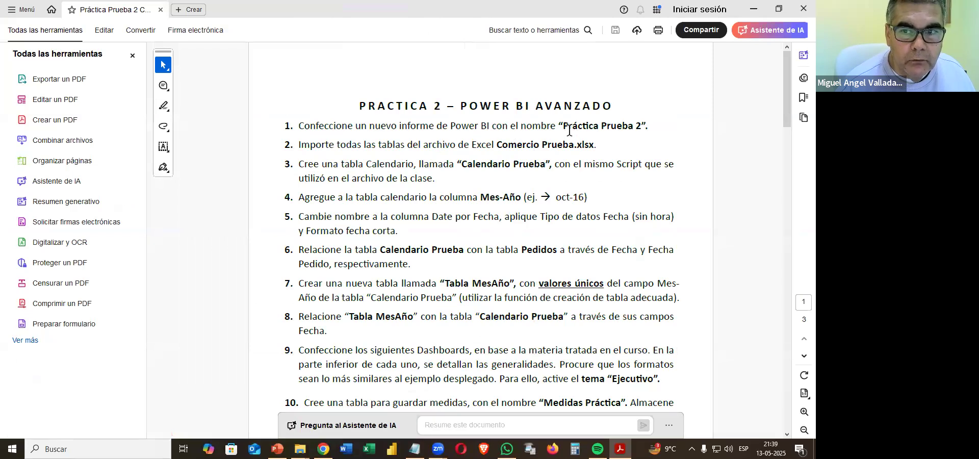
# Copy the report name "Práctica Prueba 2" from the first instruction of the practice PDF.
pyautogui.moveTo(565, 123); pyautogui.dragTo(644, 128)
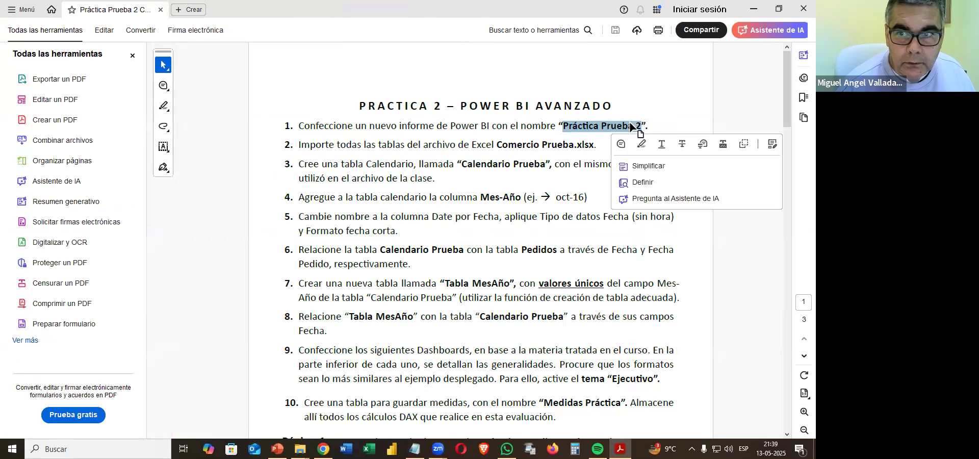
pyautogui.rightClick(643, 128)
pyautogui.click(653, 133)
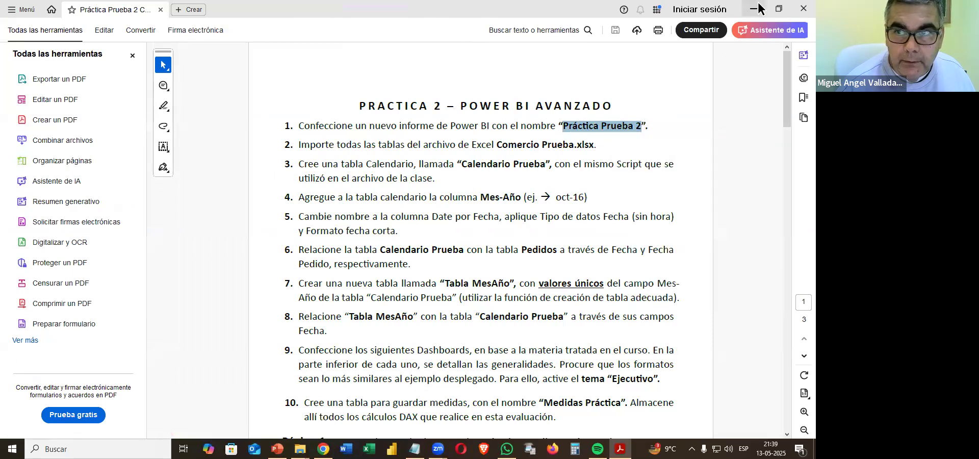
# Minimize the PDF, open Power BI Desktop and start a blank report.
pyautogui.click(757, 8)
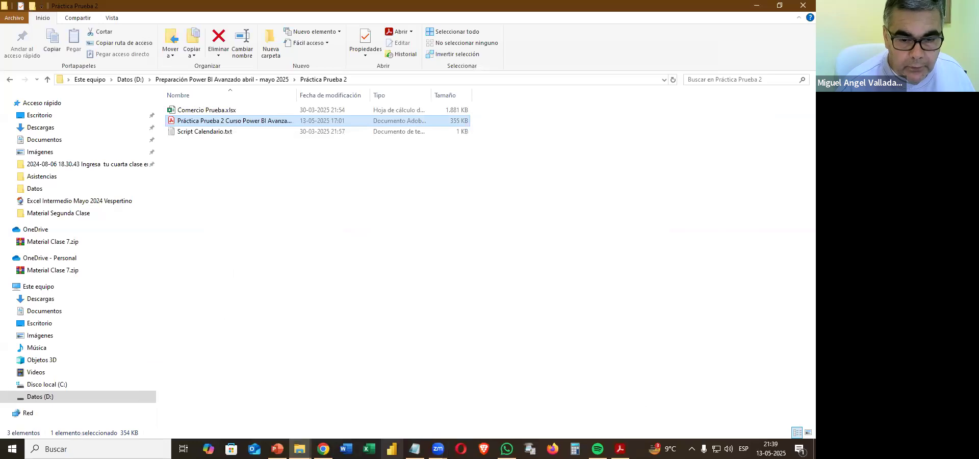
pyautogui.click(391, 448)
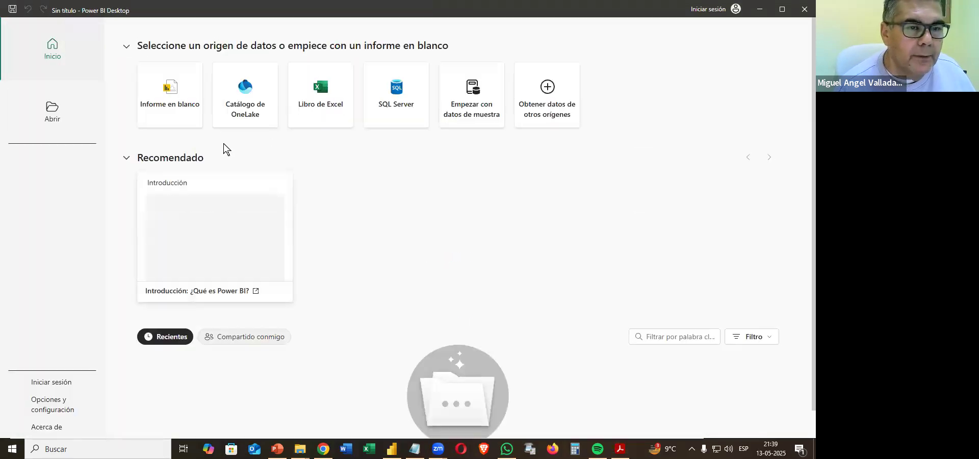
pyautogui.click(183, 114)
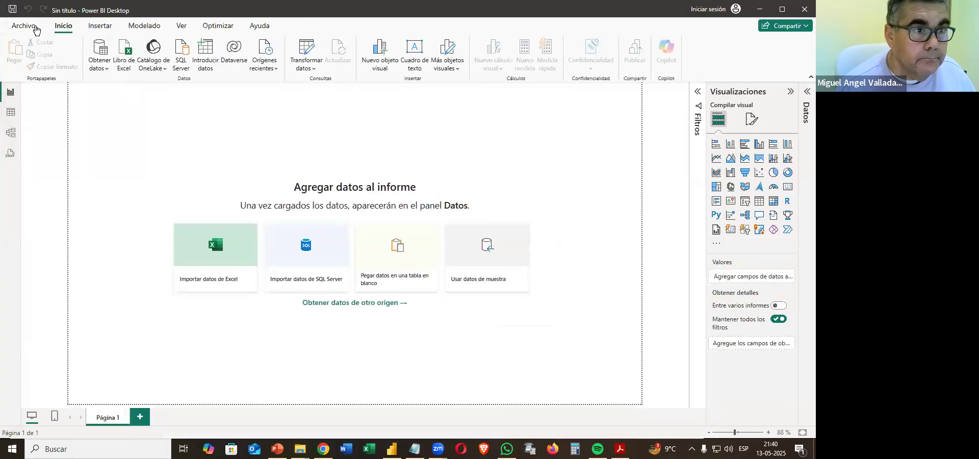
# Save the report as "Práctica Prueba 2" in the Práctica Prueba 2 folder under Preparación Power BI Avanzado abril - mayo 2025 on drive D.
pyautogui.click(34, 28)
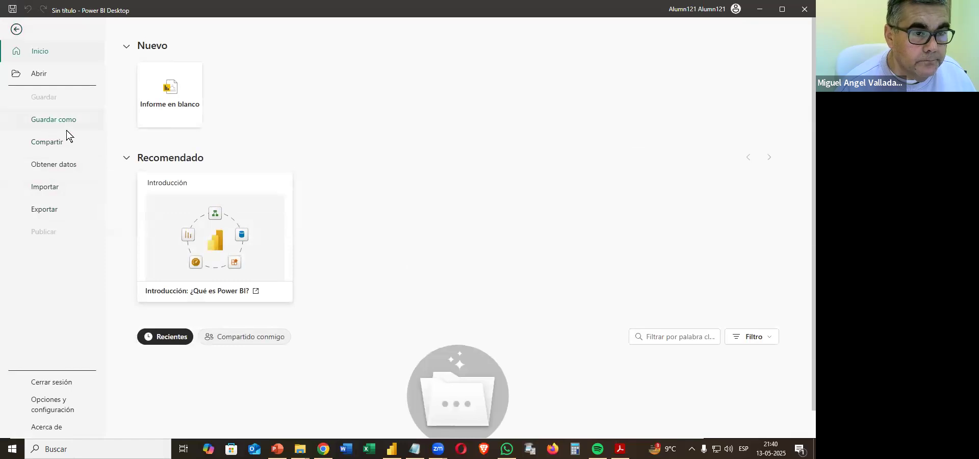
pyautogui.click(66, 127)
pyautogui.click(163, 189)
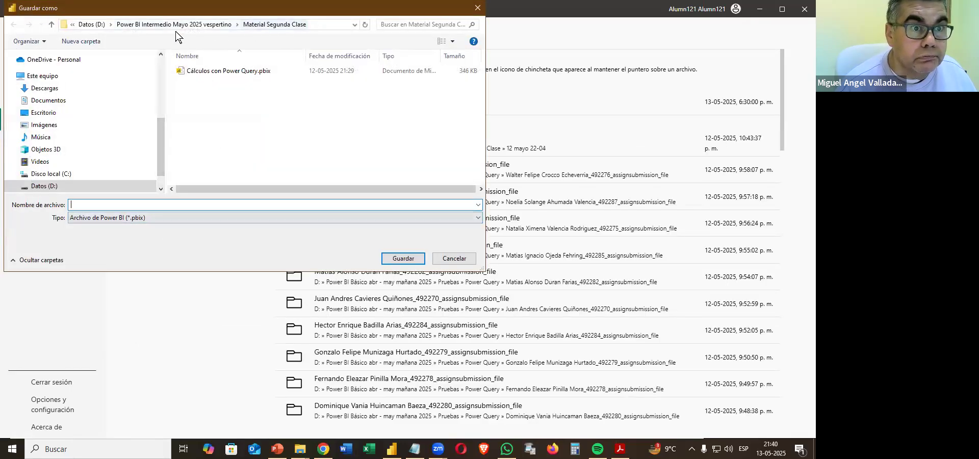
pyautogui.click(94, 25)
pyautogui.scroll(-3, 265, 145)
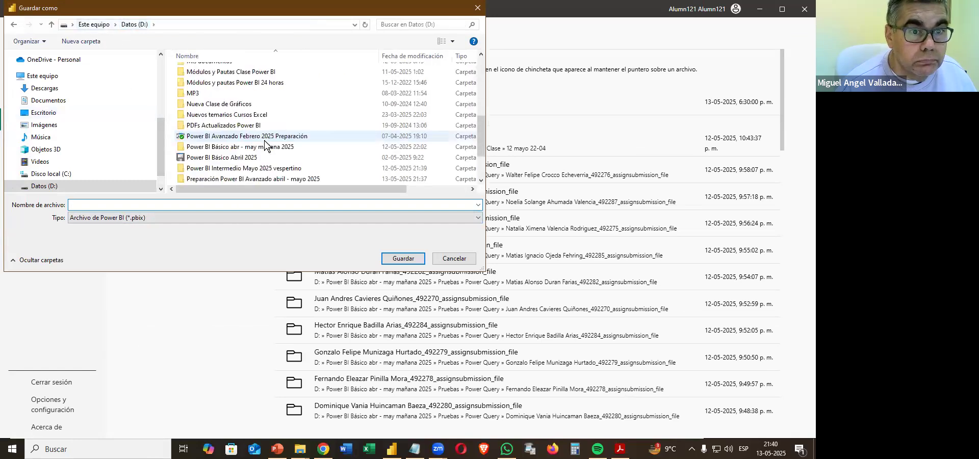
pyautogui.doubleClick(234, 179)
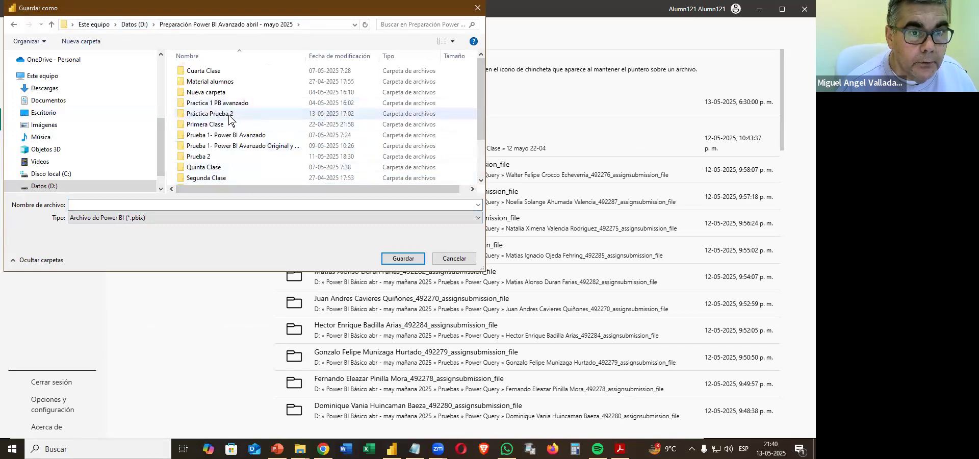
pyautogui.doubleClick(230, 115)
pyautogui.click(229, 206)
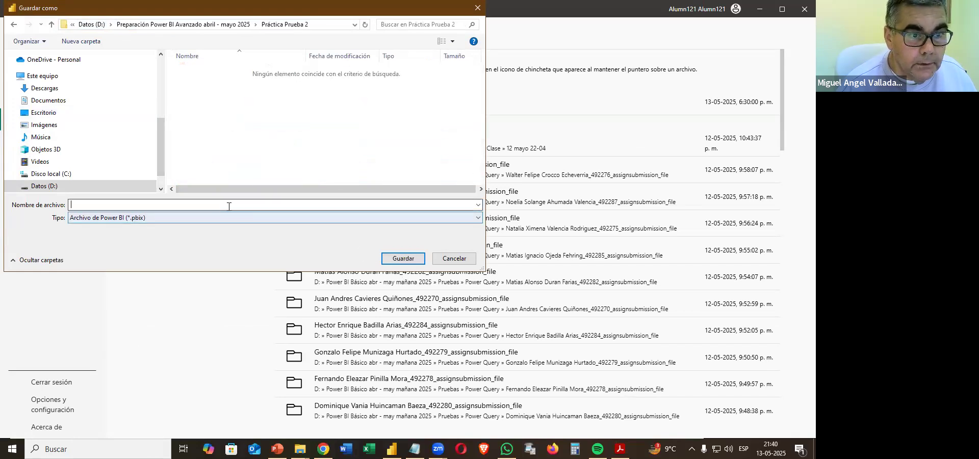
pyautogui.hotkey('ctrl', 'v')
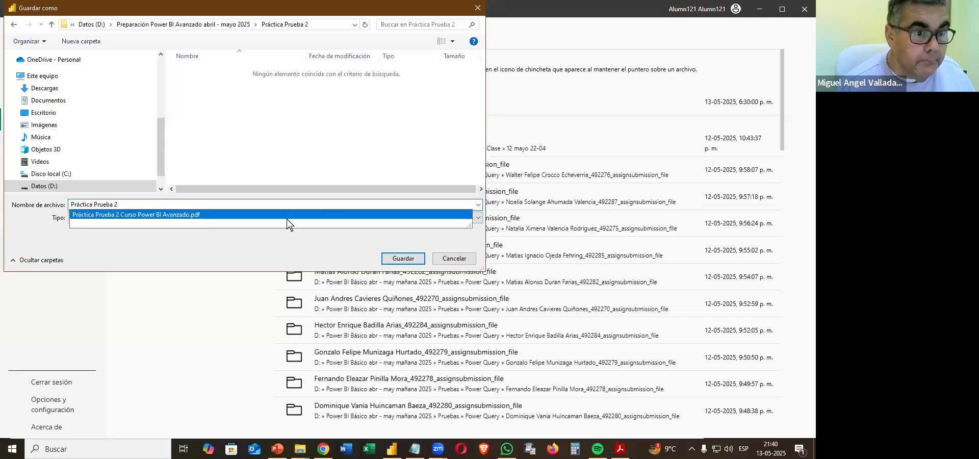
pyautogui.click(403, 258)
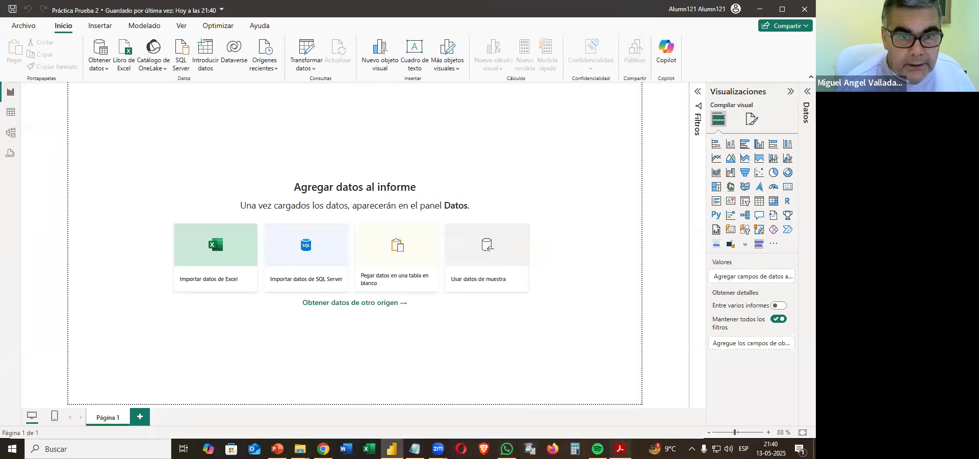
# Check the import instruction in the PDF and load all tables, Categorías through Proveedores, from the workbook Comercio Prueba.xlsx into the Power BI report.
pyautogui.click(621, 449)
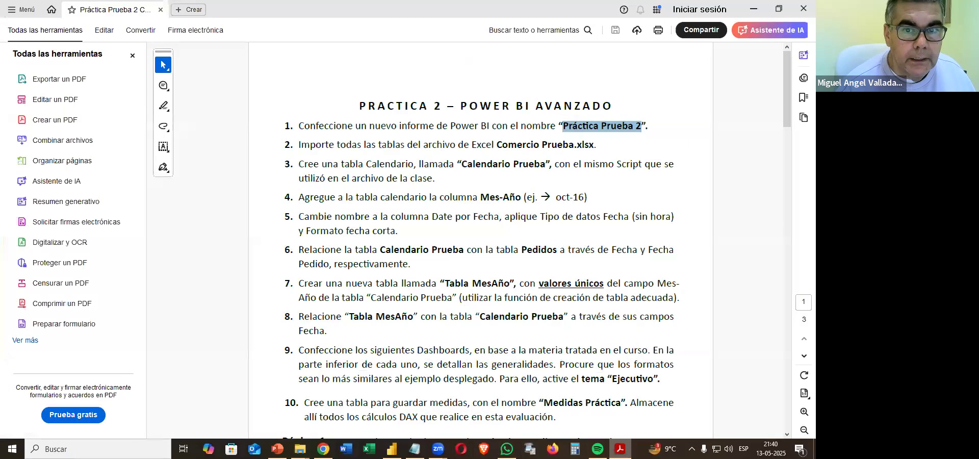
pyautogui.click(531, 174)
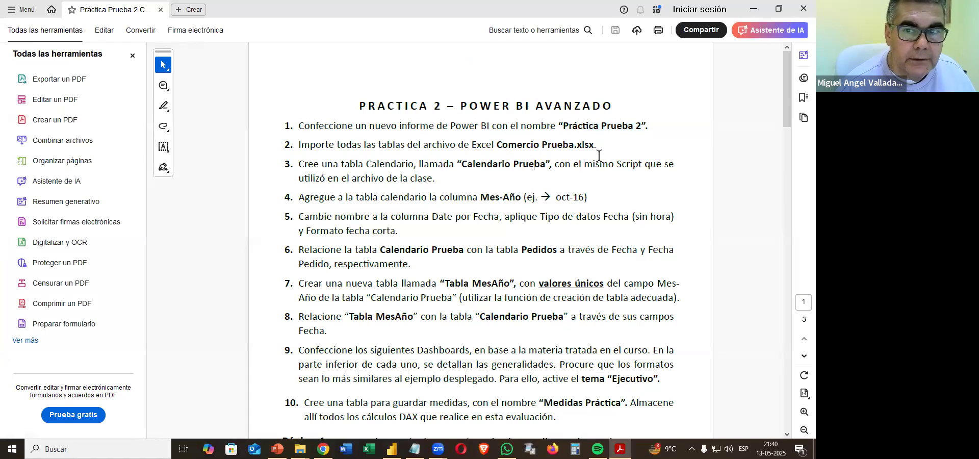
pyautogui.click(753, 18)
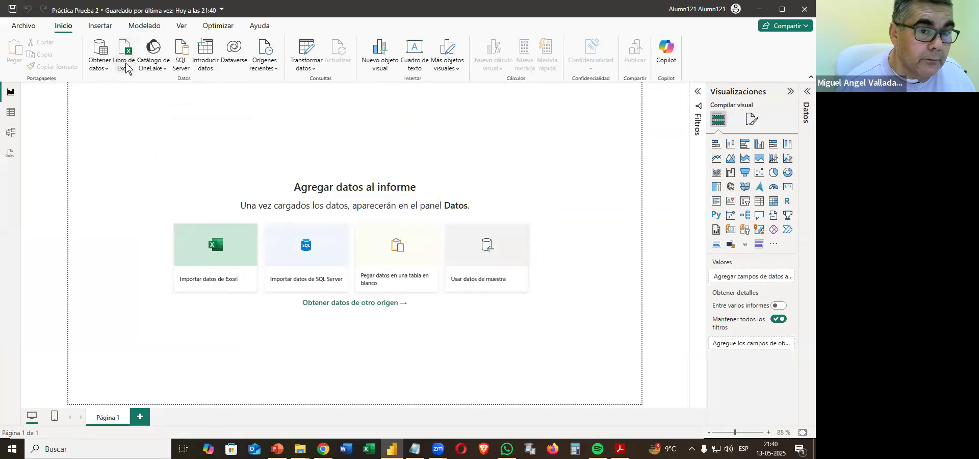
pyautogui.click(127, 68)
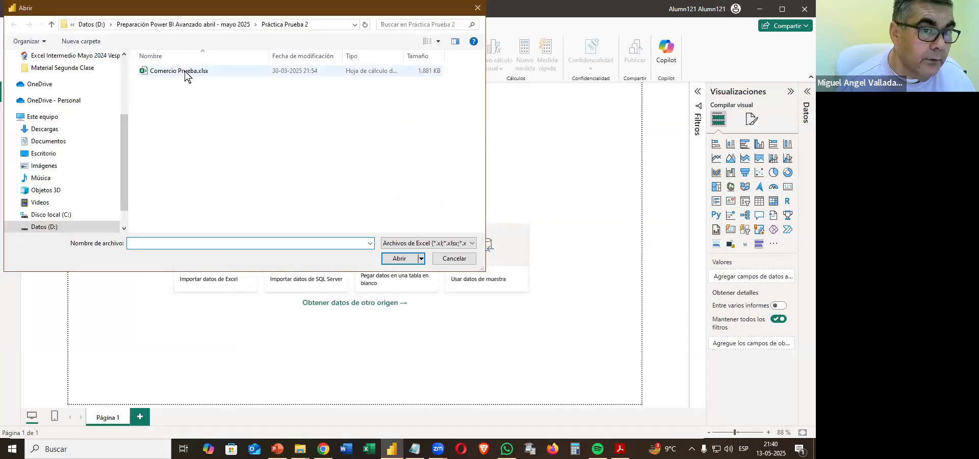
pyautogui.doubleClick(185, 75)
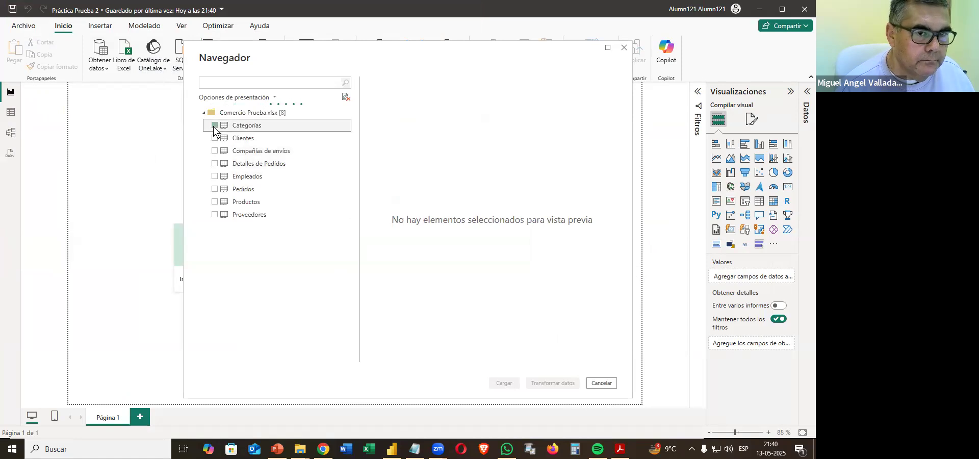
pyautogui.click(214, 125)
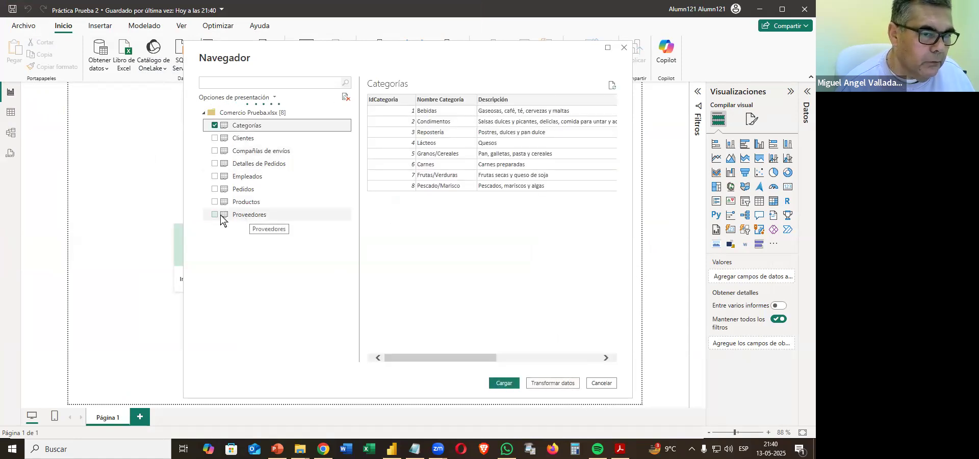
pyautogui.keyDown('shift'); pyautogui.click(247, 215); pyautogui.keyUp('shift')
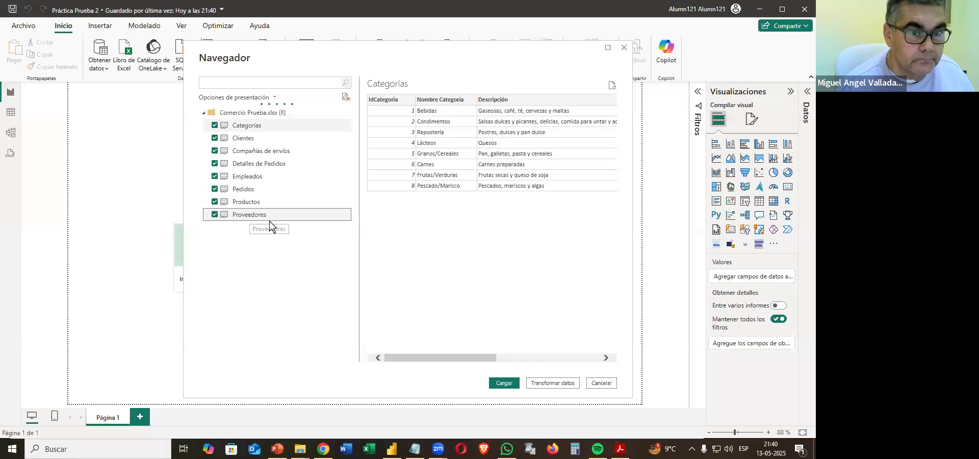
pyautogui.click(503, 383)
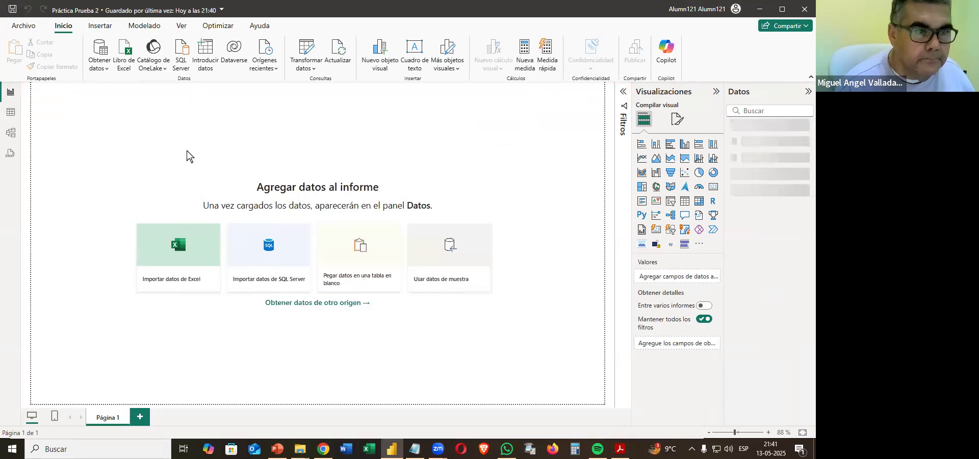
# Examine the relationships between the imported tables in the model view with the whole diagram fitted, and return to the report view.
pyautogui.click(10, 133)
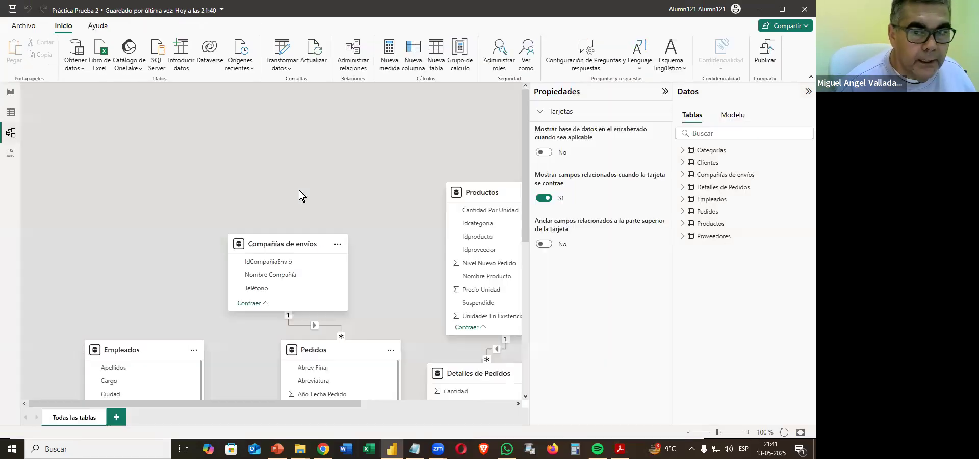
pyautogui.click(665, 93)
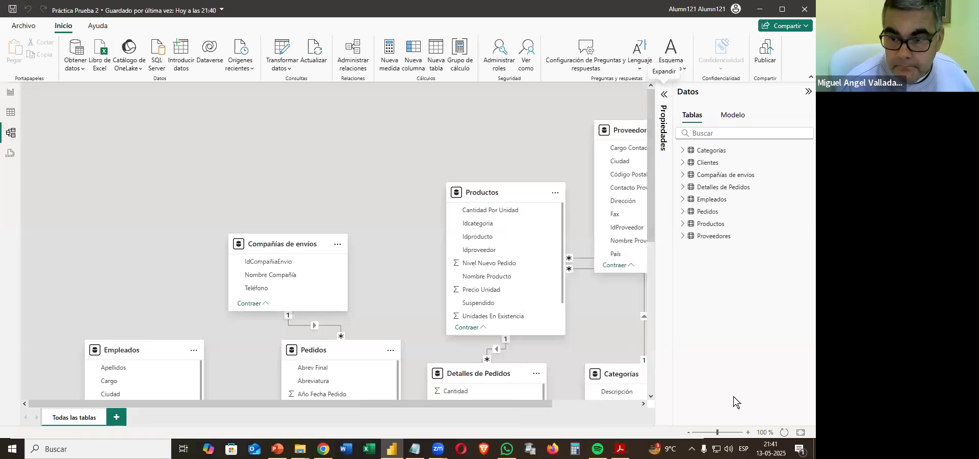
pyautogui.click(802, 433)
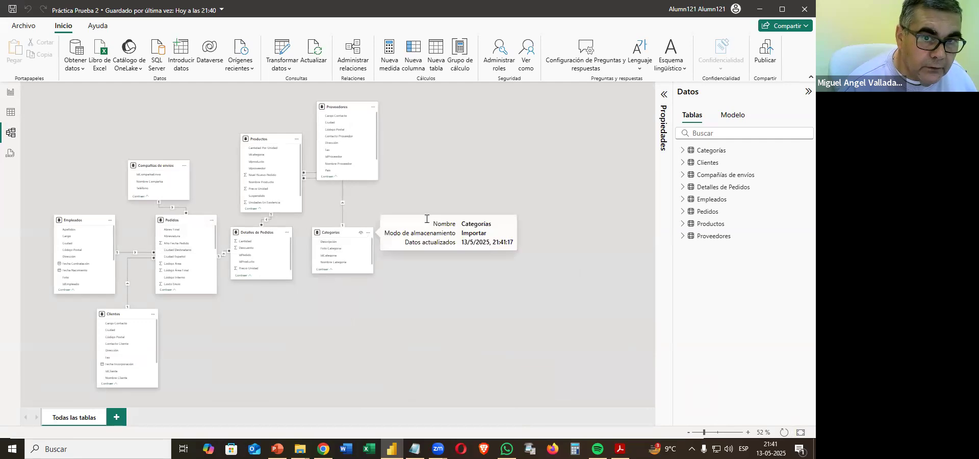
pyautogui.click(10, 93)
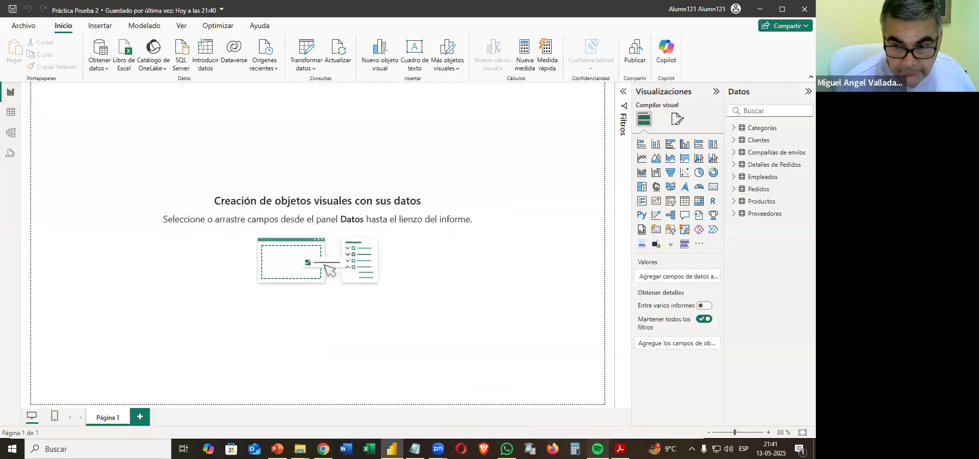
# Check the calendar instruction in the PDF, close the surplus File Explorer windows and open Script Calendario.txt from the Práctica Prueba 2 folder.
pyautogui.hotkey('alt', 'Tab')
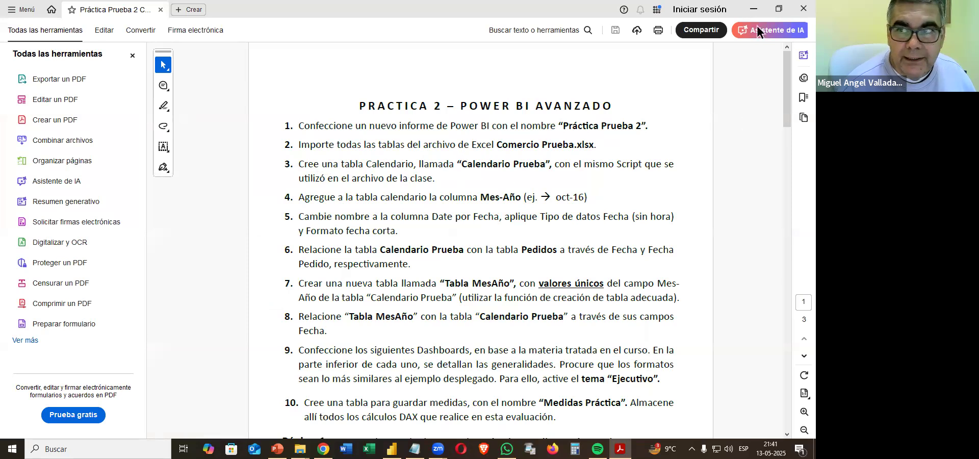
pyautogui.click(754, 9)
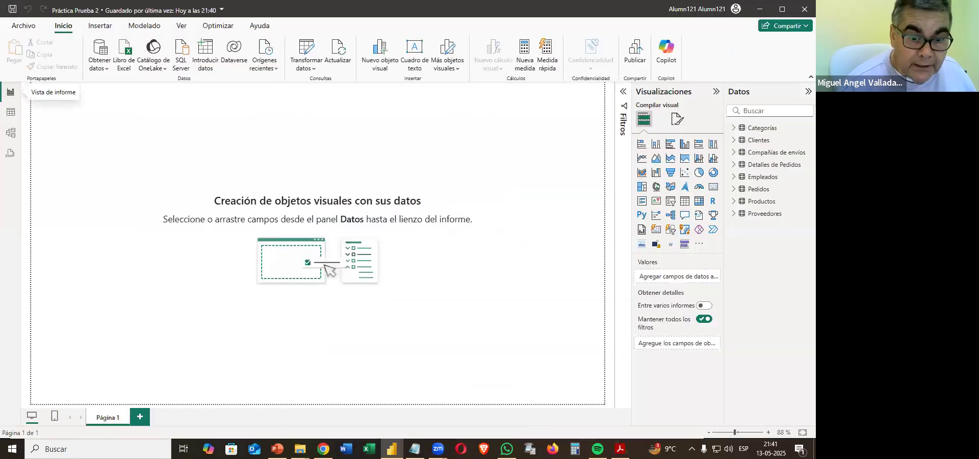
pyautogui.moveTo(299, 449)
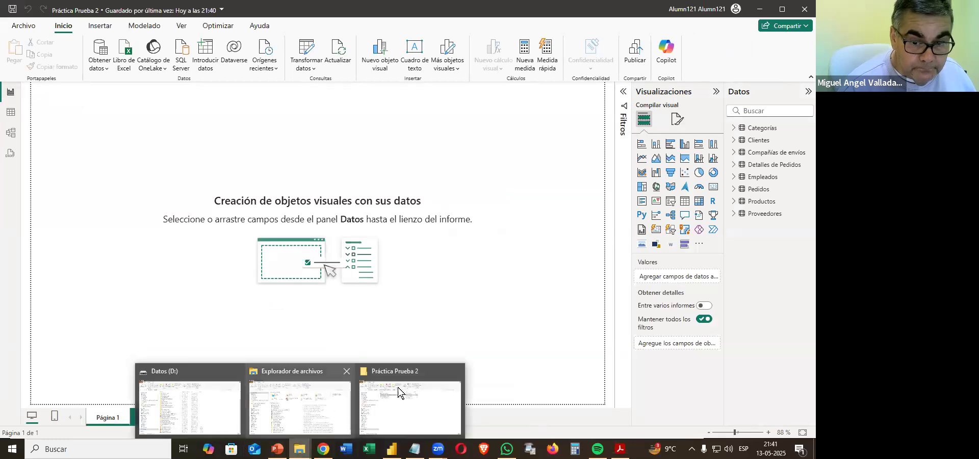
pyautogui.click(347, 371)
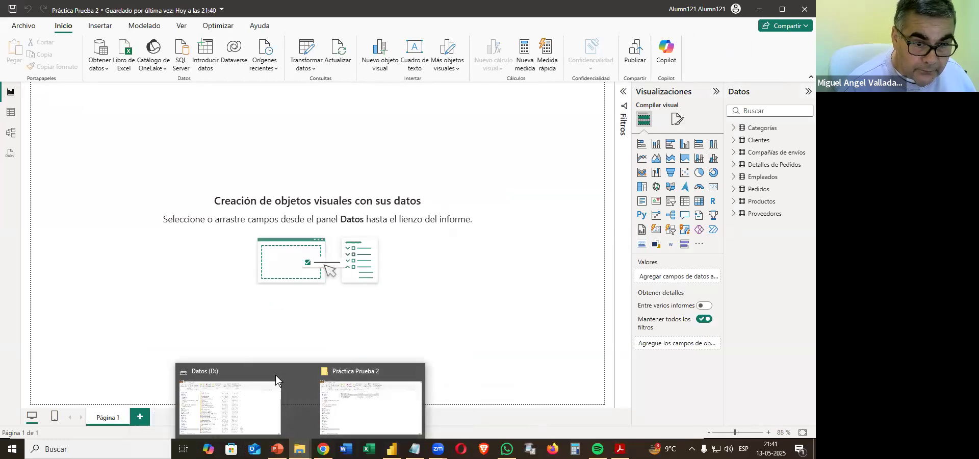
pyautogui.click(292, 372)
pyautogui.click(285, 397)
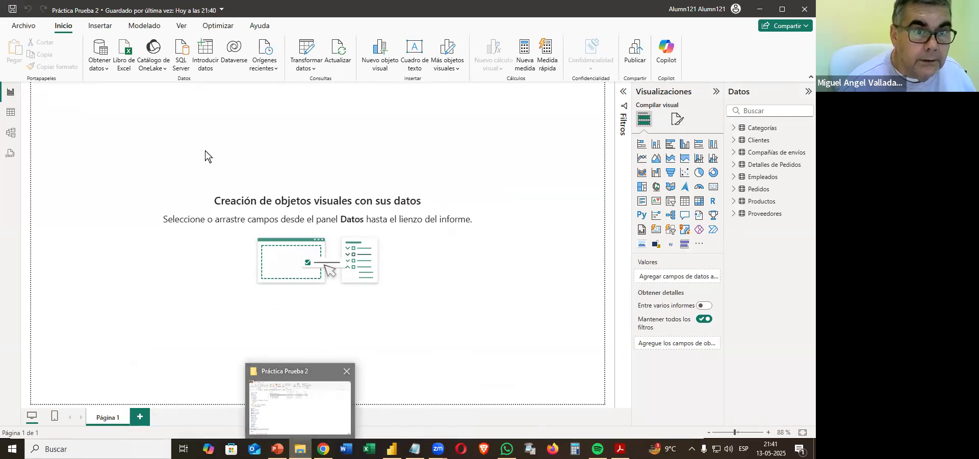
pyautogui.doubleClick(209, 143)
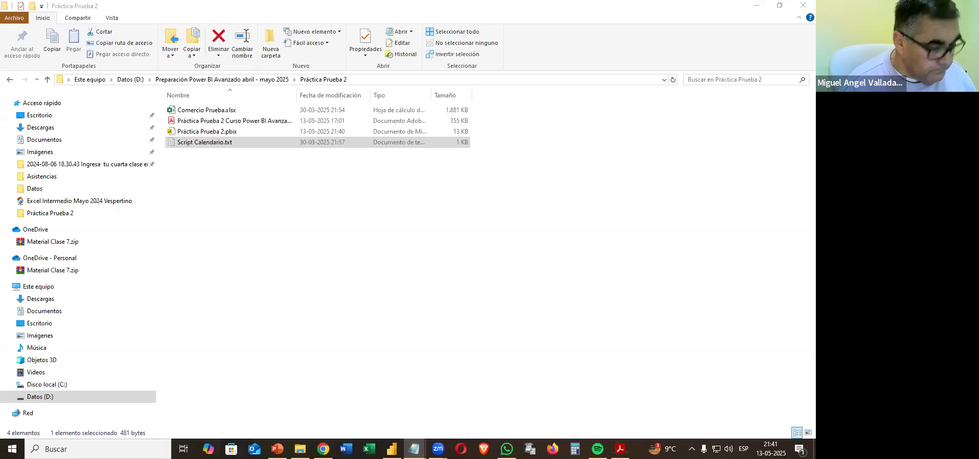
pyautogui.click(757, 5)
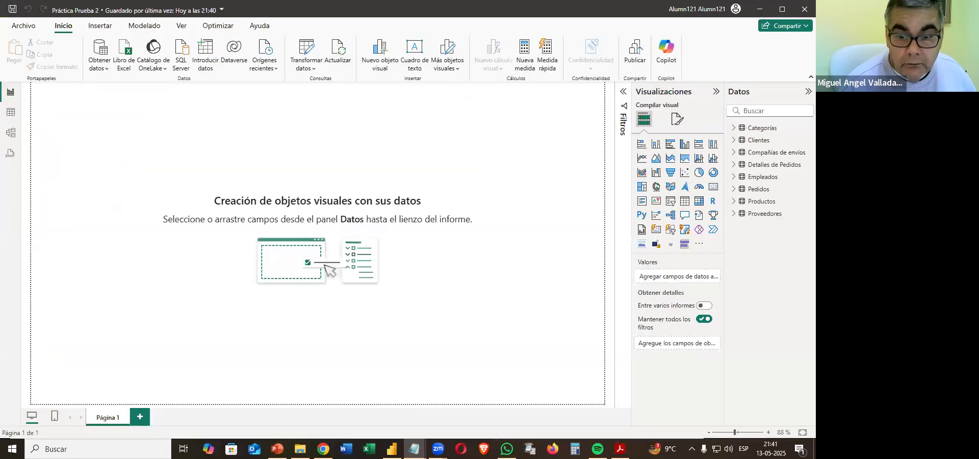
# Check the calendar instruction in the PDF and create a calculated table named Calendario Prueba from the copied ADDCOLUMNS calendar script.
pyautogui.click(621, 449)
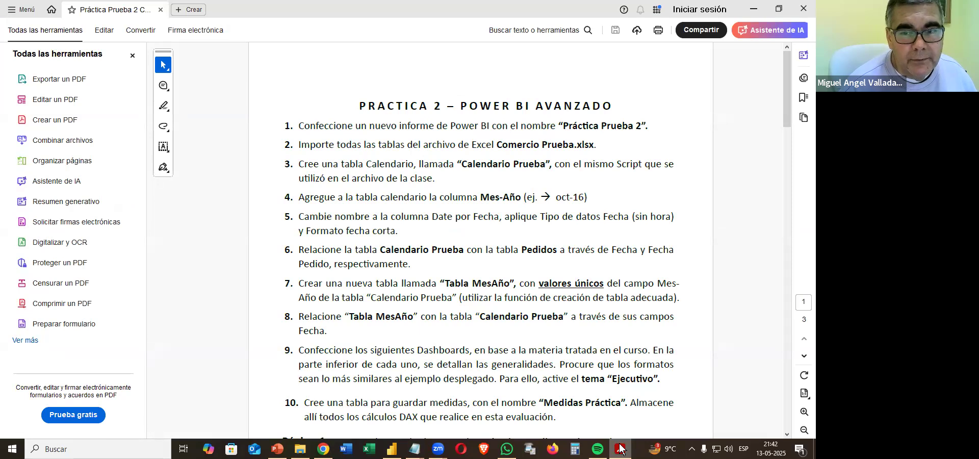
pyautogui.click(620, 449)
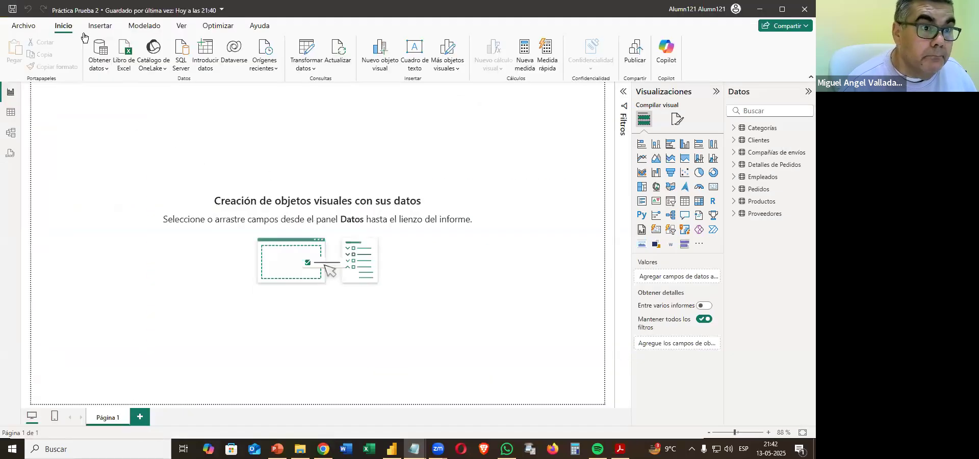
pyautogui.click(11, 120)
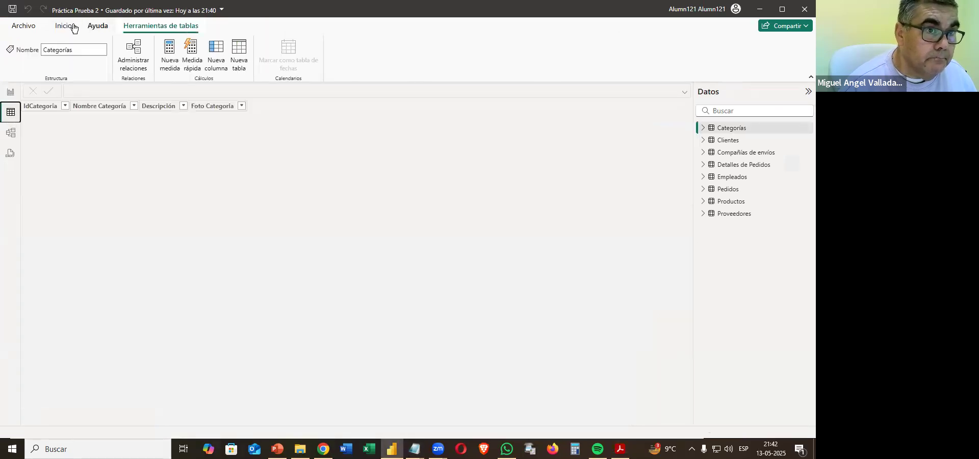
pyautogui.click(63, 26)
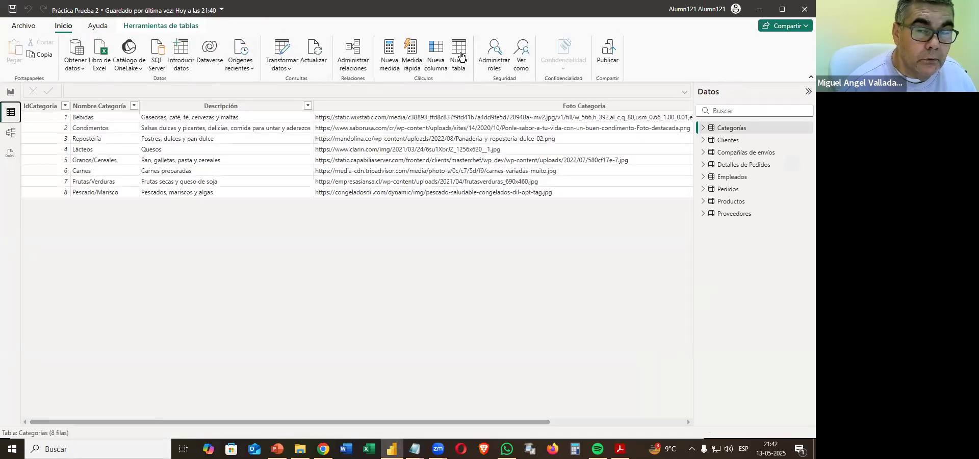
pyautogui.click(461, 56)
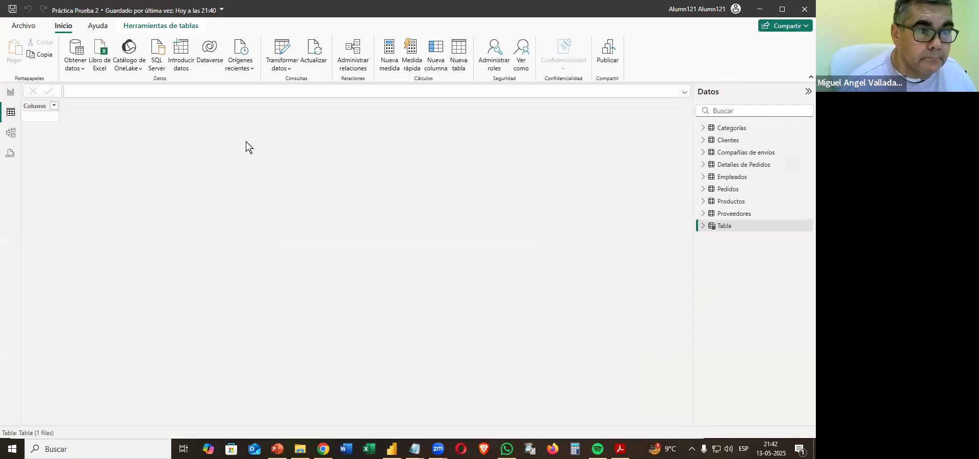
pyautogui.write('Calendario = ADDCOLUMNS( CALENDAR(FIRSTDATE(Pedidos[Fecha Pedido]);LASTDATE(Pedidos[Fecha Pedido])); "Nro Dia Semana"; WEEKDAY([Date];2); "Dia Semana"; FORMAT([Date];"dddd"); "Día";DAY([Date]); "Nro Mes";MONTH([Date]); "Mes";FORMAT([Date];"mmmm"); "Año";YEAR([Date]); "Nro Semana"; WEEKNUM([Date];2); "Trimestre"; "Trim. " & ROUNDUP(MONTH([Date])/3;0); "Cuatrimestre"; "Cuatrimestre " & ROUNDUP(MONTH([Date])/4;0); "Semestre"; "Semestre " & ROUNDUP(MONTH([Date])/6;0))')
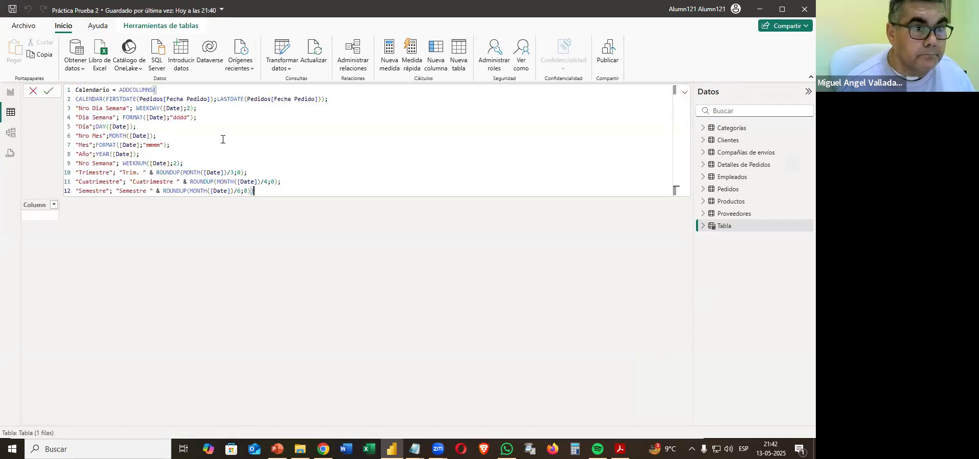
pyautogui.click(111, 90)
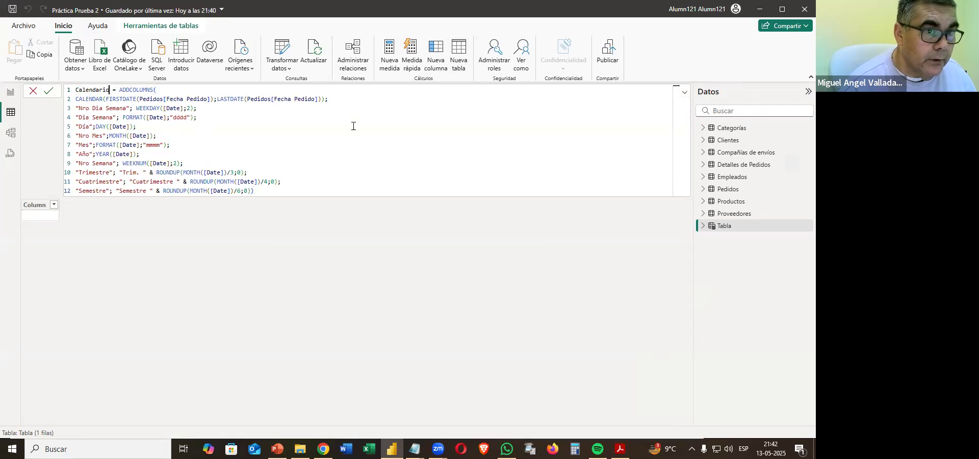
pyautogui.write('Prueba')
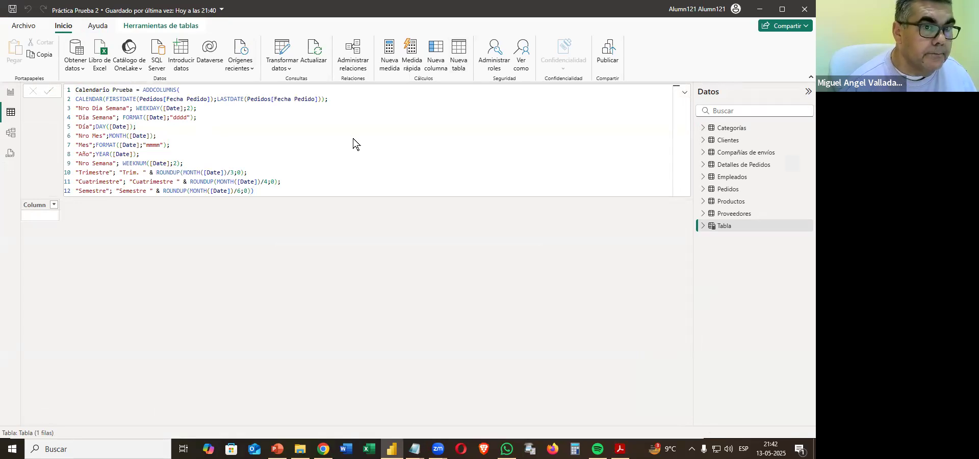
pyautogui.press('Return')
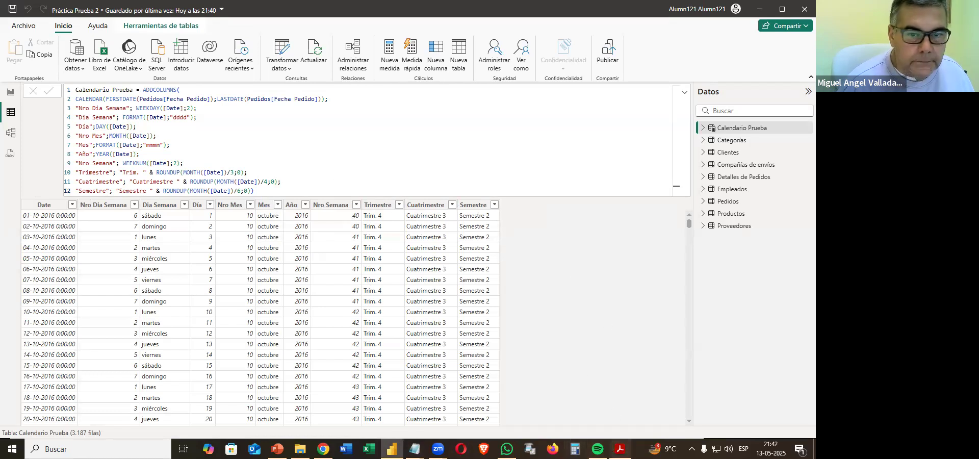
# Check the column instructions in the PDF and rename the Date column of Calendario Prueba to Fecha.
pyautogui.hotkey('alt', 'Tab')
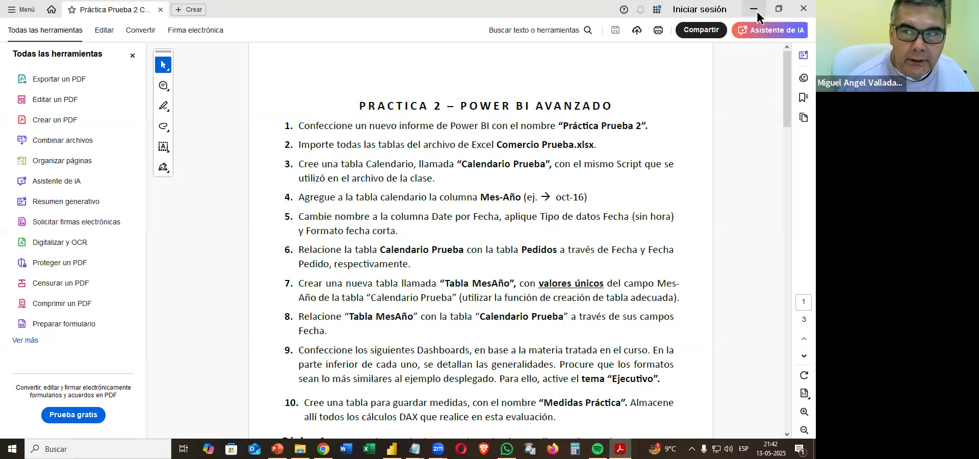
pyautogui.hotkey('alt', 'Tab')
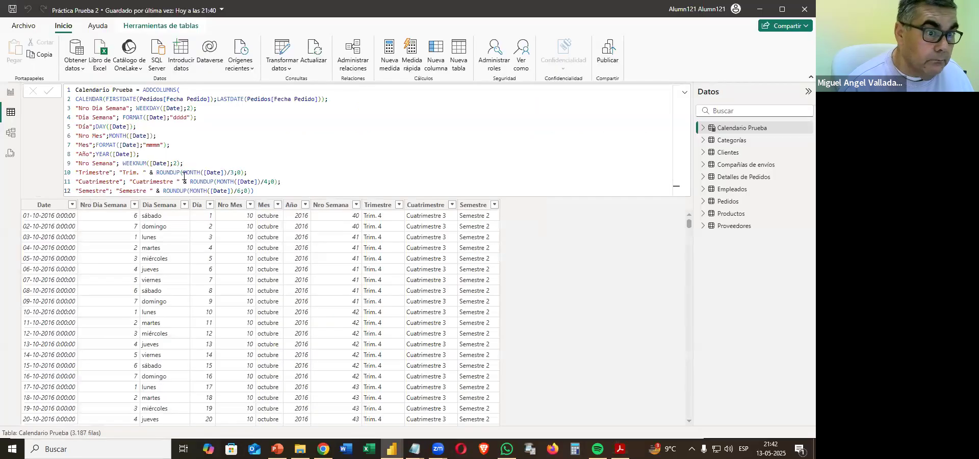
pyautogui.doubleClick(55, 209)
pyautogui.write('Fecha')
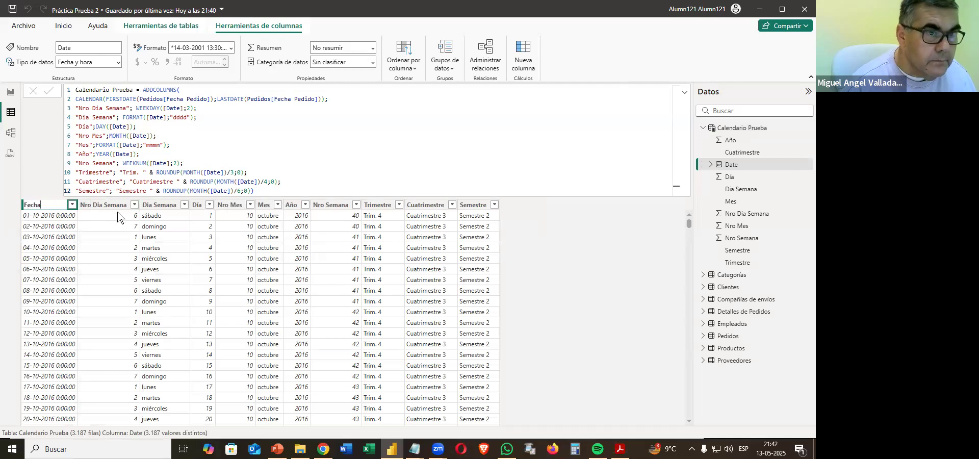
pyautogui.press('Return')
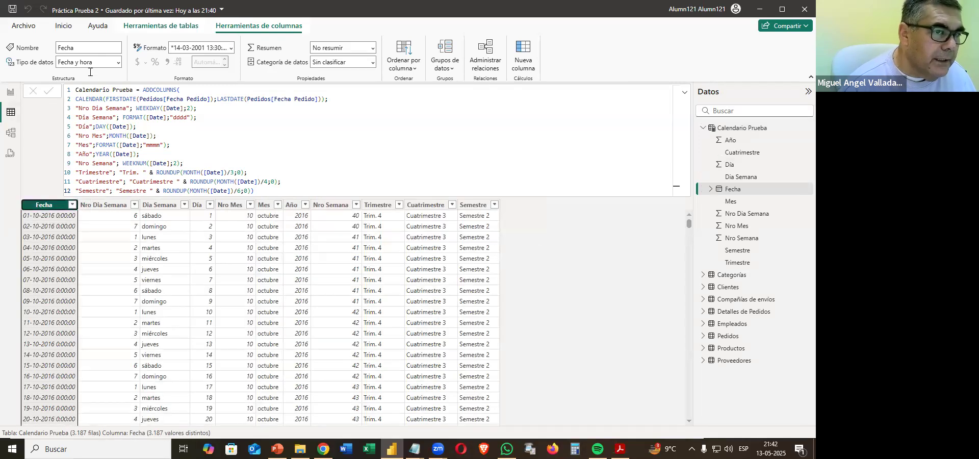
# Set the Fecha column's data type to Fecha and its format to the short date *14-03-2001.
pyautogui.click(121, 62)
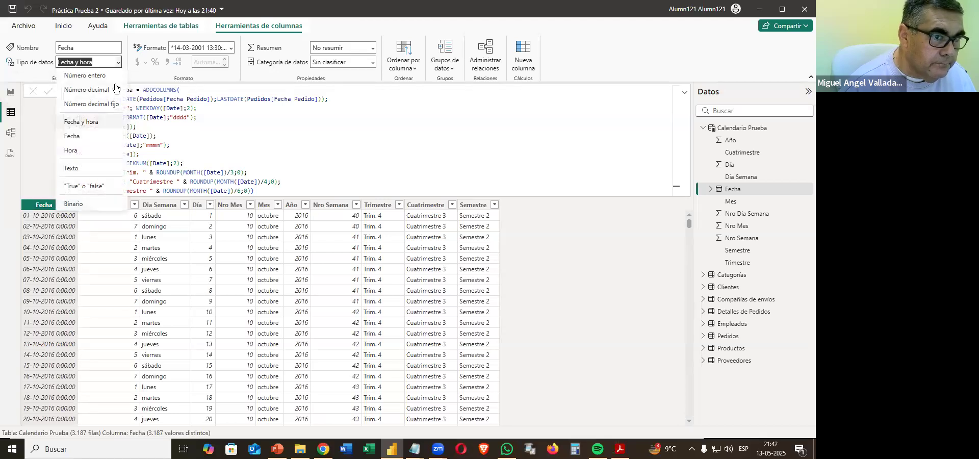
pyautogui.click(82, 137)
pyautogui.press('Return')
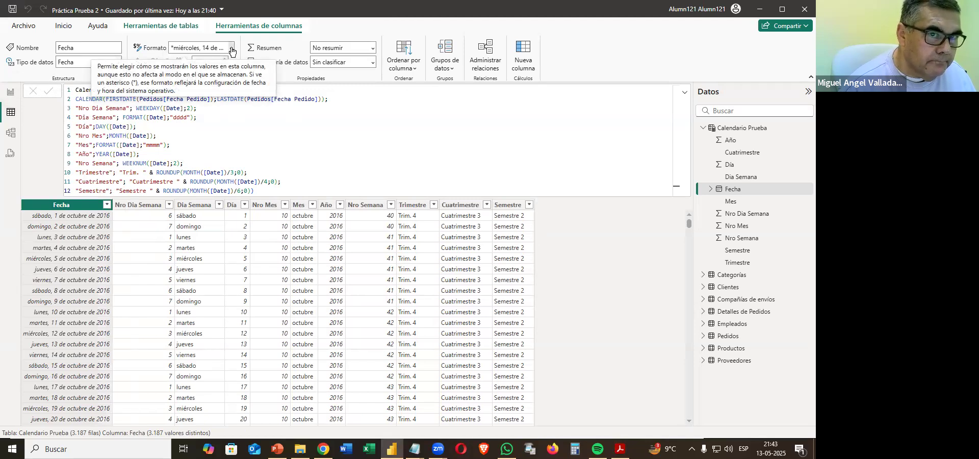
pyautogui.click(231, 49)
pyautogui.click(227, 78)
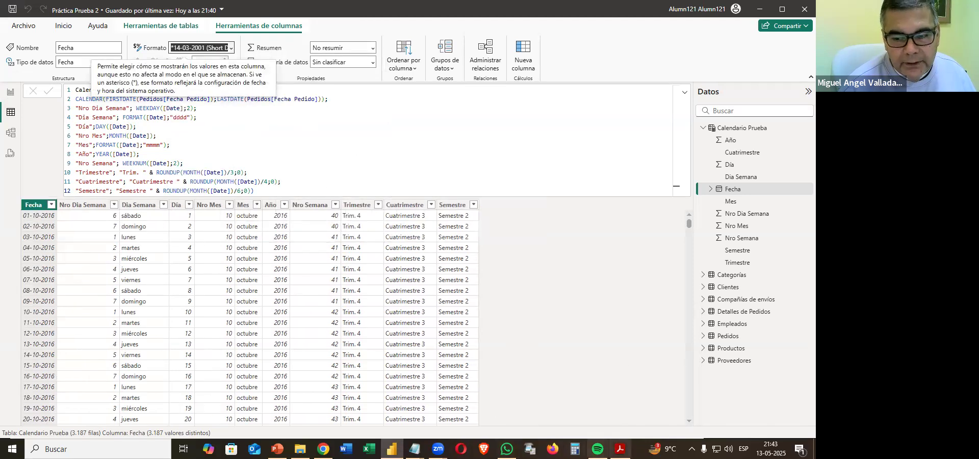
# Check the Mes-Año instruction in the PDF and add a calculated column named Mes-Año to the Calendario Prueba table.
pyautogui.click(620, 449)
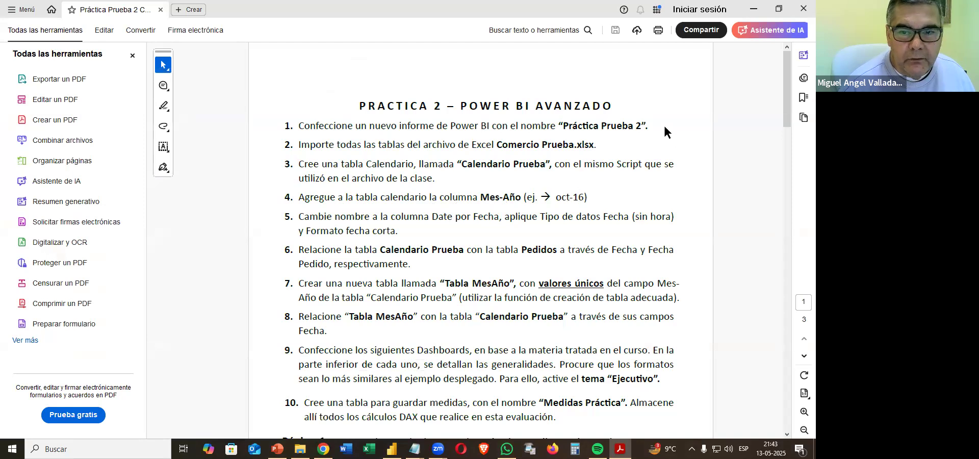
pyautogui.click(753, 8)
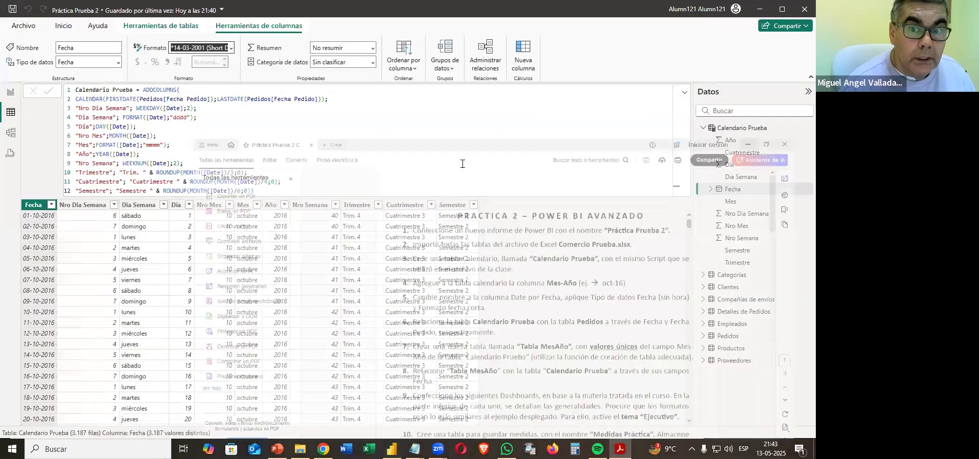
pyautogui.click(451, 205)
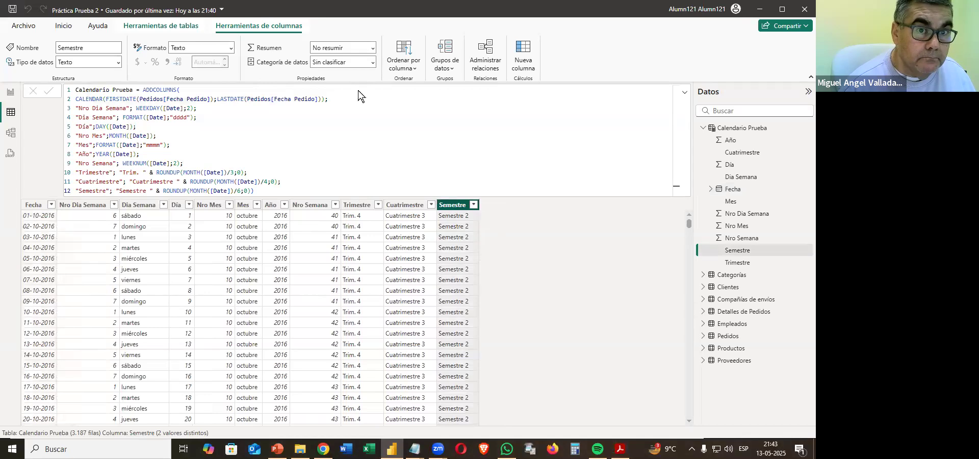
pyautogui.click(526, 52)
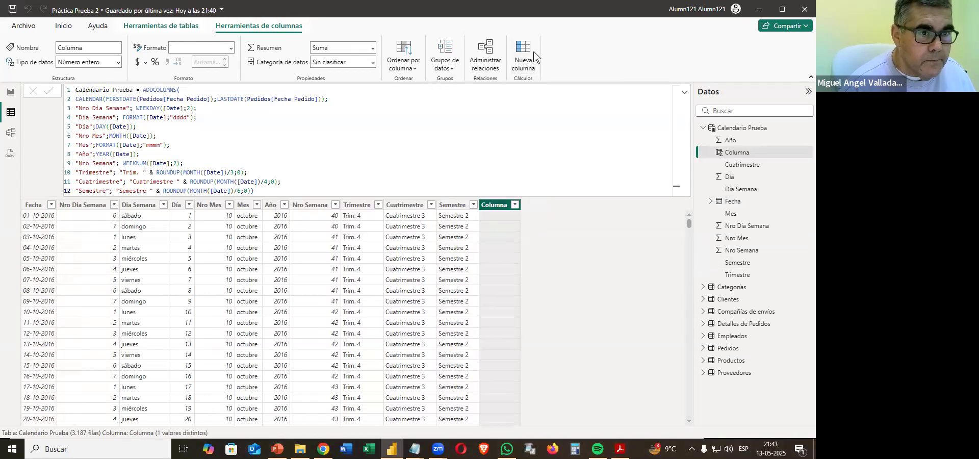
pyautogui.write('Me')
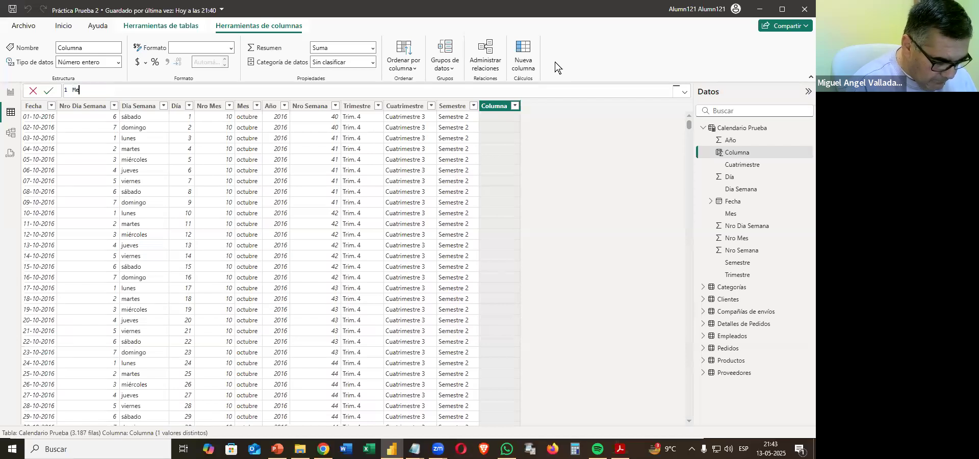
pyautogui.write('s-Año')
# Begin the Mes-Año formula with FORMAT('Calendario Prueba'[Fecha];"mmm") & "-" & for the abbreviated month and hyphen.
pyautogui.scroll(4, 248, 92)
pyautogui.write('= FORMAT(')
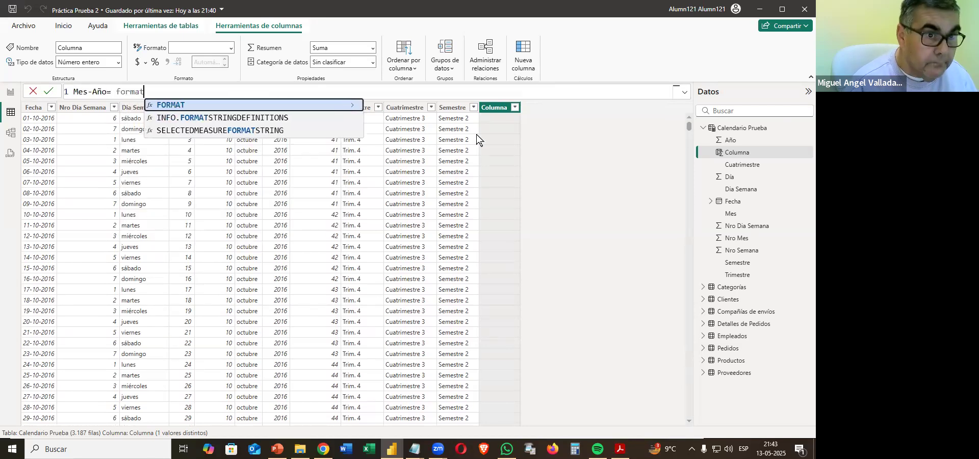
pyautogui.write('fech')
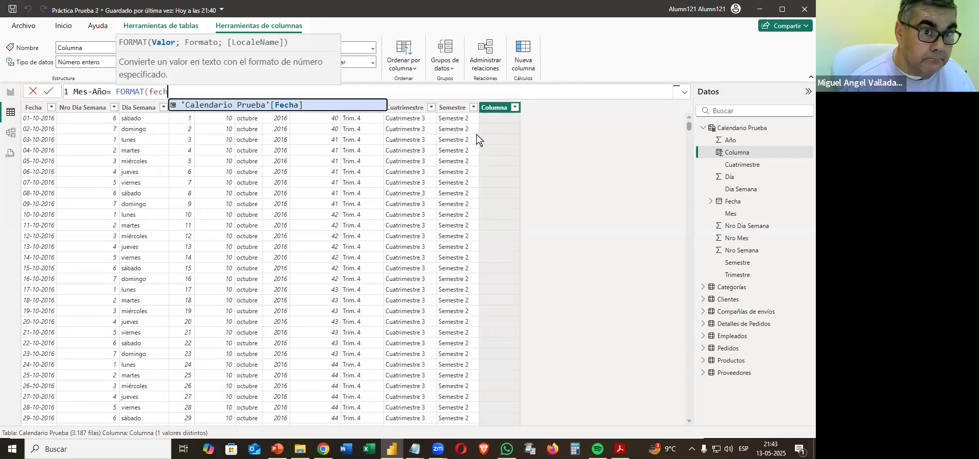
pyautogui.press('Tab')
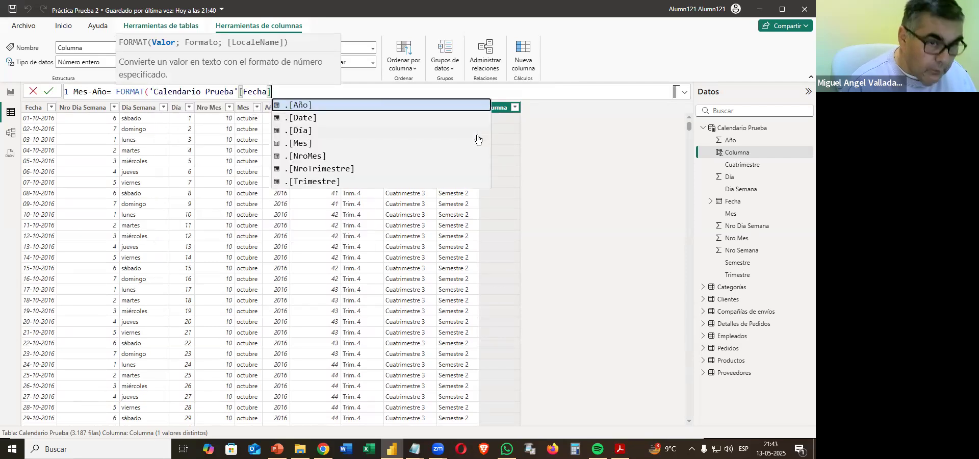
pyautogui.write(';"mmm')
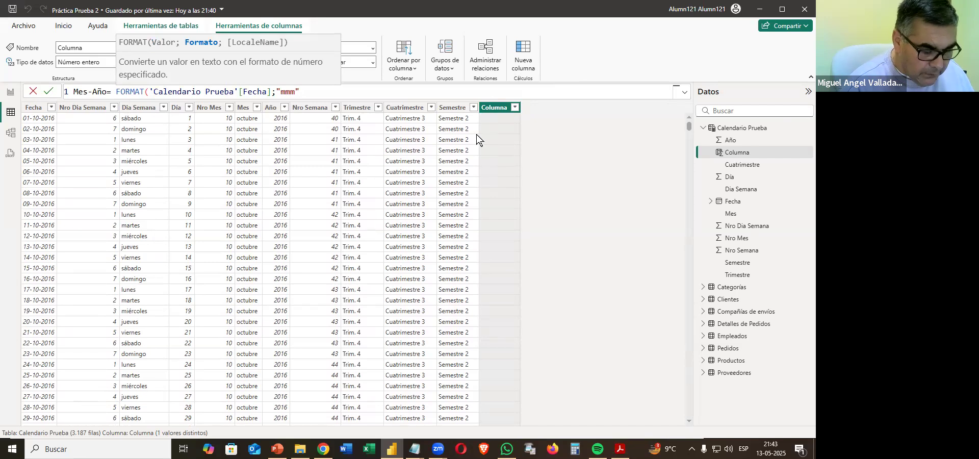
pyautogui.write(')')
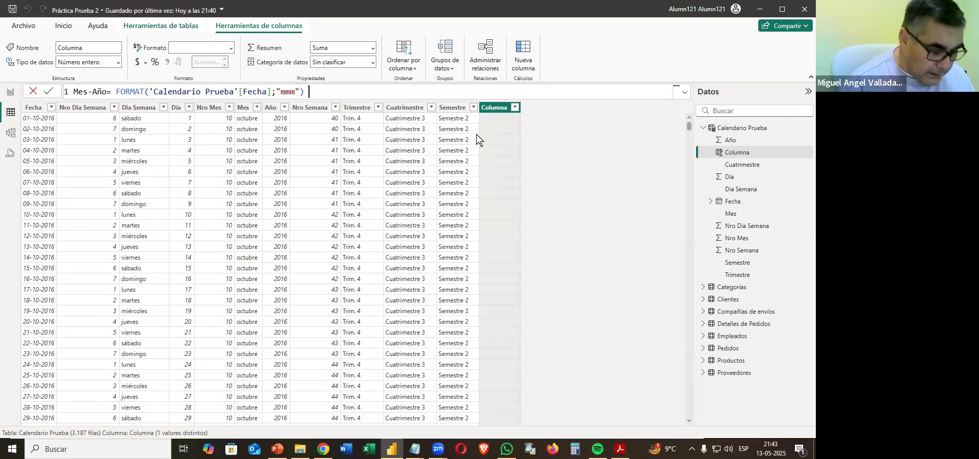
pyautogui.write(' & "')
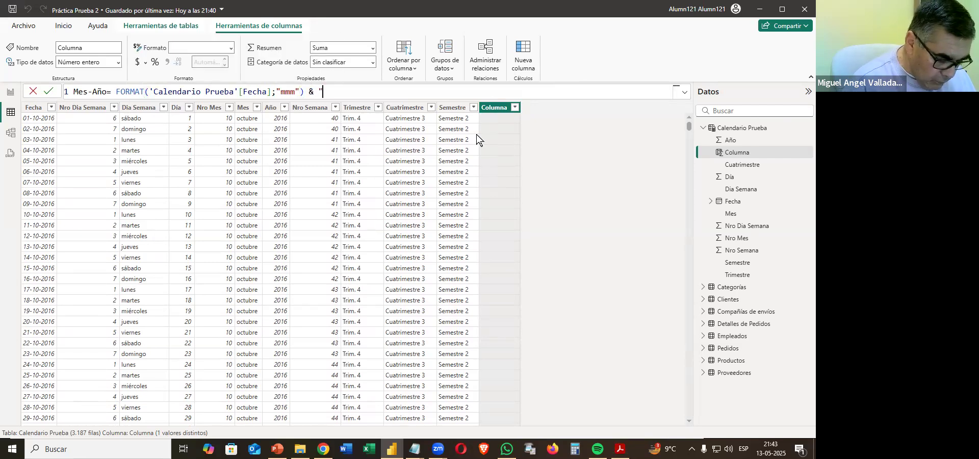
pyautogui.write('-" &')
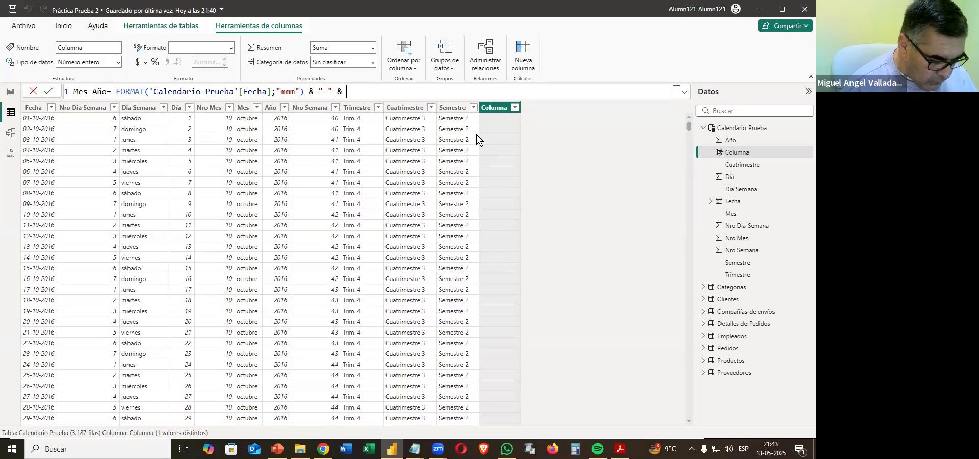
# Complete the Mes-Año formula with FORMAT('Calendario Prueba'[Fecha];"yy"), commit it and return to the practice instructions in the PDF.
pyautogui.write('format')
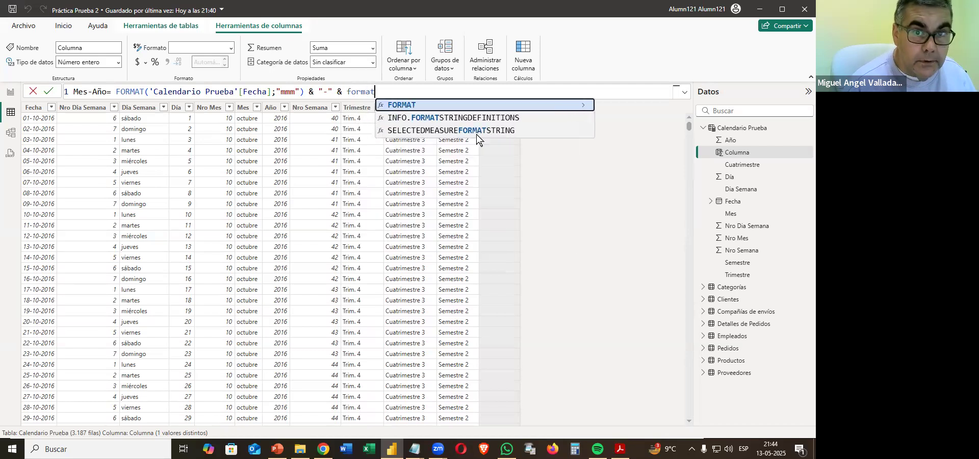
pyautogui.press('Tab')
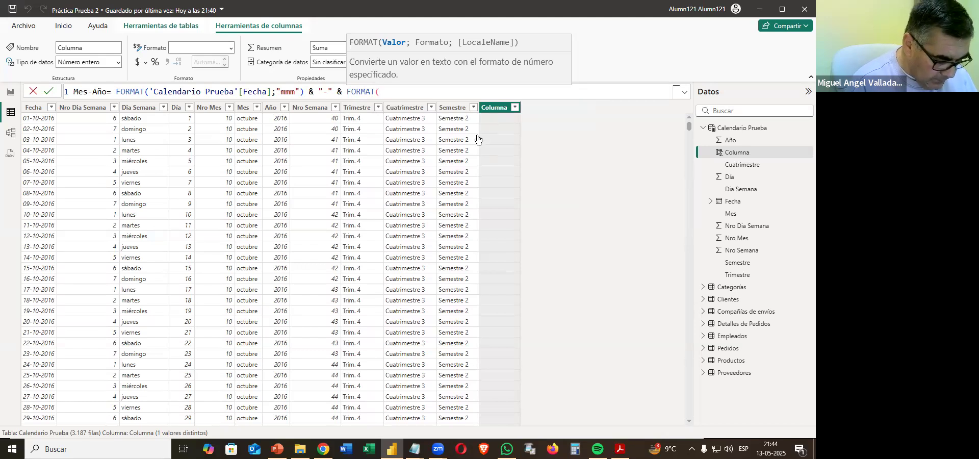
pyautogui.write('fec')
pyautogui.press('Tab')
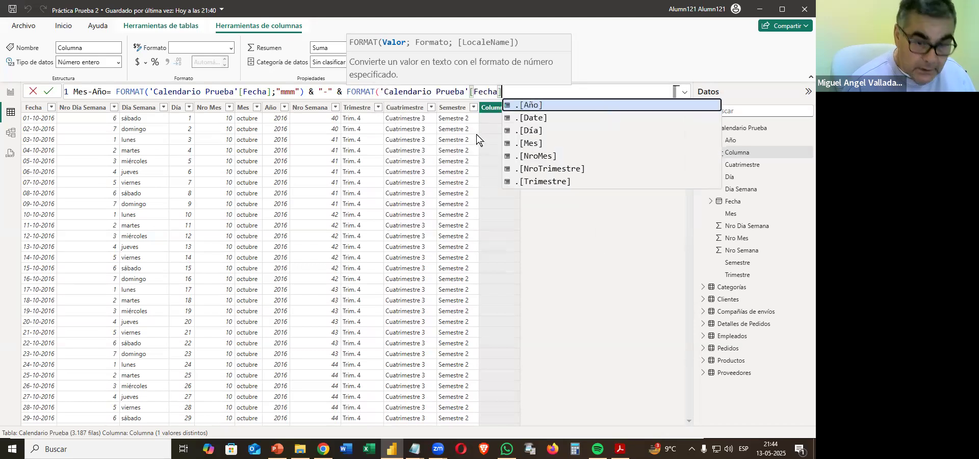
pyautogui.write(';"yyu')
pyautogui.press('BackSpace')
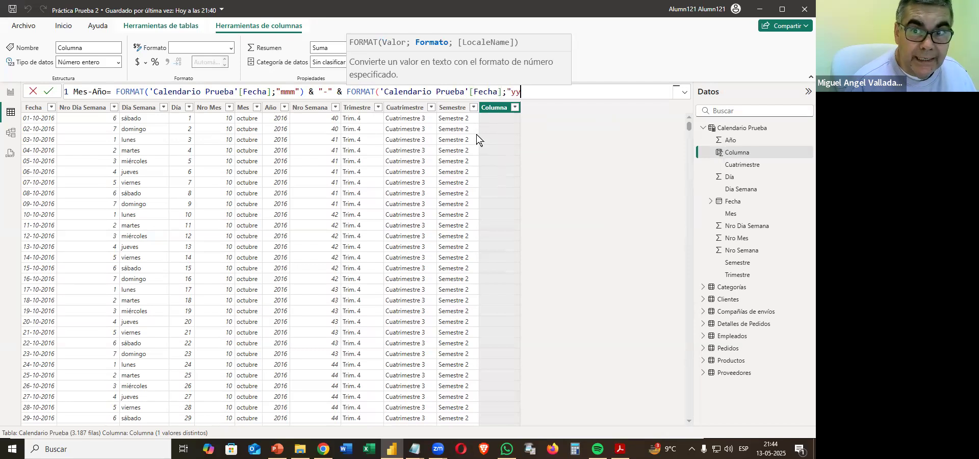
pyautogui.write('")')
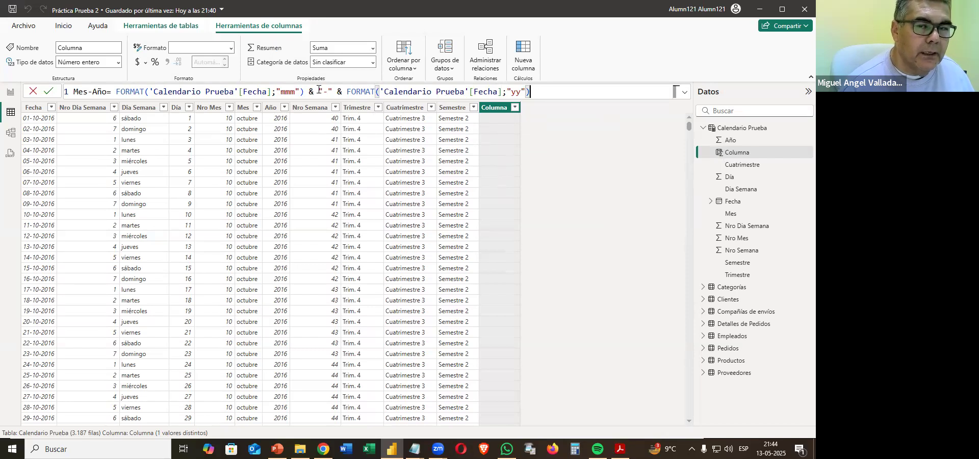
pyautogui.press('Return')
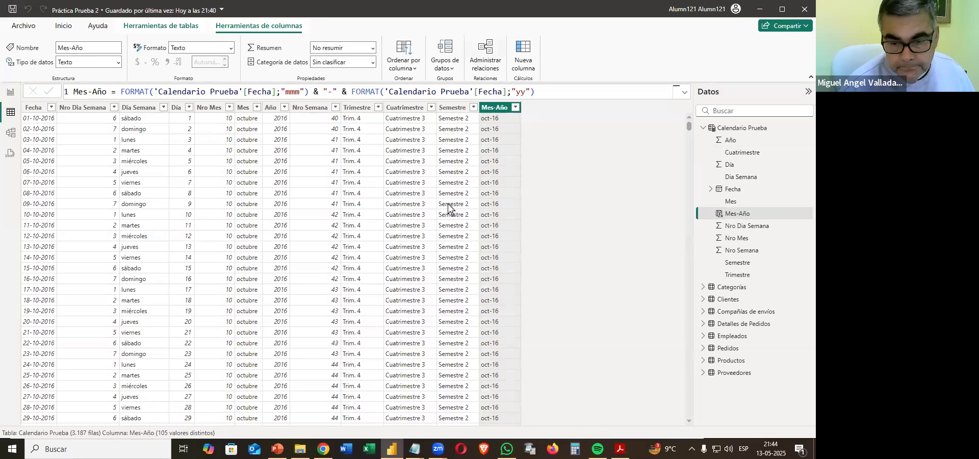
pyautogui.click(620, 449)
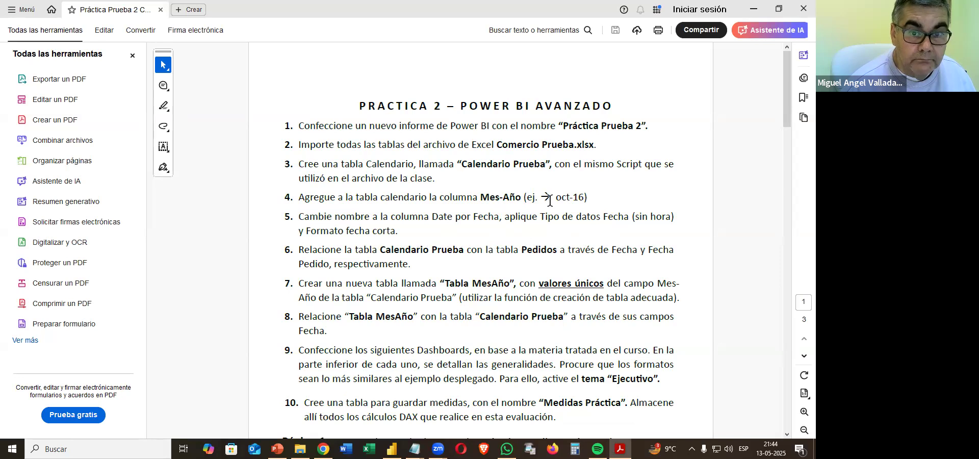
# Switch to Power BI and start a new model relationship from the Calendario Prueba table to the Pedidos table.
pyautogui.hotkey('alt', 'Tab')
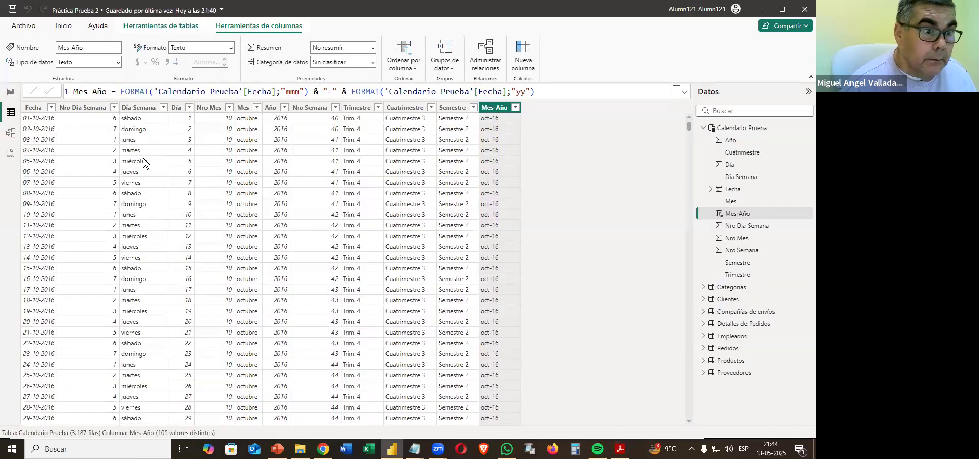
pyautogui.click(11, 133)
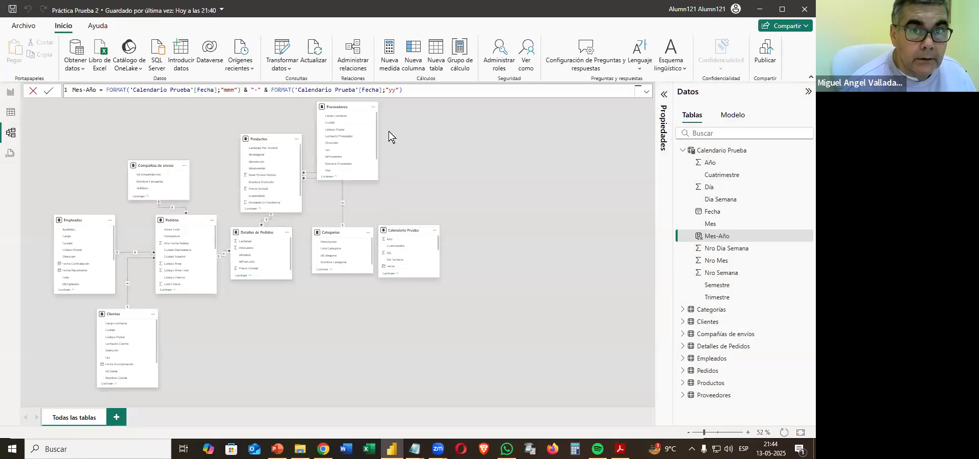
pyautogui.click(355, 52)
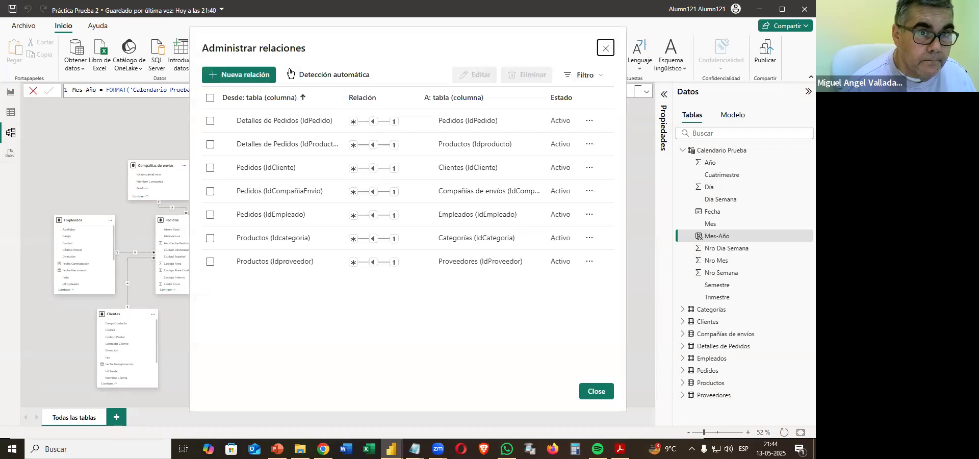
pyautogui.click(252, 78)
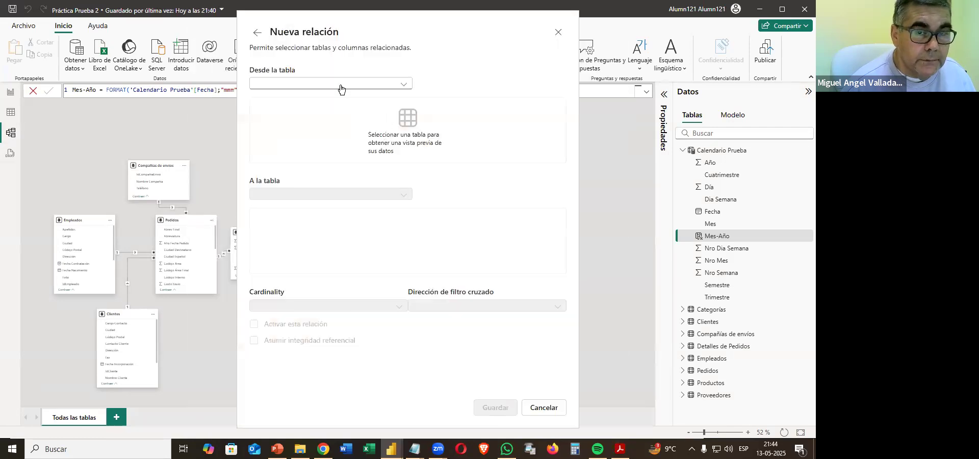
pyautogui.click(341, 84)
pyautogui.click(325, 98)
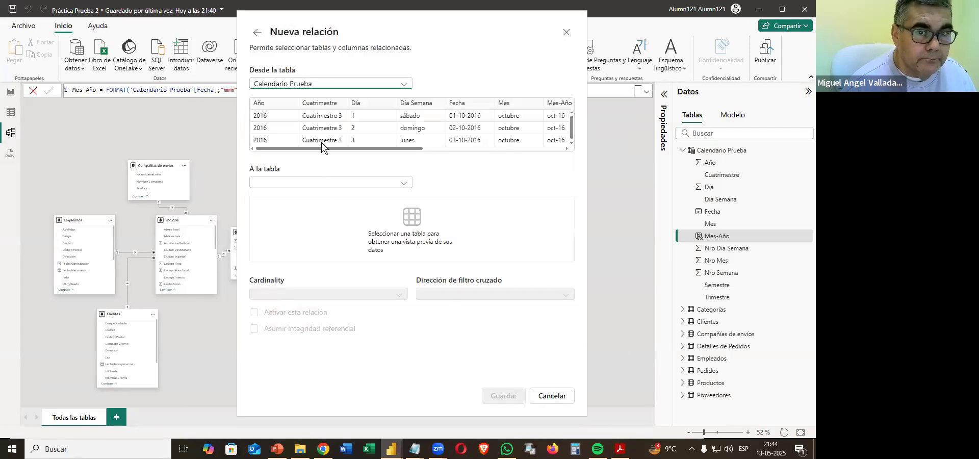
pyautogui.click(309, 185)
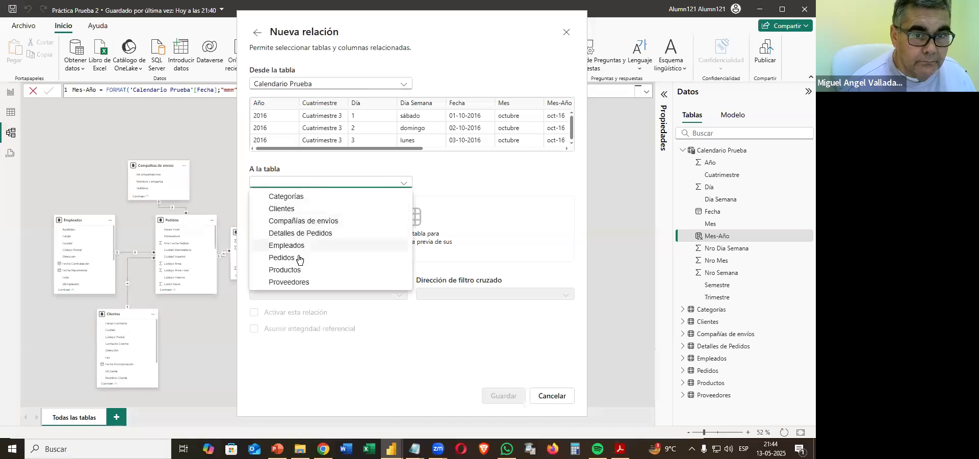
pyautogui.click(295, 259)
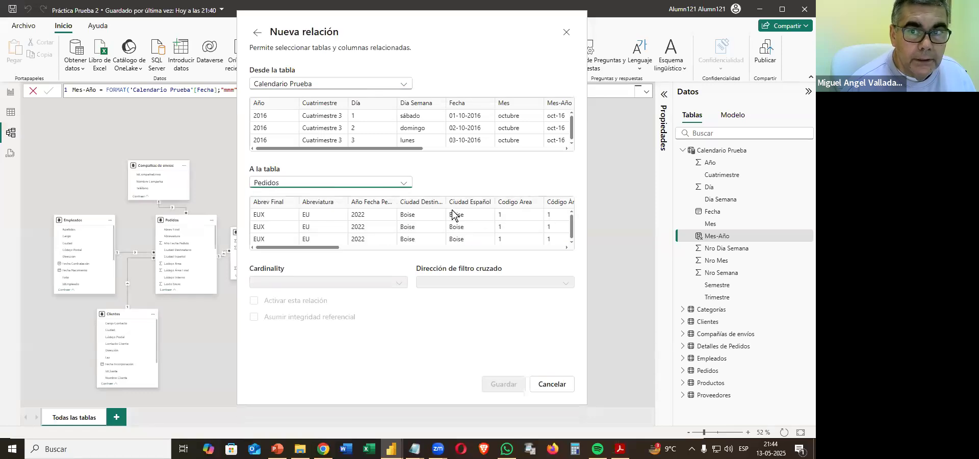
# Match Fecha in Calendario Prueba with Fecha Pedido in Pedidos, save the relationship and close the relationship manager.
pyautogui.click(461, 104)
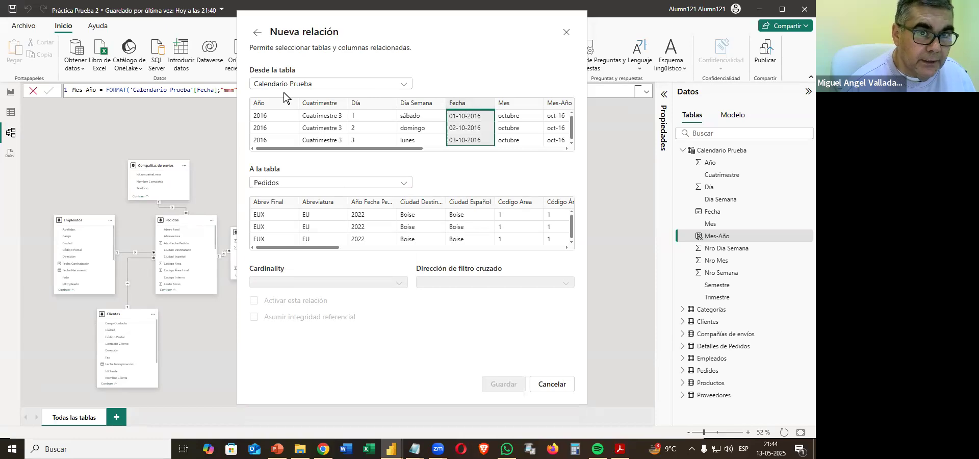
pyautogui.moveTo(325, 243); pyautogui.dragTo(431, 248)
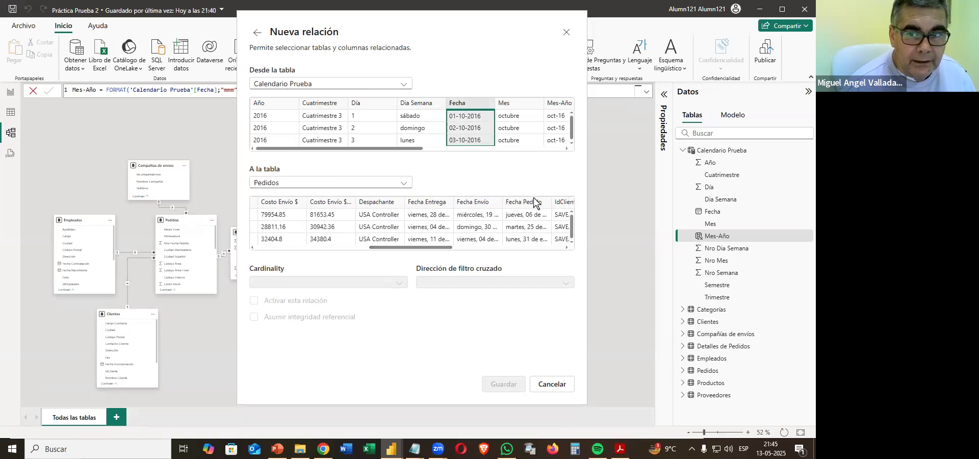
pyautogui.click(517, 204)
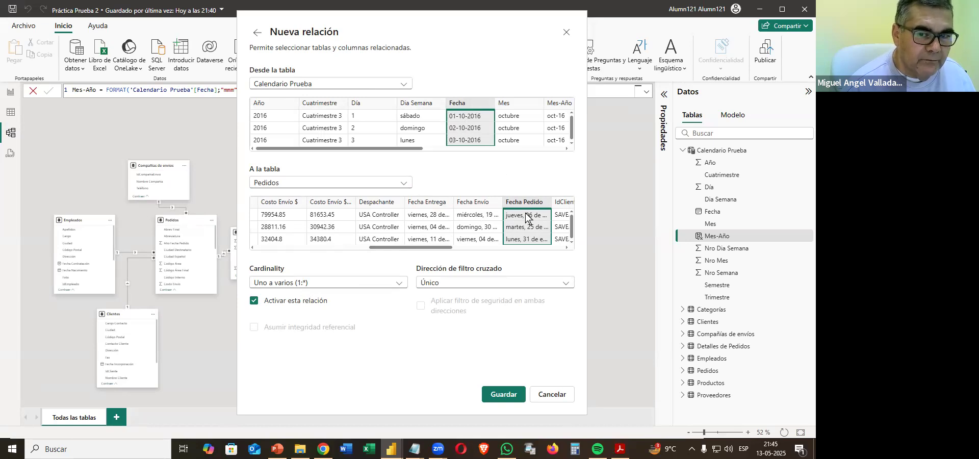
pyautogui.click(504, 394)
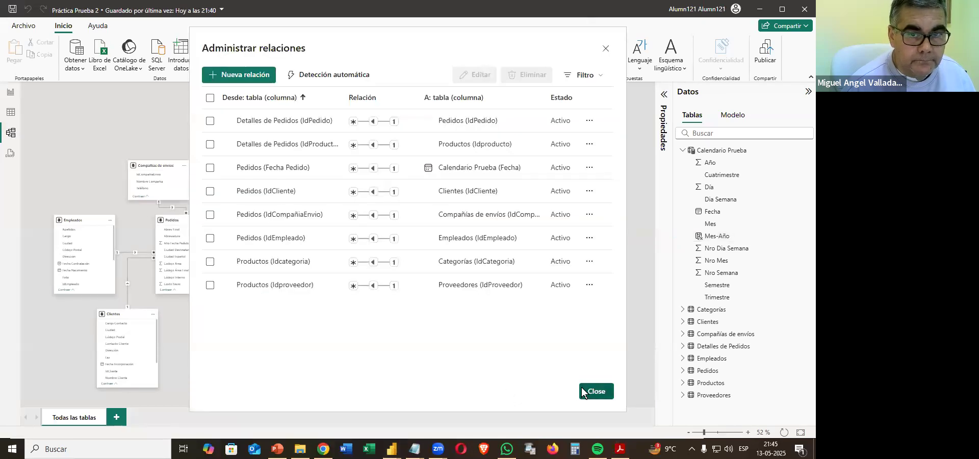
pyautogui.click(584, 394)
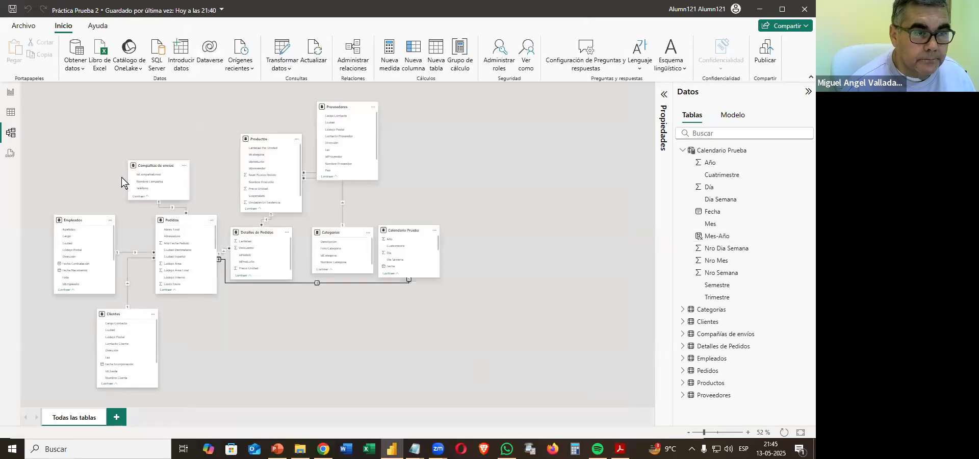
# Return to the table view and read instruction 7 in the PDF about the new table Tabla MesAño and its unique values.
pyautogui.click(11, 112)
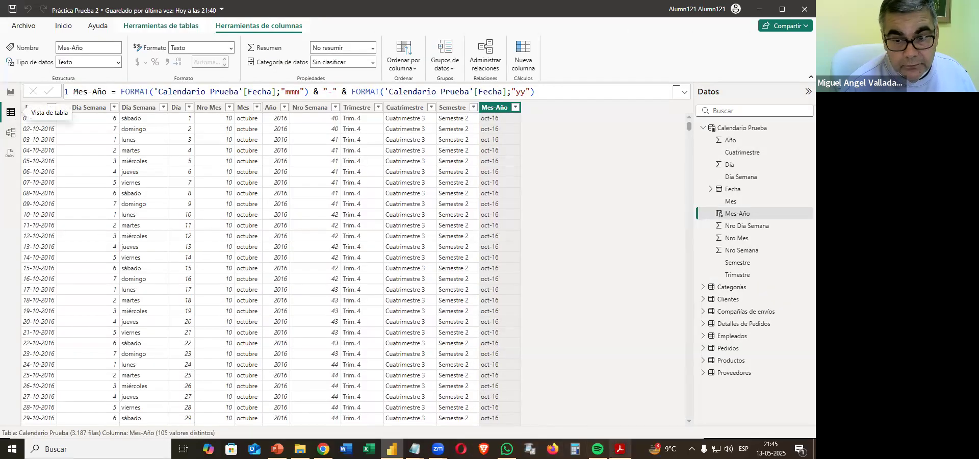
pyautogui.hotkey('alt', 'Tab')
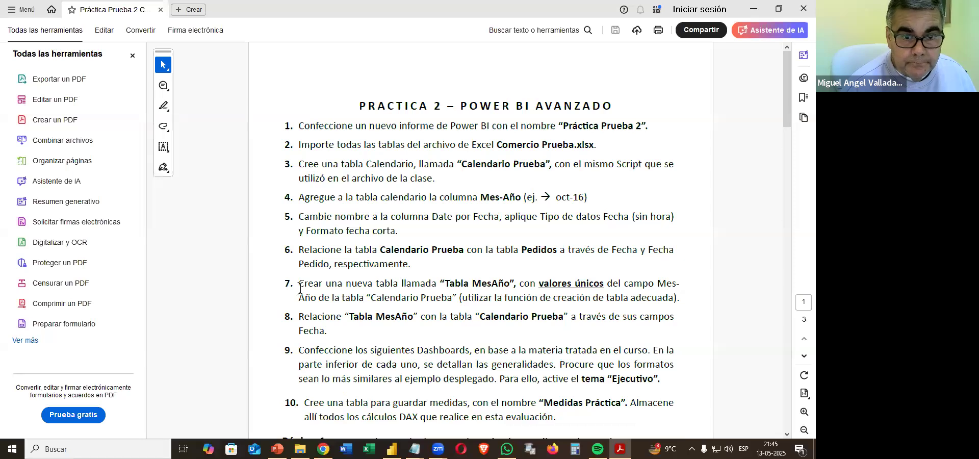
pyautogui.moveTo(297, 283); pyautogui.dragTo(676, 303)
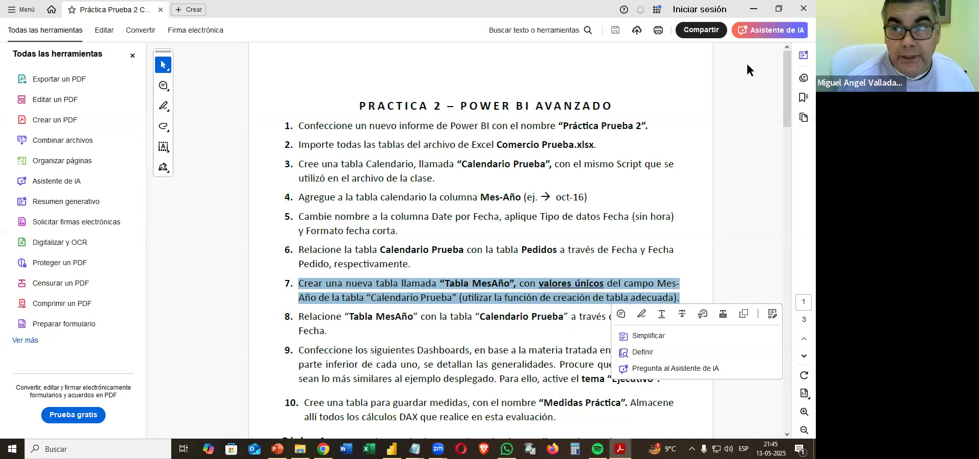
pyautogui.click(754, 10)
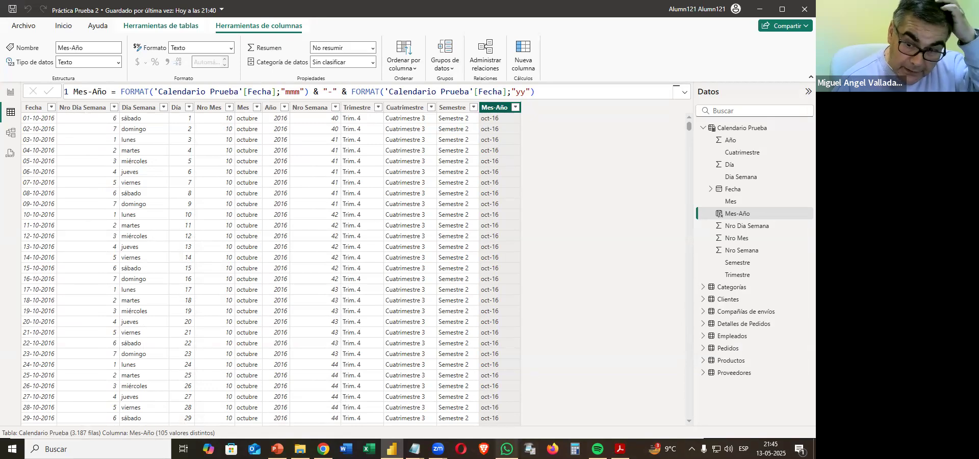
pyautogui.hotkey('alt', 'Tab')
pyautogui.click(532, 320)
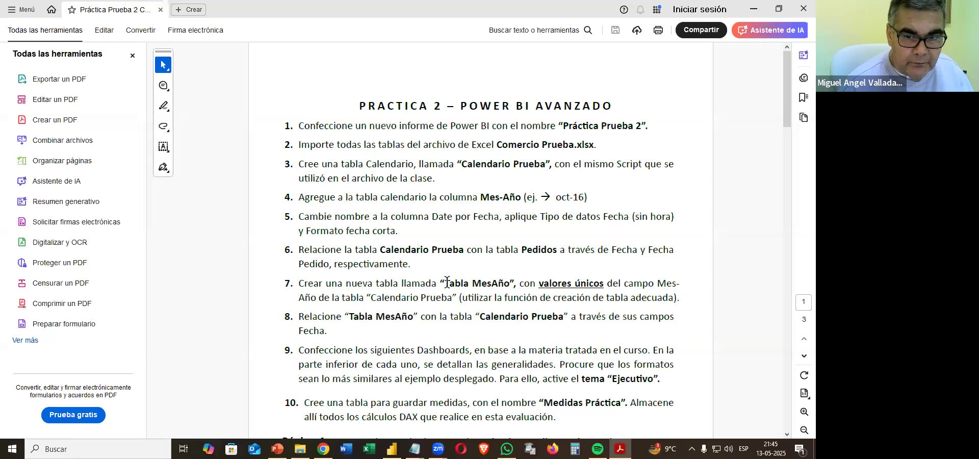
pyautogui.moveTo(445, 282); pyautogui.dragTo(510, 283)
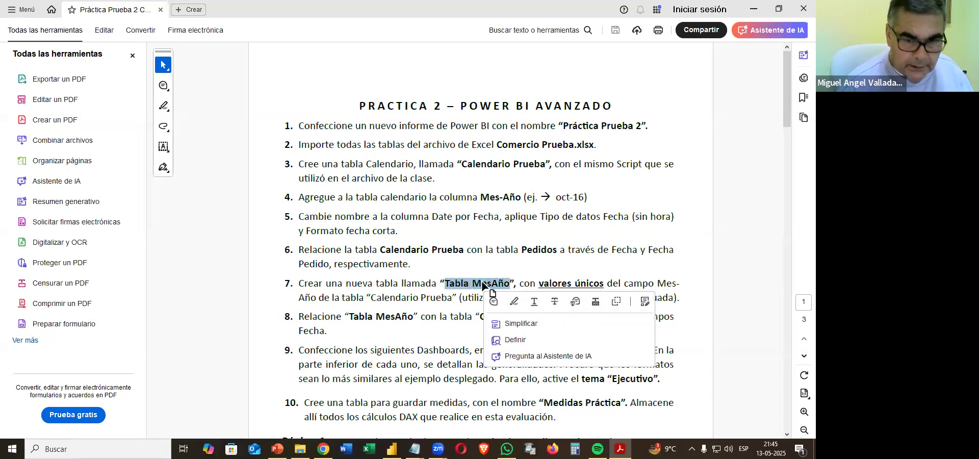
pyautogui.click(752, 10)
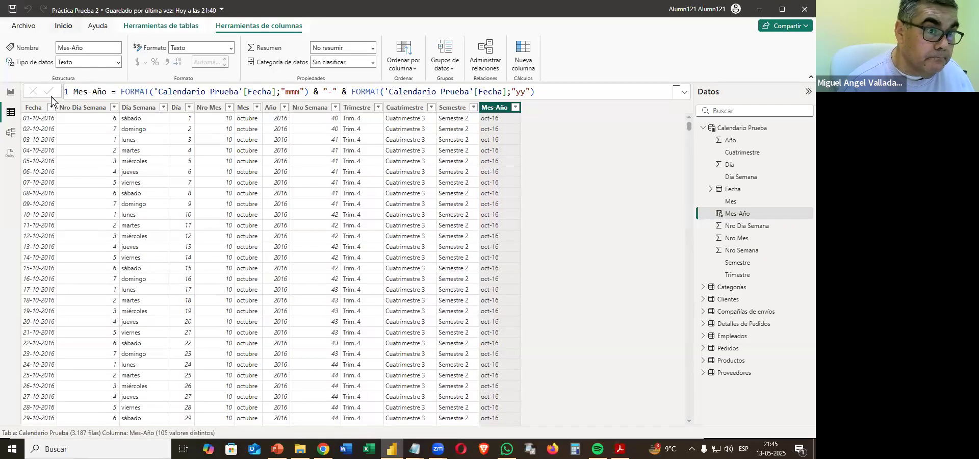
# Create a calculated table with the formula Tabla MesAño = VALUES('Calendario Prueba'[Mes-Año]).
pyautogui.click(63, 25)
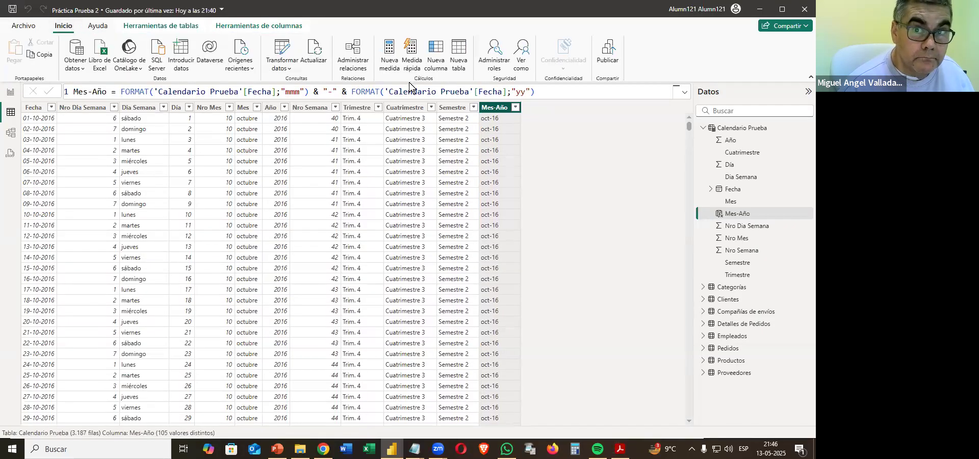
pyautogui.click(458, 55)
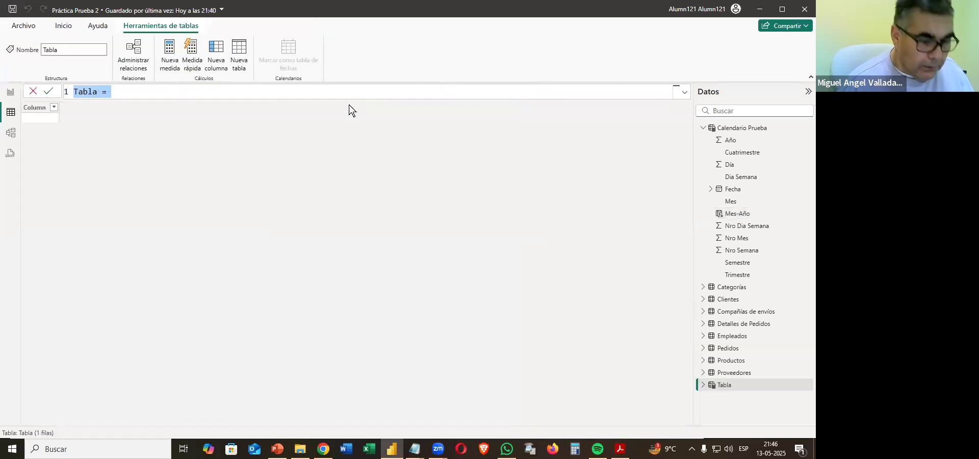
pyautogui.write('Tabla MesAño = Valu')
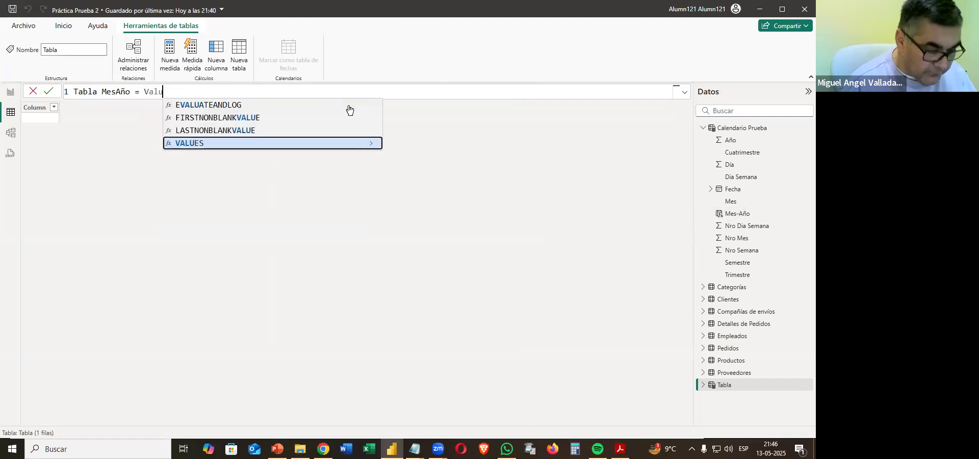
pyautogui.write('es')
pyautogui.click(349, 106)
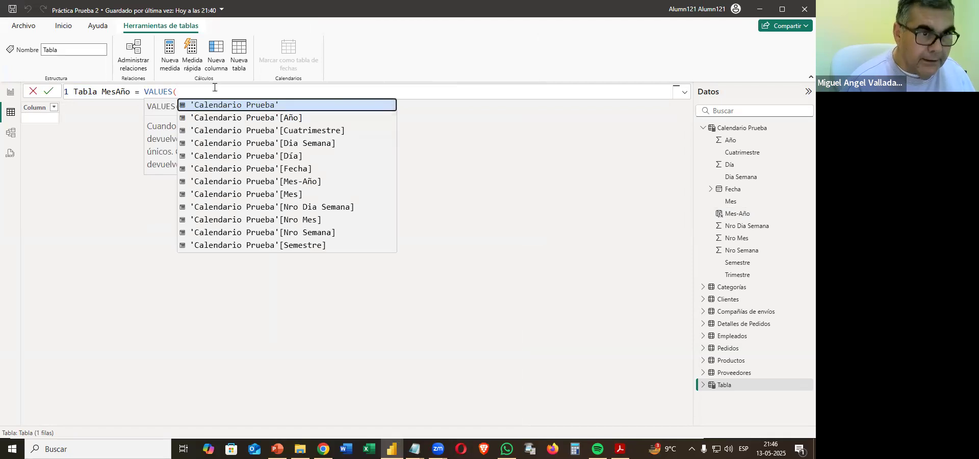
pyautogui.press('BackSpace')
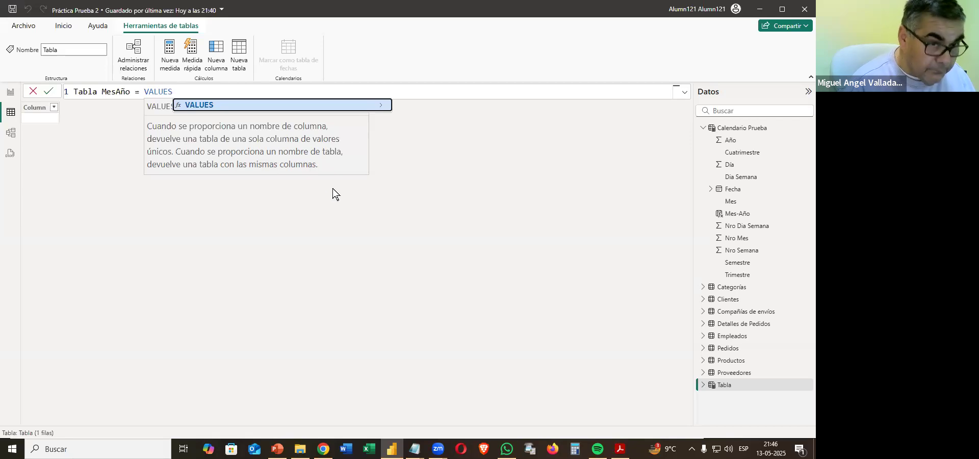
pyautogui.write('(')
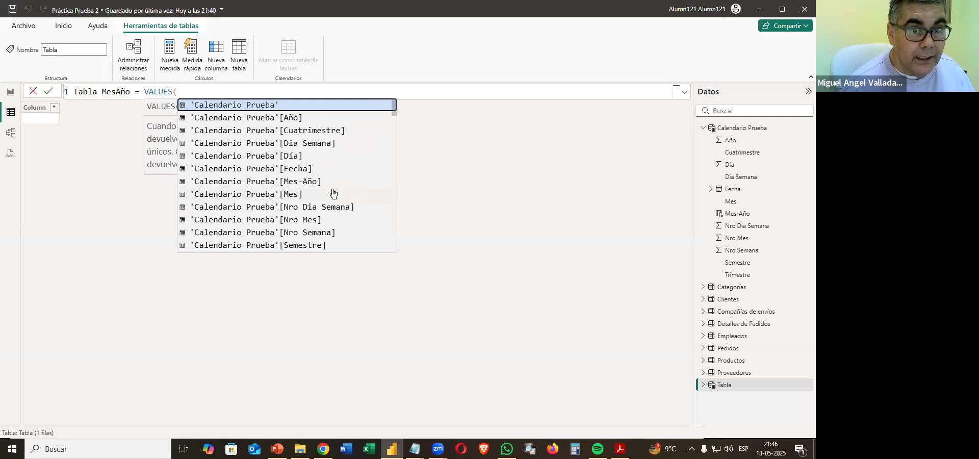
pyautogui.click(294, 182)
pyautogui.write(')')
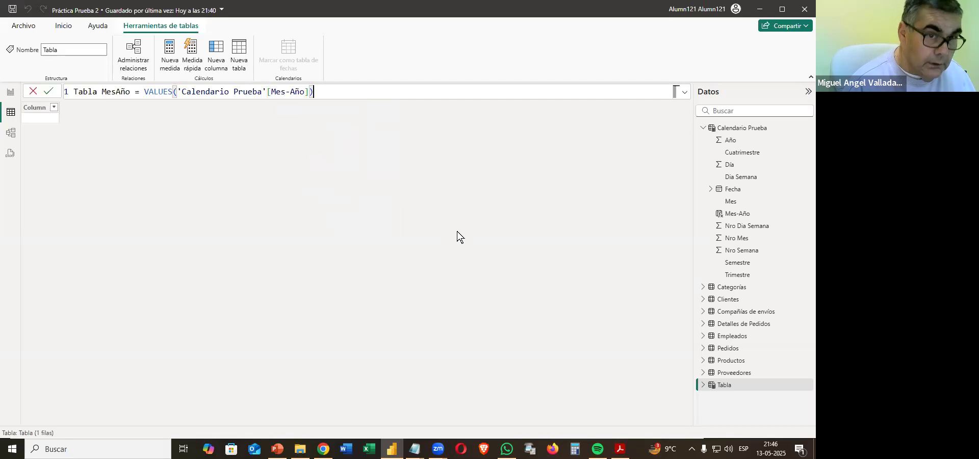
pyautogui.press('Return')
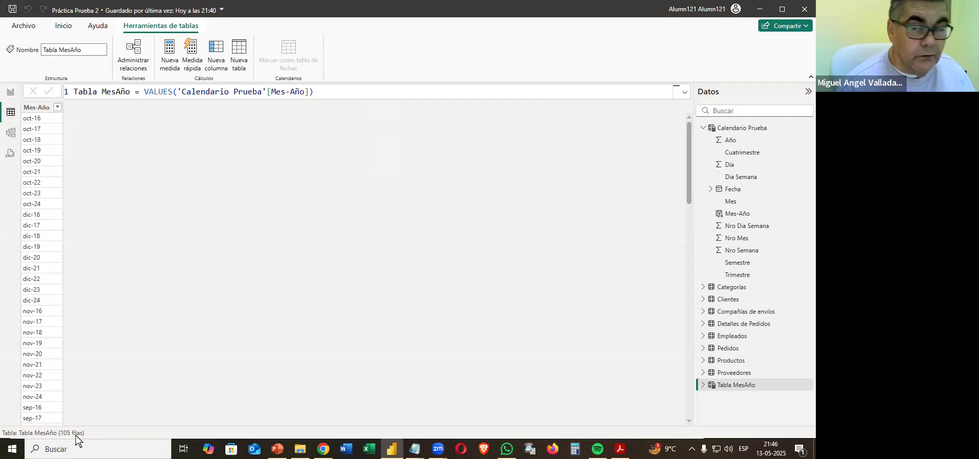
# Review the Calendario Prueba table, collapse its field list and display Tabla MesAño for comparison.
pyautogui.click(754, 129)
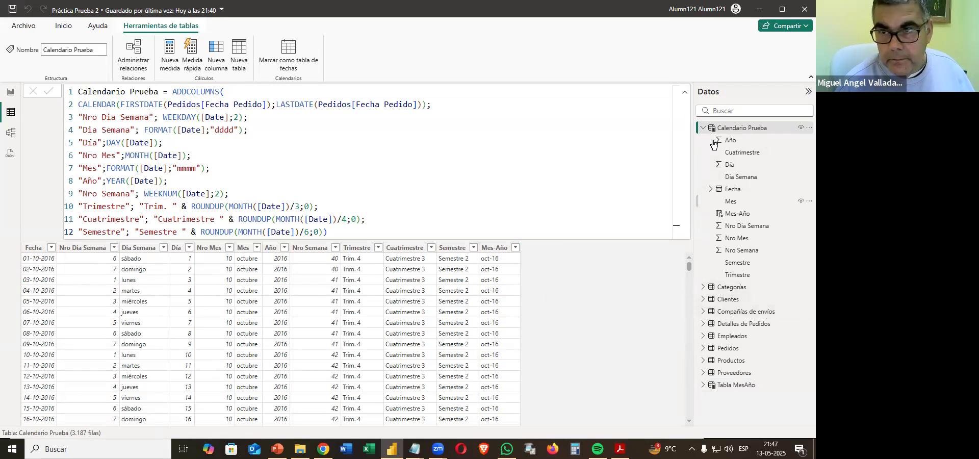
pyautogui.click(704, 128)
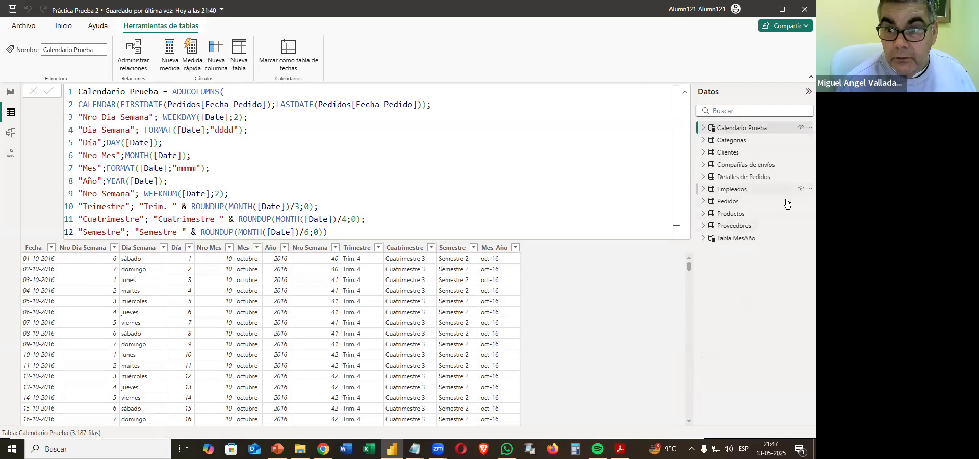
pyautogui.click(734, 239)
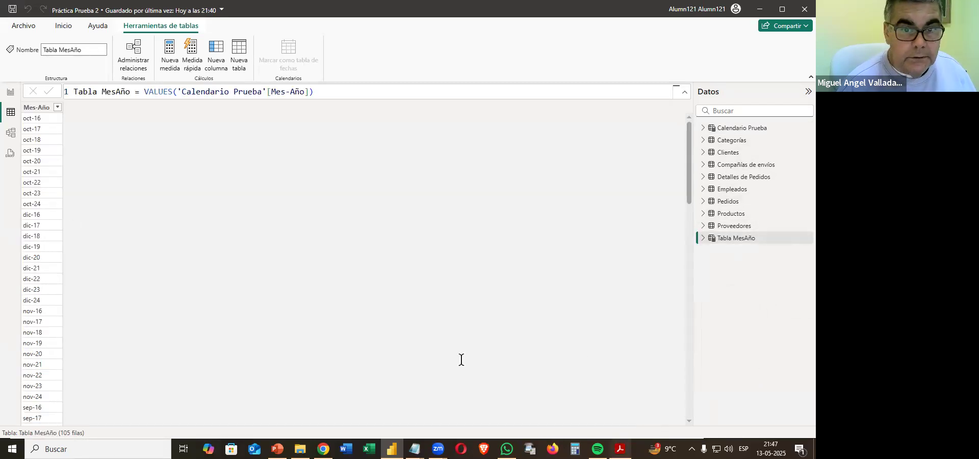
# Read instruction 8 in the PDF about relating Tabla MesAño to Calendario Prueba, and return to the Power BI report.
pyautogui.hotkey('alt', 'Tab')
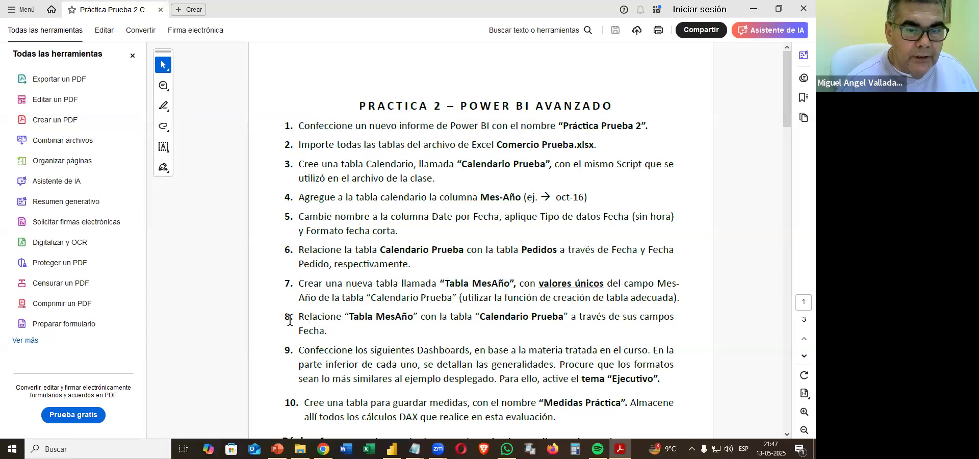
pyautogui.moveTo(297, 317); pyautogui.dragTo(352, 330)
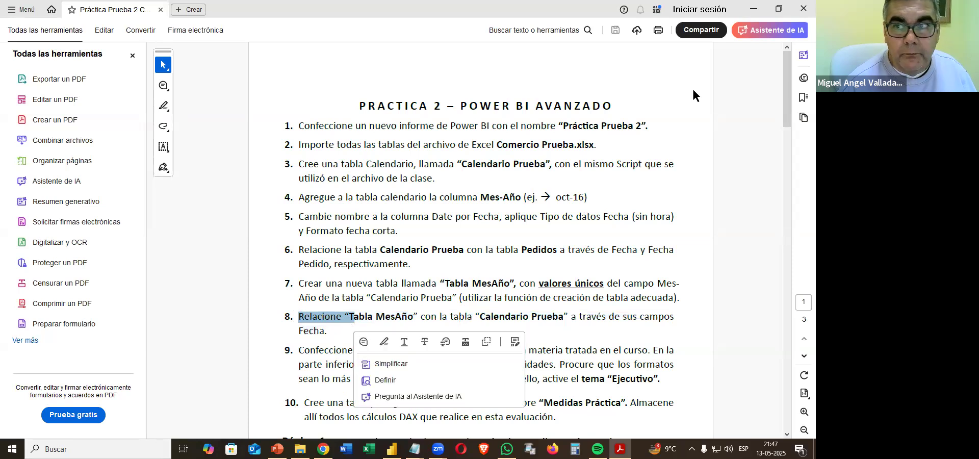
pyautogui.click(754, 10)
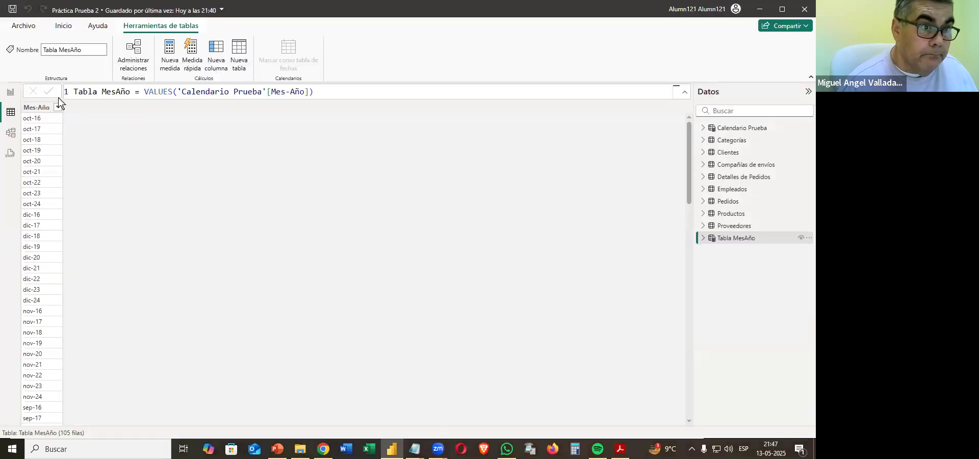
# Create and save a many-to-one relationship from Calendario Prueba to Tabla MesAño on Mes-Año, close the relationship manager and return to the table view.
pyautogui.click(11, 134)
pyautogui.click(355, 52)
pyautogui.click(255, 75)
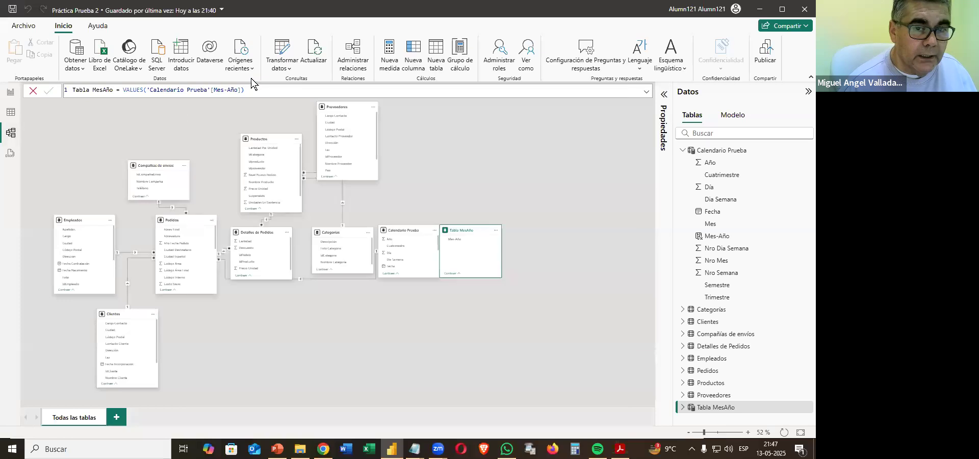
pyautogui.click(308, 83)
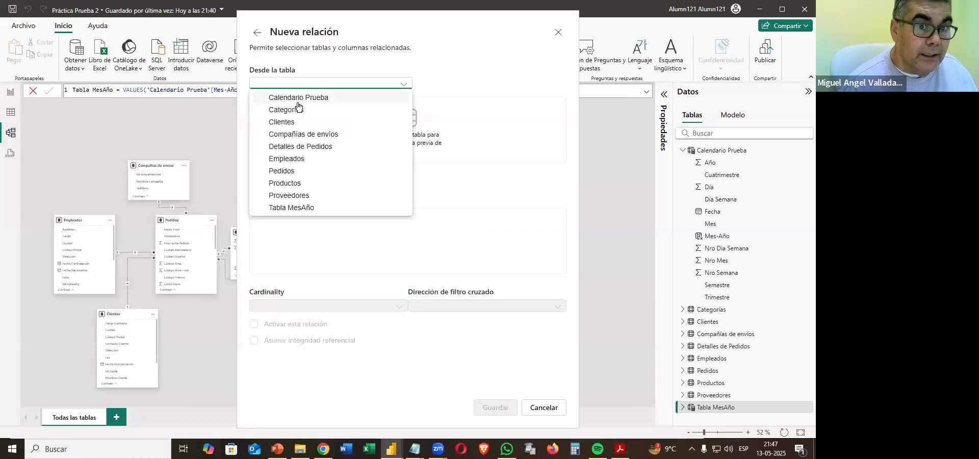
pyautogui.click(300, 97)
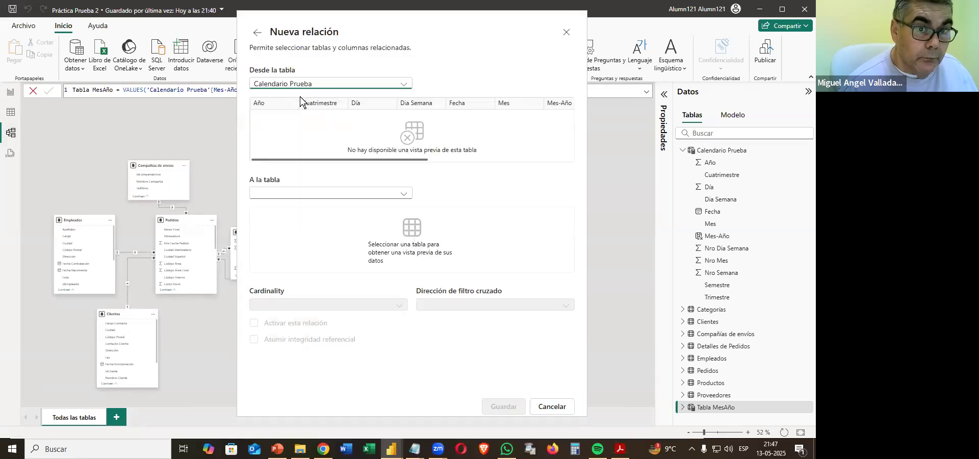
pyautogui.click(286, 185)
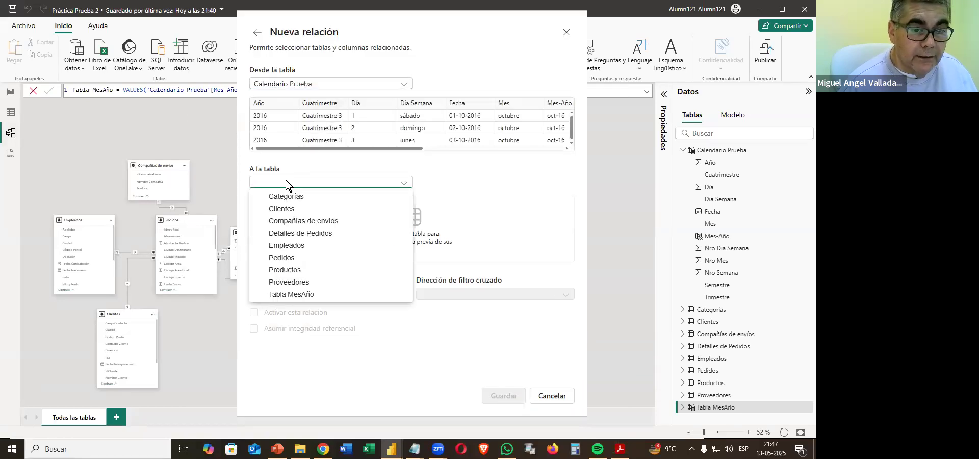
pyautogui.click(308, 296)
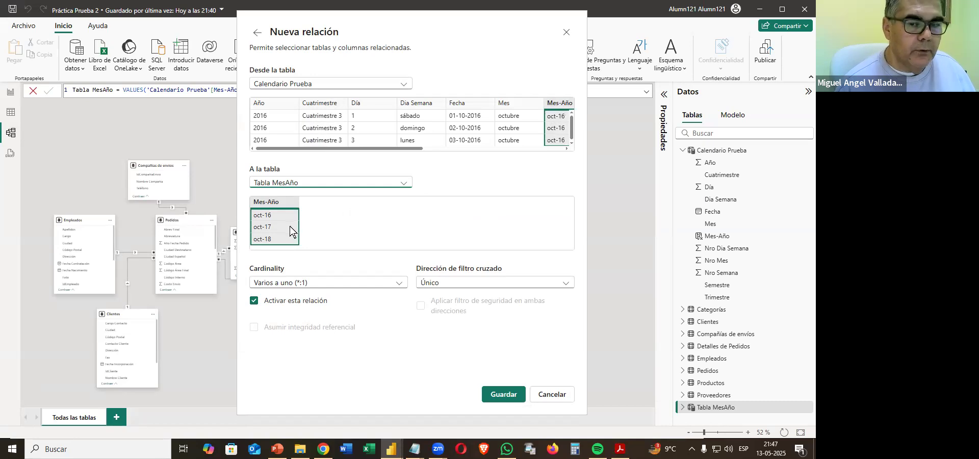
pyautogui.click(503, 398)
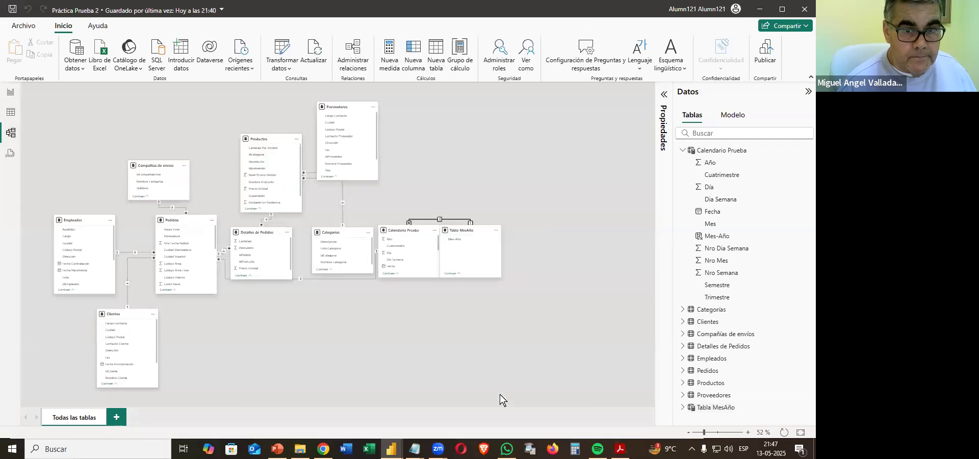
pyautogui.click(595, 392)
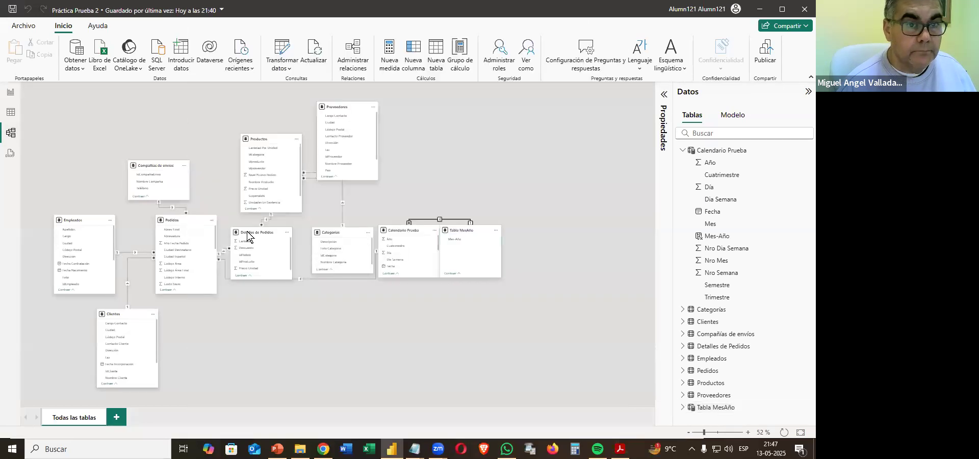
pyautogui.click(11, 113)
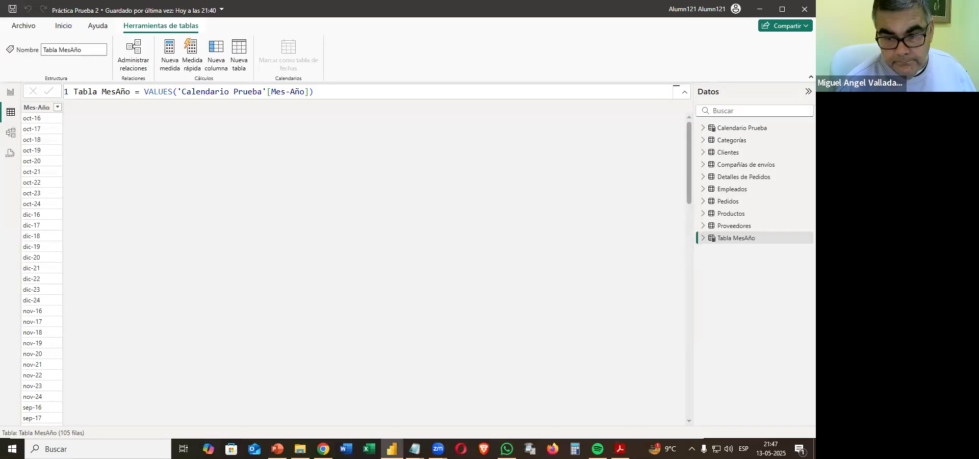
# Read instructions 9 and 10 in the PDF about the dashboards, the report theme and the measures table.
pyautogui.hotkey('alt', 'Tab')
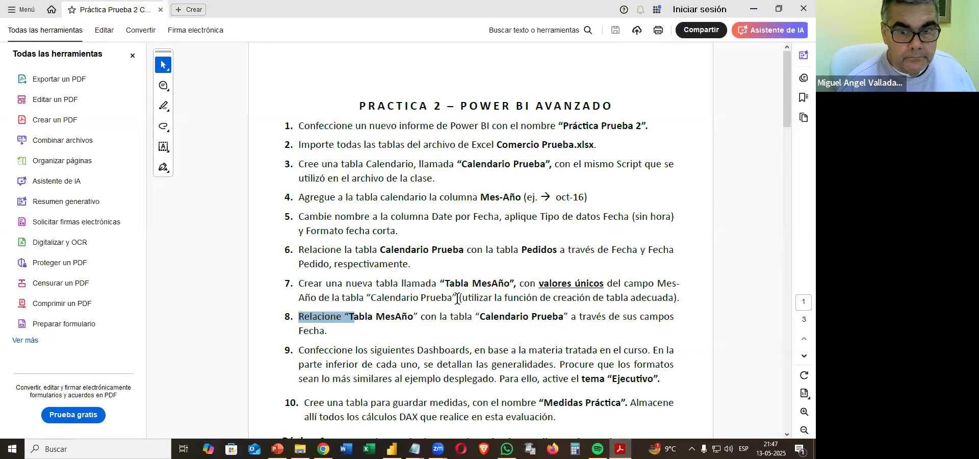
pyautogui.scroll(-3, 458, 299)
pyautogui.scroll(-3, 457, 299)
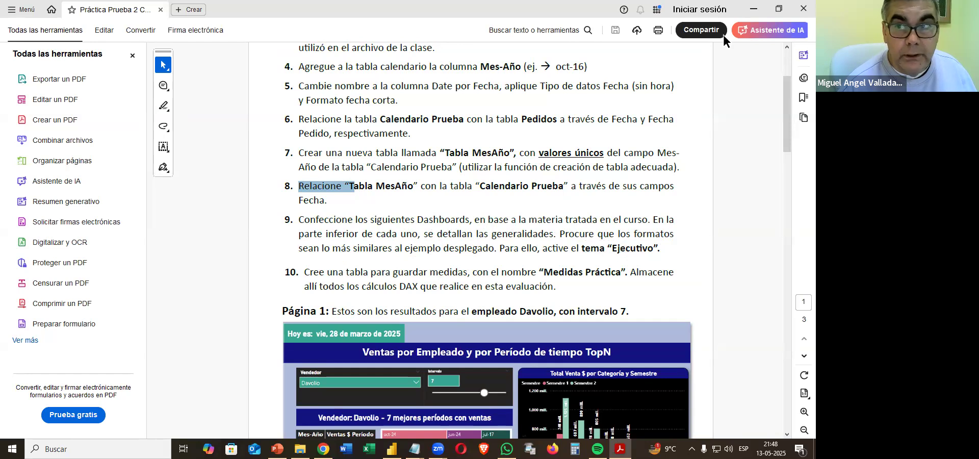
pyautogui.click(754, 9)
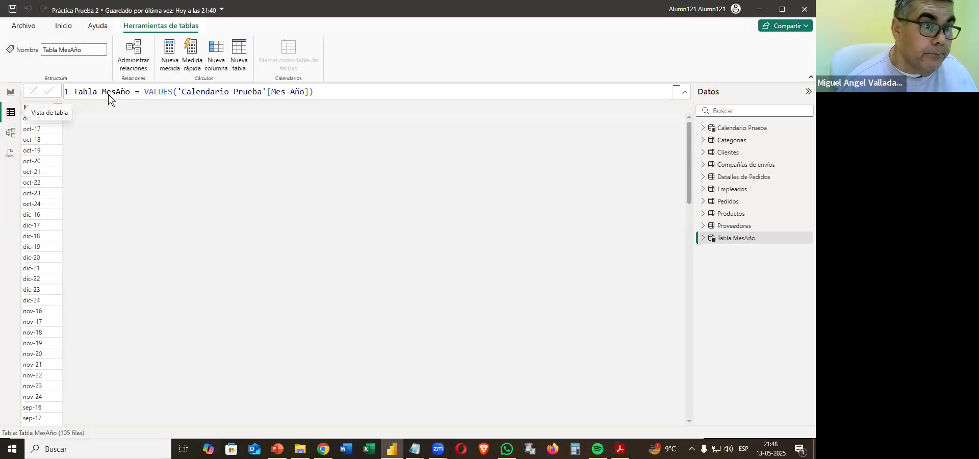
# Apply the Ejecutivo theme to the report in the report view.
pyautogui.click(11, 92)
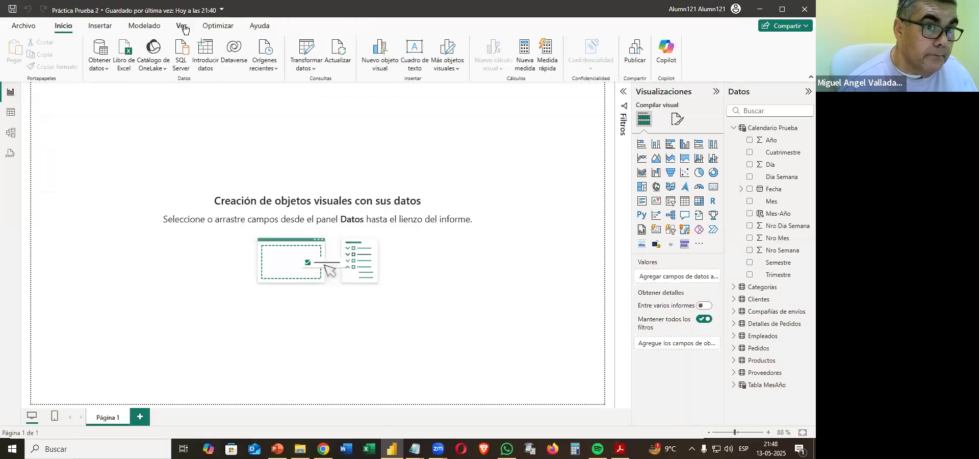
pyautogui.click(183, 27)
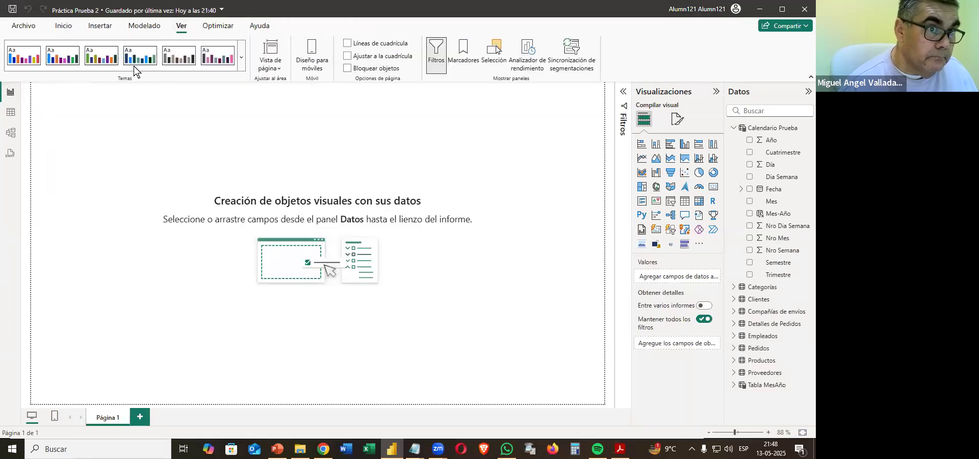
pyautogui.click(241, 57)
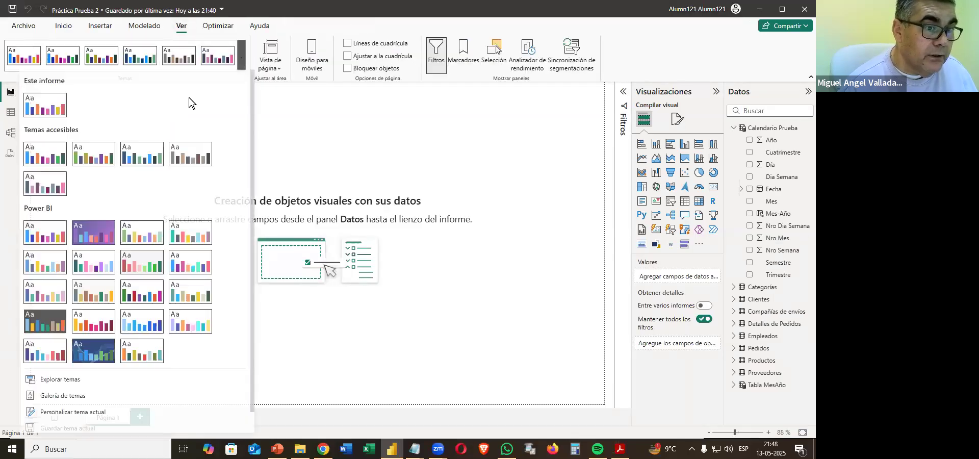
pyautogui.click(44, 293)
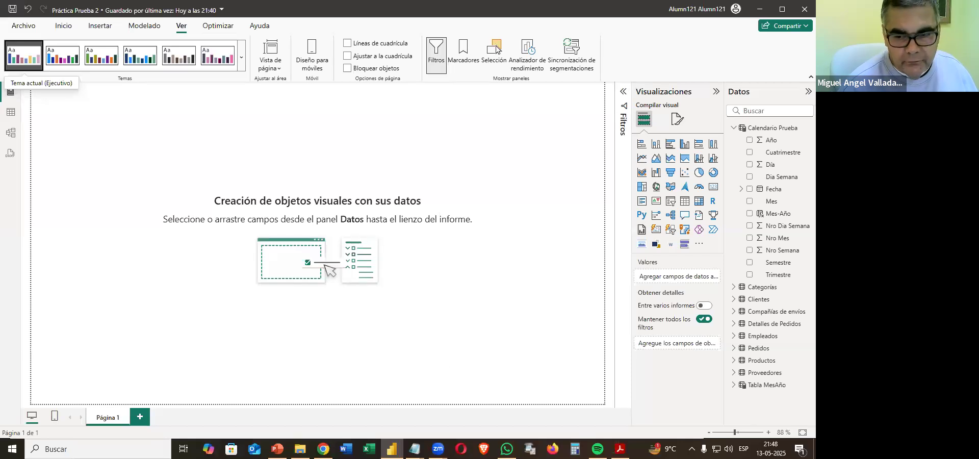
# Copy the table name "Medidas Práctica" from instruction 10 in the PDF.
pyautogui.click(620, 449)
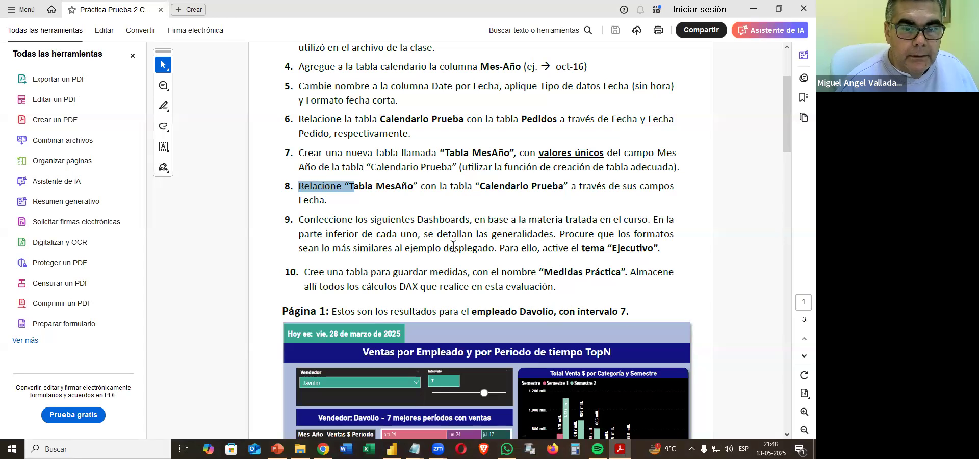
pyautogui.scroll(-3, 453, 247)
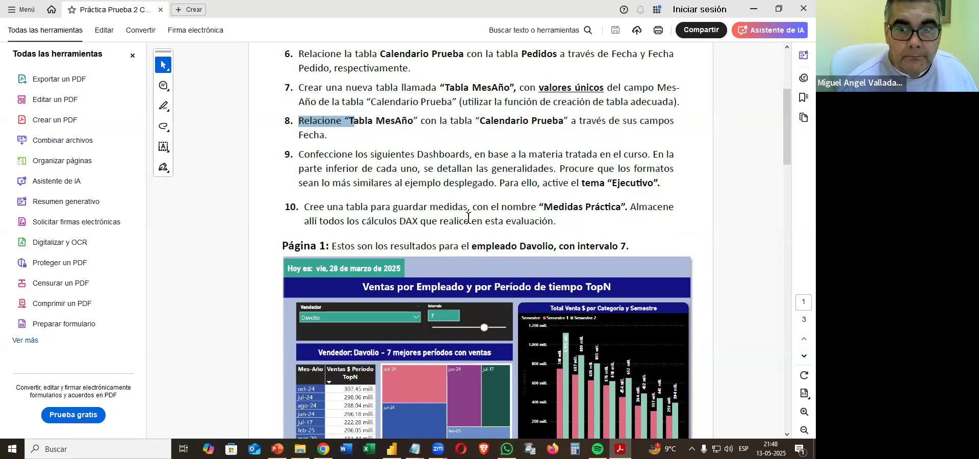
pyautogui.moveTo(545, 207); pyautogui.dragTo(618, 208)
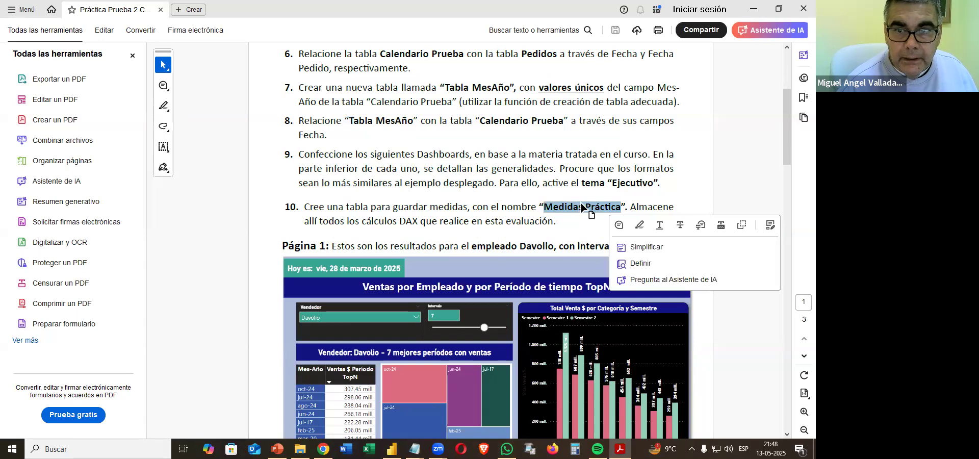
pyautogui.rightClick(584, 212)
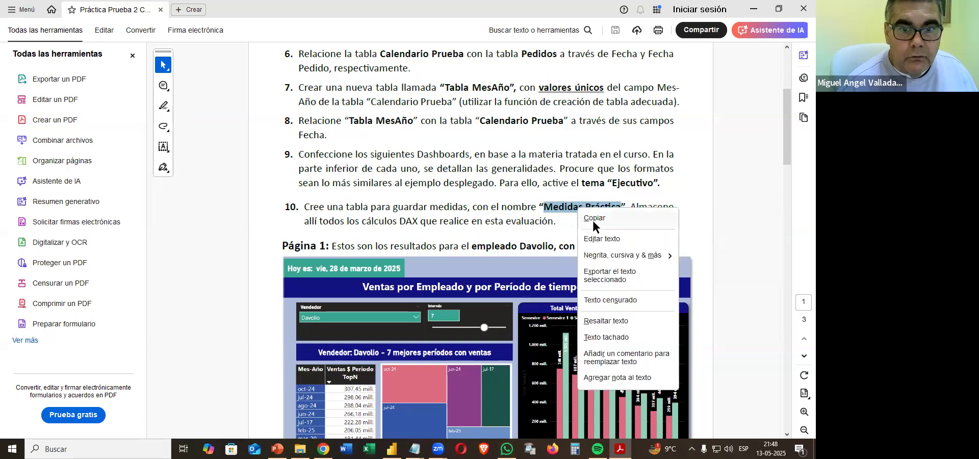
pyautogui.click(592, 220)
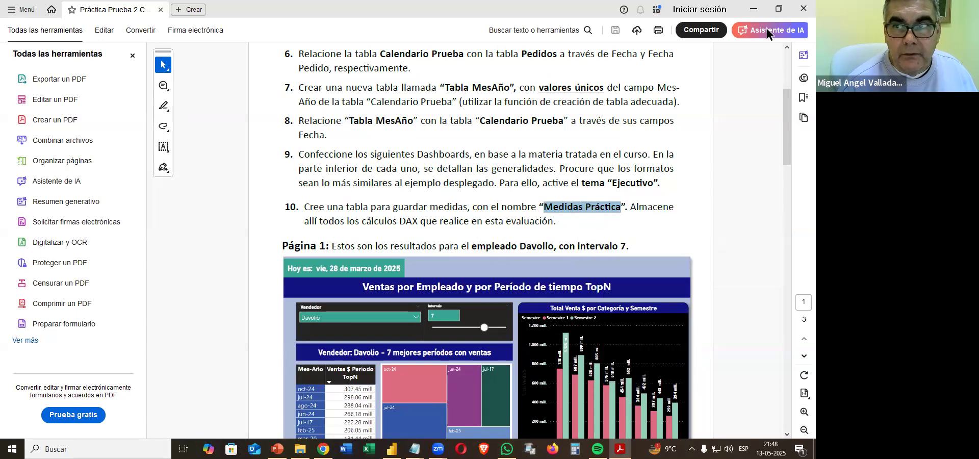
# Create and load a blank table named Medidas Práctica, collapse the Calendario Prueba fields and expand the new table.
pyautogui.click(754, 11)
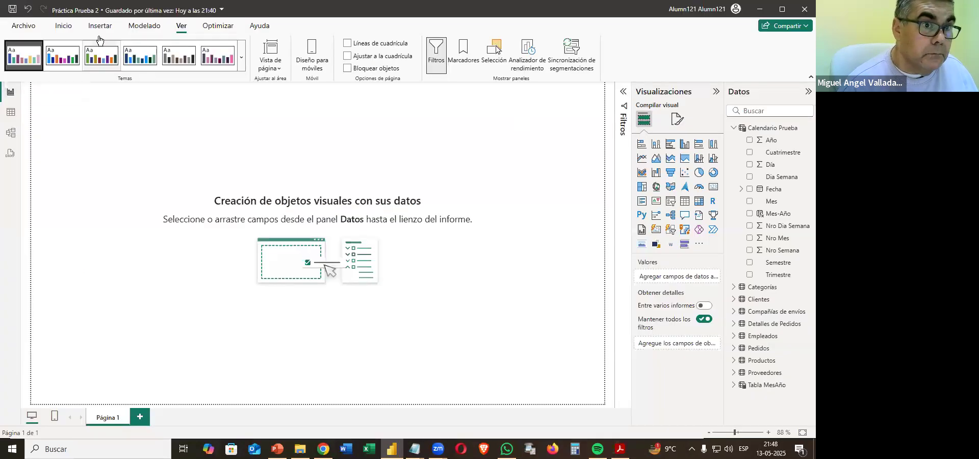
pyautogui.click(63, 28)
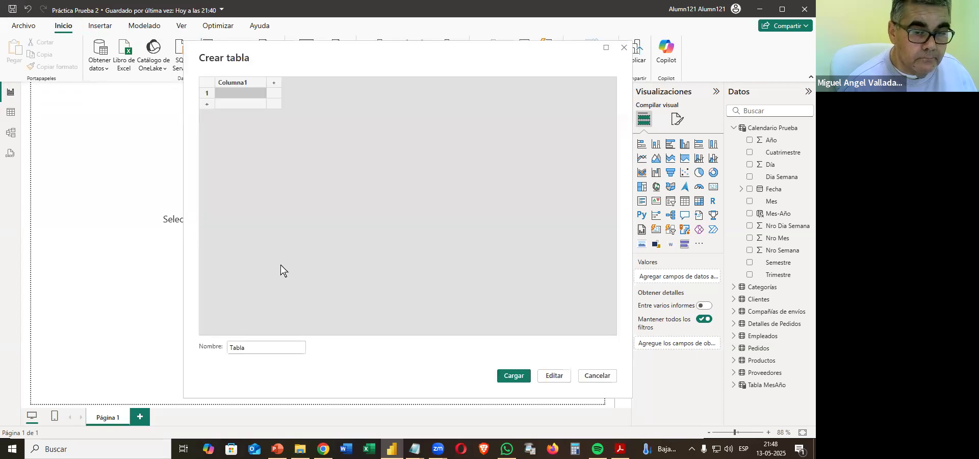
pyautogui.write('Medidas Práctica')
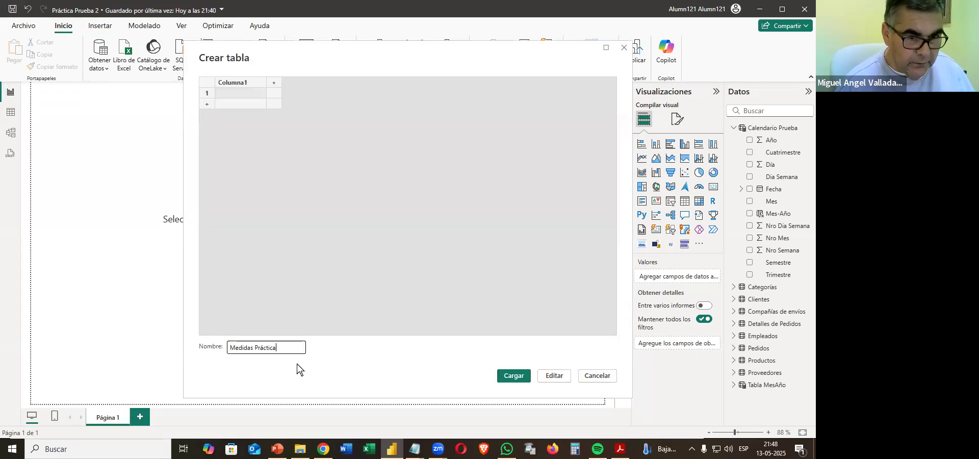
pyautogui.click(514, 376)
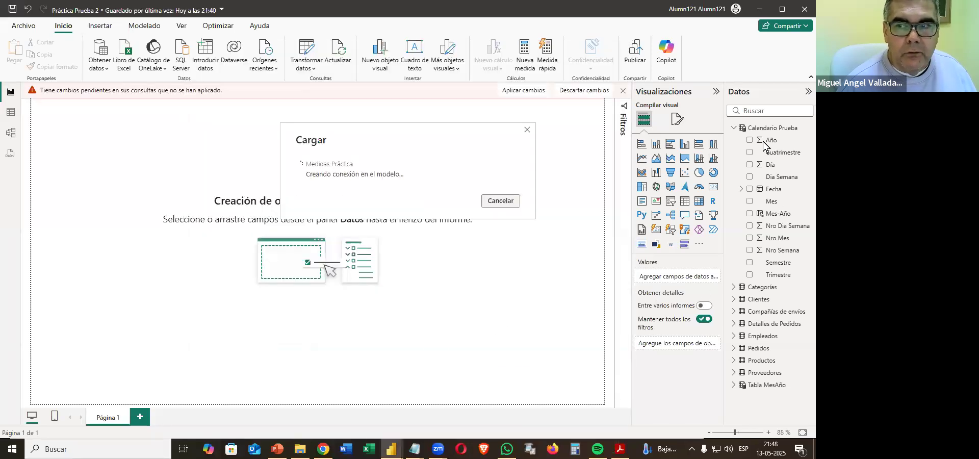
pyautogui.click(734, 128)
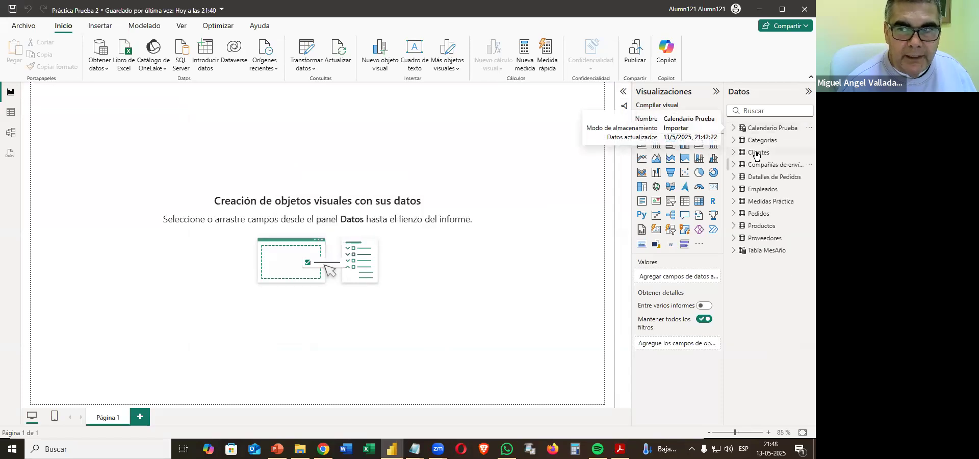
pyautogui.click(733, 202)
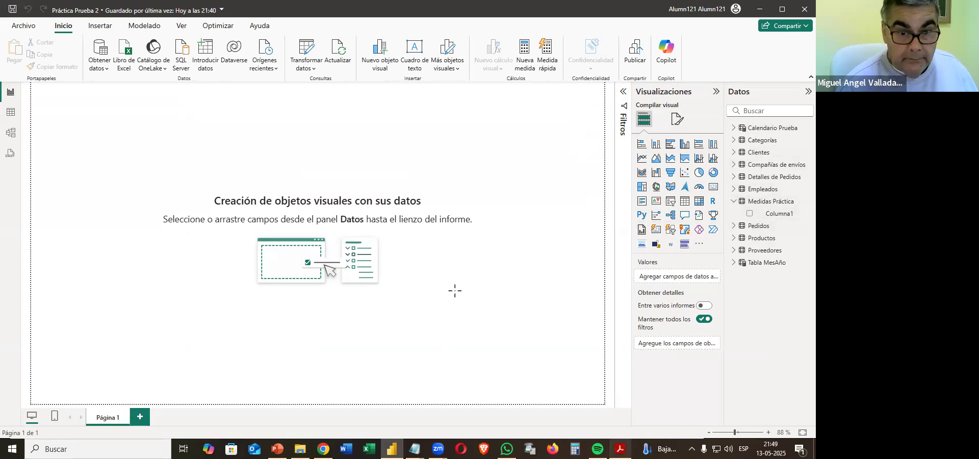
# Examine the Página 1 sample dashboard in the PDF and read instruction 11.1 about the page name.
pyautogui.hotkey('alt', 'Tab')
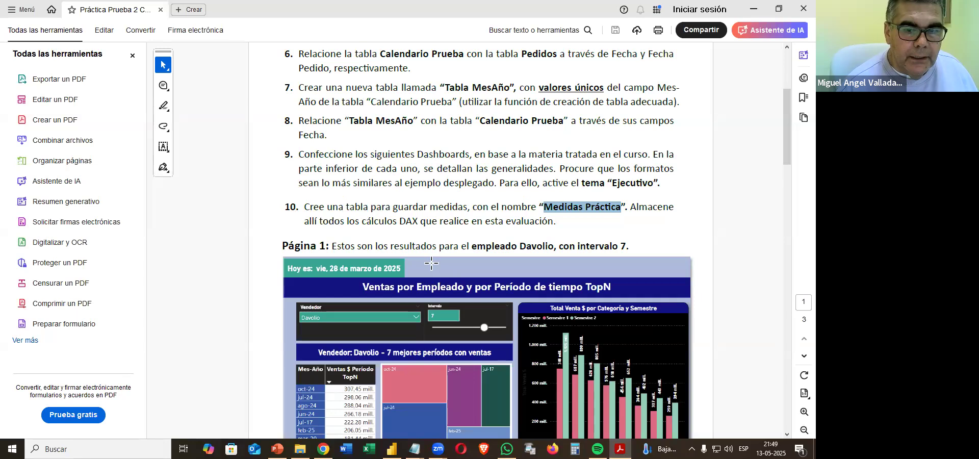
pyautogui.scroll(-3, 432, 264)
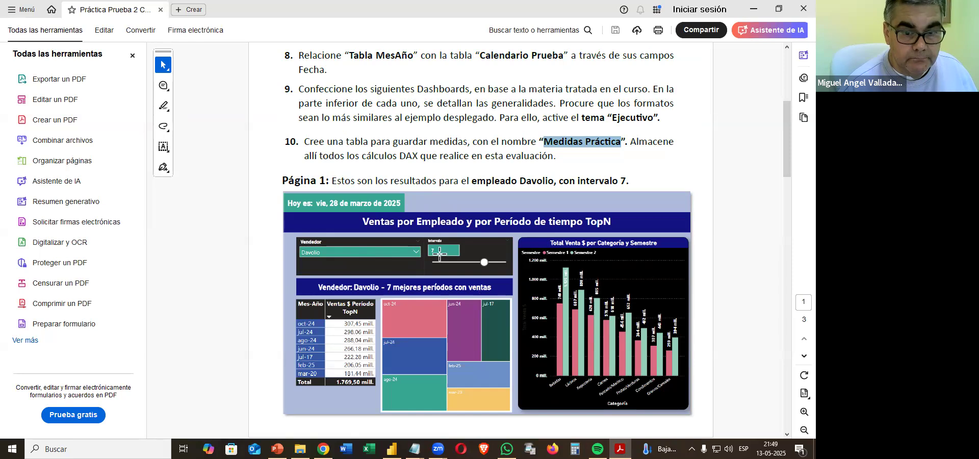
pyautogui.scroll(-5, 439, 254)
pyautogui.scroll(-1, 435, 257)
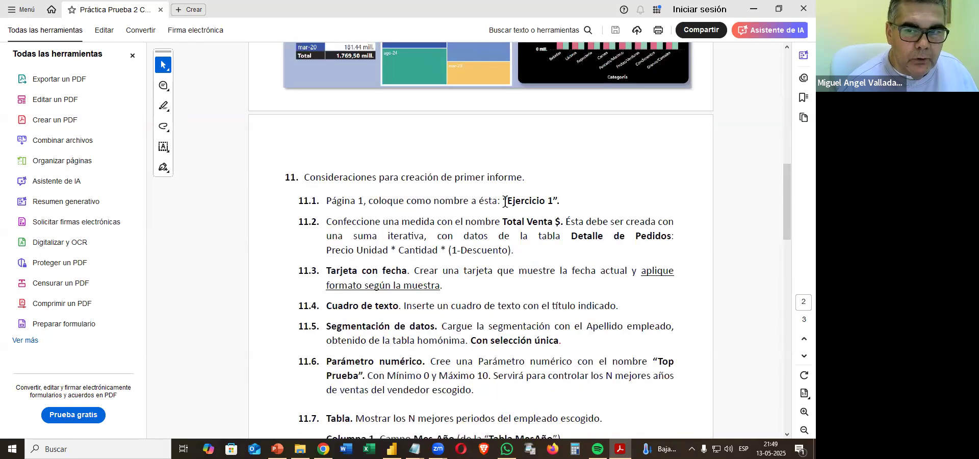
pyautogui.moveTo(509, 200); pyautogui.dragTo(552, 202)
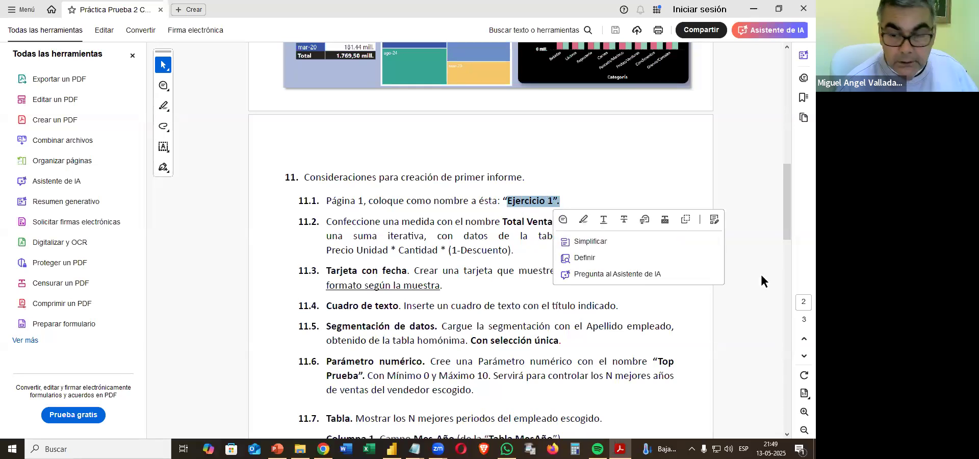
# Switch to Power BI and rename the report page Página 1 as Ejercicio 1.
pyautogui.click(392, 449)
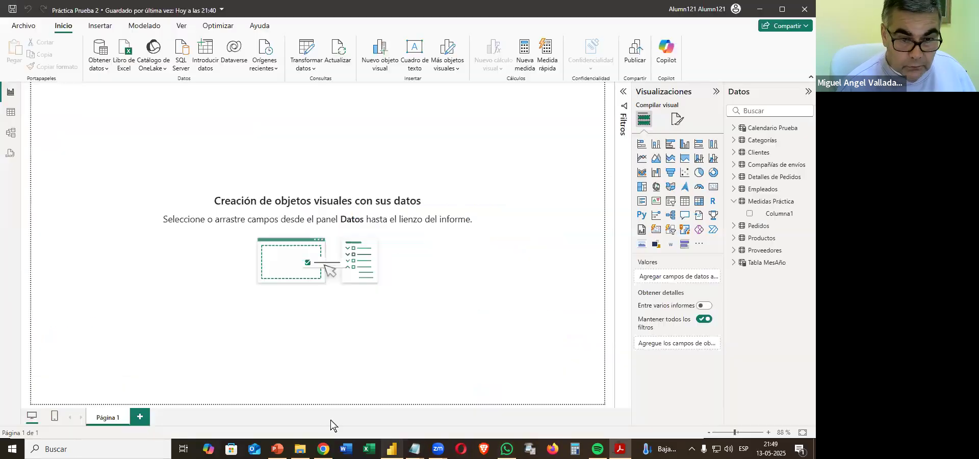
pyautogui.doubleClick(115, 419)
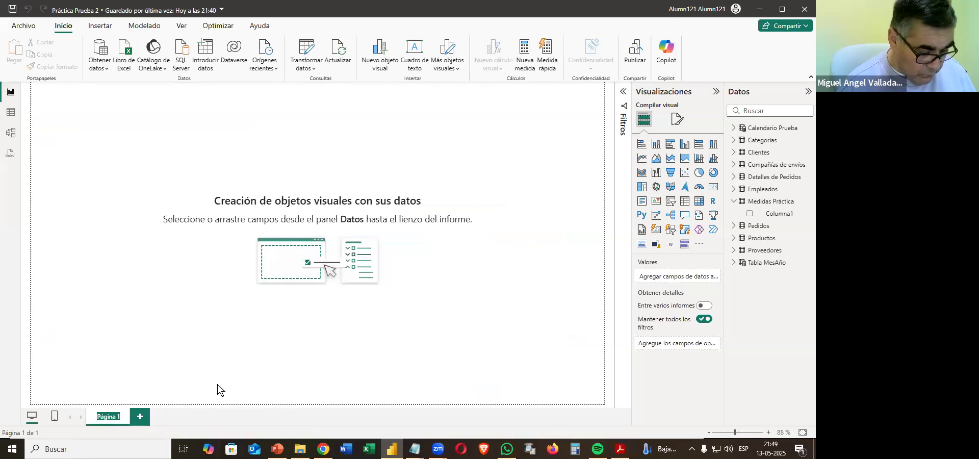
pyautogui.hotkey('ctrl', 'v')
pyautogui.write('.')
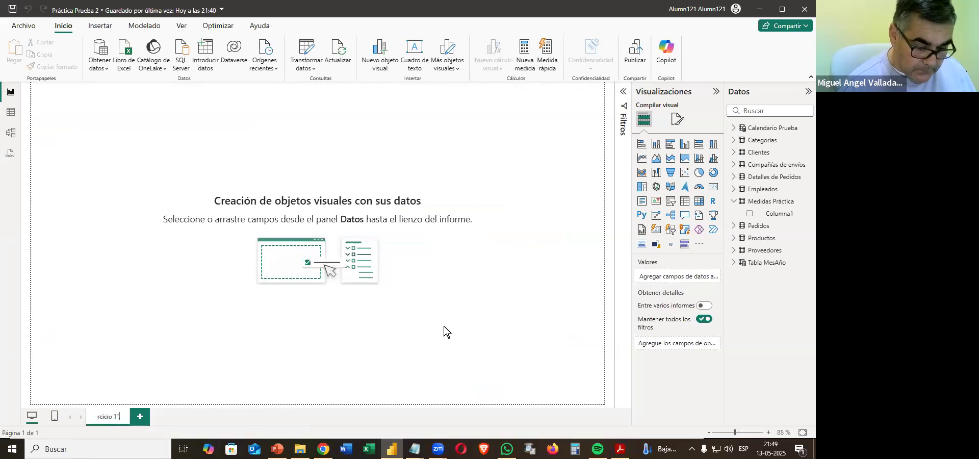
pyautogui.press('BackSpace')
pyautogui.press('Return')
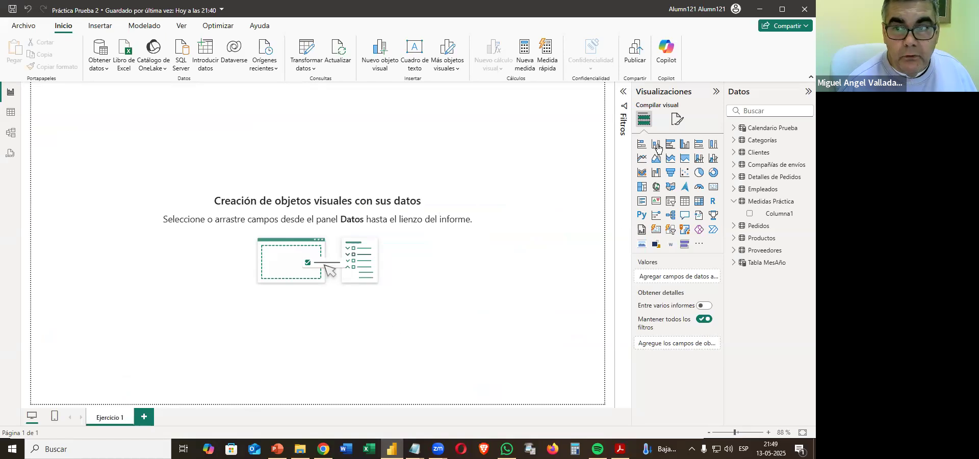
# Try theme blue and its 50% darker shade as the page's canvas background, settling on the 25% darker shade #26417e.
pyautogui.click(679, 123)
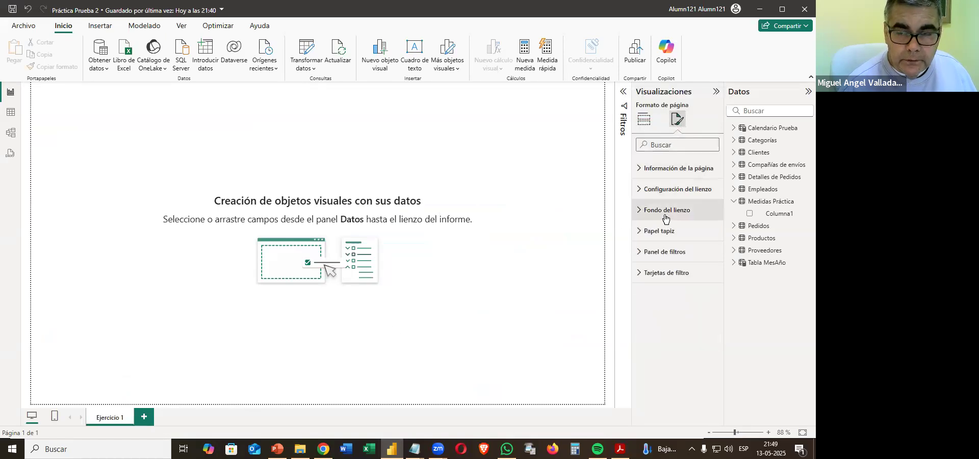
pyautogui.click(659, 218)
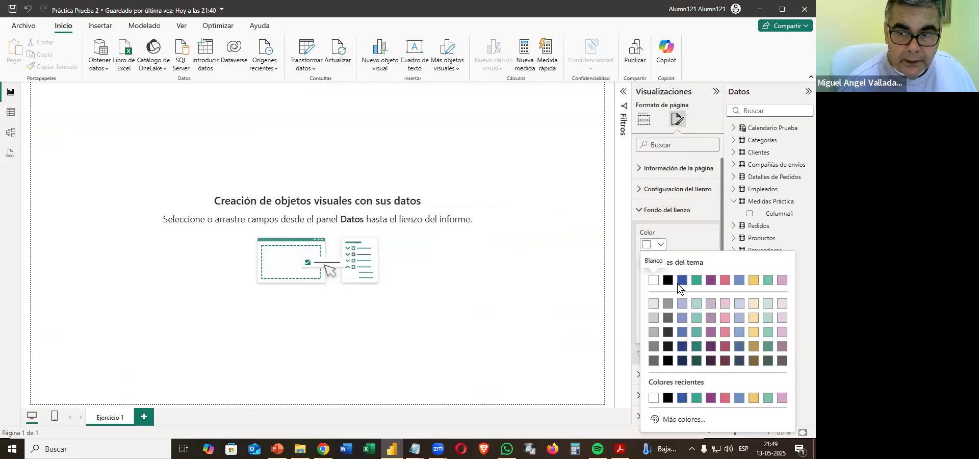
pyautogui.click(682, 281)
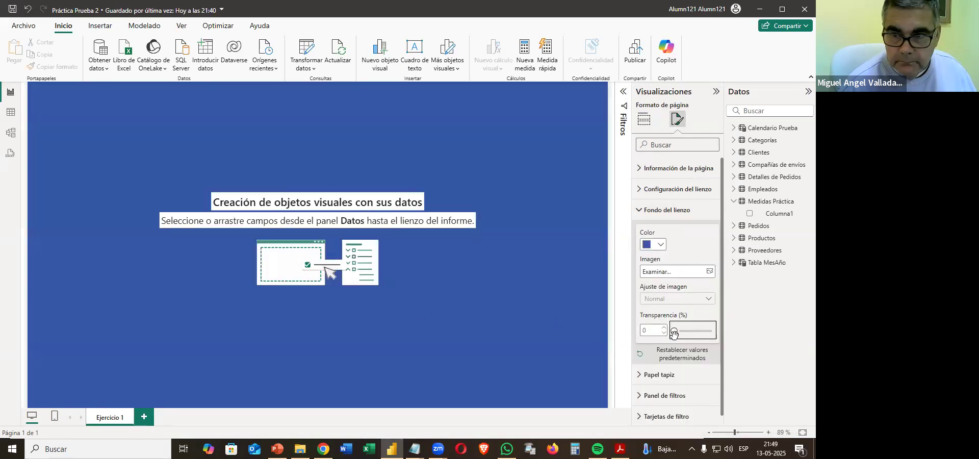
pyautogui.click(661, 245)
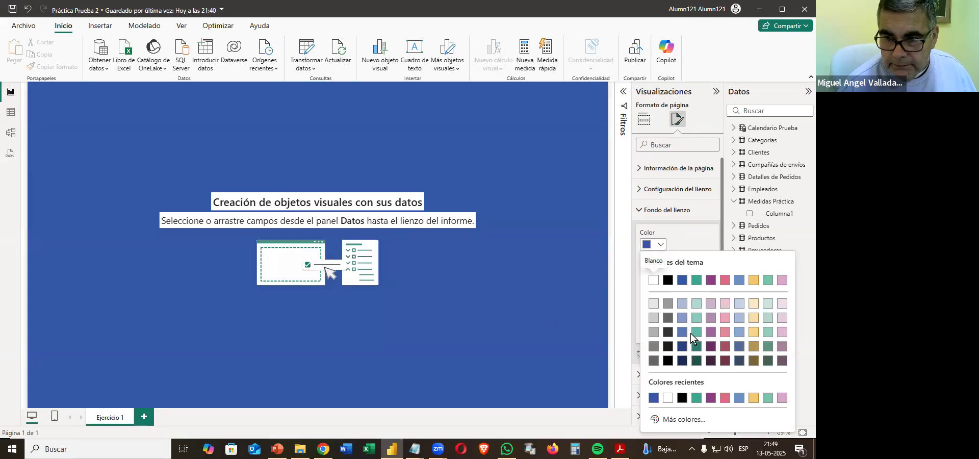
pyautogui.click(681, 361)
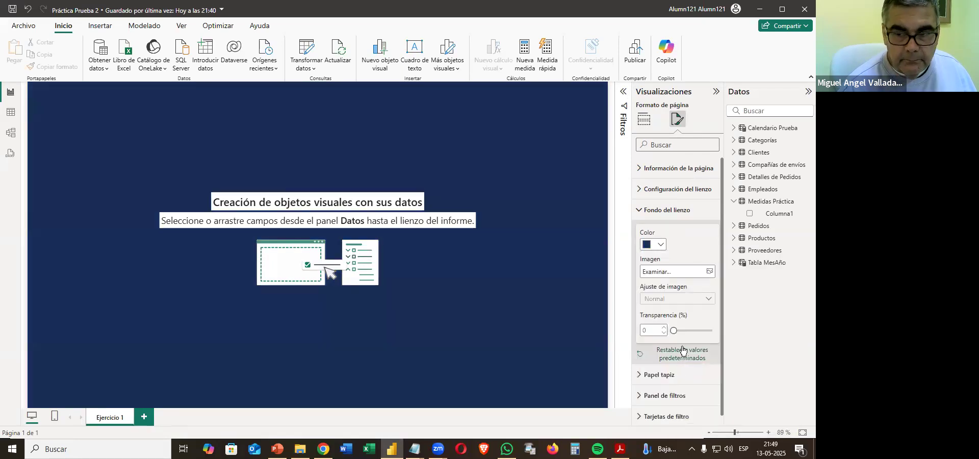
pyautogui.click(657, 247)
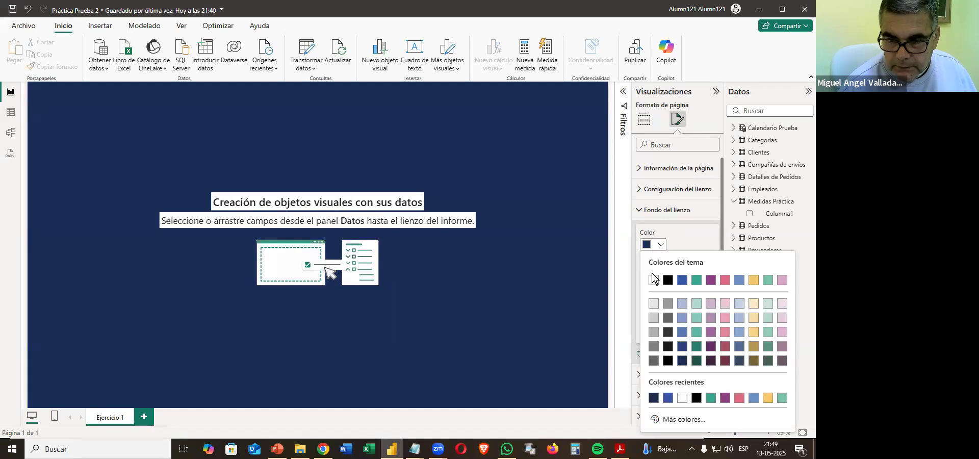
pyautogui.click(683, 346)
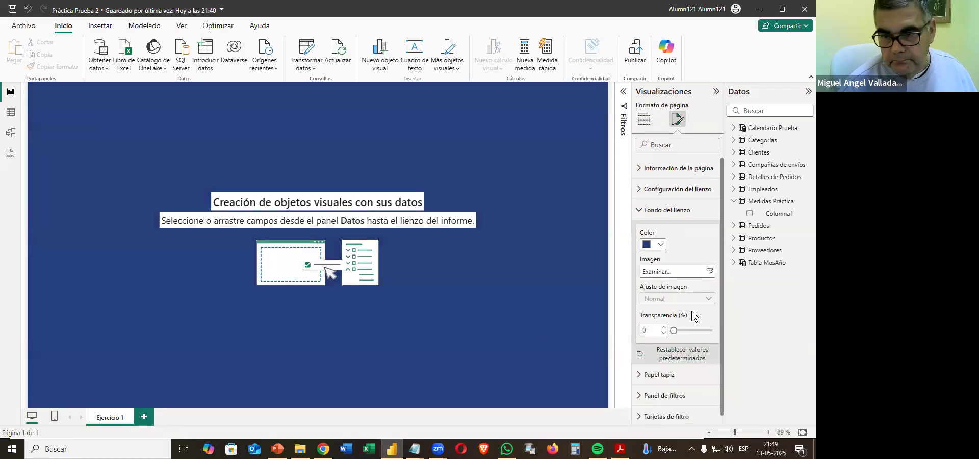
# Try the dark mauve theme shade as the canvas background and restore the blue #26417e.
pyautogui.click(661, 247)
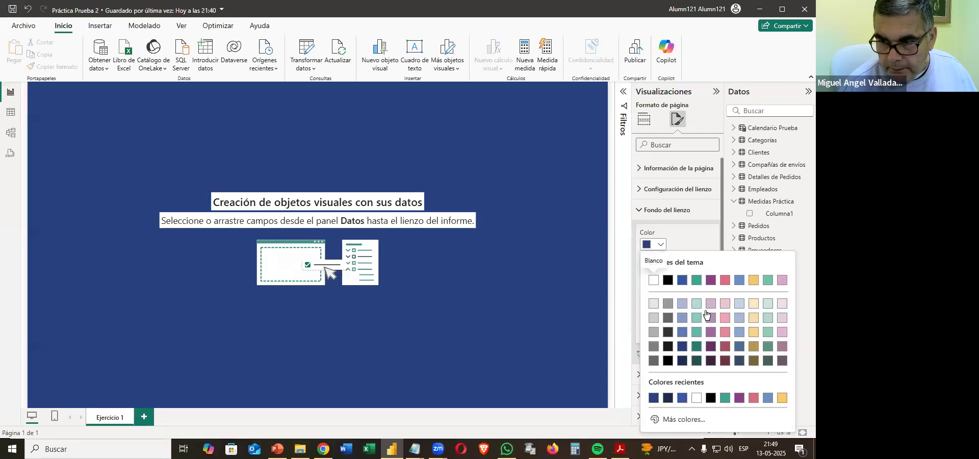
pyautogui.click(782, 361)
pyautogui.click(663, 248)
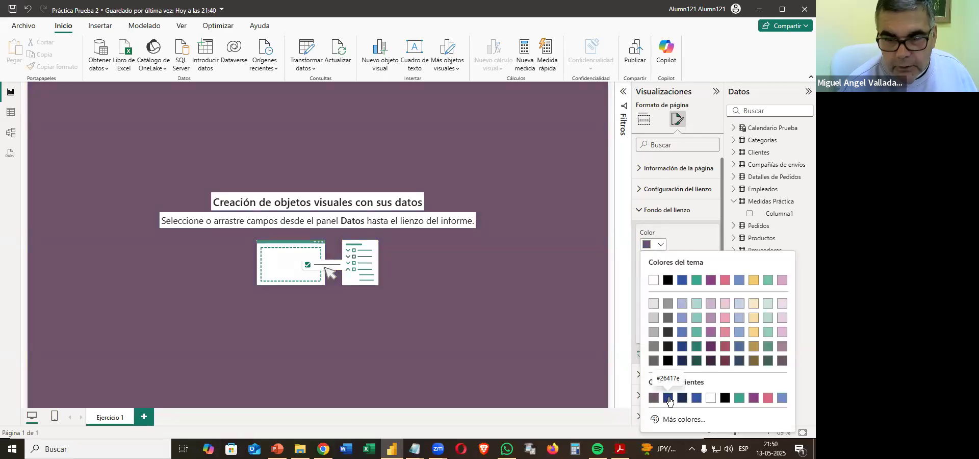
pyautogui.click(684, 348)
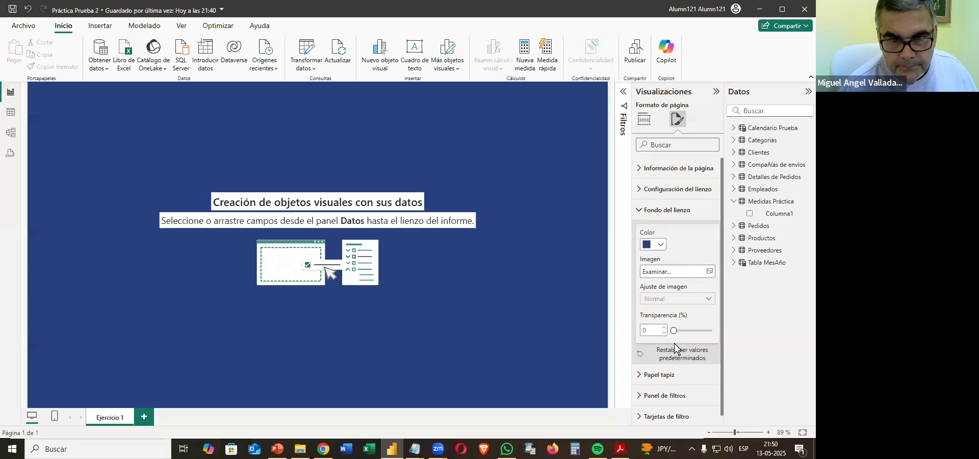
pyautogui.click(412, 361)
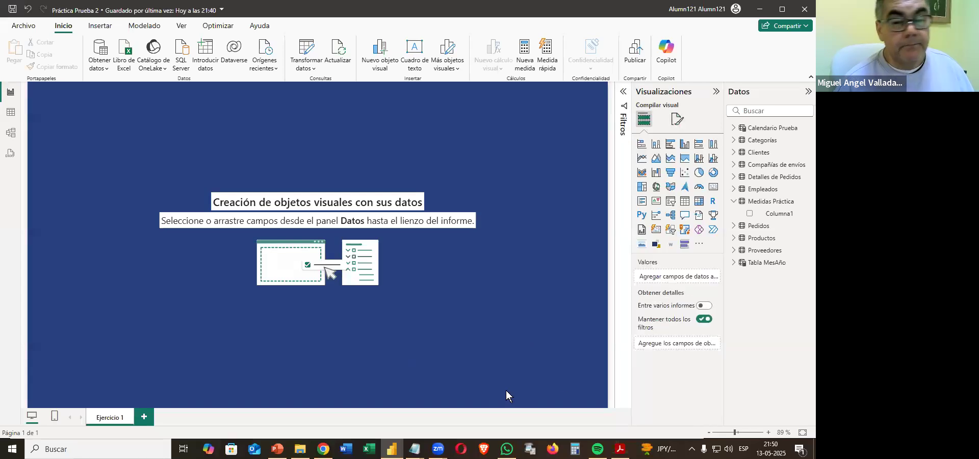
# Switch to the PDF, read instruction 11.2 and copy the measure name "Total Venta $", returning to the report.
pyautogui.click(620, 449)
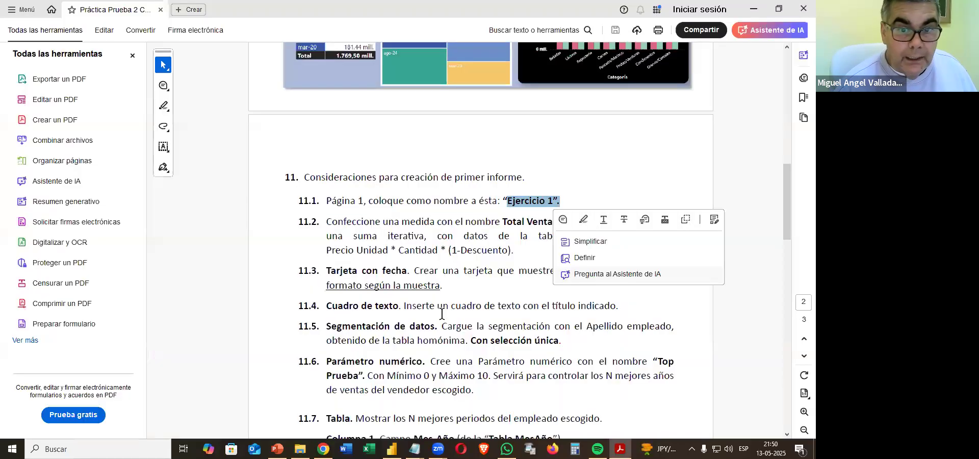
pyautogui.click(415, 236)
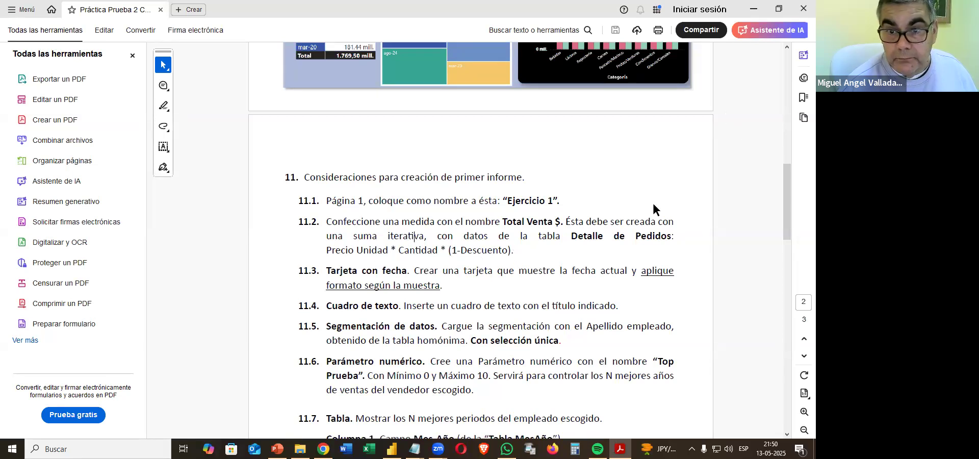
pyautogui.moveTo(502, 220); pyautogui.dragTo(559, 217)
pyautogui.rightClick(553, 219)
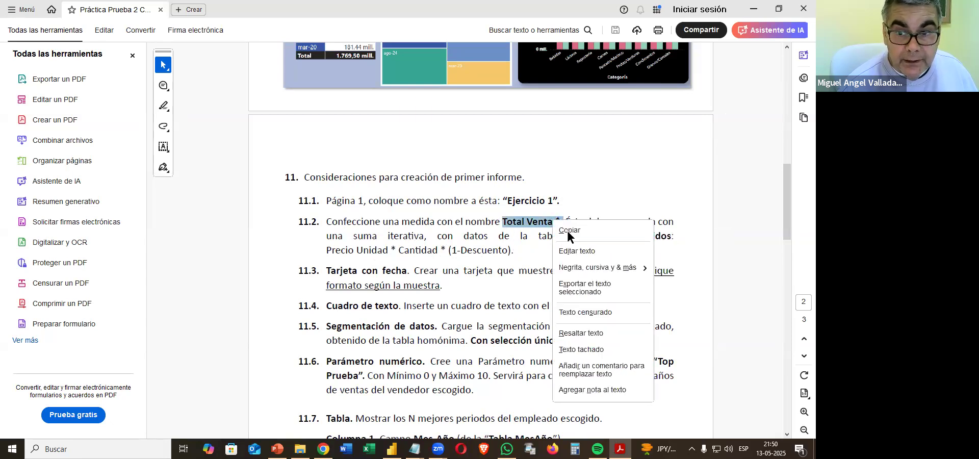
pyautogui.click(567, 230)
pyautogui.click(755, 9)
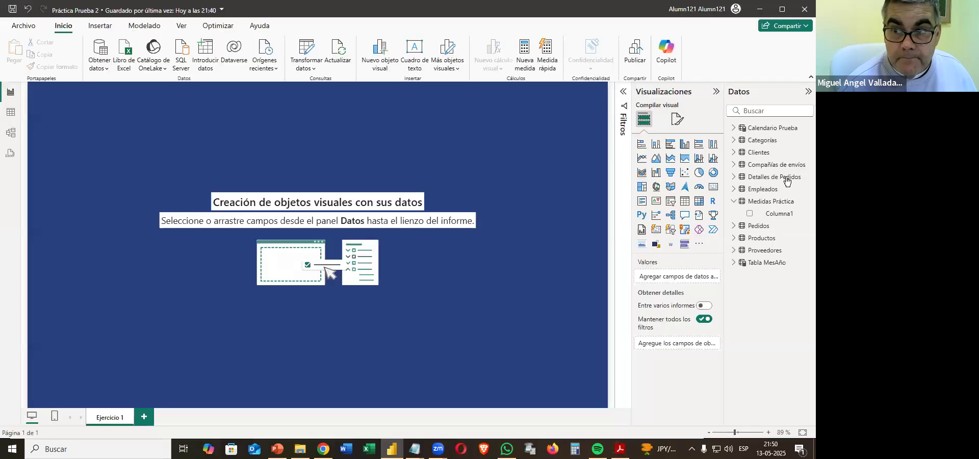
# Create a measure named Total Venta $ in the Medidas Práctica table and start its formula with SUMX, continuing on a new line.
pyautogui.rightClick(770, 203)
pyautogui.click(713, 220)
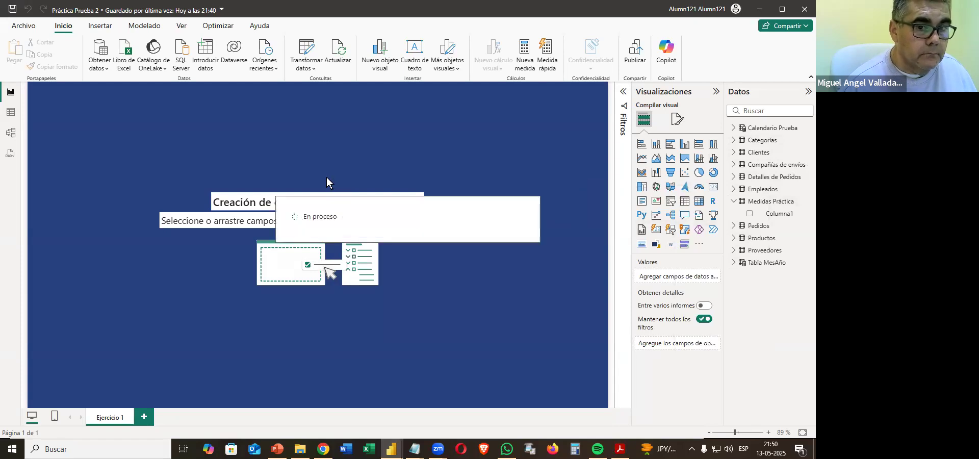
pyautogui.write('Total Venta $.')
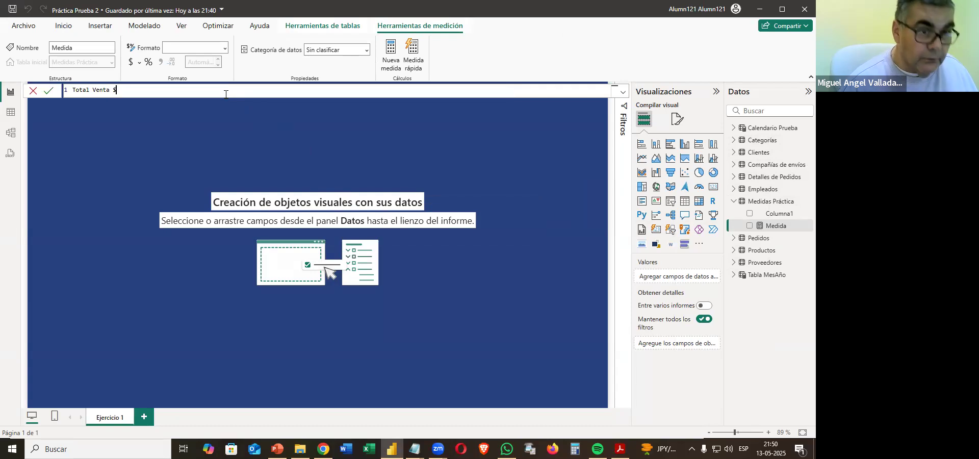
pyautogui.scroll(4, 289, 93)
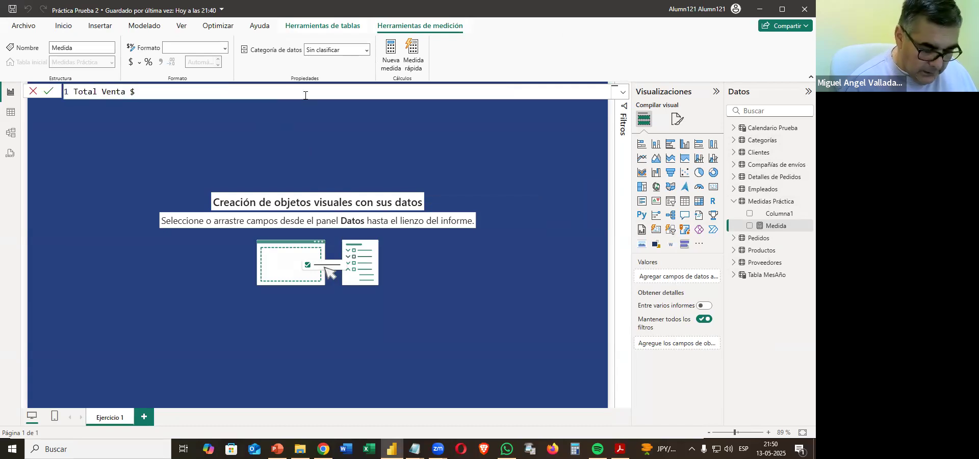
pyautogui.write('=')
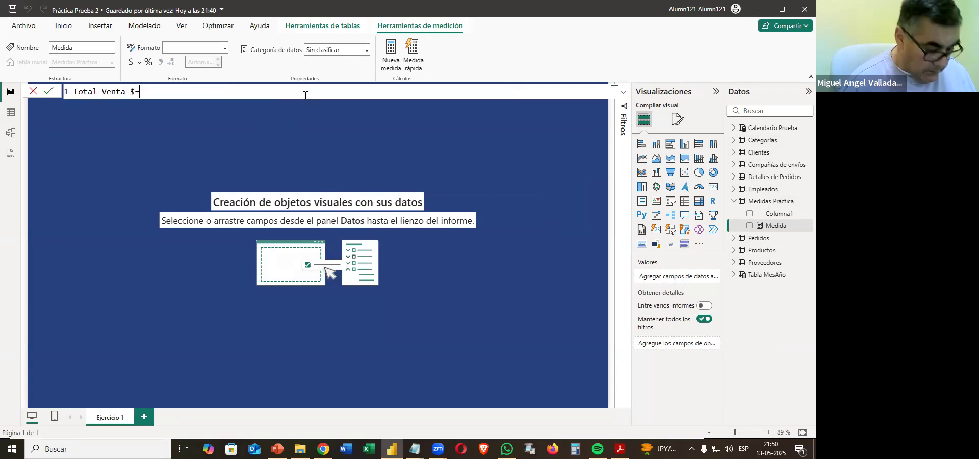
pyautogui.write('sumx')
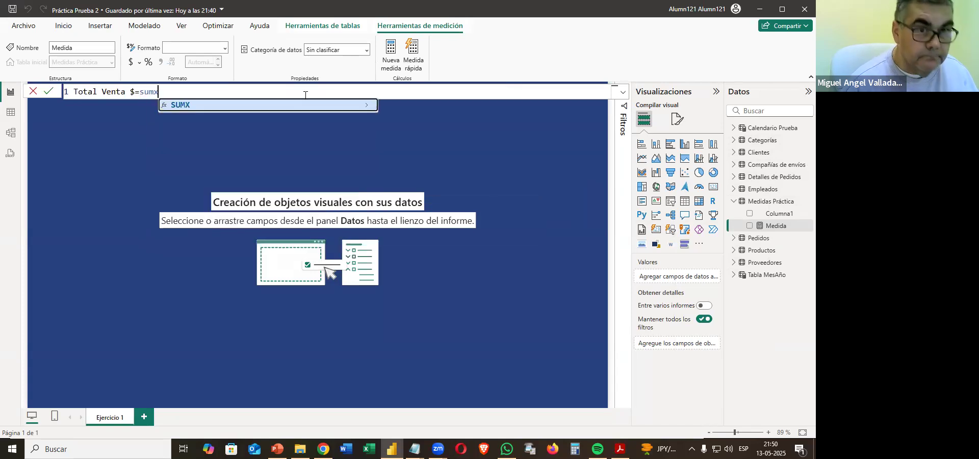
pyautogui.press('Tab')
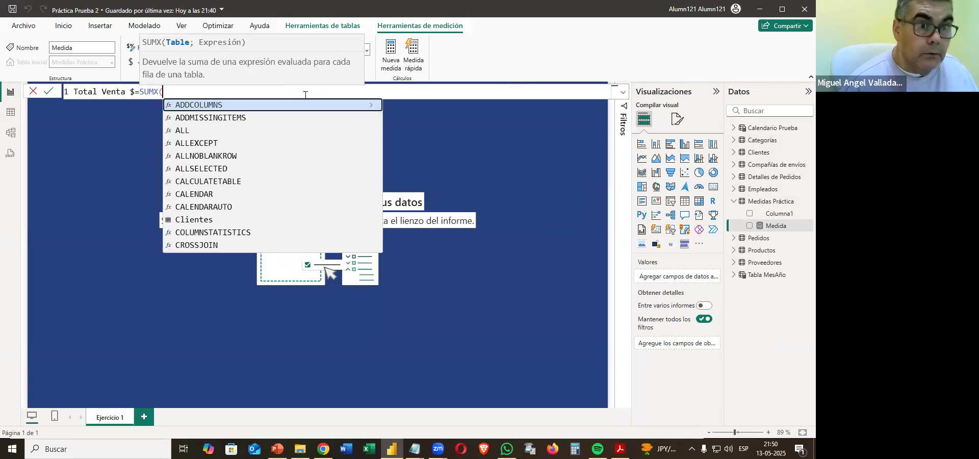
pyautogui.press('Escape')
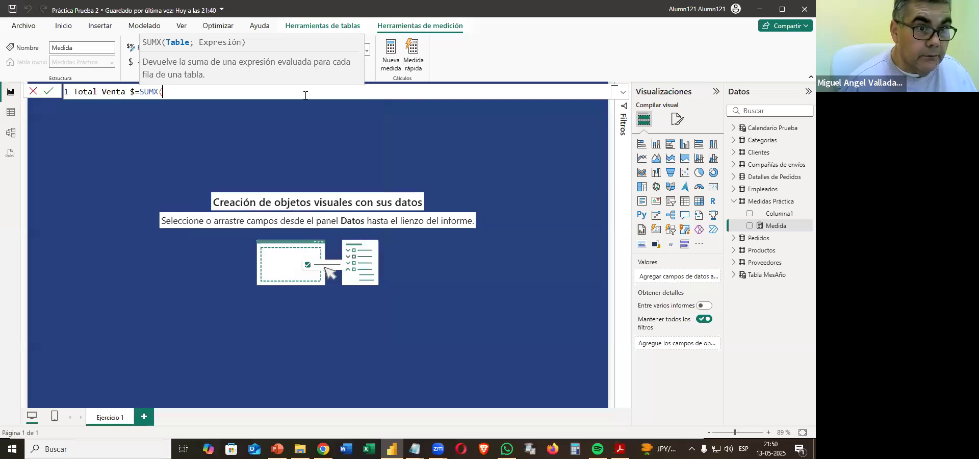
pyautogui.hotkey('shift', 'Return')
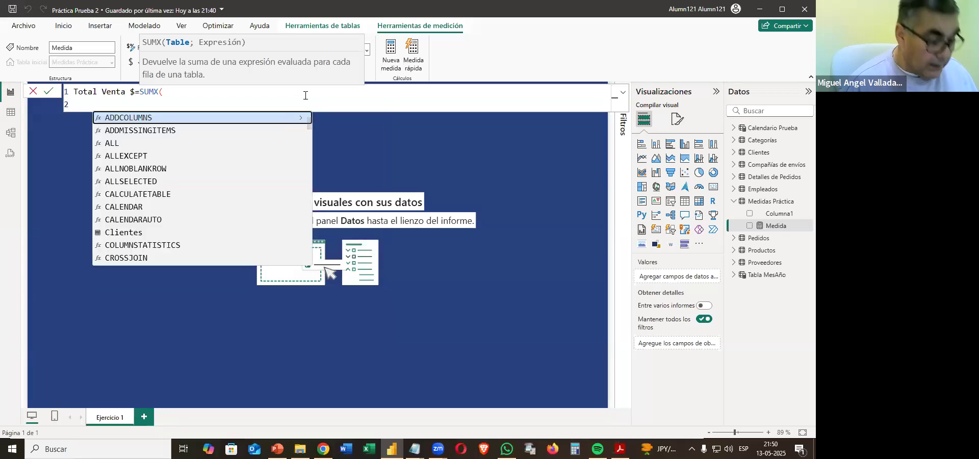
pyautogui.press('Tab')
pyautogui.press('Tab')
pyautogui.press('BackSpace')
pyautogui.press('BackSpace')
pyautogui.press('BackSpace')
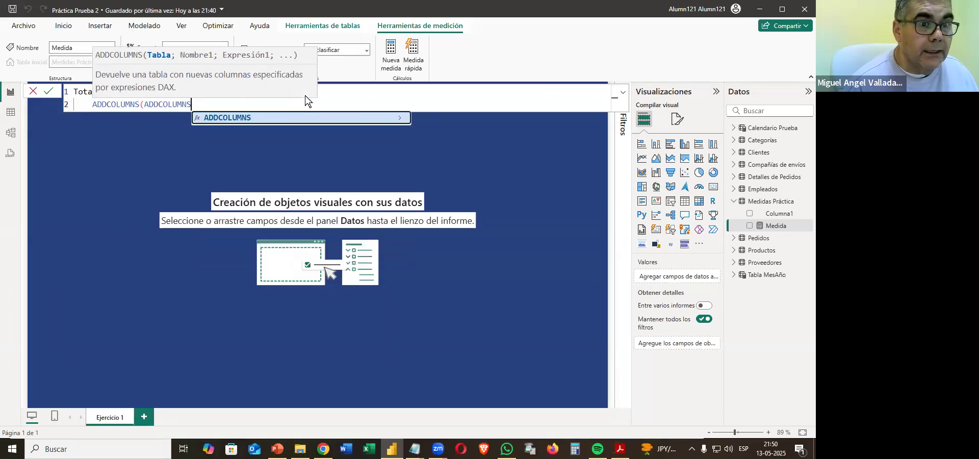
pyautogui.press('BackSpace')
pyautogui.press('BackSpace')
pyautogui.press('BackSpace')
pyautogui.press('BackSpace')
pyautogui.press('BackSpace')
pyautogui.press('BackSpace')
pyautogui.press('BackSpace')
pyautogui.press('BackSpace')
pyautogui.press('BackSpace')
pyautogui.press('BackSpace')
pyautogui.press('BackSpace')
pyautogui.press('BackSpace')
pyautogui.press('BackSpace')
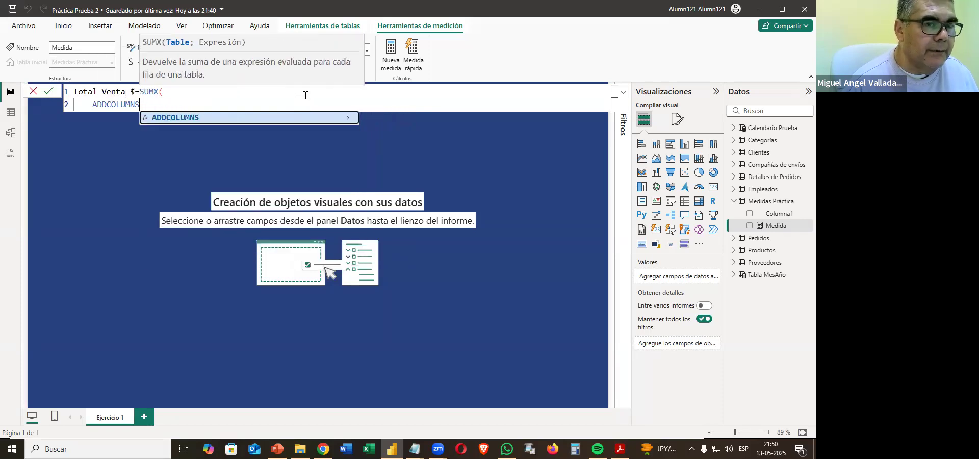
pyautogui.press('BackSpace')
pyautogui.press('BackSpace')
pyautogui.press('BackSpace')
pyautogui.press('BackSpace')
pyautogui.press('BackSpace')
pyautogui.press('BackSpace')
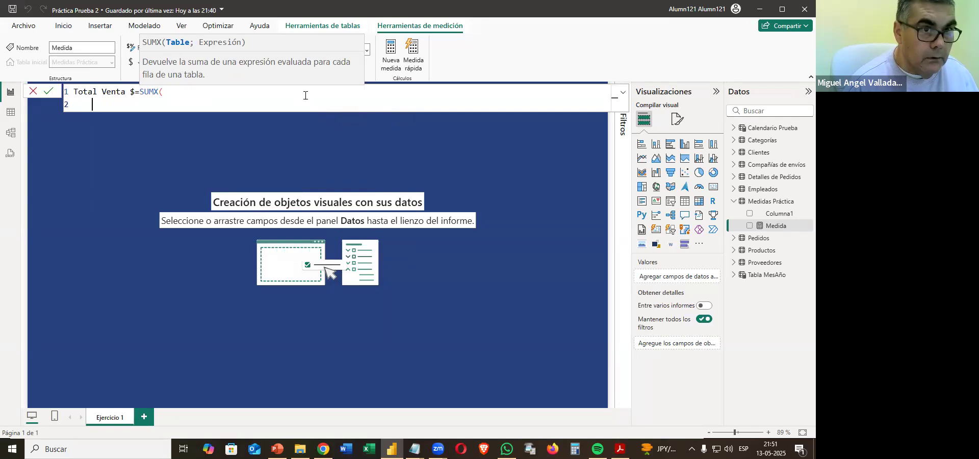
# Enter 'Detalles de Pedidos' as the SUMX table and, on a new line, begin the expression with Precio Unidad multiplied by Cantidad.
pyautogui.write('Deta')
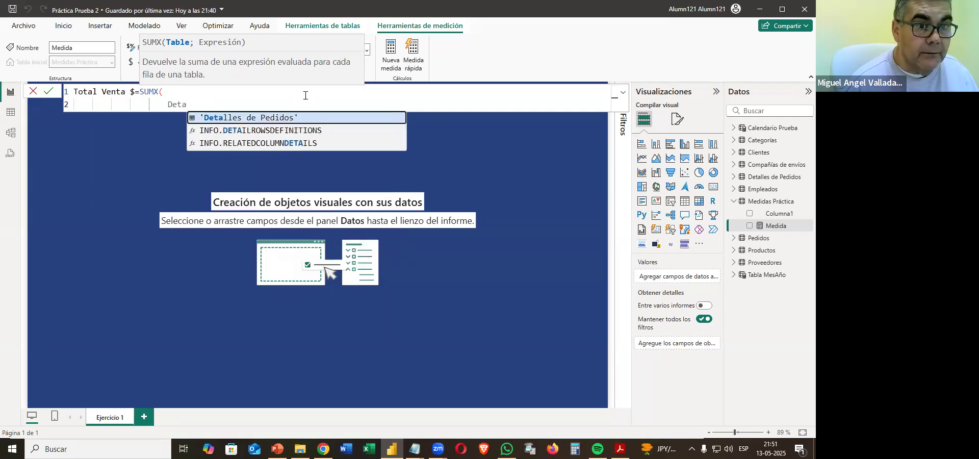
pyautogui.press('Tab')
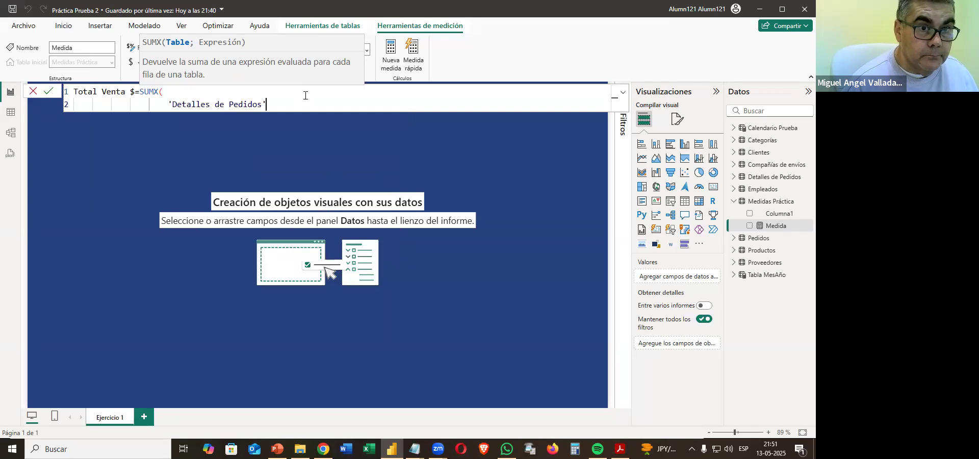
pyautogui.write(';')
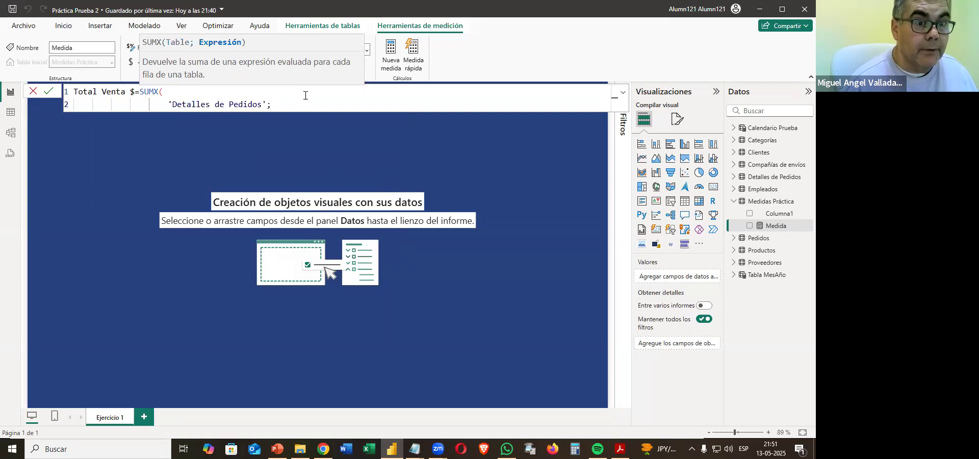
pyautogui.hotkey('shift', 'Return')
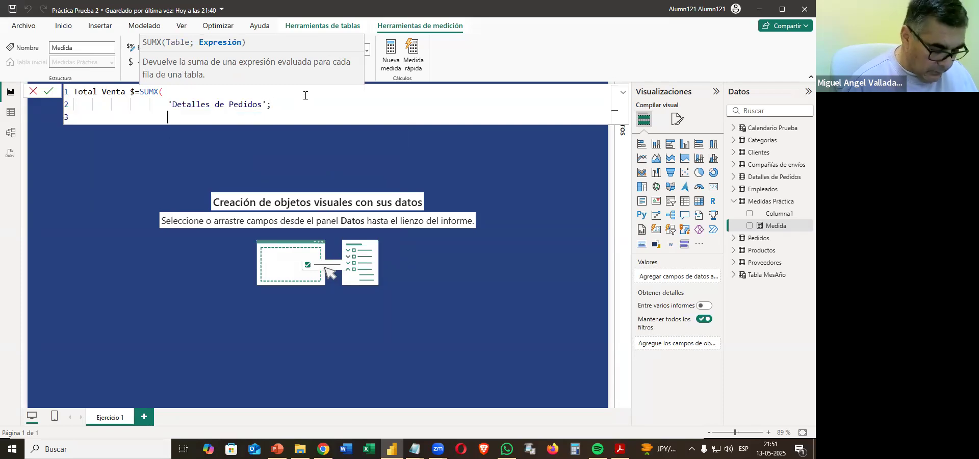
pyautogui.write('precio')
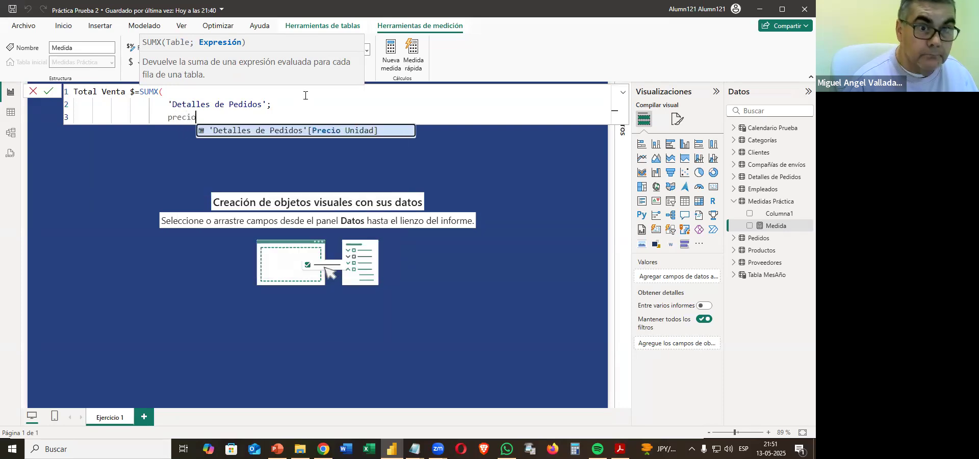
pyautogui.press('Tab')
pyautogui.write('*ca')
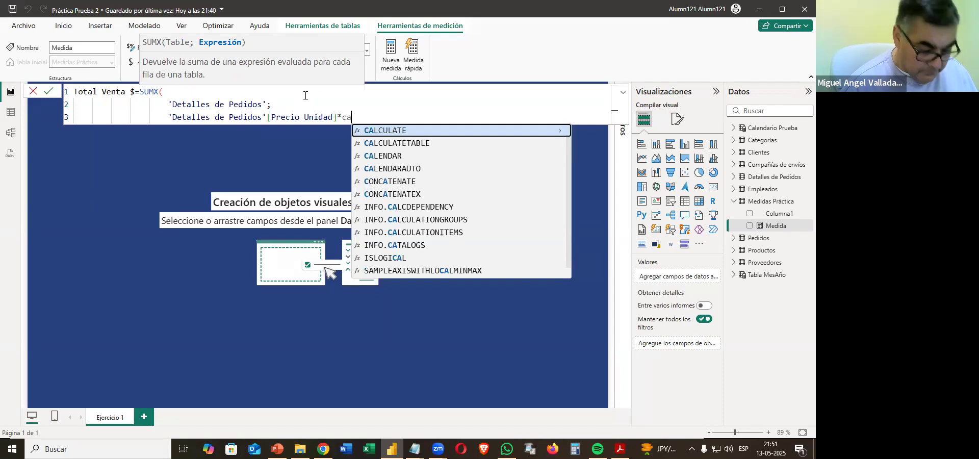
pyautogui.write('nti')
pyautogui.press('Tab')
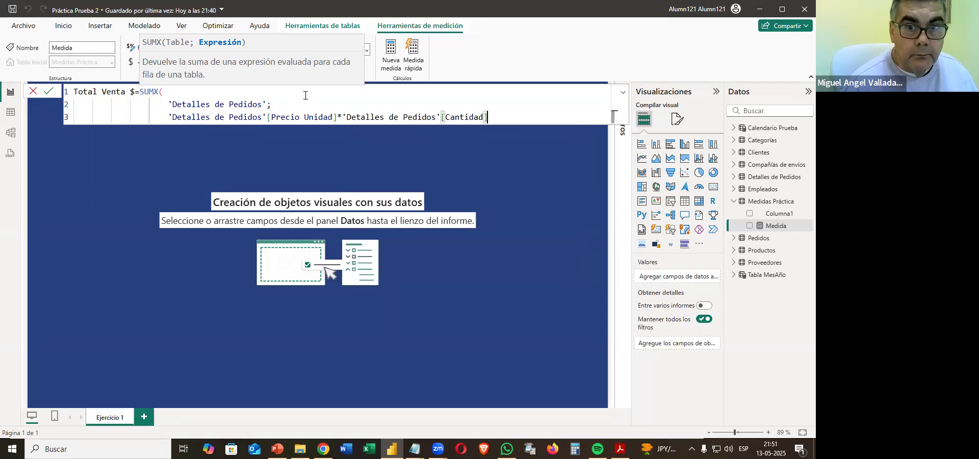
# Complete the SUMX expression with *(1-'Detalles de Pedidos'[Descuento]), commit Total Venta $ and format the measure as currency with 0 decimals.
pyautogui.write('*')
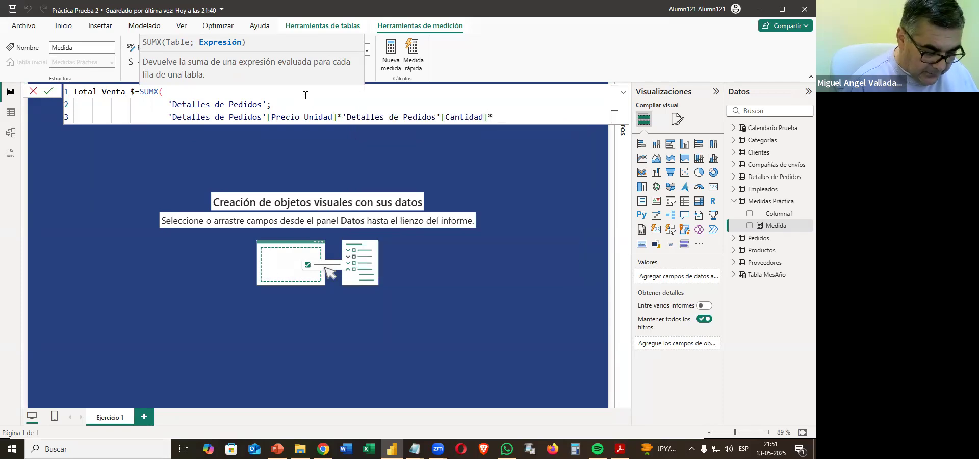
pyautogui.write('(1-des')
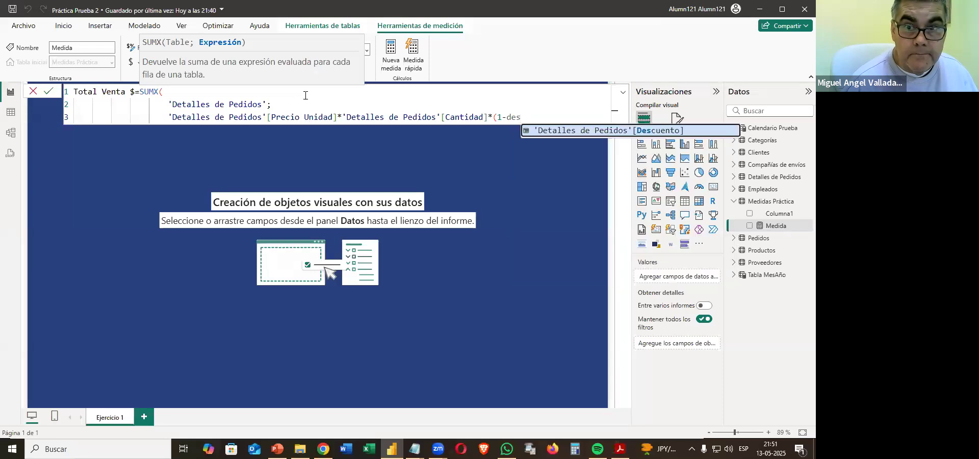
pyautogui.press('Tab')
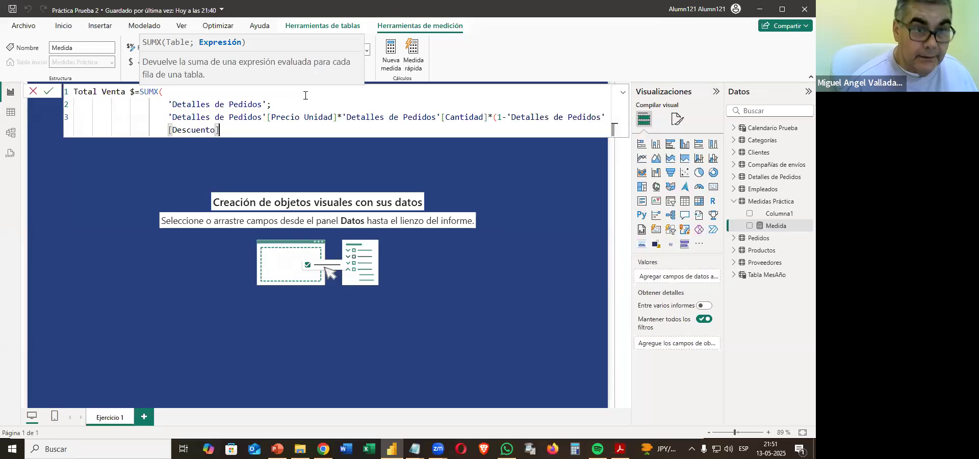
pyautogui.write(')')
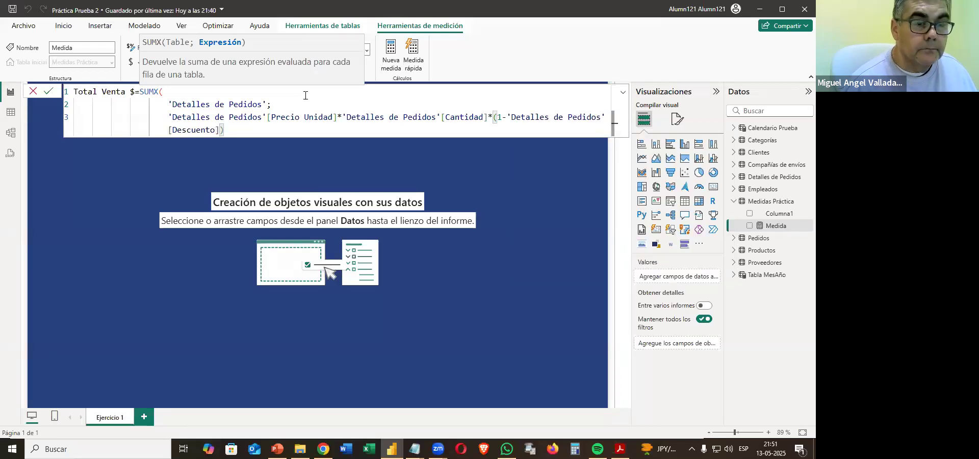
pyautogui.scroll(-1, 320, 110)
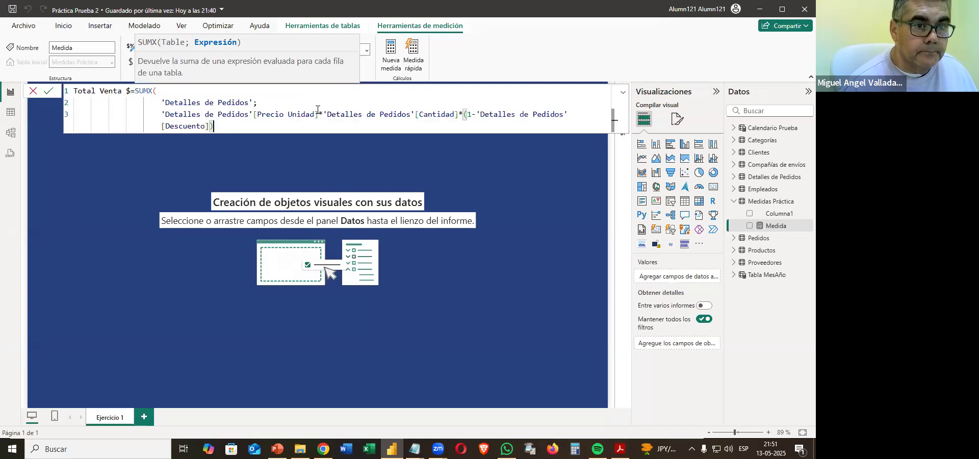
pyautogui.scroll(-1, 317, 110)
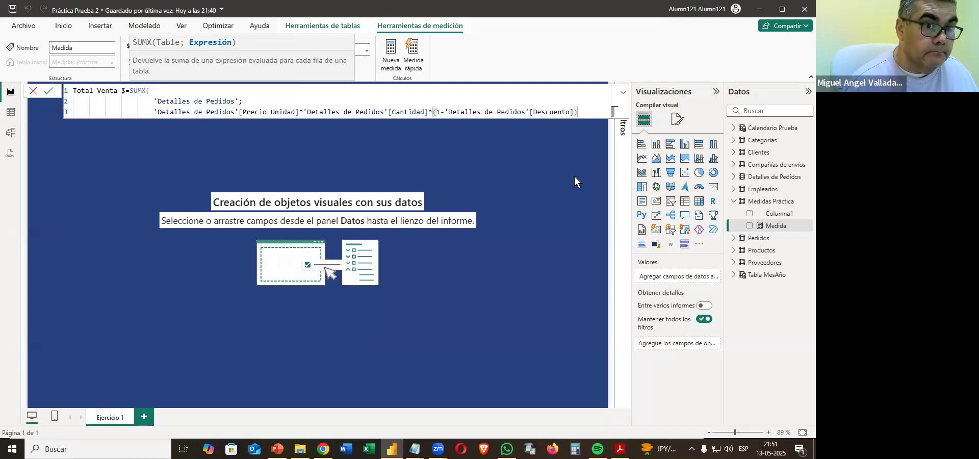
pyautogui.press('Return')
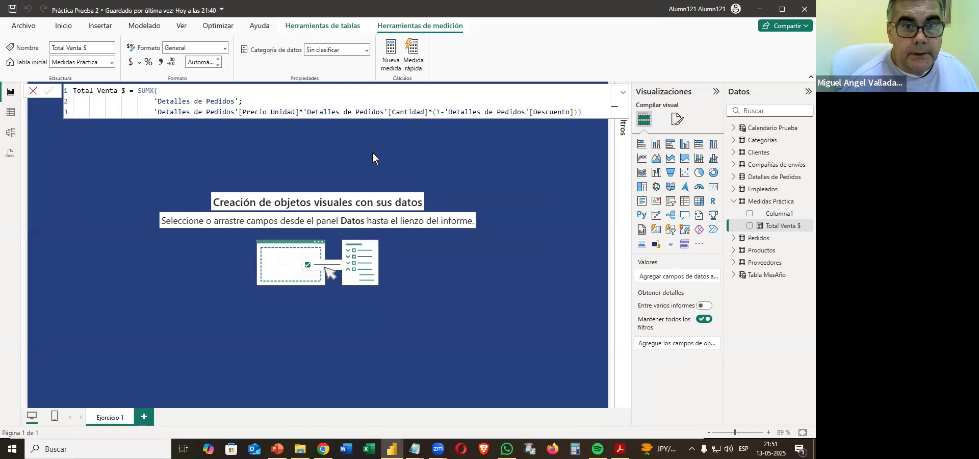
pyautogui.click(130, 64)
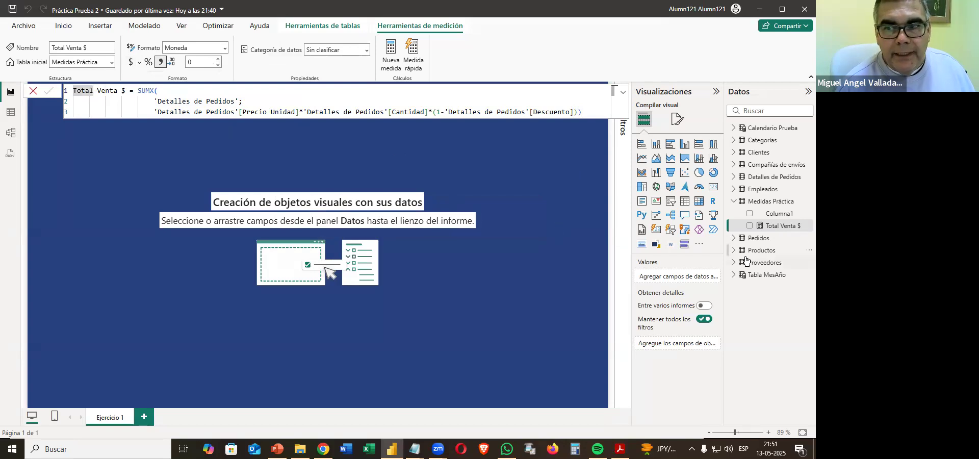
# Delete the Columna1 column of the Medidas Práctica table from the model.
pyautogui.click(784, 217)
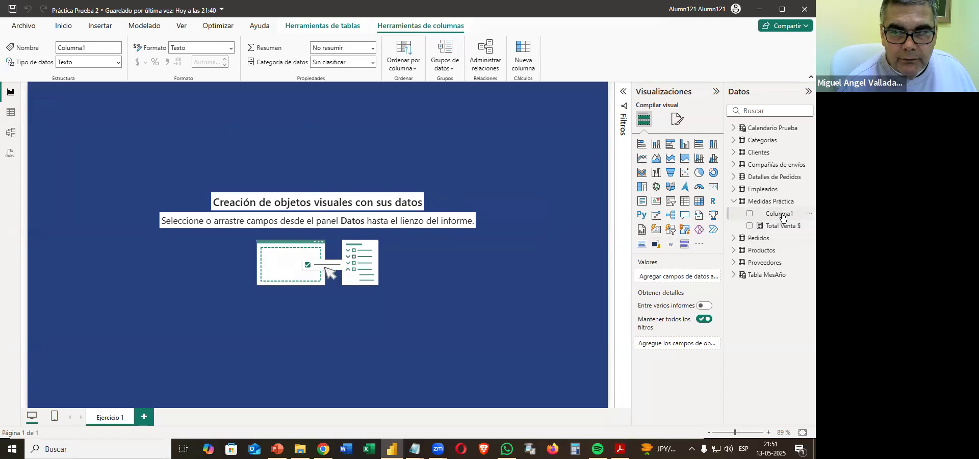
pyautogui.rightClick(781, 214)
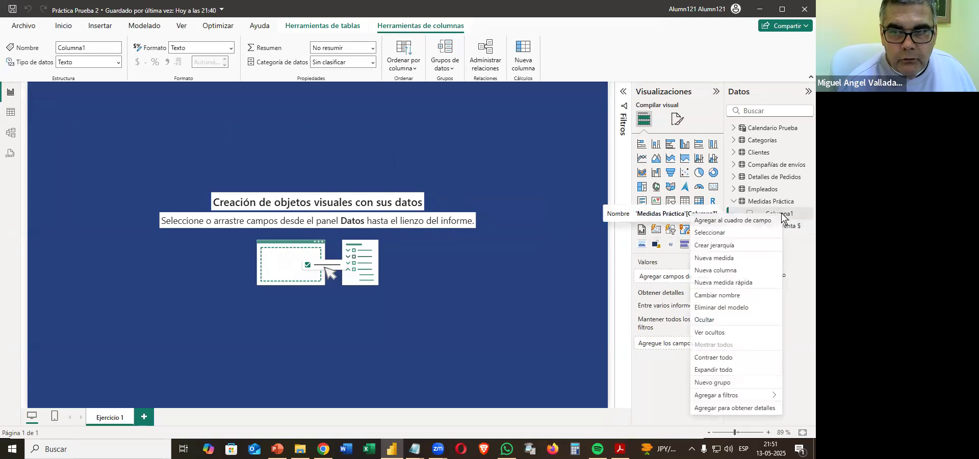
pyautogui.click(725, 307)
pyautogui.click(463, 252)
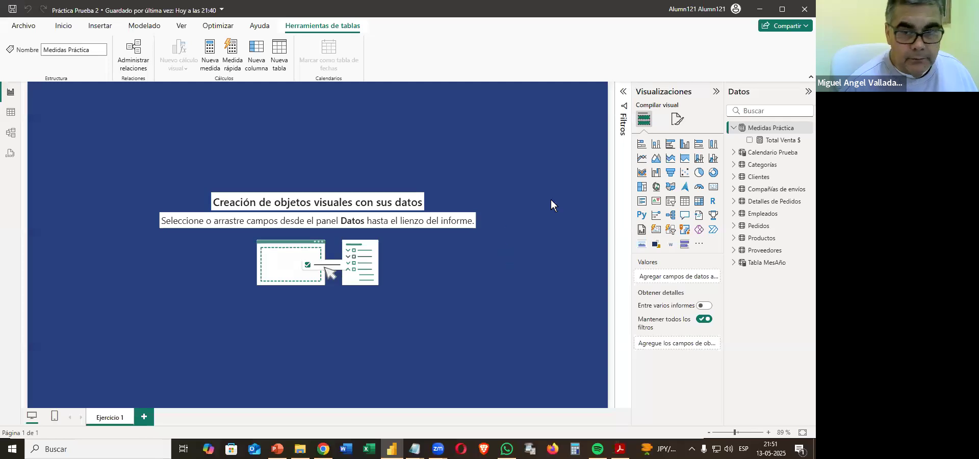
# Change the page's canvas background to a custom muted blue-violet by adjusting the hue and shade in the colour picker.
pyautogui.click(677, 119)
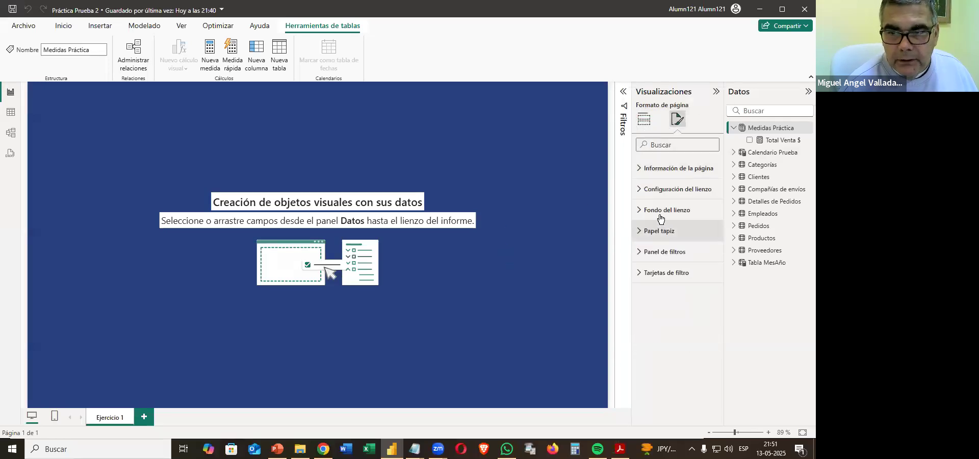
pyautogui.click(662, 210)
pyautogui.click(652, 245)
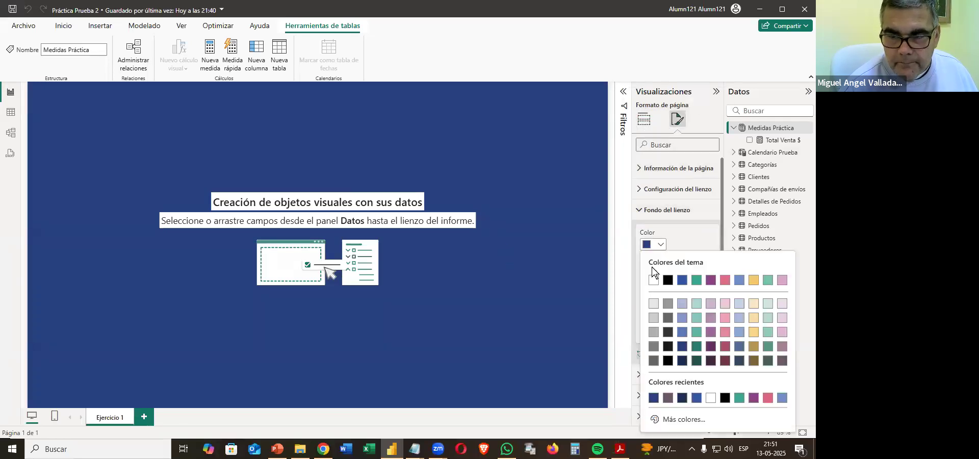
pyautogui.click(671, 419)
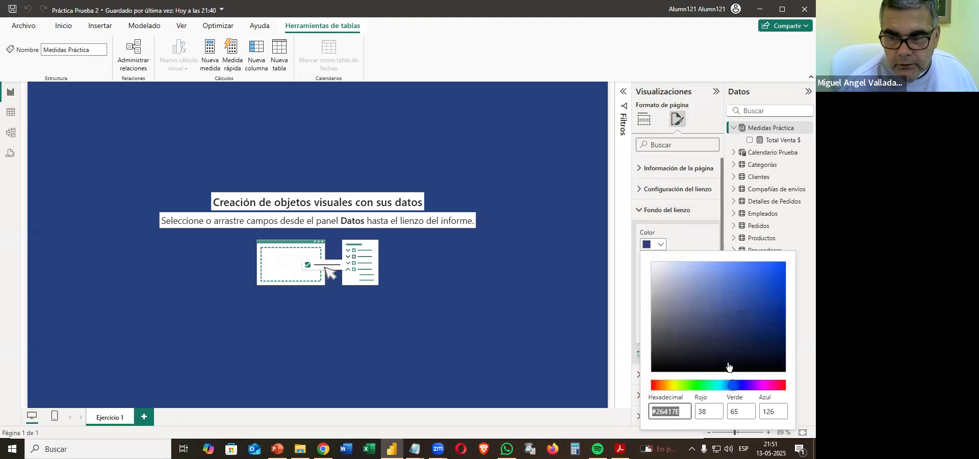
pyautogui.click(773, 386)
pyautogui.click(755, 386)
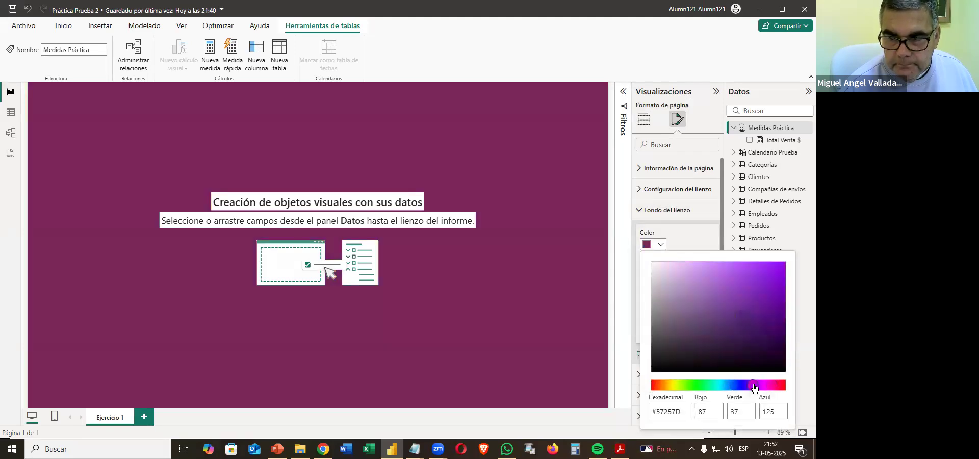
pyautogui.moveTo(753, 332)
pyautogui.mouseDown()
pyautogui.moveTo(685, 350)
pyautogui.moveTo(661, 298)
pyautogui.moveTo(728, 298)
pyautogui.moveTo(716, 315)
pyautogui.mouseUp()
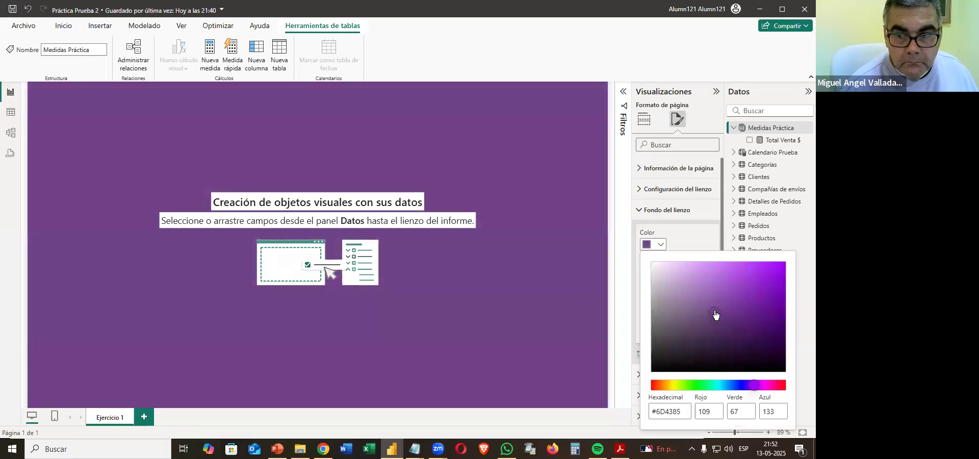
pyautogui.click(778, 389)
pyautogui.click(745, 386)
pyautogui.moveTo(745, 387); pyautogui.dragTo(744, 385)
pyautogui.click(533, 303)
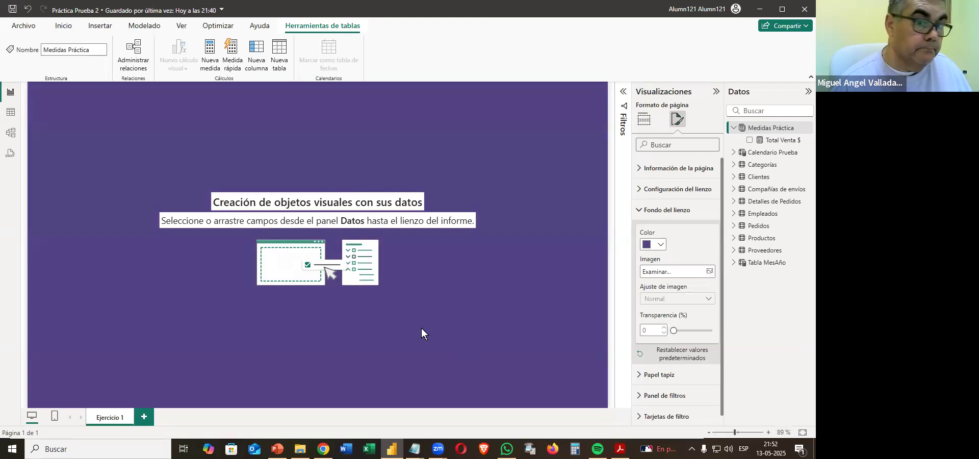
# Switch to the PDF, read instruction 11.3 about the current-date card and return to the report.
pyautogui.click(620, 449)
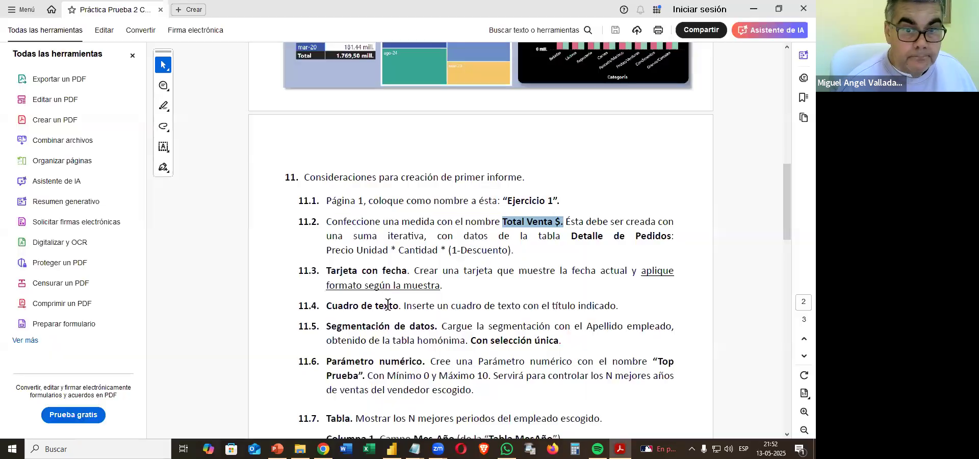
pyautogui.scroll(-3, 390, 259)
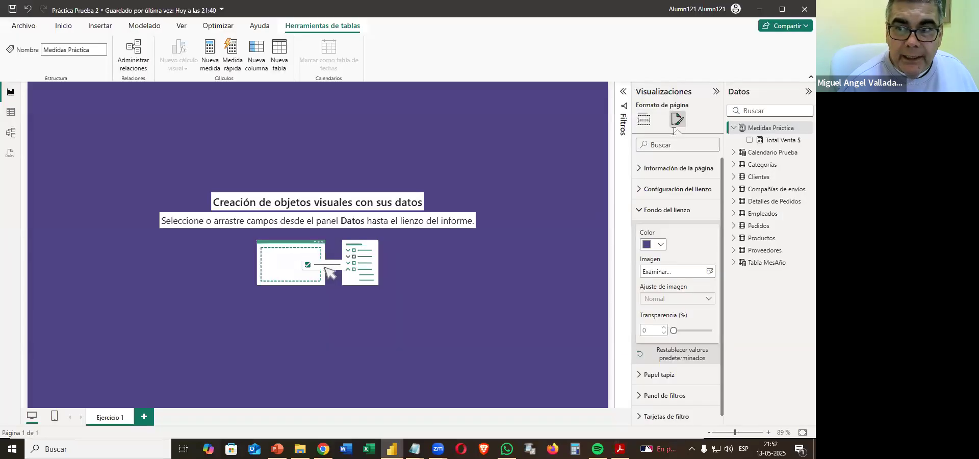
pyautogui.click(754, 9)
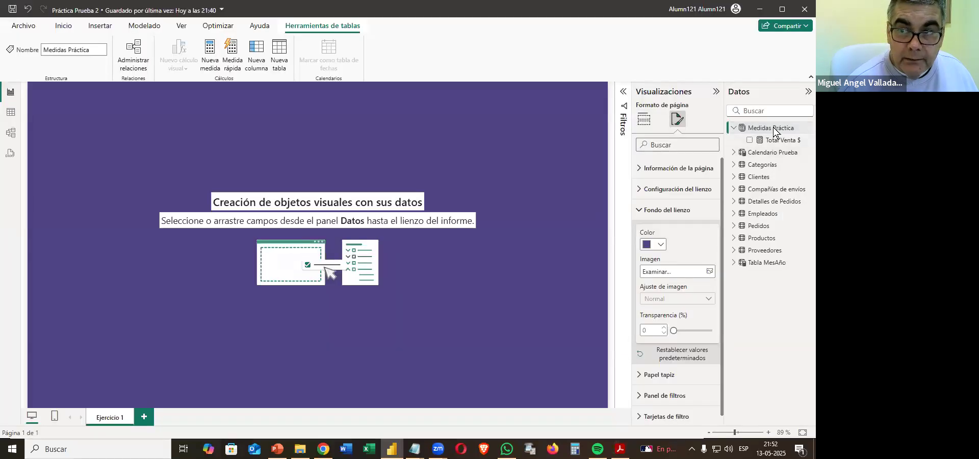
# Create a measure in the Medidas Práctica table with the formula Fecha Actual = NOW().
pyautogui.rightClick(774, 129)
pyautogui.click(706, 148)
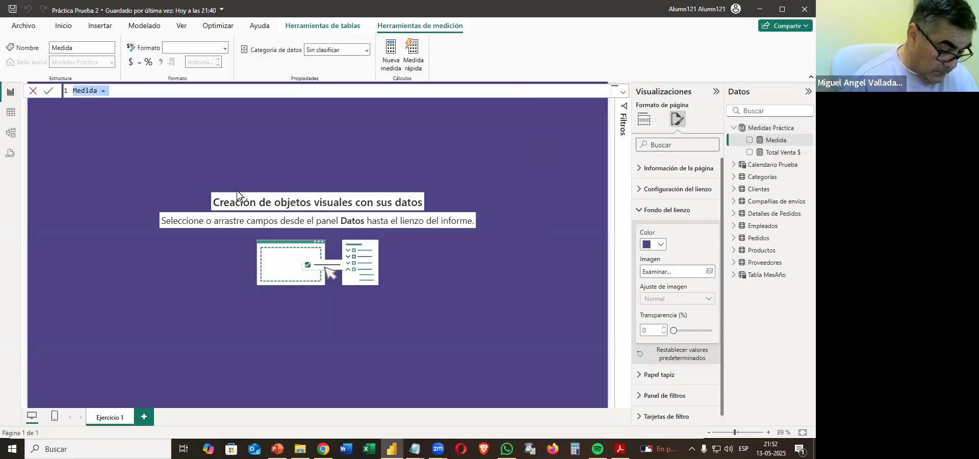
pyautogui.write('Fech')
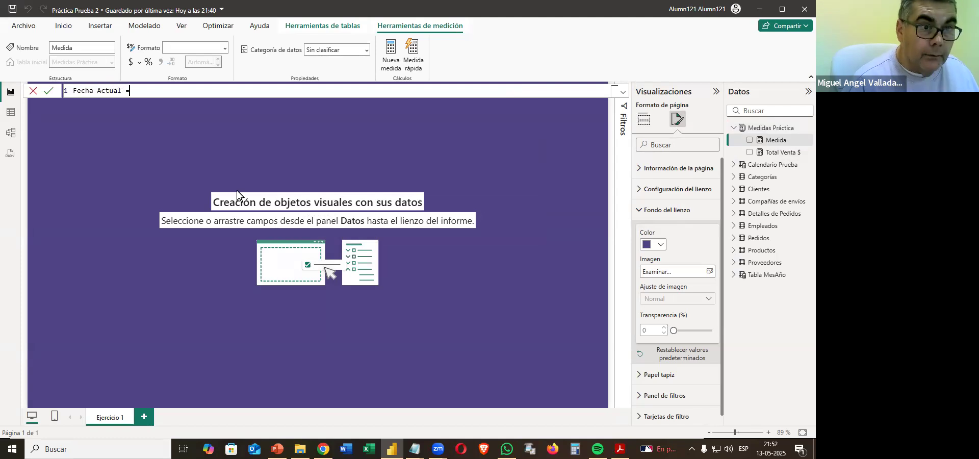
pyautogui.write('a Actual = Nows')
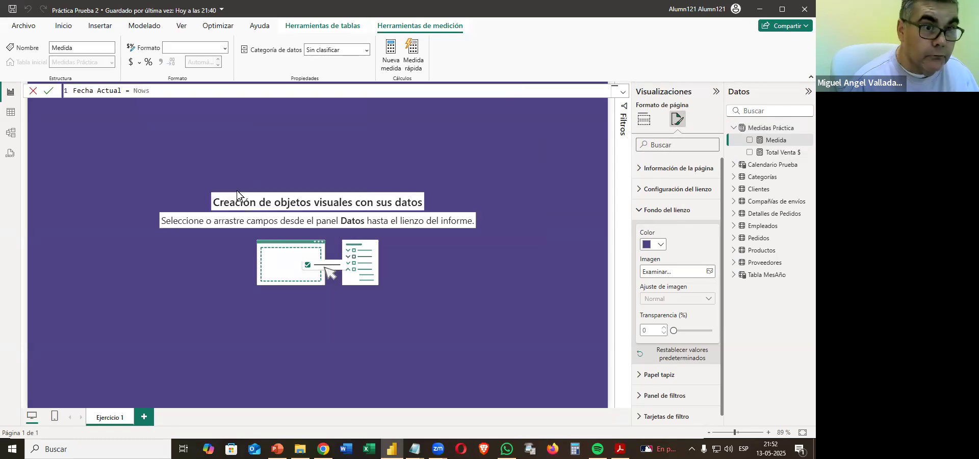
pyautogui.press('BackSpace')
pyautogui.write('()')
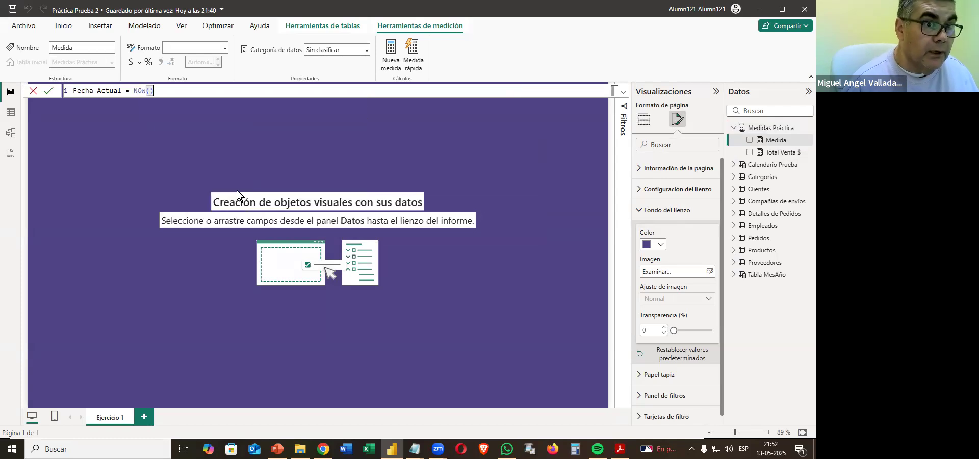
pyautogui.press('Return')
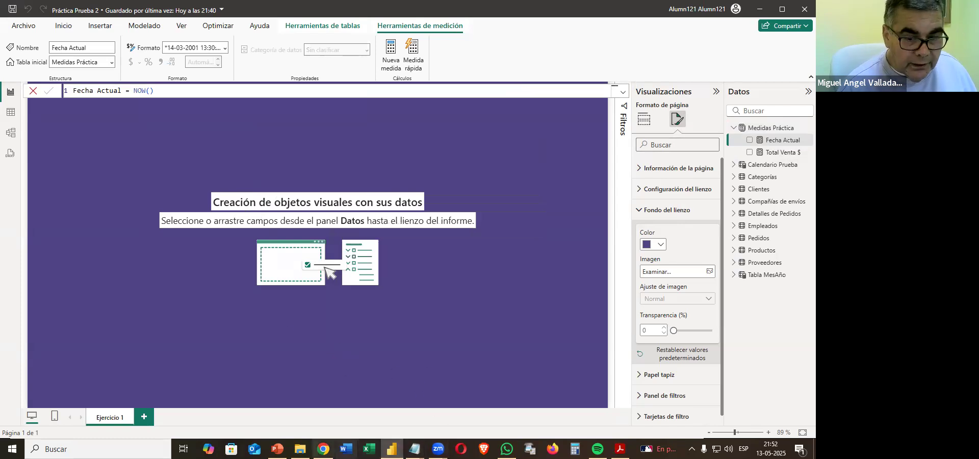
# Switch to the PDF and examine the date card's format in the Página 1 sample dashboard.
pyautogui.click(620, 449)
pyautogui.scroll(8, 404, 329)
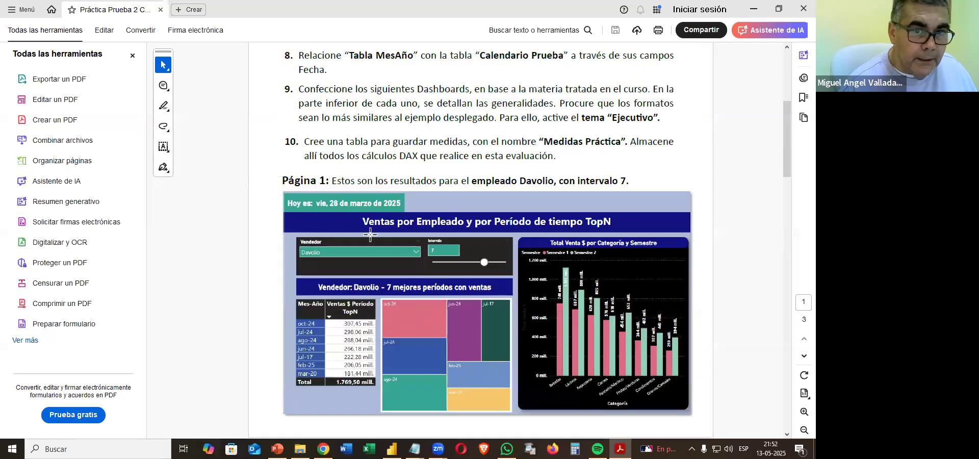
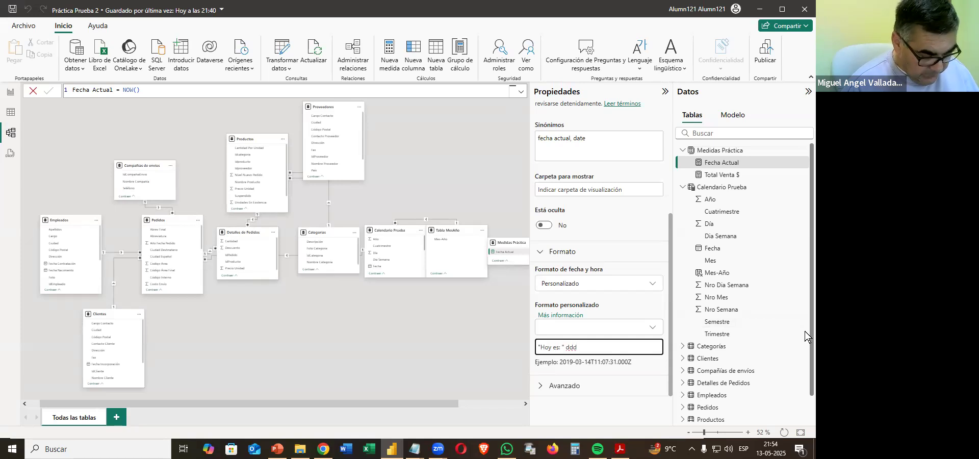
# Complete the Fecha Actual measure's custom date format as "Hoy es: " ddd dd "de" mmmm "de" yyyy.
pyautogui.write('dd')
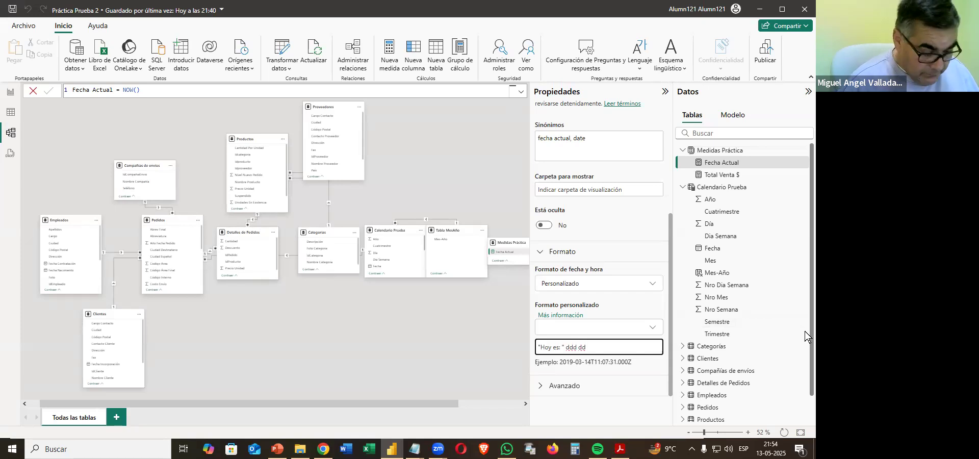
pyautogui.write('"de"')
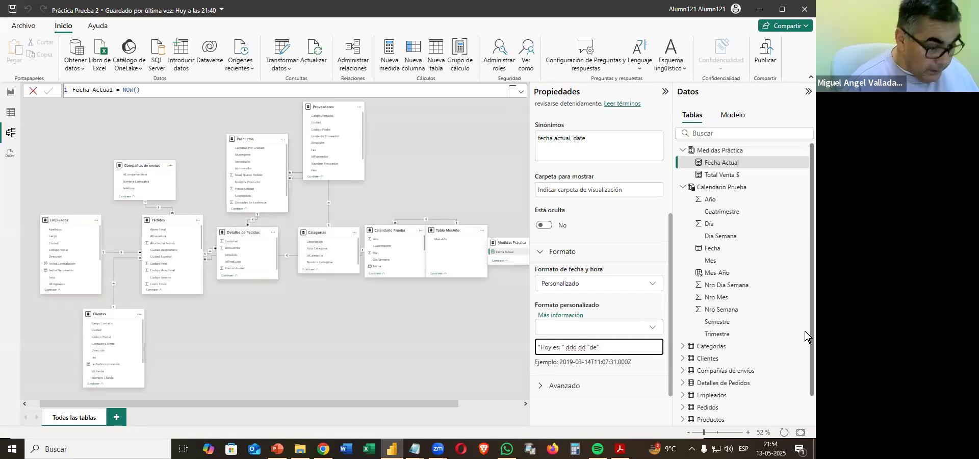
pyautogui.write('mmmm')
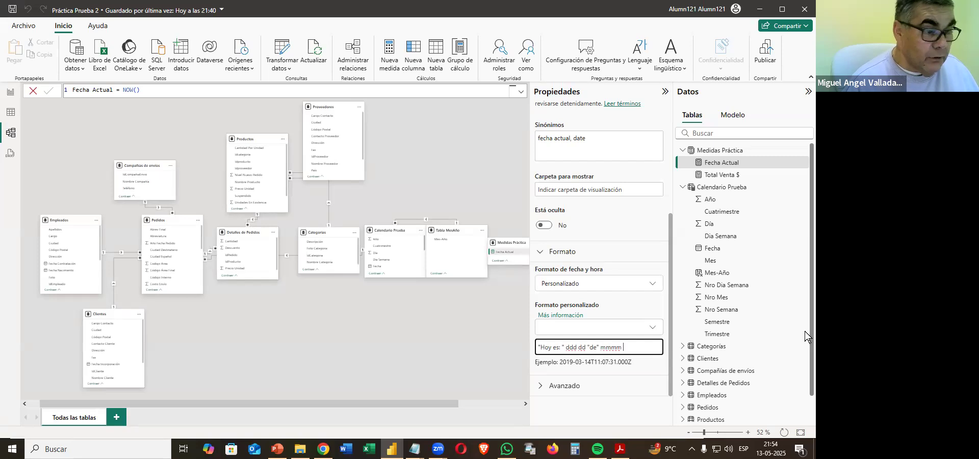
pyautogui.write('"de')
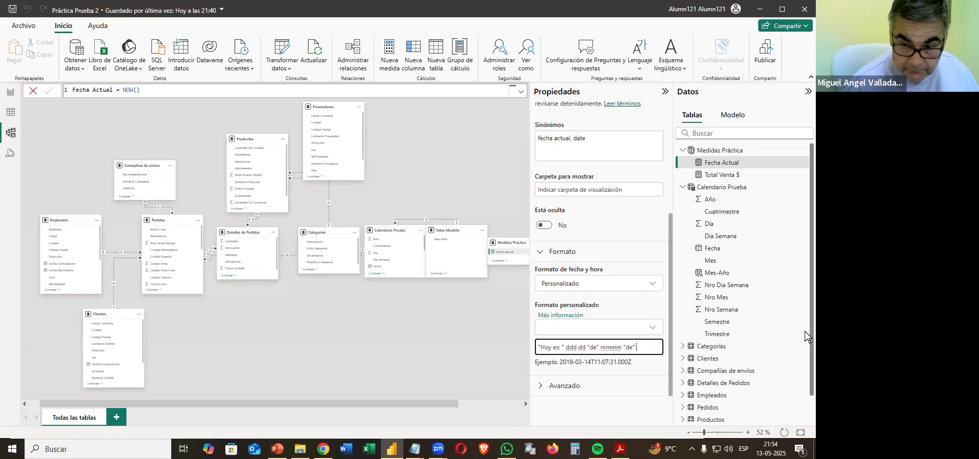
pyautogui.write('yyyy')
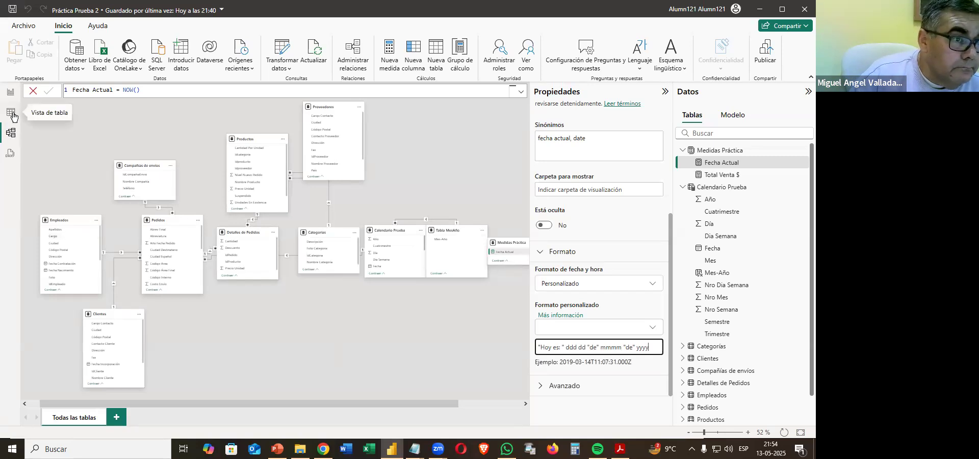
# Add a card visual showing Fecha Actual to the Ejercicio 1 report page and reshape it into a wide, low banner.
pyautogui.click(11, 95)
pyautogui.click(644, 119)
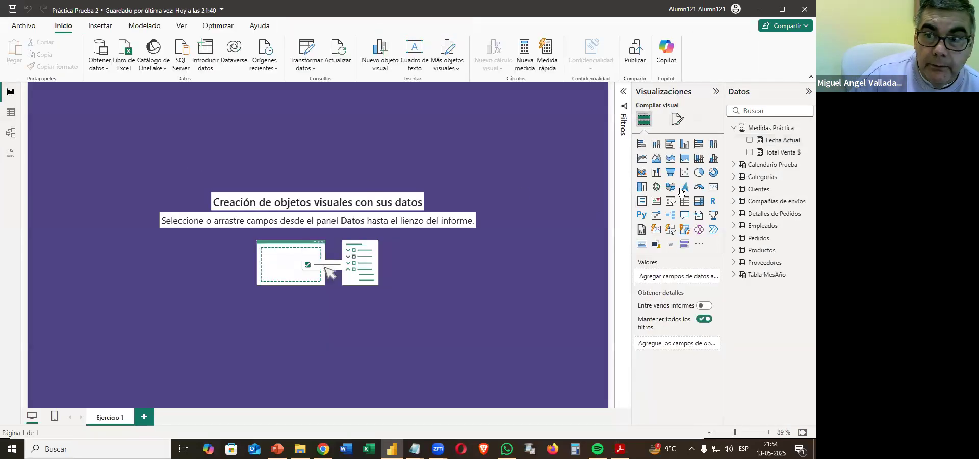
pyautogui.click(714, 192)
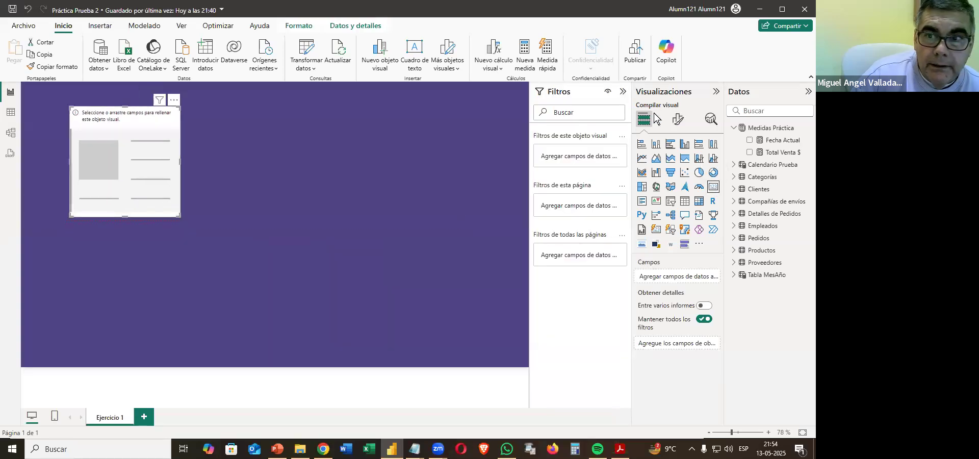
pyautogui.click(623, 91)
pyautogui.moveTo(780, 139); pyautogui.dragTo(164, 204)
pyautogui.moveTo(206, 234); pyautogui.dragTo(341, 148)
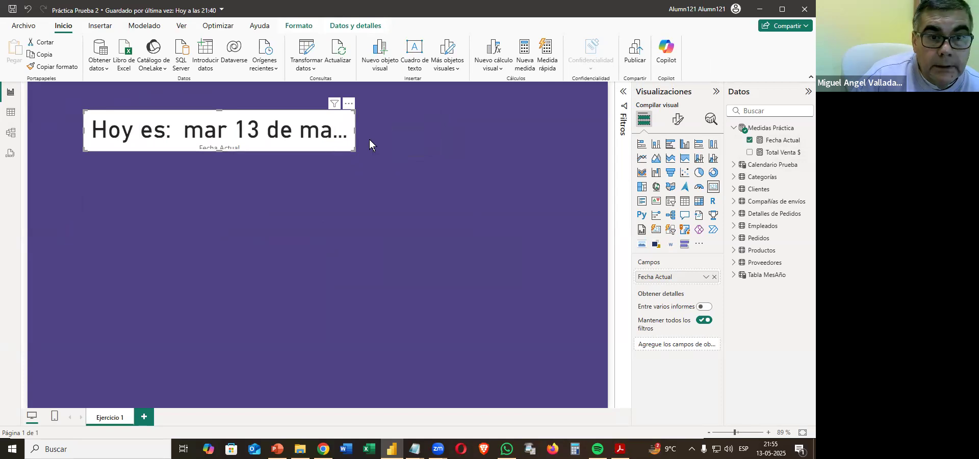
# Format the date card's callout value as bold white text at size 18 and turn off its category label.
pyautogui.click(678, 119)
pyautogui.click(659, 200)
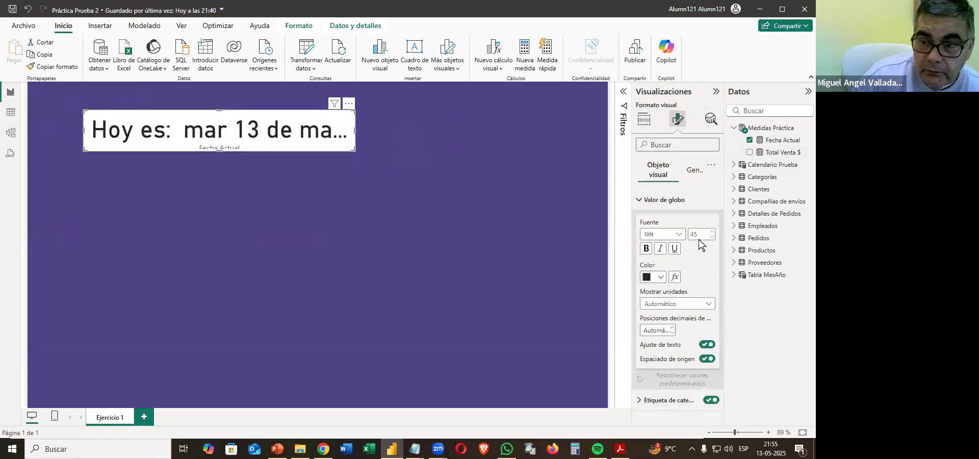
pyautogui.click(700, 234)
pyautogui.write('14')
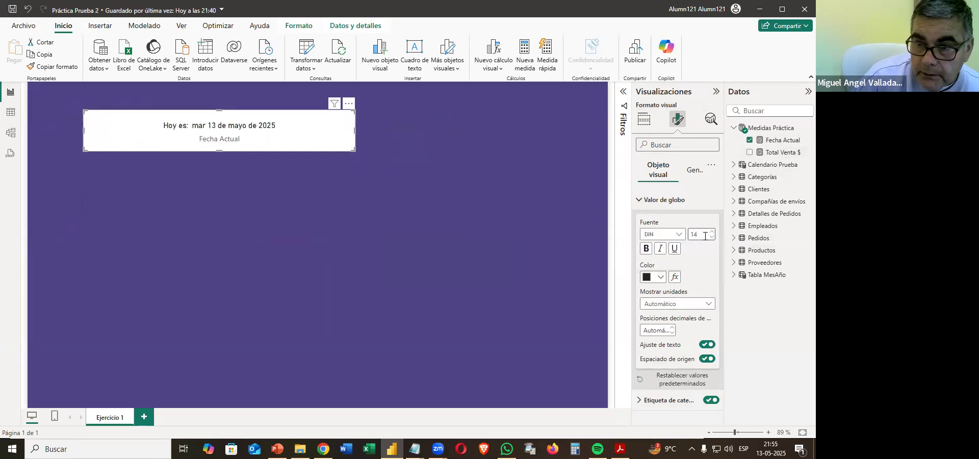
pyautogui.doubleClick(705, 236)
pyautogui.write('18')
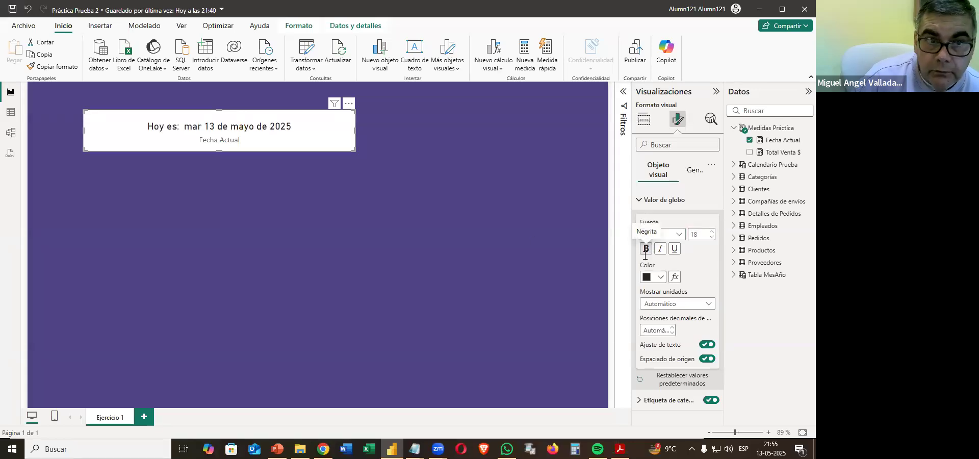
pyautogui.click(656, 280)
pyautogui.click(653, 116)
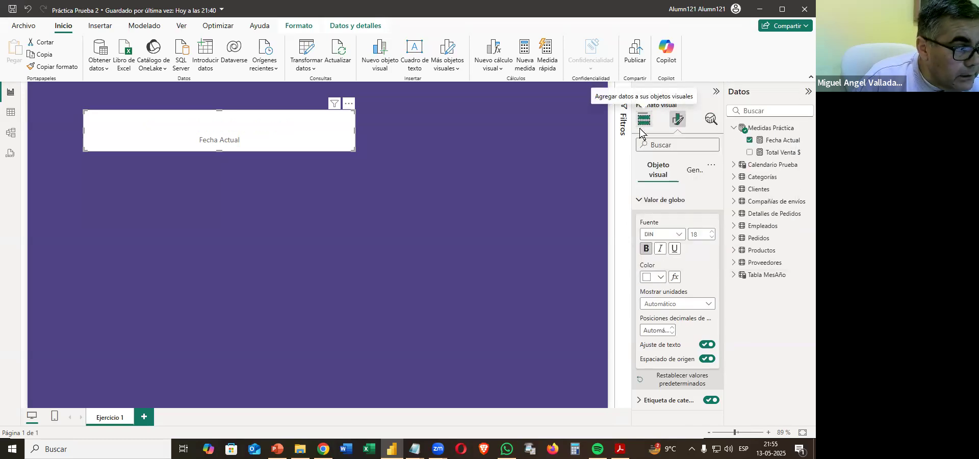
pyautogui.click(639, 200)
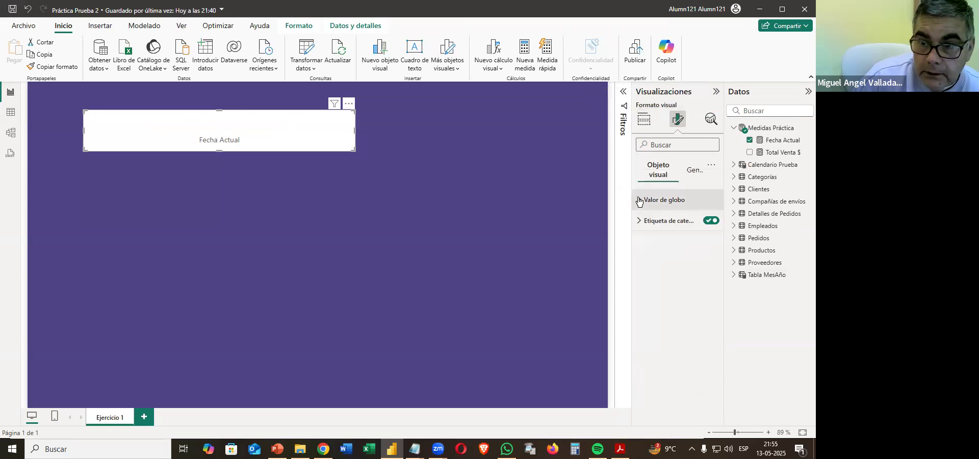
pyautogui.click(710, 221)
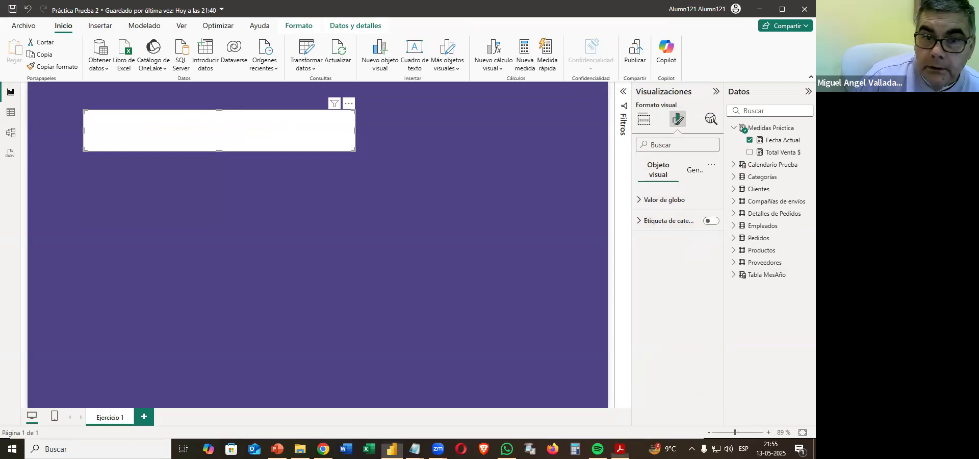
# Set the date card's background to white, 30 % darker, and fit the card compactly into the page's upper-left corner.
pyautogui.click(691, 170)
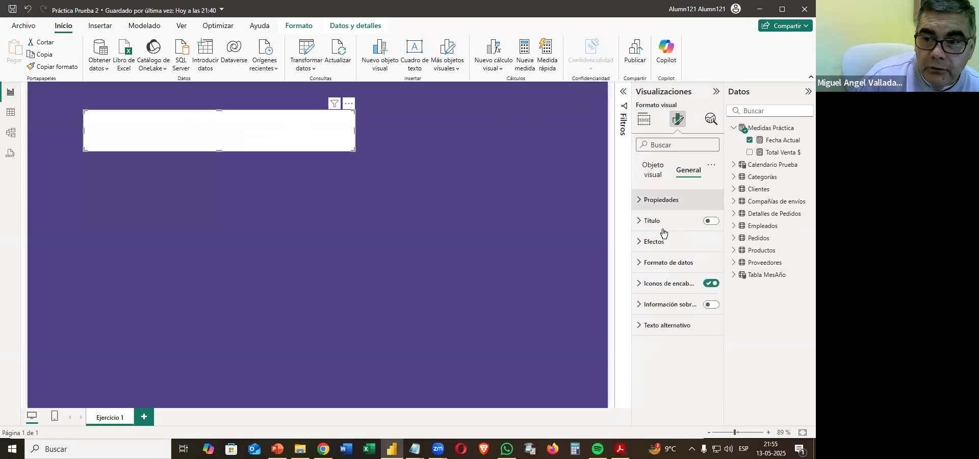
pyautogui.click(659, 244)
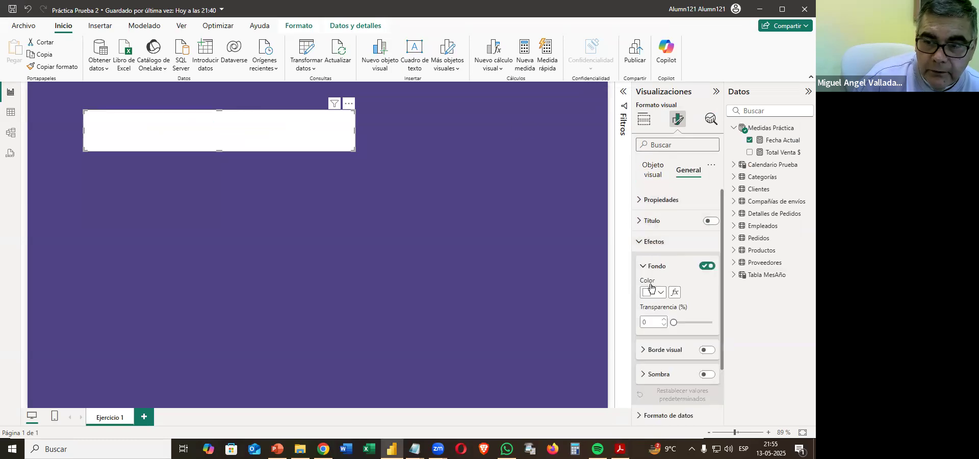
pyautogui.click(653, 293)
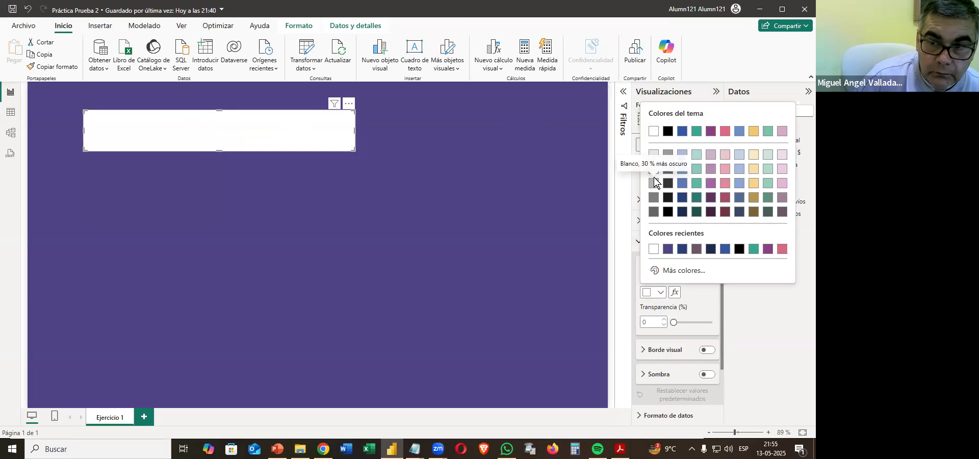
pyautogui.click(654, 183)
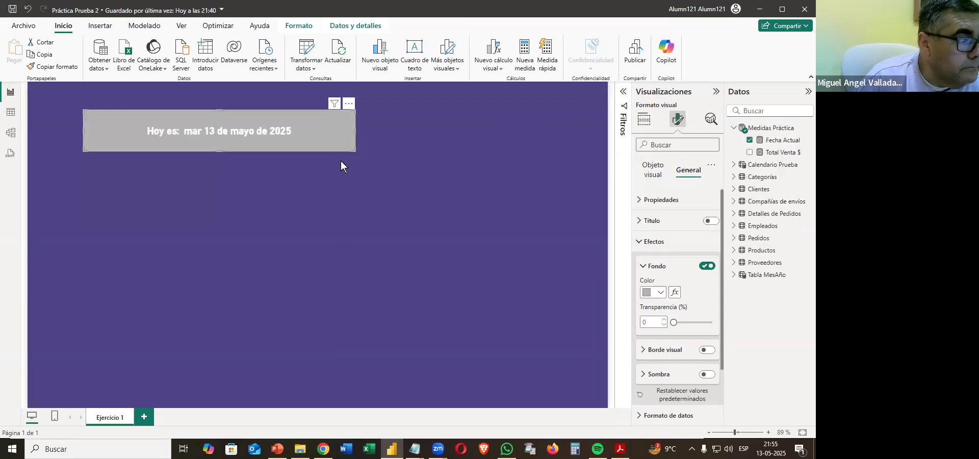
pyautogui.moveTo(312, 133); pyautogui.dragTo(221, 96)
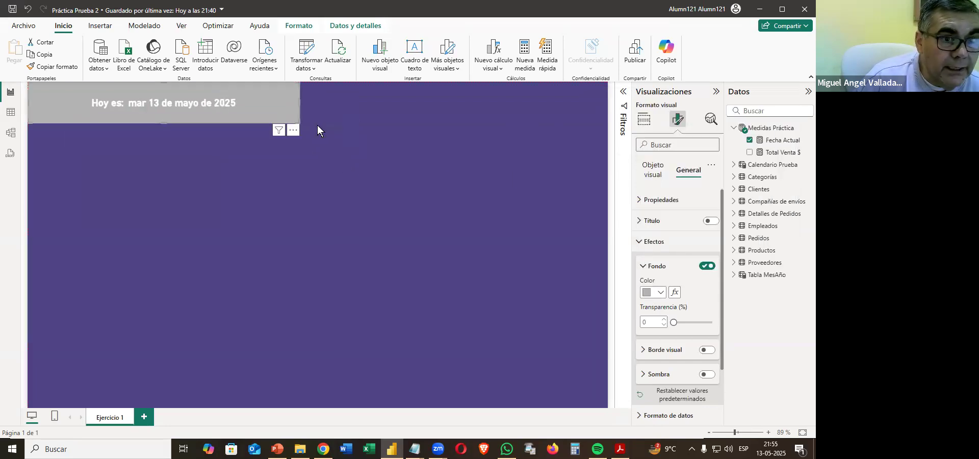
pyautogui.moveTo(296, 124); pyautogui.dragTo(201, 105)
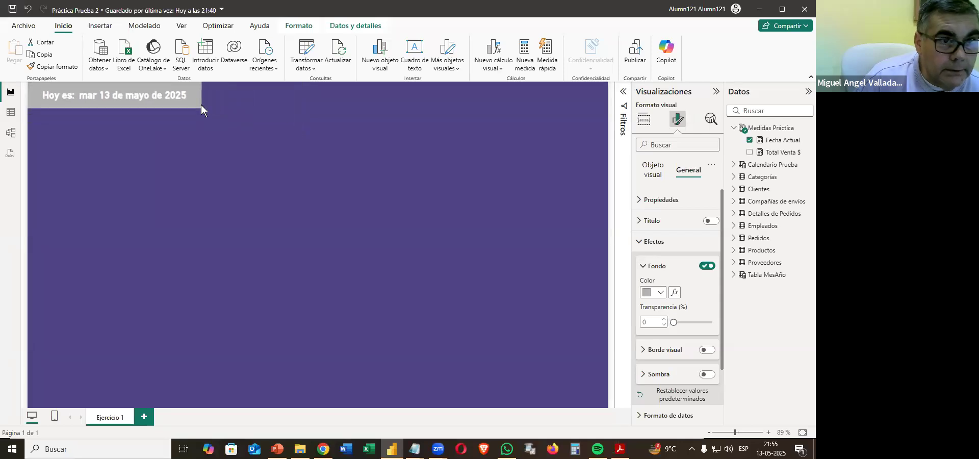
# Give the date card a white visual border 3 px wide and turn on its shadow.
pyautogui.click(645, 243)
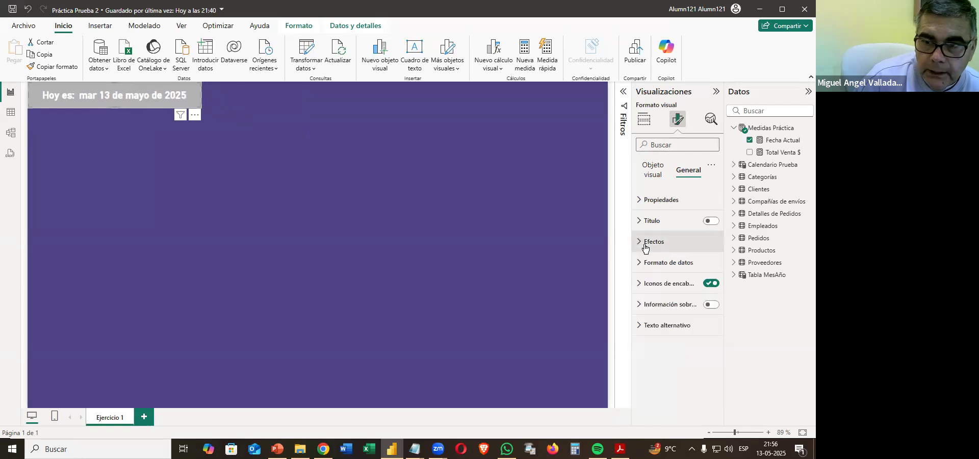
pyautogui.click(645, 243)
pyautogui.click(706, 350)
pyautogui.scroll(-3, 701, 341)
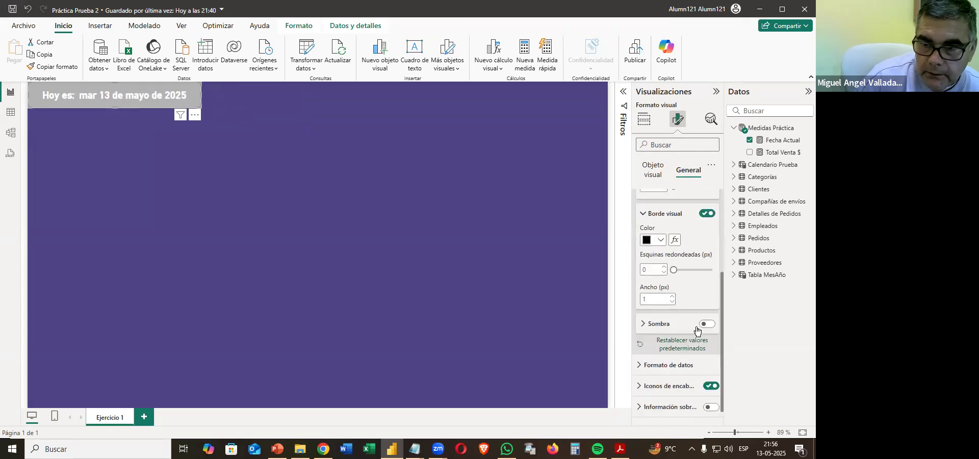
pyautogui.click(664, 242)
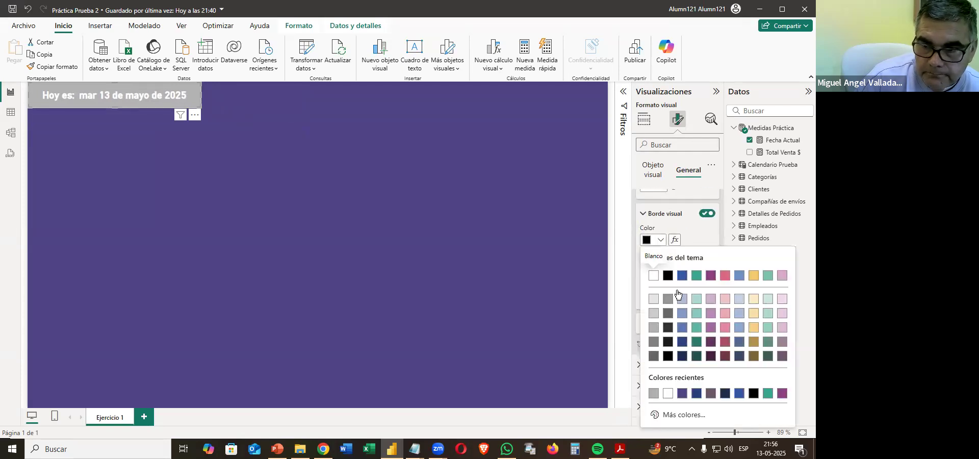
pyautogui.click(655, 296)
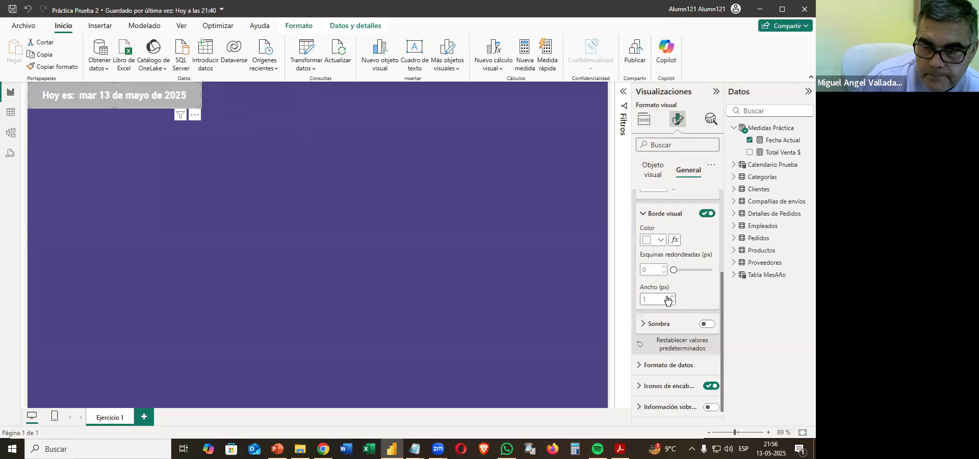
pyautogui.click(672, 297)
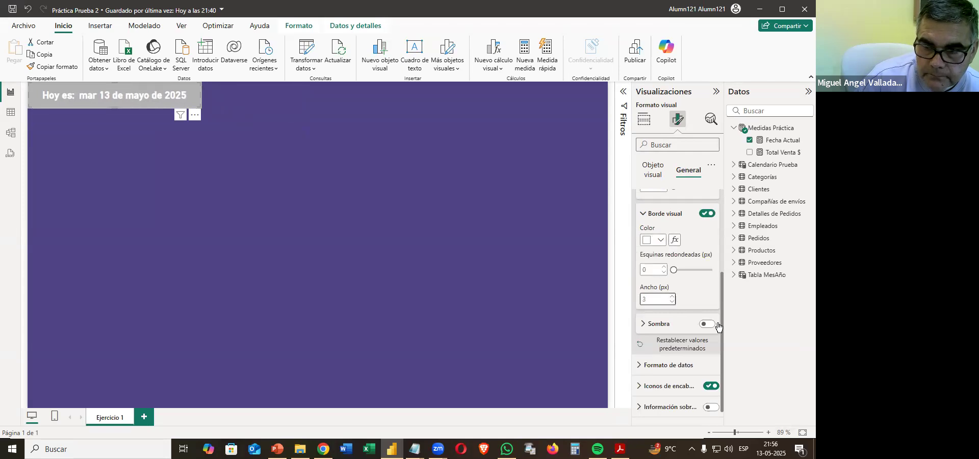
pyautogui.click(707, 323)
pyautogui.click(361, 212)
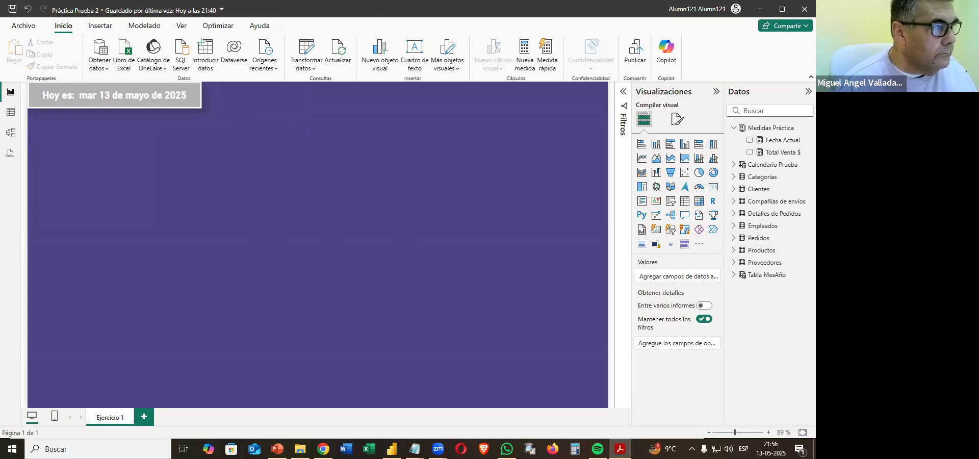
# Switch to the PDF, read instruction 11.4 about the text box, examine the Página 1 sample's title and return to the report.
pyautogui.moveTo(529, 0); pyautogui.dragTo(530, 64)
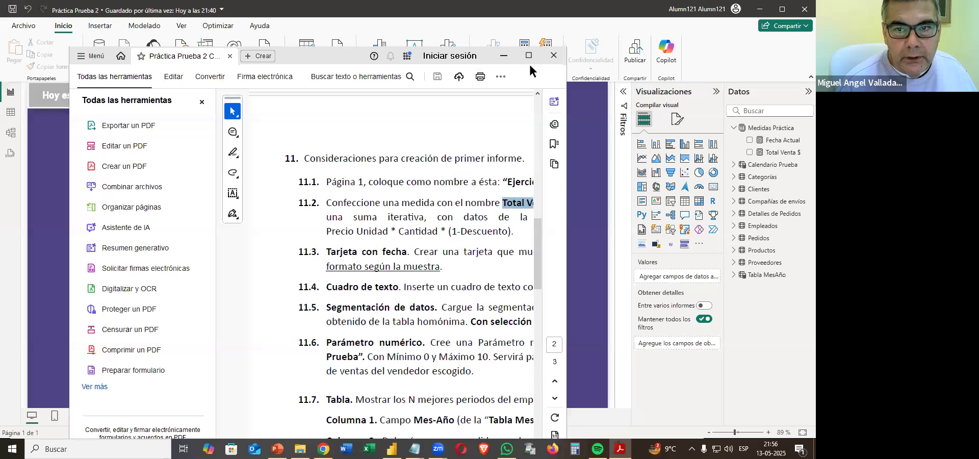
pyautogui.click(529, 56)
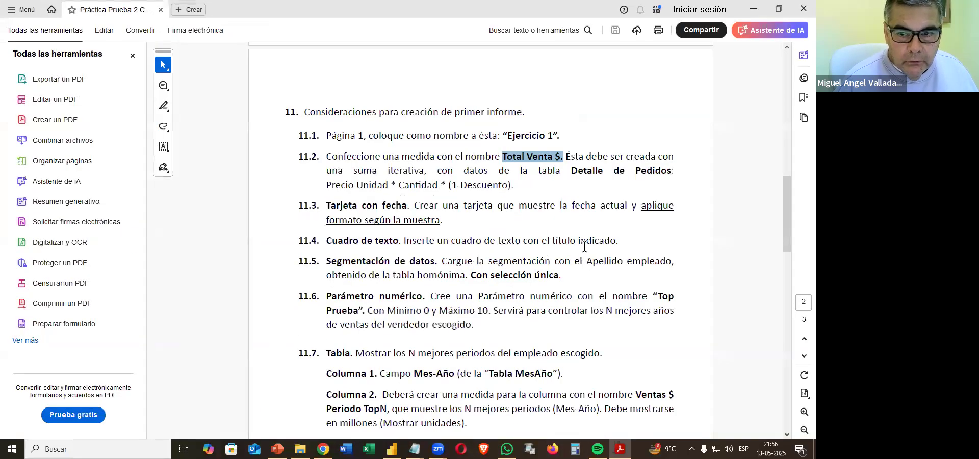
pyautogui.scroll(5, 585, 245)
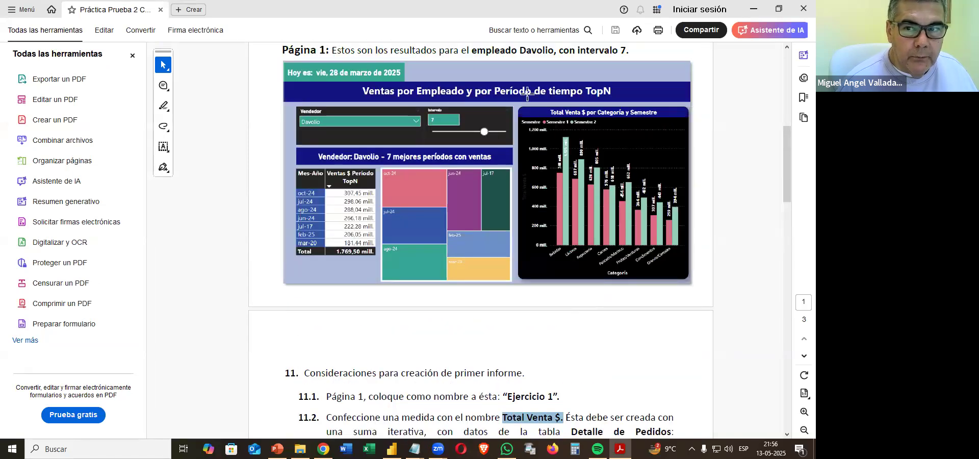
pyautogui.click(751, 11)
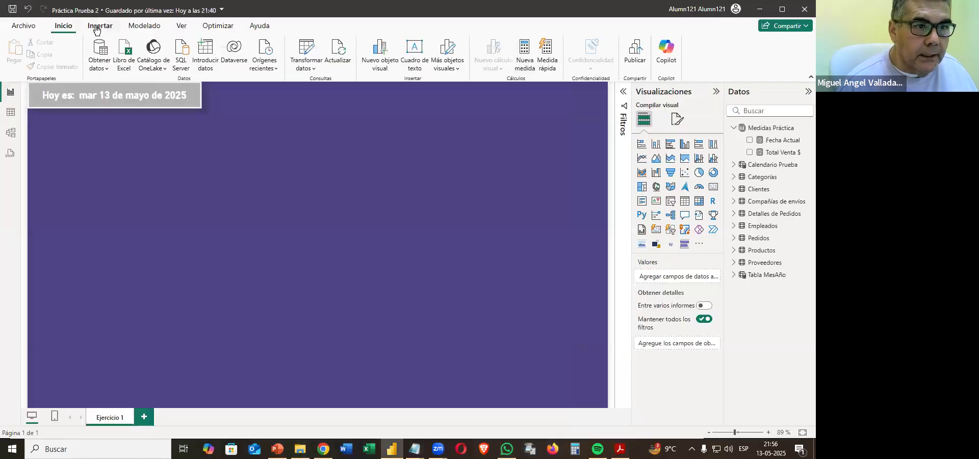
# Insert a text box on the Ejercicio 1 page and check the sample title in the PDF before returning to the box.
pyautogui.click(97, 28)
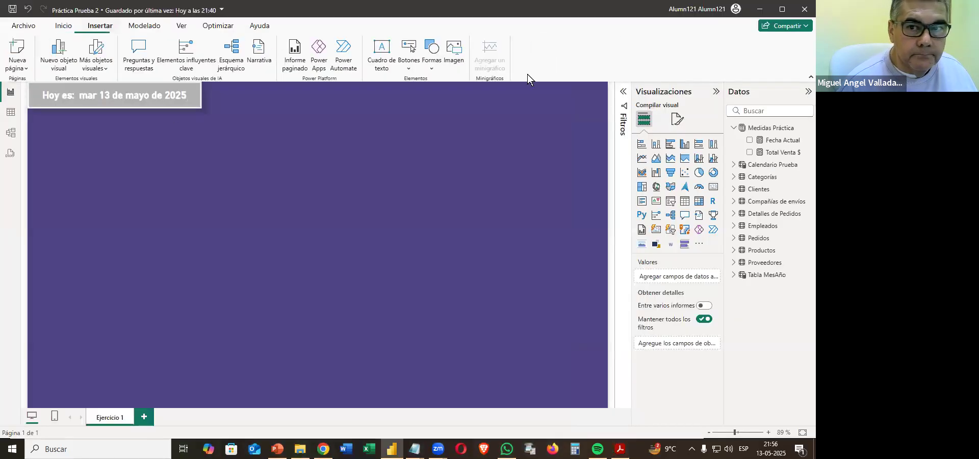
pyautogui.click(388, 55)
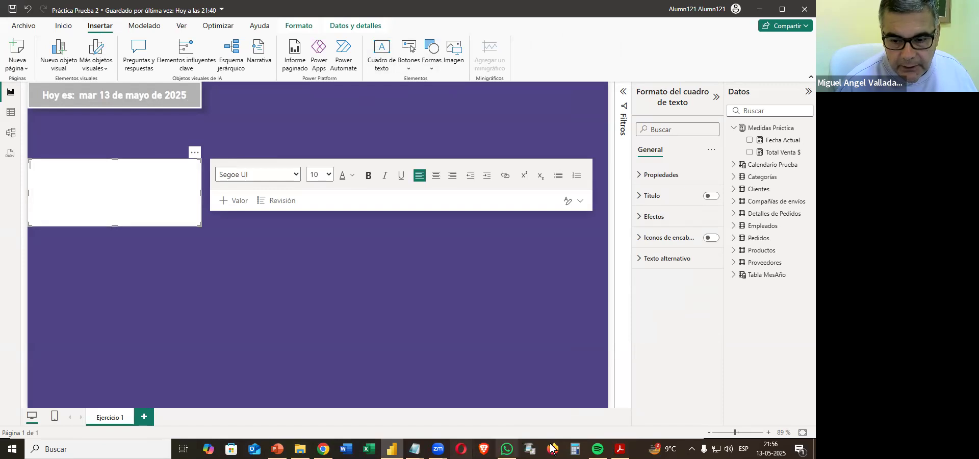
pyautogui.click(620, 449)
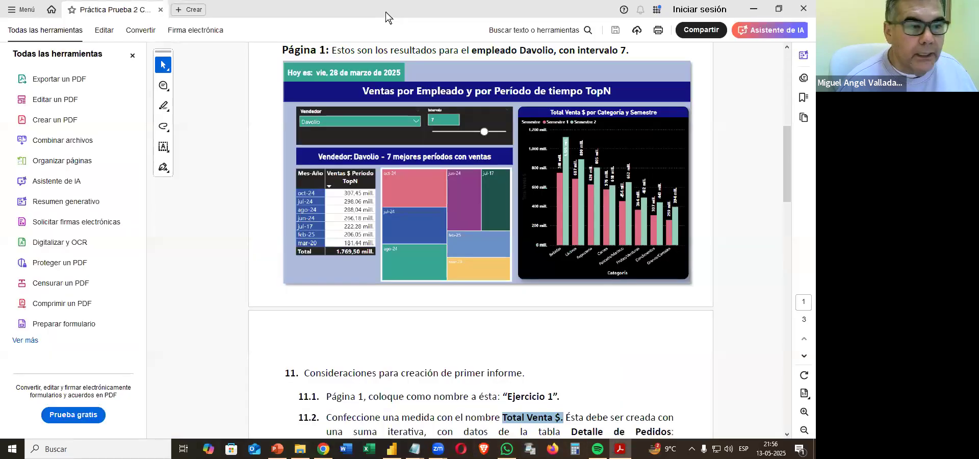
pyautogui.hotkey('alt', 'Tab')
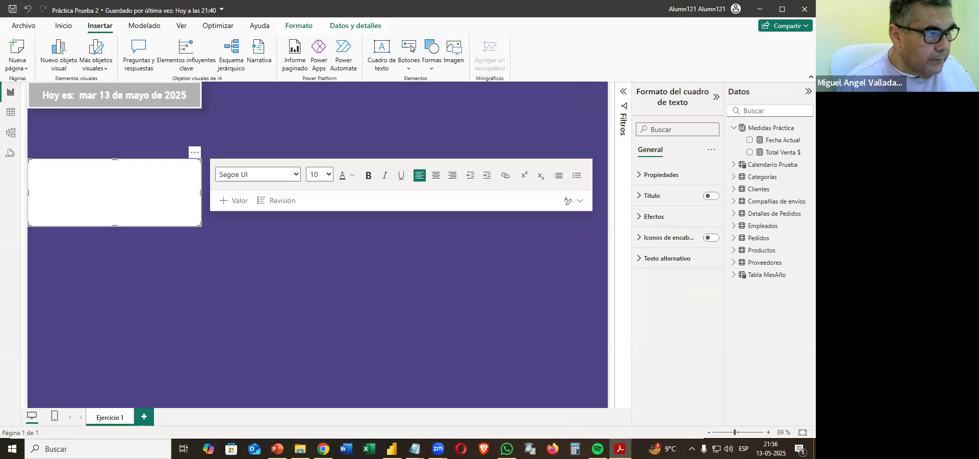
pyautogui.click(153, 193)
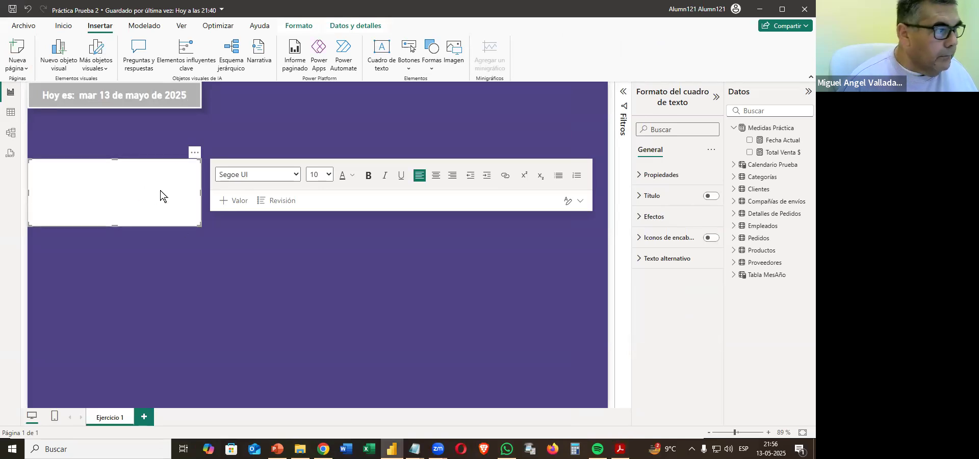
# Enter the title "Ventas por Empleado y por Periodo de tiempo TopN" in the text box.
pyautogui.write('Ven')
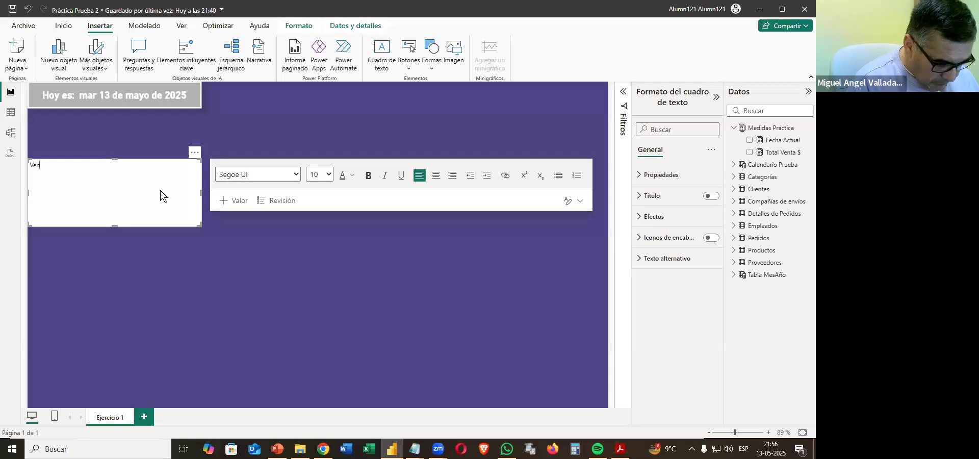
pyautogui.write('tas por Empleado')
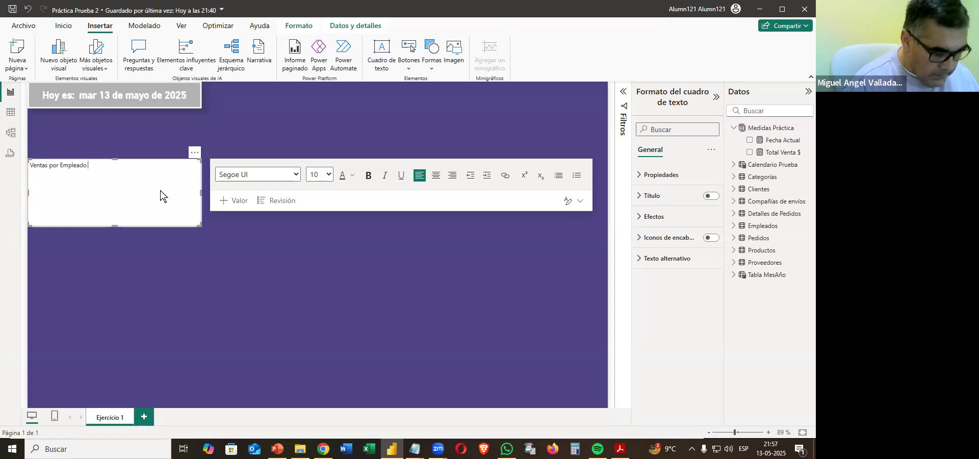
pyautogui.write(' y por')
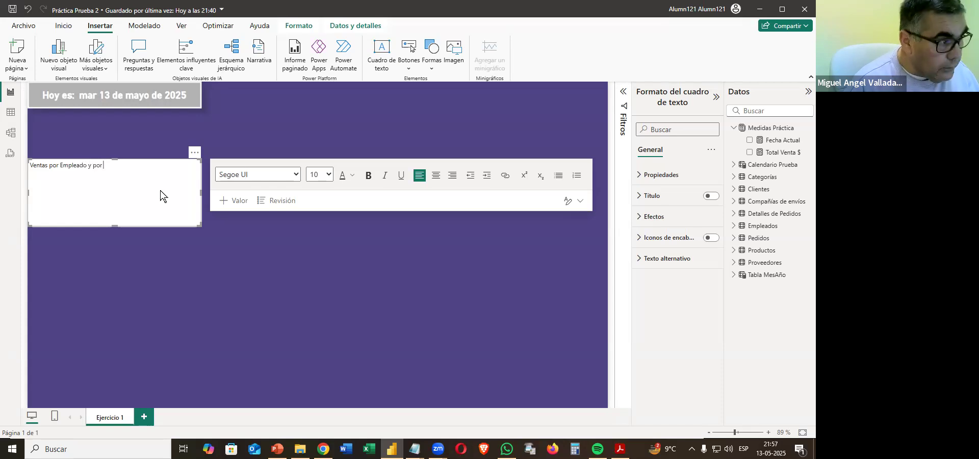
pyautogui.write(' P')
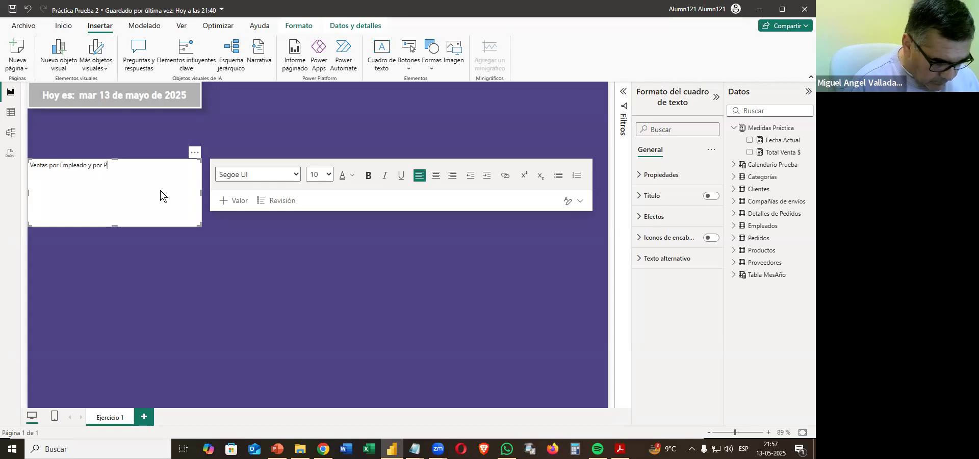
pyautogui.write('eriodo de ')
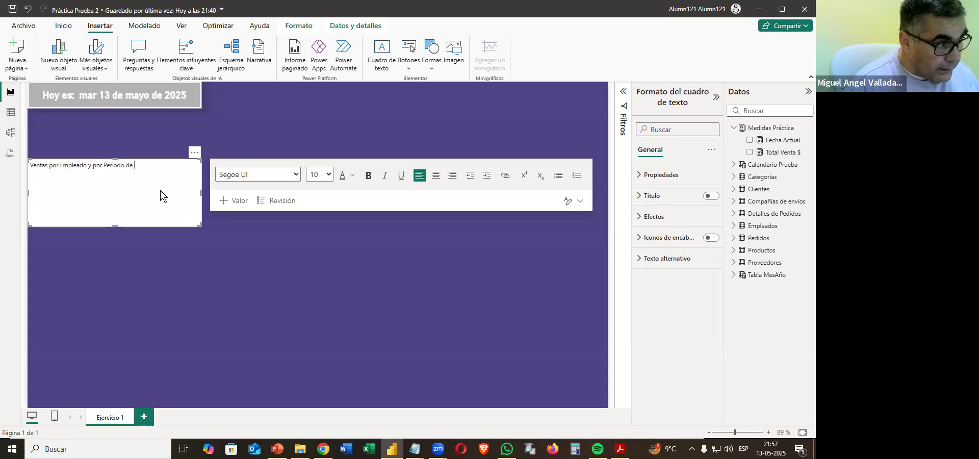
pyautogui.write('tiem')
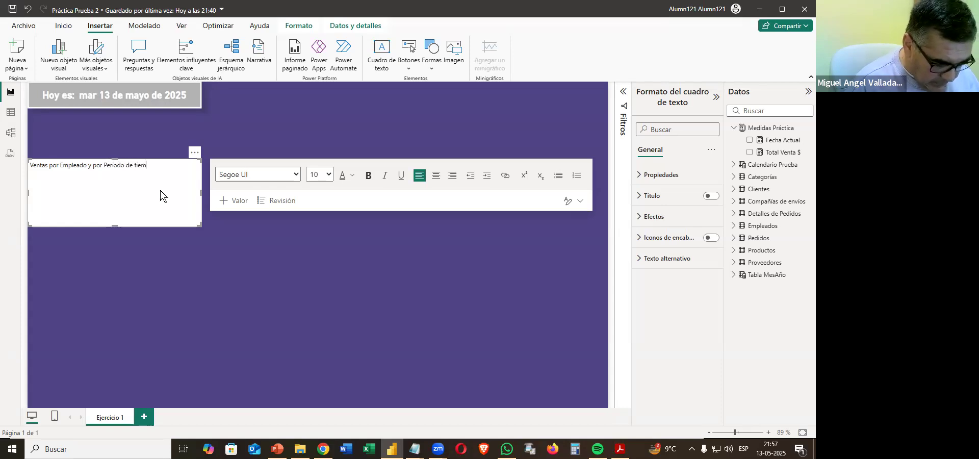
pyautogui.write('po TopN')
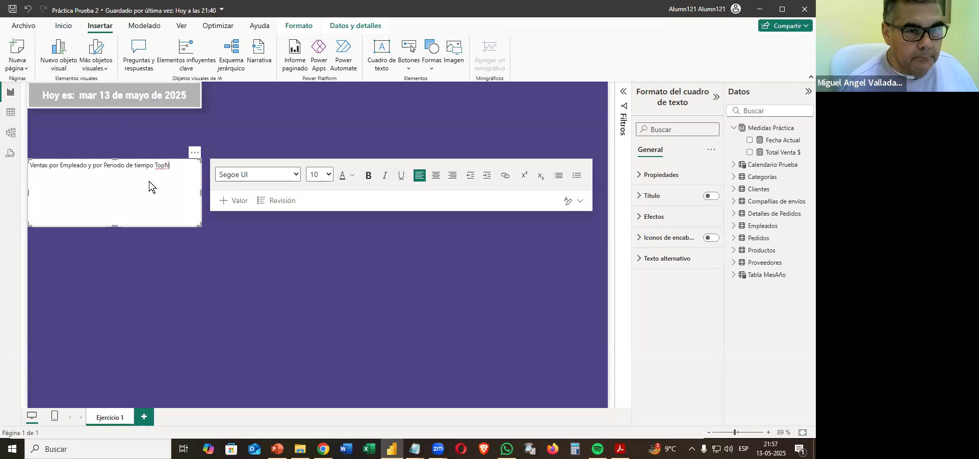
# Set the whole title text to font size 18.
pyautogui.moveTo(180, 165); pyautogui.dragTo(17, 164)
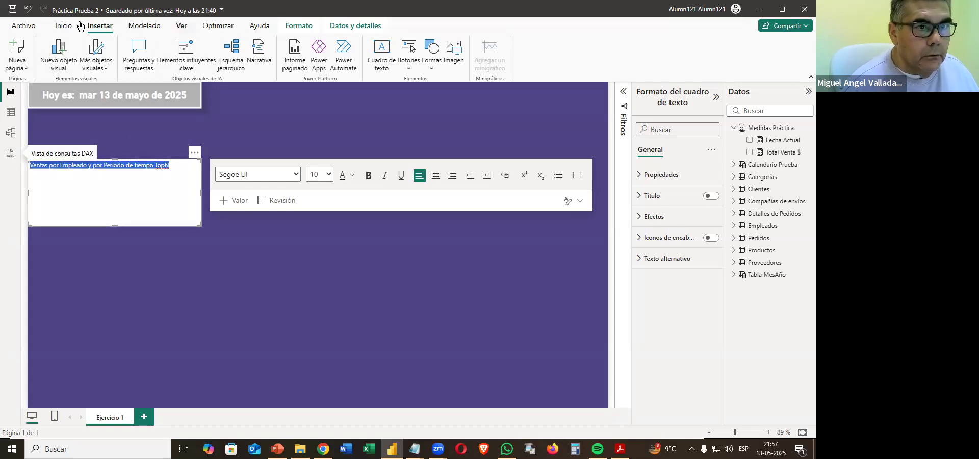
pyautogui.click(63, 26)
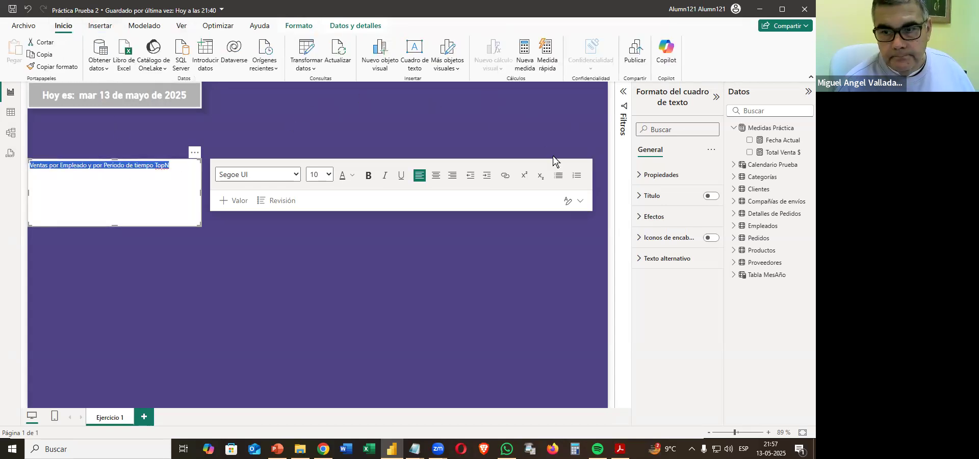
pyautogui.click(329, 176)
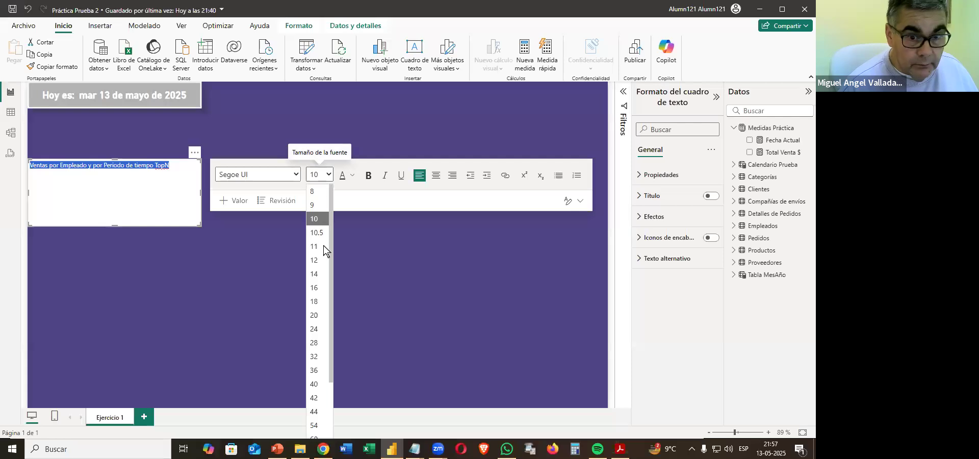
pyautogui.click(318, 302)
pyautogui.click(313, 269)
pyautogui.click(158, 187)
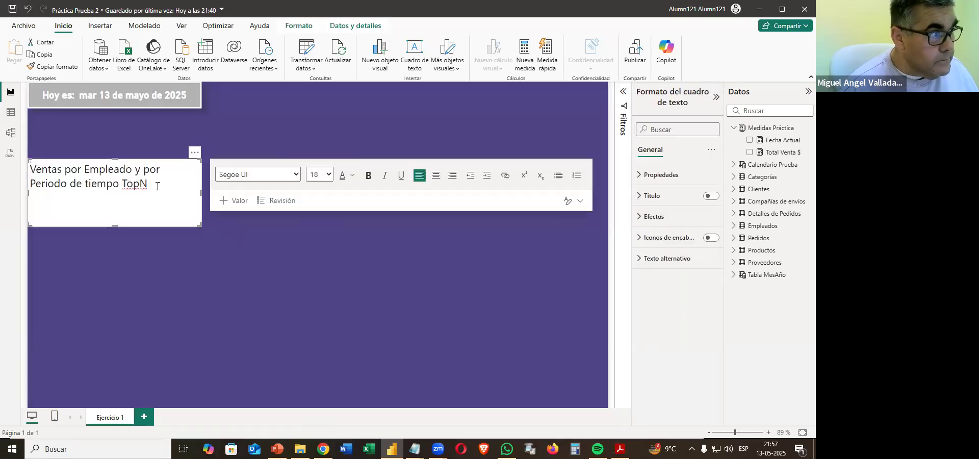
# Make the title text white, bold and centred.
pyautogui.moveTo(153, 189); pyautogui.dragTo(29, 173)
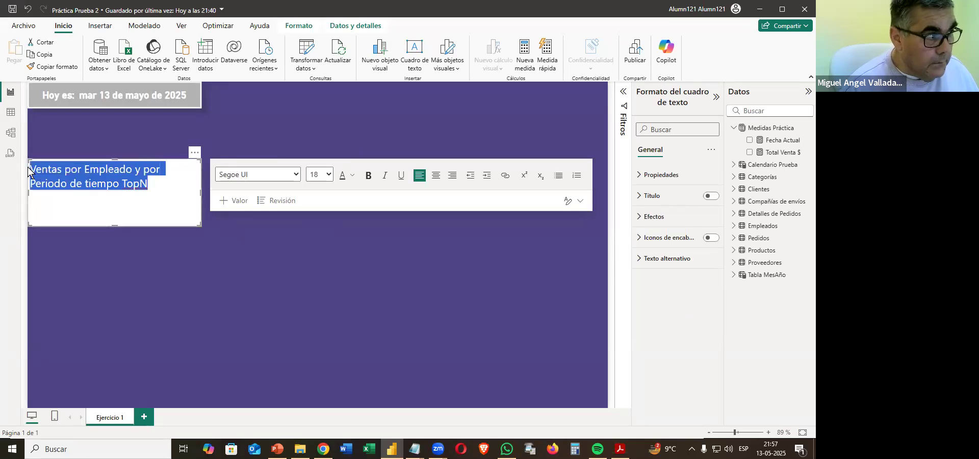
pyautogui.click(352, 177)
pyautogui.click(367, 212)
pyautogui.click(369, 175)
pyautogui.click(439, 176)
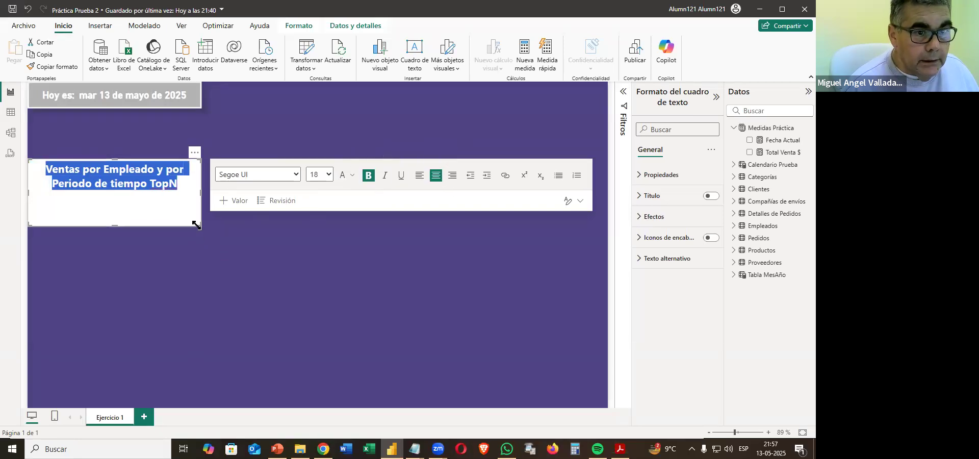
# Resize the title text box into a wide, low strip that holds the title on one line.
pyautogui.moveTo(200, 225); pyautogui.dragTo(493, 183)
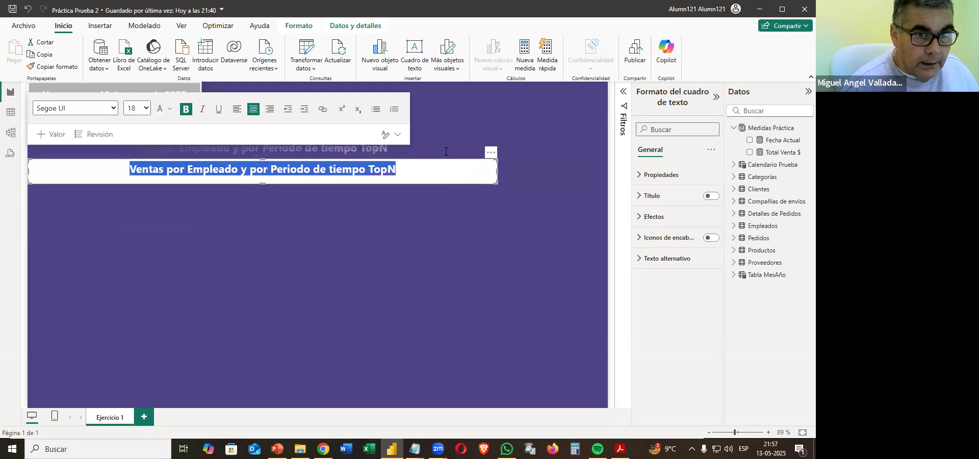
pyautogui.press('Delete')
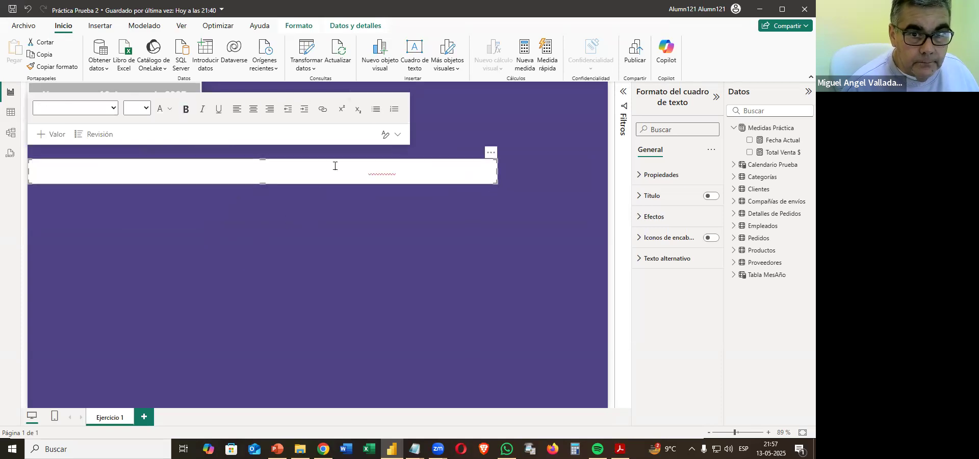
pyautogui.click(335, 166)
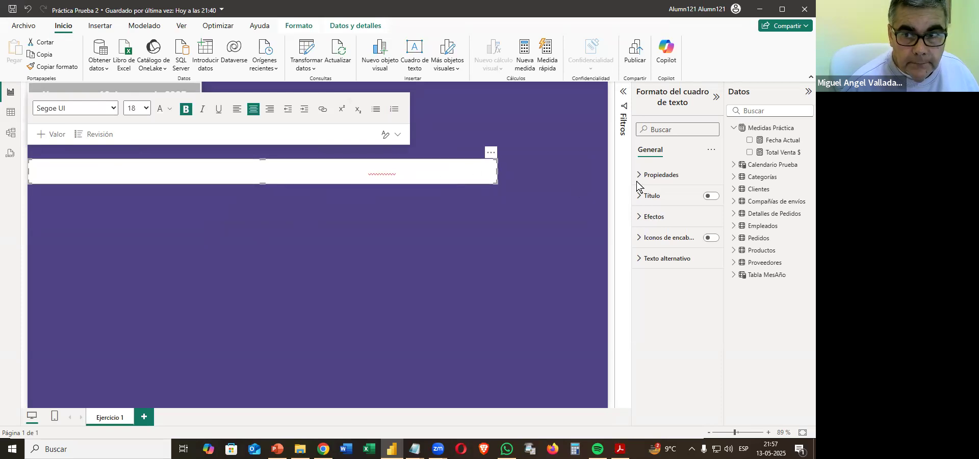
# Give the title text box a custom dark blue background, #190F9E.
pyautogui.click(653, 217)
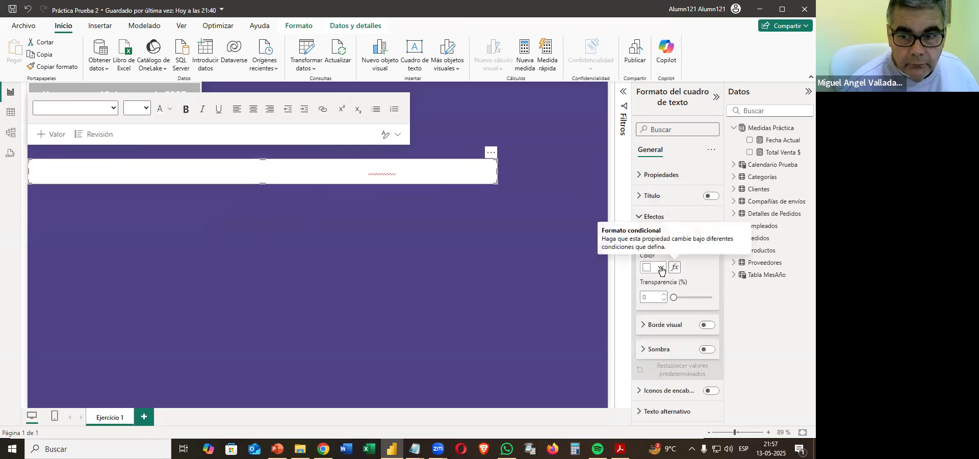
pyautogui.click(660, 269)
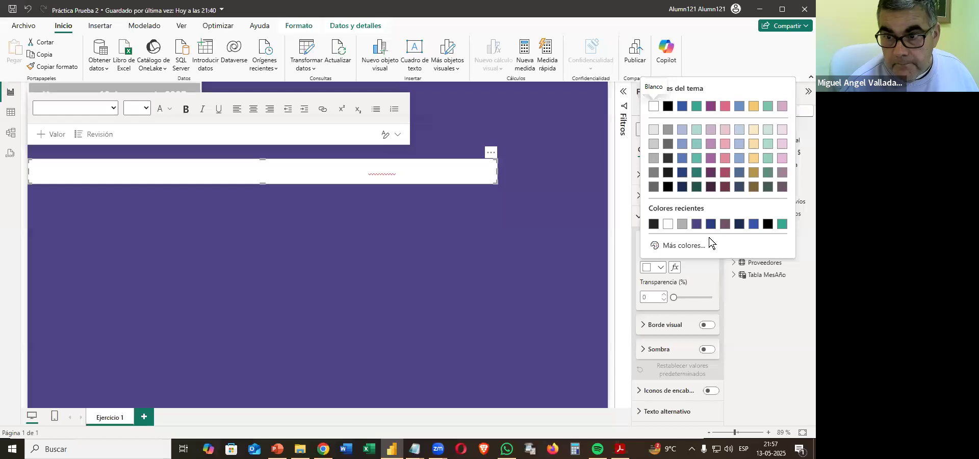
pyautogui.click(685, 246)
pyautogui.click(742, 211)
pyautogui.click(760, 106)
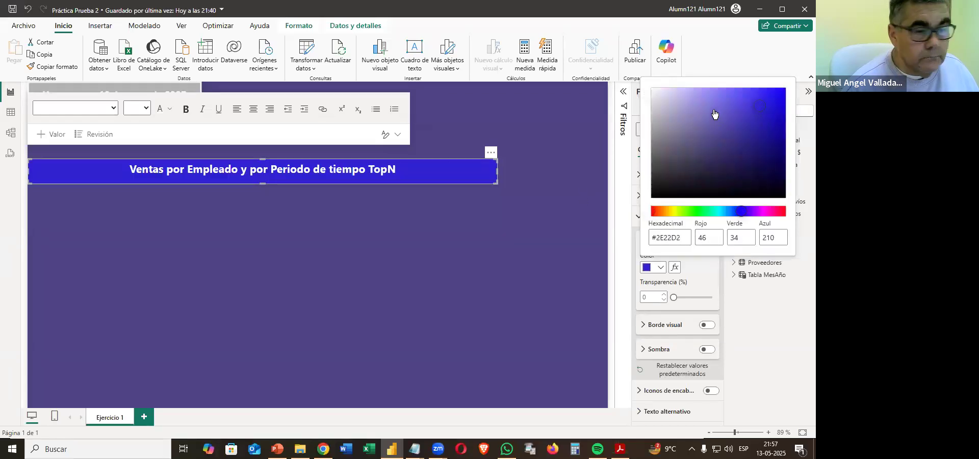
pyautogui.click(768, 130)
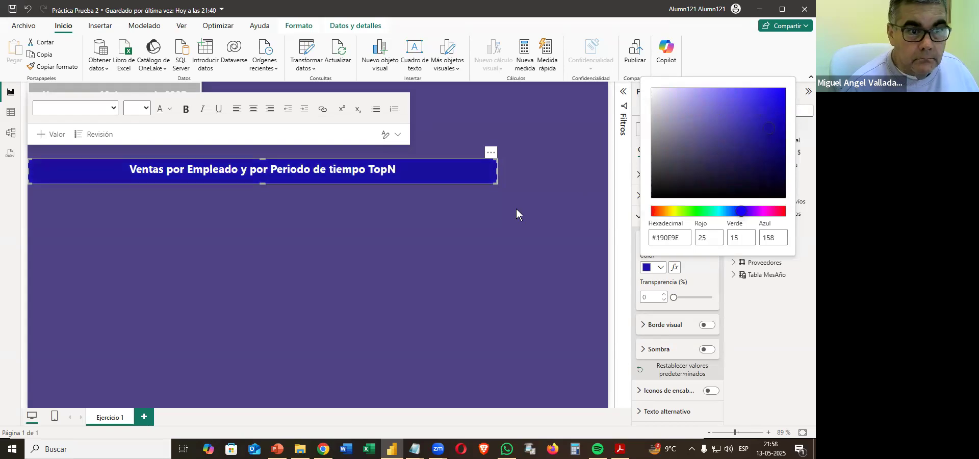
pyautogui.click(418, 205)
# Move the title box directly beneath the date card and widen it to the full page width.
pyautogui.moveTo(494, 152); pyautogui.dragTo(482, 109)
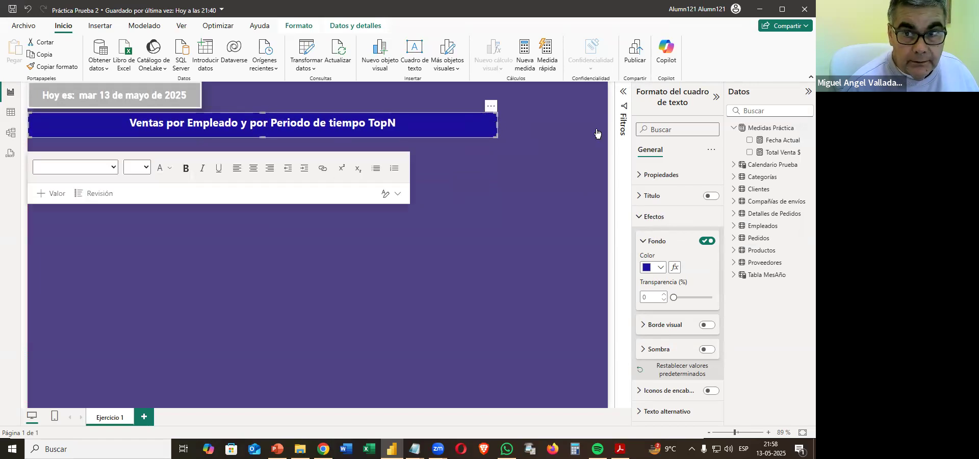
pyautogui.moveTo(598, 134); pyautogui.dragTo(607, 134)
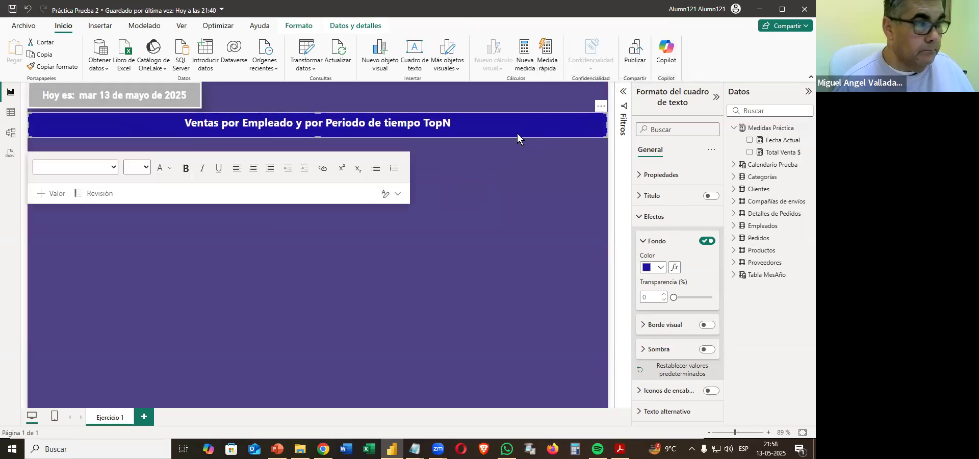
pyautogui.click(498, 136)
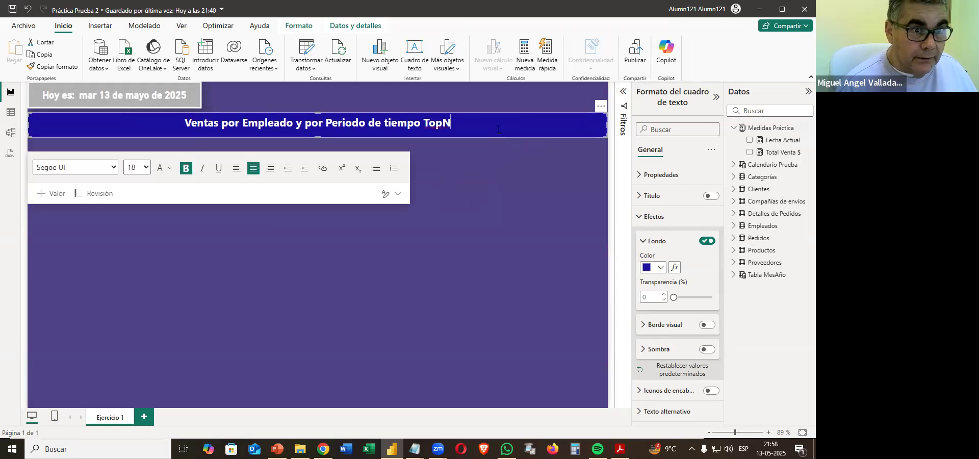
pyautogui.click(602, 107)
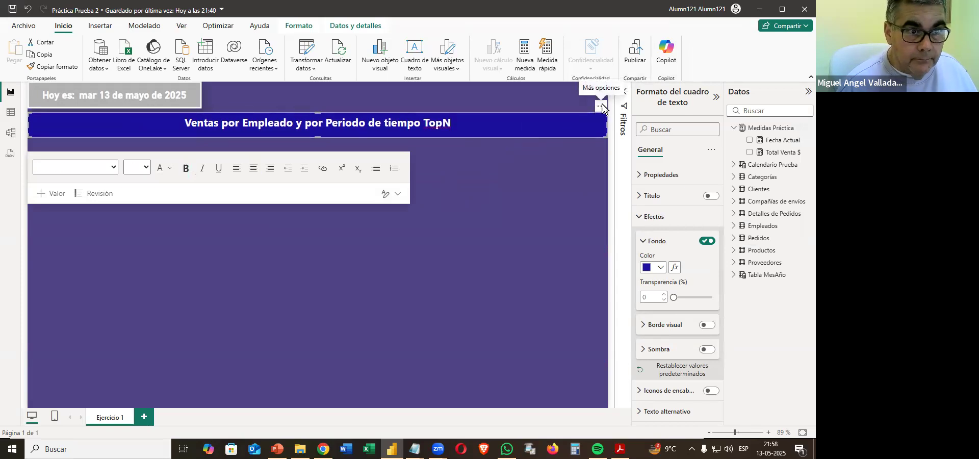
pyautogui.click(507, 293)
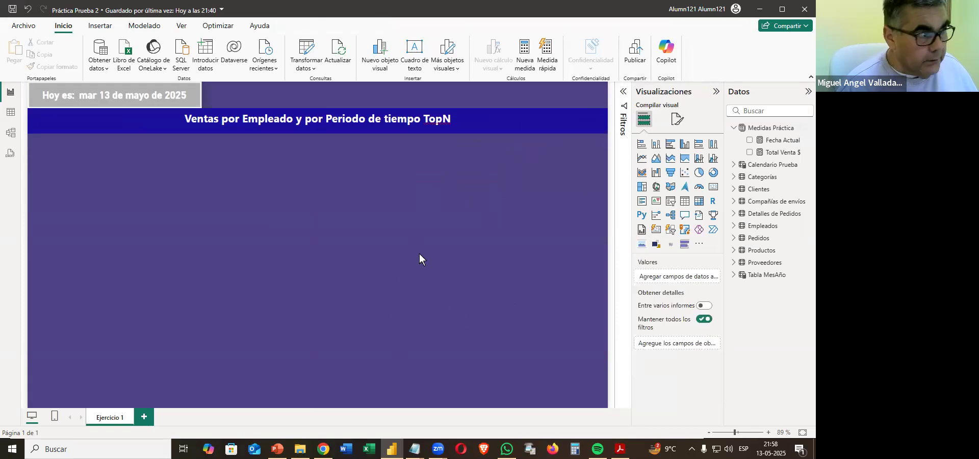
# Set the page's canvas background to the custom light purple #9488CD.
pyautogui.click(677, 119)
pyautogui.click(667, 214)
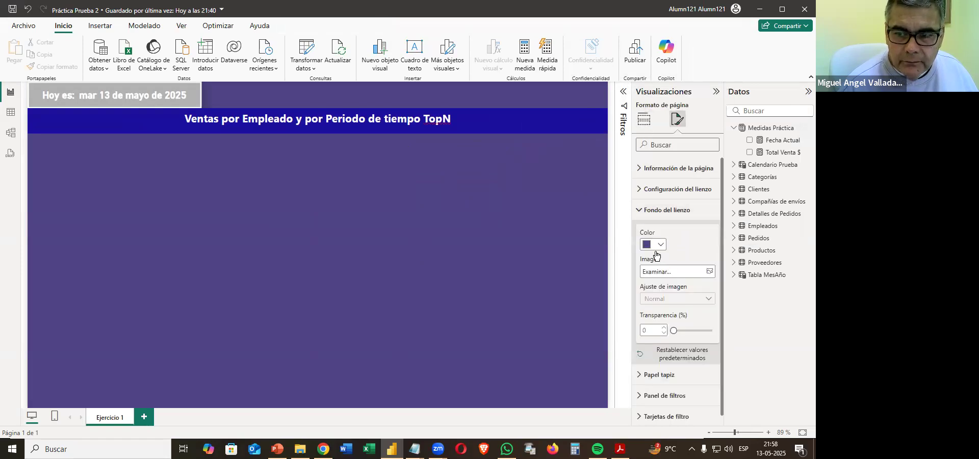
pyautogui.click(655, 249)
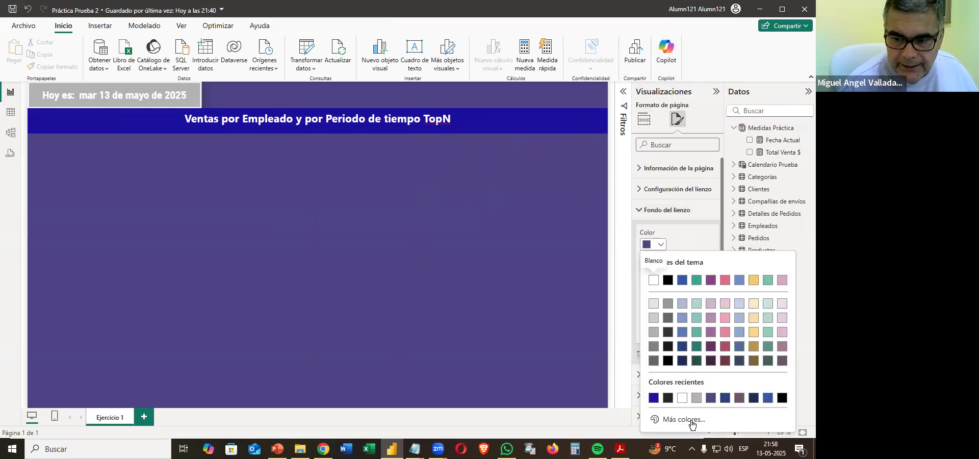
pyautogui.click(694, 425)
pyautogui.click(743, 320)
pyautogui.click(695, 282)
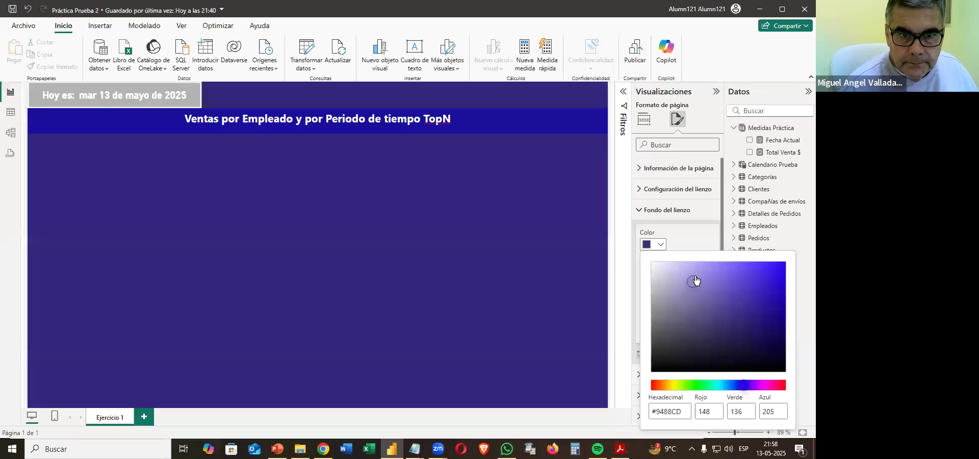
pyautogui.click(466, 270)
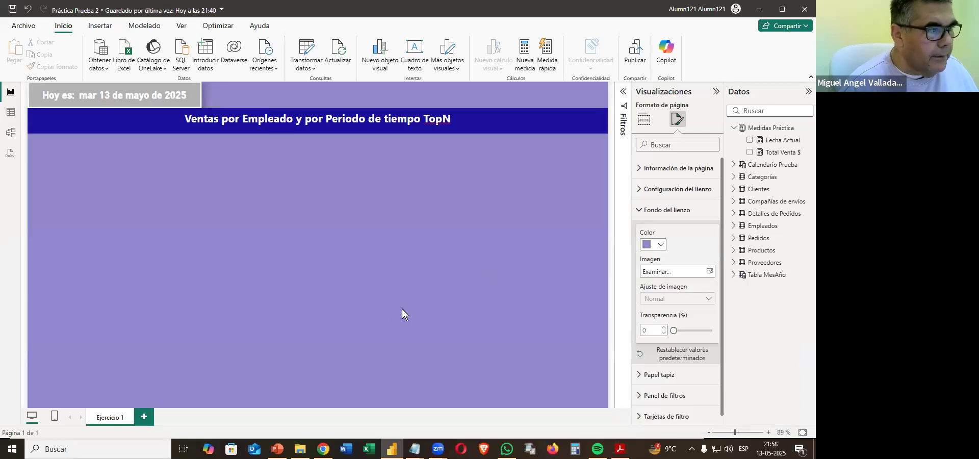
pyautogui.click(429, 291)
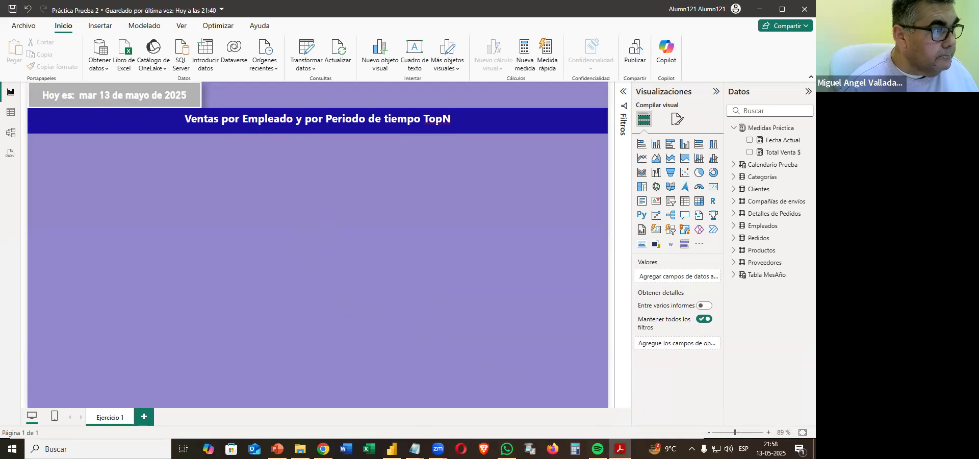
# Check the segmentation requirements in the PDF, add a slicer for Apellidos from the Empleados table, and shrink it to a compact box.
pyautogui.click(621, 449)
pyautogui.scroll(-6, 236, 171)
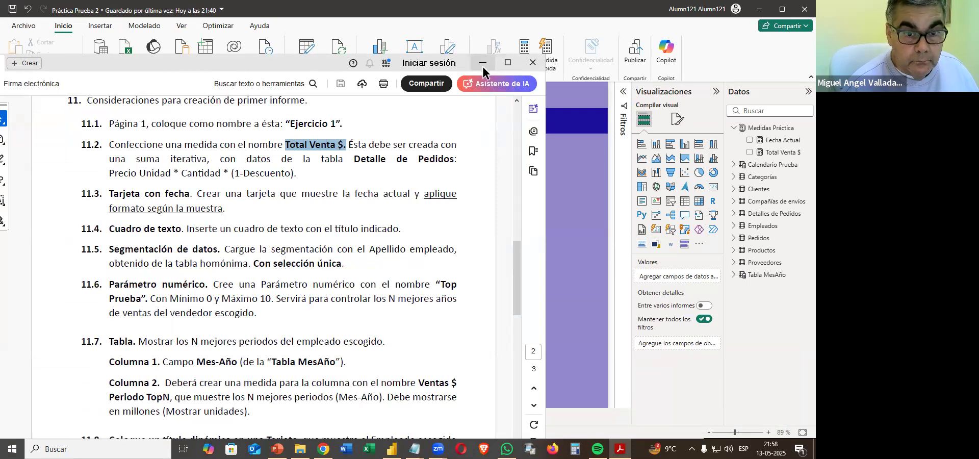
pyautogui.scroll(5, 418, 176)
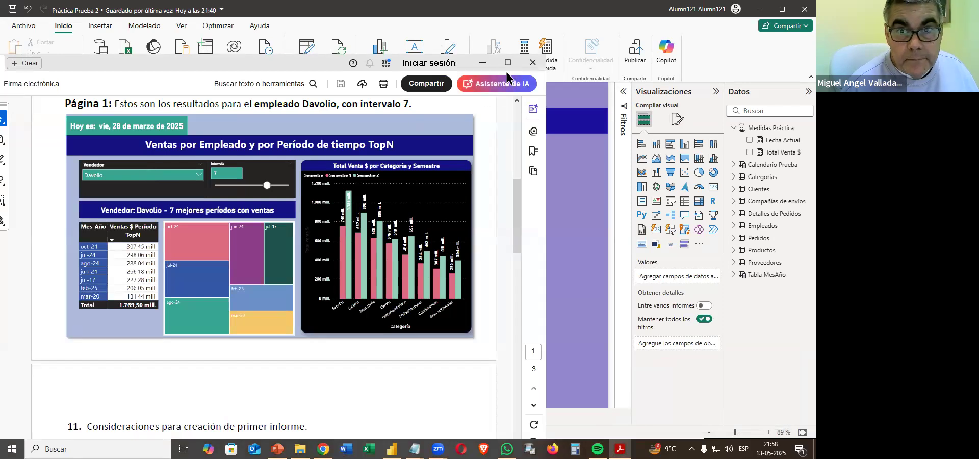
pyautogui.click(486, 64)
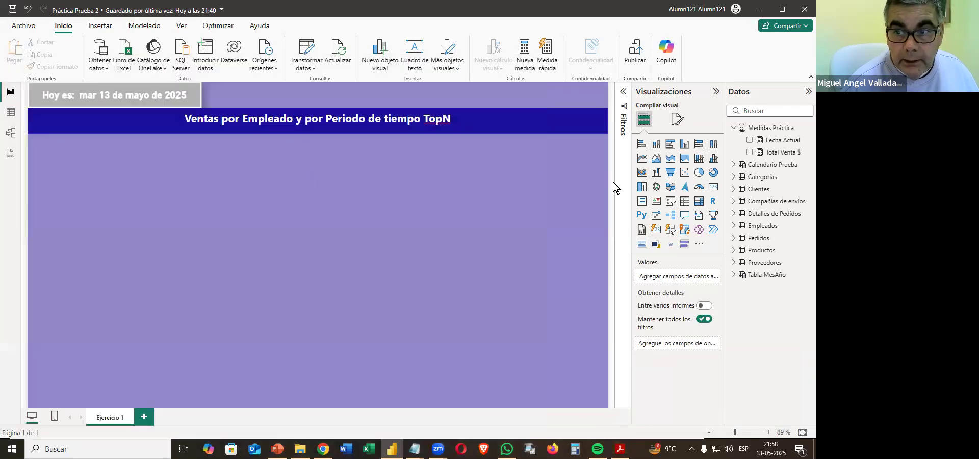
pyautogui.click(671, 204)
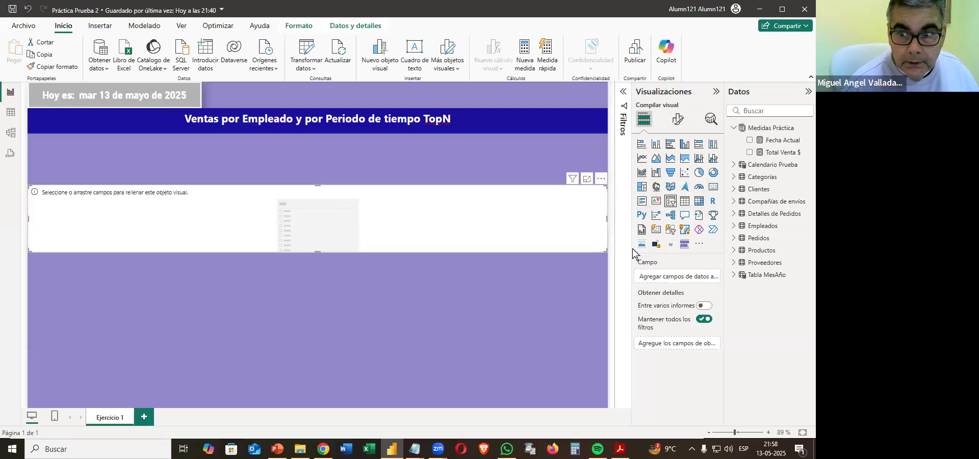
pyautogui.click(735, 127)
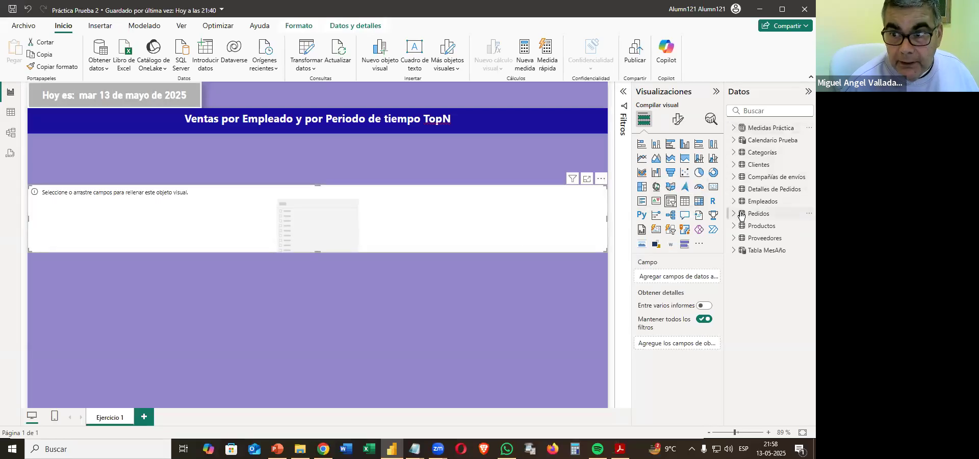
pyautogui.click(734, 202)
pyautogui.moveTo(778, 213); pyautogui.dragTo(358, 204)
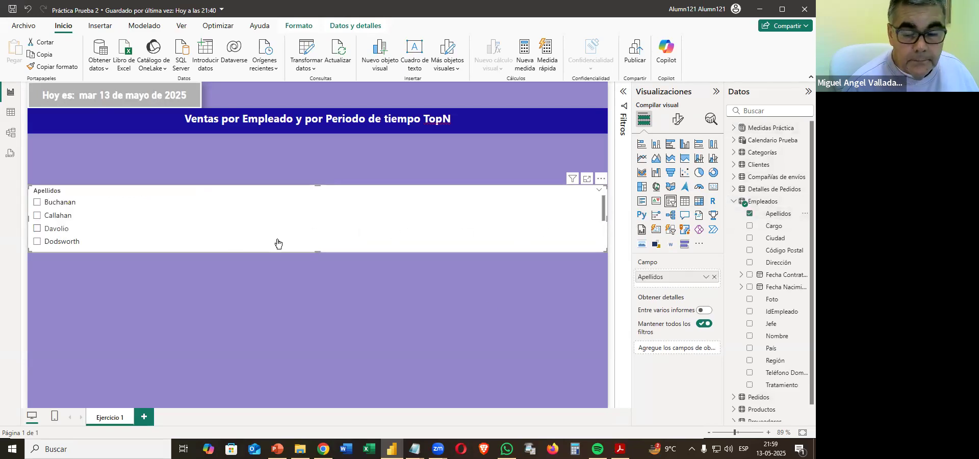
pyautogui.moveTo(606, 250); pyautogui.dragTo(144, 244)
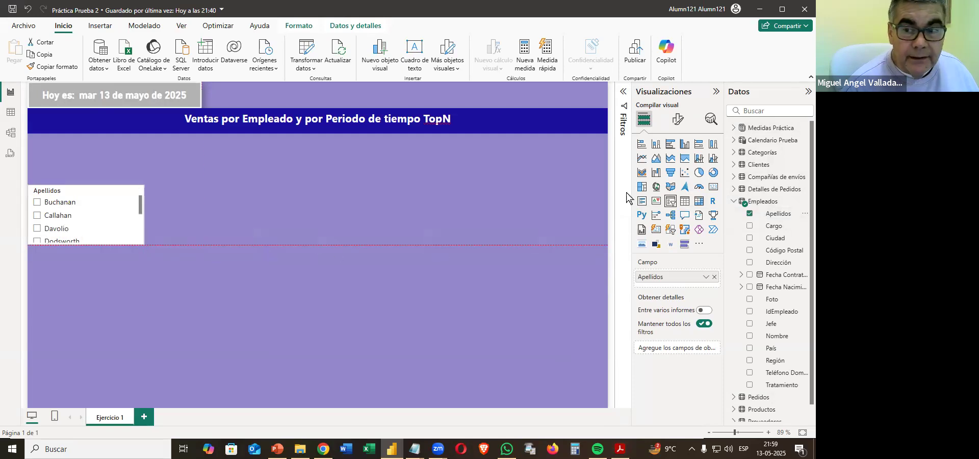
# Set the Apellidos slicer to the Menú desplegable style with single selection and reduce its height to fit.
pyautogui.click(678, 119)
pyautogui.click(666, 200)
pyautogui.click(670, 252)
pyautogui.click(659, 289)
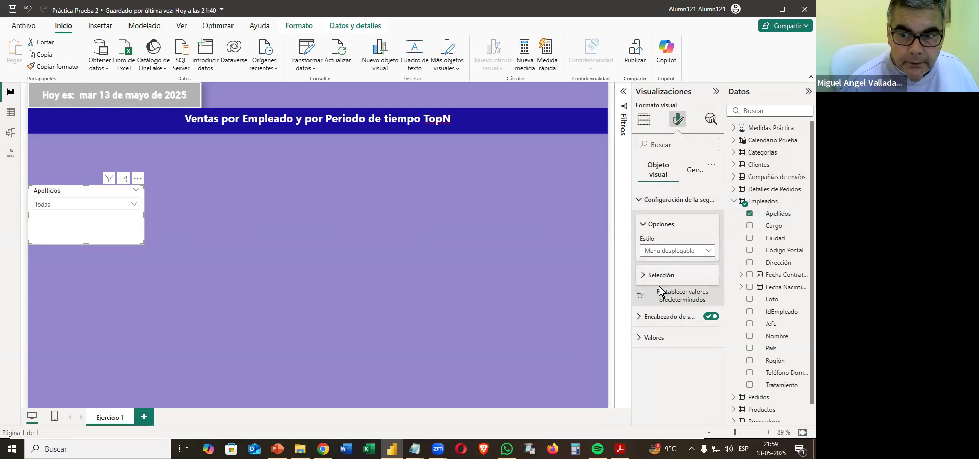
pyautogui.click(663, 278)
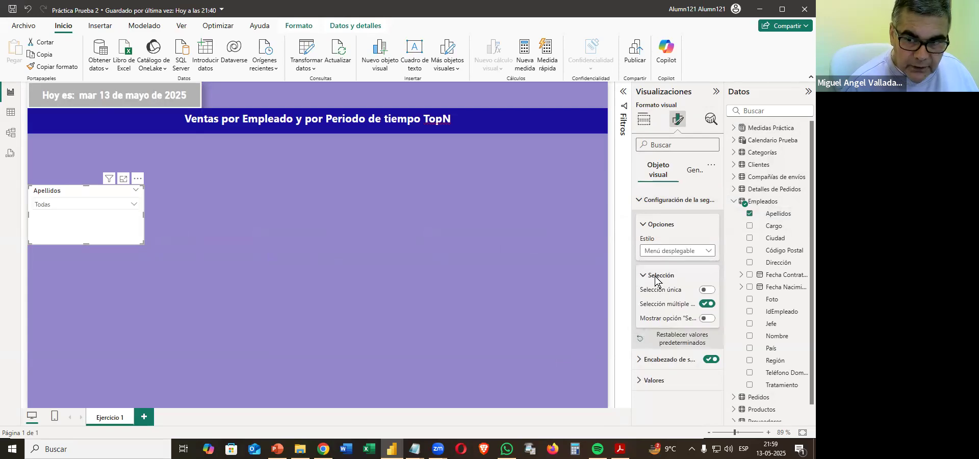
pyautogui.click(707, 290)
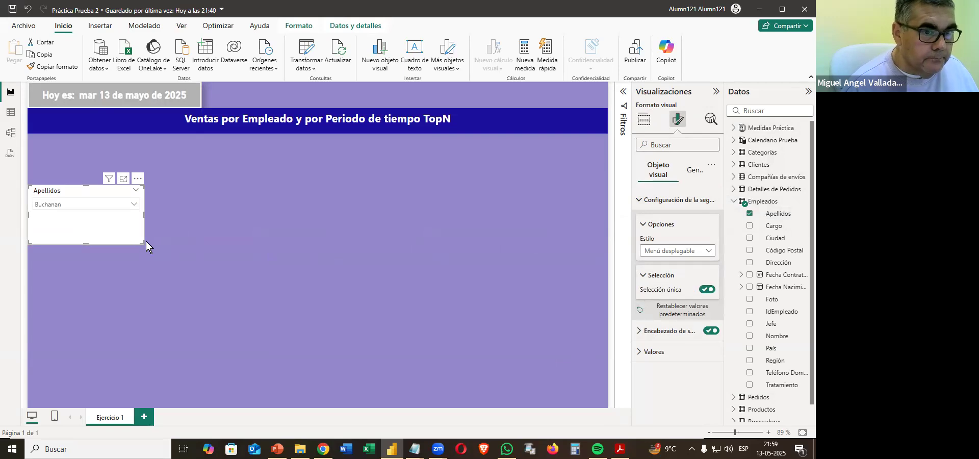
pyautogui.moveTo(143, 243); pyautogui.dragTo(136, 219)
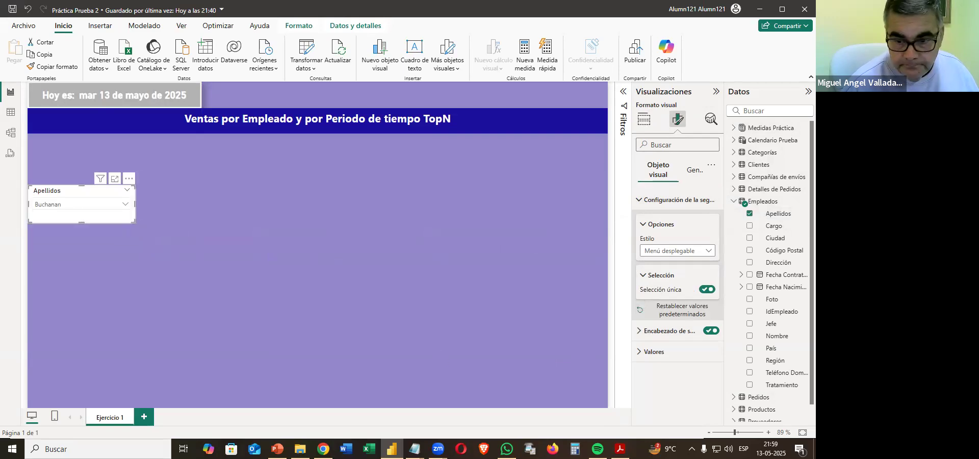
# Compare the slicer with the PDF sample and rename its Apellidos field to Vendedor for this visual.
pyautogui.click(620, 448)
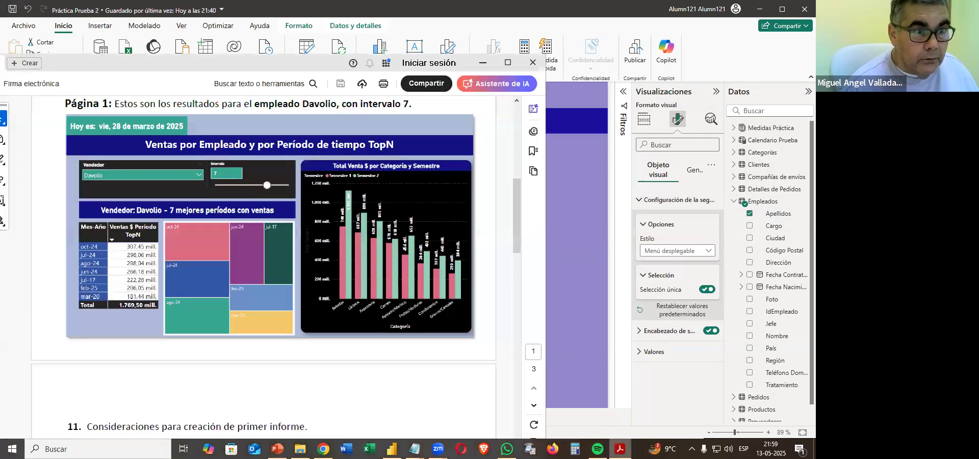
pyautogui.click(620, 448)
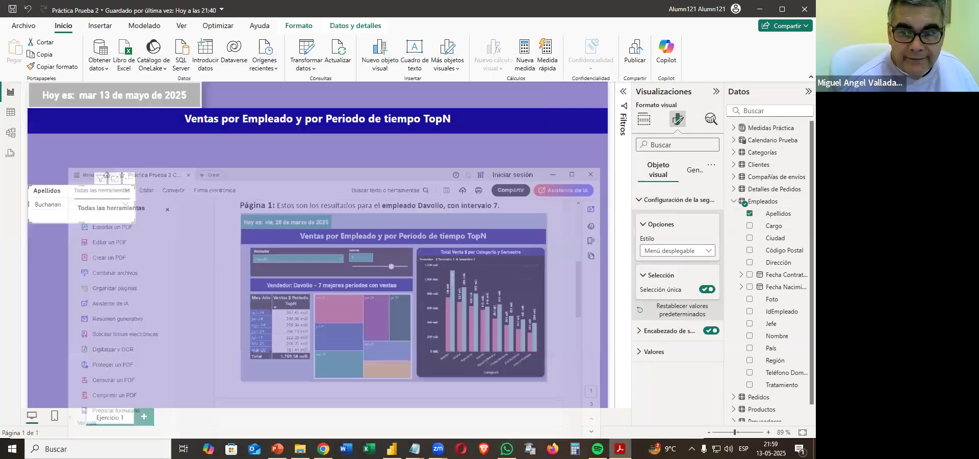
pyautogui.click(645, 119)
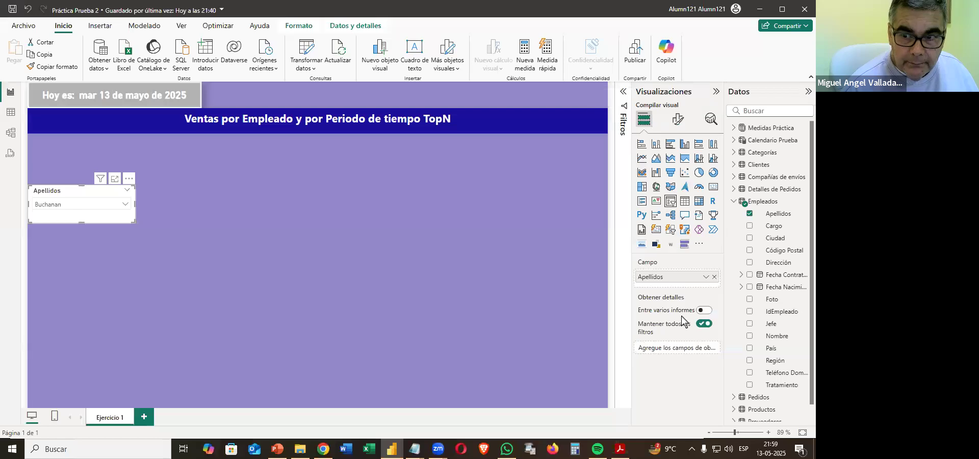
pyautogui.doubleClick(658, 277)
pyautogui.write('Vendedo')
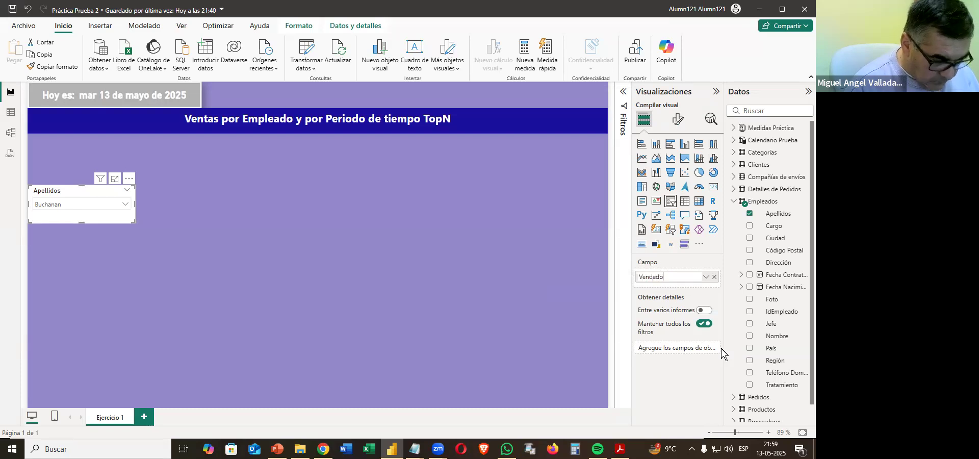
pyautogui.write('r')
pyautogui.press('Return')
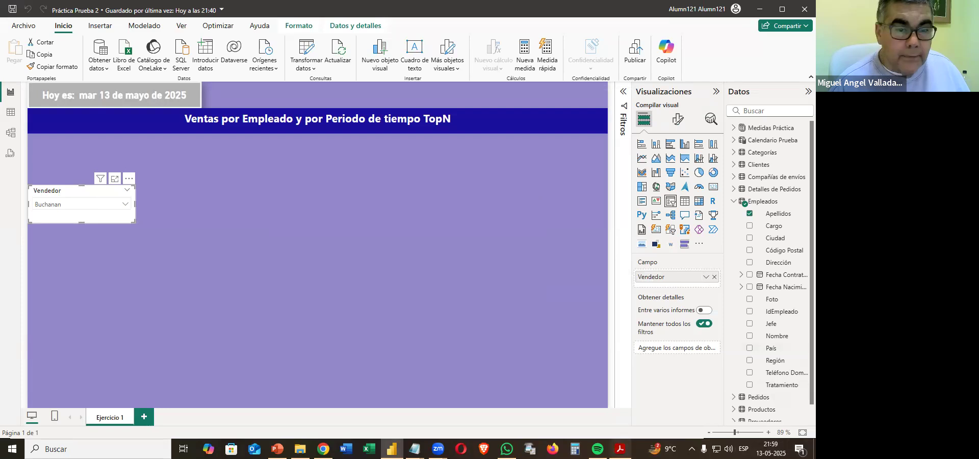
# Move the Vendedor slicer up beneath the page title and widen it to match the date card's width, following the PDF sample.
pyautogui.click(620, 449)
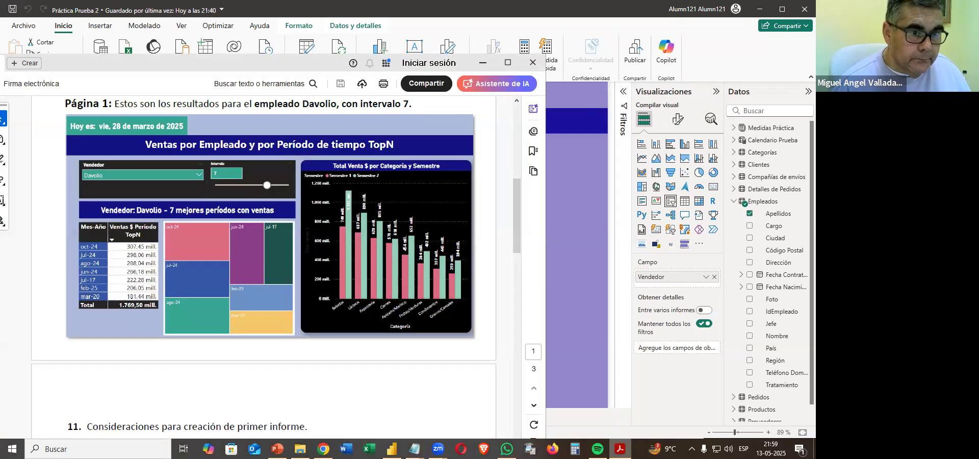
pyautogui.click(650, 420)
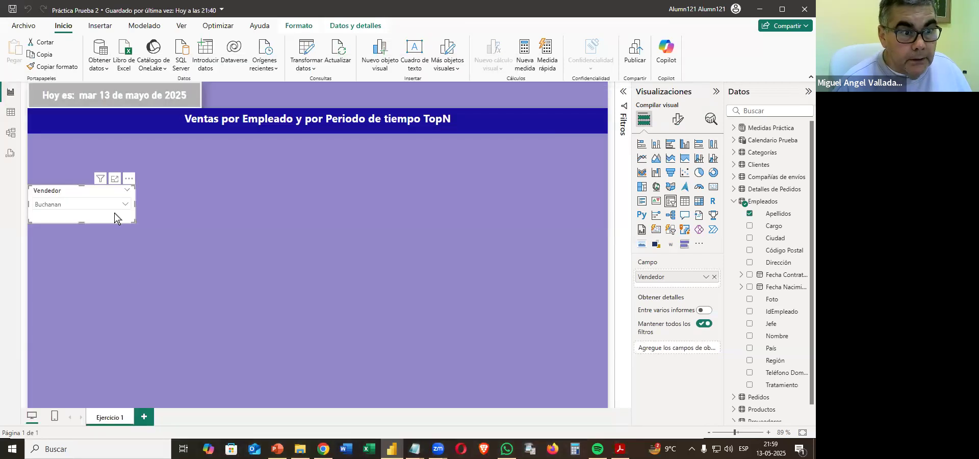
pyautogui.moveTo(104, 215); pyautogui.dragTo(198, 194)
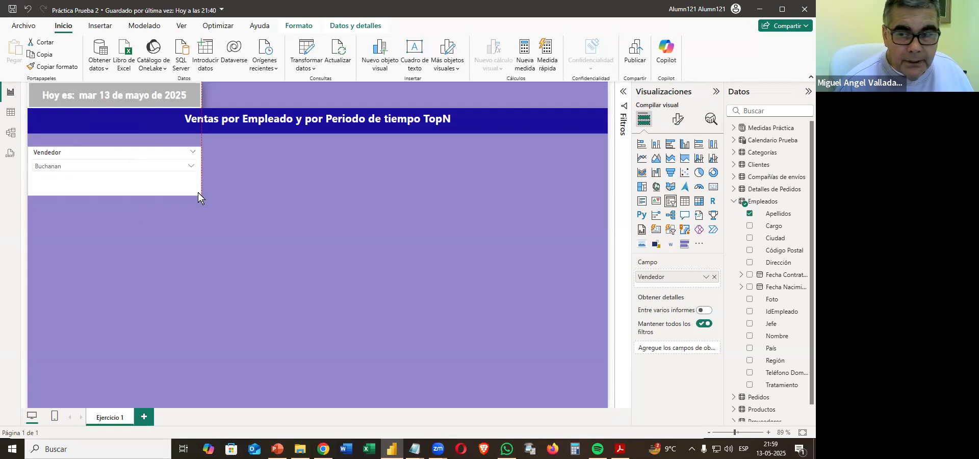
# Give the Vendedor slicer a custom dark brown background, #4C300E, checking the shade against the PDF sample.
pyautogui.click(678, 119)
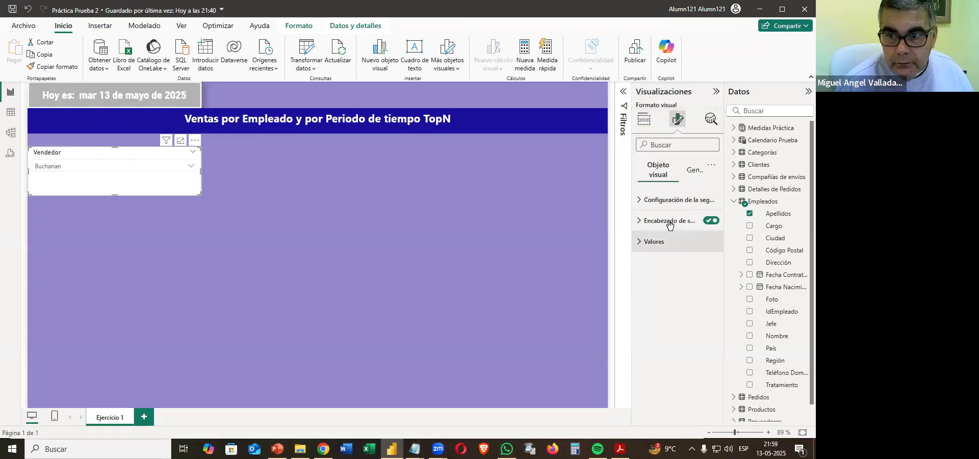
pyautogui.click(695, 171)
pyautogui.click(653, 243)
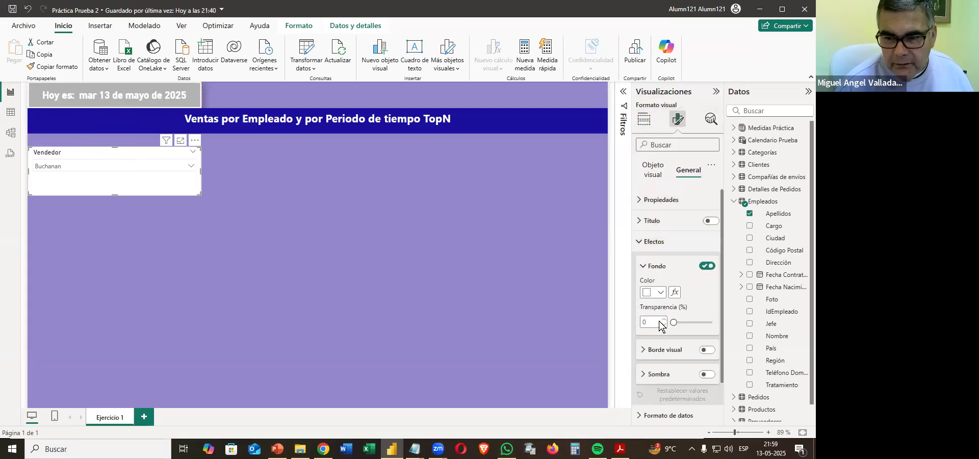
pyautogui.click(656, 290)
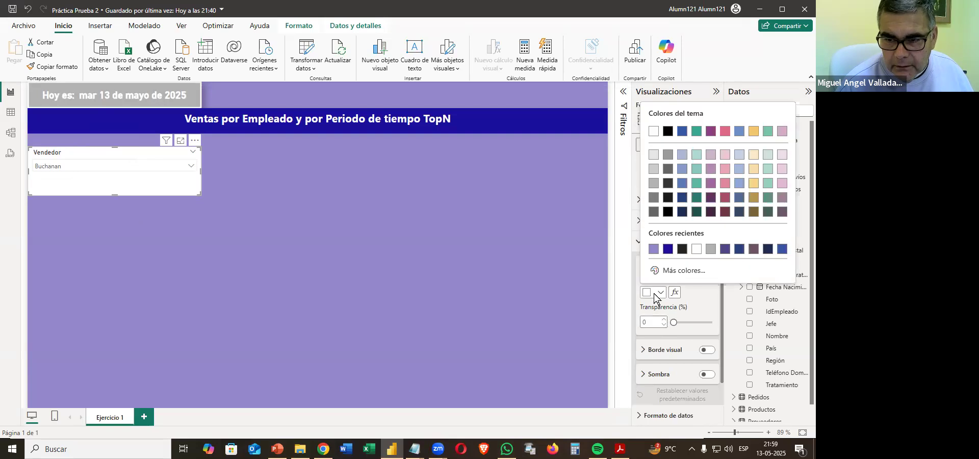
pyautogui.click(683, 271)
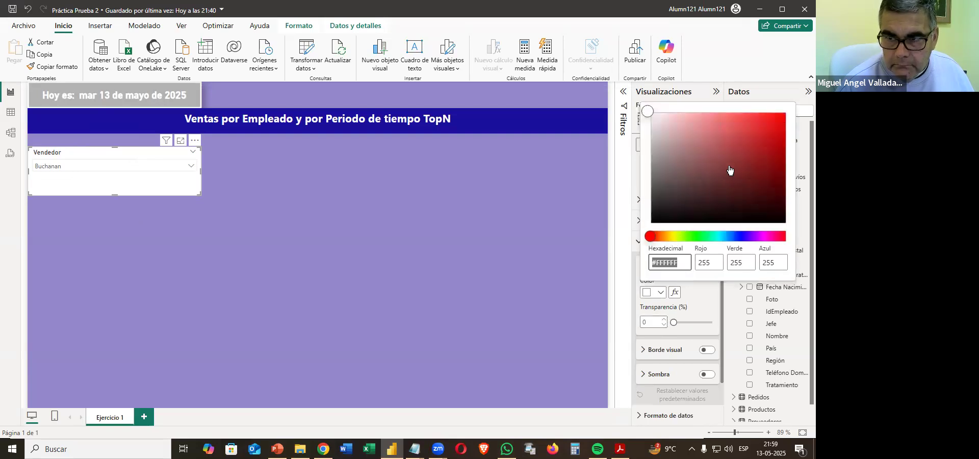
pyautogui.click(735, 144)
pyautogui.click(710, 128)
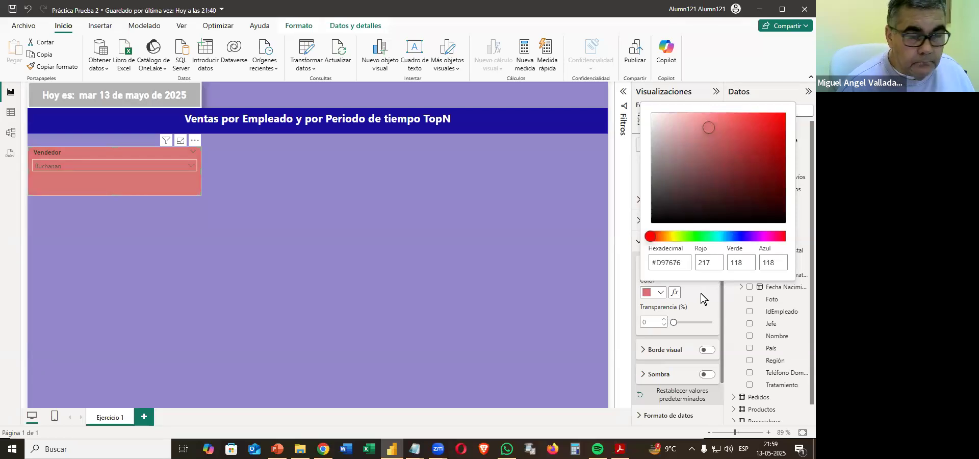
pyautogui.click(656, 236)
pyautogui.click(710, 146)
pyautogui.click(728, 148)
pyautogui.click(751, 144)
pyautogui.click(765, 164)
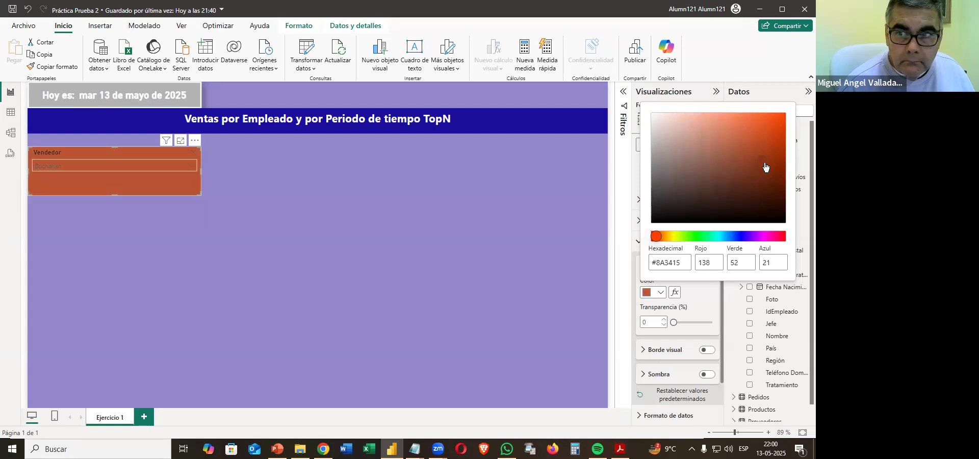
pyautogui.click(740, 164)
pyautogui.click(739, 161)
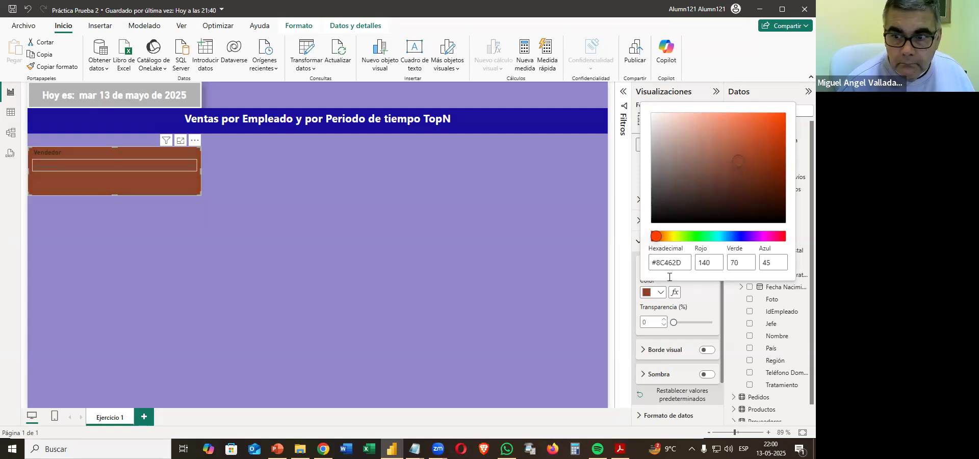
pyautogui.moveTo(663, 238); pyautogui.dragTo(664, 238)
pyautogui.click(696, 179)
pyautogui.click(729, 157)
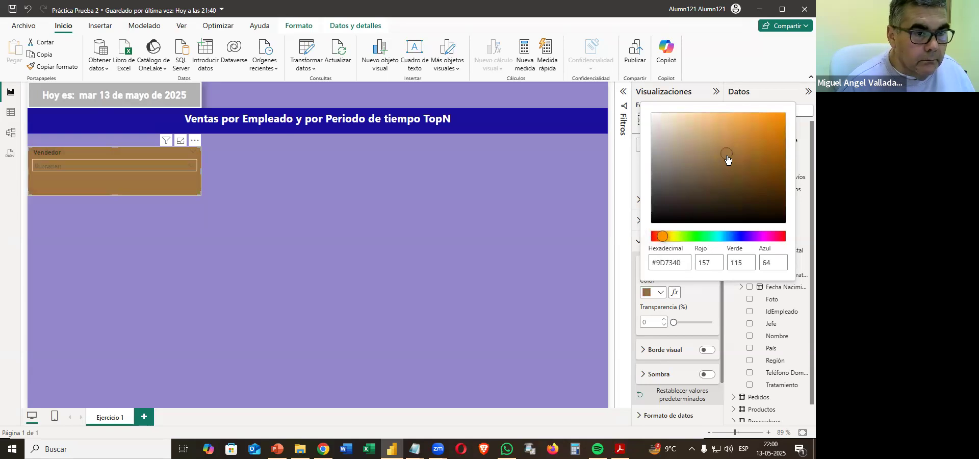
pyautogui.click(764, 175)
pyautogui.moveTo(745, 182); pyautogui.dragTo(735, 158)
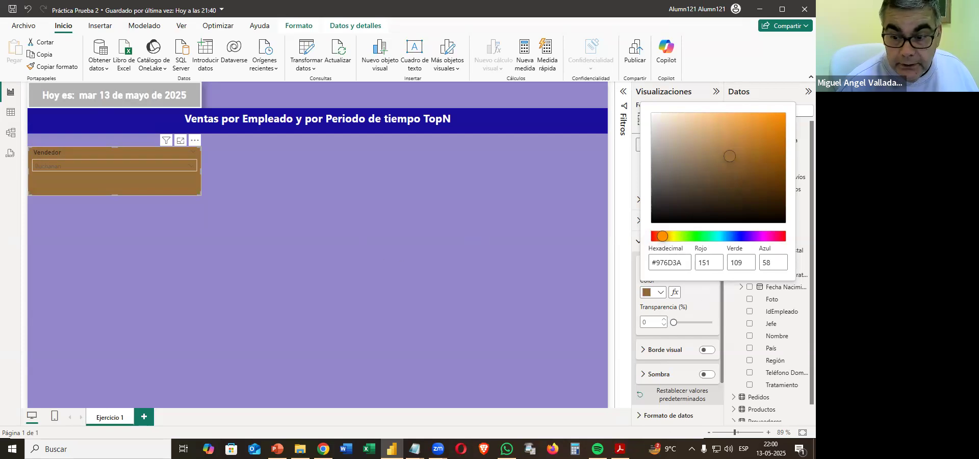
pyautogui.click(620, 449)
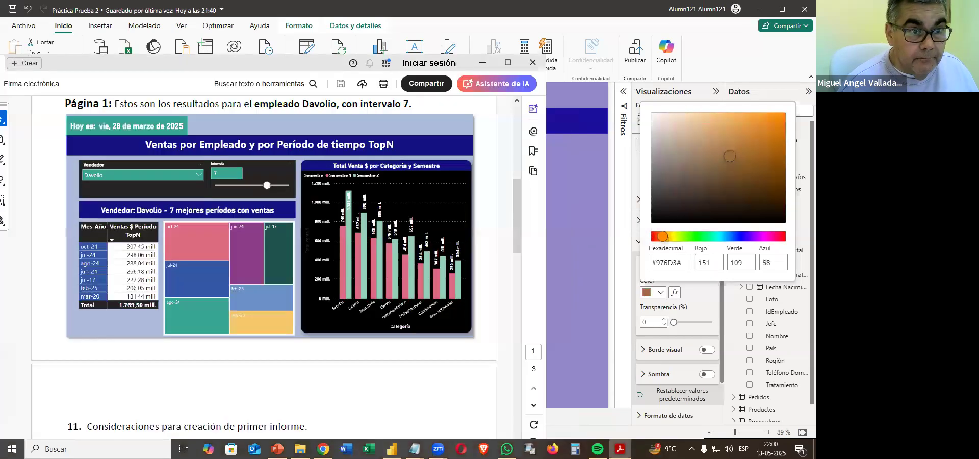
pyautogui.click(620, 449)
pyautogui.click(758, 205)
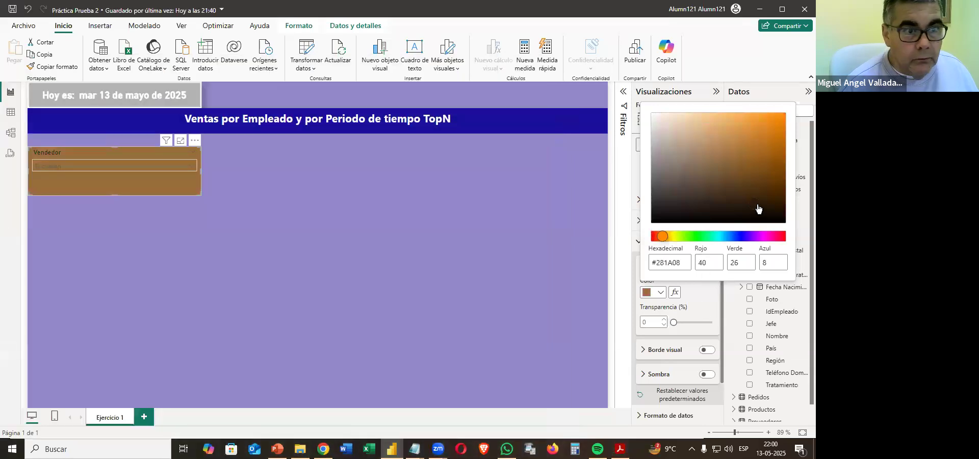
pyautogui.click(760, 191)
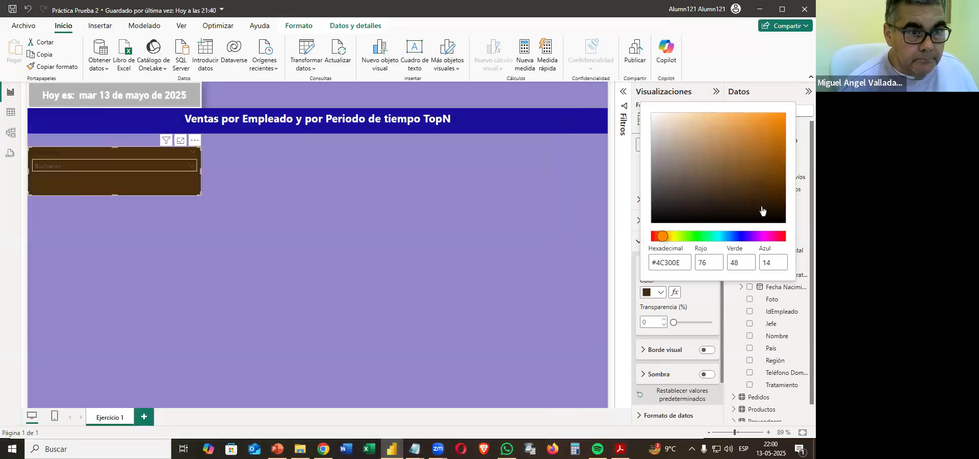
pyautogui.click(701, 299)
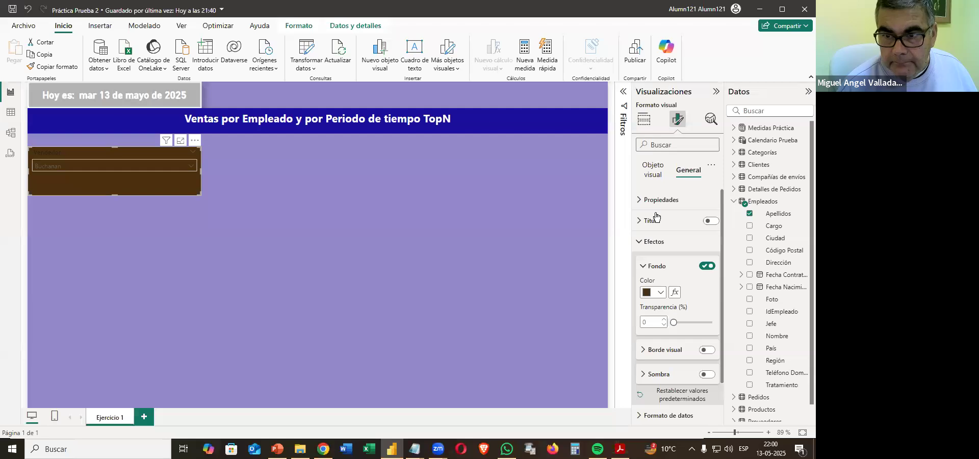
# Set the font colour of the Vendedor slicer's header text to white.
pyautogui.click(652, 175)
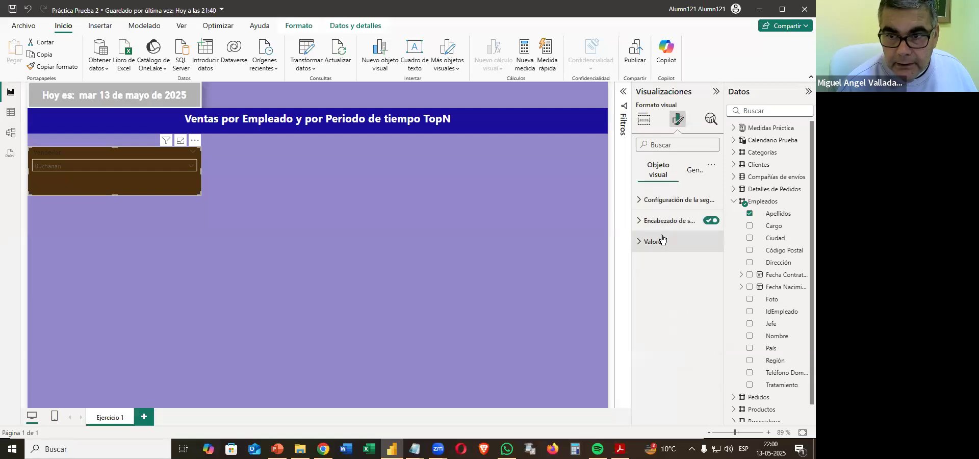
pyautogui.click(642, 225)
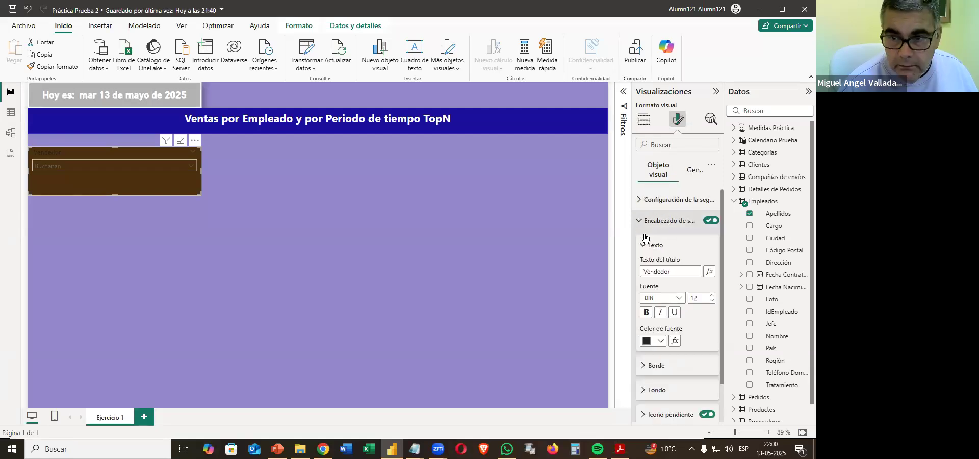
pyautogui.click(646, 342)
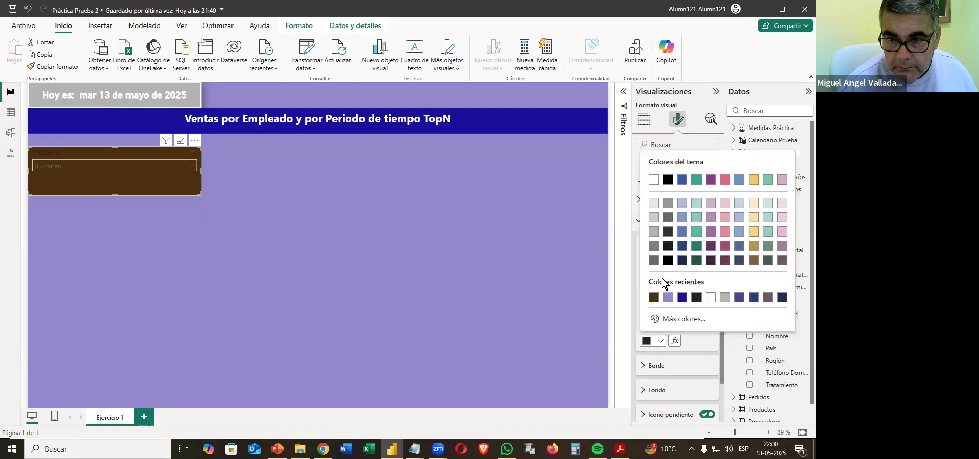
pyautogui.click(648, 181)
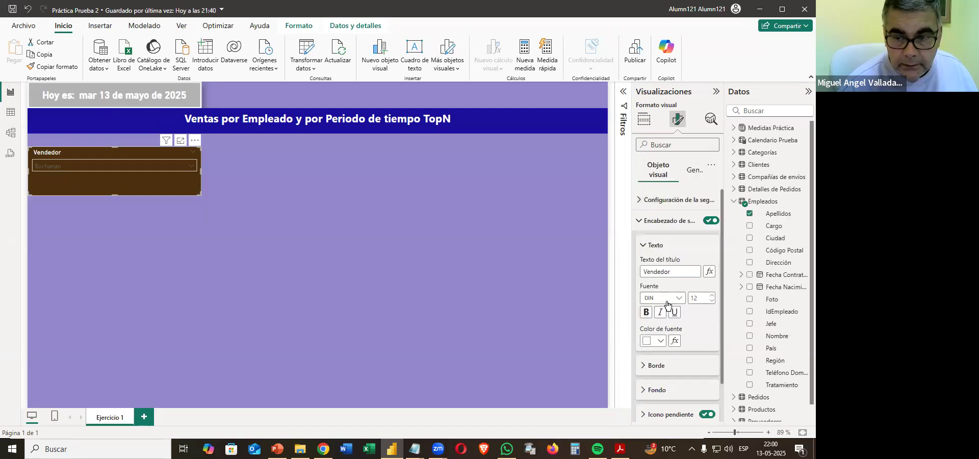
pyautogui.click(658, 220)
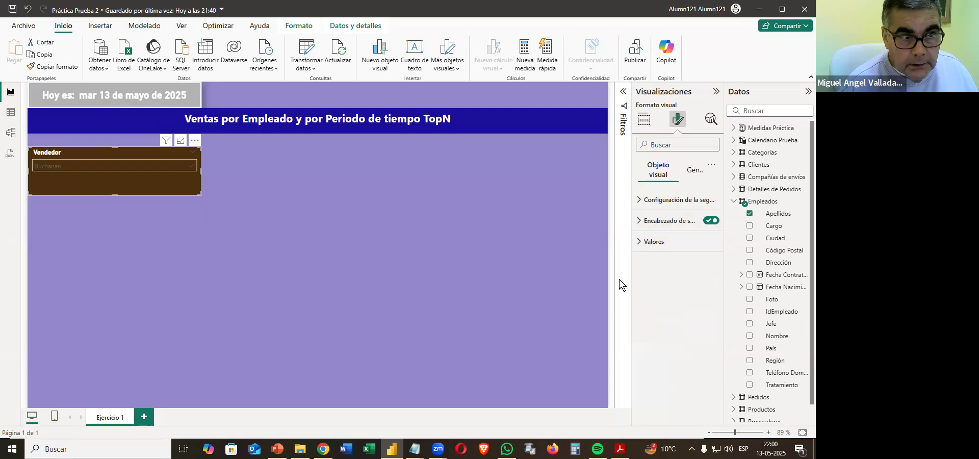
# Set the background of the Vendedor slicer's values to white and compare it with the PDF sample.
pyautogui.click(654, 242)
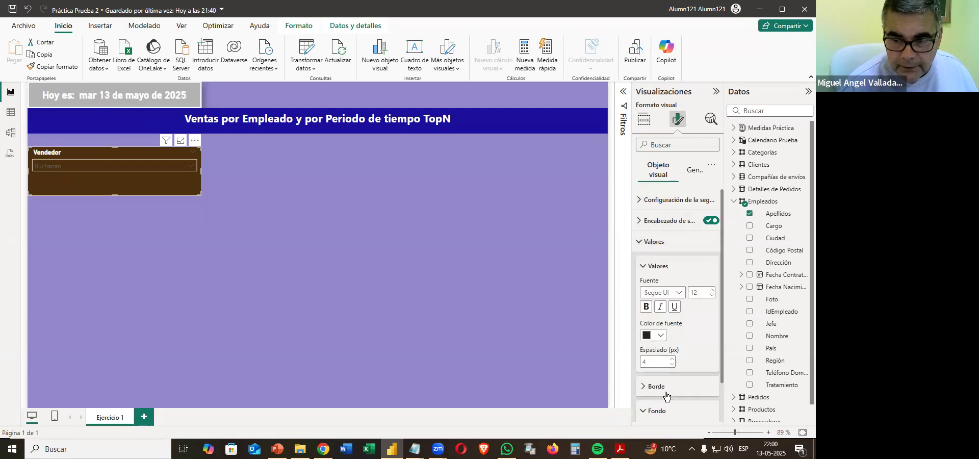
pyautogui.click(657, 410)
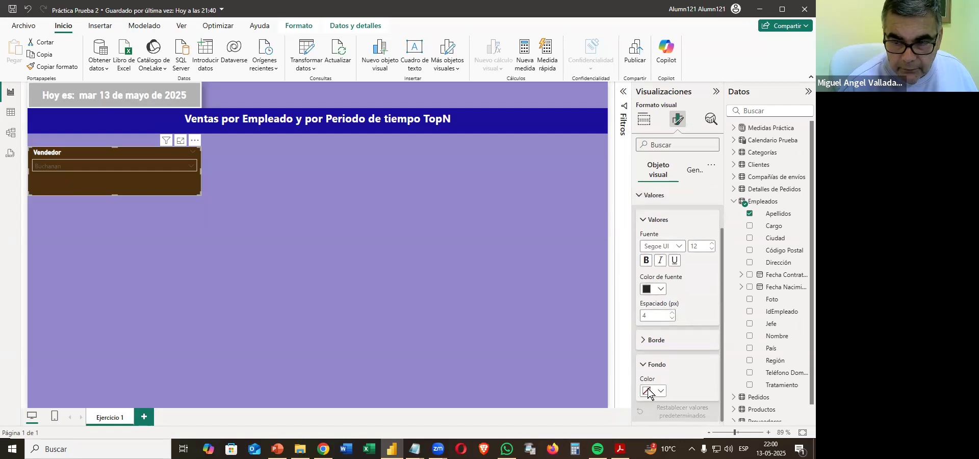
pyautogui.click(647, 391)
pyautogui.click(652, 348)
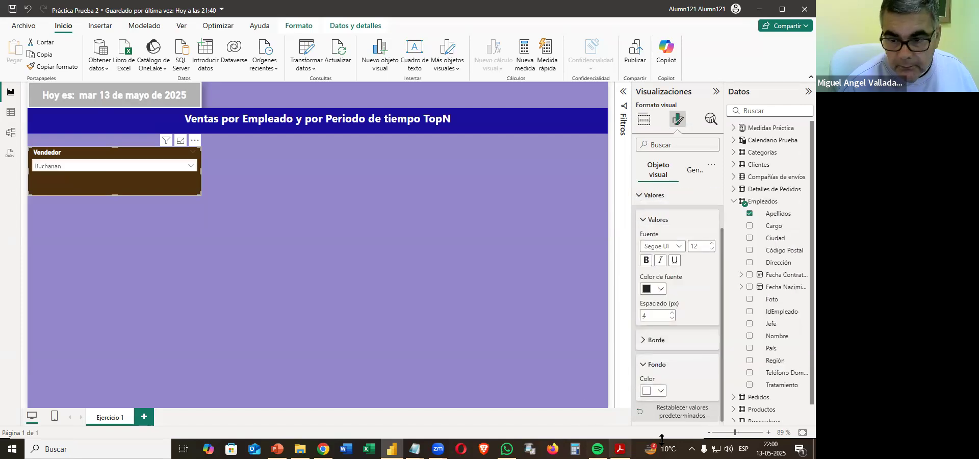
pyautogui.click(621, 449)
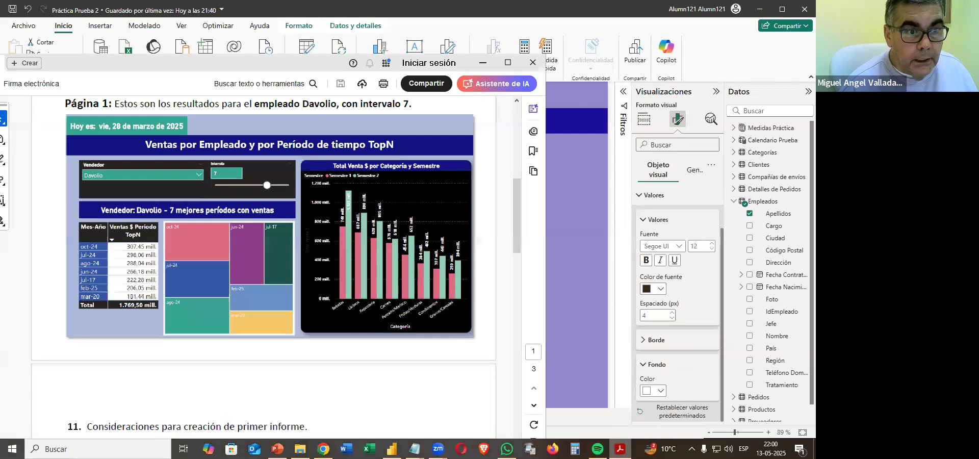
# Give the Vendedor slicer's values a white font on a medium gray background and reduce the slicer's height slightly.
pyautogui.click(661, 372)
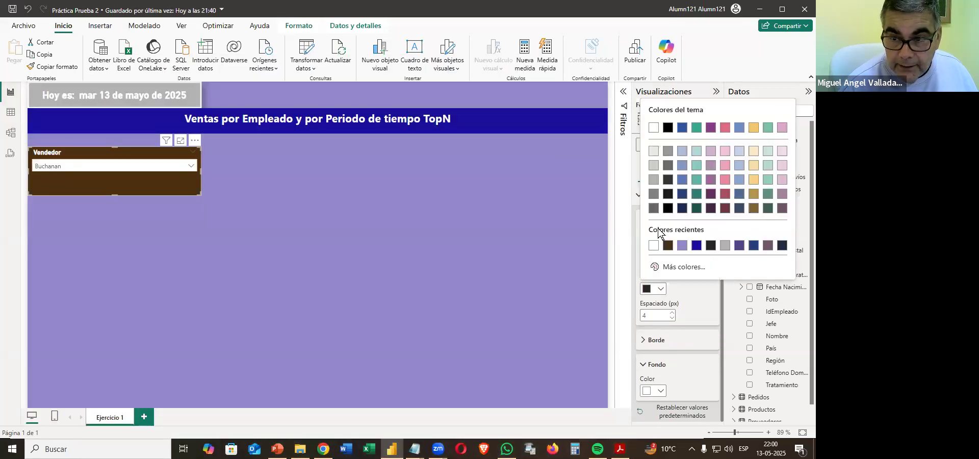
pyautogui.click(653, 127)
pyautogui.click(650, 391)
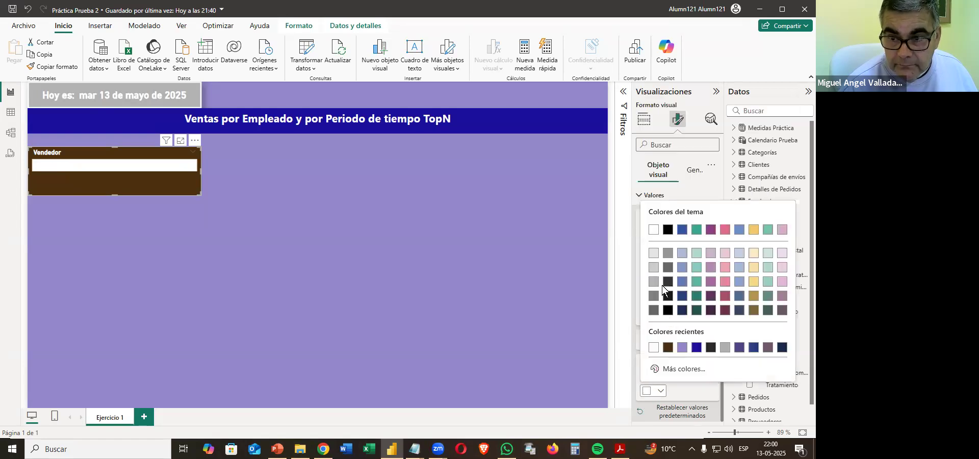
pyautogui.click(654, 280)
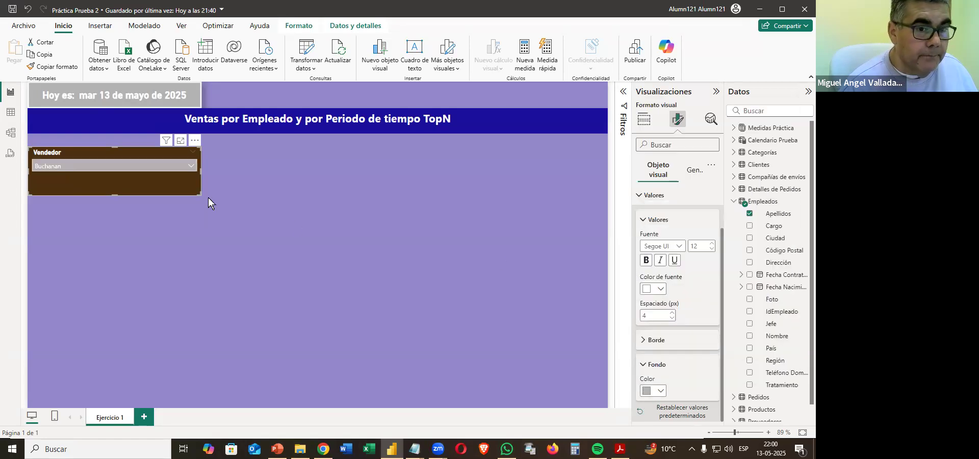
pyautogui.moveTo(202, 184); pyautogui.dragTo(202, 186)
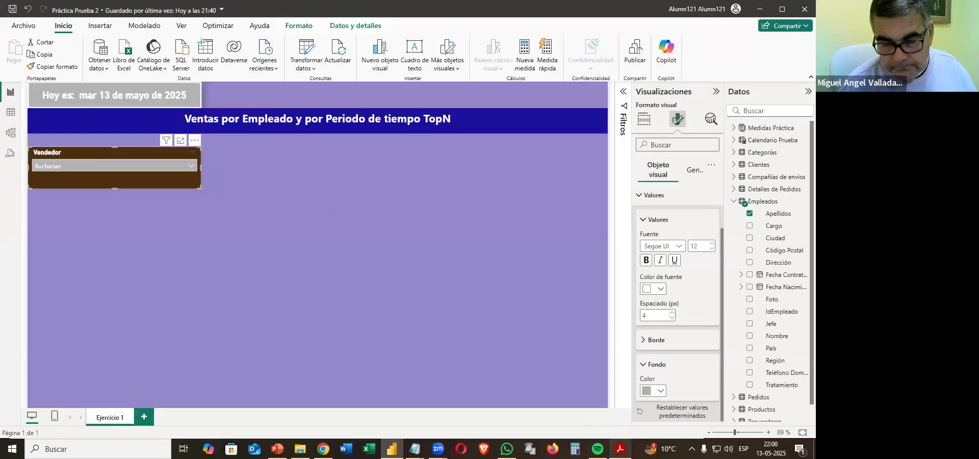
# Read item 11.6 in the PDF for the numeric parameter's required name, minimum and maximum.
pyautogui.click(621, 449)
pyautogui.scroll(-5, 409, 300)
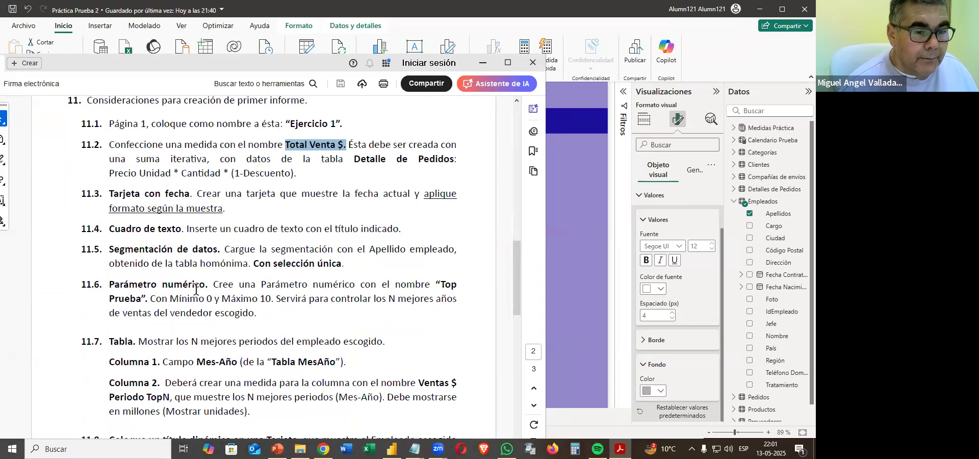
pyautogui.moveTo(442, 280); pyautogui.dragTo(140, 301)
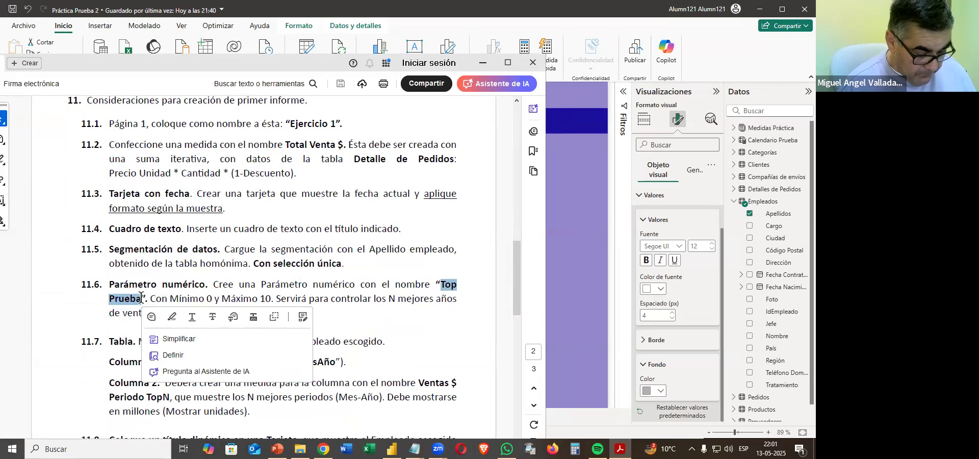
pyautogui.click(307, 299)
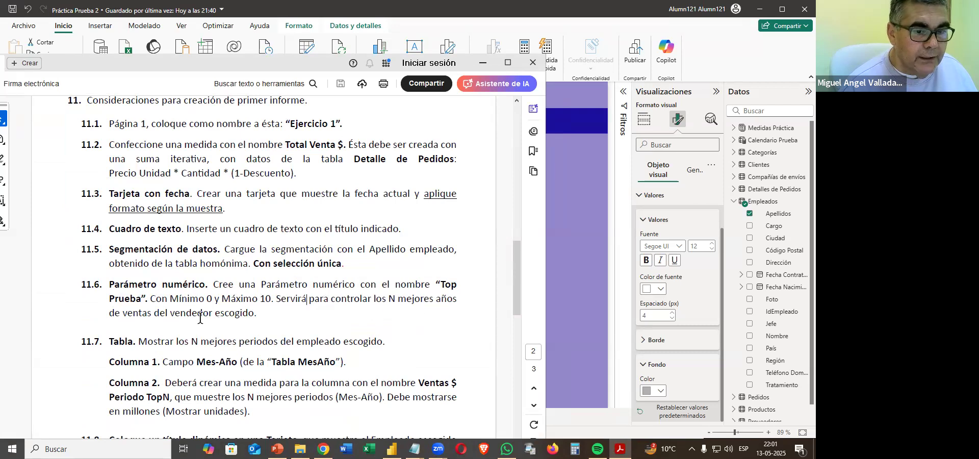
pyautogui.click(483, 65)
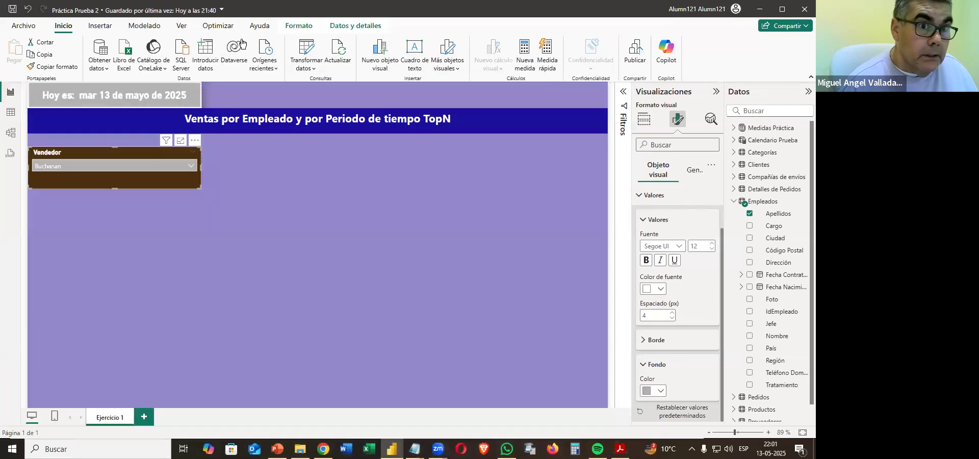
# Create a whole-number numeric range parameter named Top Prueba with minimum 0, maximum 10 and increment 1, adding its slicer to the page.
pyautogui.click(151, 29)
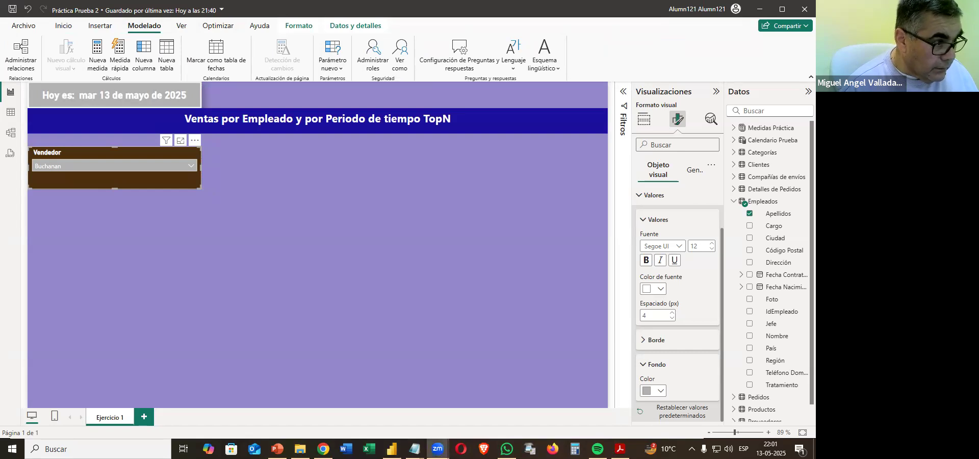
pyautogui.click(283, 368)
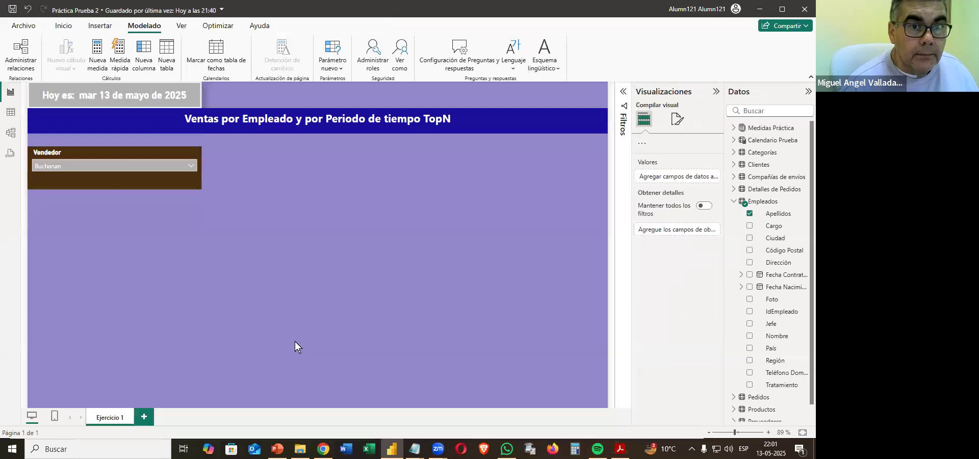
pyautogui.click(341, 73)
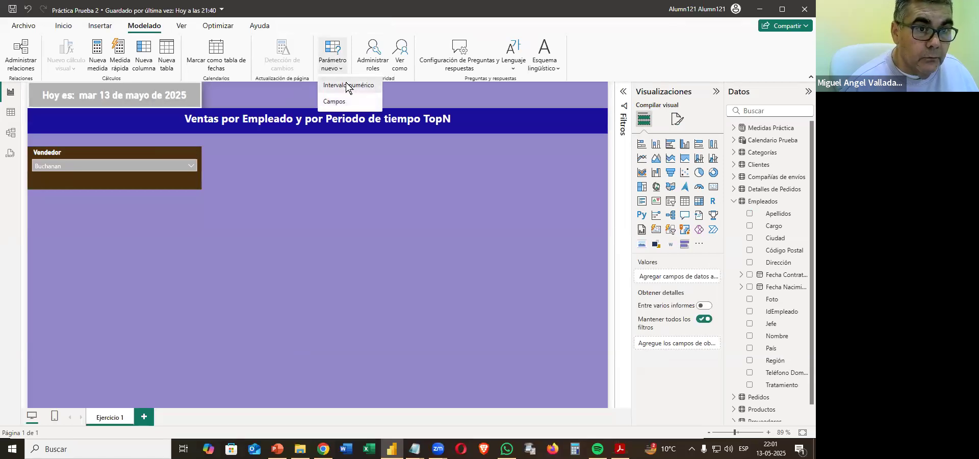
pyautogui.click(346, 85)
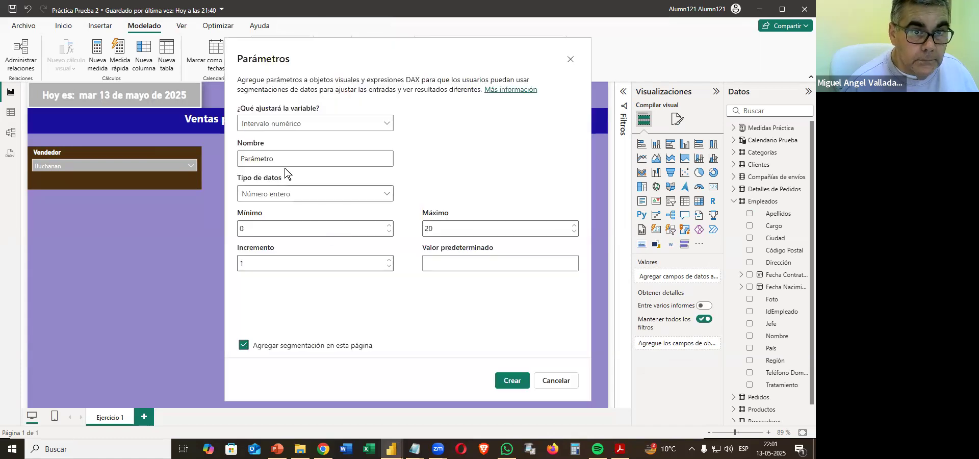
pyautogui.moveTo(293, 159); pyautogui.dragTo(206, 162)
pyautogui.write('Top Prueba')
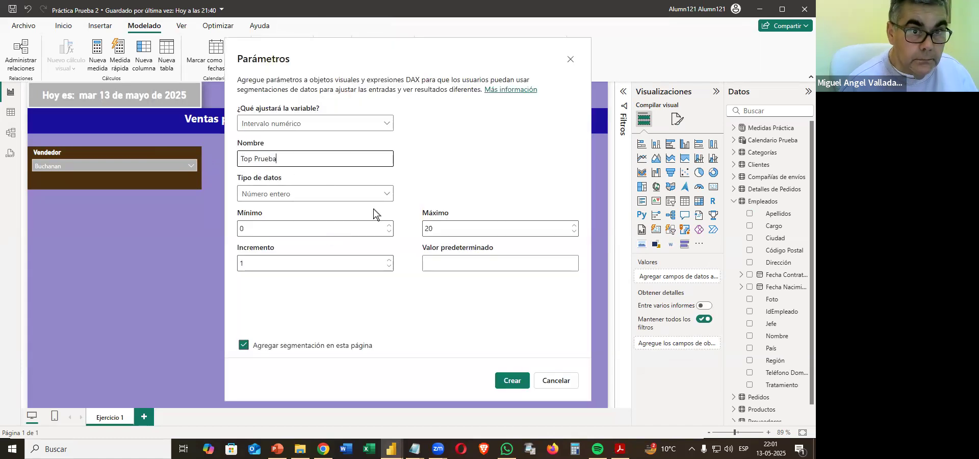
pyautogui.click(620, 449)
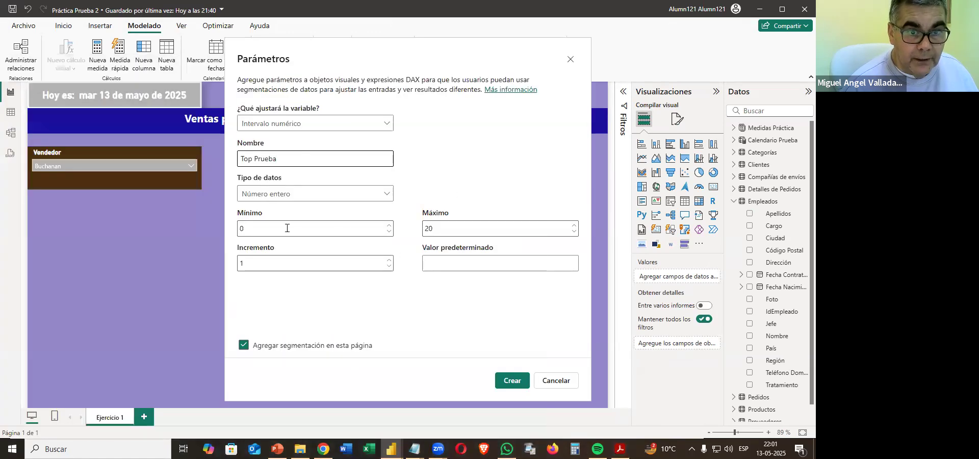
pyautogui.moveTo(439, 229); pyautogui.dragTo(406, 228)
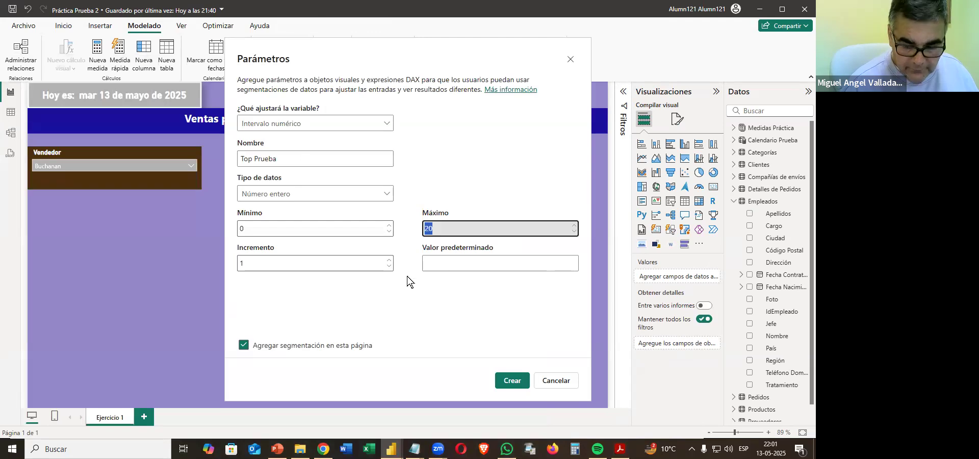
pyautogui.write('10')
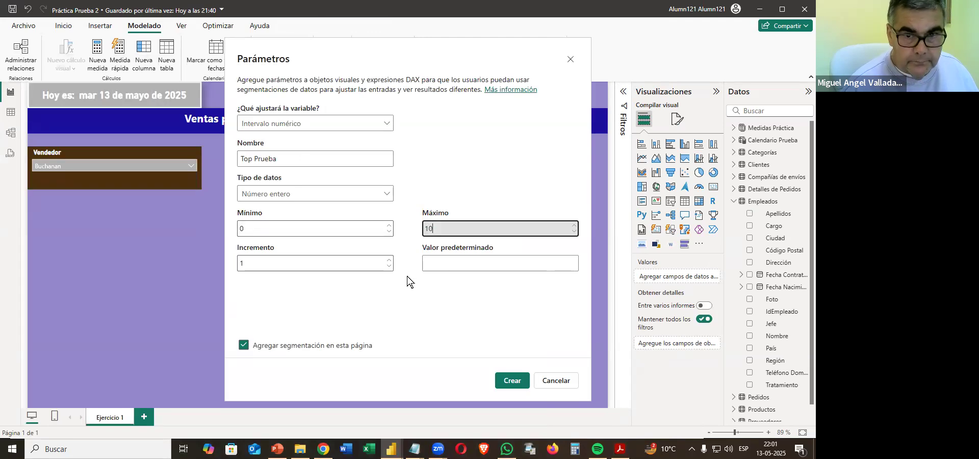
pyautogui.click(521, 384)
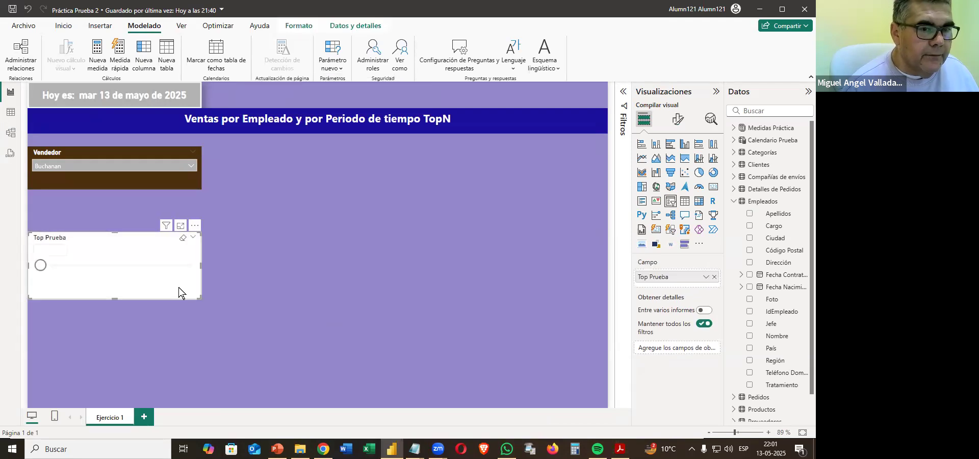
# Copy the Vendedor slicer's format onto the Top Prueba slicer.
pyautogui.click(116, 181)
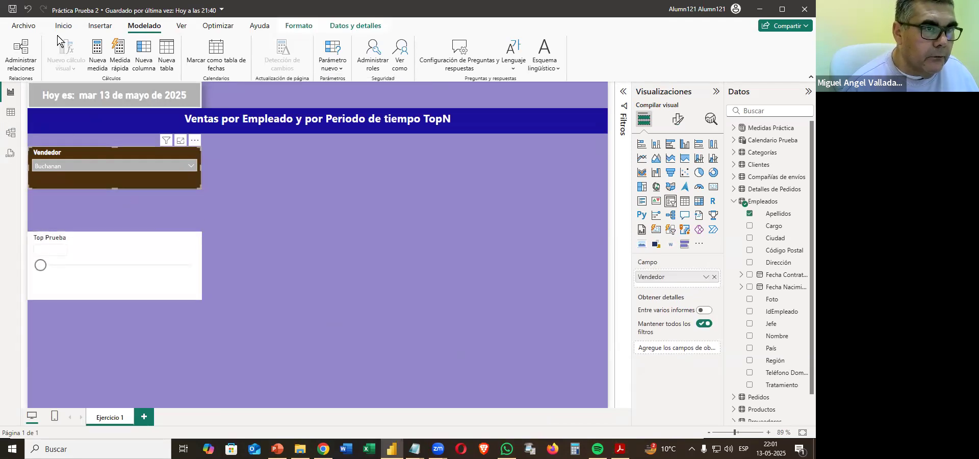
pyautogui.click(63, 25)
pyautogui.click(47, 67)
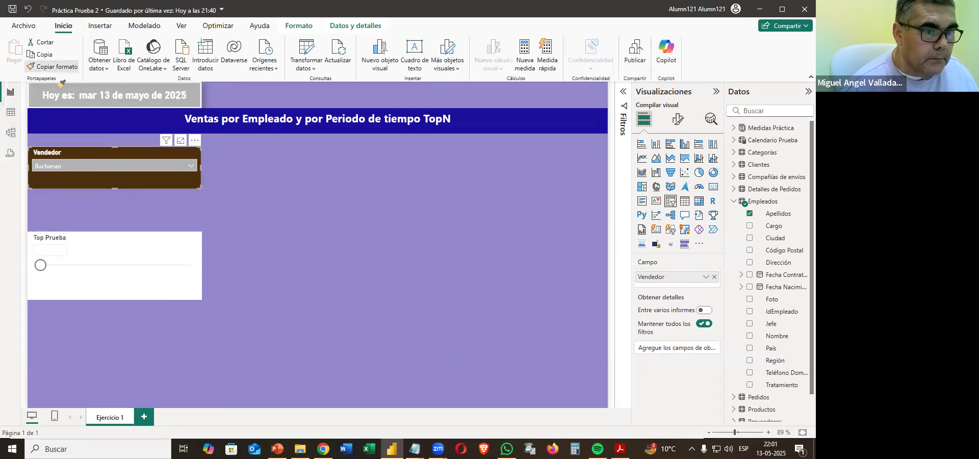
pyautogui.click(118, 291)
# Resize and move the Top Prueba slicer directly beside the Vendedor slicer, and extend the Vendedor slicer's height to match it.
pyautogui.moveTo(199, 299); pyautogui.dragTo(335, 189)
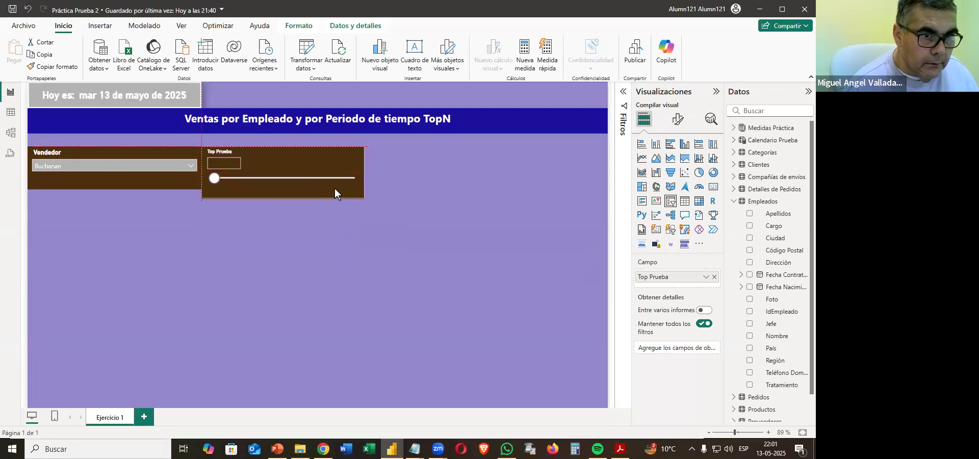
pyautogui.click(113, 187)
pyautogui.moveTo(116, 190); pyautogui.dragTo(116, 197)
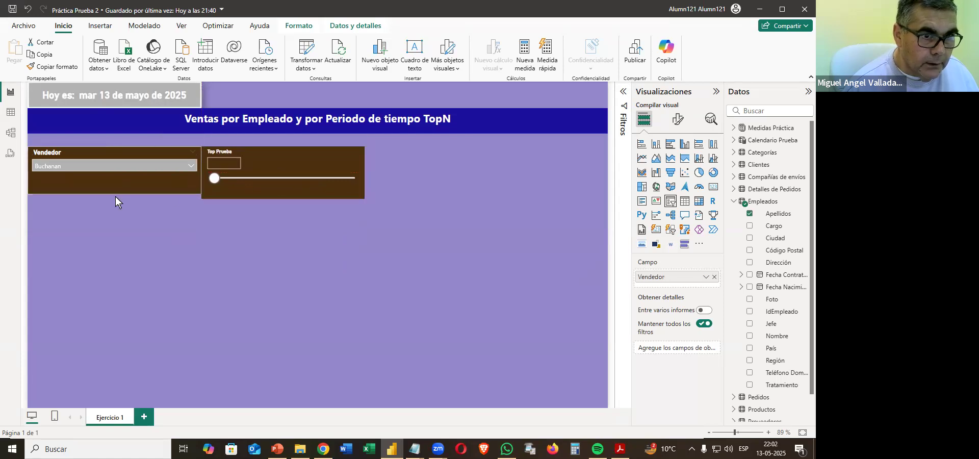
pyautogui.click(359, 256)
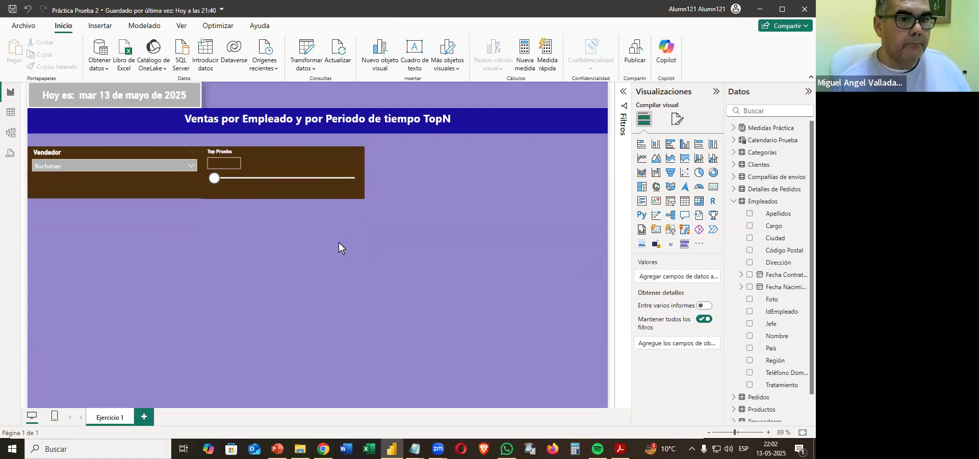
# Give the Top Prueba slicer's value box a white background and set the slicer to 0.
pyautogui.click(249, 171)
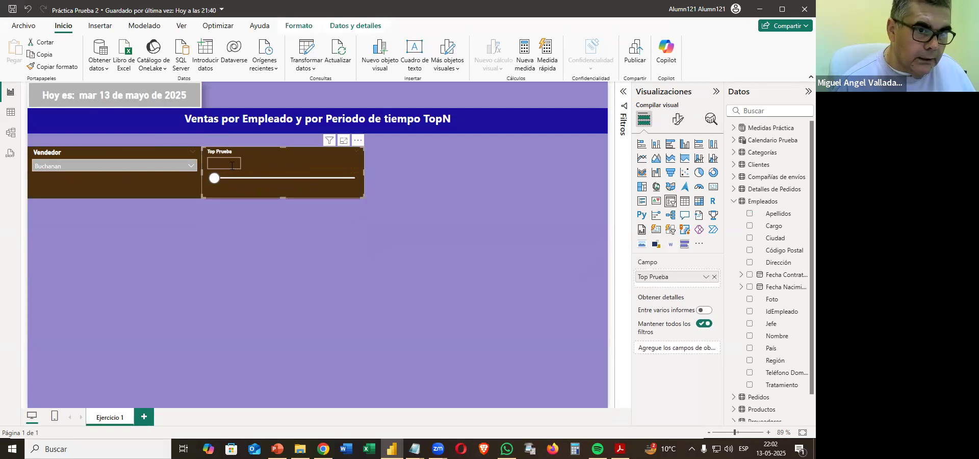
pyautogui.click(678, 119)
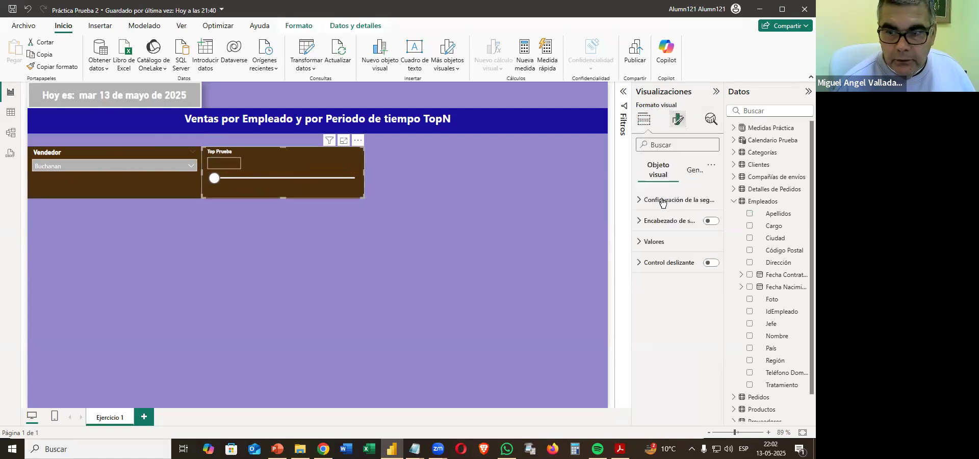
pyautogui.click(653, 242)
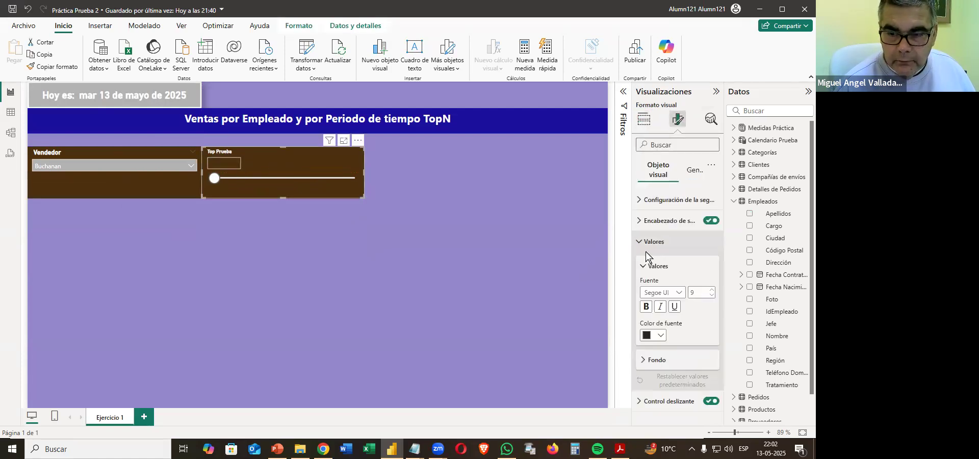
pyautogui.click(659, 359)
pyautogui.click(657, 388)
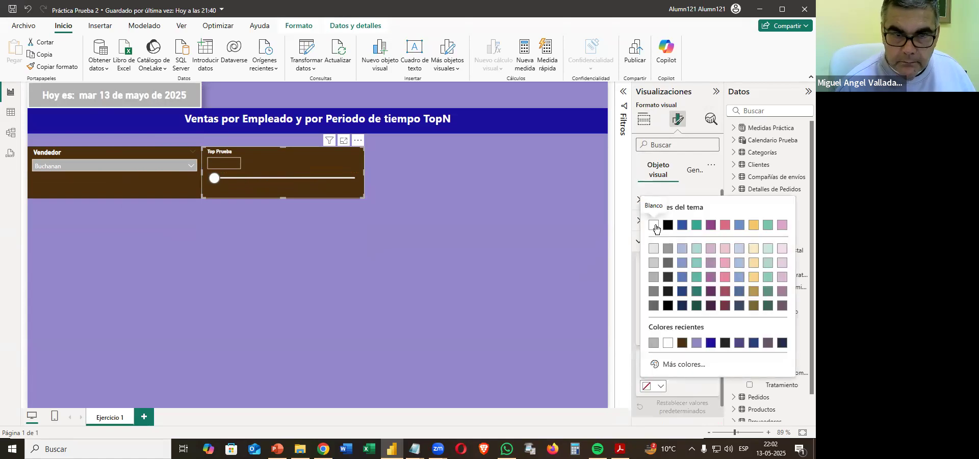
pyautogui.click(660, 224)
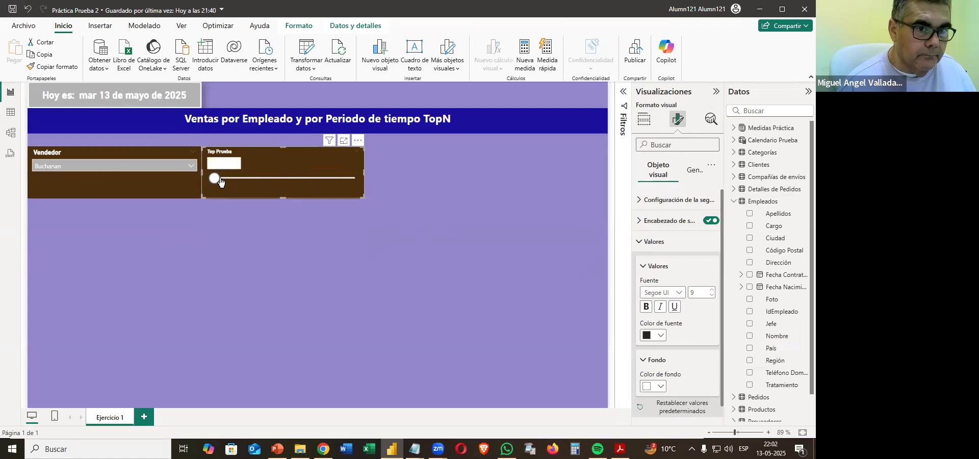
pyautogui.moveTo(234, 176); pyautogui.dragTo(214, 178)
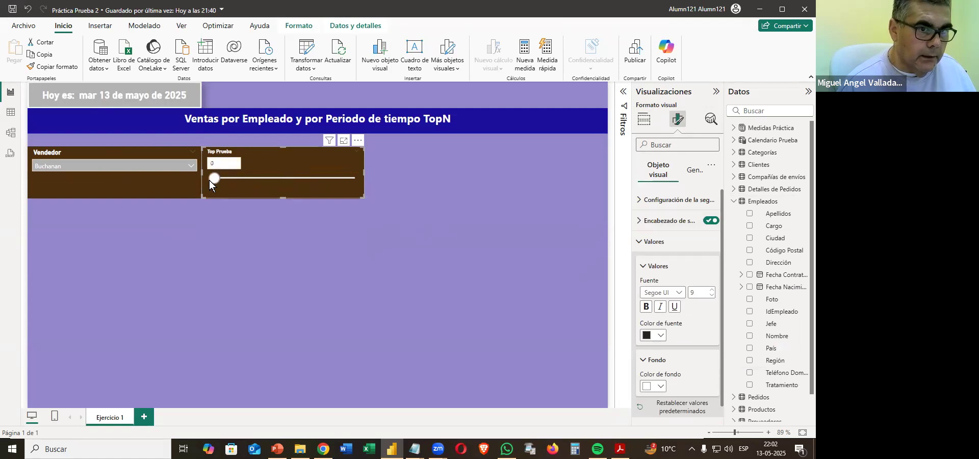
pyautogui.click(359, 249)
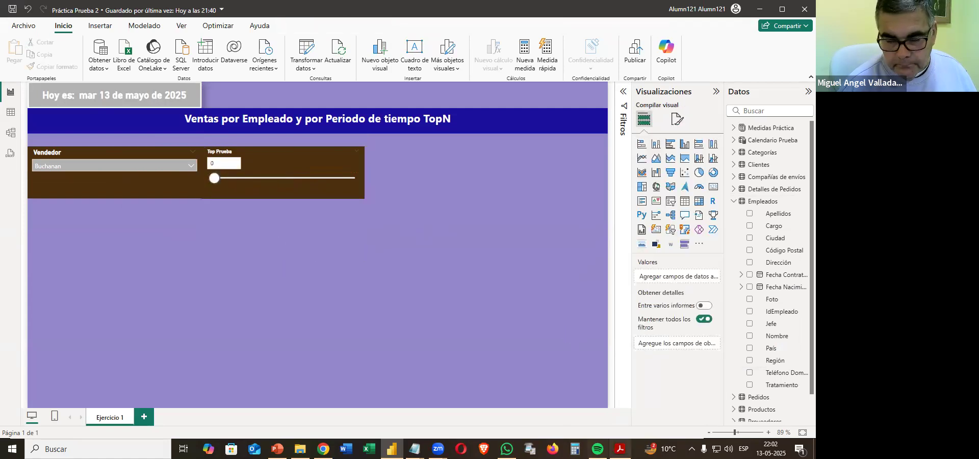
# Check item 11.7 in the PDF, then insert a table visual and enlarge it directly below the Vendedor slicer.
pyautogui.hotkey('alt', 'Tab')
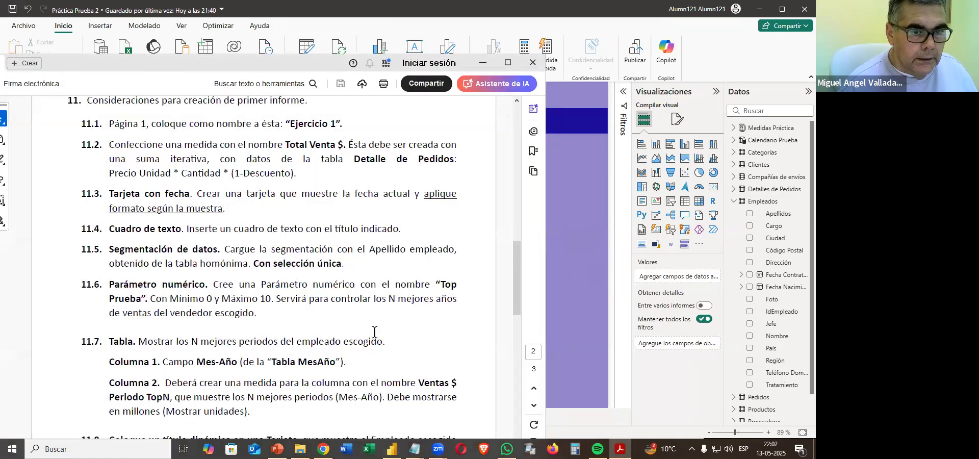
pyautogui.scroll(-3, 306, 317)
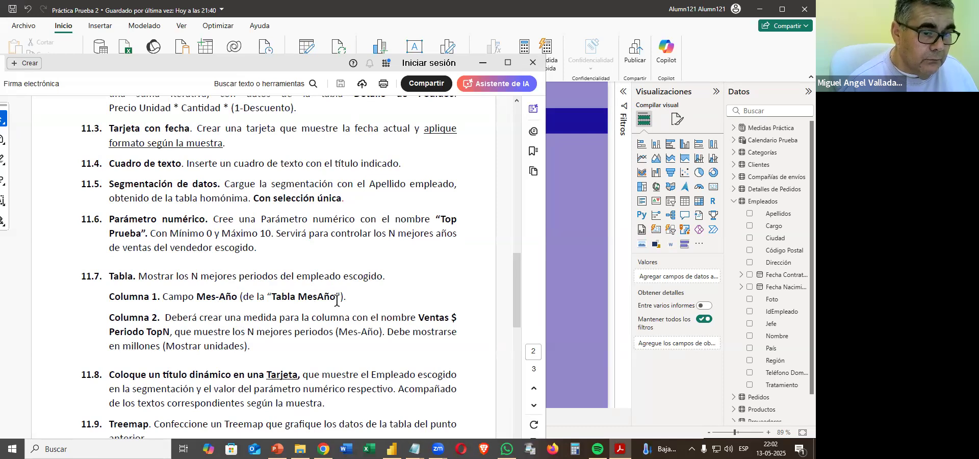
pyautogui.click(565, 304)
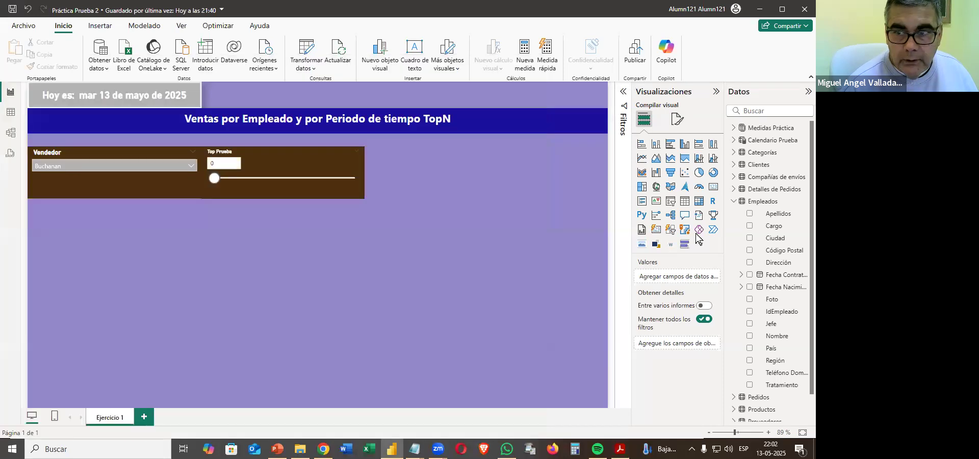
pyautogui.click(684, 202)
pyautogui.moveTo(117, 267); pyautogui.dragTo(124, 245)
pyautogui.moveTo(201, 275); pyautogui.dragTo(221, 380)
# Compare with the PDF sample, then move the table to the page's lower edge and shrink it to a narrower, shorter block.
pyautogui.click(620, 449)
pyautogui.scroll(10, 355, 353)
pyautogui.scroll(-3, 356, 353)
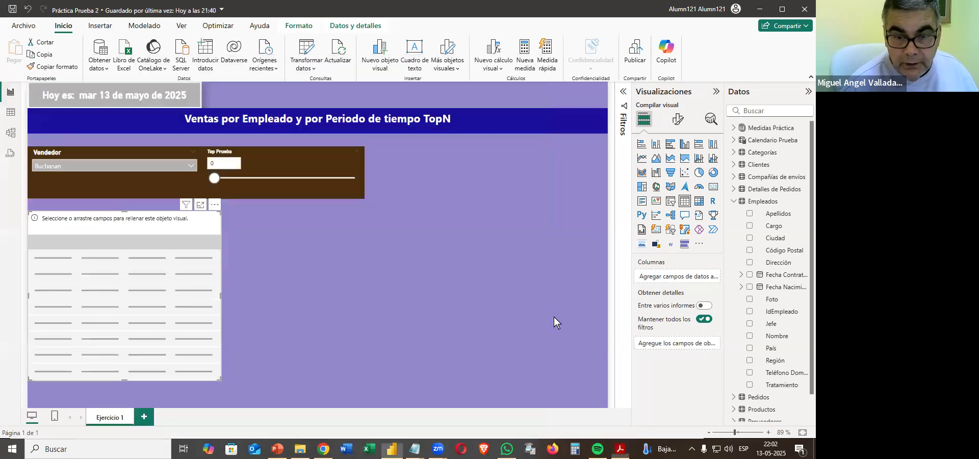
pyautogui.click(568, 316)
pyautogui.moveTo(158, 280); pyautogui.dragTo(146, 319)
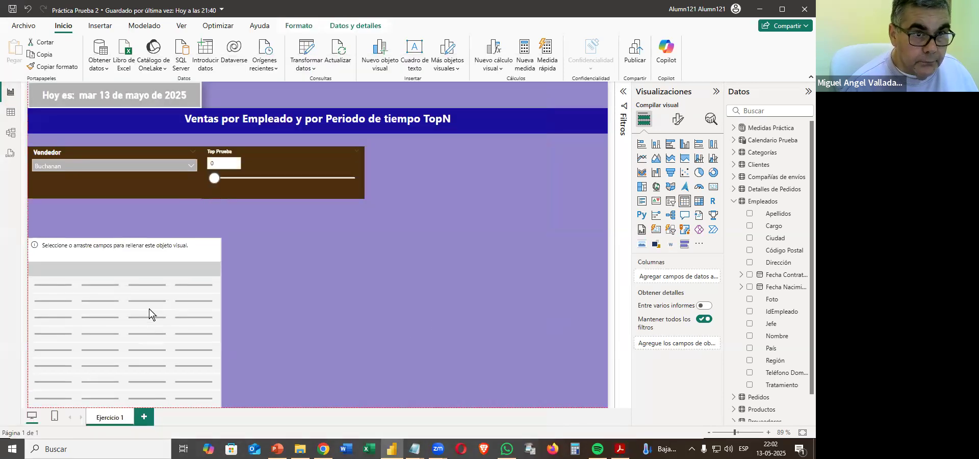
pyautogui.moveTo(220, 239); pyautogui.dragTo(183, 253)
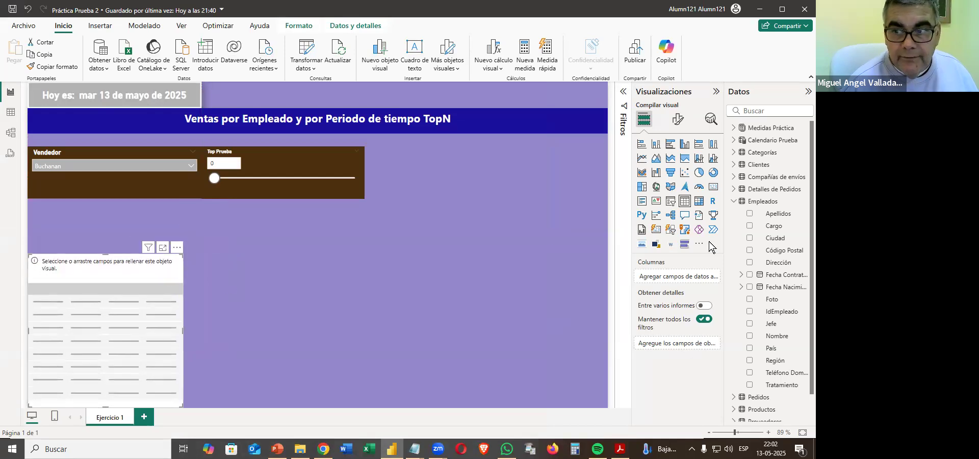
# Add the Mes-Año field from Tabla MesAño as the table's first column.
pyautogui.click(734, 201)
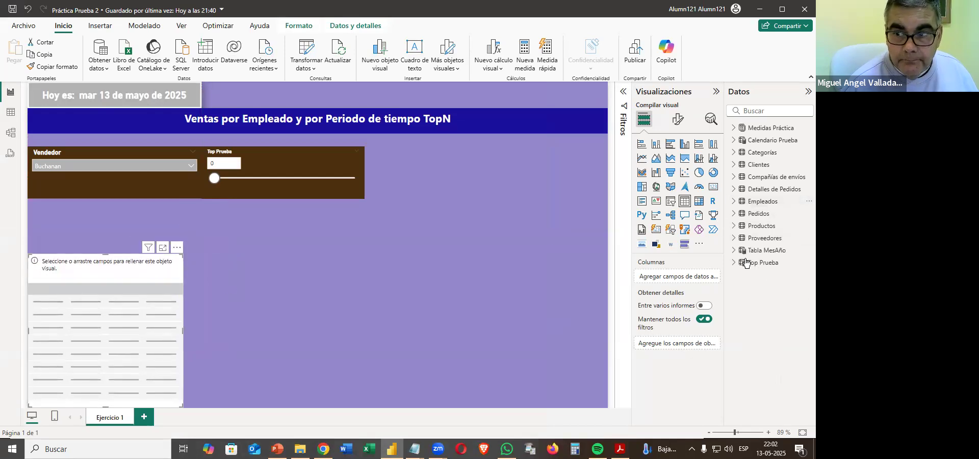
pyautogui.click(769, 250)
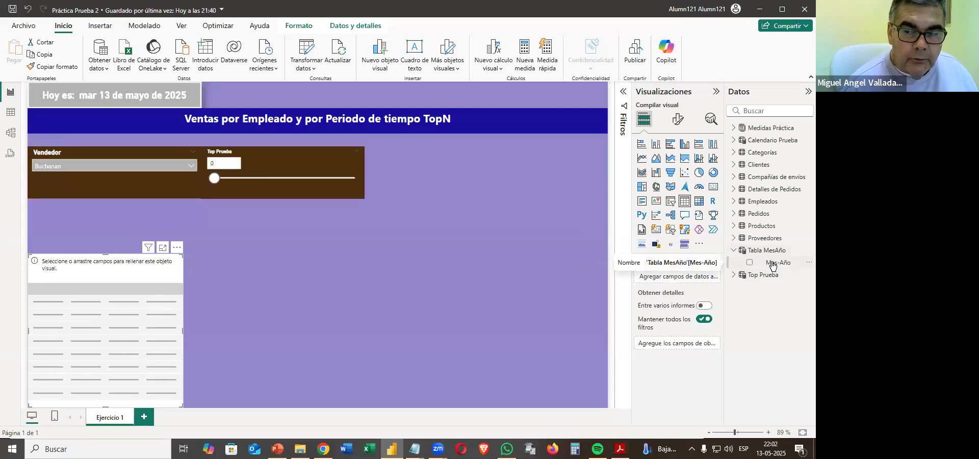
pyautogui.moveTo(773, 266); pyautogui.dragTo(98, 351)
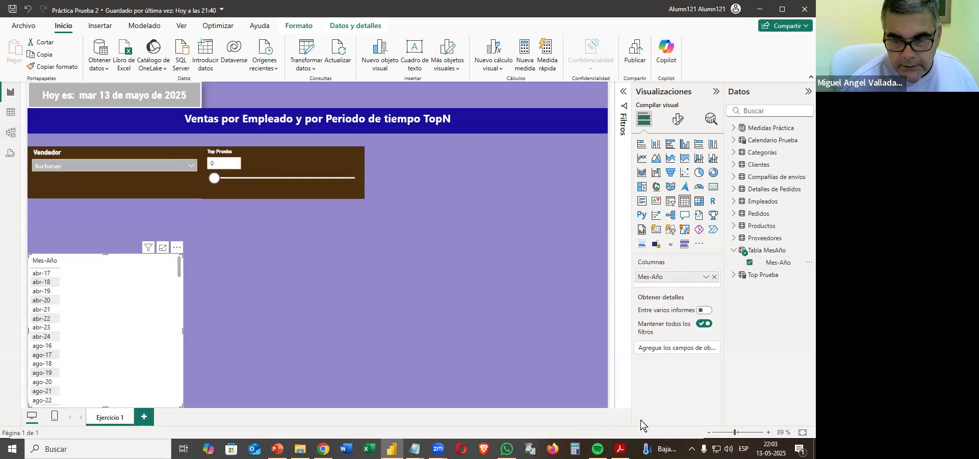
# Copy the measure name "Ventas $ Periodo TopN" from item 11.7 of the PDF and return to the Power BI report.
pyautogui.click(620, 449)
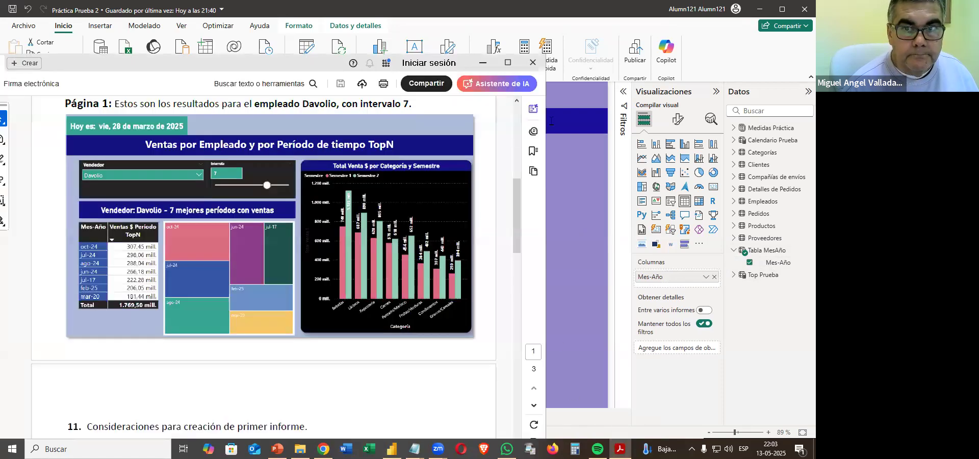
pyautogui.click(508, 62)
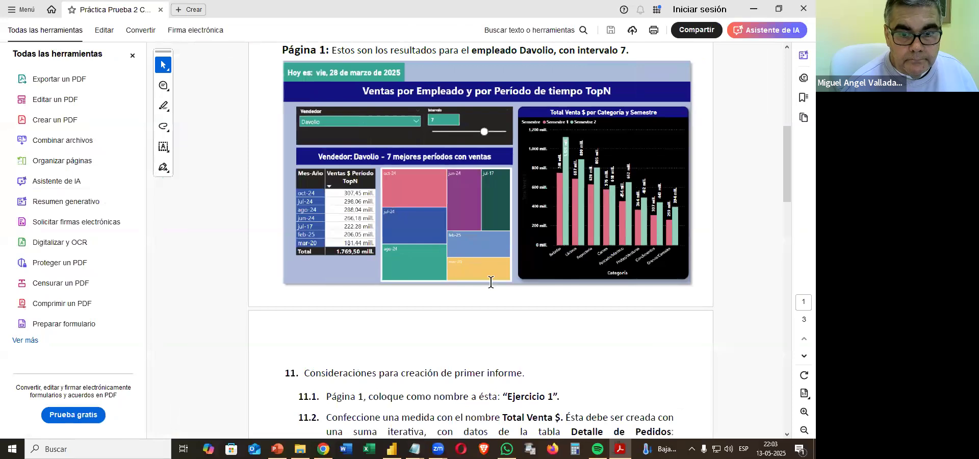
pyautogui.scroll(-5, 489, 282)
pyautogui.scroll(-2, 488, 282)
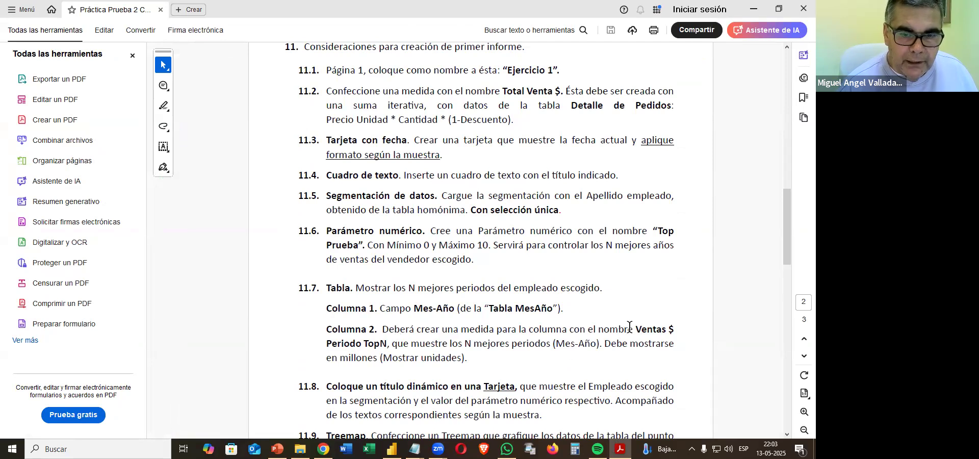
pyautogui.moveTo(628, 332); pyautogui.dragTo(386, 347)
pyautogui.hotkey('ctrl', 'c')
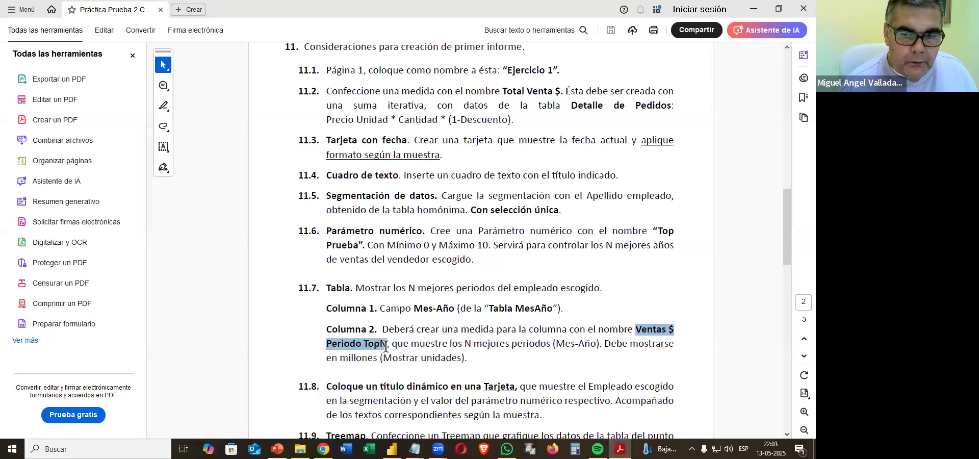
pyautogui.rightClick(386, 347)
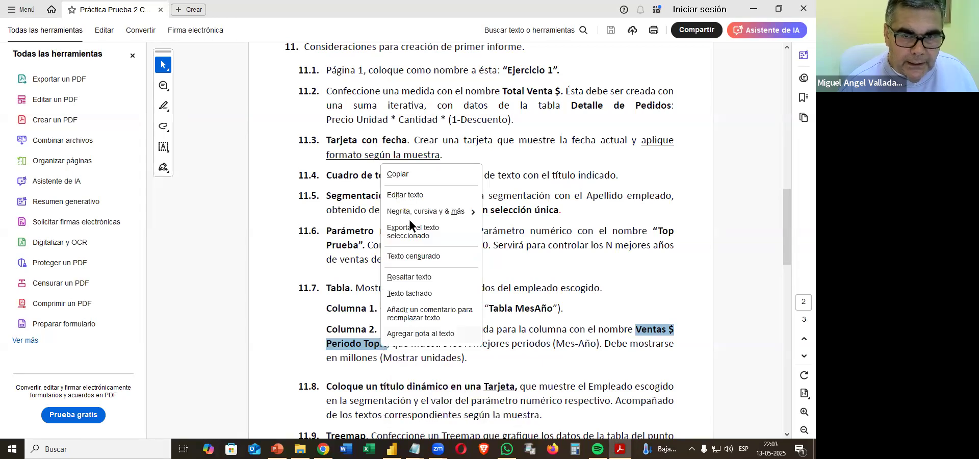
pyautogui.click(400, 177)
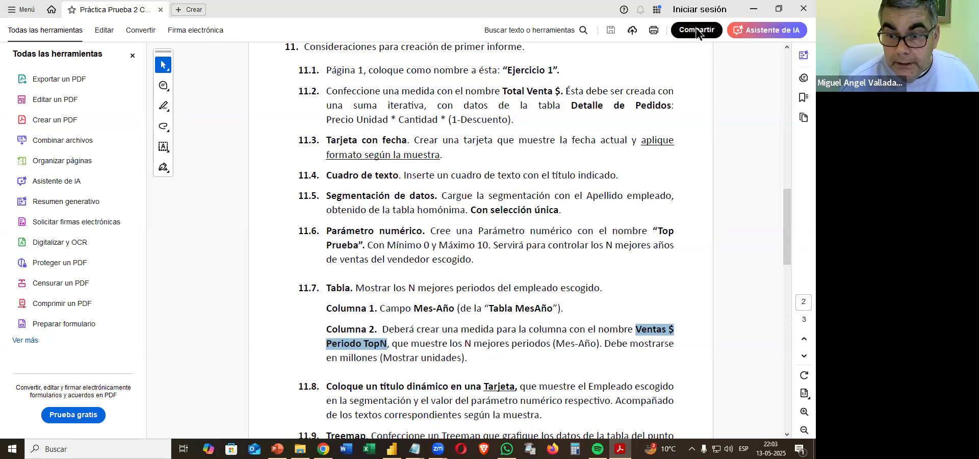
pyautogui.click(754, 11)
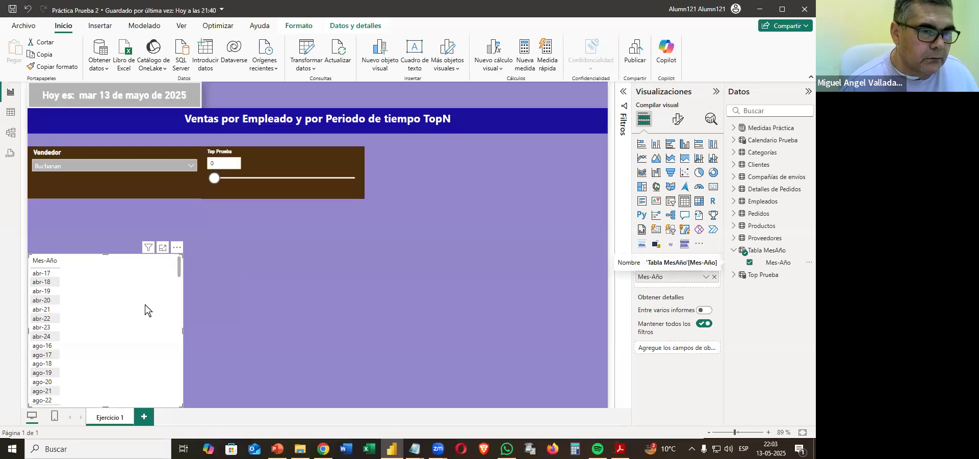
# Expand the Top Prueba parameter table to view its fields and set the Top Prueba slicer to 1.
pyautogui.click(282, 189)
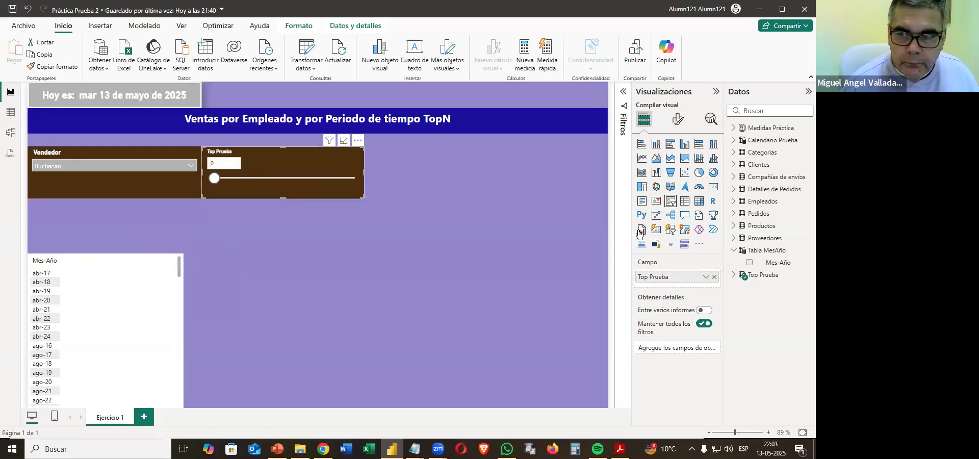
pyautogui.click(733, 276)
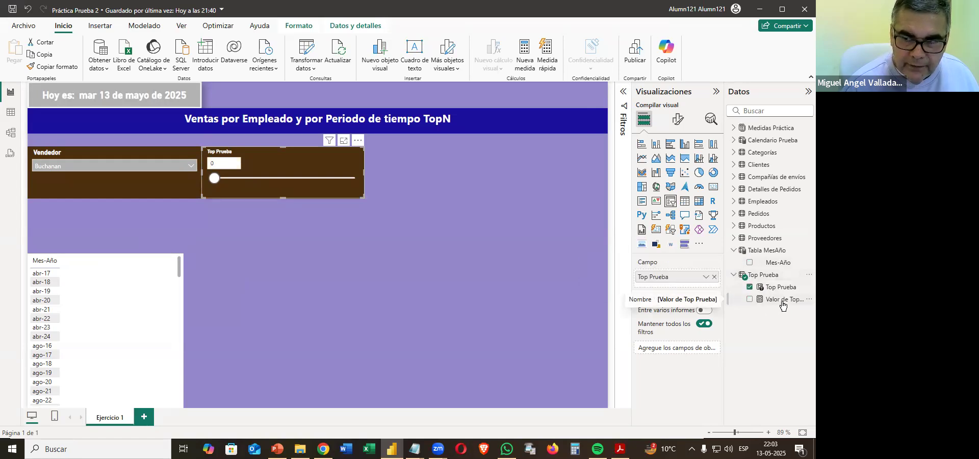
pyautogui.moveTo(217, 188); pyautogui.dragTo(235, 180)
pyautogui.click(129, 293)
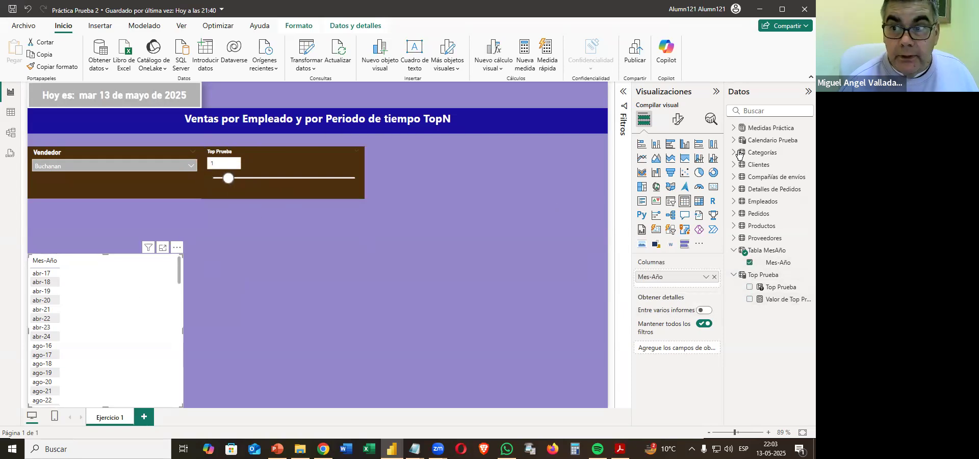
# Create a new measure in Medidas Práctica and try to enter only the name Ventas $ Periodo TopN as its definition.
pyautogui.rightClick(755, 133)
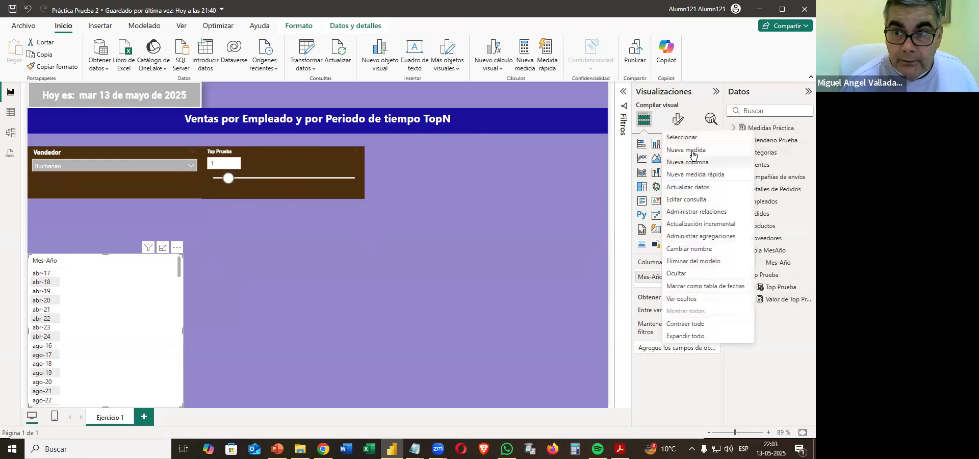
pyautogui.click(338, 231)
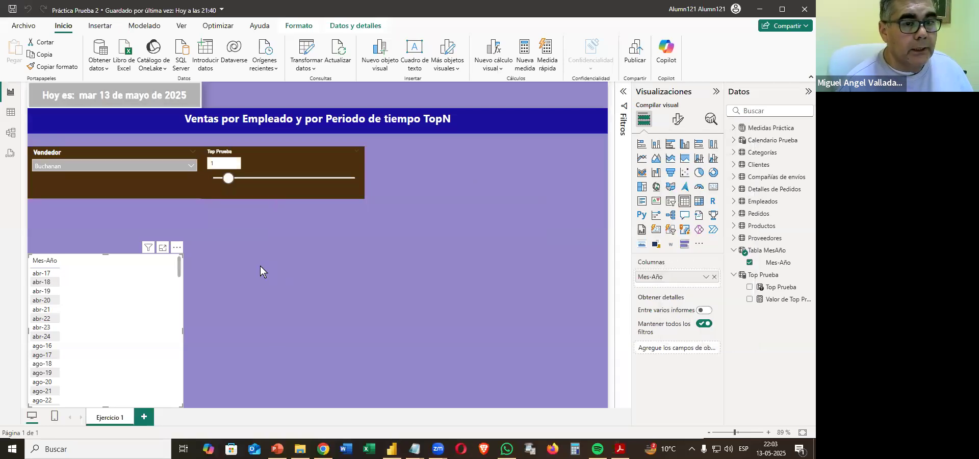
pyautogui.hotkey('ctrl', 'v')
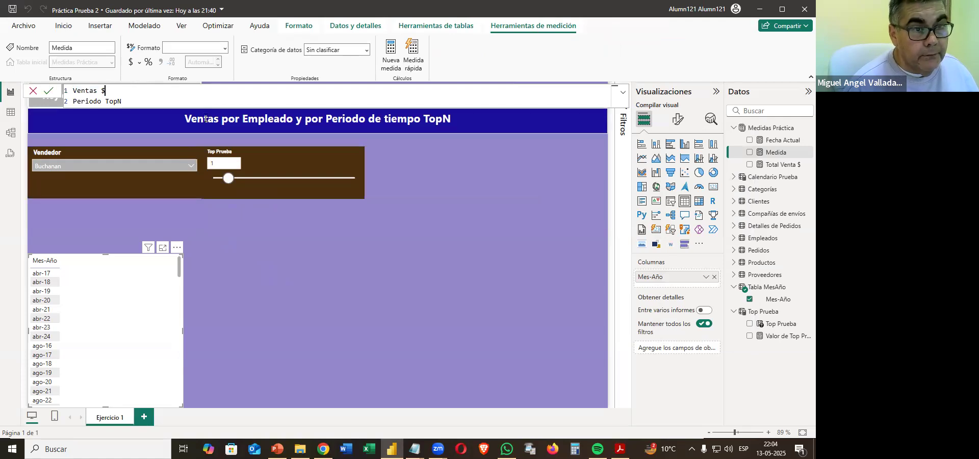
pyautogui.press('Delete')
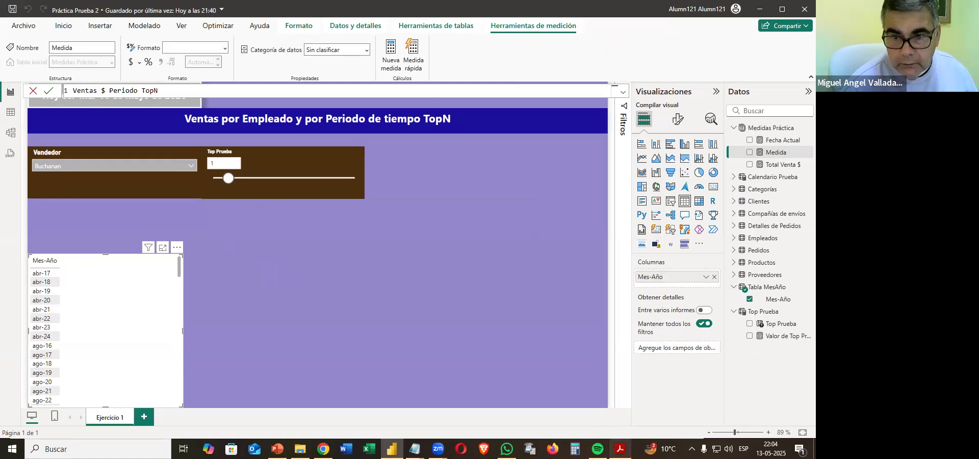
pyautogui.click(620, 449)
pyautogui.hotkey('alt', 'Tab')
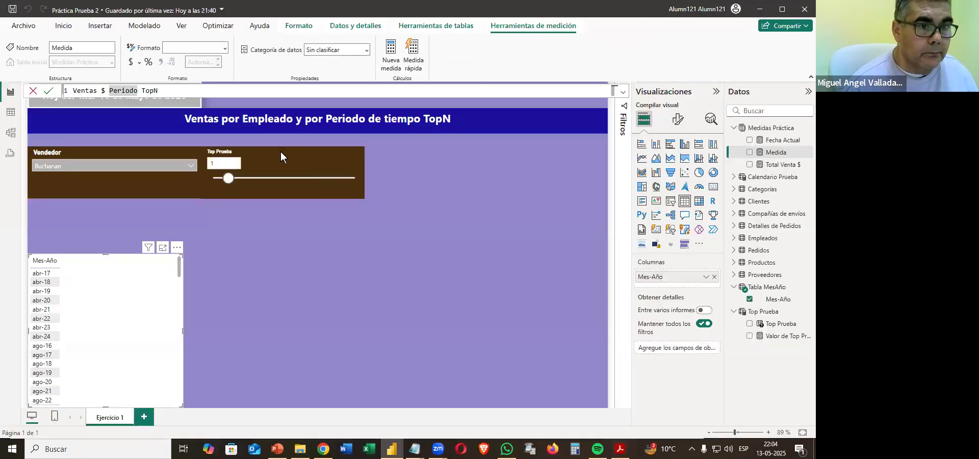
pyautogui.press('Return')
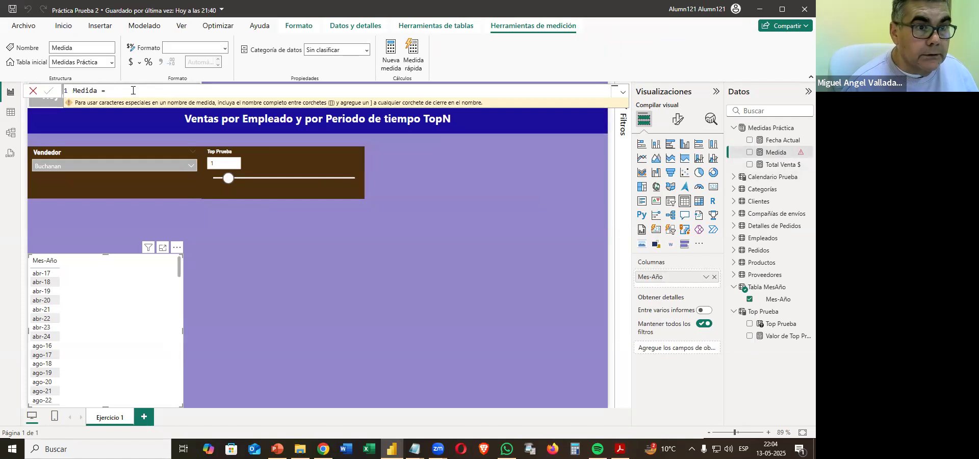
# Name the new measure Ventas $ Periodo TopN on a single line, add the equals sign and start a second line for its expression.
pyautogui.click(61, 90)
pyautogui.hotkey('ctrl', 'v')
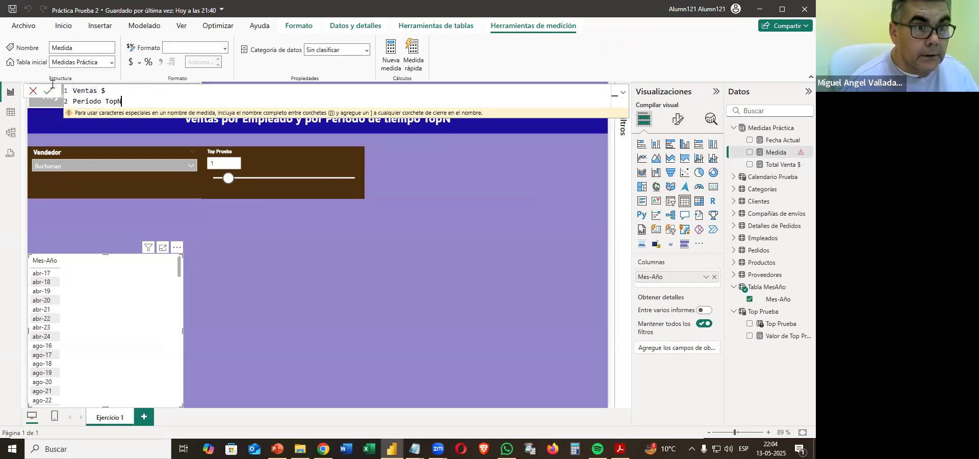
pyautogui.press('BackSpace')
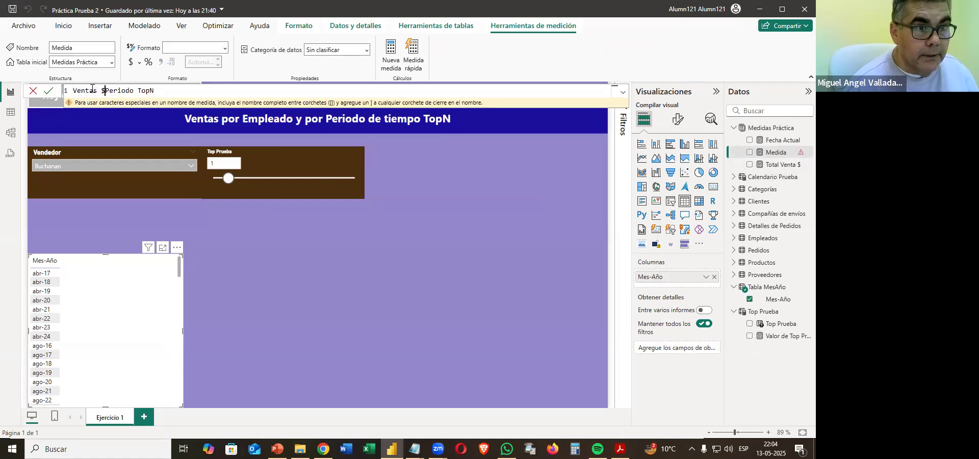
pyautogui.press('End')
pyautogui.write('=')
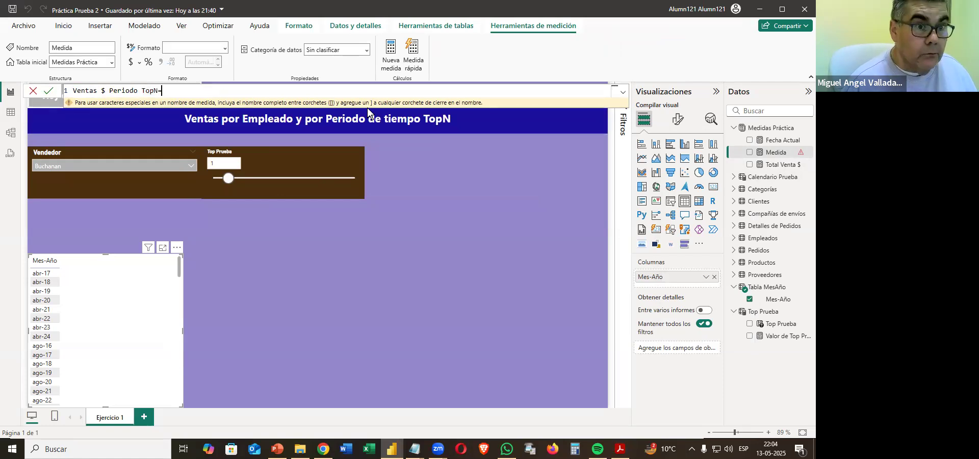
pyautogui.hotkey('shift', 'Return')
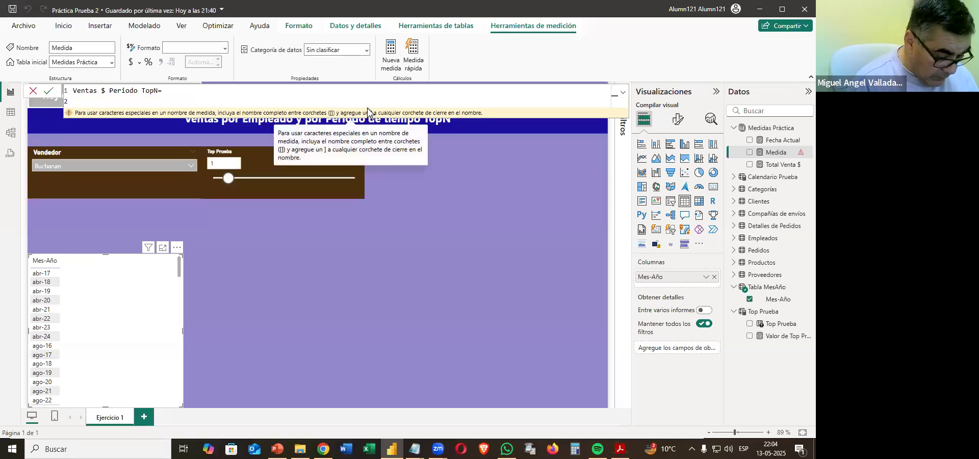
# Begin the measure's expression with CALCULATE, using [Total Venta $] as the expression to evaluate.
pyautogui.write('Cal')
pyautogui.press('Tab')
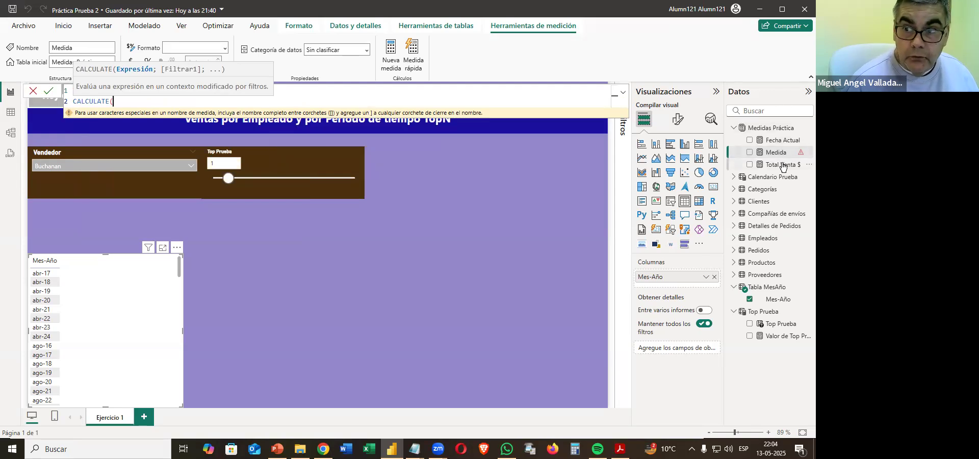
pyautogui.write('T')
pyautogui.write('o')
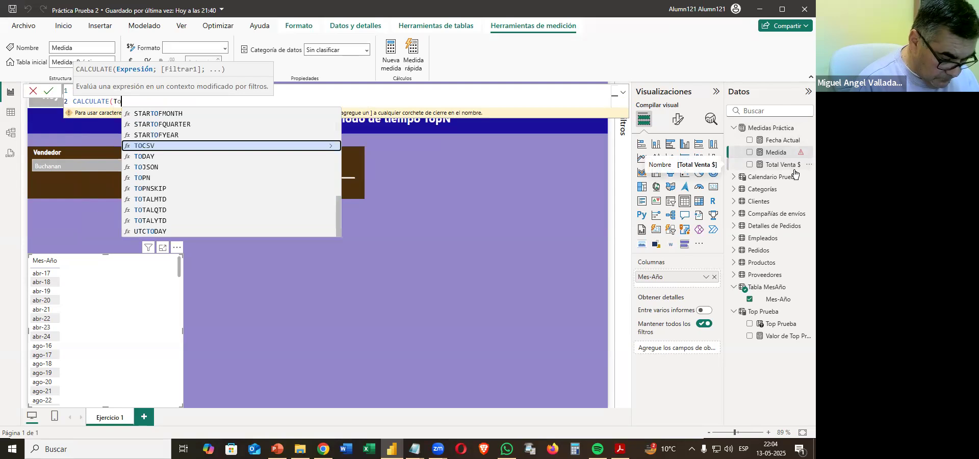
pyautogui.write('tal Ventas')
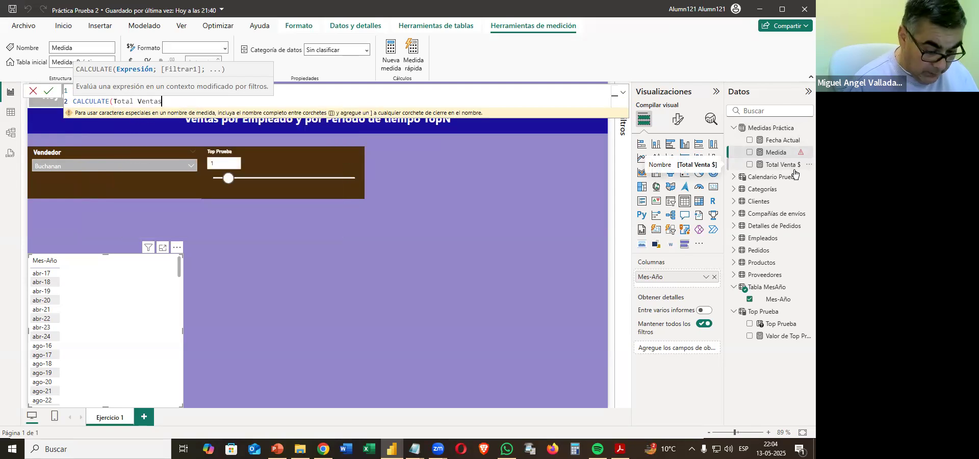
pyautogui.write(';')
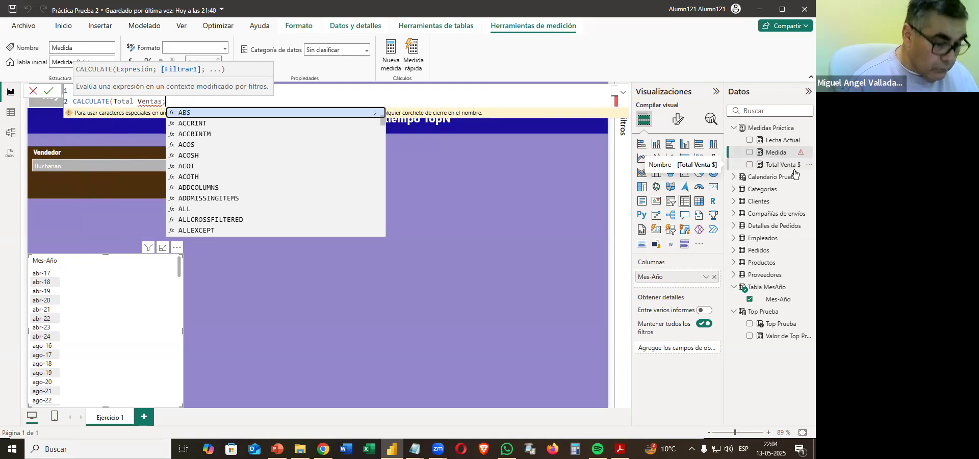
pyautogui.press('BackSpace')
pyautogui.press('BackSpace')
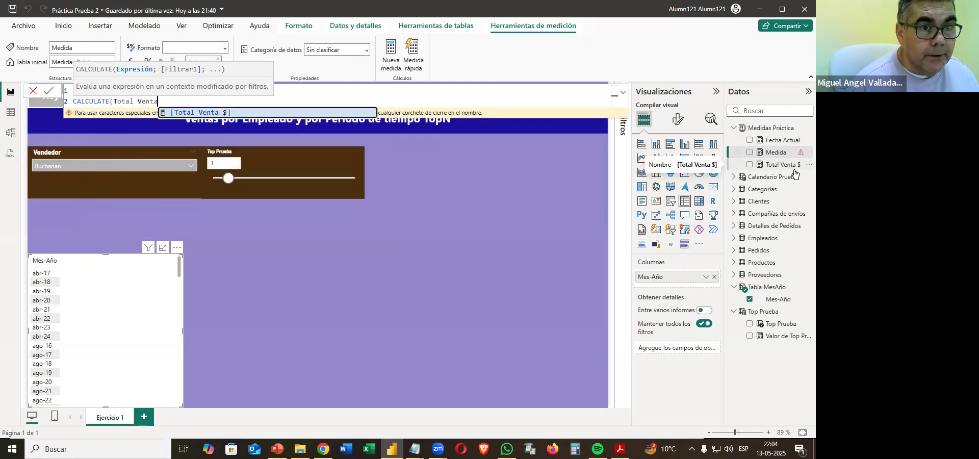
pyautogui.press('Tab')
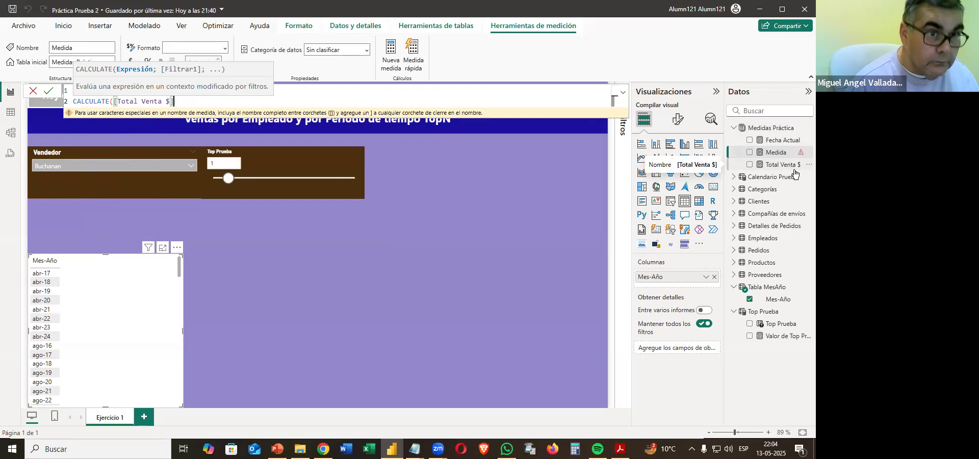
# Add TOPN as the CALCULATE filter, with [Valor de Top Prueba] as its N value.
pyautogui.write(';Top')
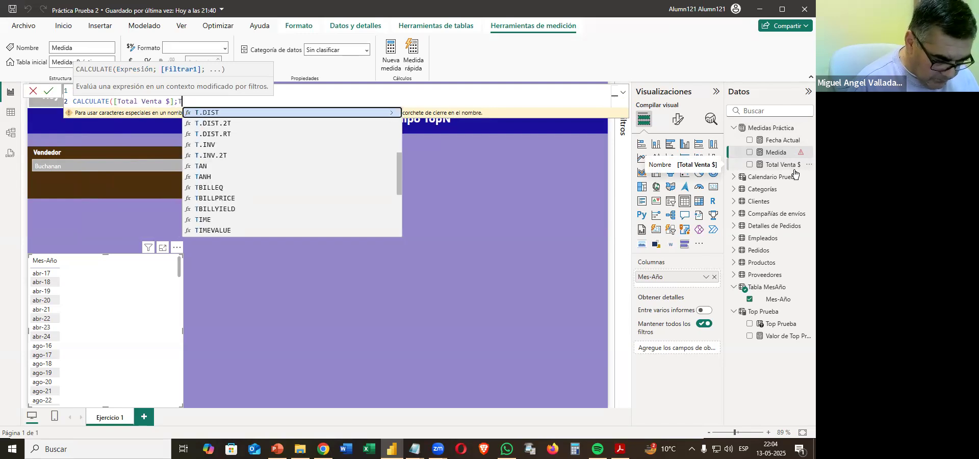
pyautogui.press('Down')
pyautogui.press('Down')
pyautogui.press('Down')
pyautogui.press('Tab')
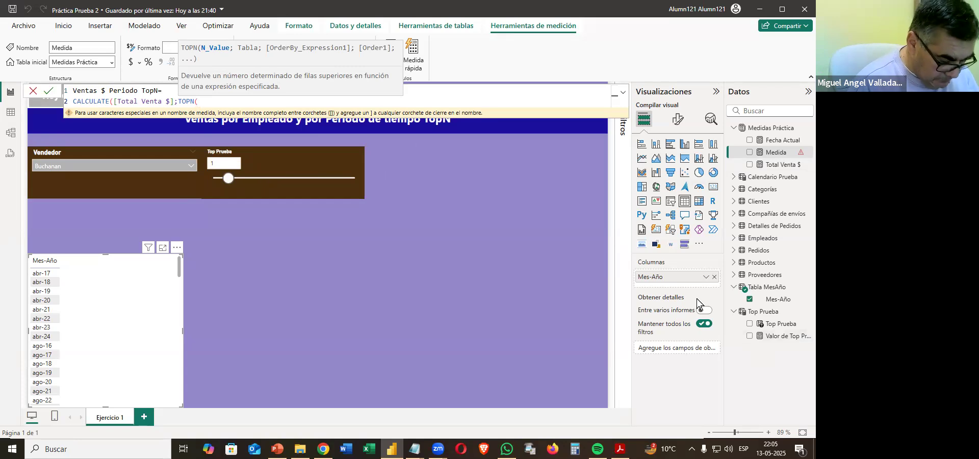
pyautogui.write('valor')
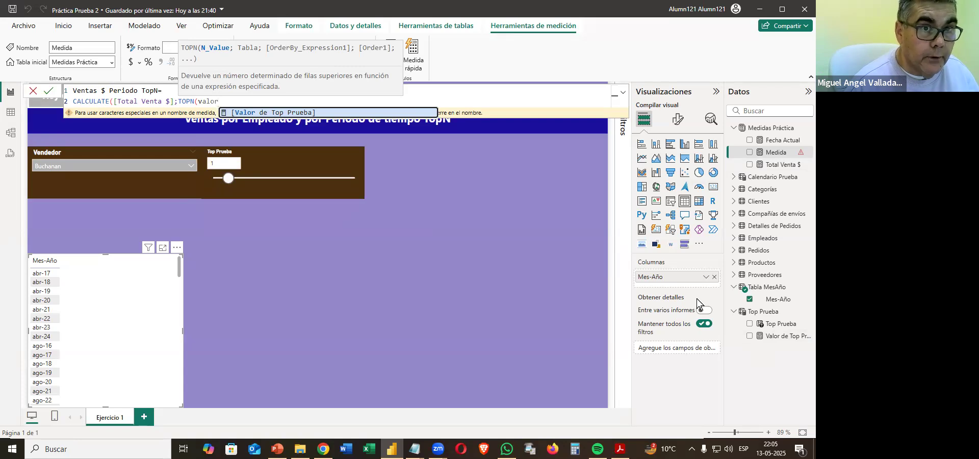
pyautogui.press('Tab')
pyautogui.write(';')
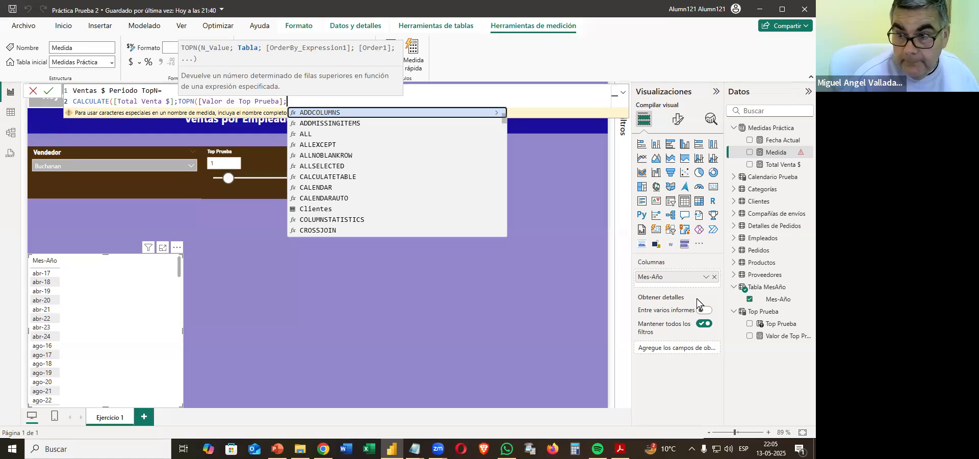
# Set the table argument of TOPN to ALL('Tabla MesAño').
pyautogui.write('Tabla')
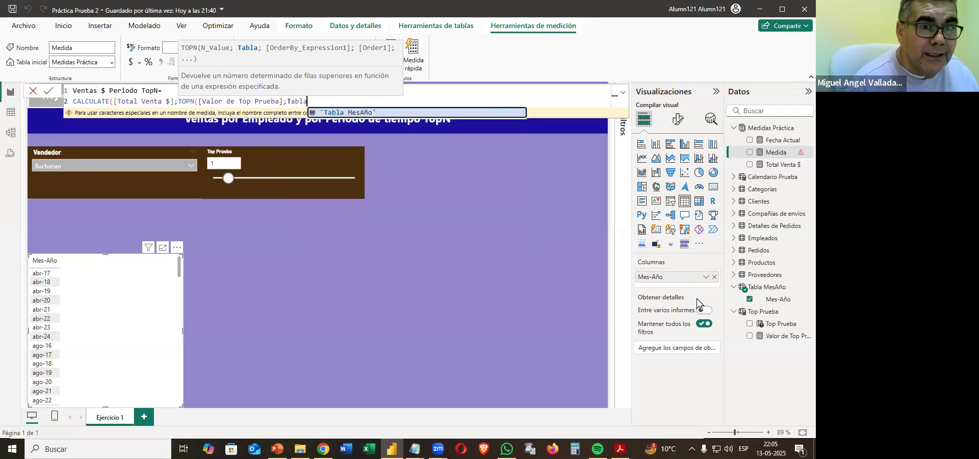
pyautogui.press('BackSpace')
pyautogui.press('BackSpace')
pyautogui.press('BackSpace')
pyautogui.press('BackSpace')
pyautogui.press('BackSpace')
pyautogui.write('ALL(')
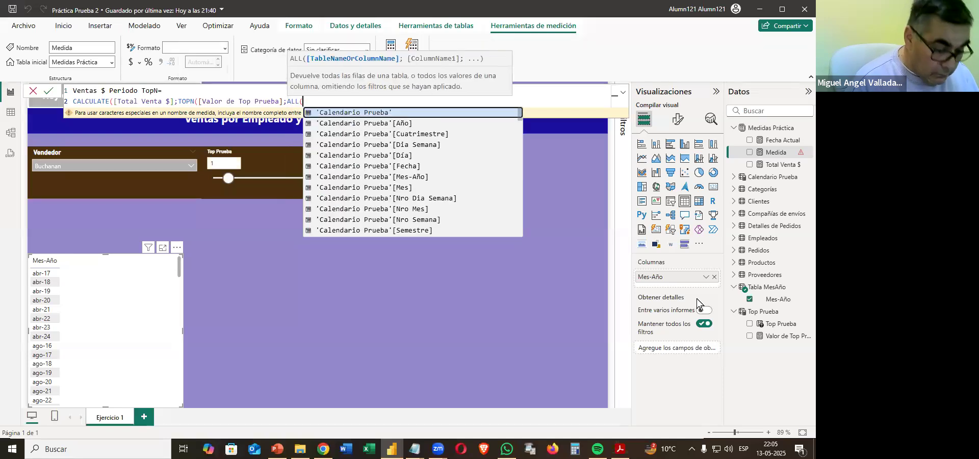
pyautogui.write('tab')
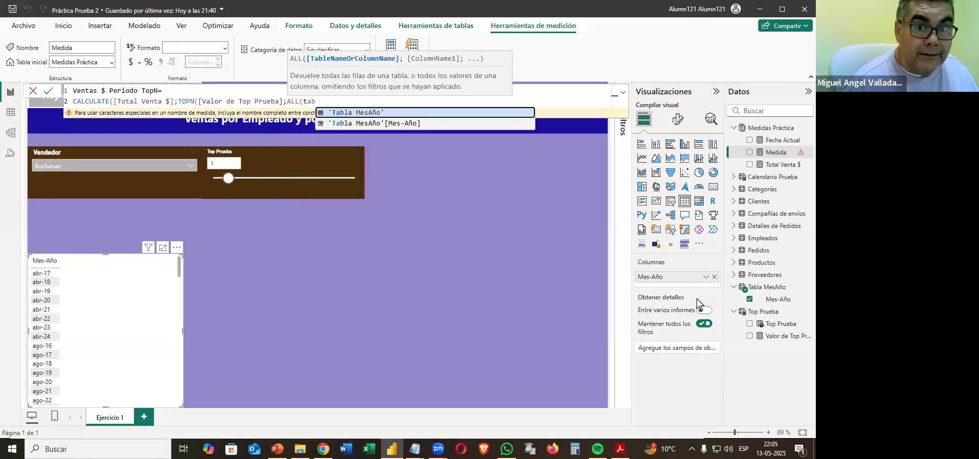
pyautogui.press('Tab')
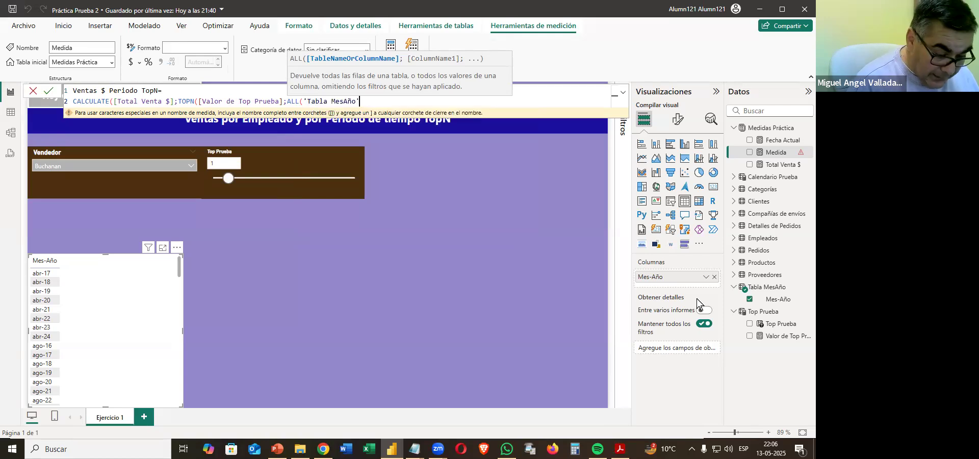
pyautogui.write(')')
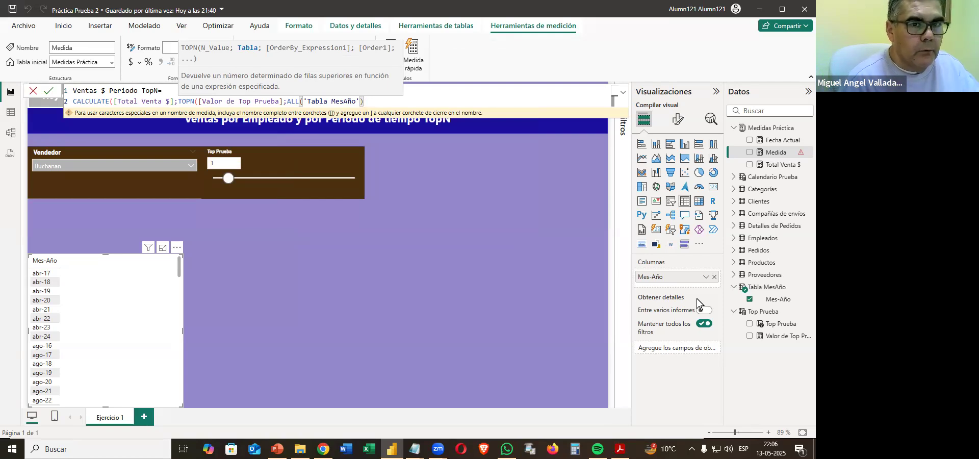
pyautogui.write(';')
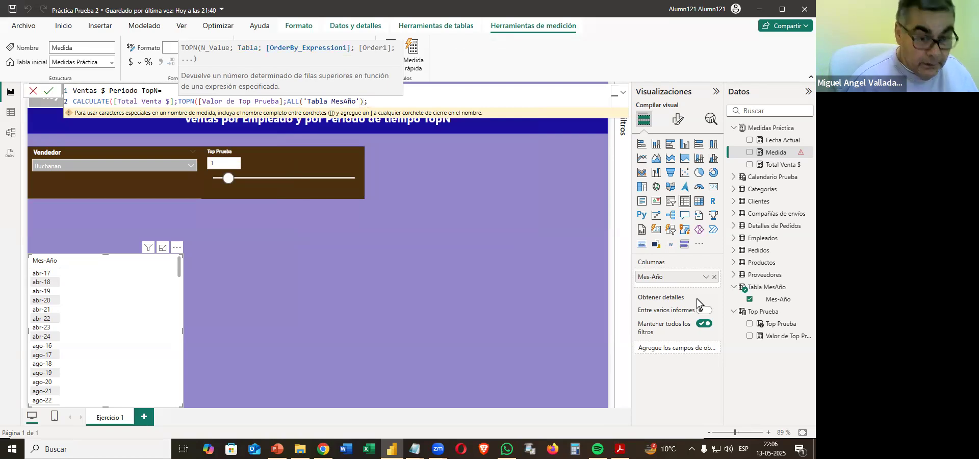
pyautogui.write('Total')
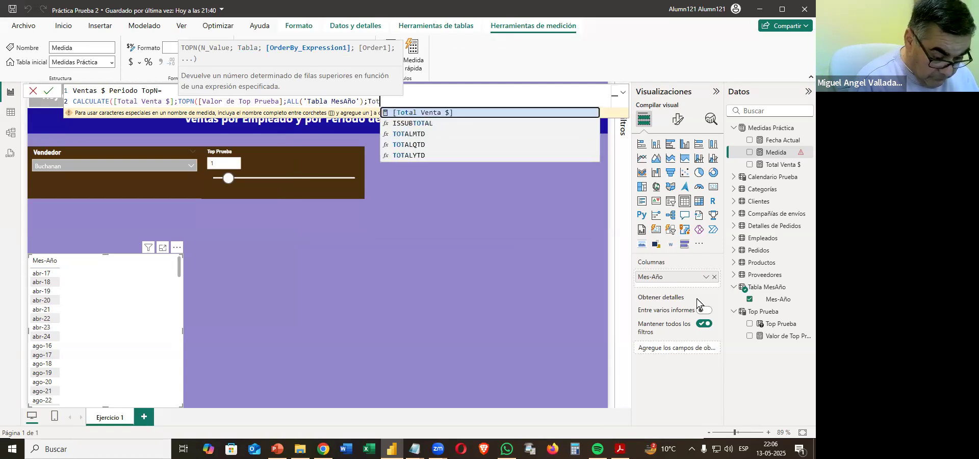
# Order the TOPN by [Total Venta $], close both functions and commit the measure.
pyautogui.press('Tab')
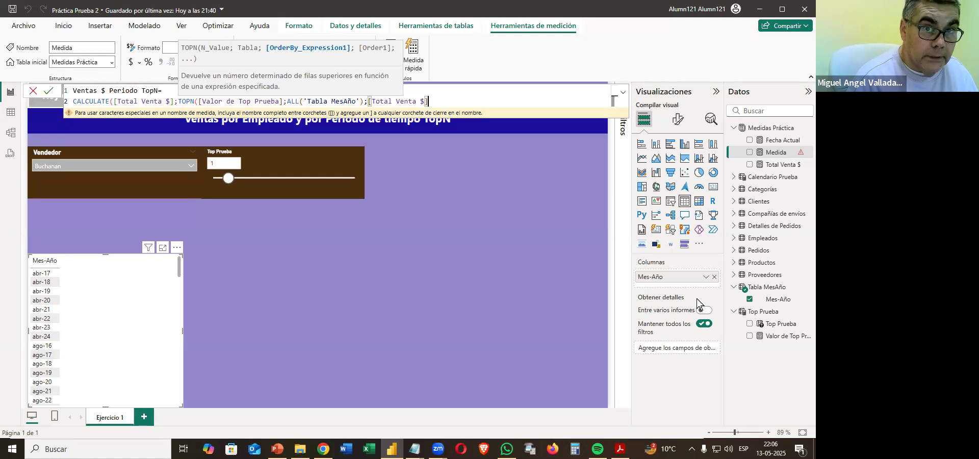
pyautogui.write(')')
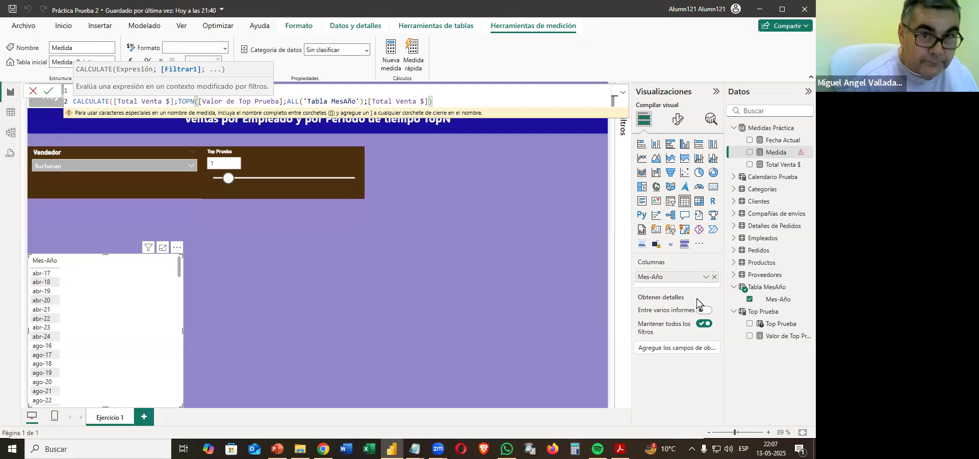
pyautogui.write(')')
pyautogui.press('Return')
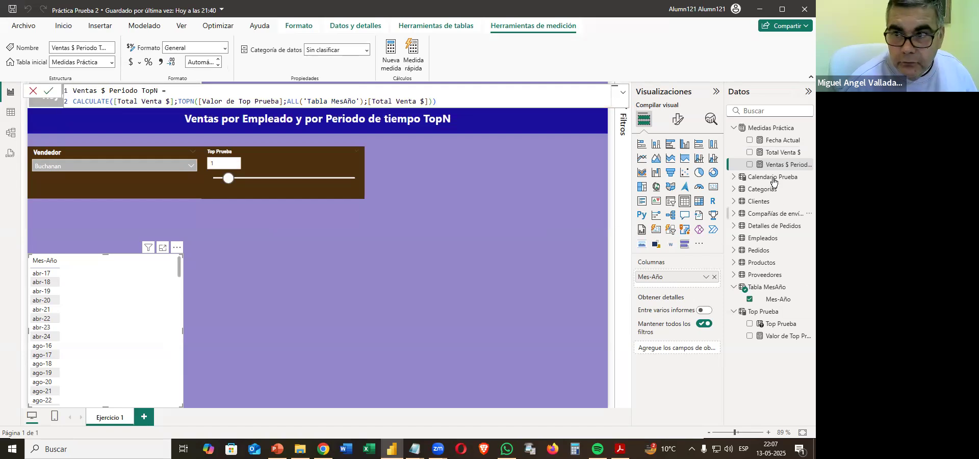
# Add the Ventas $ Periodo TopN measure to the Mes-Año table and set the Top Prueba slicer to 3.
pyautogui.moveTo(775, 164); pyautogui.dragTo(107, 322)
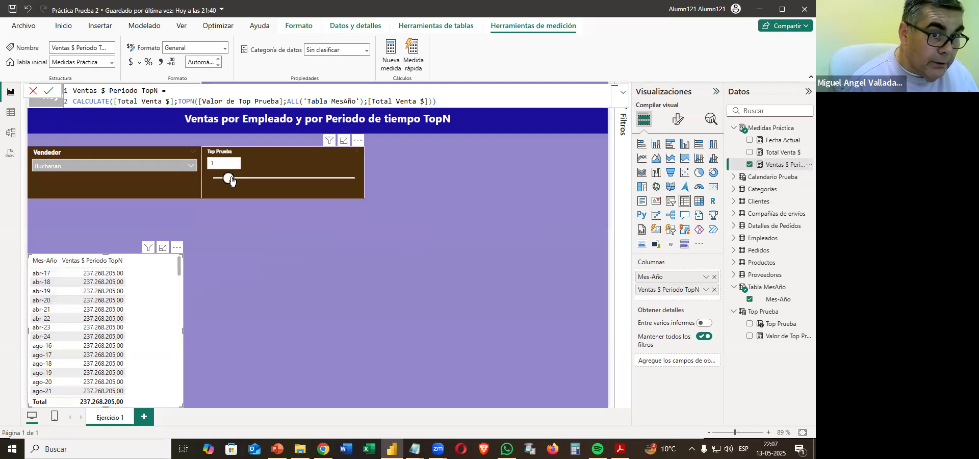
pyautogui.click(255, 184)
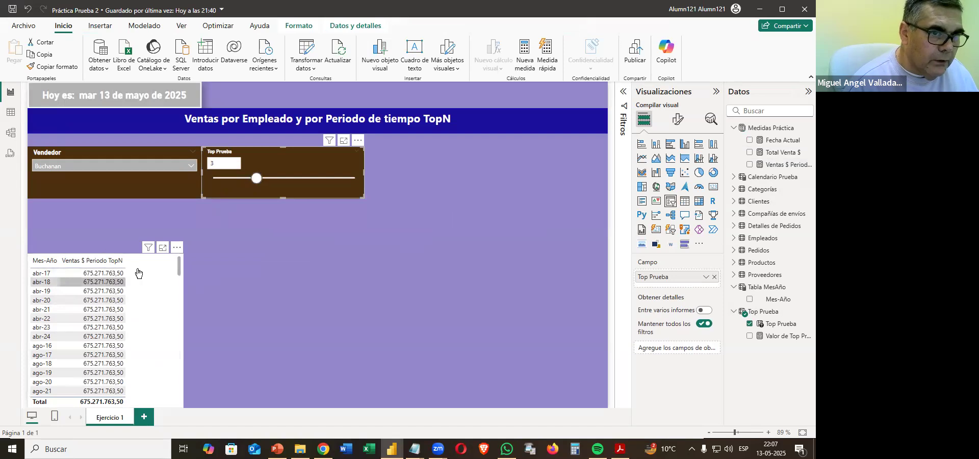
pyautogui.click(225, 167)
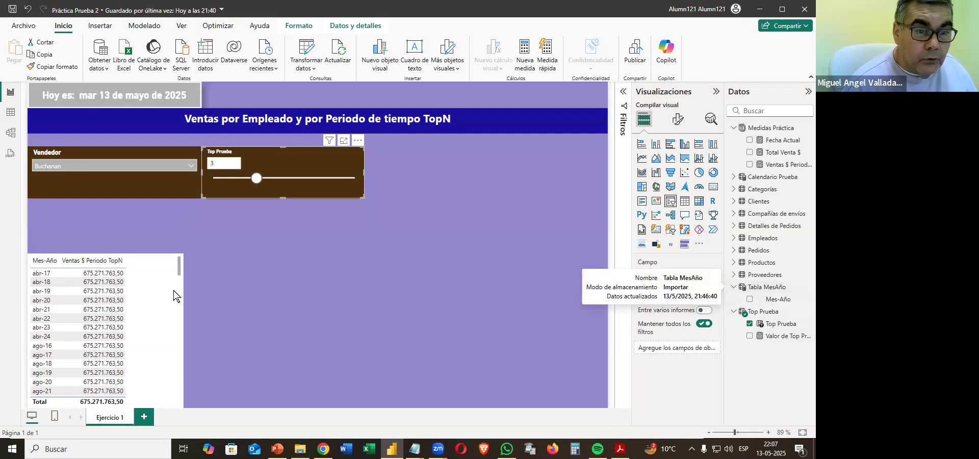
# Add 'Tabla MesAño' as the last CALCULATE filter in Ventas $ Periodo TopN, commit it and set the Top Prueba slicer to 5.
pyautogui.click(791, 165)
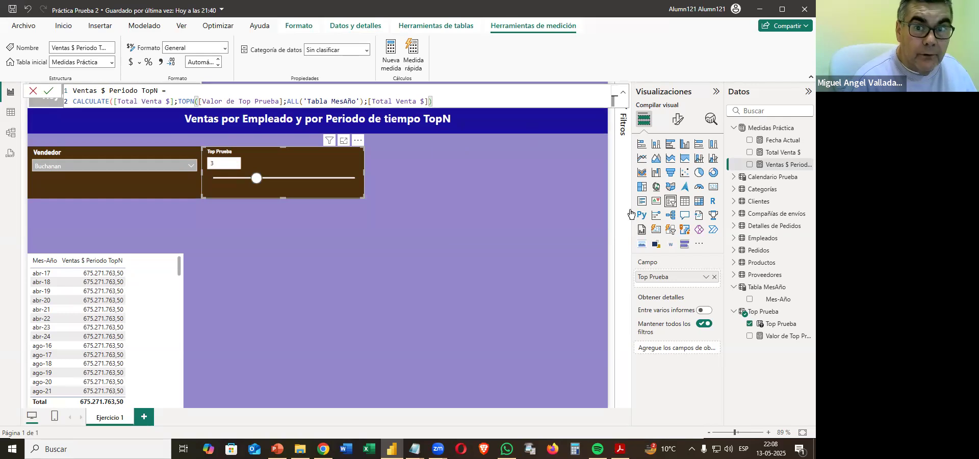
pyautogui.write(';')
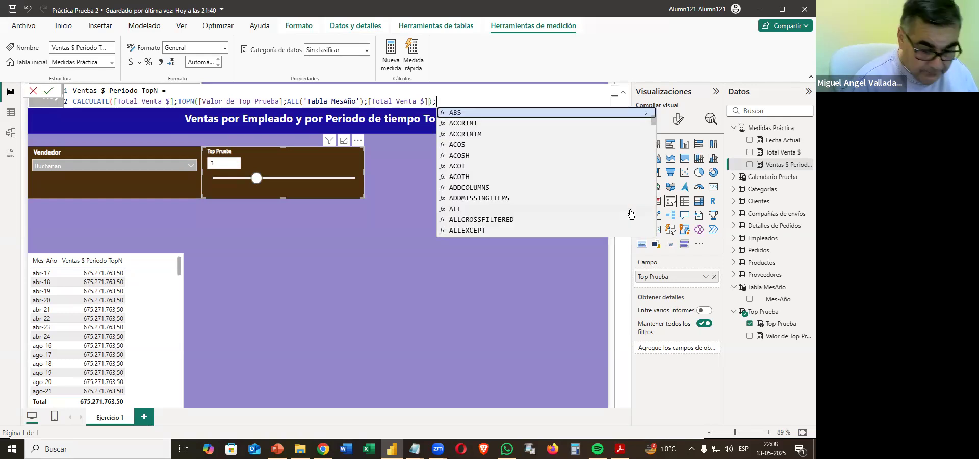
pyautogui.write('t')
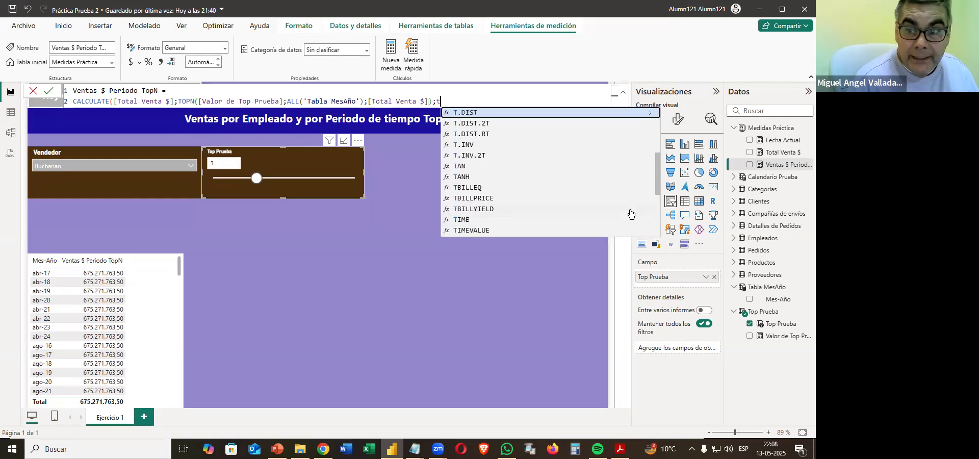
pyautogui.write('a')
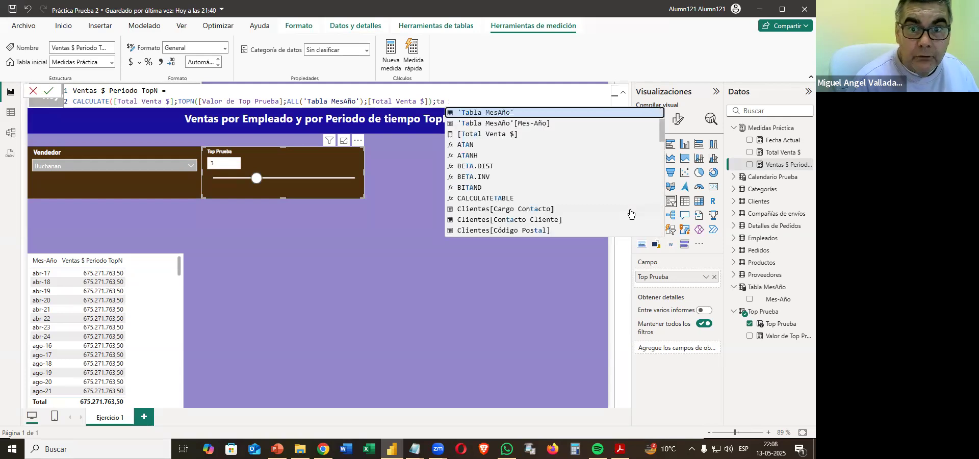
pyautogui.press('Tab')
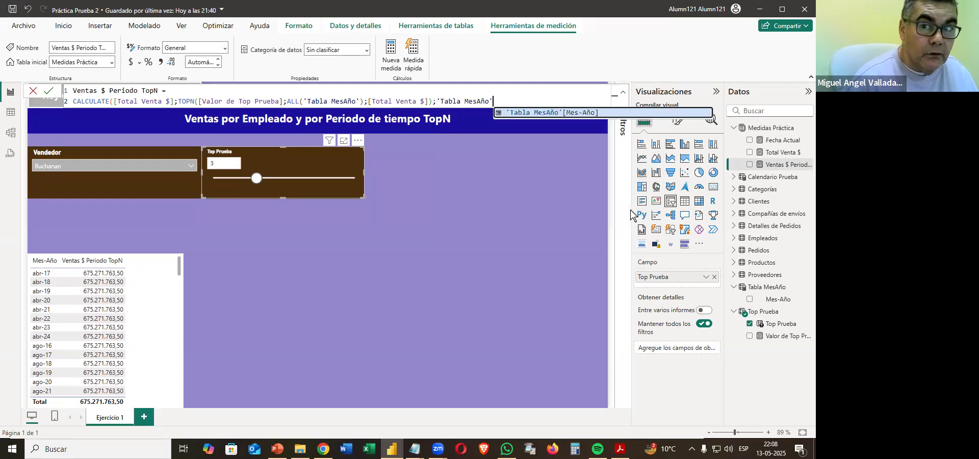
pyautogui.write(')')
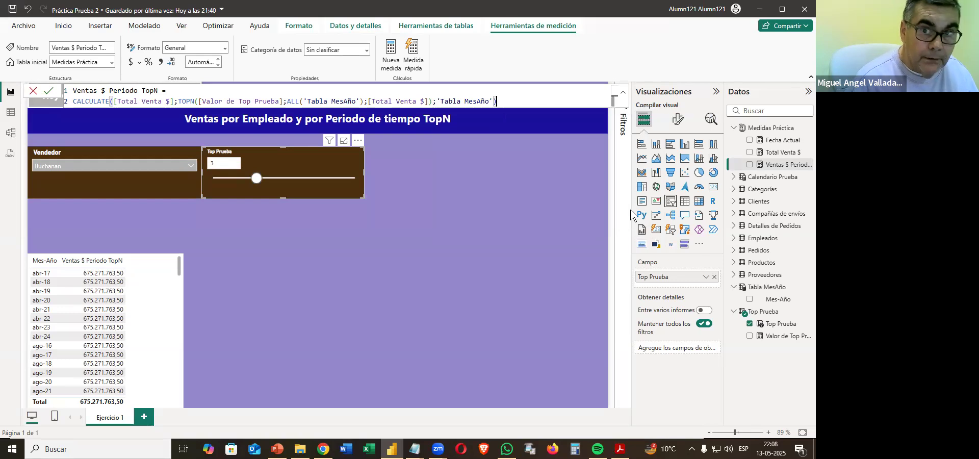
pyautogui.press('Return')
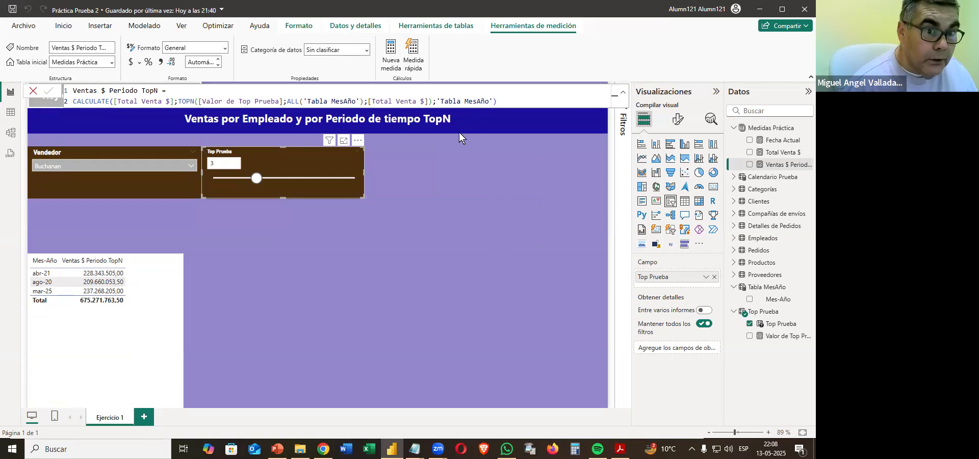
pyautogui.moveTo(258, 179); pyautogui.dragTo(284, 179)
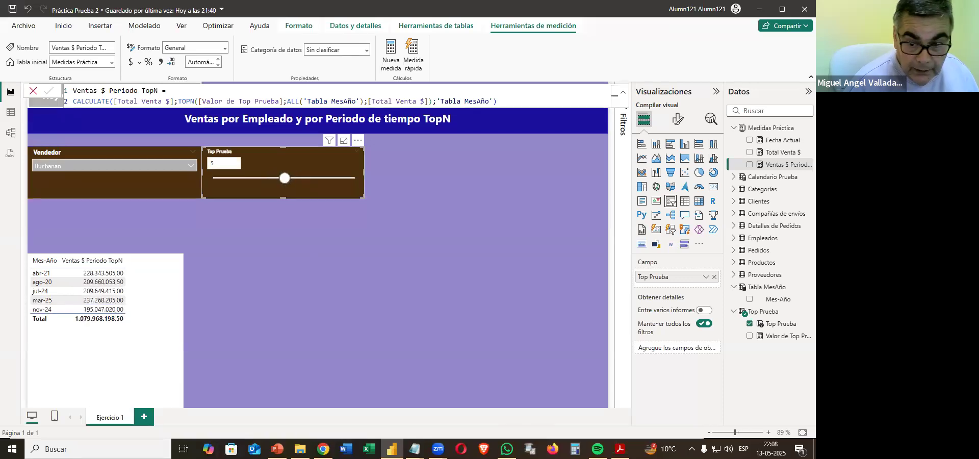
# Check item 11.7 of the PDF and set the display units of the table's Ventas $ Periodo TopN column to Millones.
pyautogui.hotkey('alt', 'Tab')
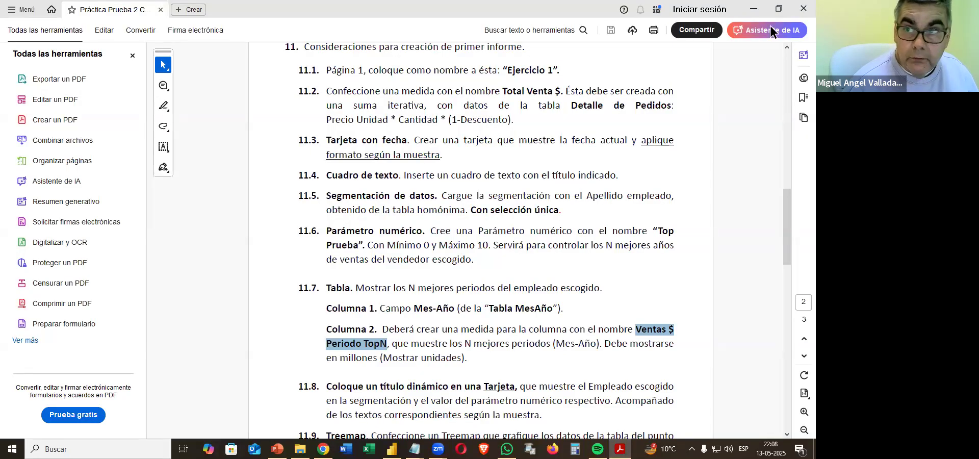
pyautogui.click(754, 9)
pyautogui.click(165, 289)
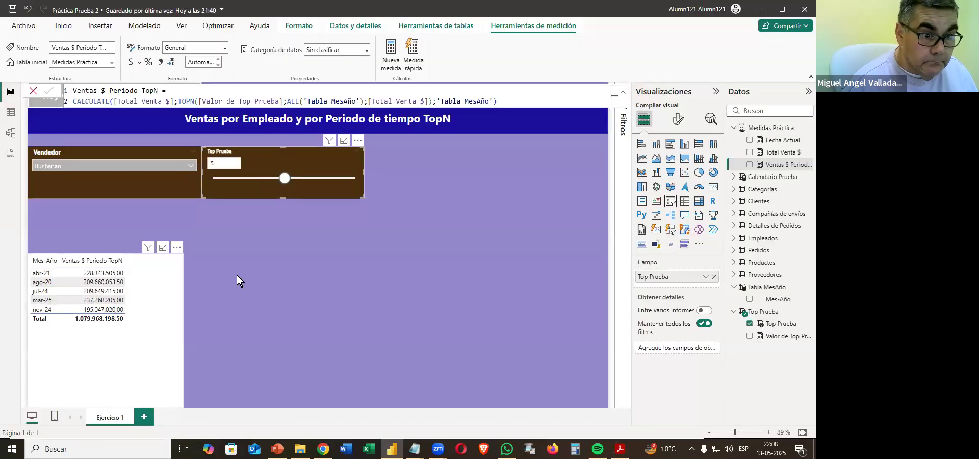
pyautogui.click(677, 120)
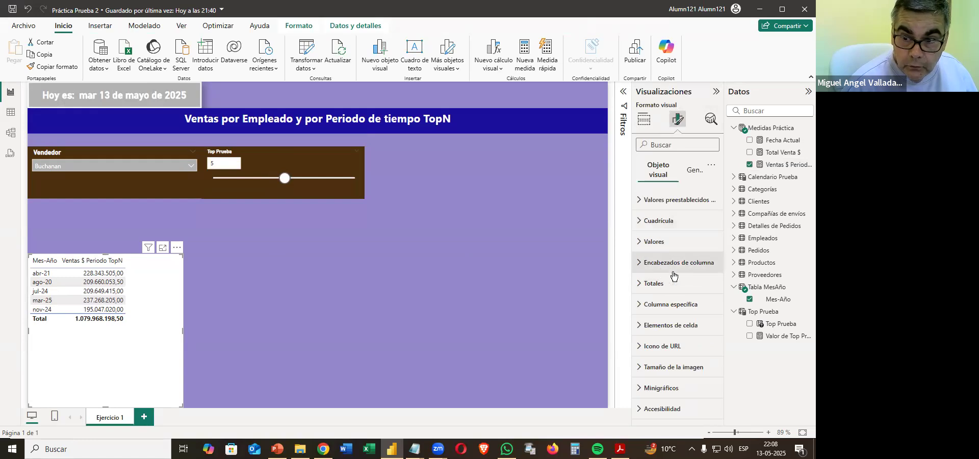
pyautogui.click(687, 308)
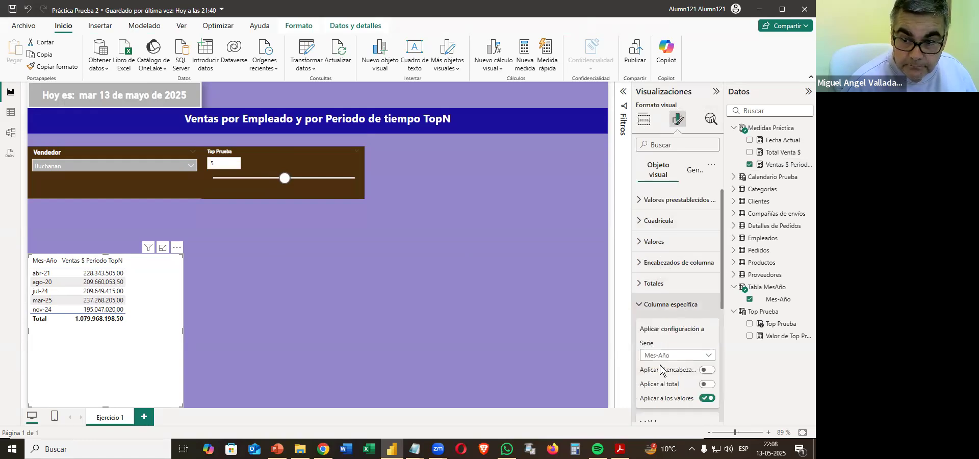
pyautogui.click(663, 355)
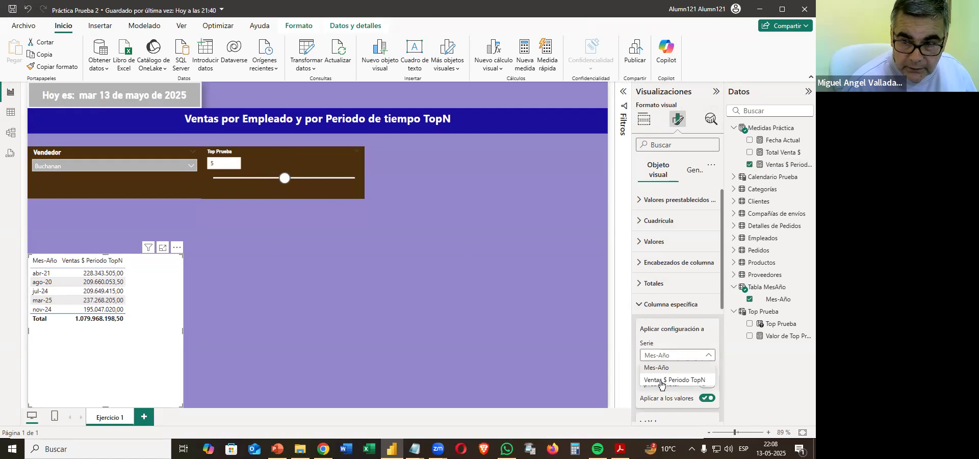
pyautogui.click(662, 387)
pyautogui.scroll(-3, 666, 376)
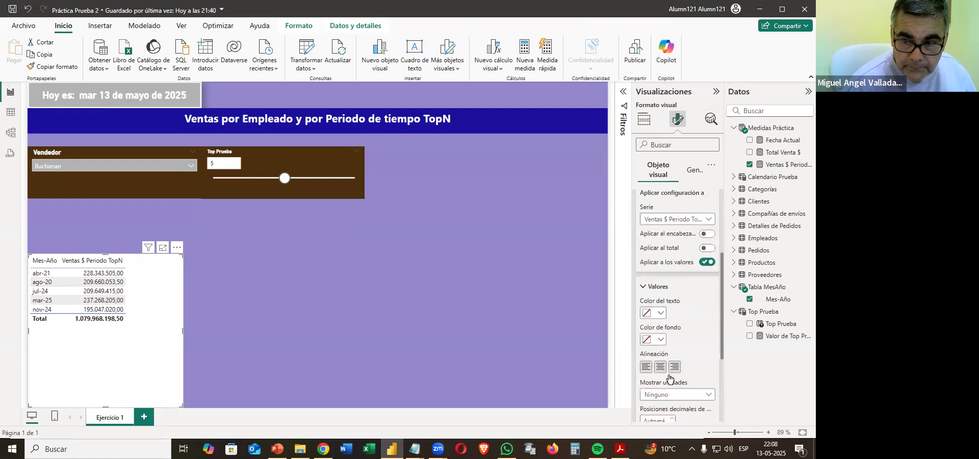
pyautogui.click(661, 395)
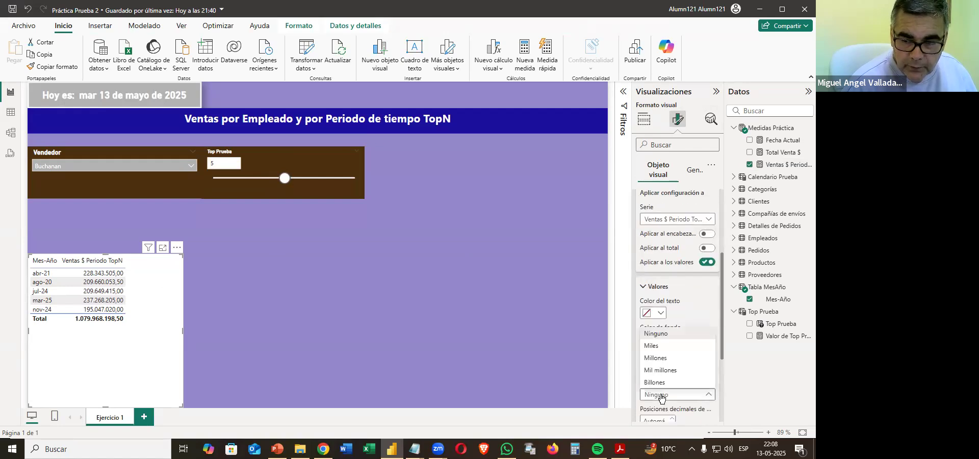
pyautogui.click(658, 357)
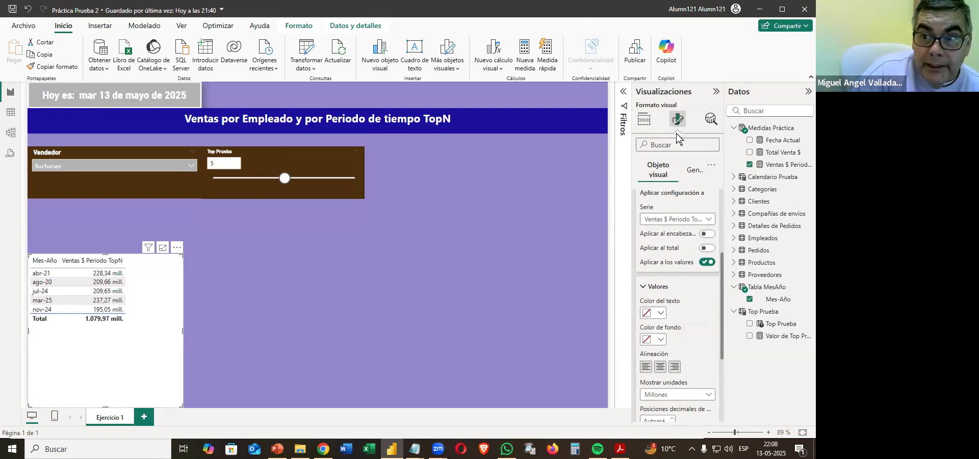
# Apply the Comprimido style preset to the Mes-Año table.
pyautogui.click(692, 172)
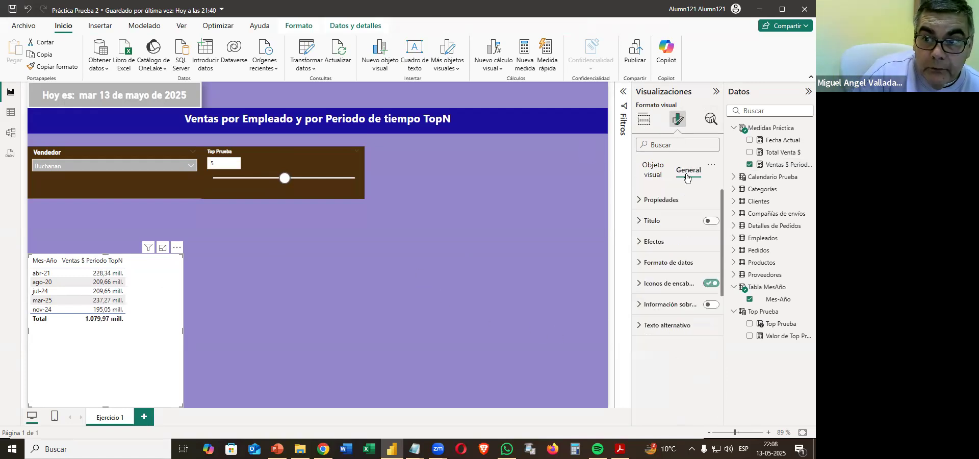
pyautogui.click(666, 200)
pyautogui.click(650, 175)
pyautogui.click(653, 203)
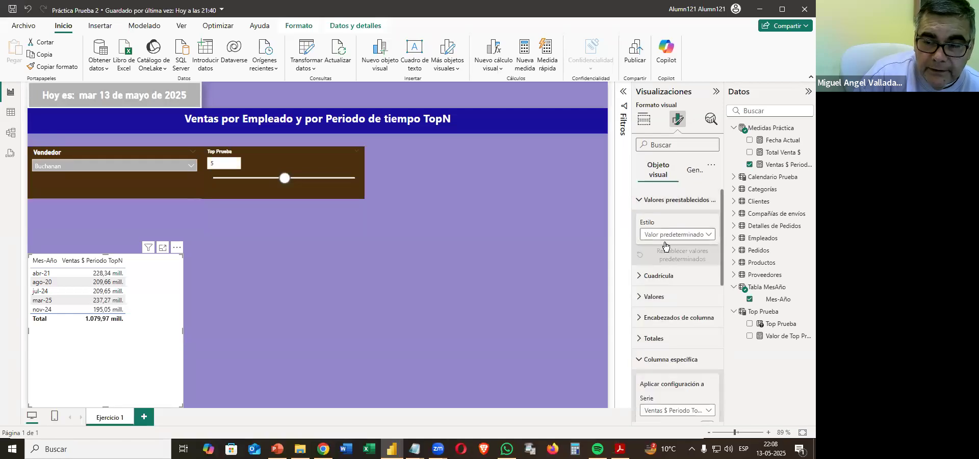
pyautogui.click(674, 236)
pyautogui.click(668, 357)
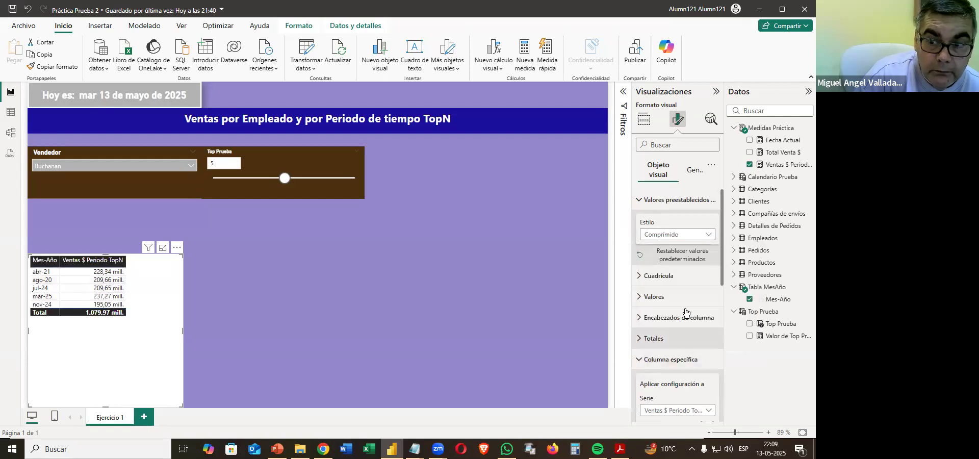
# Colour both sets of gridlines in the Mes-Año table grey.
pyautogui.click(658, 278)
pyautogui.click(659, 329)
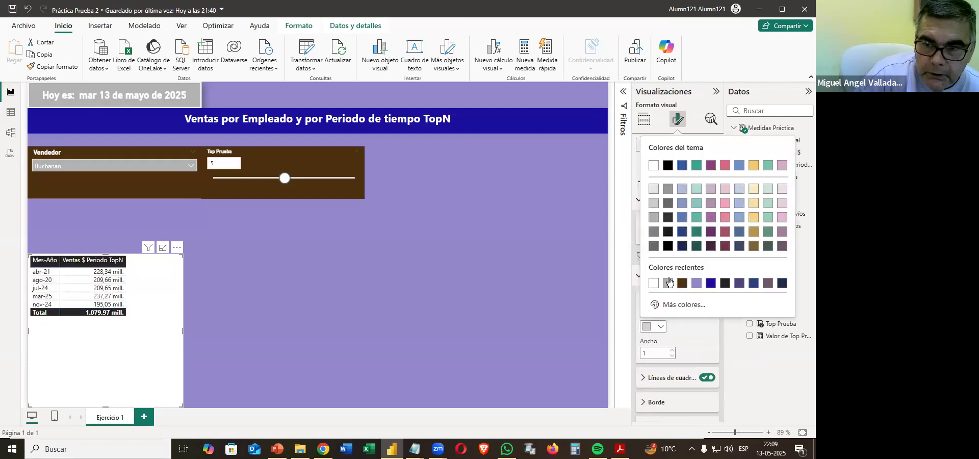
pyautogui.click(660, 241)
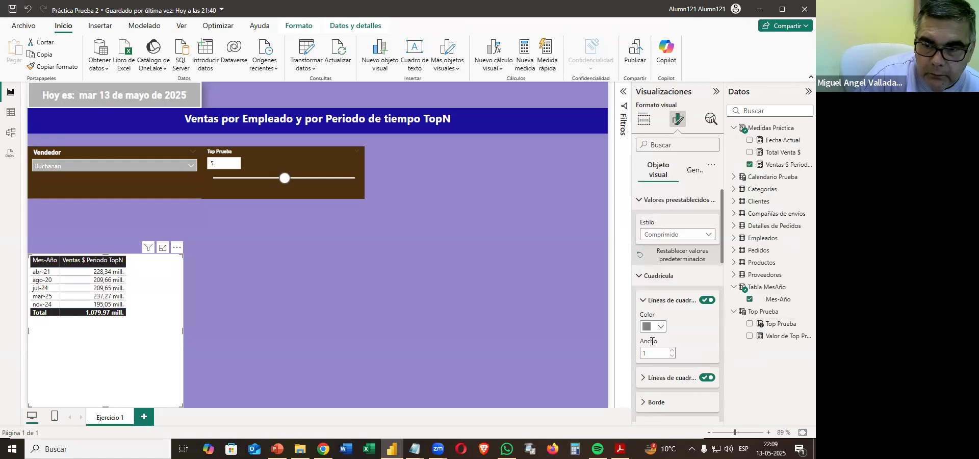
pyautogui.click(676, 379)
pyautogui.click(655, 404)
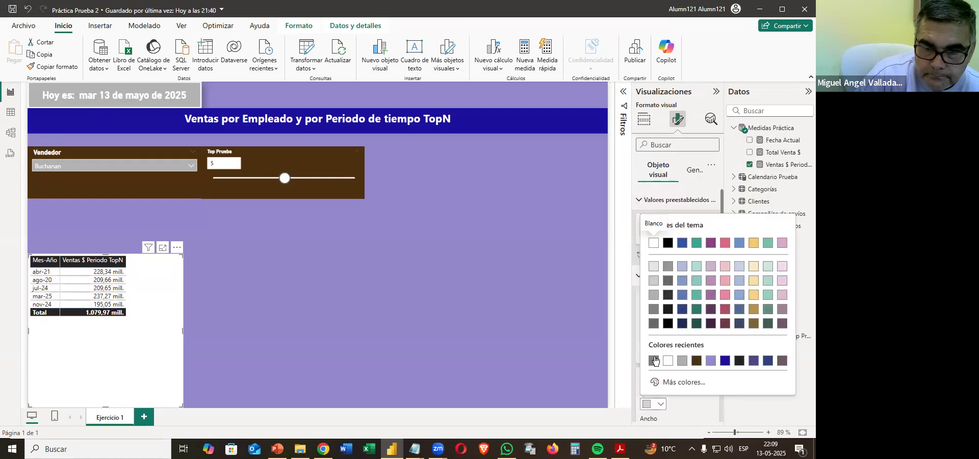
pyautogui.click(654, 361)
# Add grey left and right borders to all sections of the table and set the global font size to 13.
pyautogui.scroll(-3, 694, 304)
pyautogui.click(657, 321)
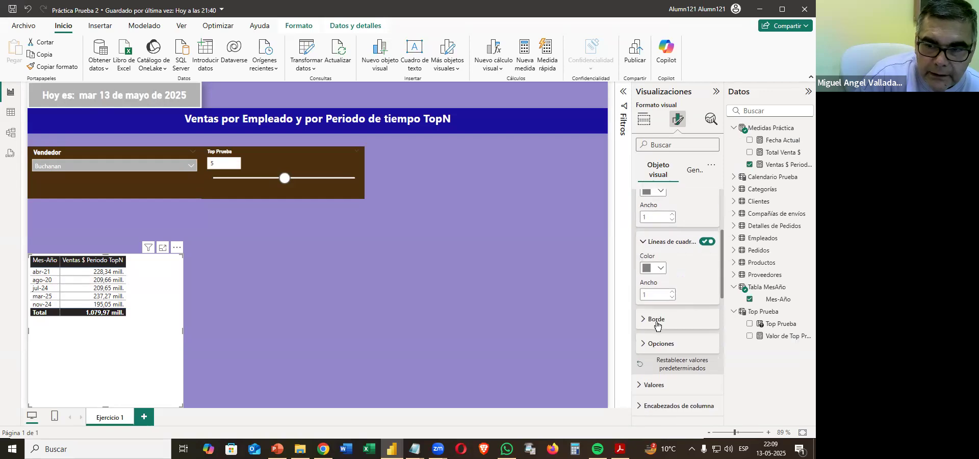
pyautogui.click(657, 392)
pyautogui.click(658, 402)
pyautogui.scroll(-3, 688, 368)
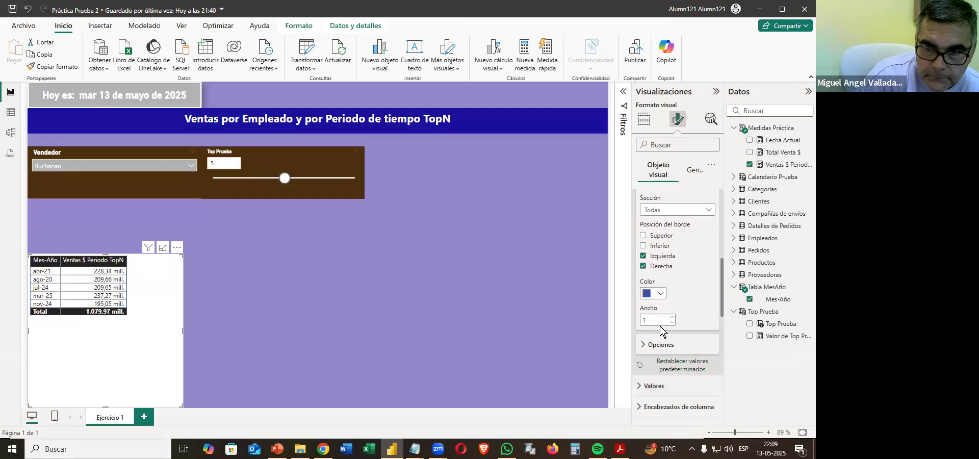
pyautogui.click(657, 295)
pyautogui.click(653, 250)
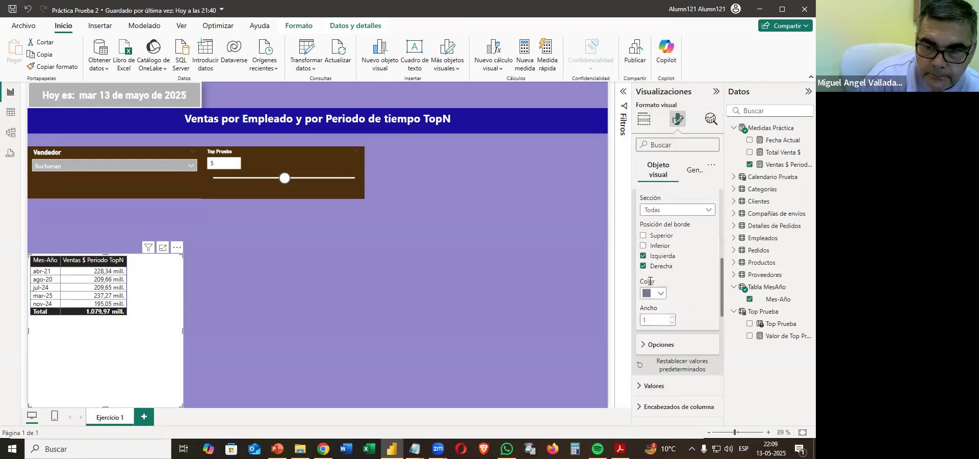
pyautogui.click(655, 347)
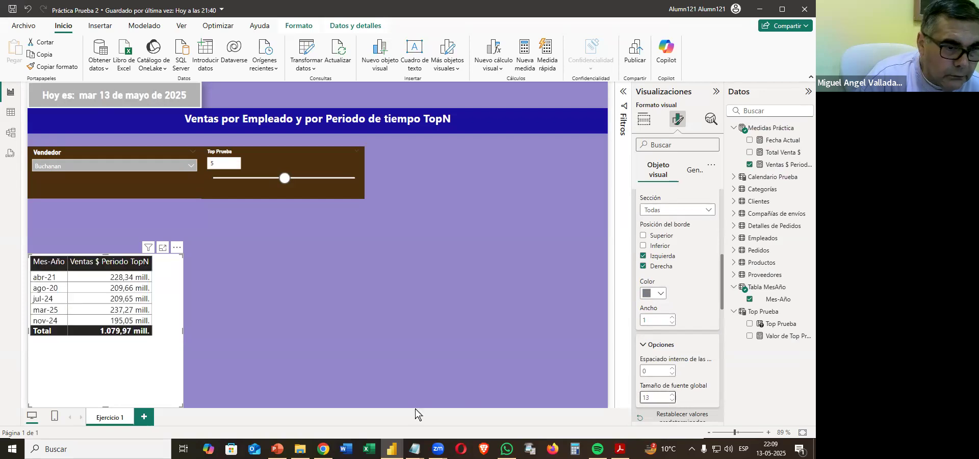
# Shrink the table, place it directly under the Vendedor slicer and set the Top Prueba slicer to 6.
pyautogui.moveTo(182, 406); pyautogui.dragTo(136, 311)
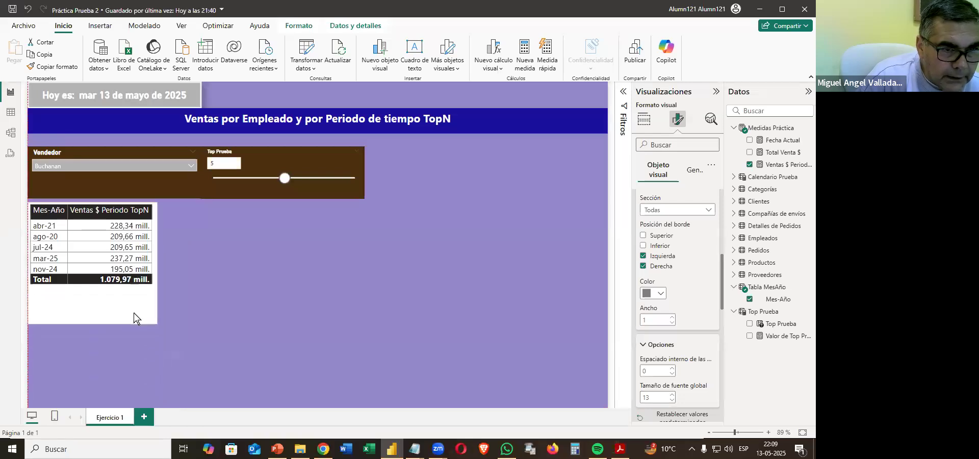
pyautogui.moveTo(285, 178); pyautogui.dragTo(312, 178)
pyautogui.click(299, 178)
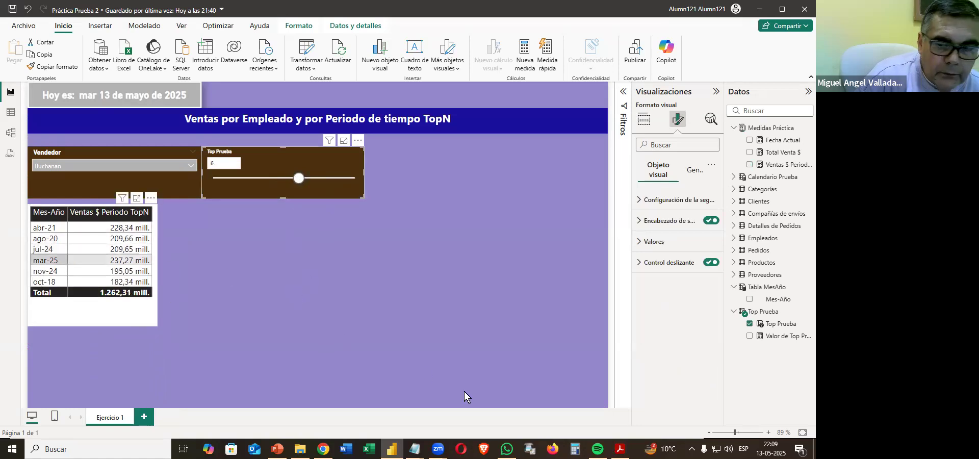
# Check the Página 1 sample in the PDF and give the Mes-Año column values white text on a light purple background.
pyautogui.hotkey('alt', 'Tab')
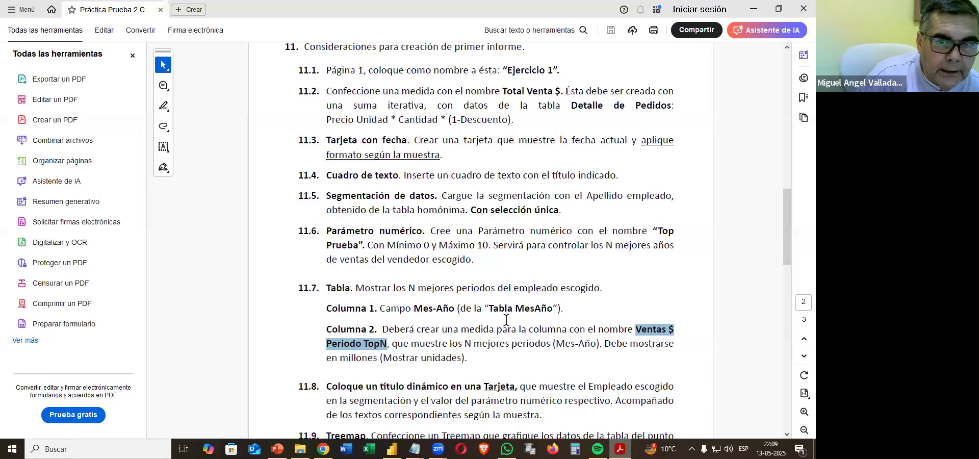
pyautogui.scroll(8, 504, 317)
pyautogui.scroll(-3, 505, 319)
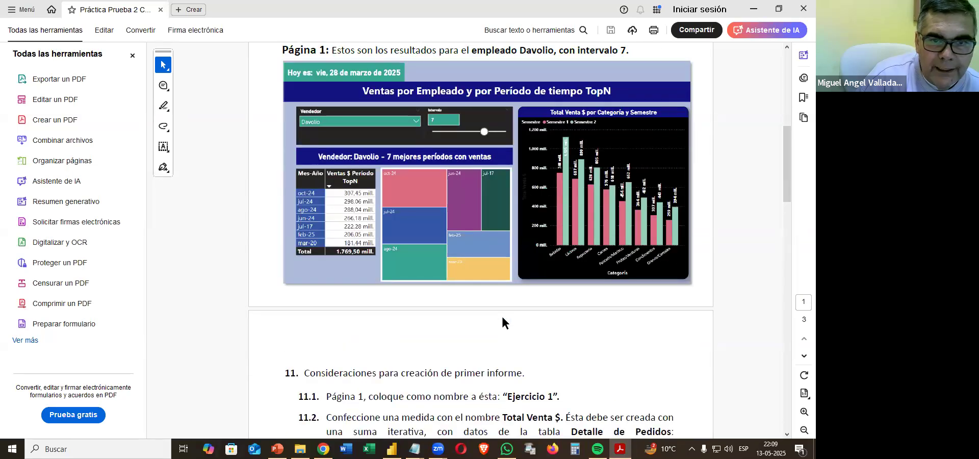
pyautogui.hotkey('alt', 'Tab')
pyautogui.click(155, 322)
pyautogui.click(686, 180)
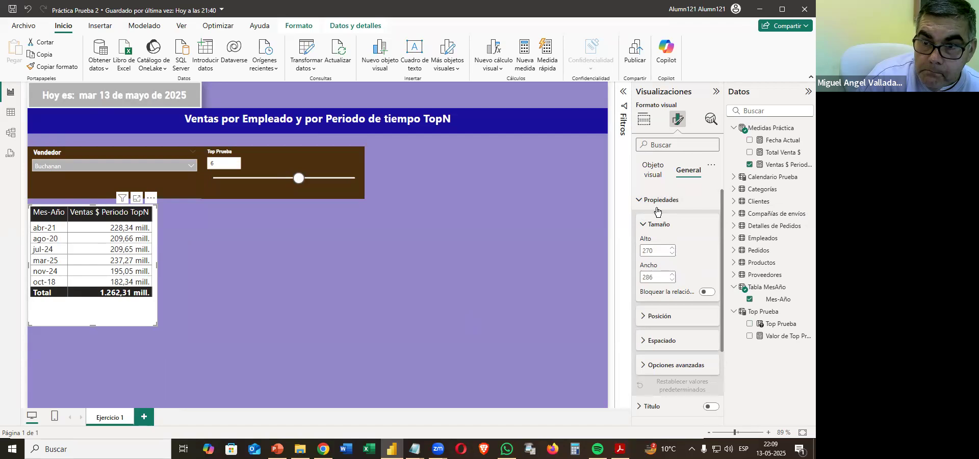
pyautogui.click(655, 178)
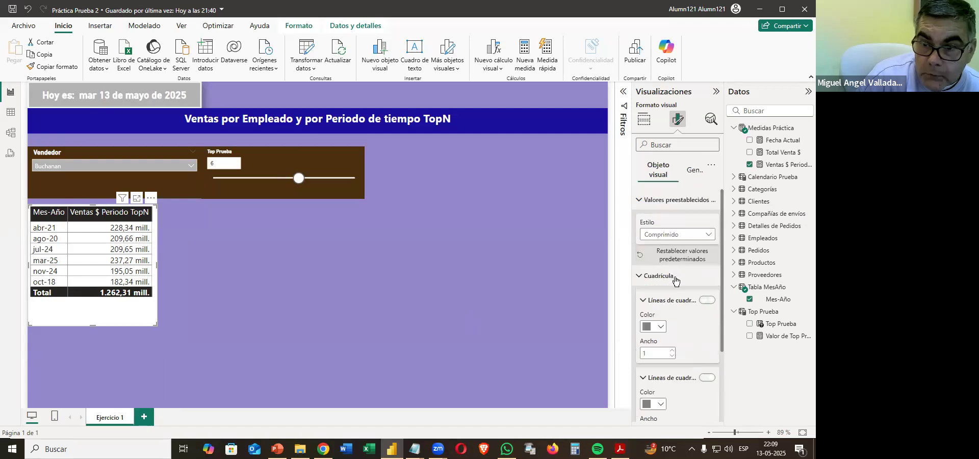
pyautogui.click(641, 200)
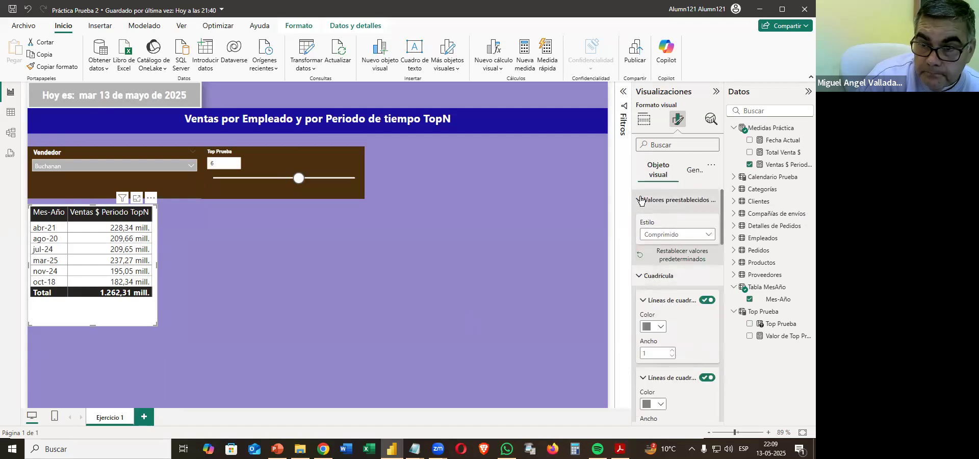
pyautogui.click(640, 220)
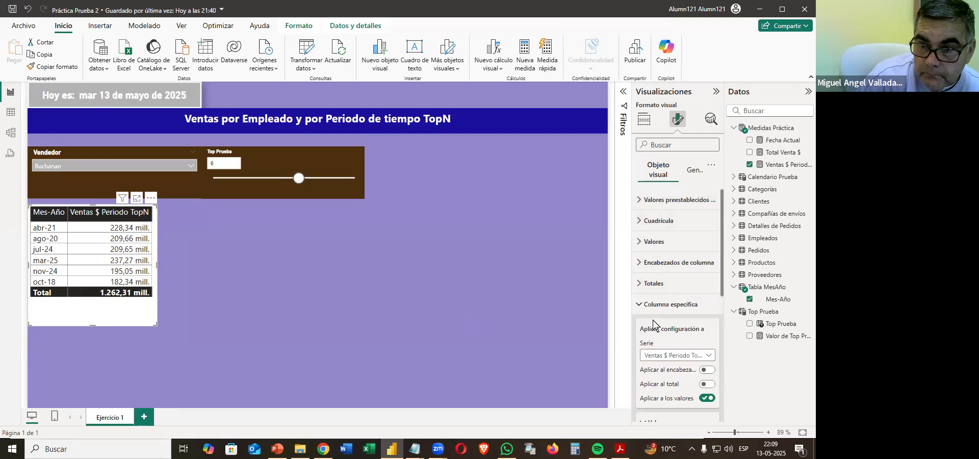
pyautogui.click(664, 357)
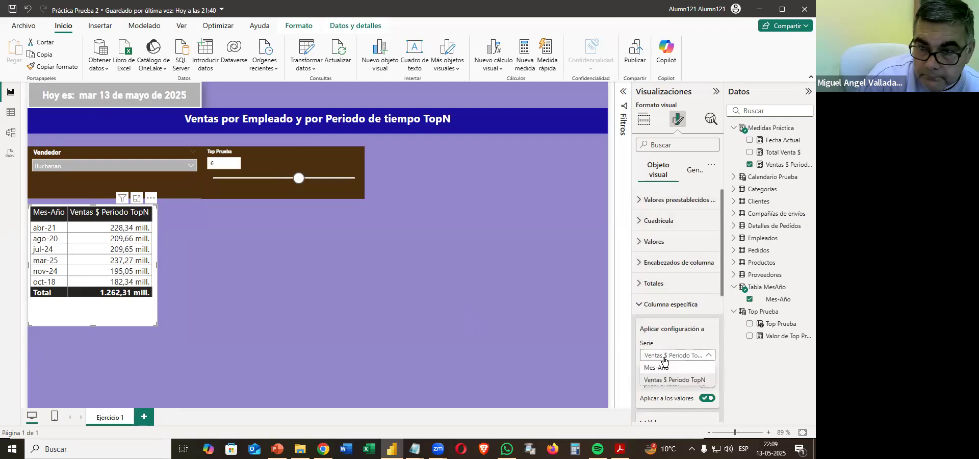
pyautogui.click(664, 376)
pyautogui.scroll(-3, 700, 355)
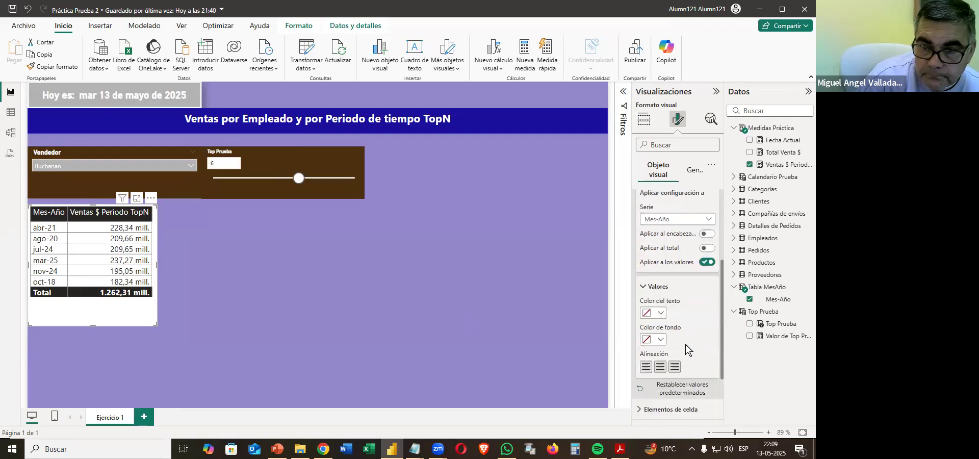
pyautogui.click(654, 315)
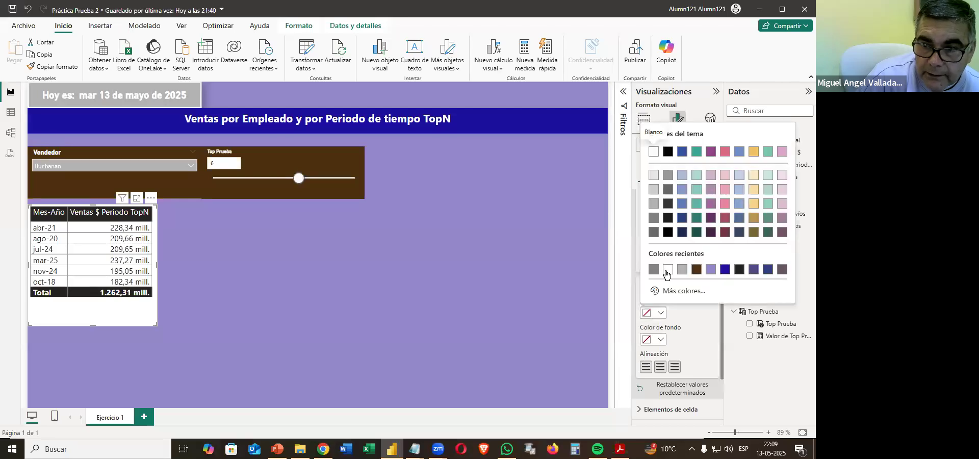
pyautogui.click(662, 271)
pyautogui.click(645, 340)
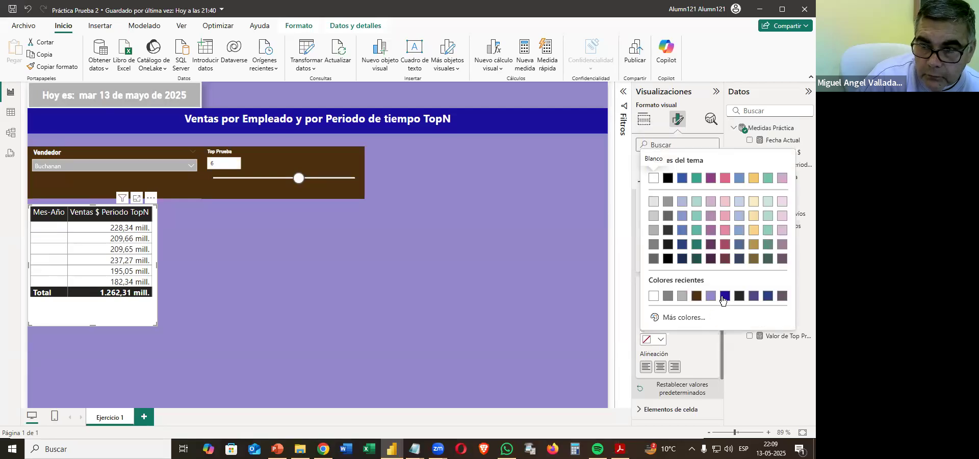
pyautogui.click(712, 296)
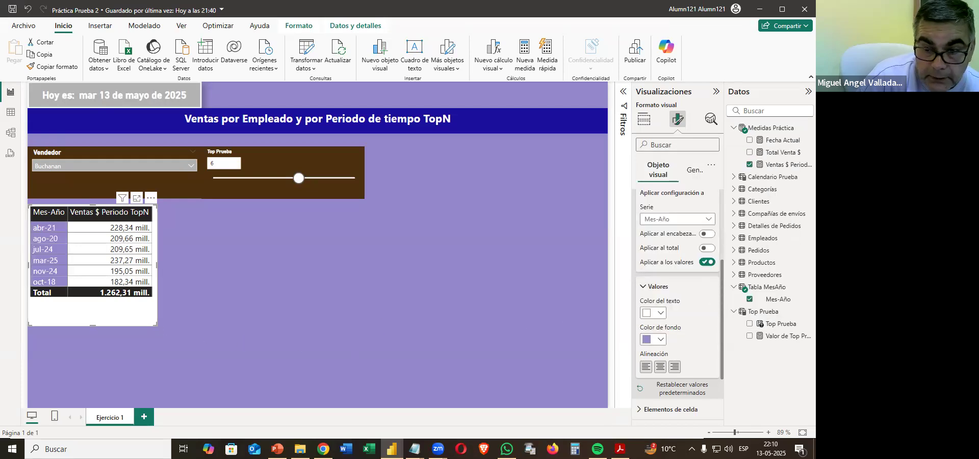
# Check the Página 1 sample in the PDF and turn off the Mes-Año table's background in its general effects.
pyautogui.click(620, 449)
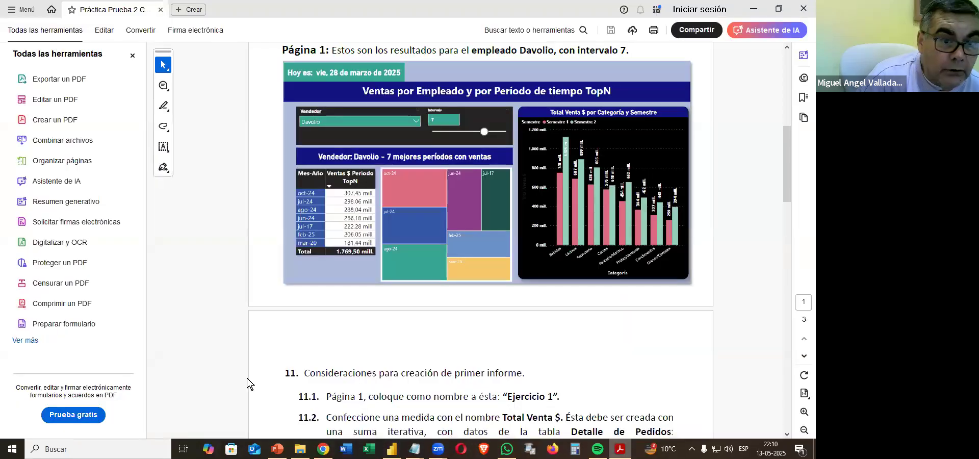
pyautogui.hotkey('alt', 'Tab')
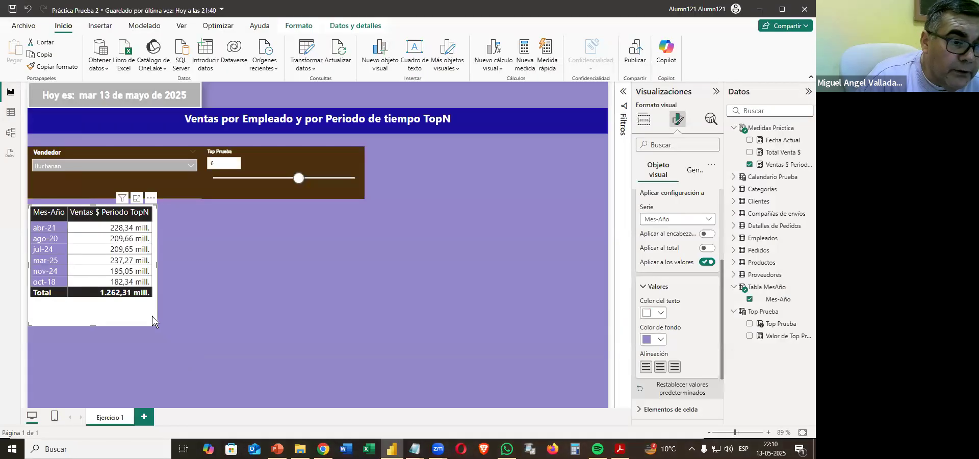
pyautogui.click(696, 171)
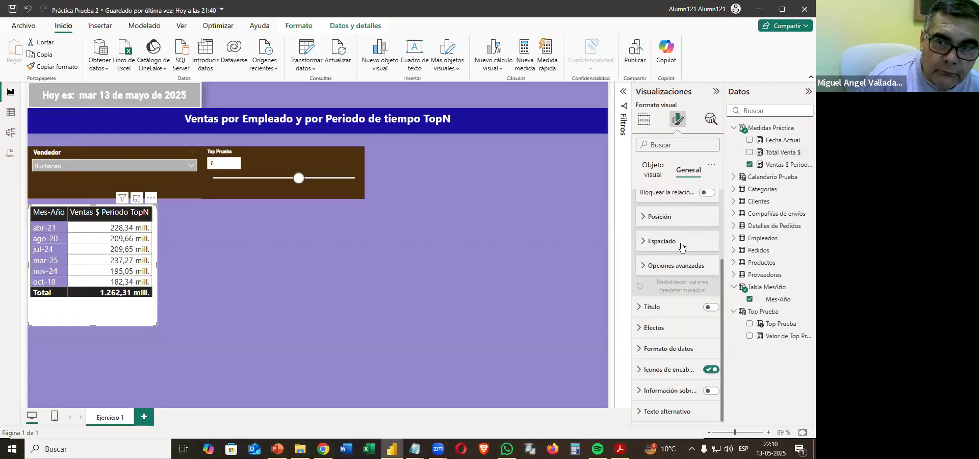
pyautogui.click(647, 263)
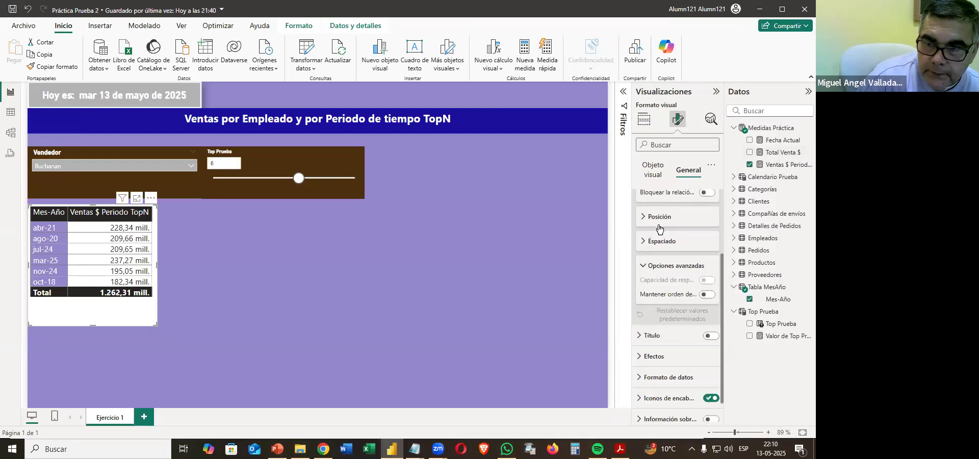
pyautogui.scroll(2, 659, 229)
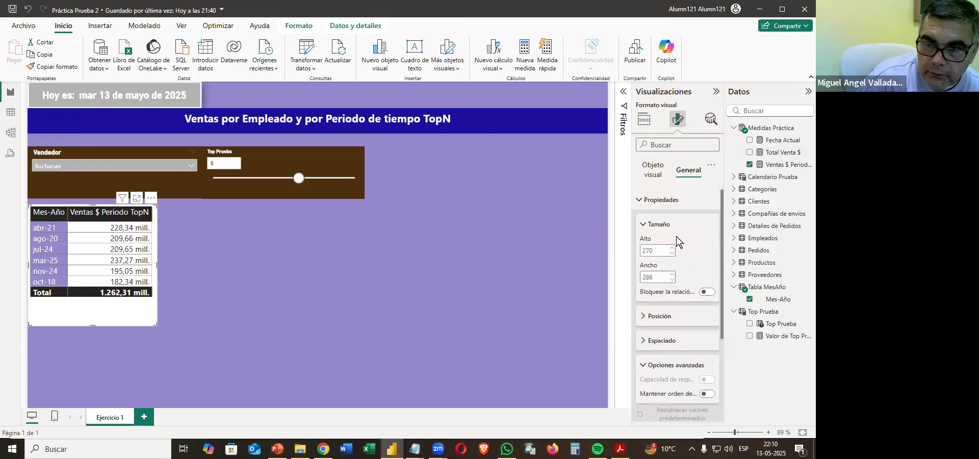
pyautogui.click(643, 204)
pyautogui.click(642, 242)
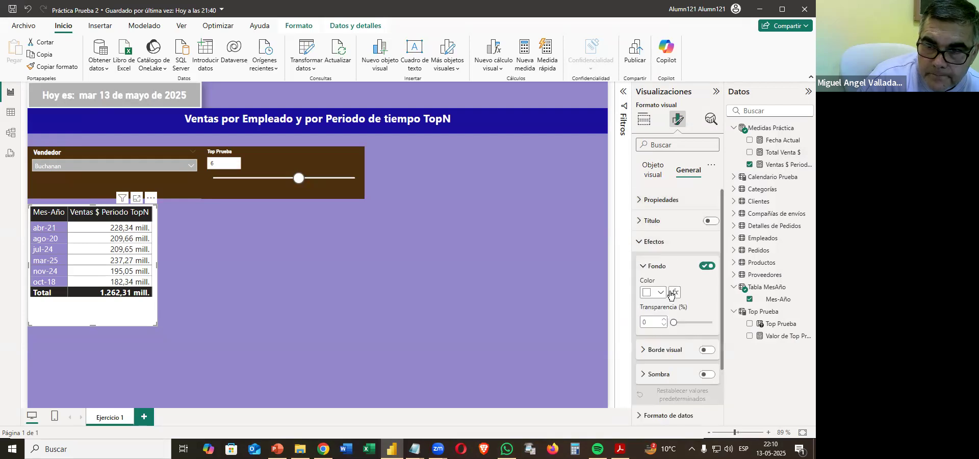
pyautogui.click(716, 265)
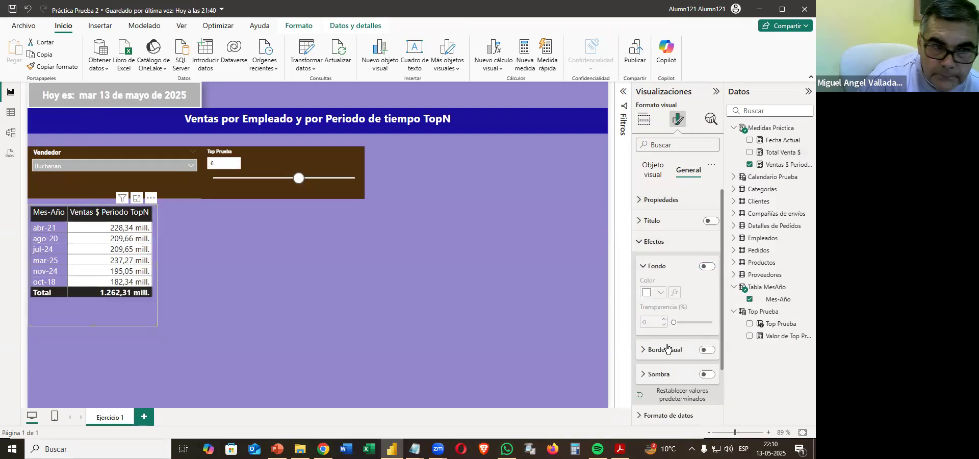
pyautogui.click(200, 338)
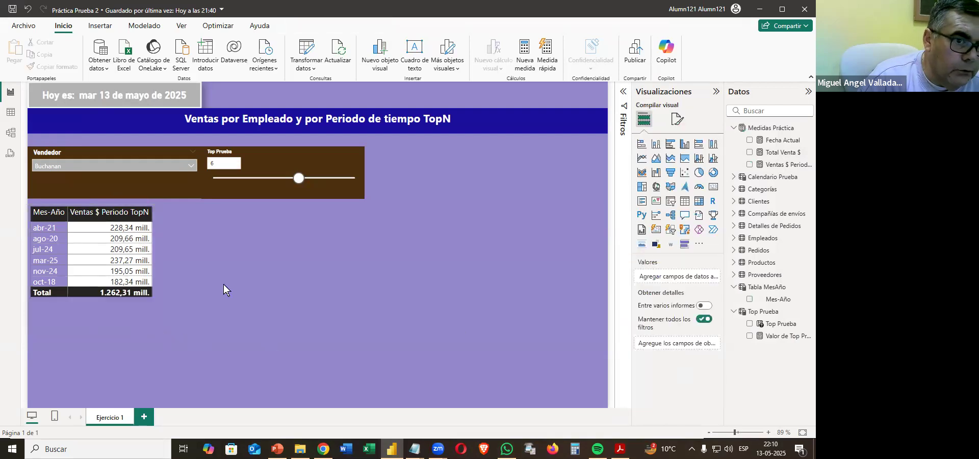
# Set the Vendedor slicer to the employee used in the PDF sample and the Top Prueba slicer to 7.
pyautogui.click(160, 165)
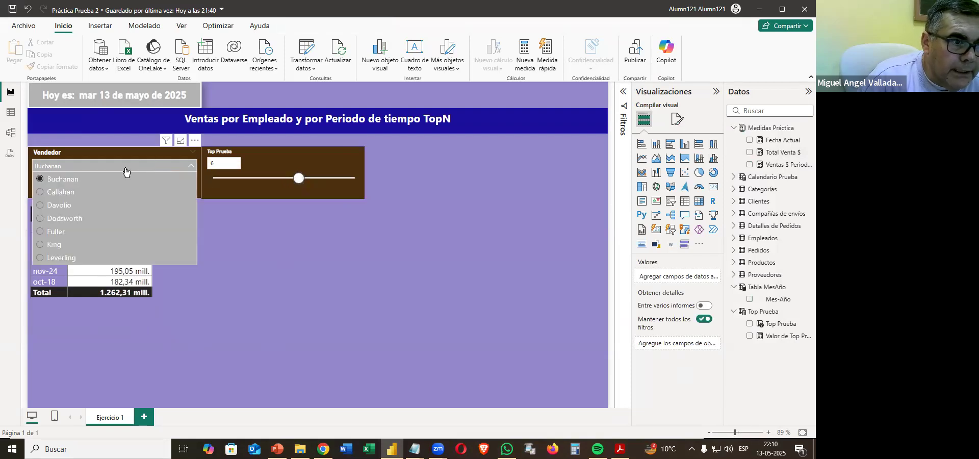
pyautogui.click(64, 206)
pyautogui.moveTo(305, 181); pyautogui.dragTo(320, 180)
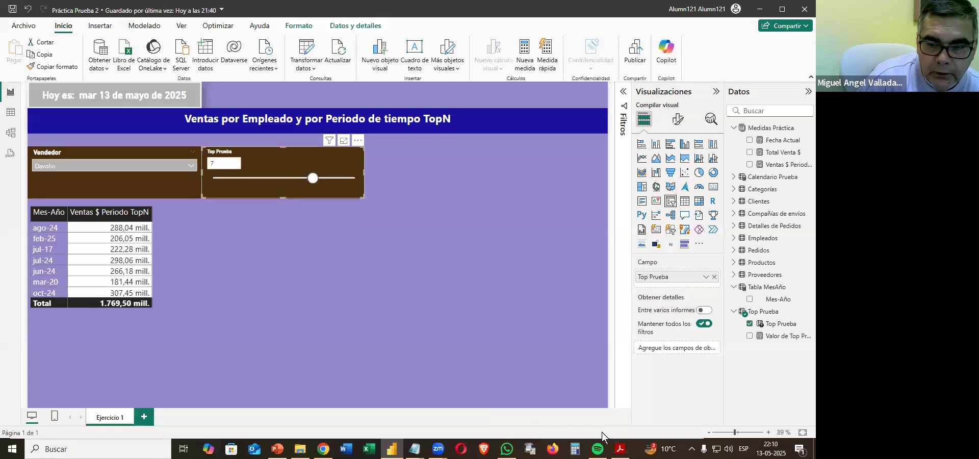
# Compare the table with the PDF sample in a reduced window and sort it by Ventas $ Periodo TopN in descending order.
pyautogui.click(621, 449)
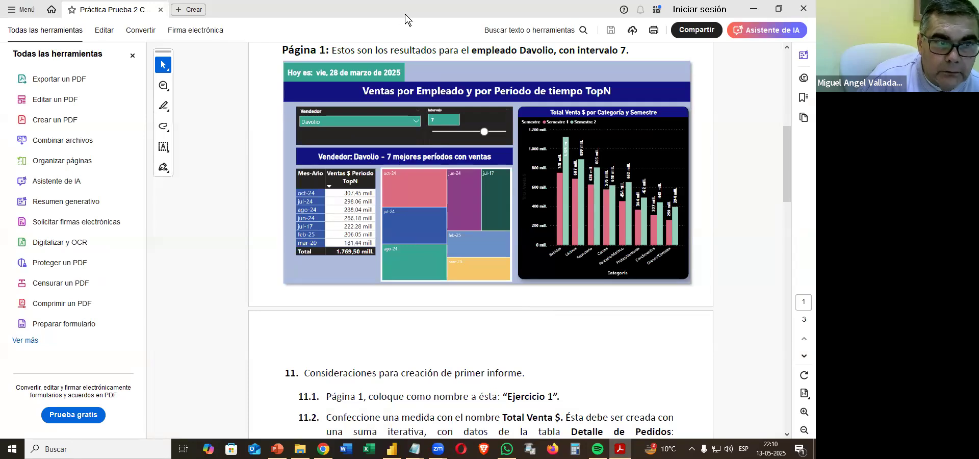
pyautogui.click(779, 9)
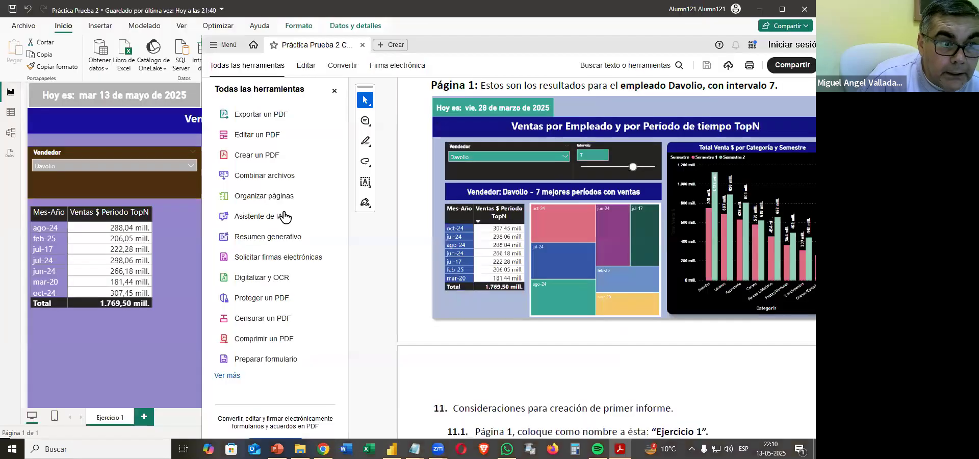
pyautogui.click(93, 213)
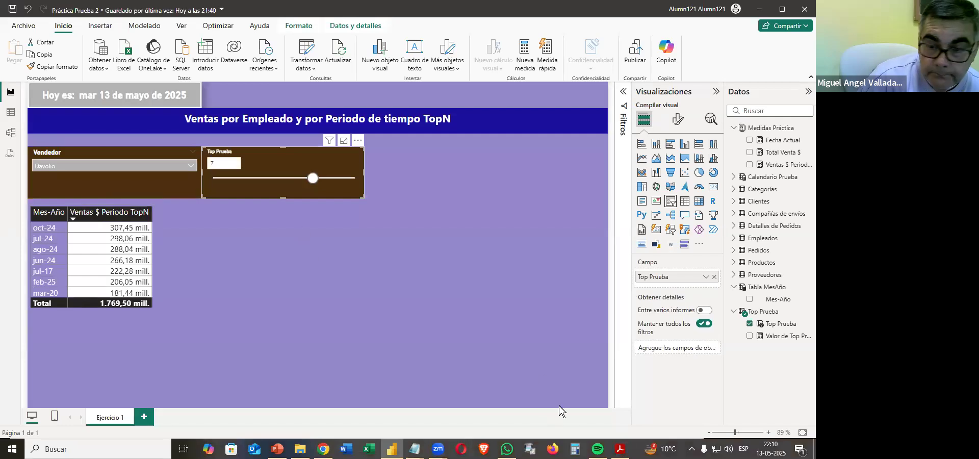
# Narrow the Ventas $ Periodo TopN column so its header wraps onto two lines as in the sample.
pyautogui.click(620, 449)
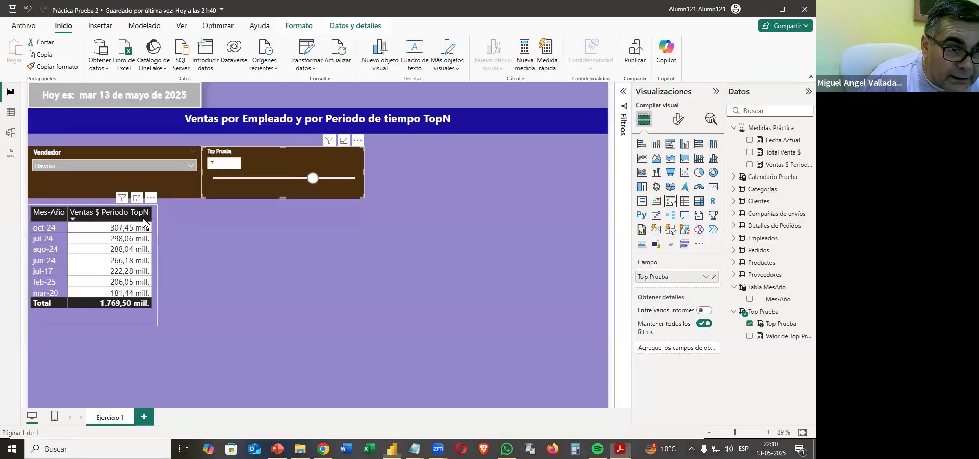
pyautogui.click(138, 226)
pyautogui.click(137, 220)
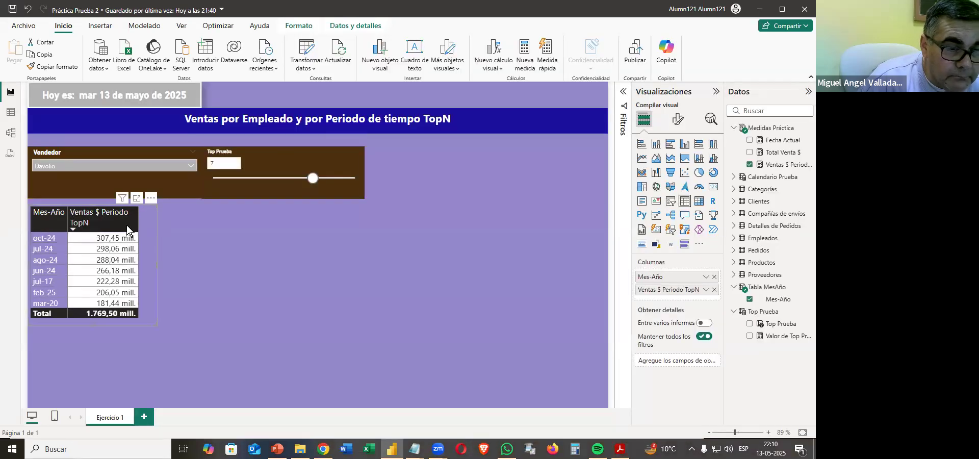
# Centre the text of the table's column headers.
pyautogui.click(676, 122)
pyautogui.click(666, 277)
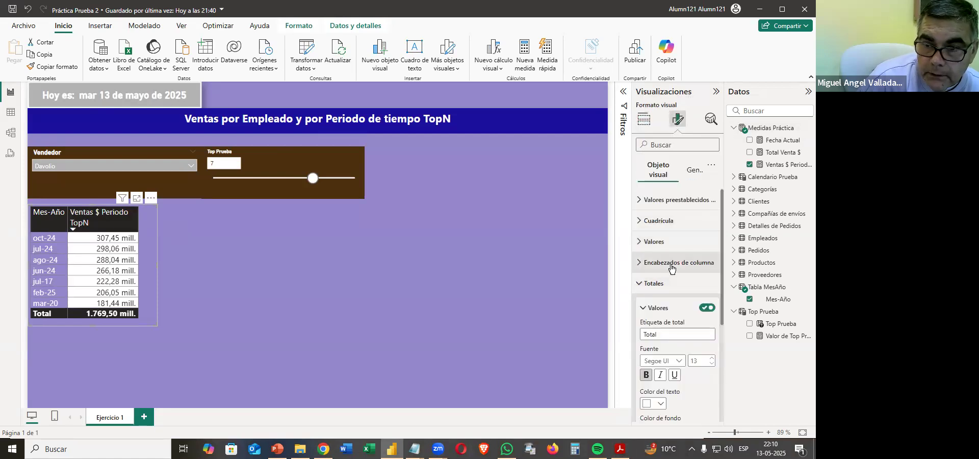
pyautogui.click(672, 268)
pyautogui.click(660, 409)
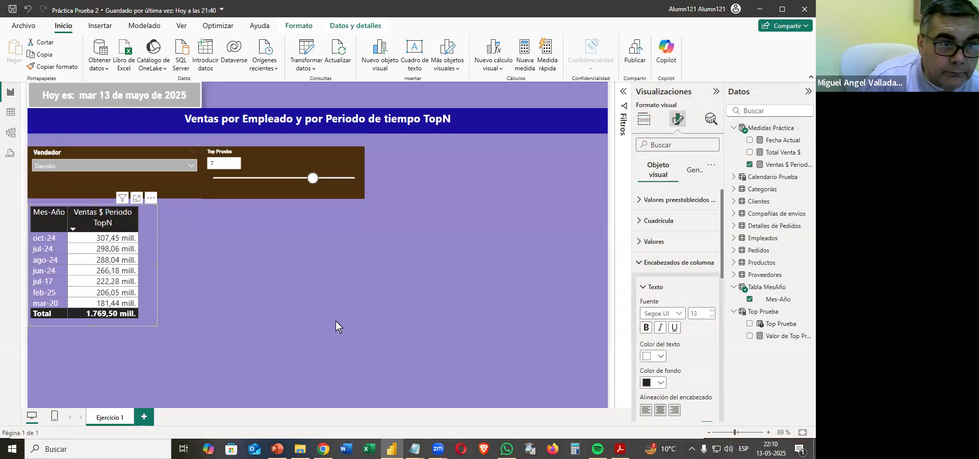
pyautogui.click(305, 319)
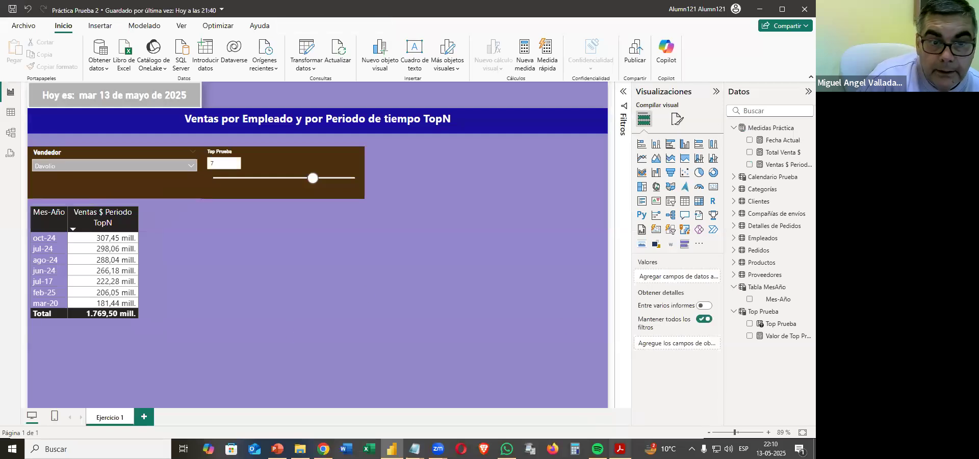
# Check the sample layout and move the table down to leave a gap for a title beneath the slicers.
pyautogui.click(621, 449)
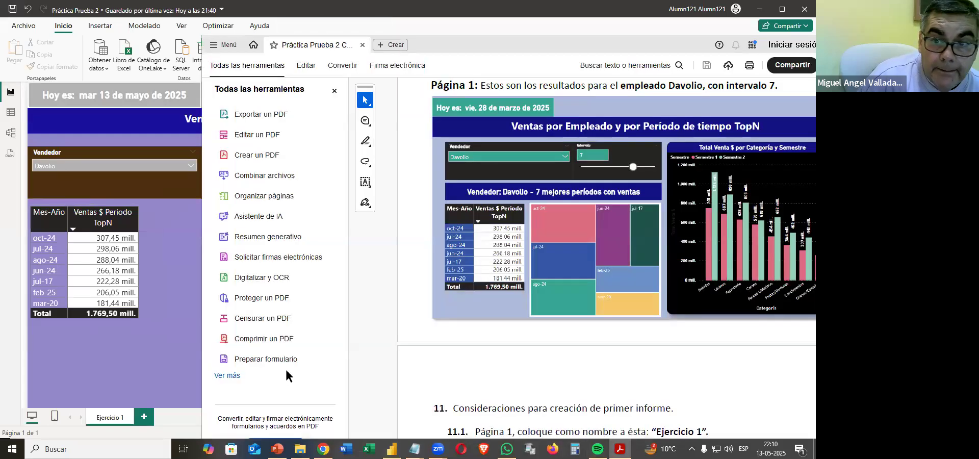
pyautogui.click(92, 318)
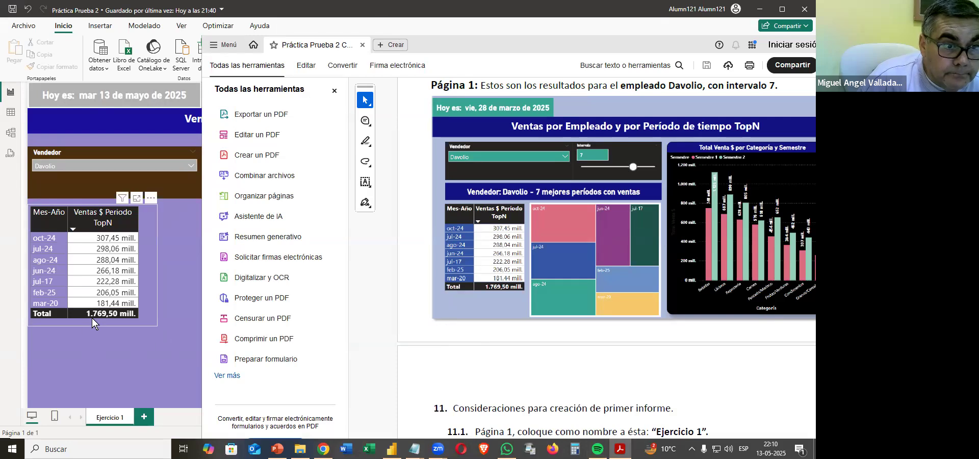
pyautogui.moveTo(80, 363); pyautogui.dragTo(81, 350)
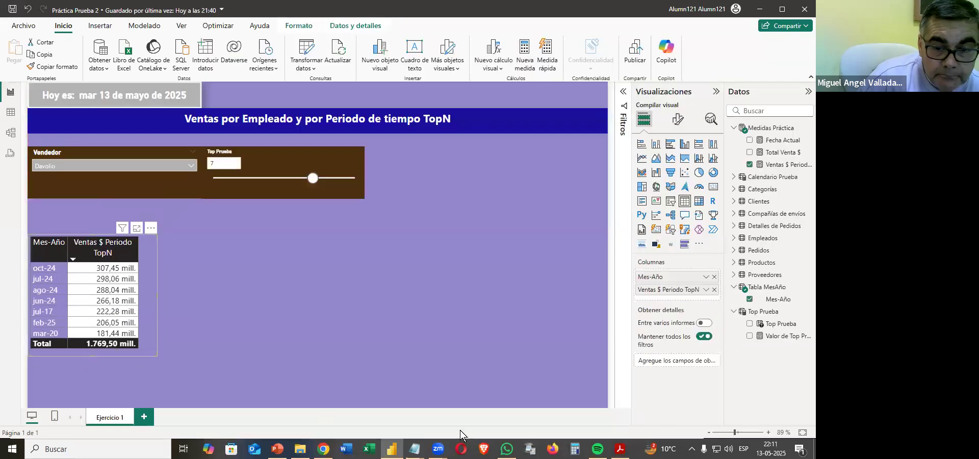
# Read item 11.8 on the dynamic title card in the PDF and examine the matching title in the Página 1 sample.
pyautogui.click(621, 449)
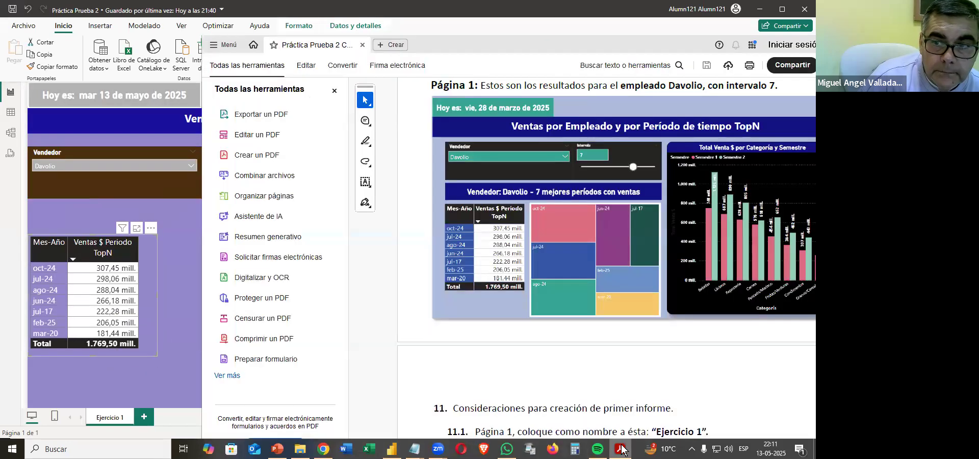
pyautogui.scroll(-5, 505, 362)
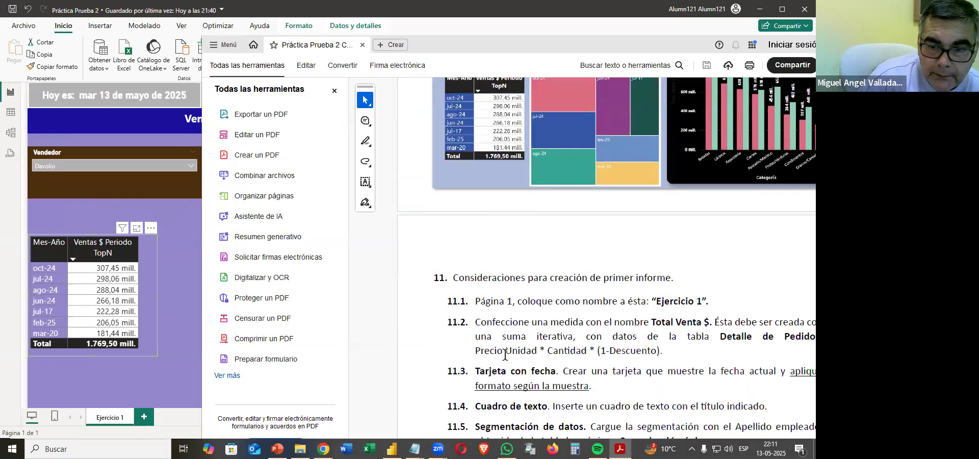
pyautogui.scroll(-3, 507, 354)
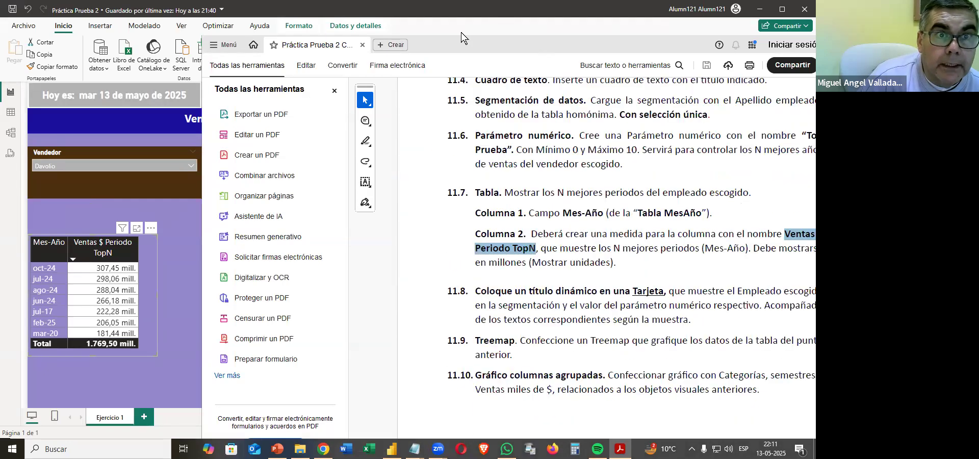
pyautogui.doubleClick(474, 45)
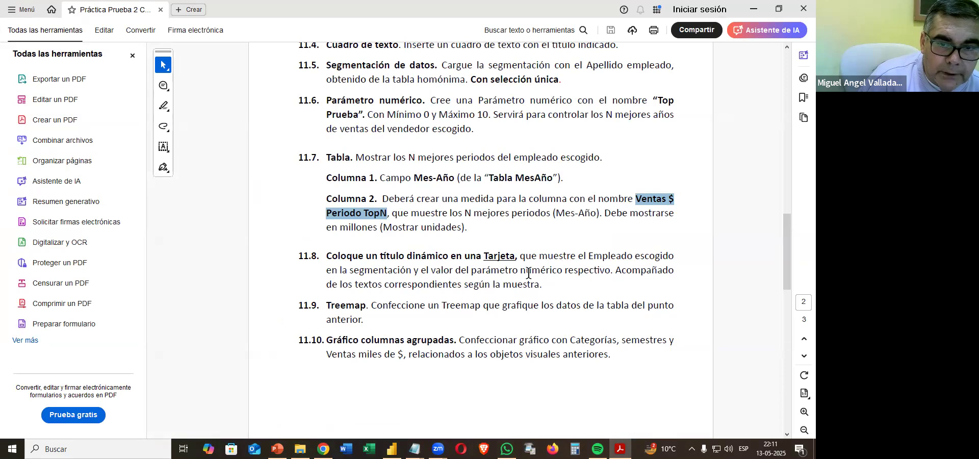
pyautogui.scroll(15, 529, 272)
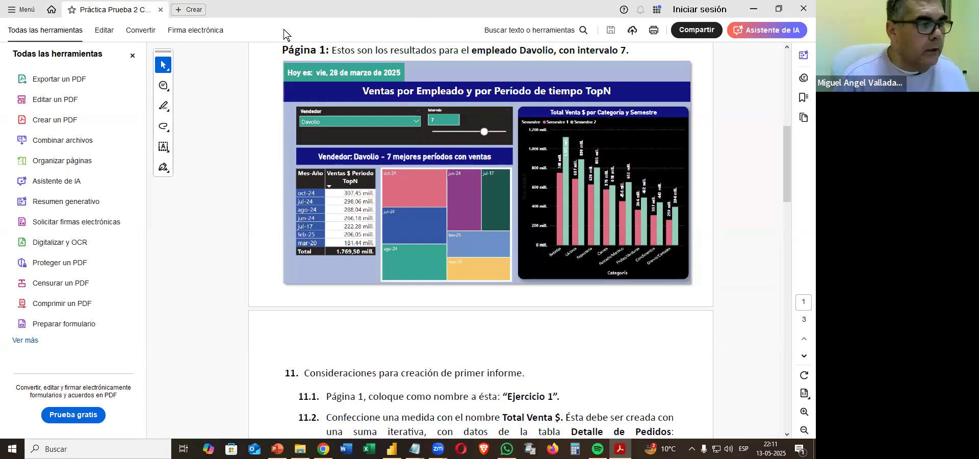
pyautogui.hotkey('alt', 'Tab')
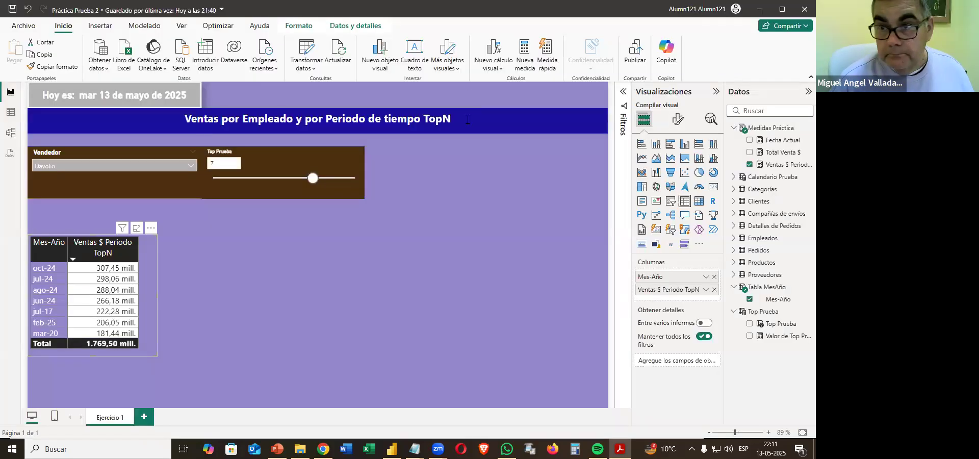
# Switch to Power BI and add a new measure named Título Dinámico to the Medidas Práctica table.
pyautogui.rightClick(779, 129)
pyautogui.click(720, 149)
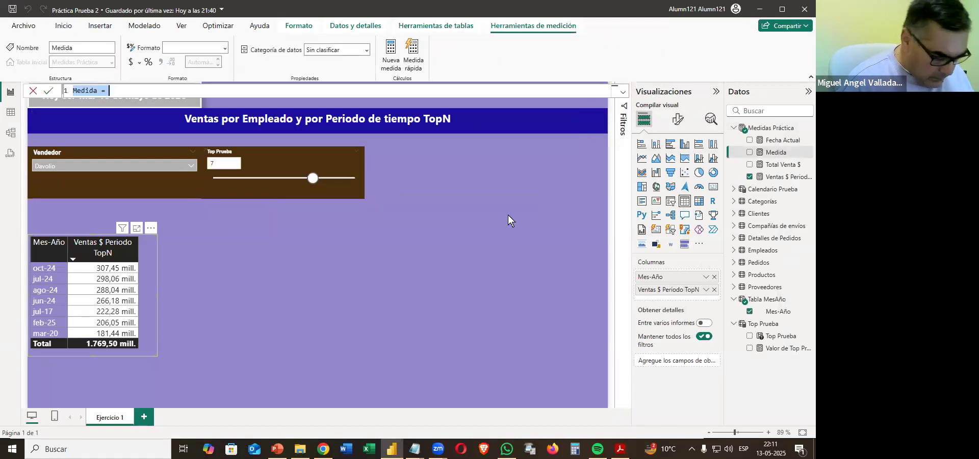
pyautogui.write('Tít')
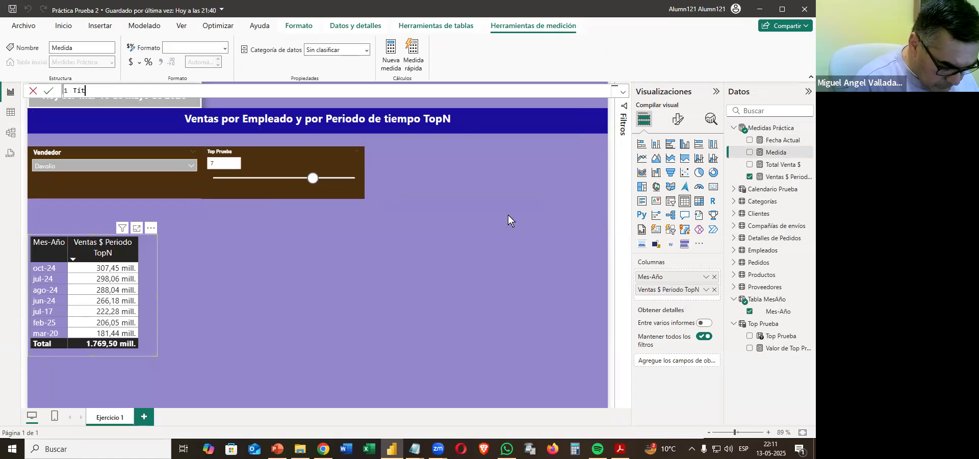
pyautogui.write('ulo Diná')
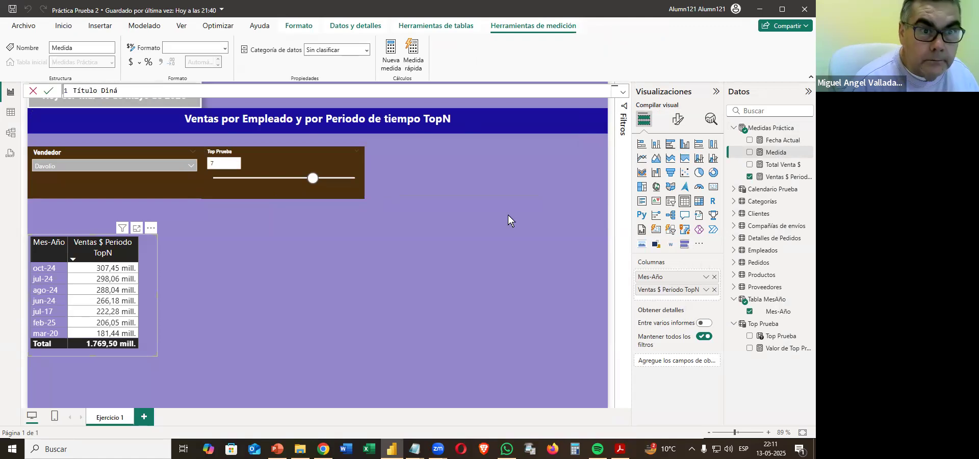
pyautogui.write('mico')
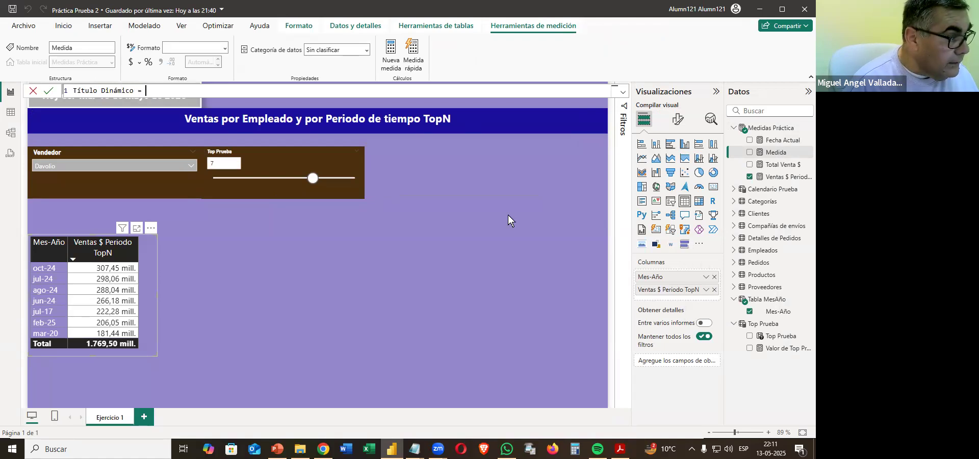
pyautogui.write(' = "Ver')
pyautogui.write('dedor')
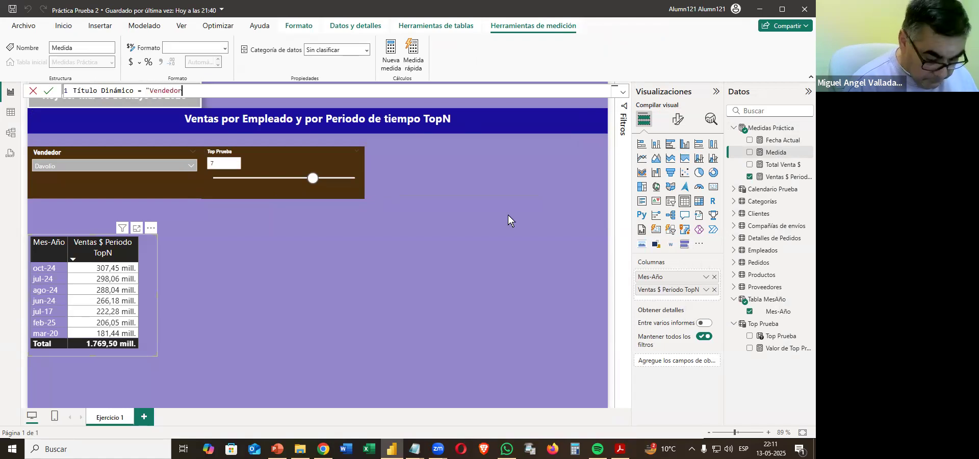
pyautogui.write(': ')
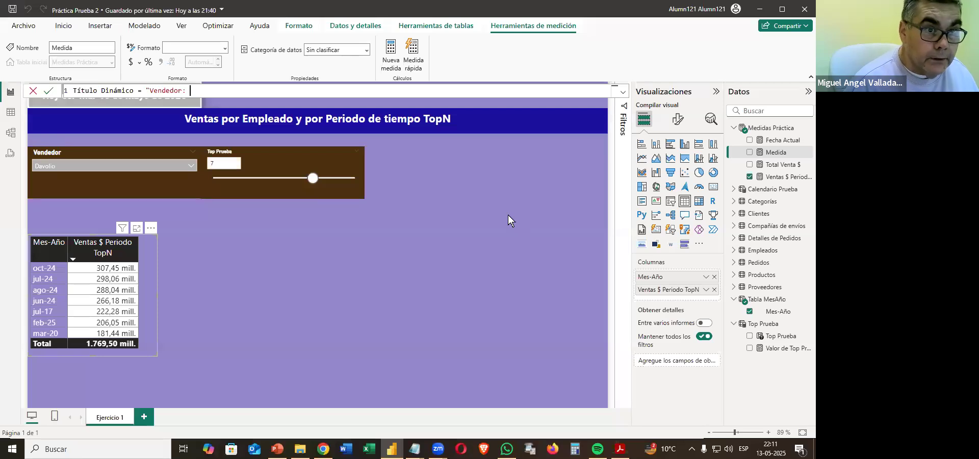
pyautogui.write('" &')
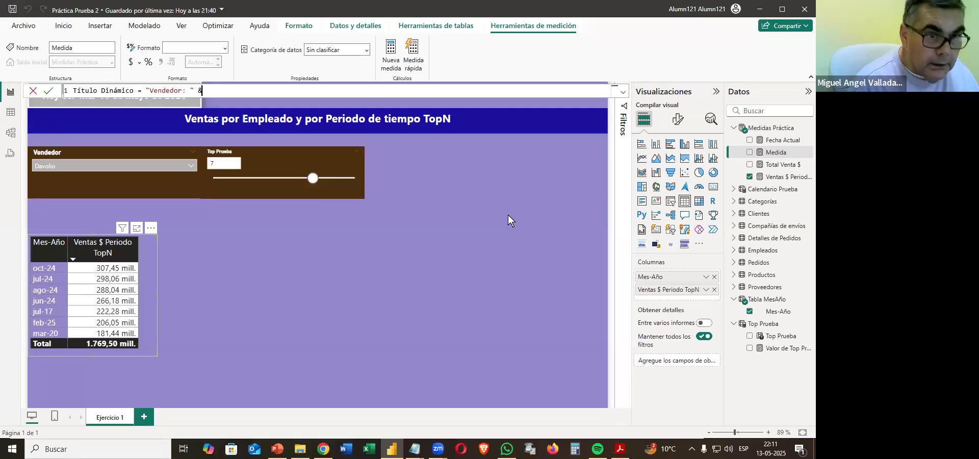
pyautogui.write(' select')
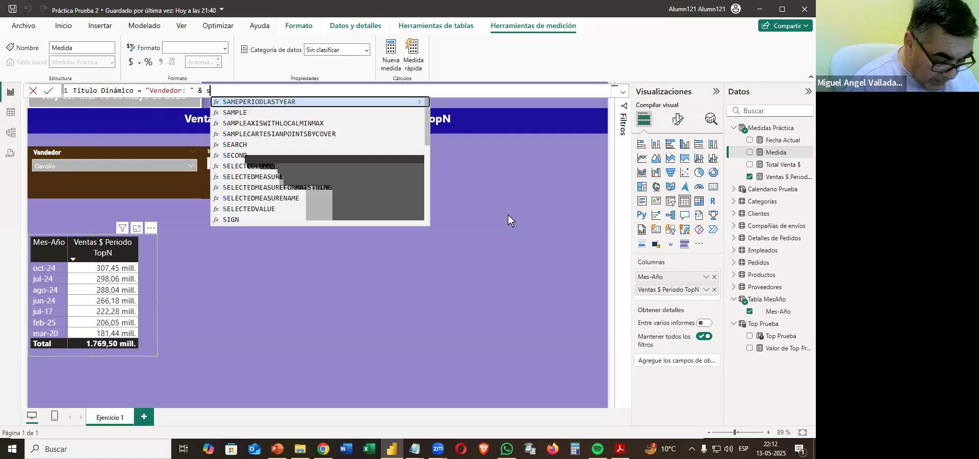
# Append SELECTEDVALUE(Empleados[Apellidos]) to the Título Dinámico formula after the "Vendedor: " text.
pyautogui.press('Down')
pyautogui.press('Down')
pyautogui.press('Down')
pyautogui.press('Down')
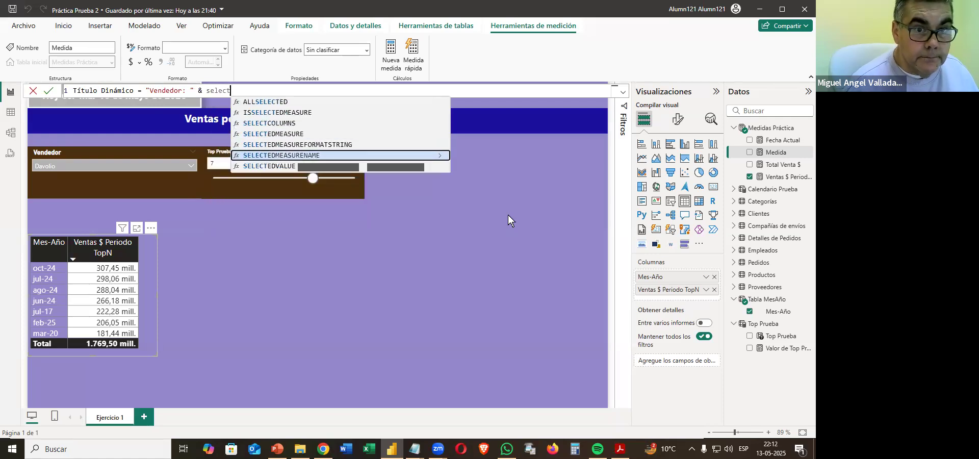
pyautogui.press('Tab')
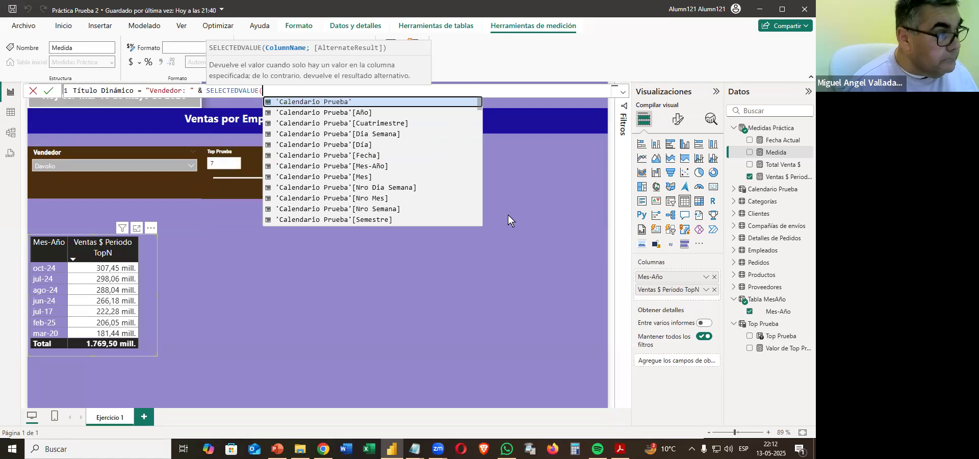
pyautogui.write('ape')
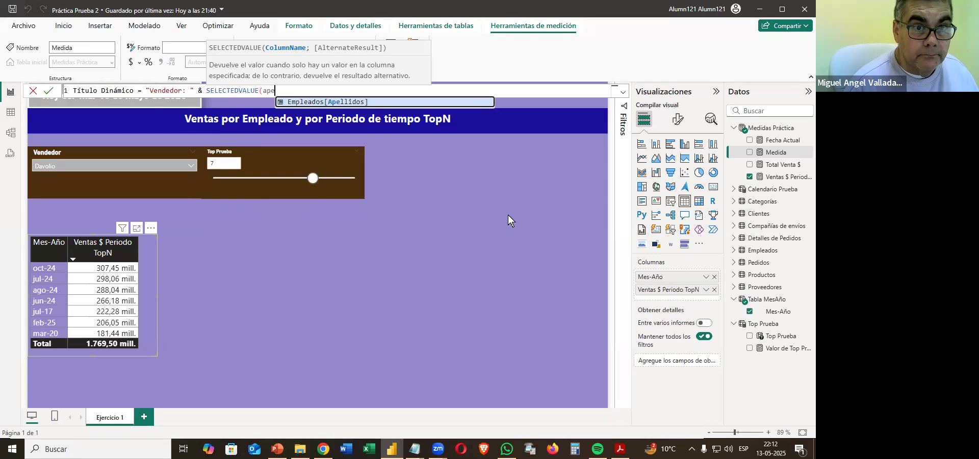
pyautogui.press('Tab')
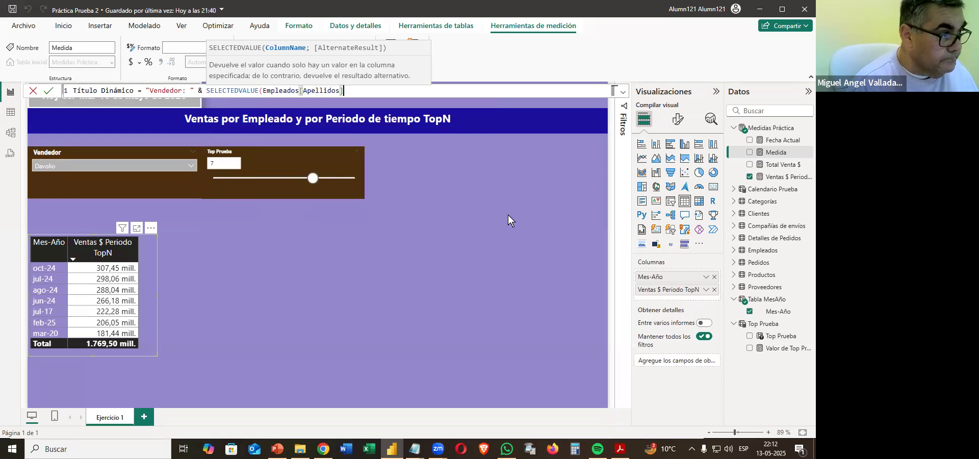
pyautogui.write(')')
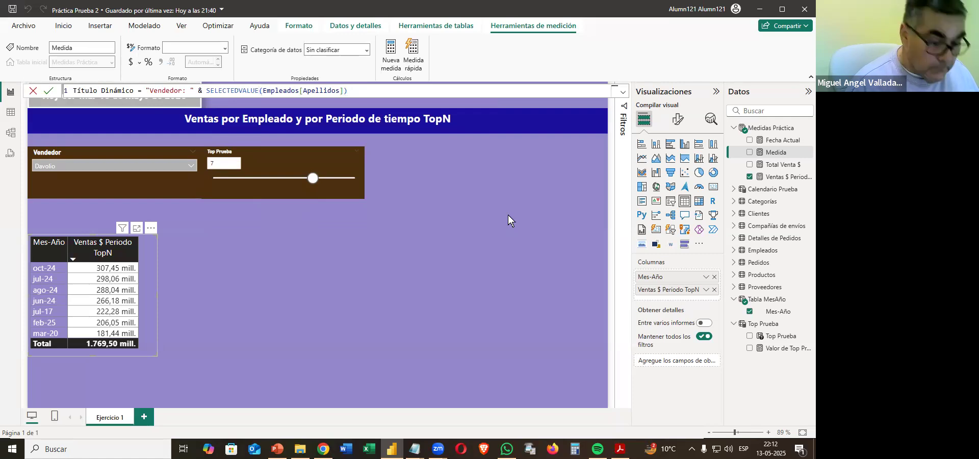
pyautogui.write(' & "')
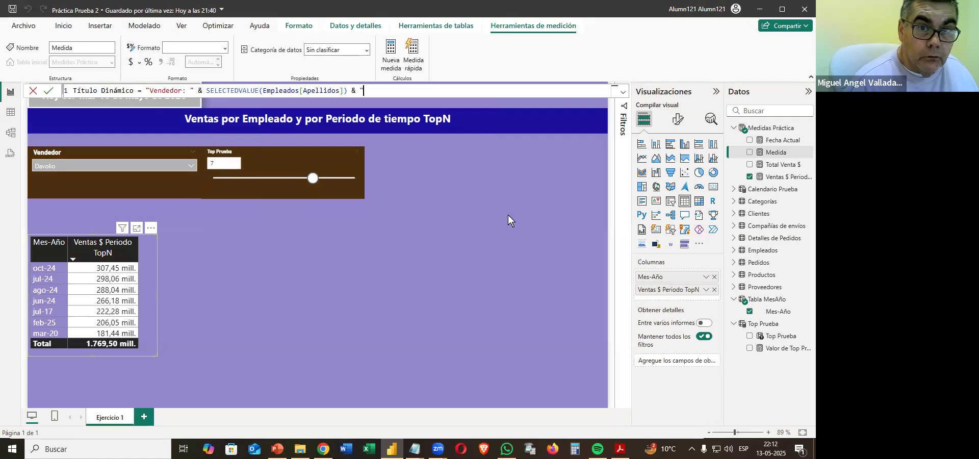
pyautogui.write(' -')
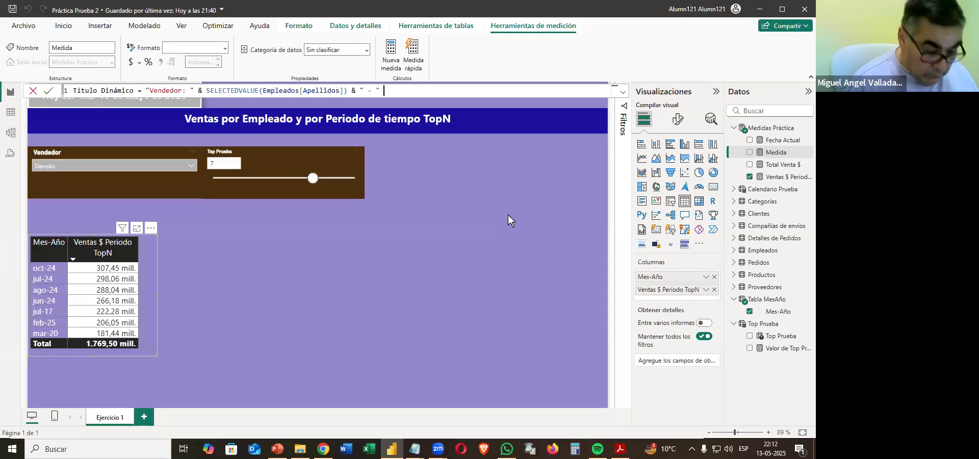
# Concatenate the separator " - " after the SELECTEDVALUE expression, add another &, and continue the formula on an indented second line.
pyautogui.write('&')
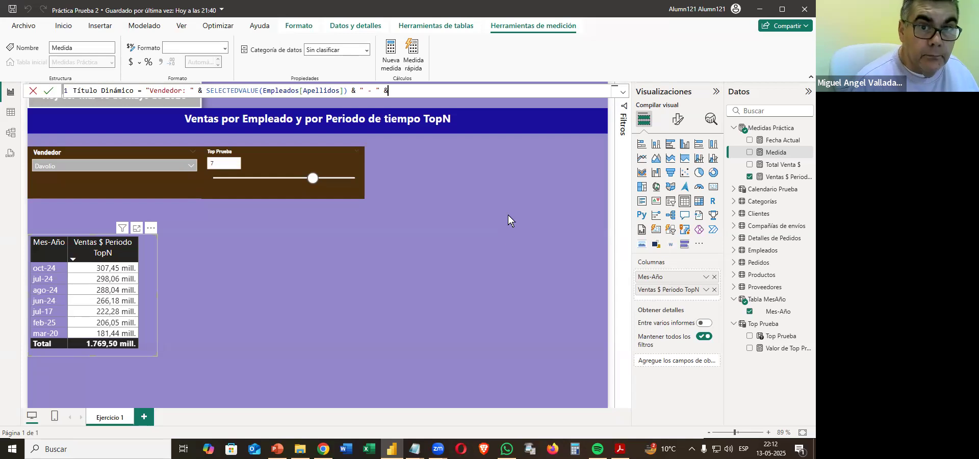
pyautogui.hotkey('shift', 'Return')
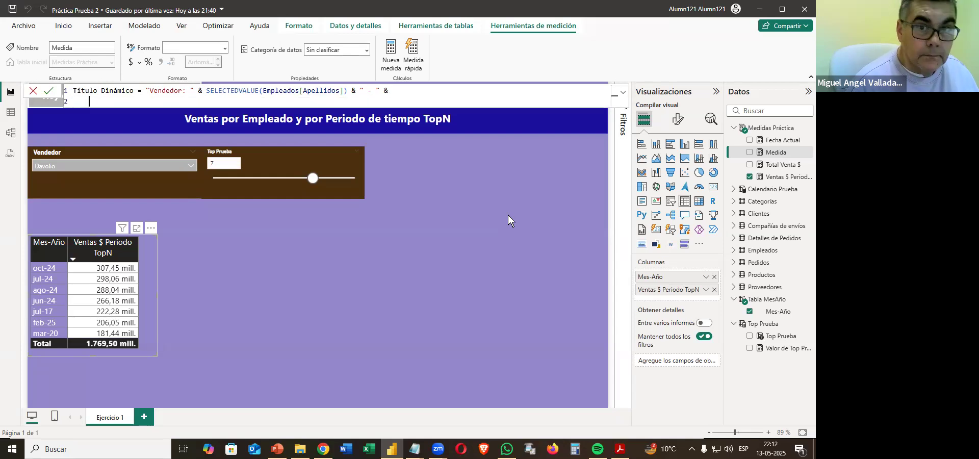
pyautogui.press('Tab')
pyautogui.press('Tab')
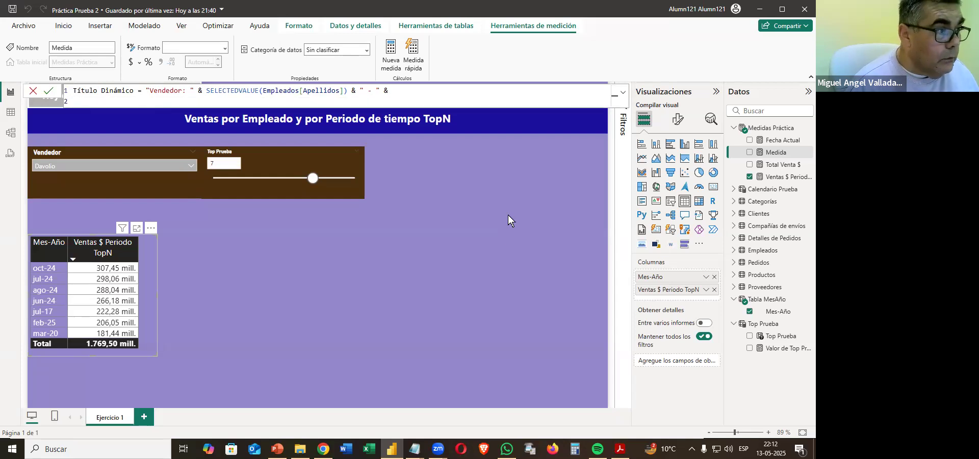
pyautogui.write('" por')
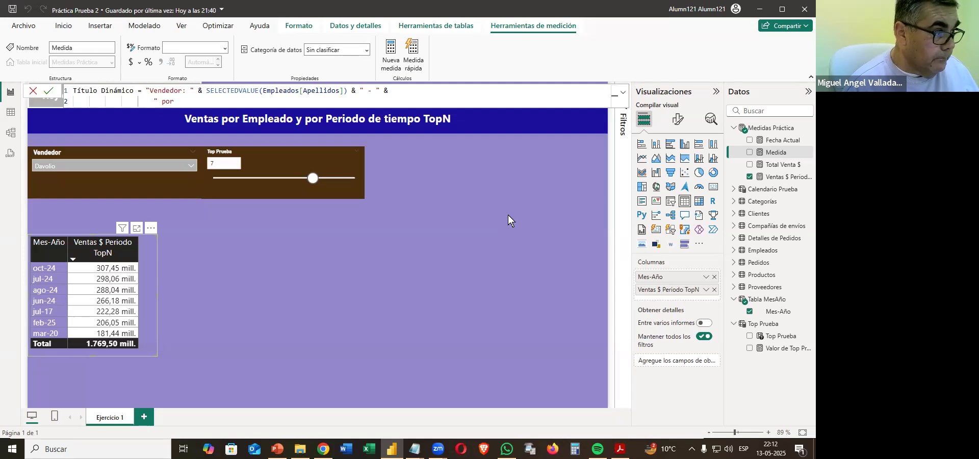
pyautogui.press('BackSpace')
pyautogui.press('BackSpace')
pyautogui.press('BackSpace')
pyautogui.press('BackSpace')
pyautogui.press('BackSpace')
pyautogui.press('BackSpace')
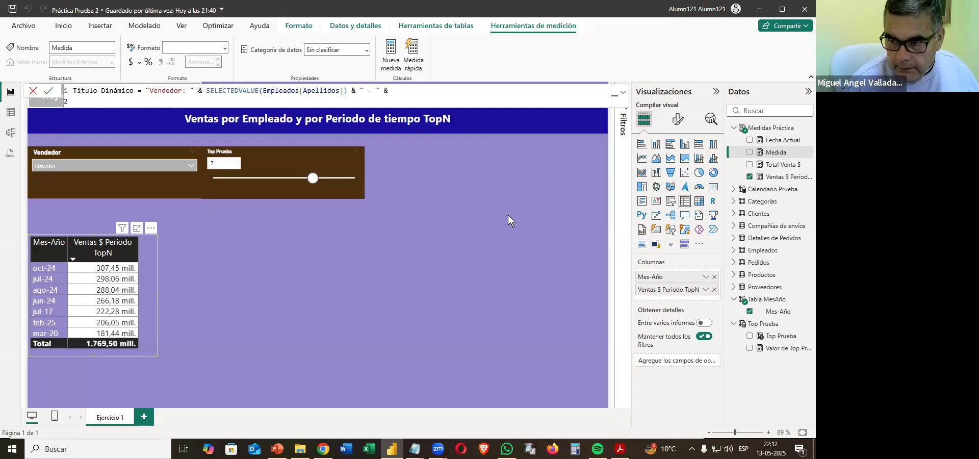
# Add the [Valor de Top Prueba] measure on the second line of the formula, followed by &.
pyautogui.write('valor')
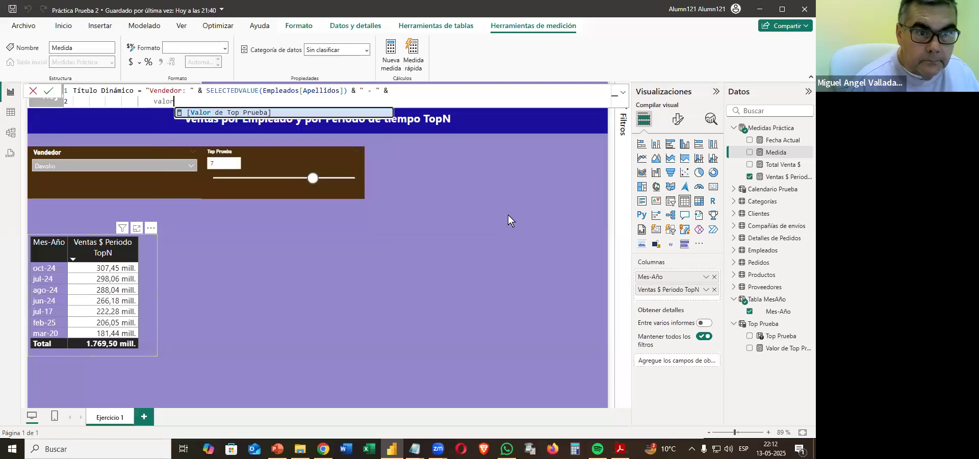
pyautogui.press('Tab')
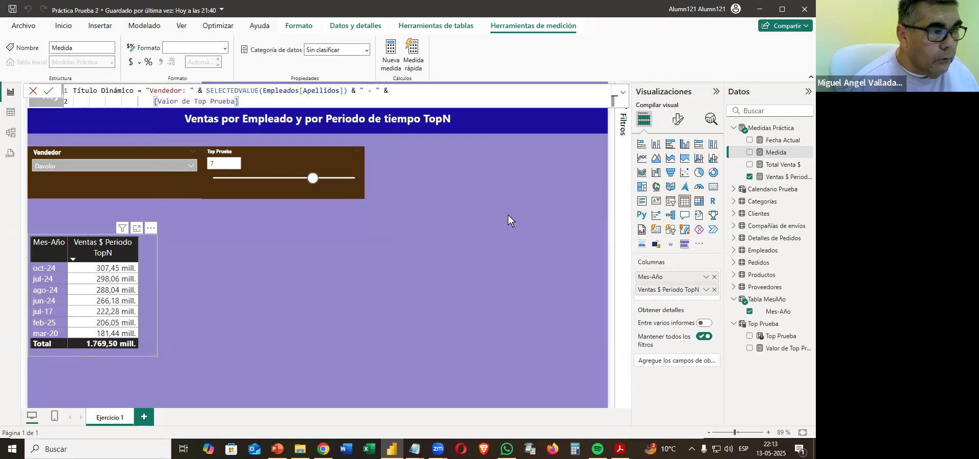
pyautogui.write('& " mejores periodos con ventas')
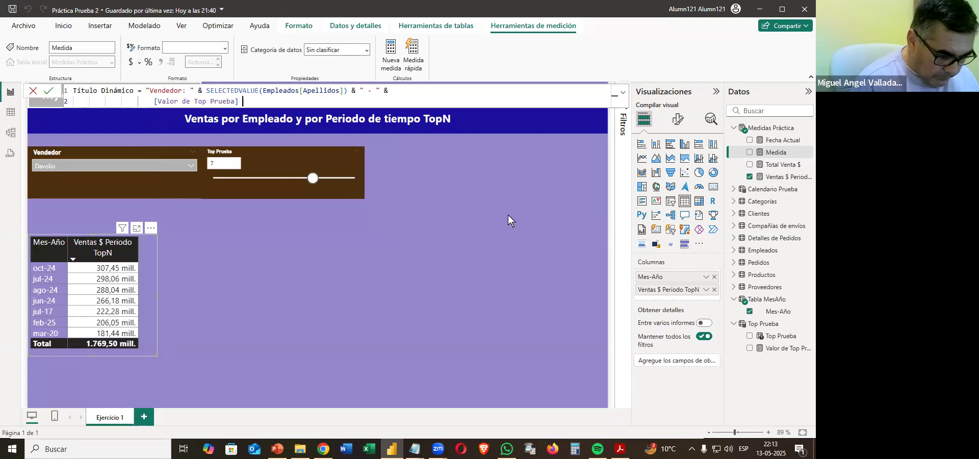
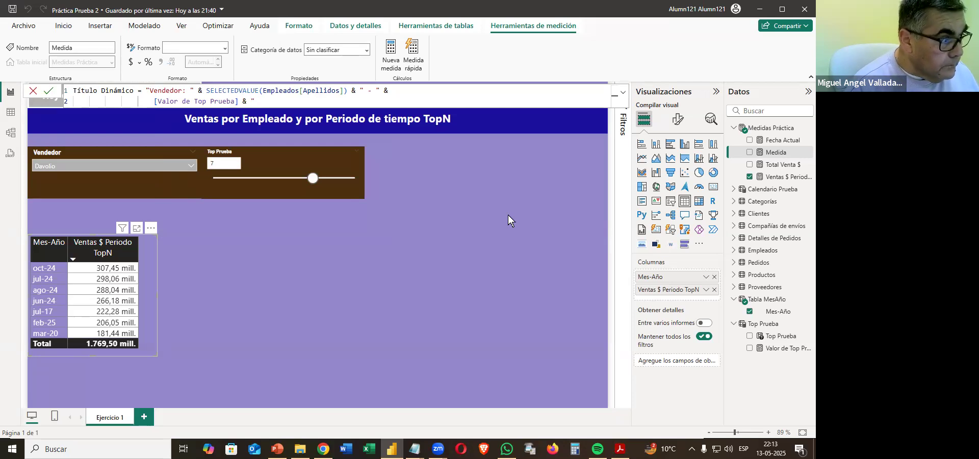
# Complete the Título Dinámico formula with the closing text " mejores periodos con ventas" and commit the measure.
pyautogui.write('mejores periodos con ventas')
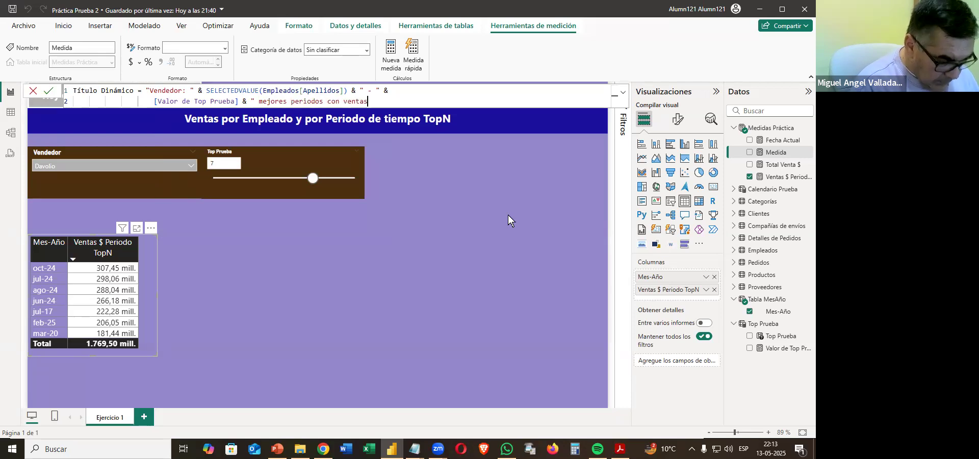
pyautogui.write('"')
pyautogui.press('Return')
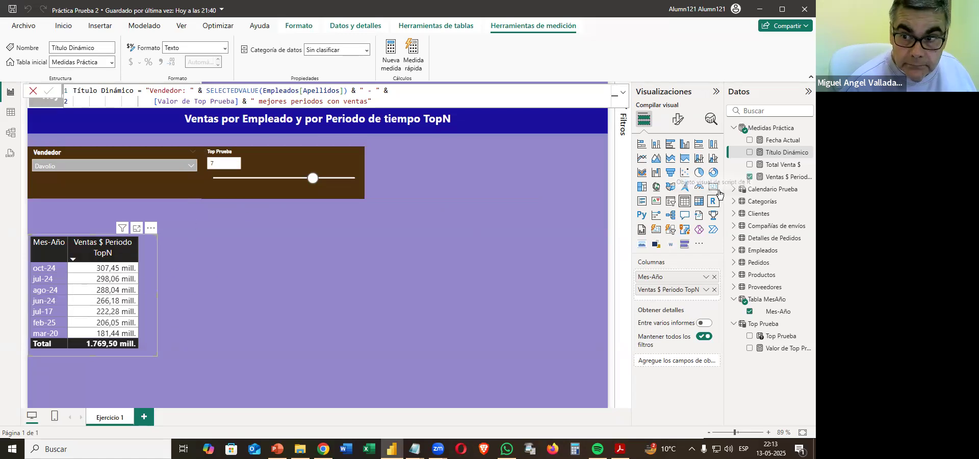
# Add a card visual in the empty area beside the table and populate it with the Título Dinámico measure.
pyautogui.click(562, 256)
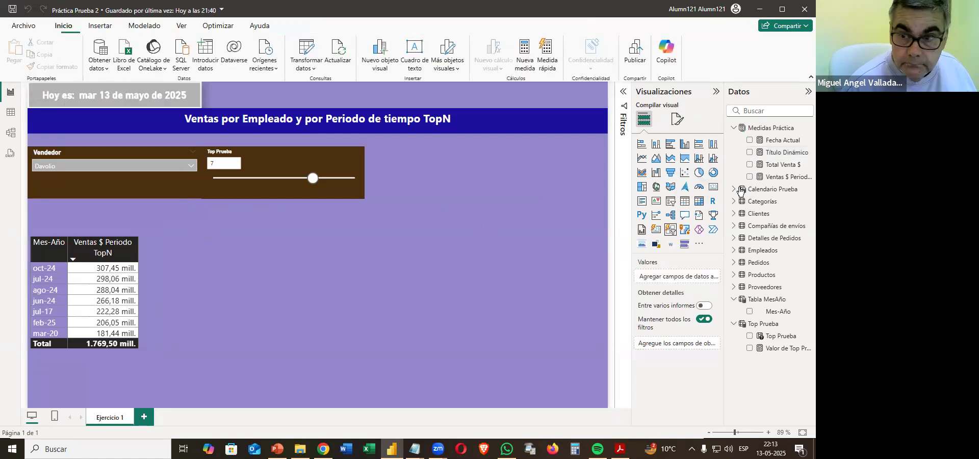
pyautogui.moveTo(287, 278); pyautogui.dragTo(309, 265)
pyautogui.moveTo(772, 153); pyautogui.dragTo(289, 298)
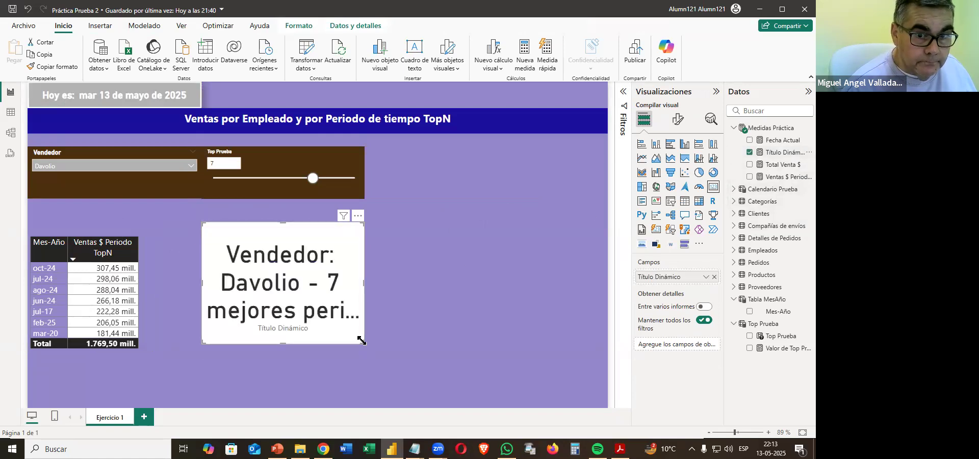
# Copy the formatting of the "Ventas por Empleado y por Periodo de tiempo TopN" heading onto the Título Dinámico card.
pyautogui.click(442, 128)
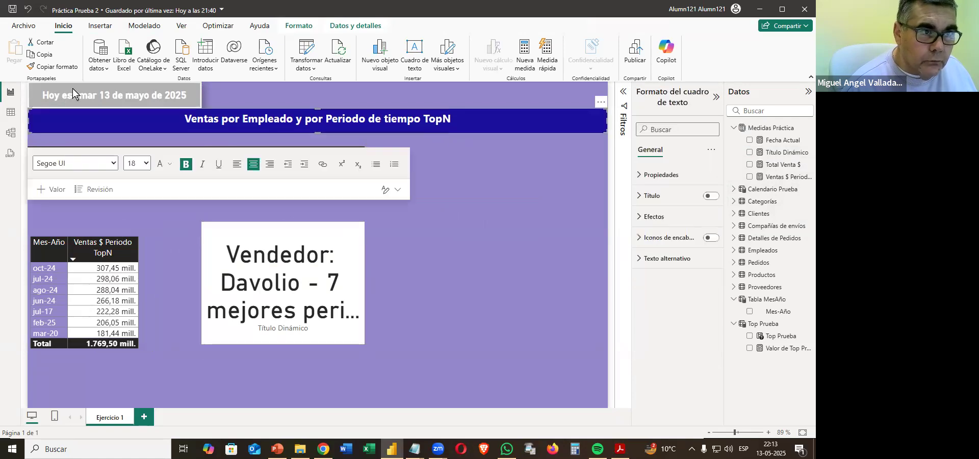
pyautogui.click(53, 66)
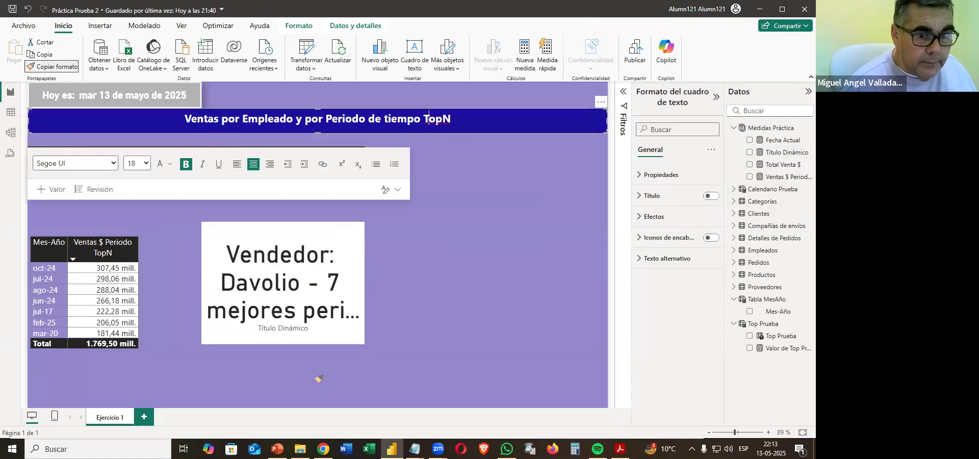
pyautogui.click(331, 329)
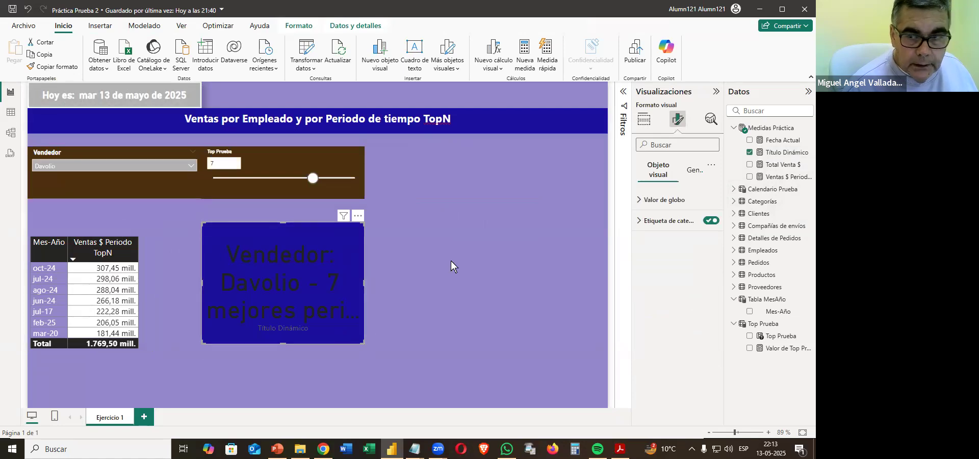
# Format the Título Dinámico card's value as size 18, white and bold, and turn off its category label.
pyautogui.click(672, 203)
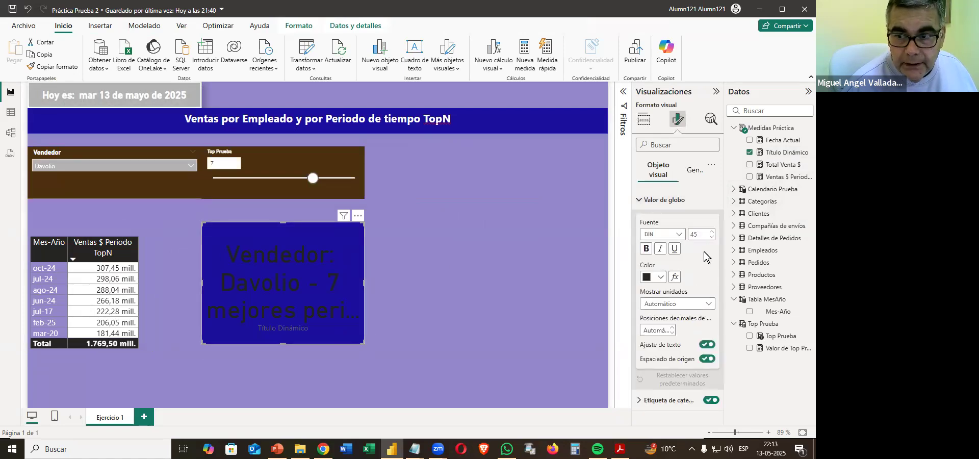
pyautogui.click(703, 234)
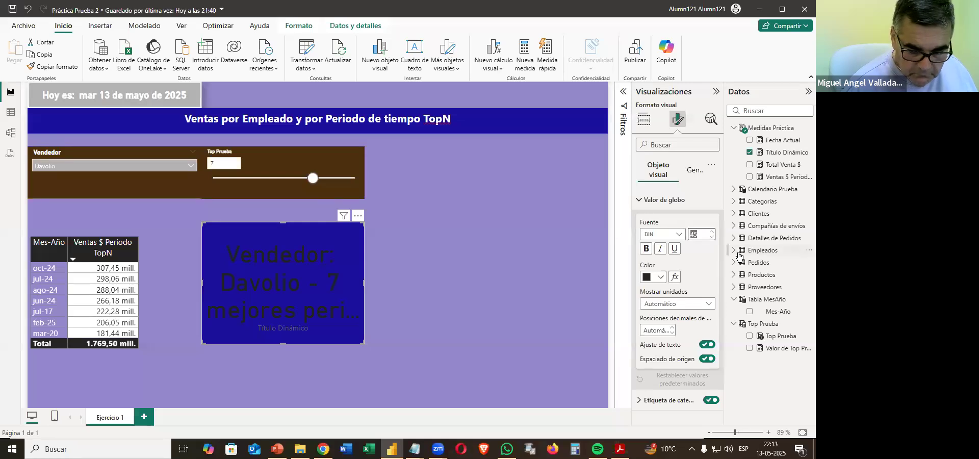
pyautogui.write('18')
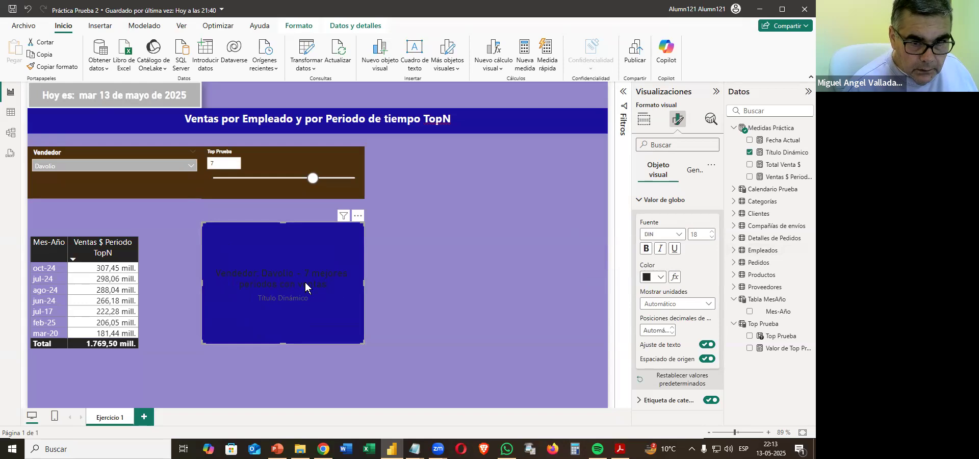
pyautogui.moveTo(305, 285); pyautogui.dragTo(272, 282)
pyautogui.click(384, 273)
pyautogui.click(266, 267)
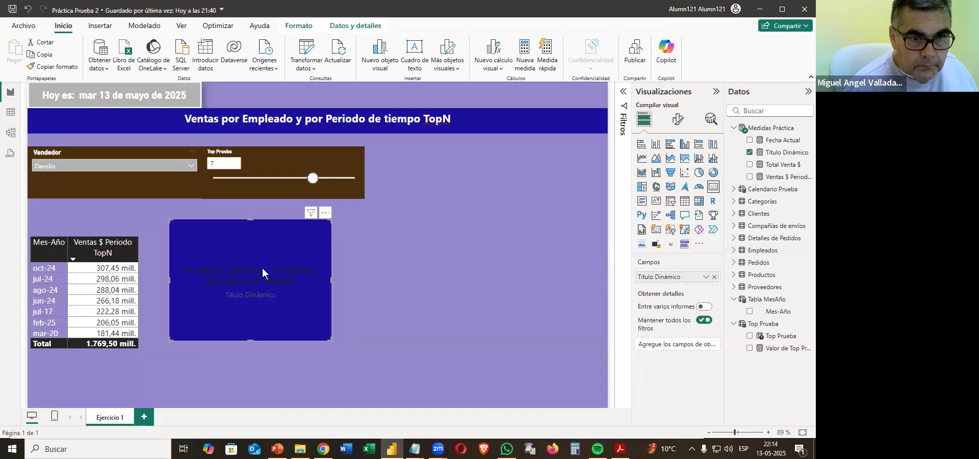
pyautogui.click(674, 120)
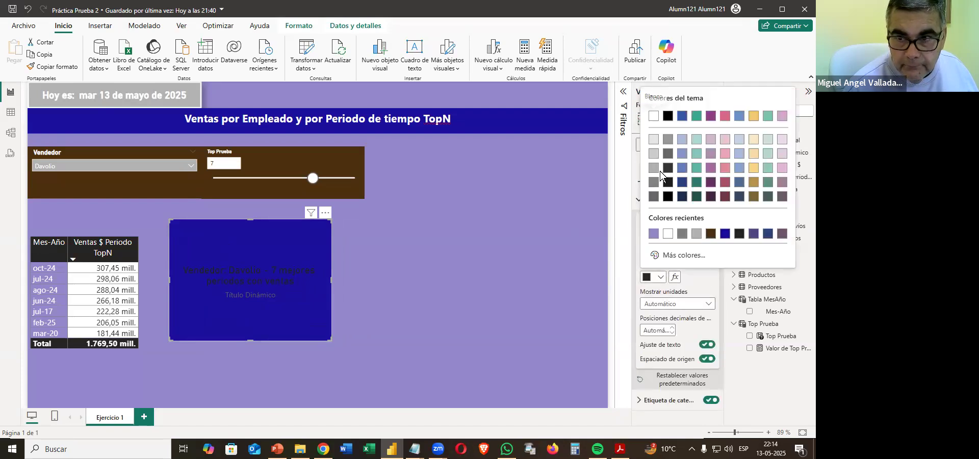
pyautogui.click(654, 117)
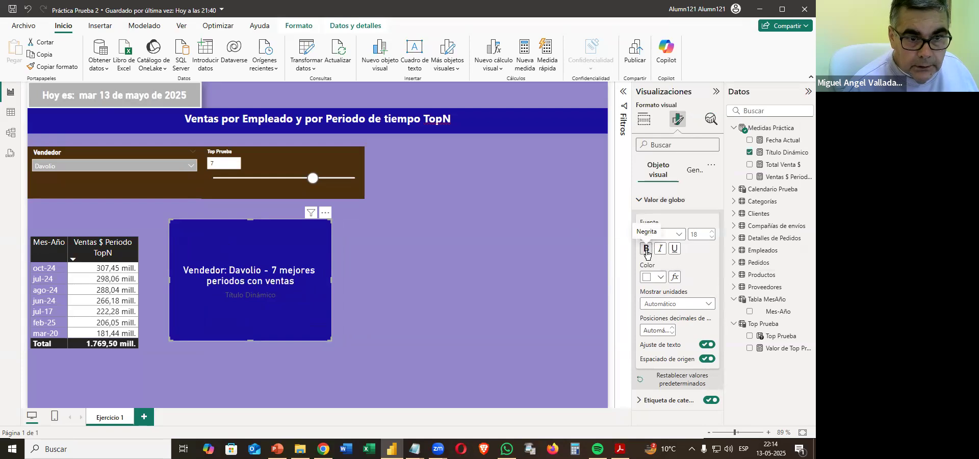
pyautogui.click(646, 249)
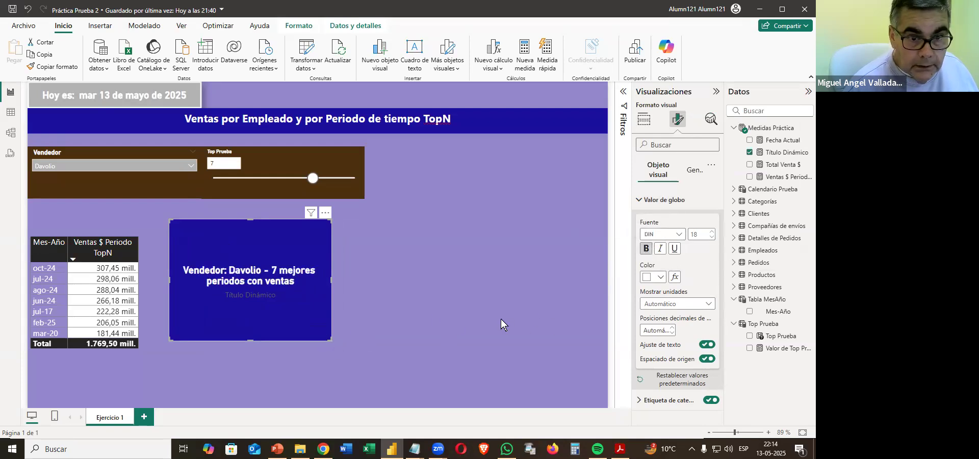
pyautogui.click(659, 200)
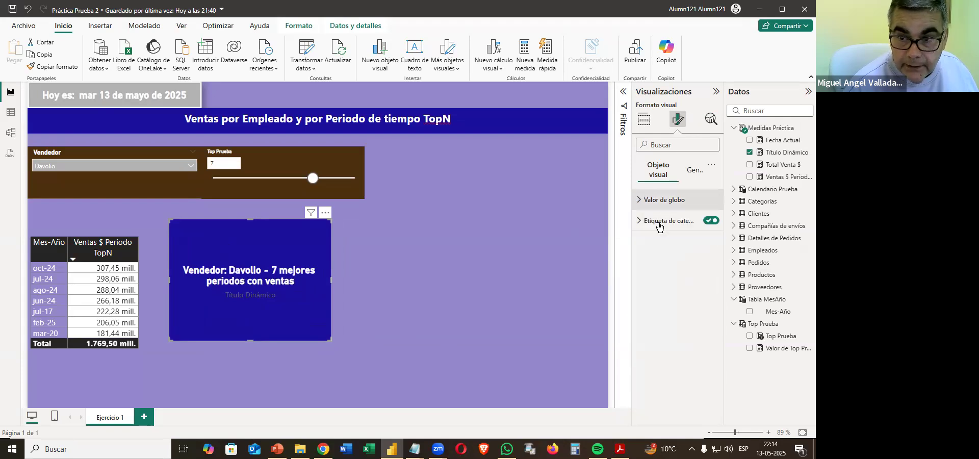
pyautogui.click(712, 221)
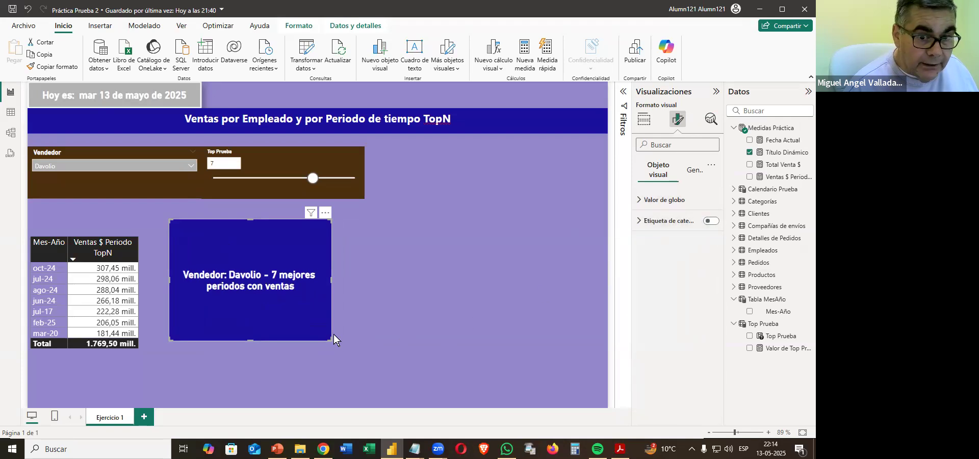
# Resize the Título Dinámico card into a one-line banner and place it between the slicers and the table.
pyautogui.moveTo(369, 265); pyautogui.dragTo(434, 244)
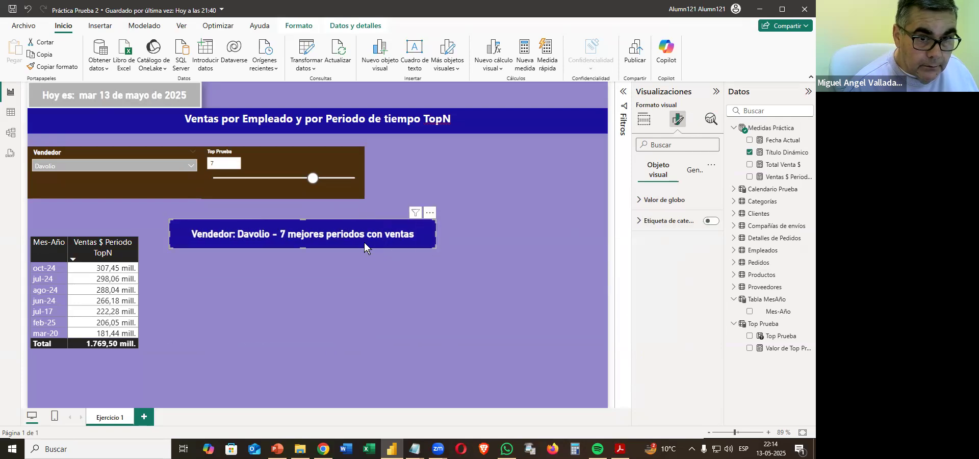
pyautogui.moveTo(338, 246); pyautogui.dragTo(205, 230)
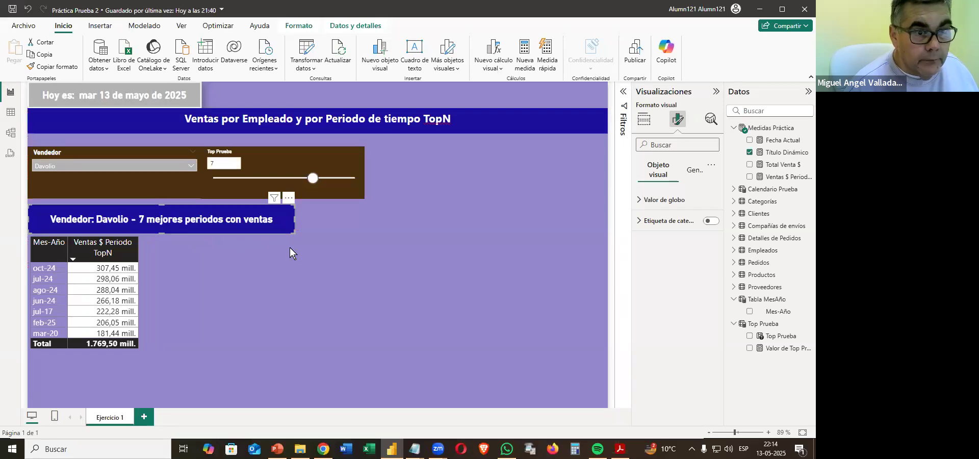
pyautogui.click(241, 268)
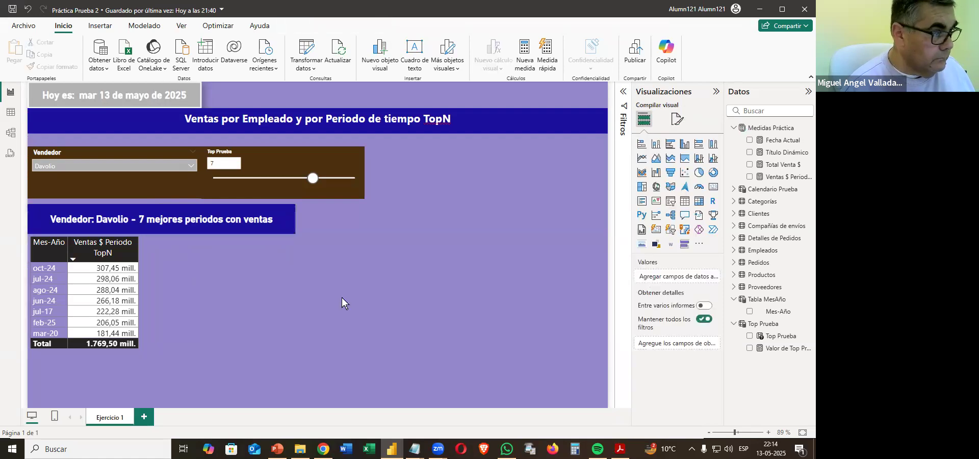
# Narrow the Top Prueba slicer and widen the dynamic title card so that their right edges line up.
pyautogui.click(293, 220)
pyautogui.moveTo(359, 182); pyautogui.dragTo(322, 176)
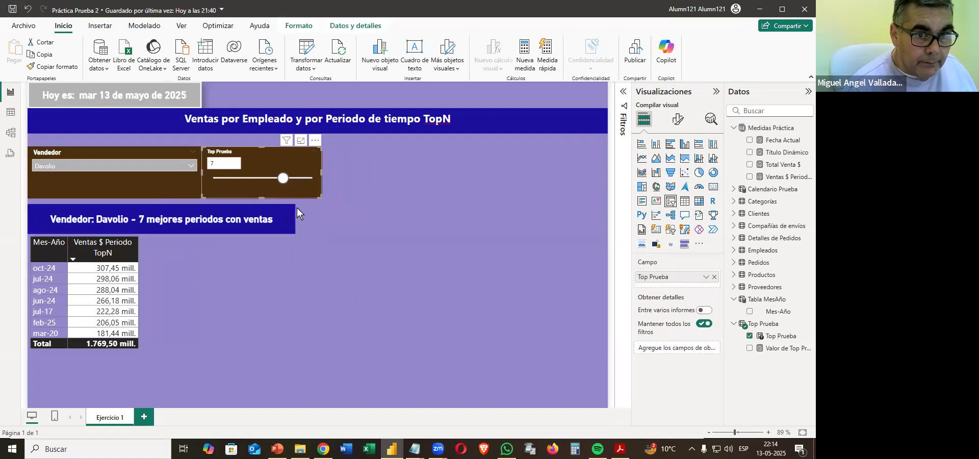
pyautogui.click(290, 219)
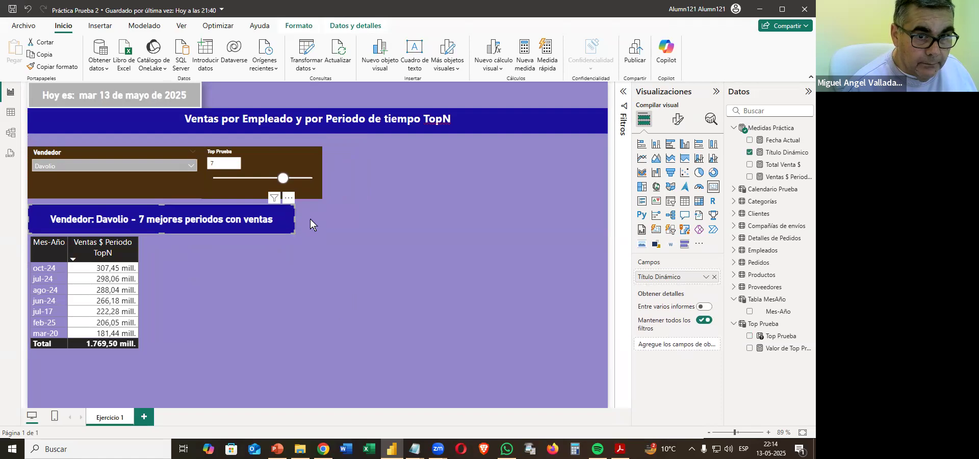
pyautogui.moveTo(310, 219); pyautogui.dragTo(323, 219)
pyautogui.click(272, 265)
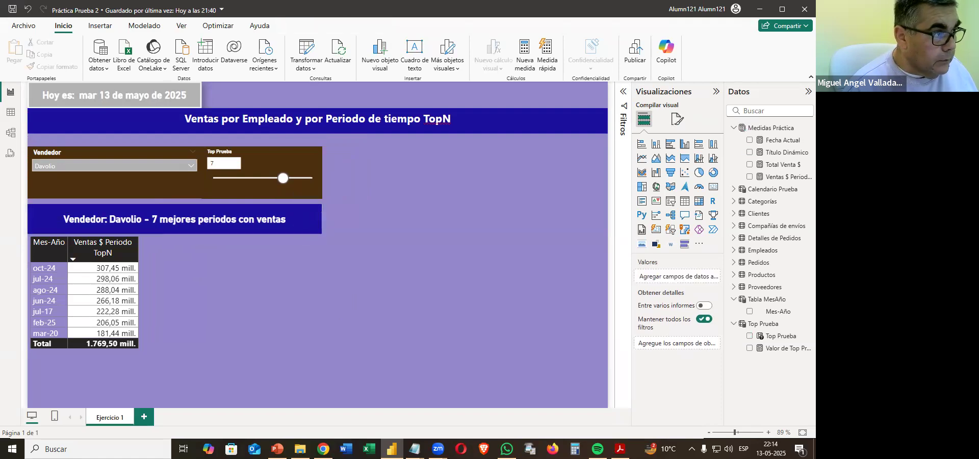
# Check requirement 11.9 in the practice PDF and add a treemap beside the table, resized to end at the title card's right edge.
pyautogui.moveTo(428, 96); pyautogui.dragTo(541, 93)
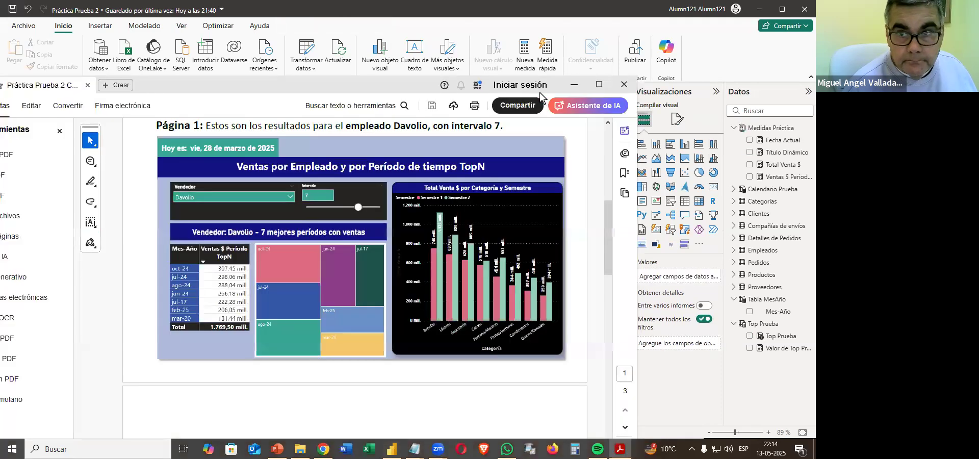
pyautogui.click(602, 84)
pyautogui.scroll(-5, 452, 223)
pyautogui.scroll(-3, 452, 223)
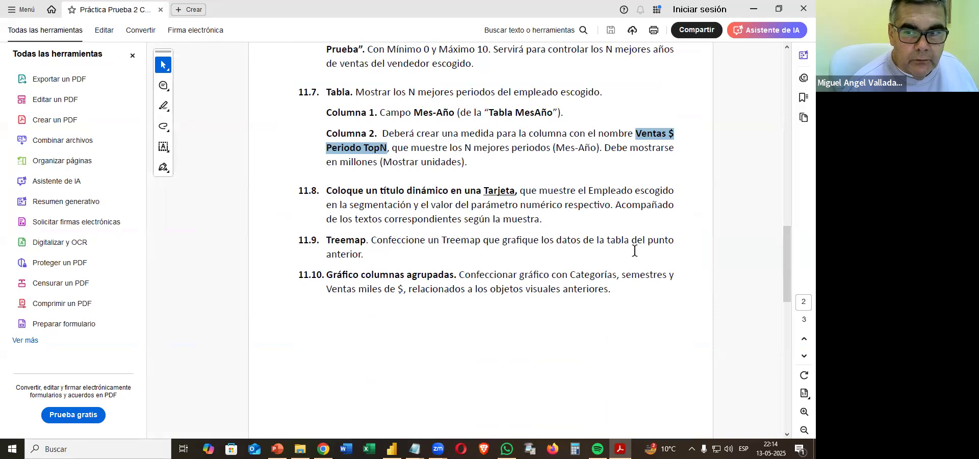
pyautogui.click(754, 11)
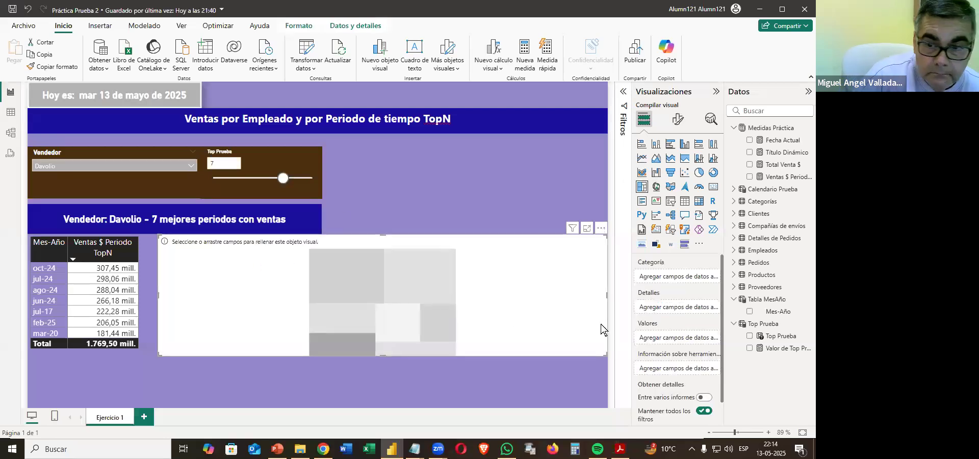
pyautogui.moveTo(604, 353); pyautogui.dragTo(318, 385)
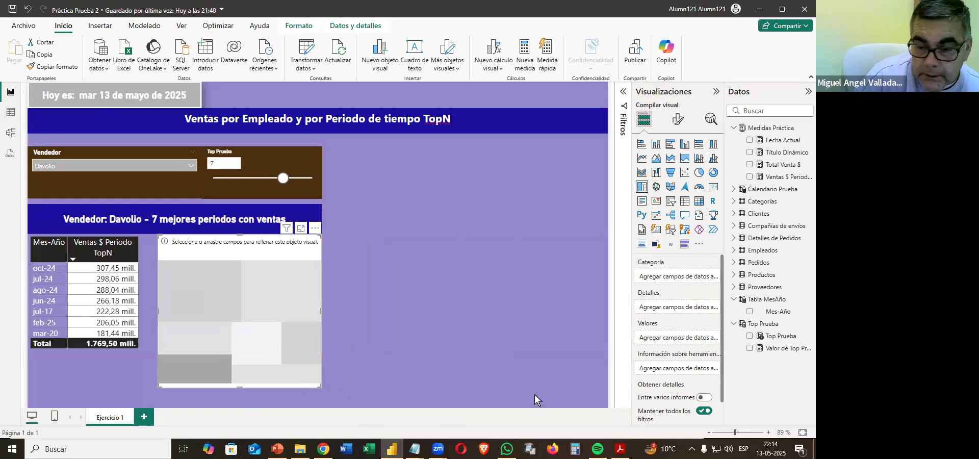
# Assign Mes-Año as the treemap's category and Ventas $ Periodo TopN as its values, and shift the treemap closer to the table.
pyautogui.click(621, 449)
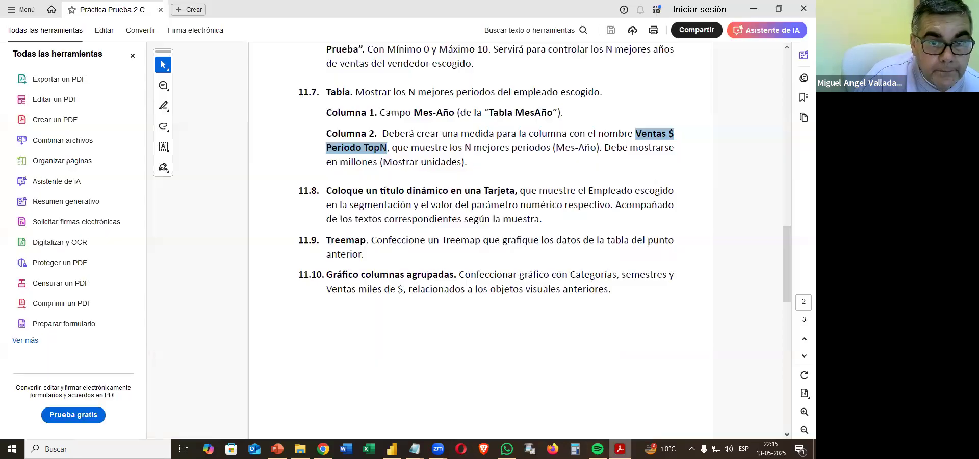
pyautogui.click(620, 448)
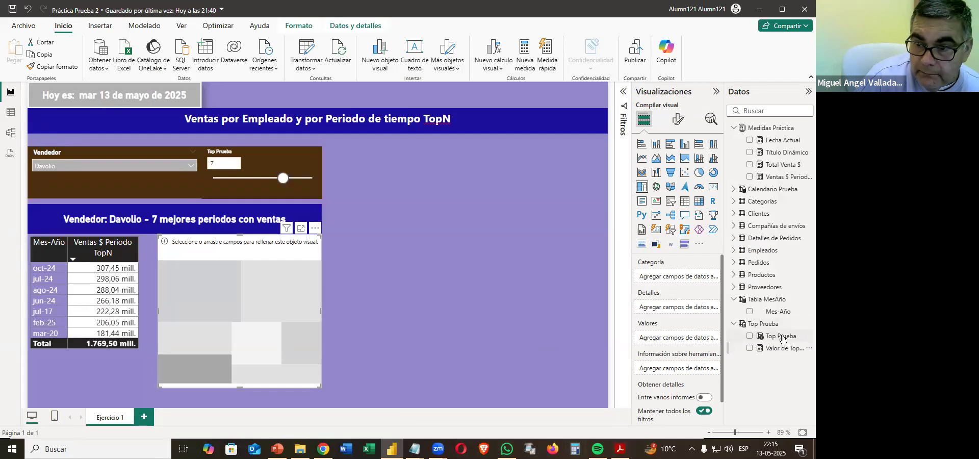
pyautogui.moveTo(777, 317); pyautogui.dragTo(686, 279)
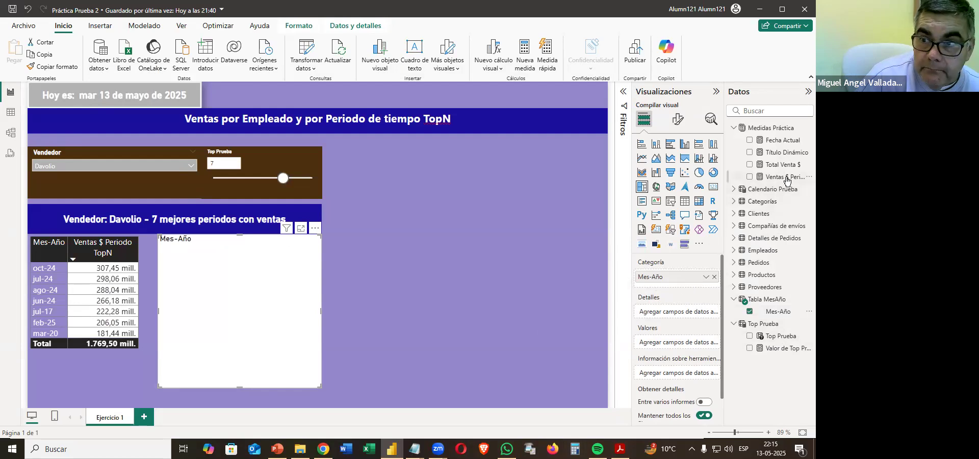
pyautogui.moveTo(787, 179); pyautogui.dragTo(687, 355)
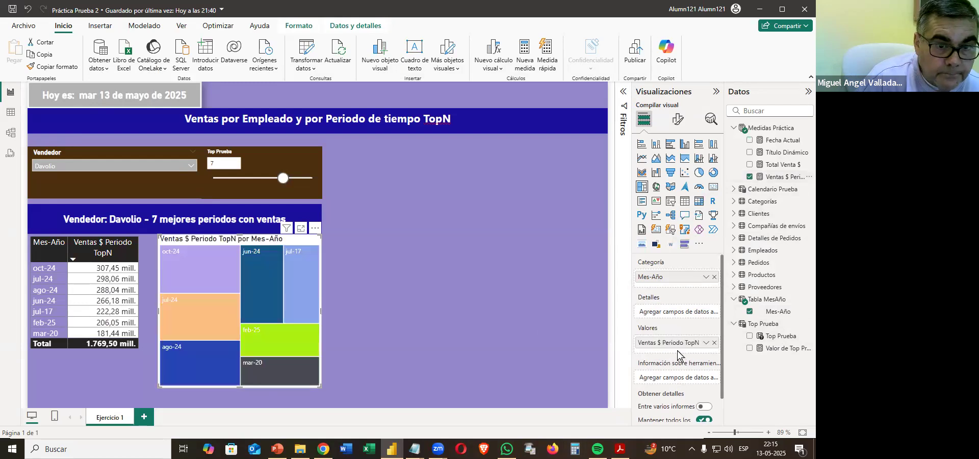
pyautogui.moveTo(317, 385); pyautogui.dragTo(305, 385)
# Compare the treemap with the Página 1 sample in the PDF and turn off the treemap's title.
pyautogui.moveTo(620, 449)
pyautogui.click(620, 400)
pyautogui.scroll(8, 567, 357)
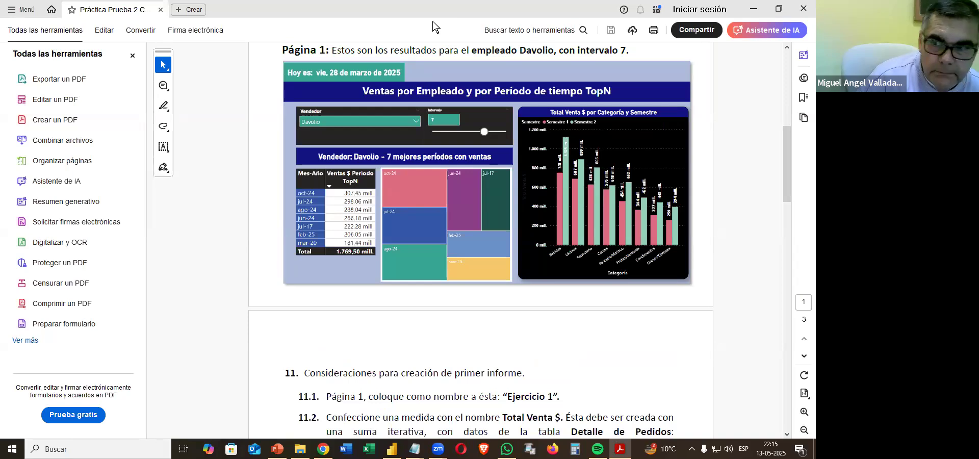
pyautogui.doubleClick(432, 19)
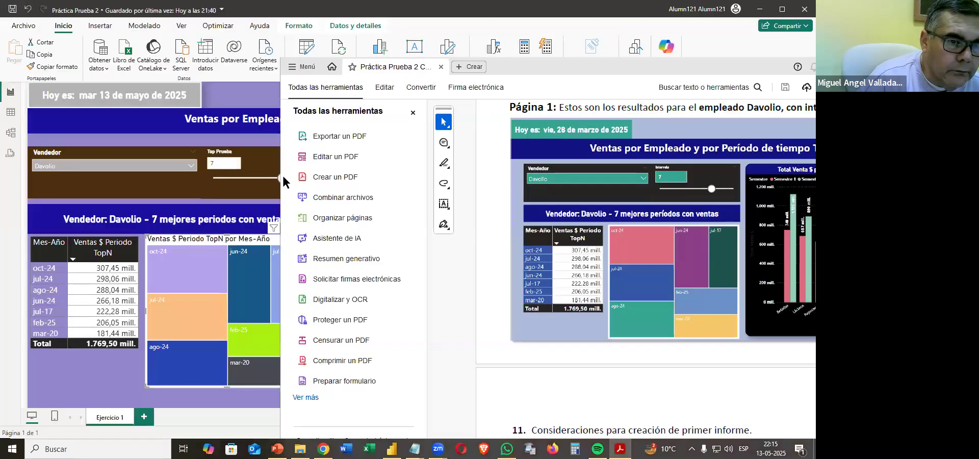
pyautogui.click(191, 242)
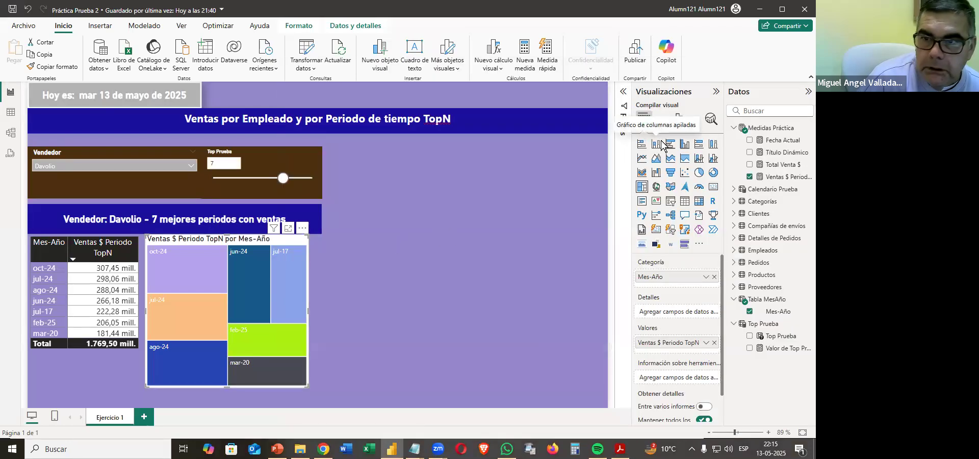
pyautogui.click(679, 121)
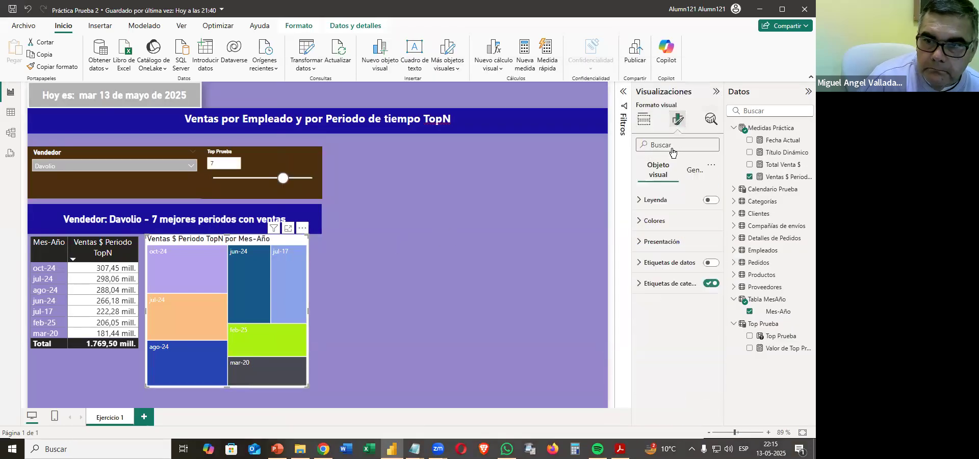
pyautogui.click(692, 172)
pyautogui.click(711, 220)
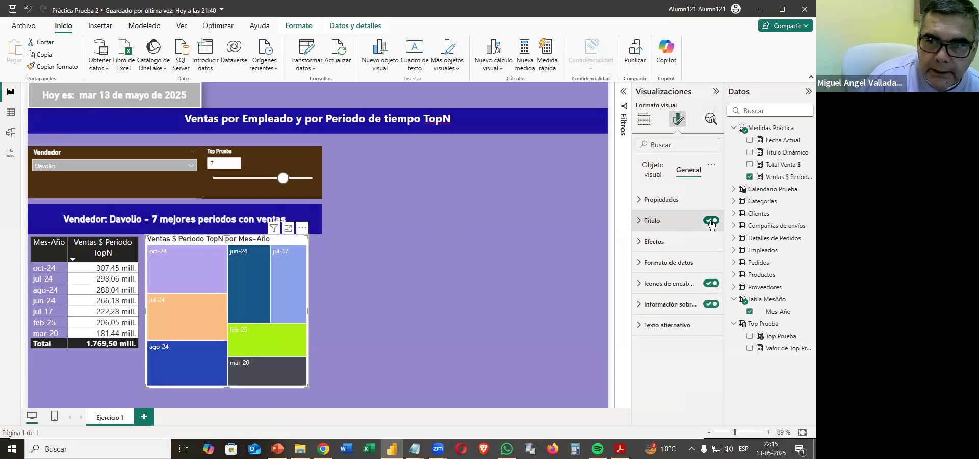
# Give the treemap a golden-yellow background, and turn on its visual border and shadow.
pyautogui.click(644, 243)
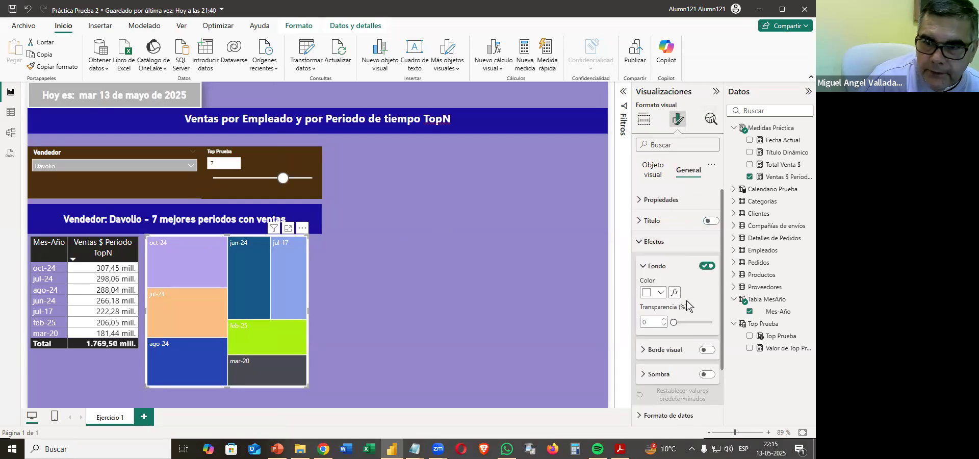
pyautogui.click(662, 293)
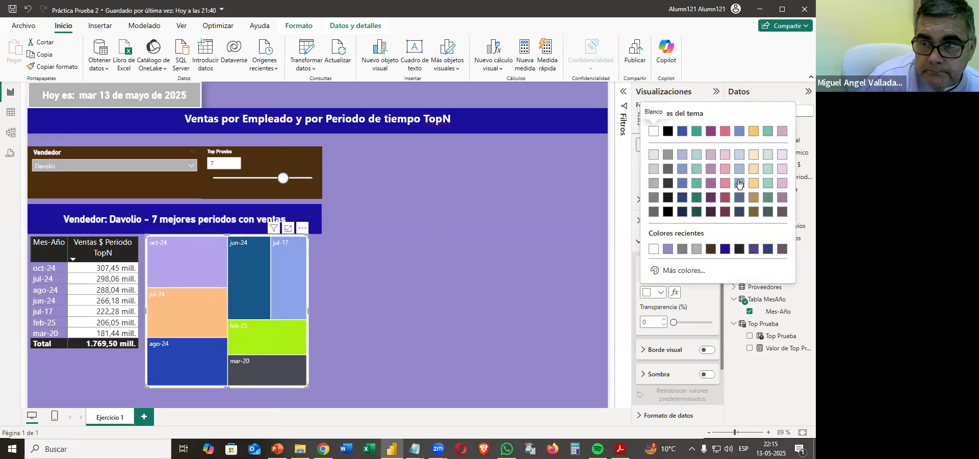
pyautogui.click(755, 184)
pyautogui.click(707, 351)
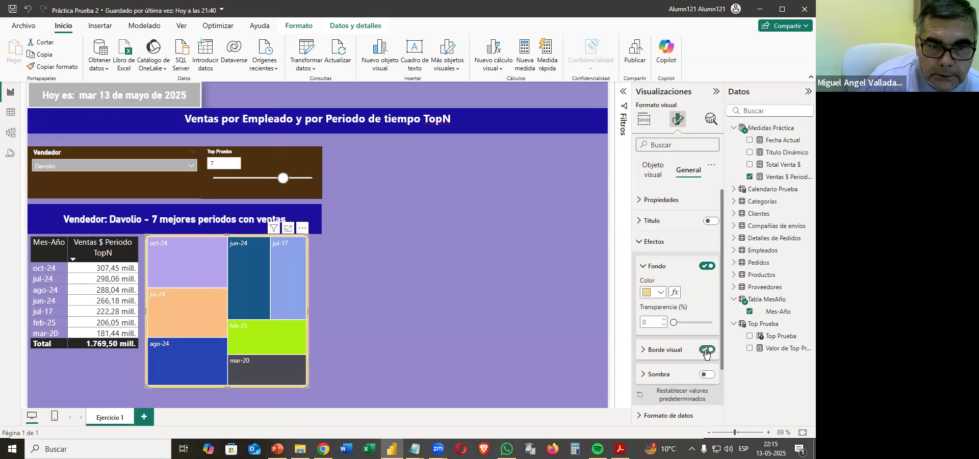
pyautogui.click(707, 374)
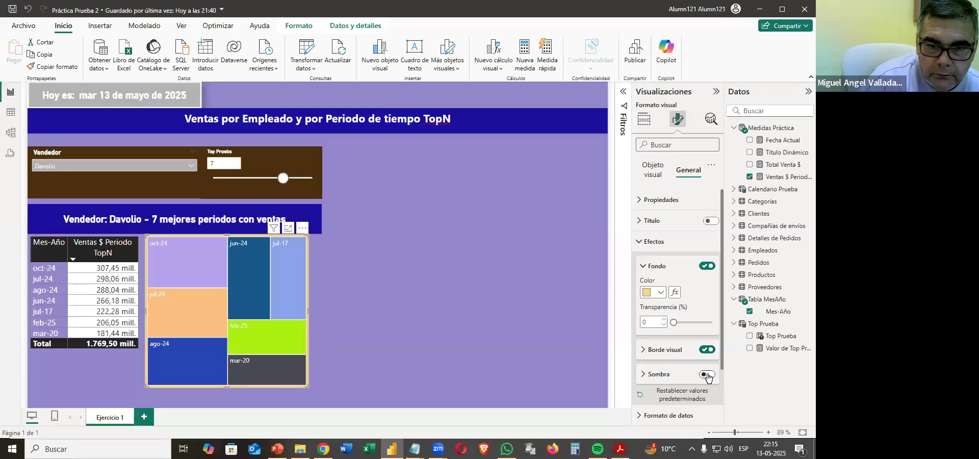
pyautogui.click(464, 360)
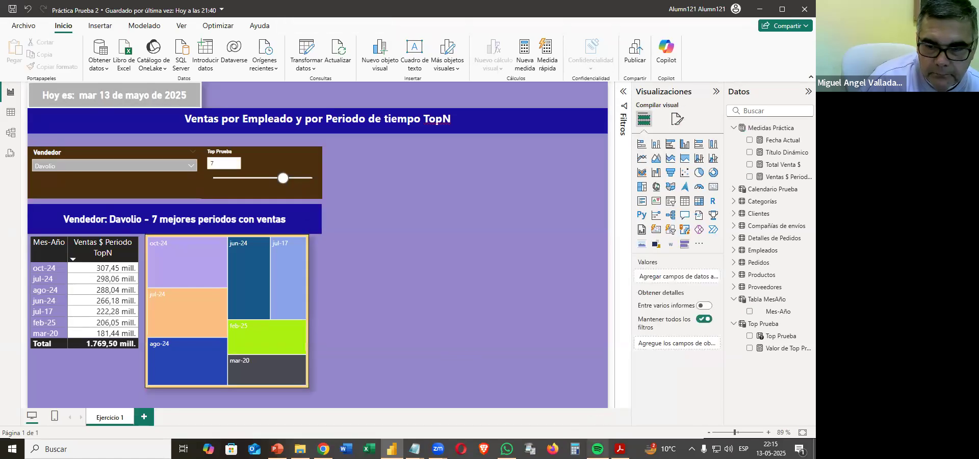
# Switch to the practice PDF in Acrobat and maximize it to examine the Página 1 sample's column chart by category and semester.
pyautogui.click(620, 449)
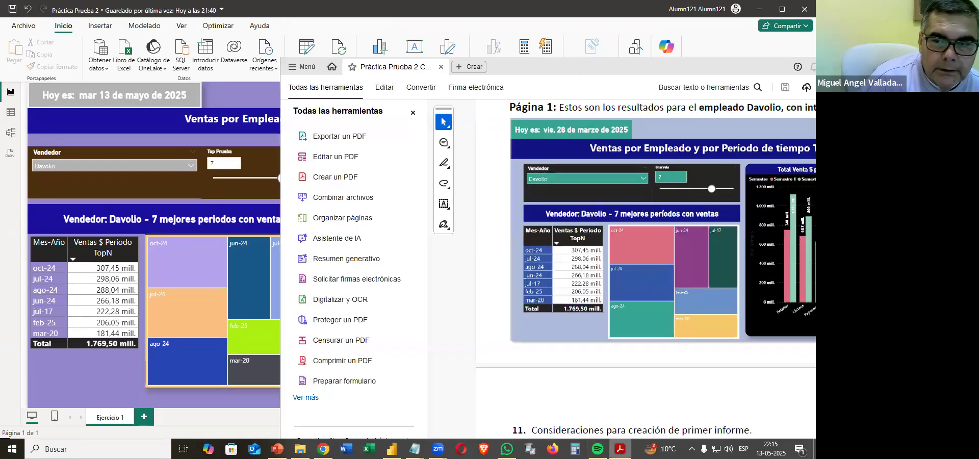
pyautogui.doubleClick(541, 75)
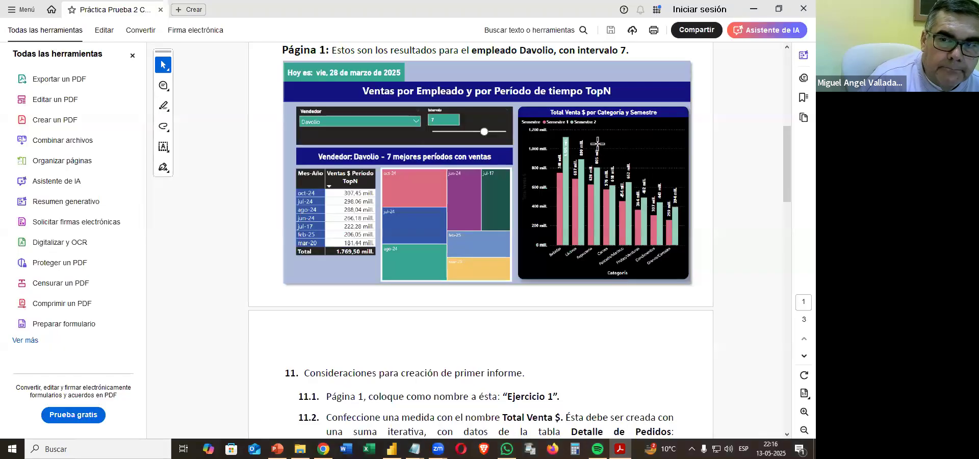
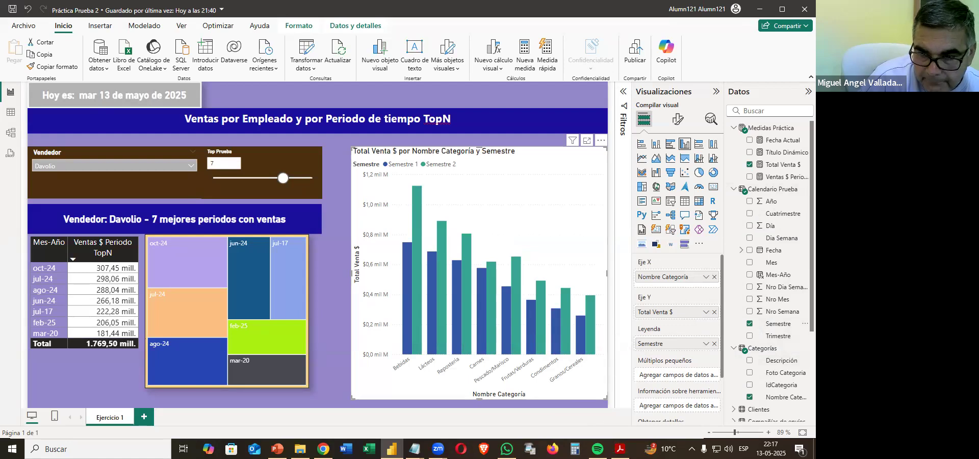
# Compare the column chart on Ejercicio 1 with the Total Venta $ por Categoría y Semestre sample in the practice PDF.
pyautogui.click(620, 449)
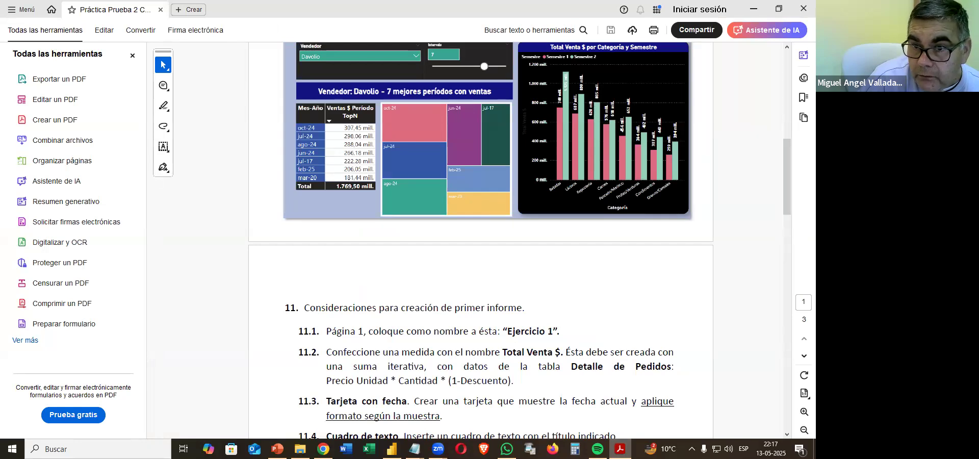
pyautogui.click(620, 449)
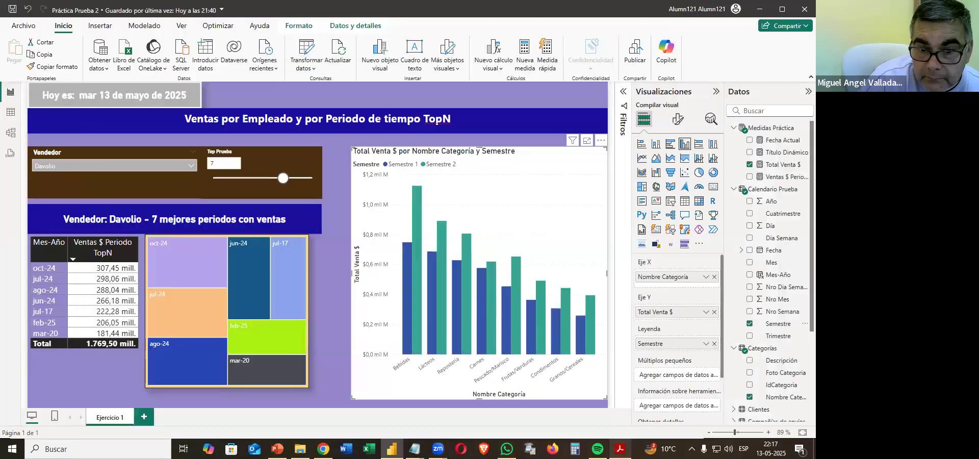
pyautogui.click(619, 450)
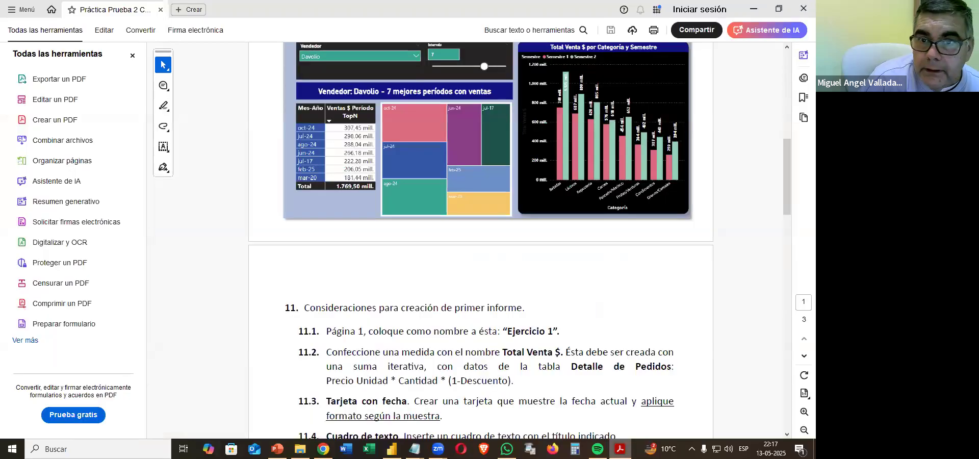
pyautogui.click(620, 449)
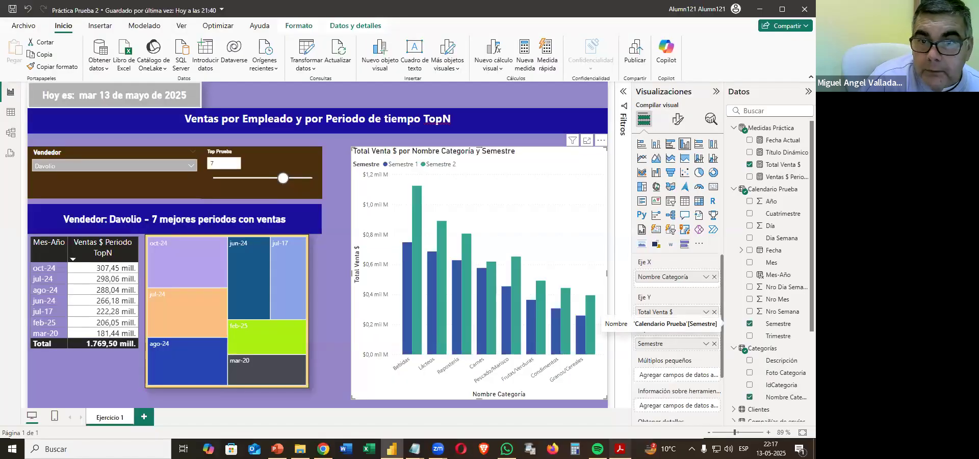
pyautogui.hotkey('alt', 'Tab')
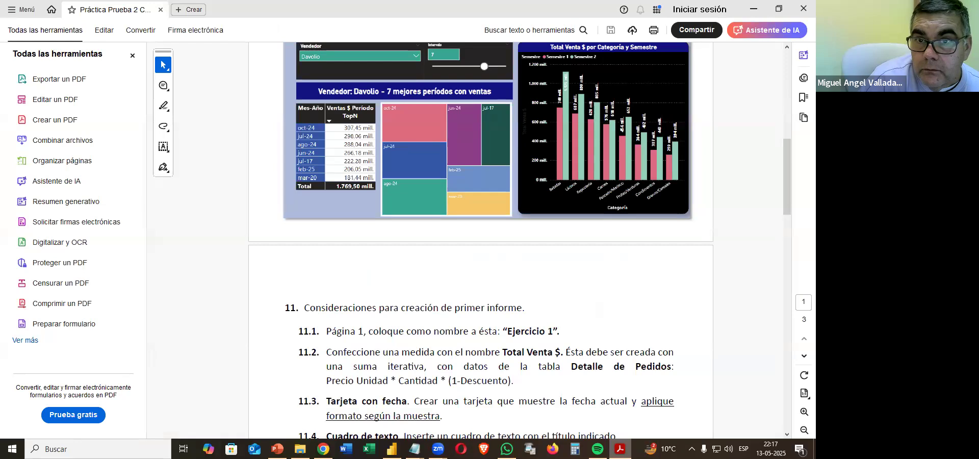
pyautogui.hotkey('alt', 'Tab')
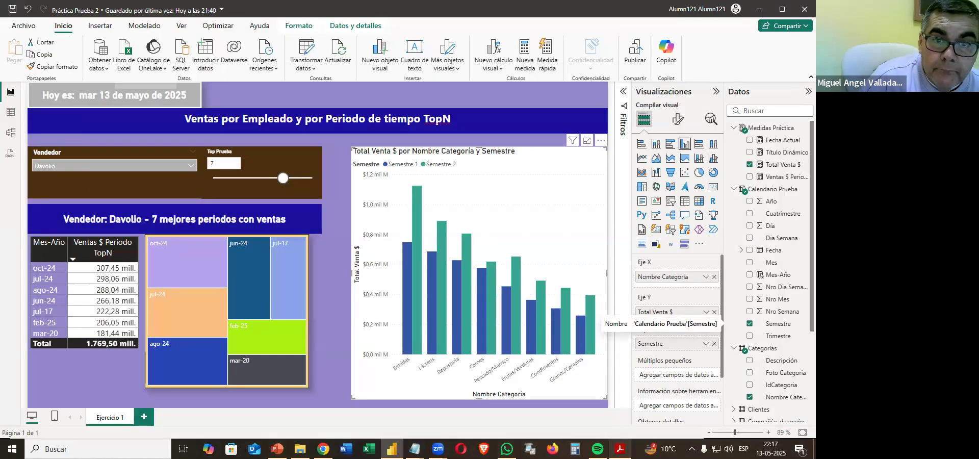
pyautogui.hotkey('alt', 'Tab')
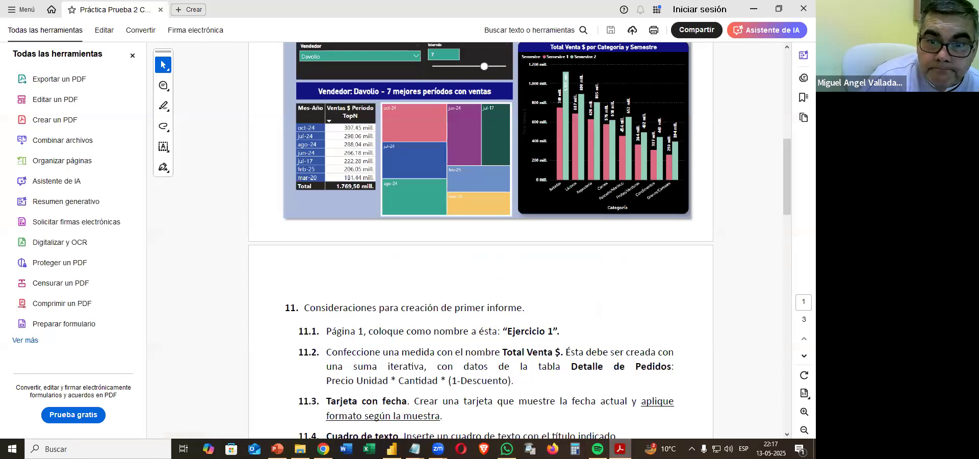
pyautogui.hotkey('alt', 'Tab')
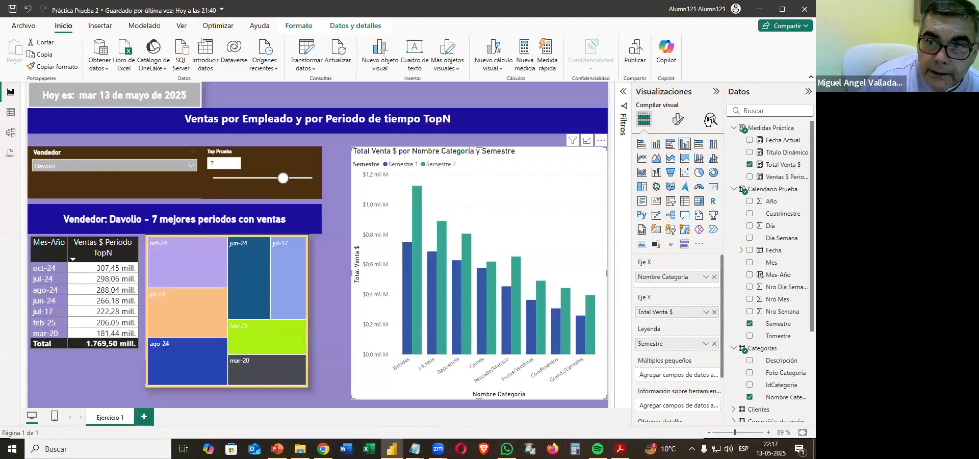
# Make the column chart's X-axis values bold and white.
pyautogui.click(680, 121)
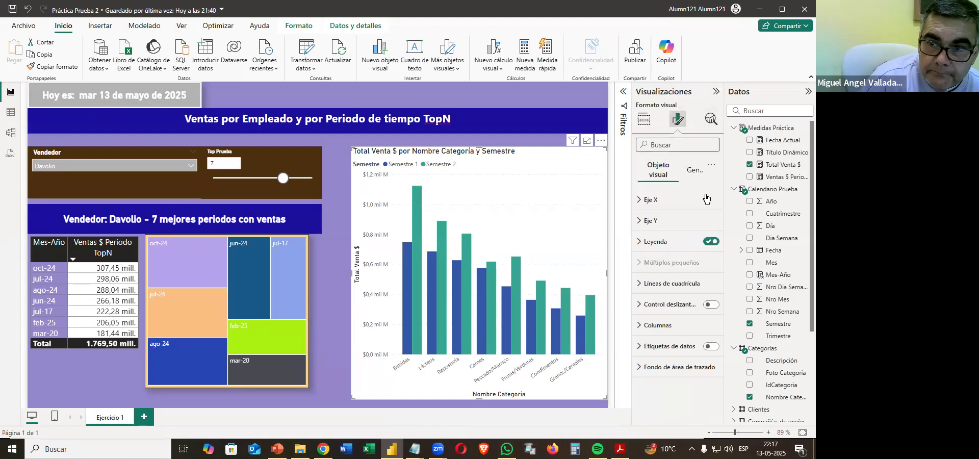
pyautogui.click(647, 201)
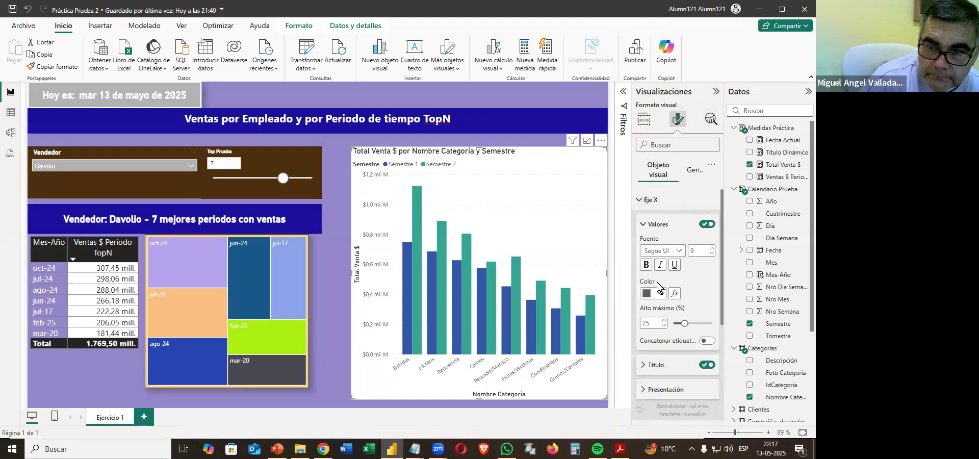
pyautogui.click(646, 265)
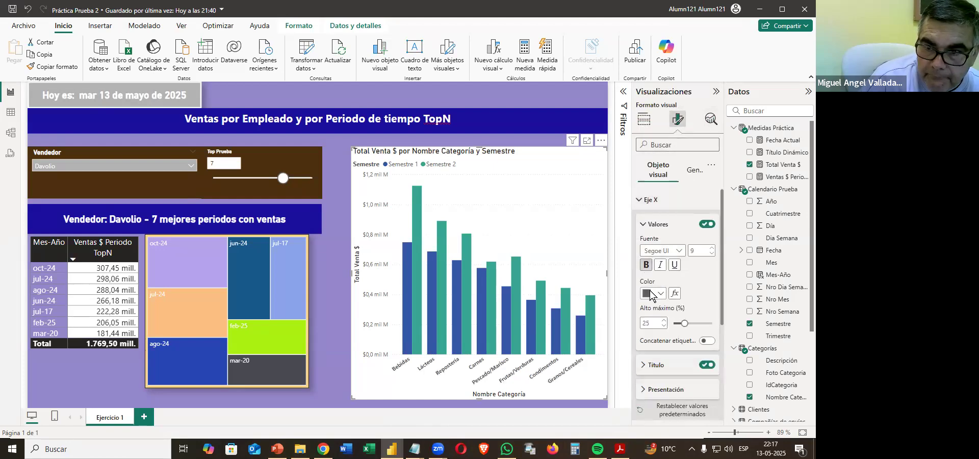
pyautogui.click(652, 295)
pyautogui.click(655, 233)
# Make the column chart's X-axis title bold and white.
pyautogui.click(651, 365)
pyautogui.click(647, 326)
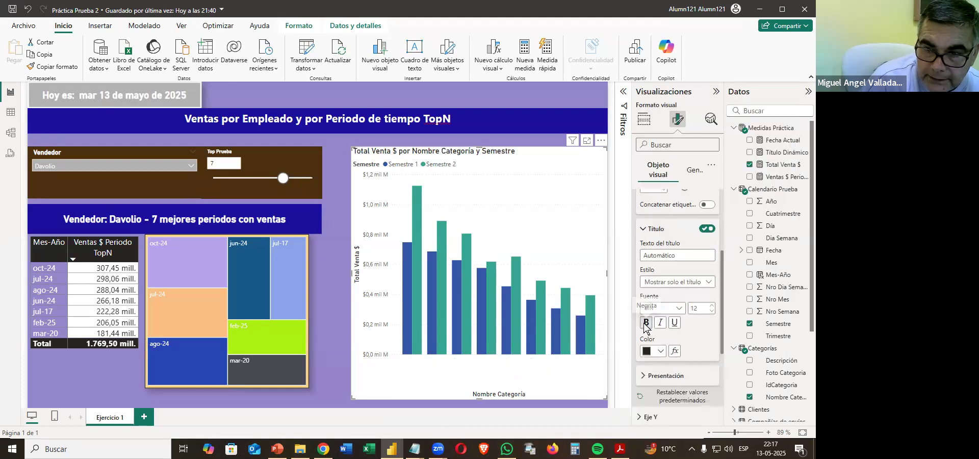
pyautogui.click(658, 353)
pyautogui.click(654, 190)
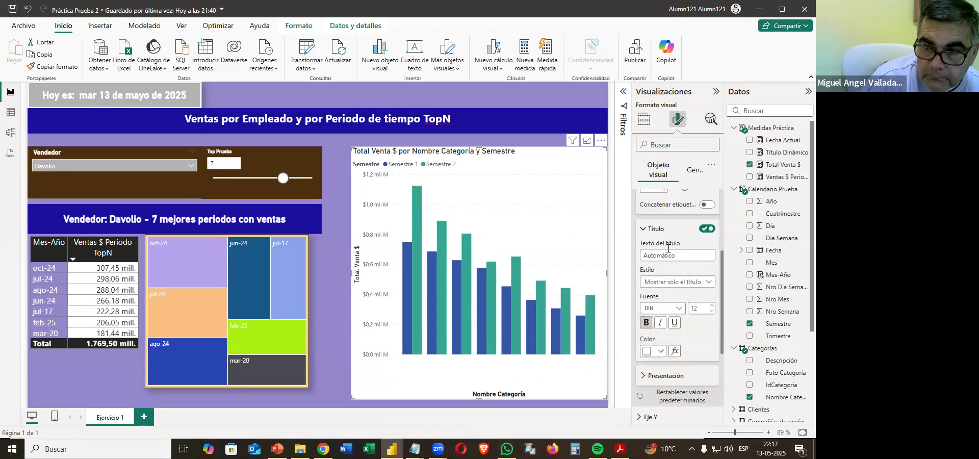
pyautogui.scroll(5, 641, 203)
pyautogui.click(641, 202)
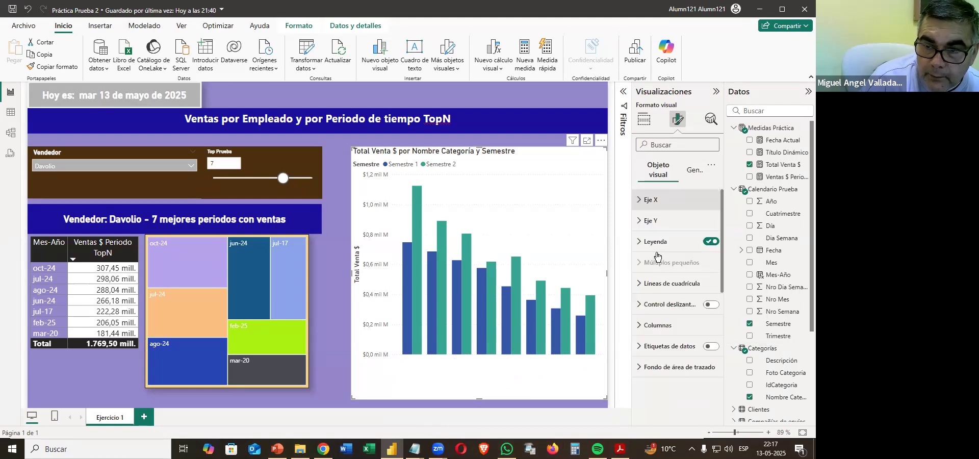
# Make the column chart's Y-axis values bold and white.
pyautogui.click(650, 220)
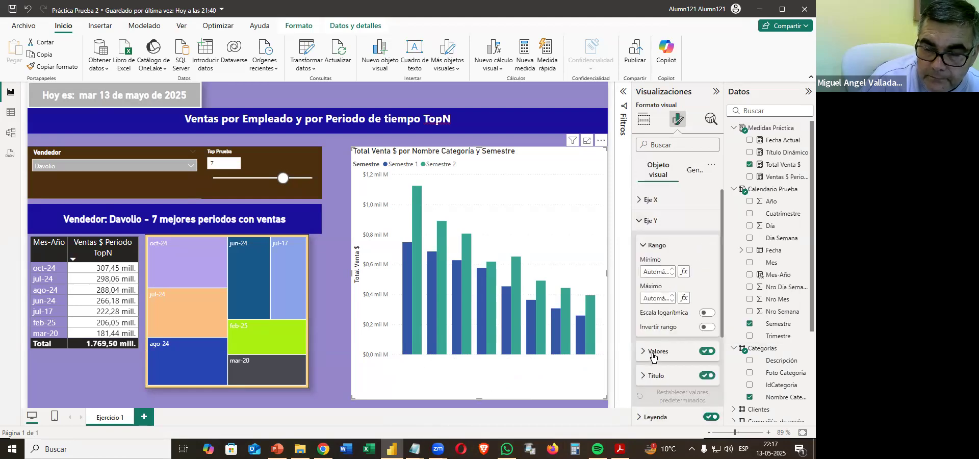
pyautogui.scroll(-5, 666, 368)
pyautogui.click(647, 257)
pyautogui.click(653, 284)
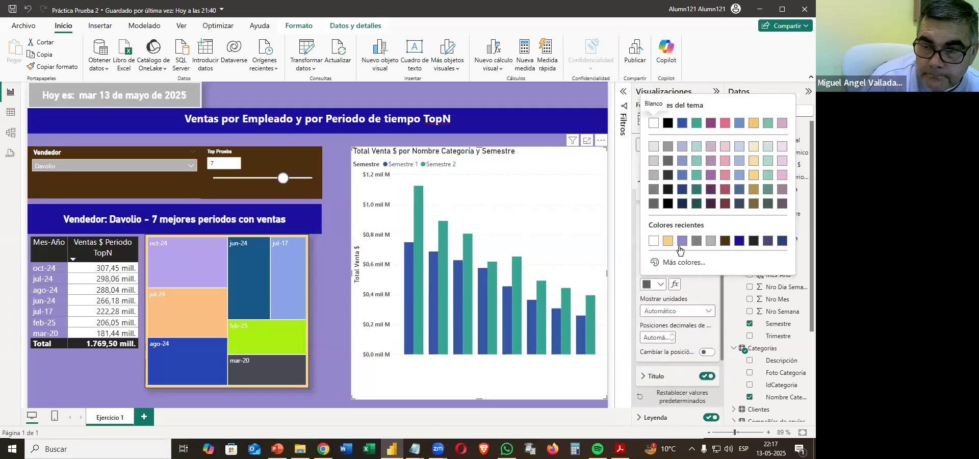
pyautogui.click(654, 241)
pyautogui.scroll(5, 647, 248)
pyautogui.click(642, 226)
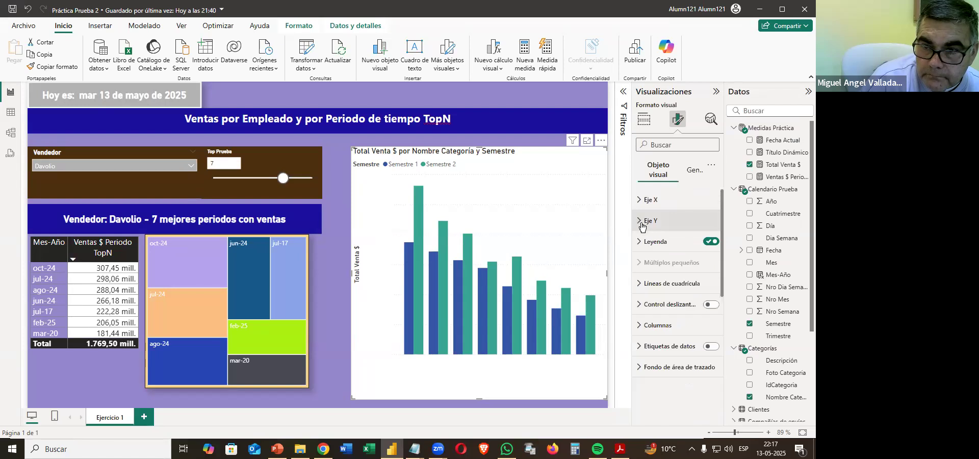
# Make the column chart's Y-axis title bold and white.
pyautogui.click(642, 226)
pyautogui.scroll(-5, 672, 332)
pyautogui.scroll(-3, 676, 338)
pyautogui.click(655, 245)
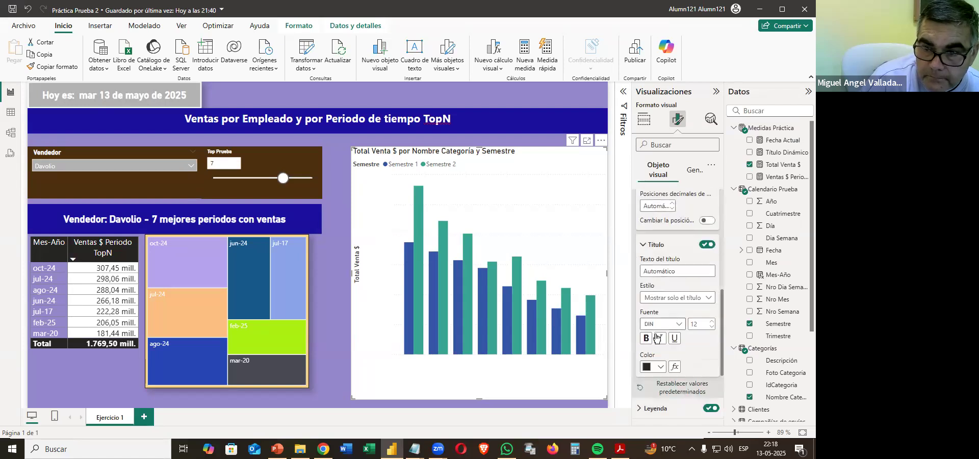
pyautogui.click(654, 366)
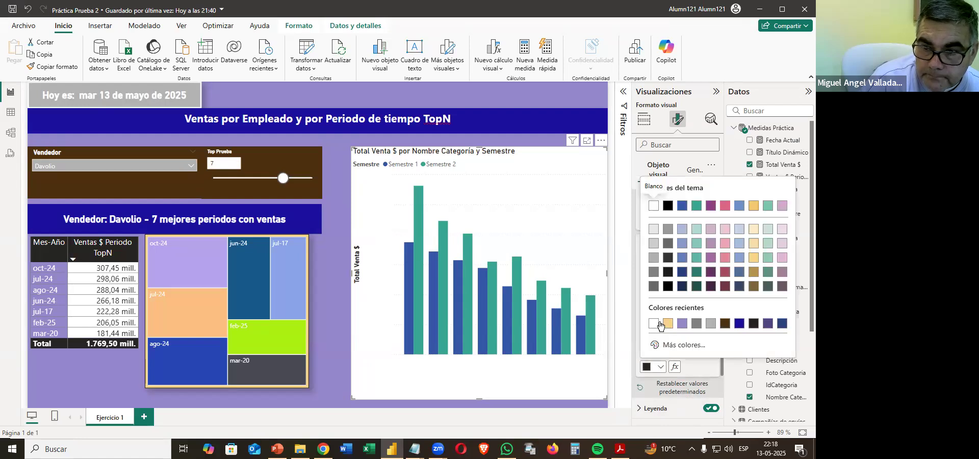
pyautogui.click(658, 325)
pyautogui.scroll(8, 673, 296)
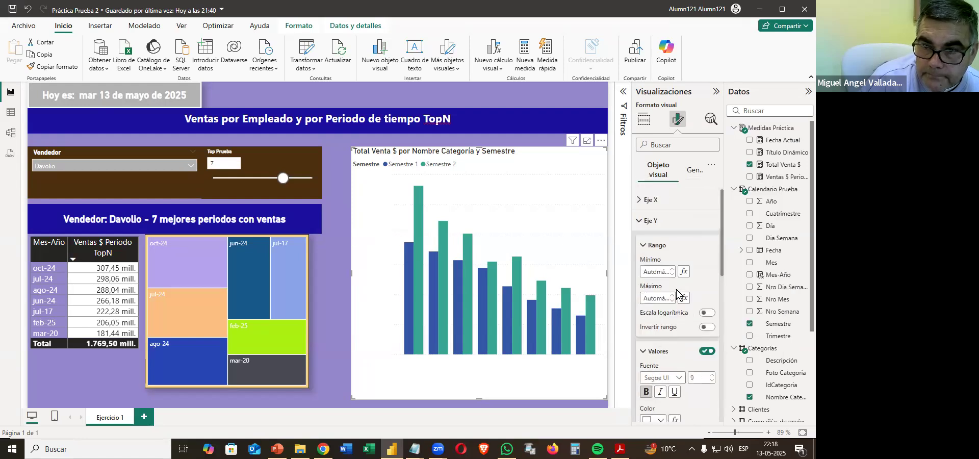
pyautogui.click(639, 223)
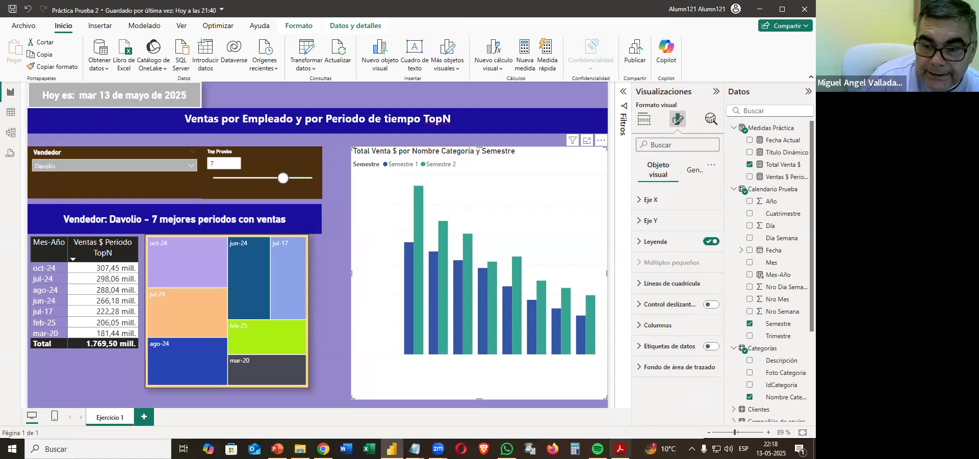
# Check the sample chart in the PDF, and make the column chart's legend text bold and white.
pyautogui.click(622, 451)
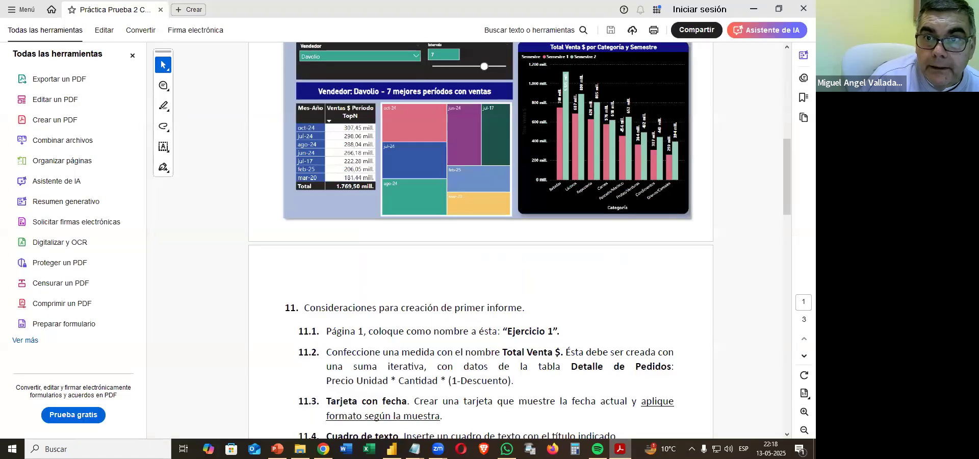
pyautogui.hotkey('alt', 'Tab')
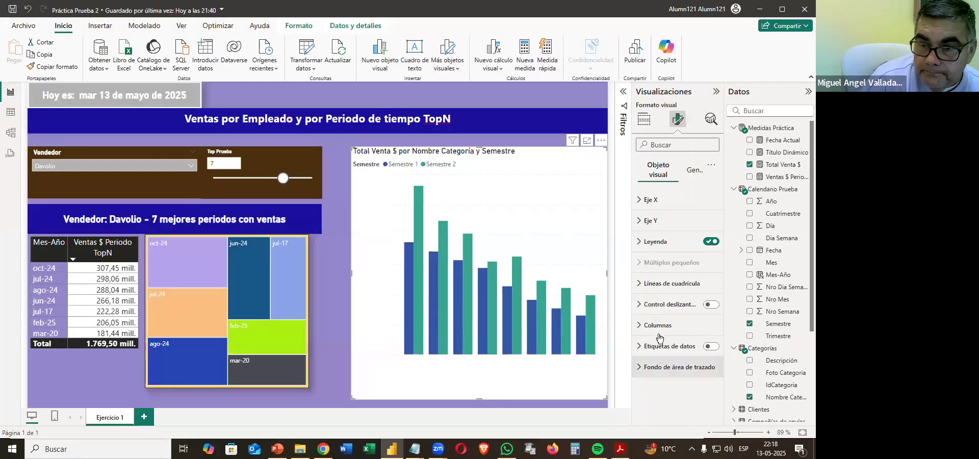
pyautogui.click(655, 241)
pyautogui.click(662, 317)
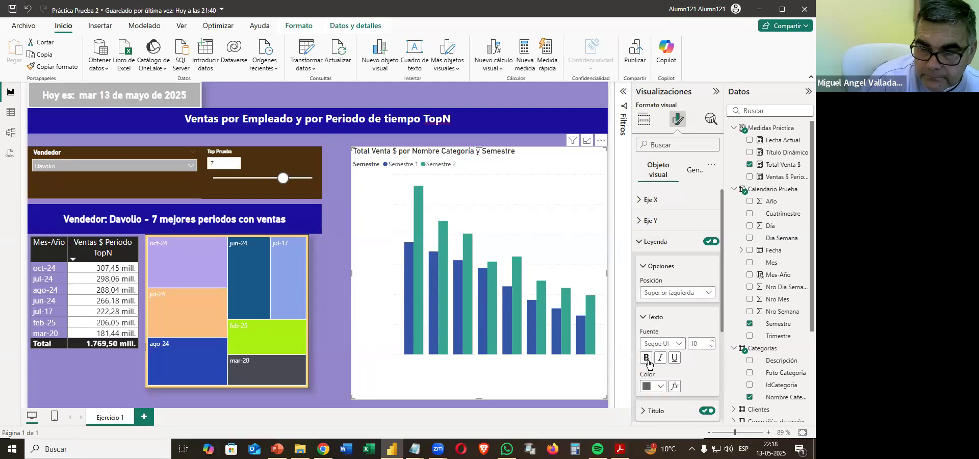
pyautogui.click(648, 387)
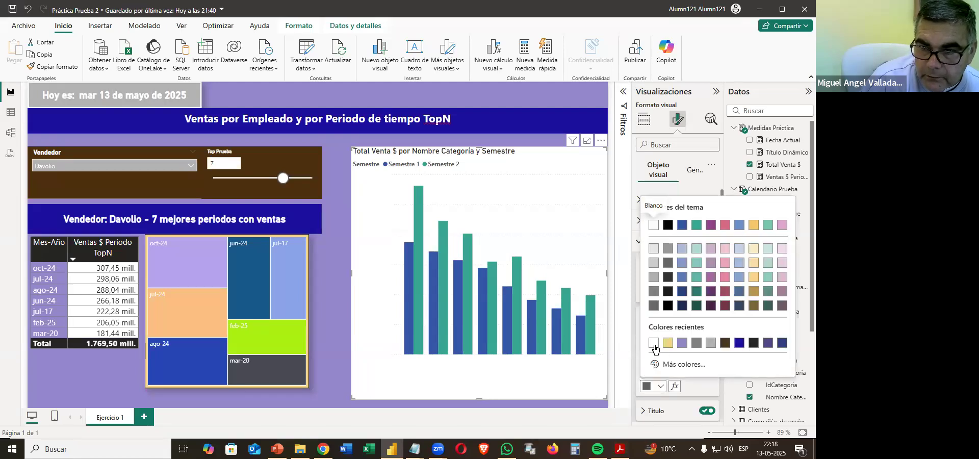
pyautogui.click(654, 351)
pyautogui.click(641, 247)
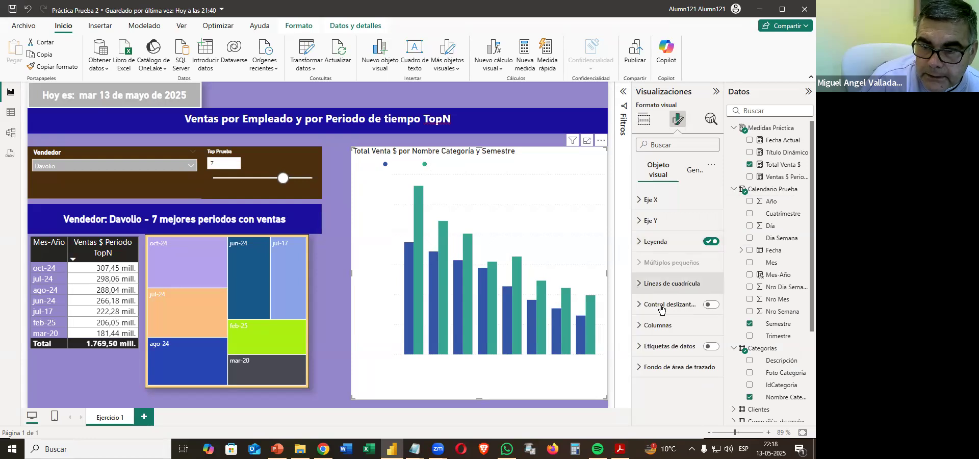
# Turn on the column chart's data labels and set their orientation to Vertical.
pyautogui.click(716, 347)
pyautogui.click(674, 350)
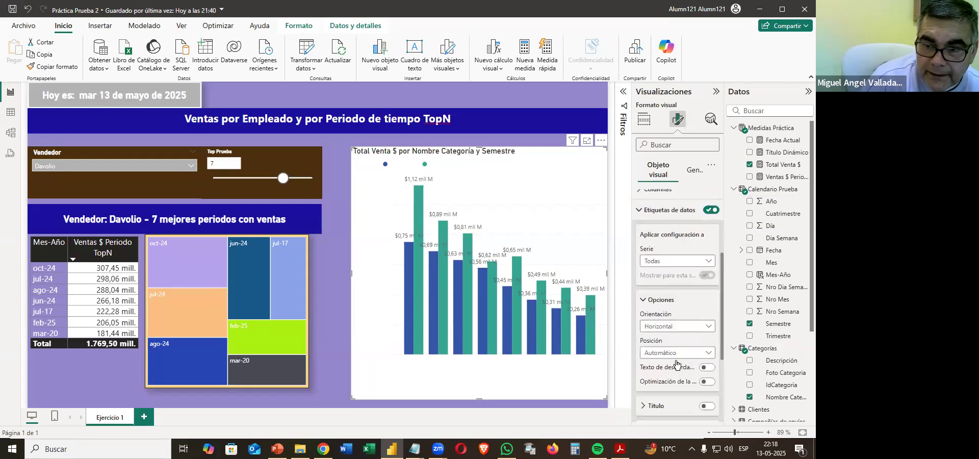
pyautogui.click(677, 327)
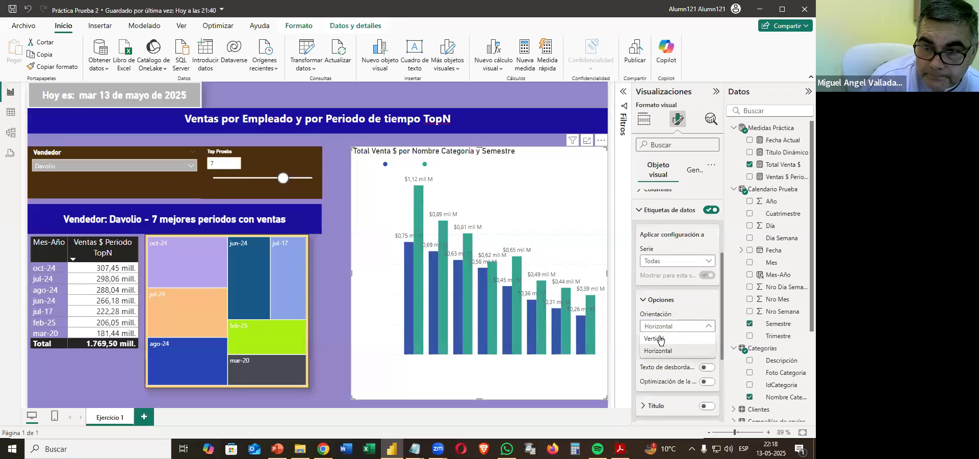
pyautogui.click(659, 339)
# Make the column chart's data label values bold and white.
pyautogui.scroll(-3, 664, 337)
pyautogui.click(656, 301)
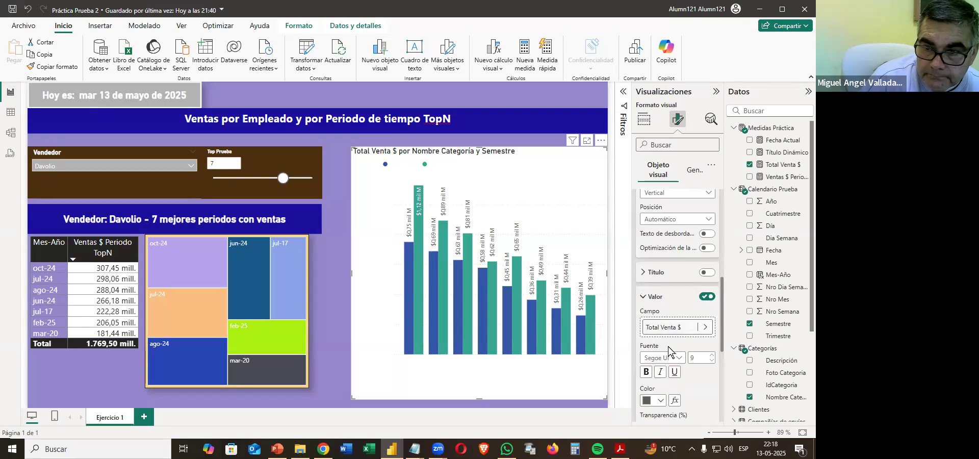
pyautogui.click(654, 401)
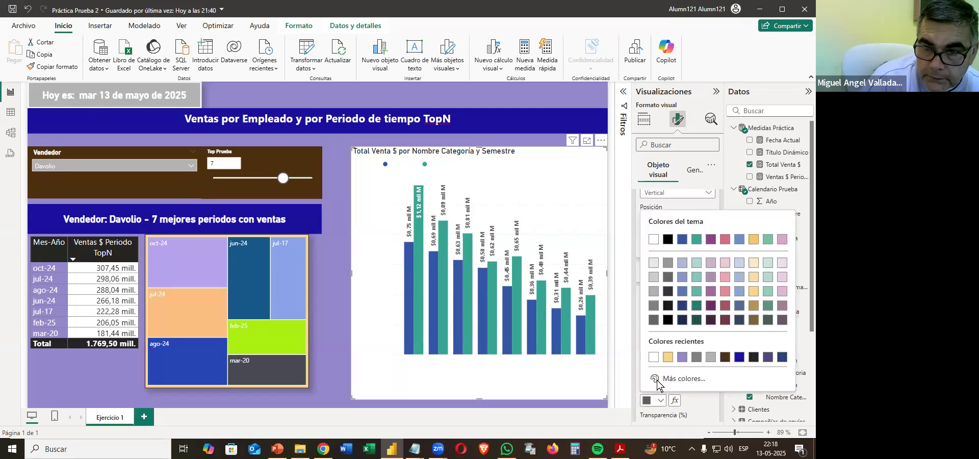
pyautogui.click(654, 239)
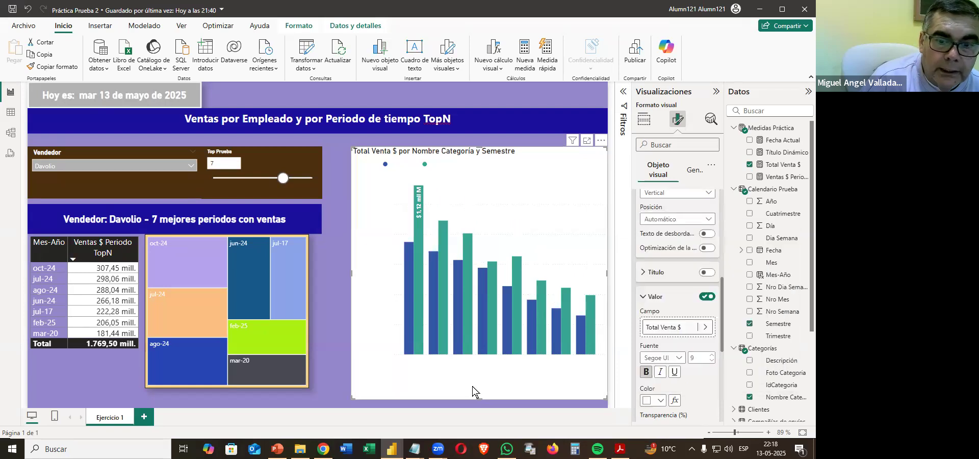
# Give the column chart a dark brown background matching the slicer panel.
pyautogui.click(689, 170)
pyautogui.click(658, 242)
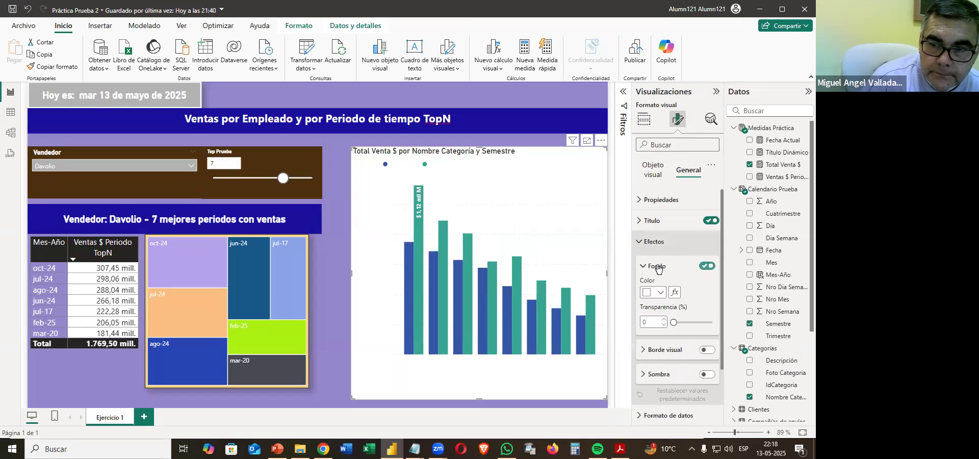
pyautogui.click(656, 294)
pyautogui.click(725, 249)
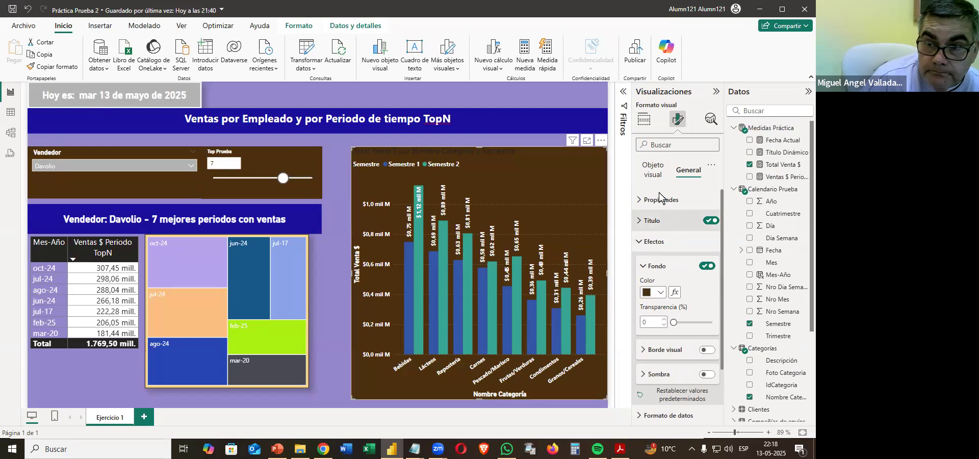
# Set the column chart's title text color to white.
pyautogui.click(658, 220)
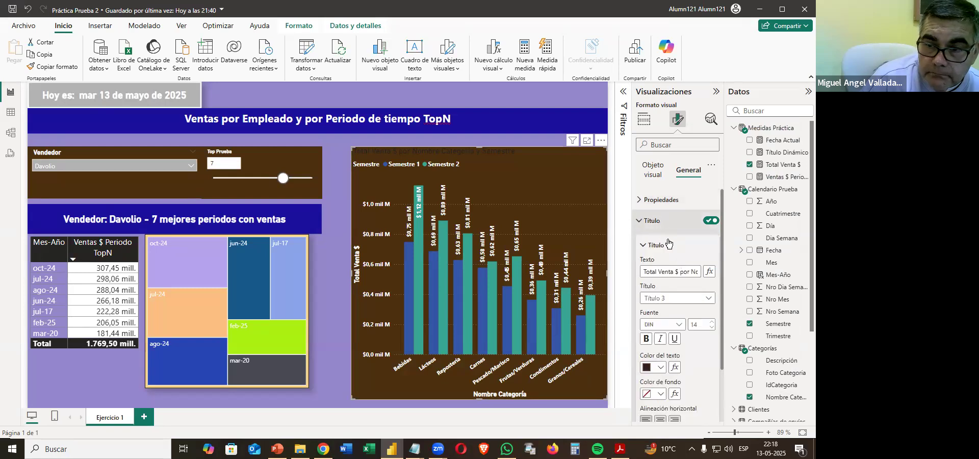
pyautogui.click(649, 368)
pyautogui.click(668, 323)
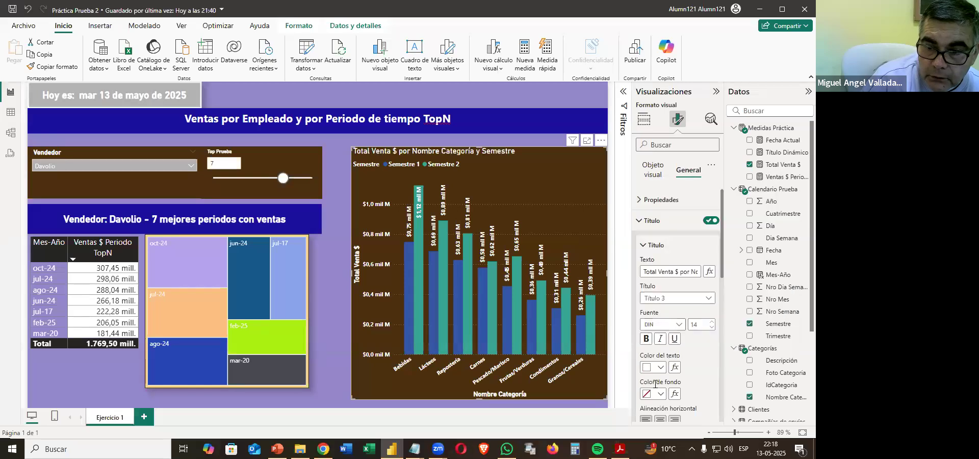
# Give the column chart's title a blue background (#3154A5) and center the title horizontally.
pyautogui.click(655, 394)
pyautogui.click(683, 374)
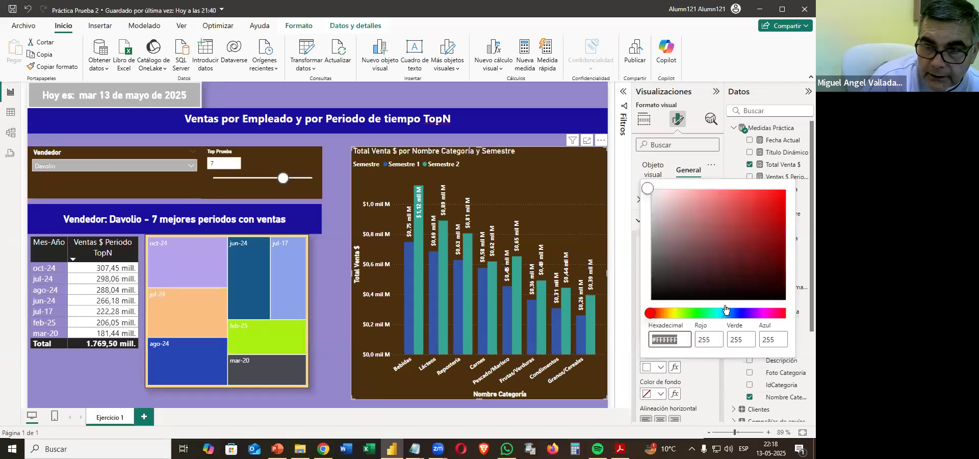
pyautogui.click(746, 229)
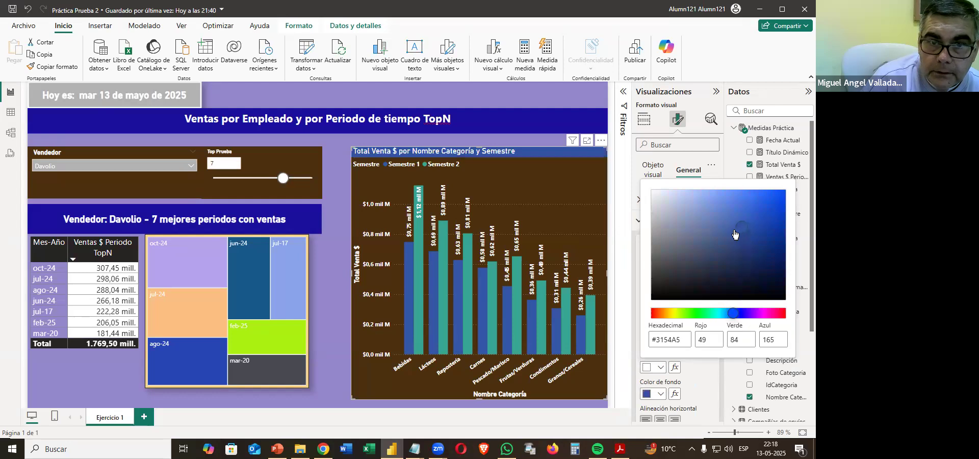
pyautogui.click(666, 419)
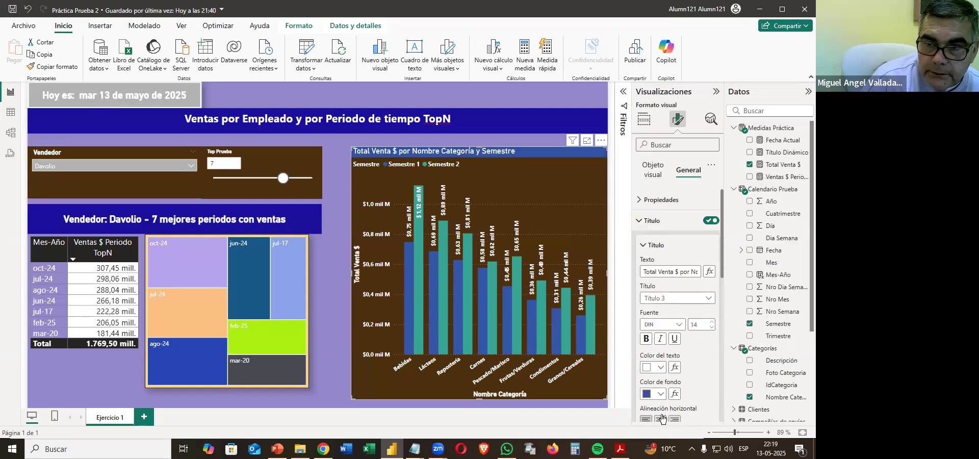
pyautogui.click(662, 419)
pyautogui.click(645, 225)
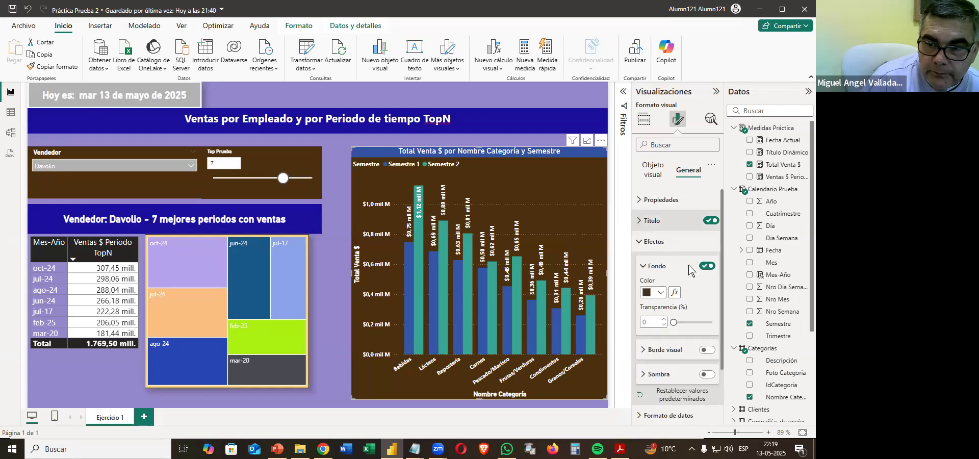
# Add a light orange border with 23 px rounded corners and 2 px width to the column chart, and turn on its shadow.
pyautogui.click(707, 350)
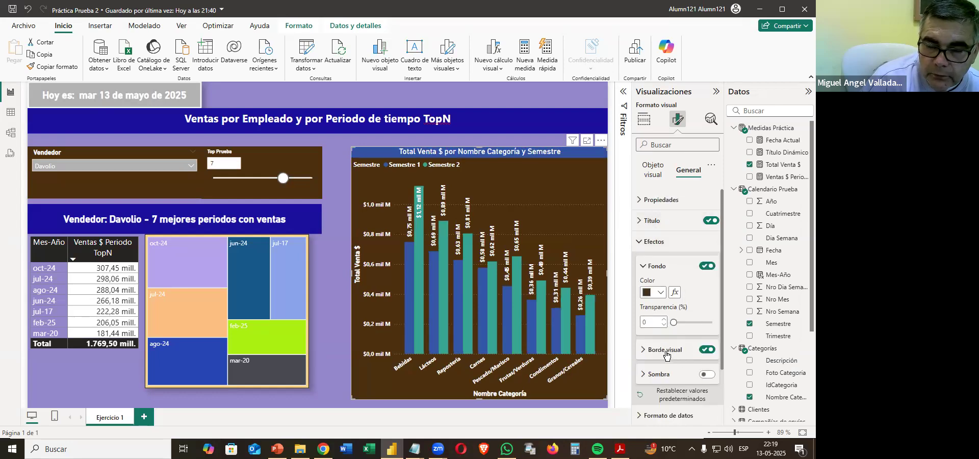
pyautogui.click(667, 352)
pyautogui.click(661, 377)
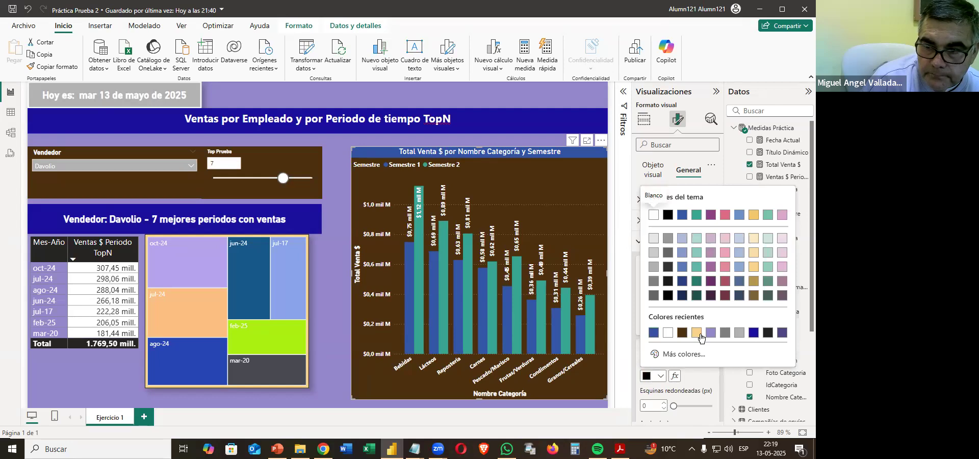
pyautogui.click(698, 334)
pyautogui.scroll(-3, 684, 306)
pyautogui.click(703, 270)
pyautogui.click(672, 296)
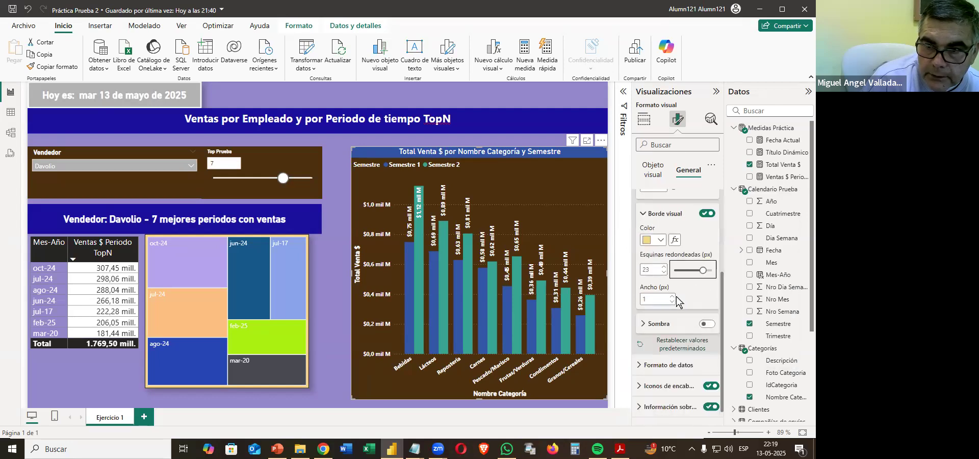
pyautogui.click(706, 325)
pyautogui.click(341, 247)
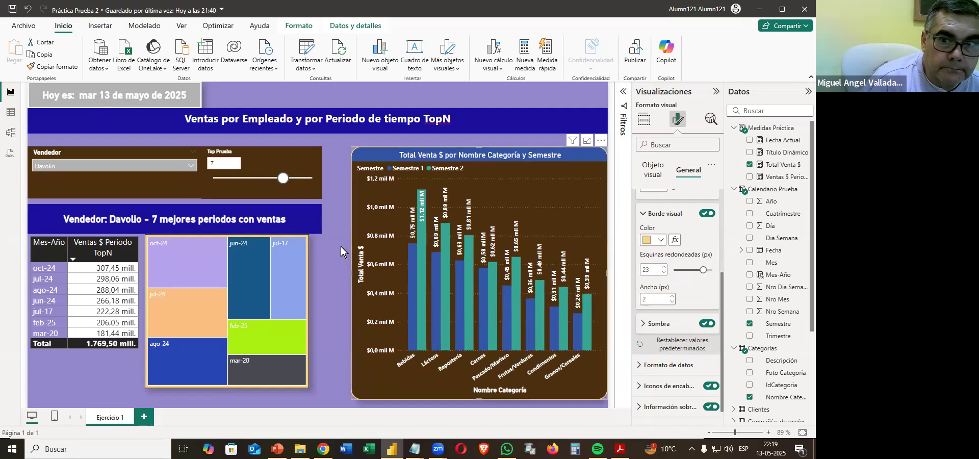
# Set the display units of the column chart's Y-axis values to Millones, checking against the sample in the PDF.
pyautogui.click(388, 158)
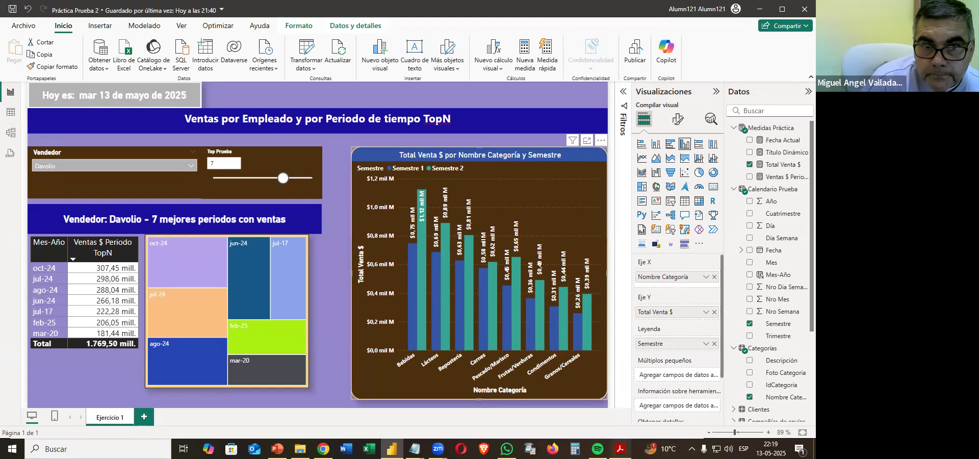
pyautogui.click(620, 449)
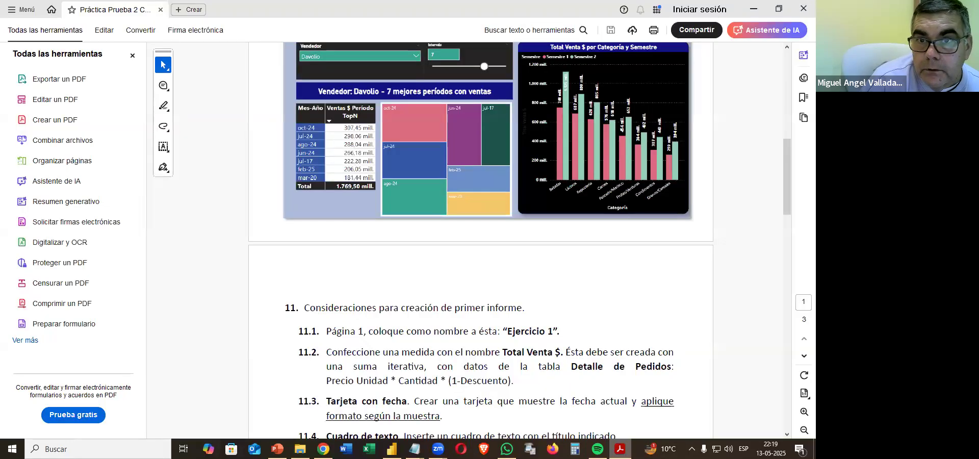
pyautogui.hotkey('alt', 'Tab')
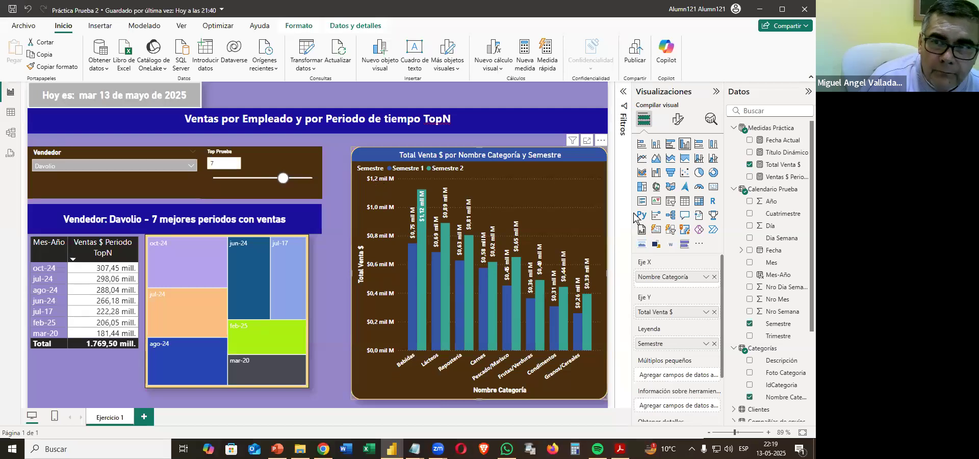
pyautogui.click(678, 119)
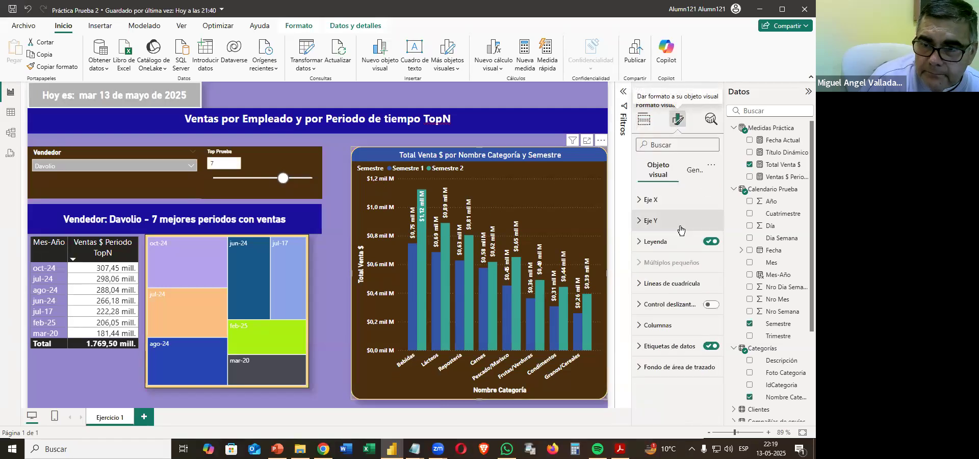
pyautogui.click(653, 221)
pyautogui.click(658, 352)
pyautogui.scroll(-3, 667, 352)
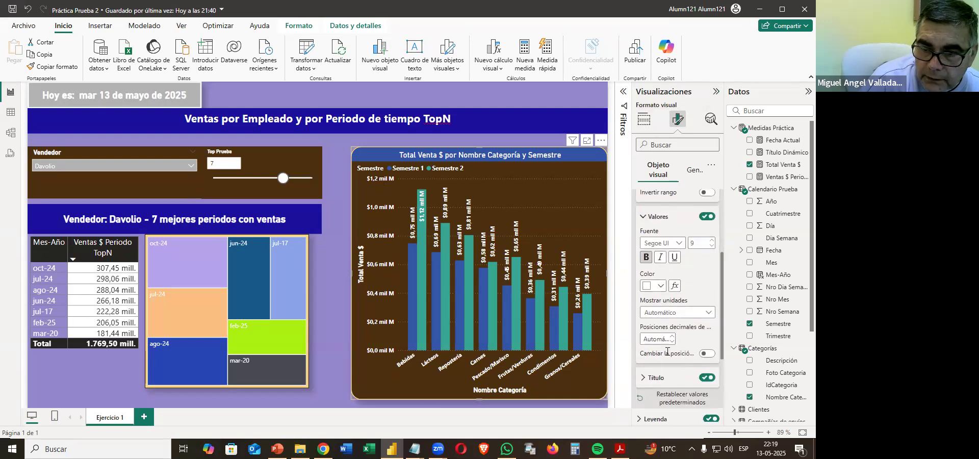
pyautogui.click(669, 315)
pyautogui.click(662, 350)
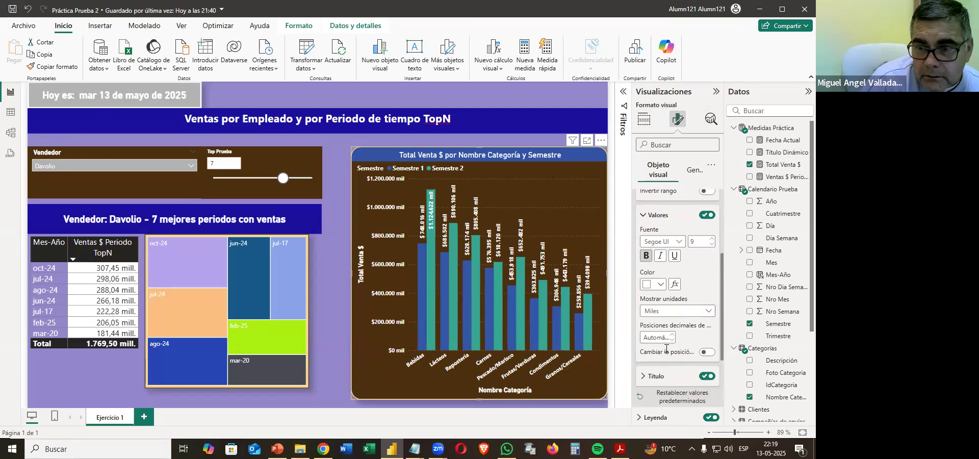
pyautogui.click(669, 317)
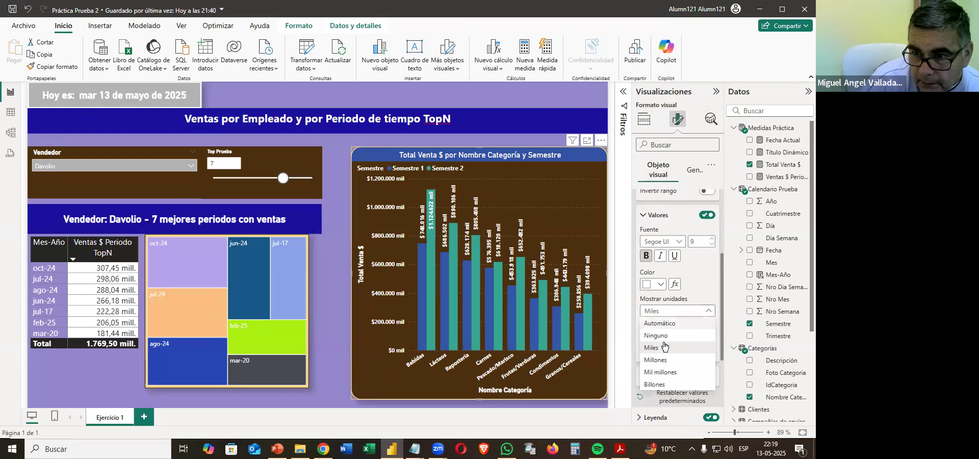
pyautogui.click(662, 359)
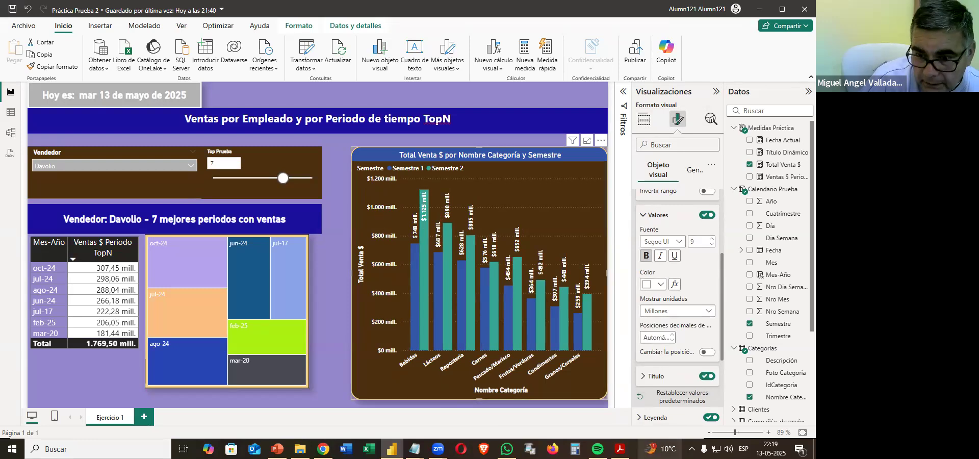
pyautogui.click(620, 449)
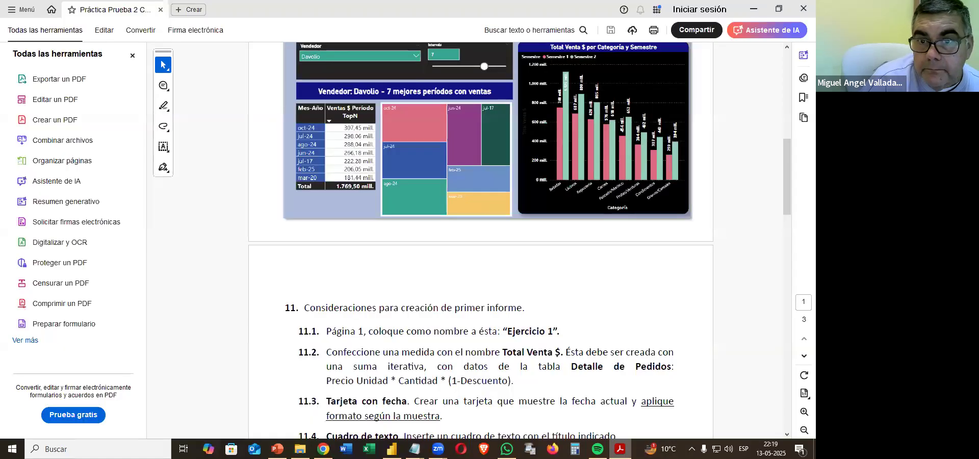
pyautogui.hotkey('alt', 'Tab')
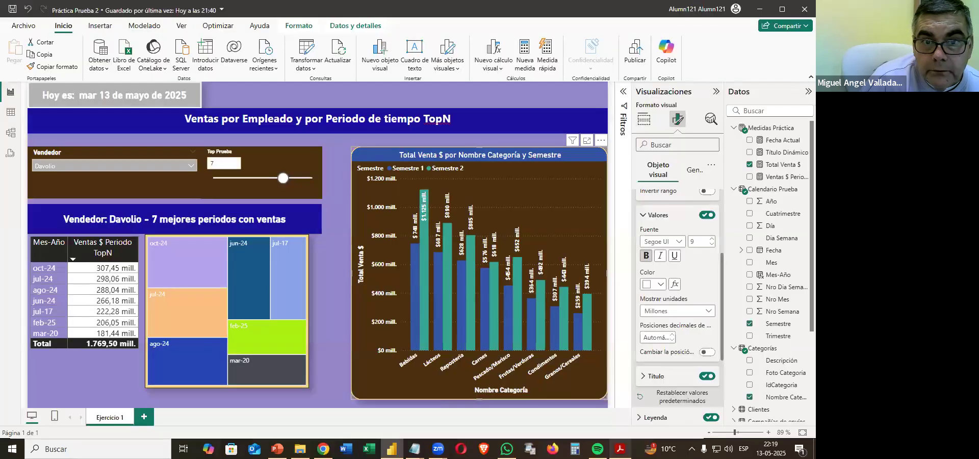
pyautogui.click(336, 356)
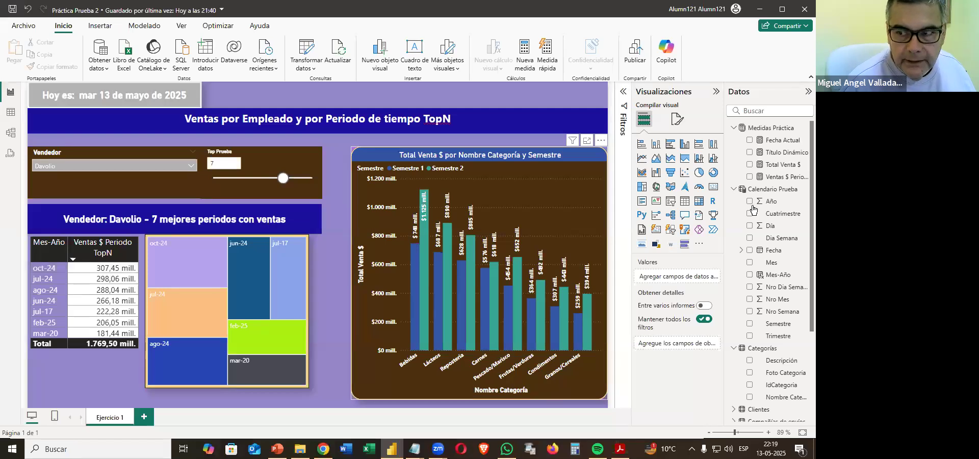
# Examine the Ventas $ Periodo TopN measure's formula and the Página 2 sample with its section 12 requirements in the PDF.
pyautogui.click(778, 177)
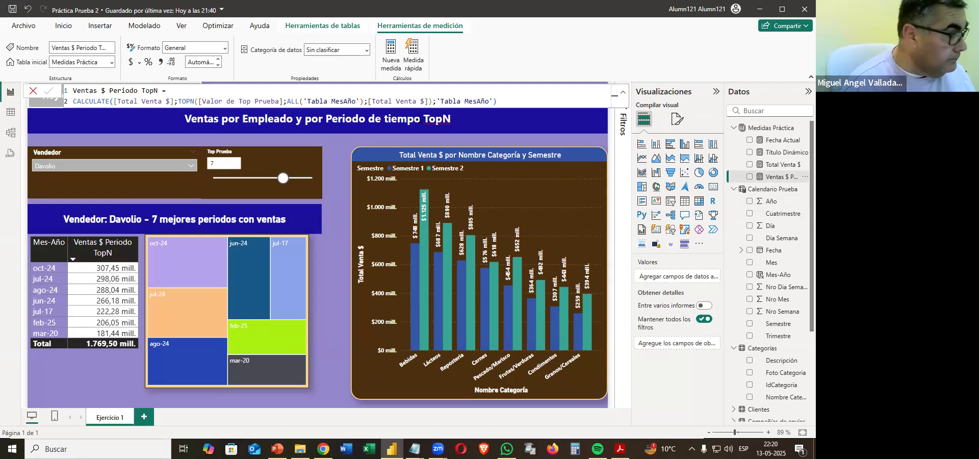
pyautogui.click(337, 250)
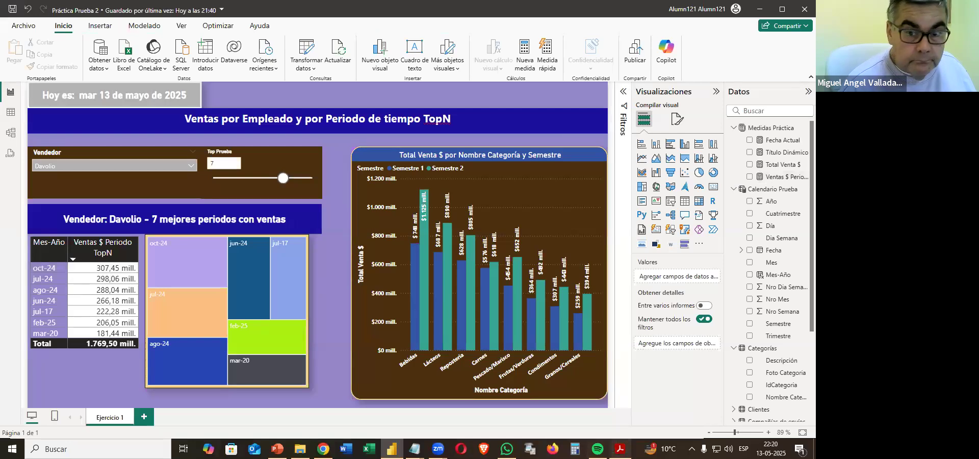
pyautogui.hotkey('alt', 'Tab')
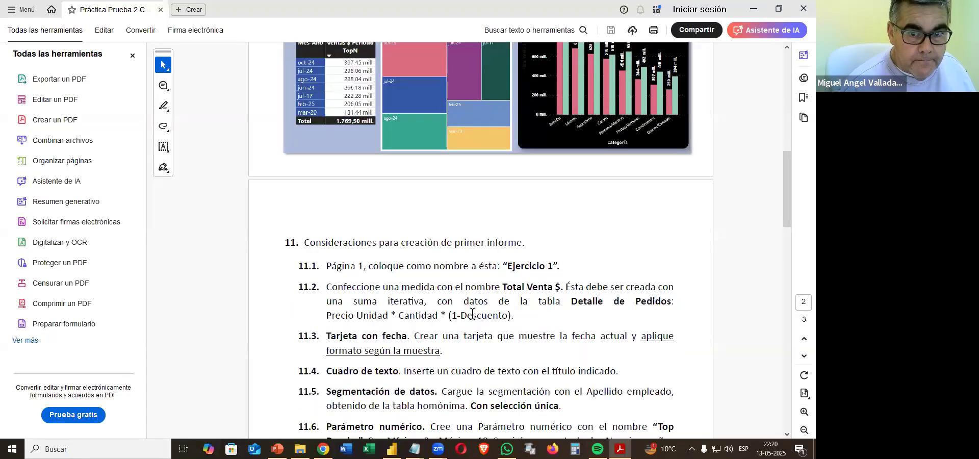
pyautogui.scroll(-15, 473, 313)
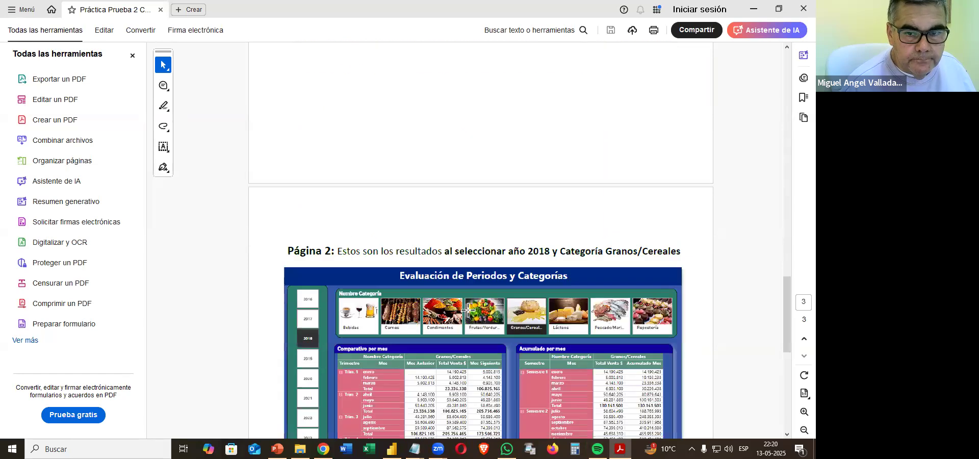
pyautogui.scroll(-3, 468, 310)
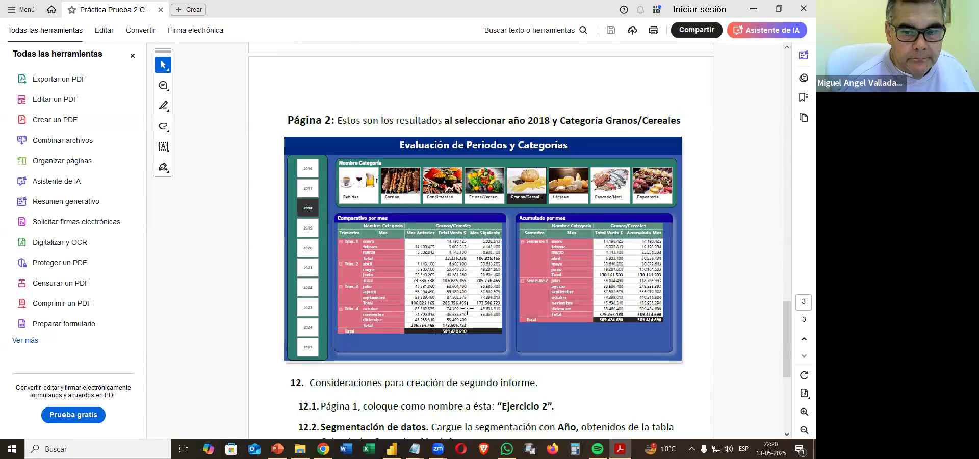
pyautogui.scroll(-2, 464, 308)
pyautogui.scroll(2, 463, 307)
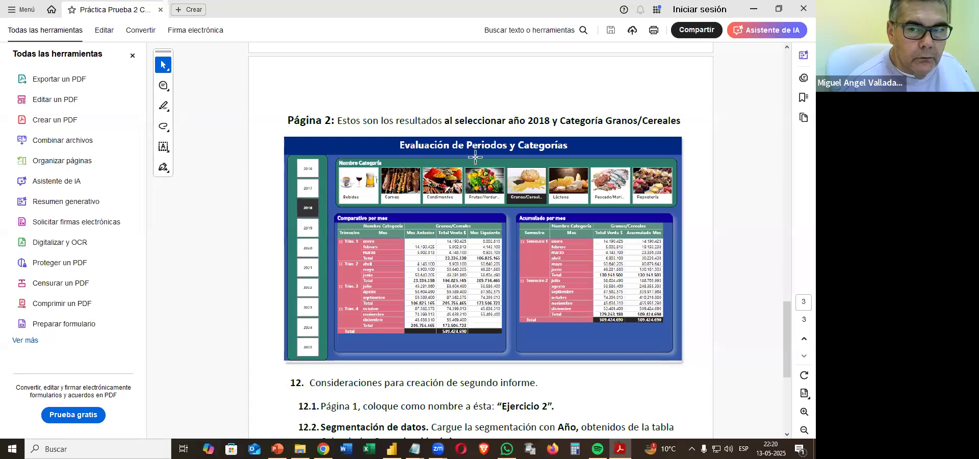
pyautogui.scroll(-2, 475, 200)
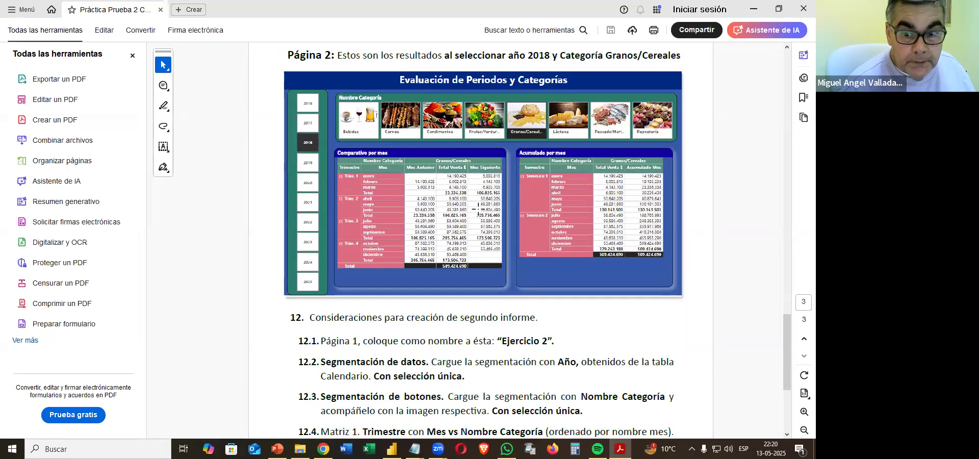
pyautogui.click(754, 11)
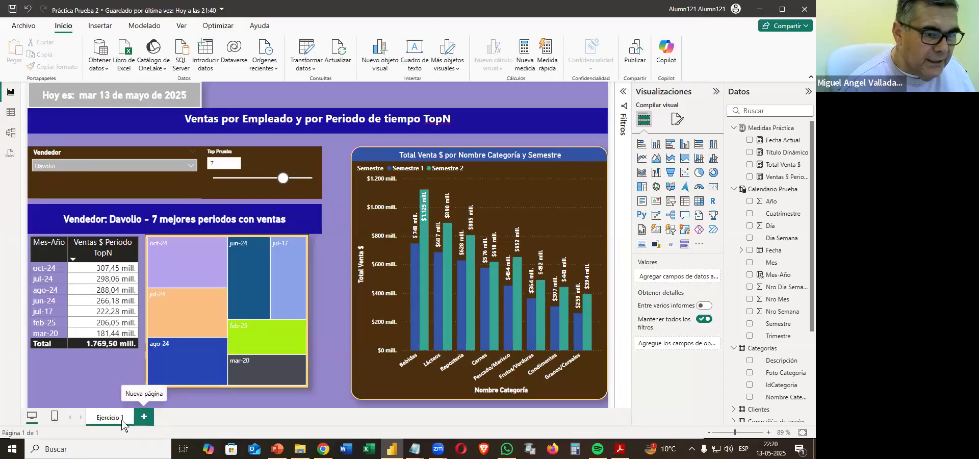
# Duplicate the Ejercicio 1 page and rename the copy as Ejercicio 2.
pyautogui.rightClick(136, 422)
pyautogui.click(137, 402)
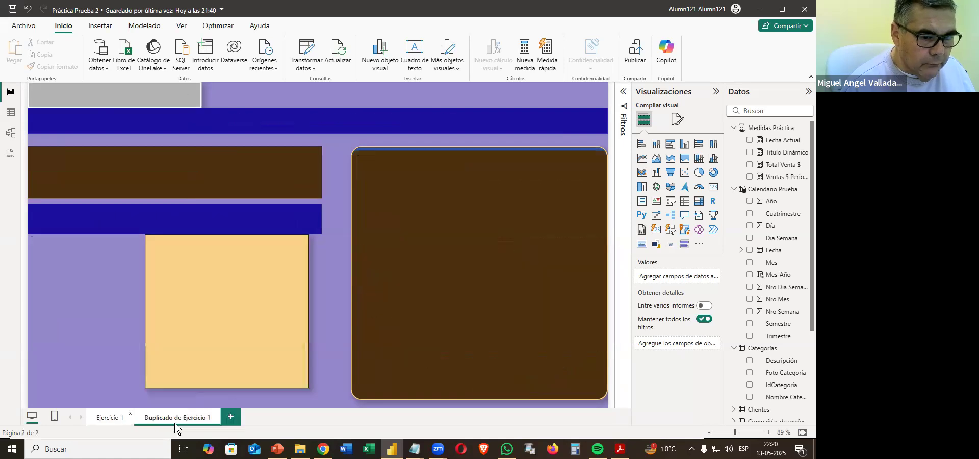
pyautogui.doubleClick(191, 415)
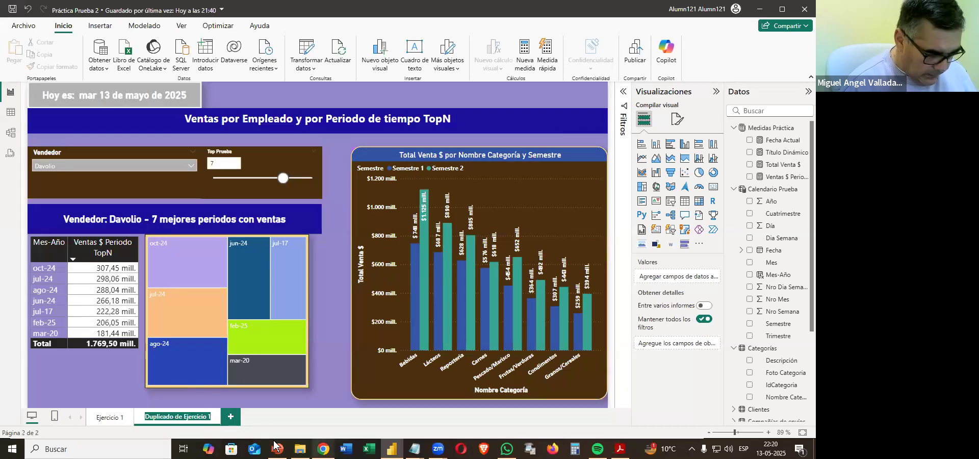
pyautogui.write('Ejercicio 2')
pyautogui.press('Return')
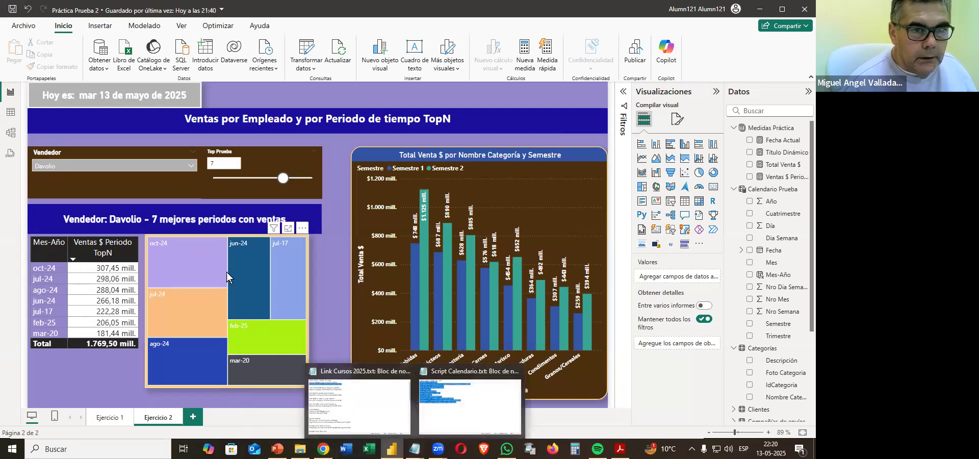
# Delete all visuals from the Ejercicio 2 page except the title text box.
pyautogui.click(201, 102)
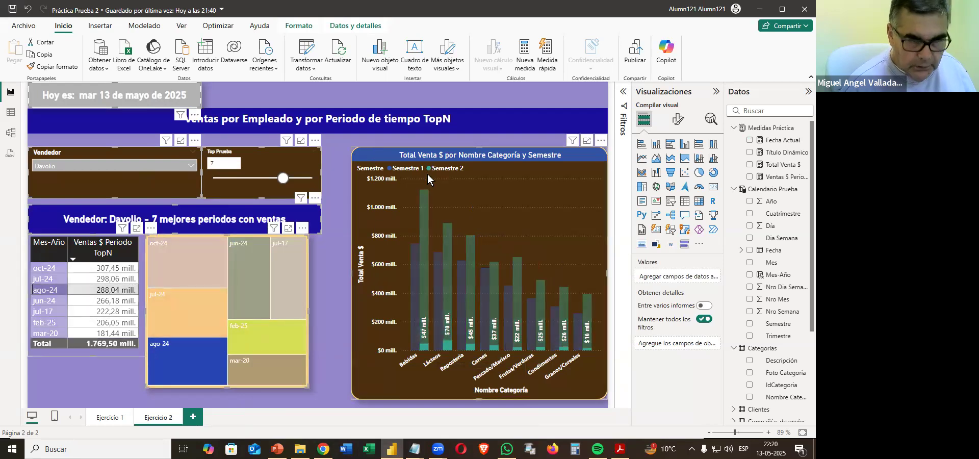
pyautogui.press('Delete')
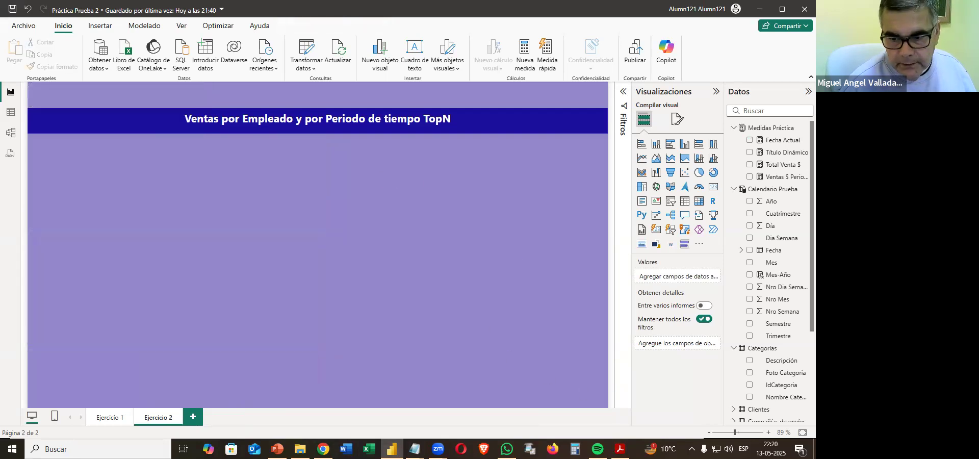
# Check the Página 2 sample in the PDF and move the title text box up to the top edge of the Ejercicio 2 page.
pyautogui.click(620, 449)
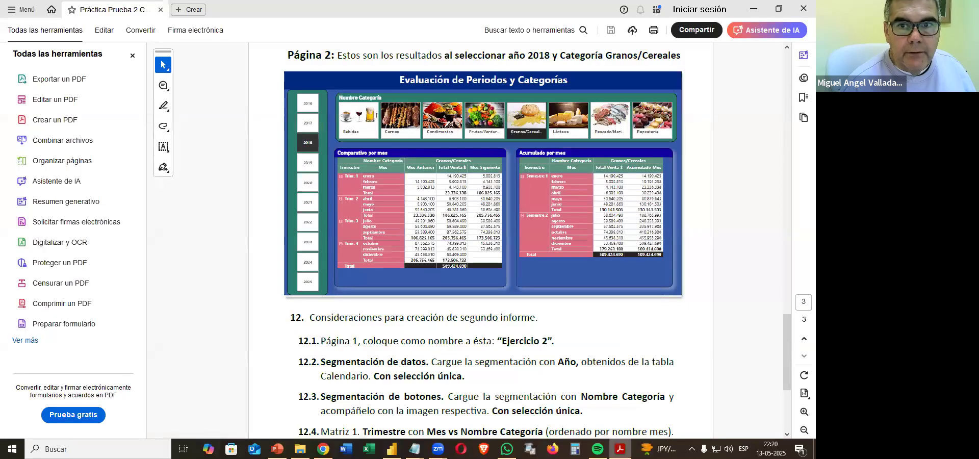
pyautogui.hotkey('alt', 'Tab')
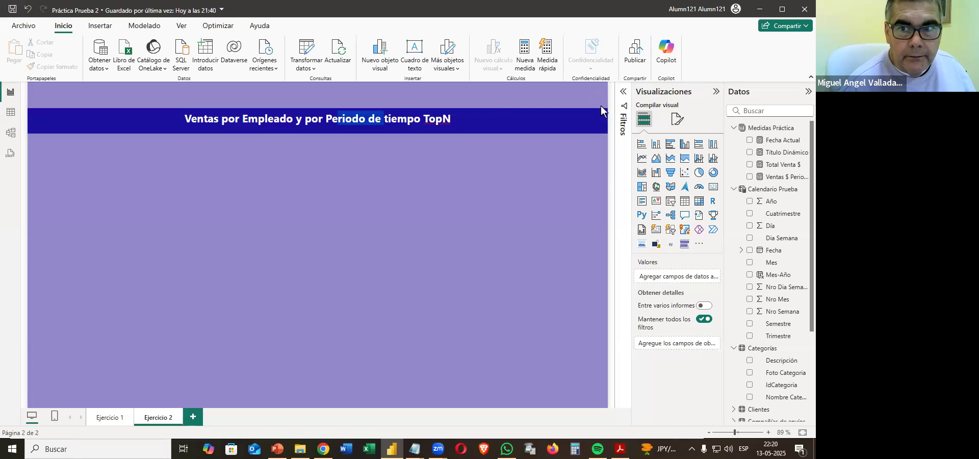
pyautogui.moveTo(598, 111); pyautogui.dragTo(317, 63)
# Replace the page title text with "Evaluación de Periodos y Categorías".
pyautogui.moveTo(185, 92); pyautogui.dragTo(457, 93)
pyautogui.write('VeE')
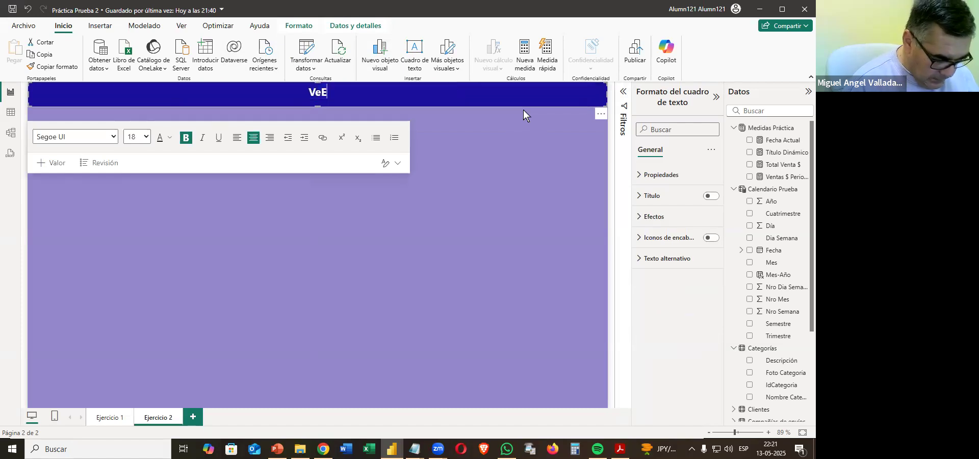
pyautogui.write('valuac')
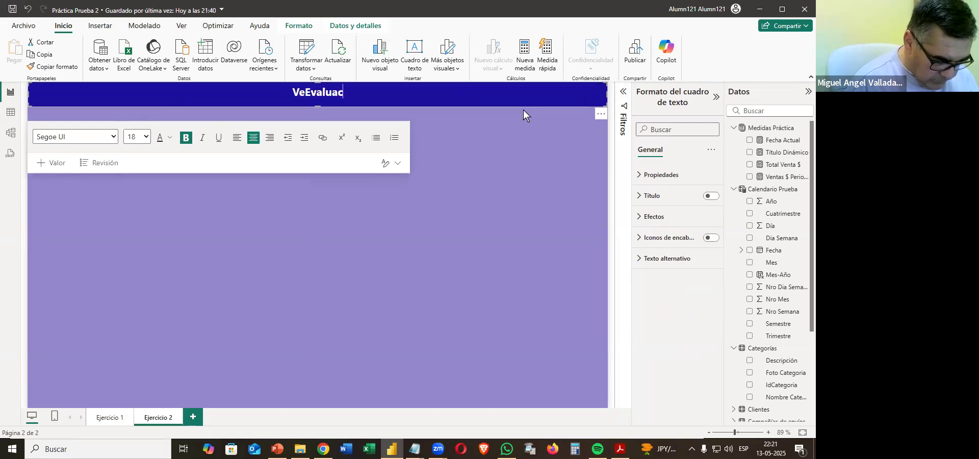
pyautogui.write('ión de Periodos y Categorías')
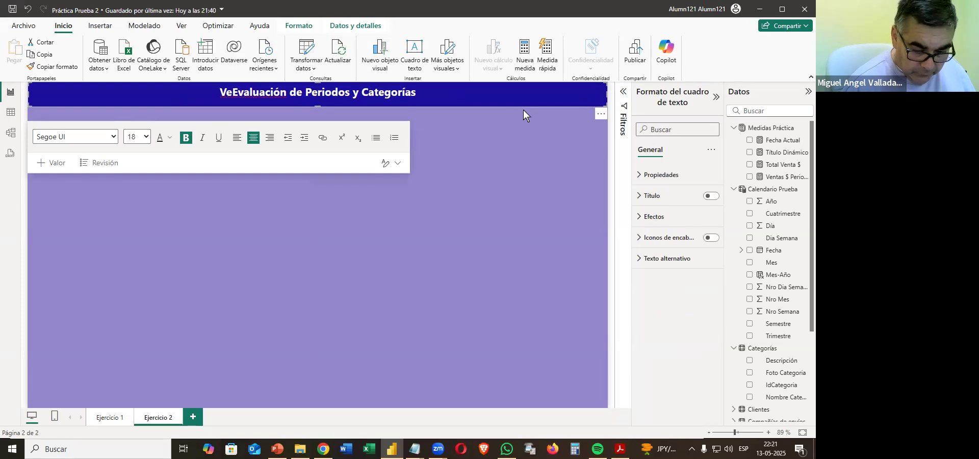
pyautogui.press('Home')
pyautogui.press('Delete')
pyautogui.press('Delete')
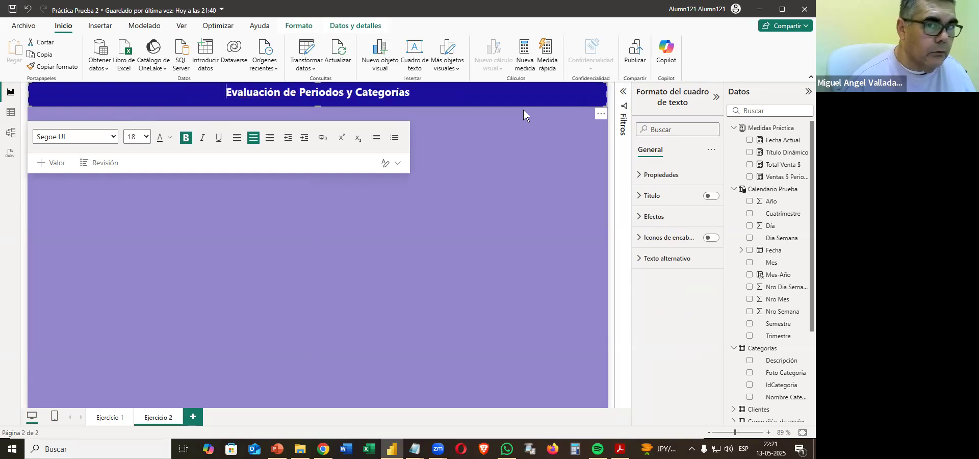
pyautogui.click(503, 173)
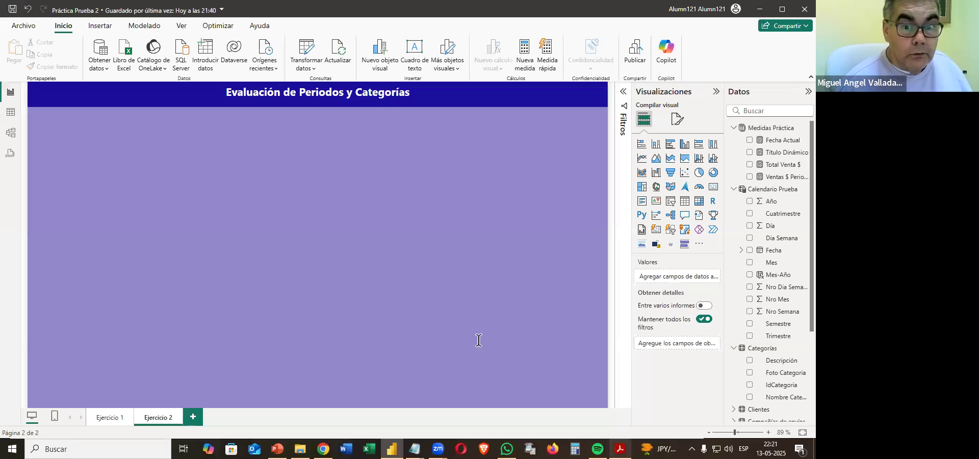
# Following requirement 12.2 in the PDF, add a slicer with Año from Calendario Prueba and shrink it to a narrow column at the page's left edge.
pyautogui.hotkey('alt', 'Tab')
pyautogui.scroll(-3, 493, 334)
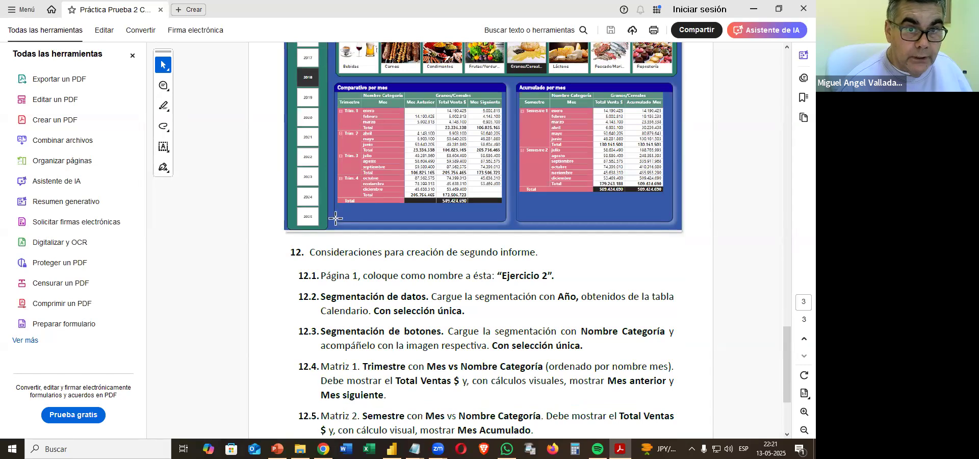
pyautogui.click(754, 8)
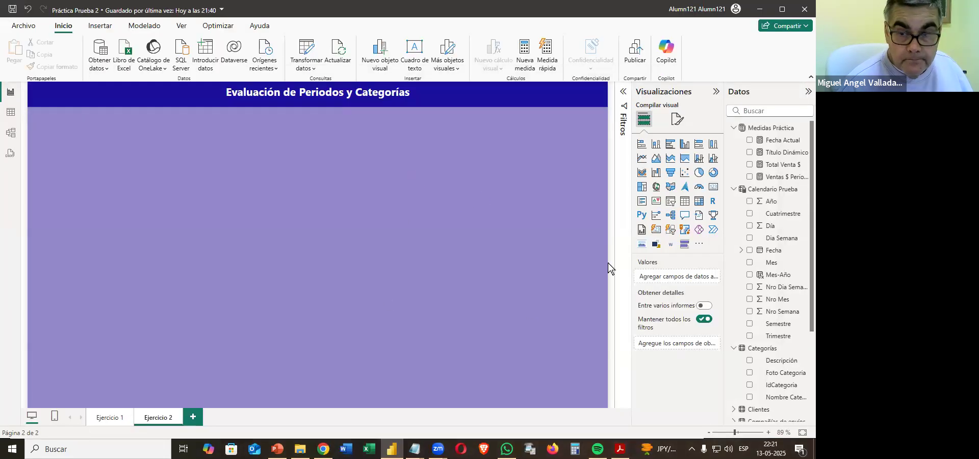
pyautogui.click(670, 201)
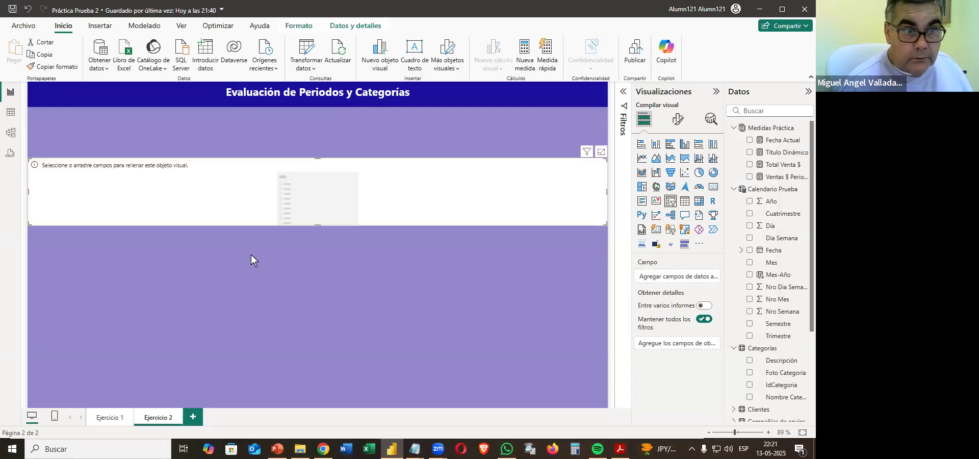
pyautogui.moveTo(767, 201); pyautogui.dragTo(465, 199)
pyautogui.moveTo(603, 225); pyautogui.dragTo(78, 282)
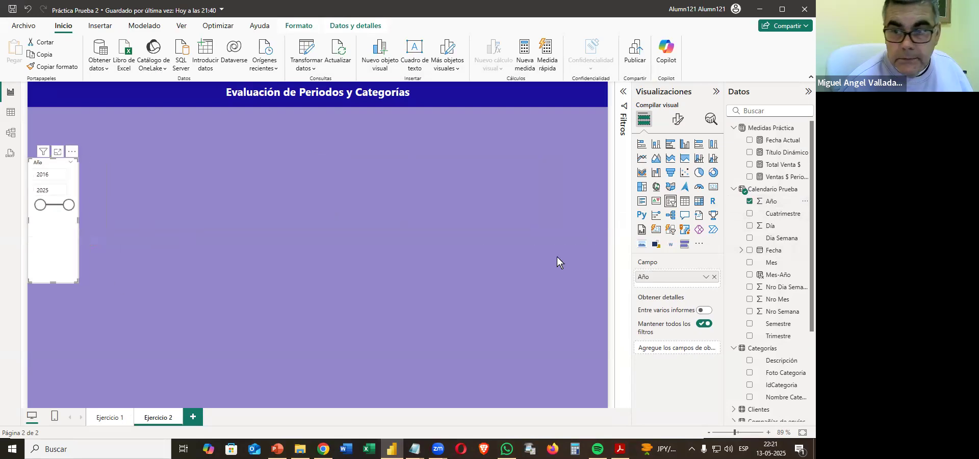
# Set the Año slicer's style to Mosaico and stretch it down the page so the years 2016 to 2025 fit in one column.
pyautogui.click(678, 120)
pyautogui.click(661, 200)
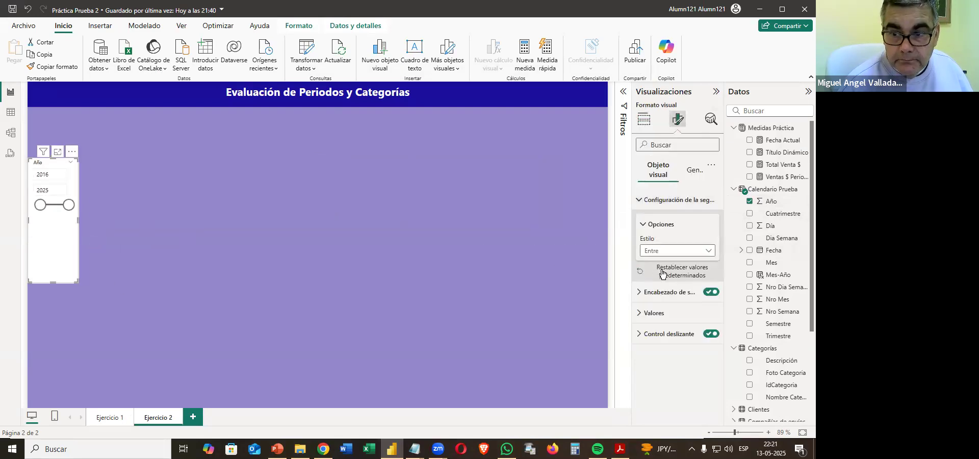
pyautogui.click(677, 250)
pyautogui.click(663, 277)
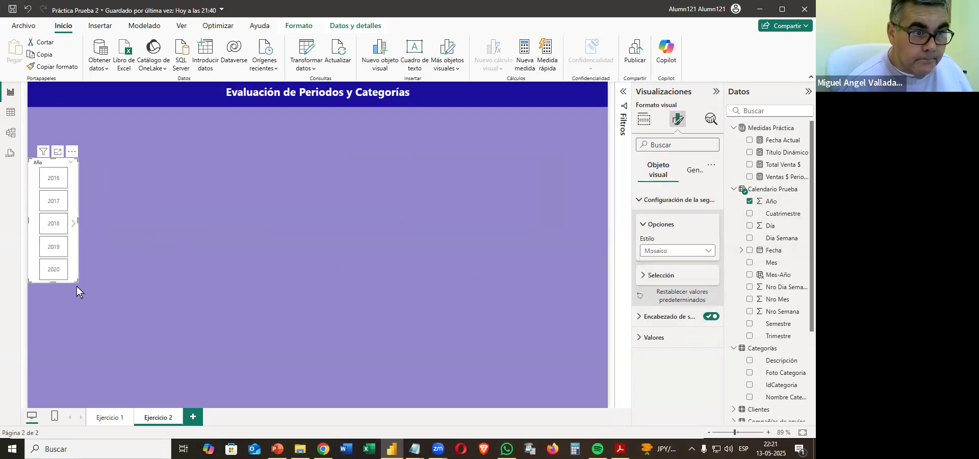
pyautogui.moveTo(83, 338); pyautogui.dragTo(74, 401)
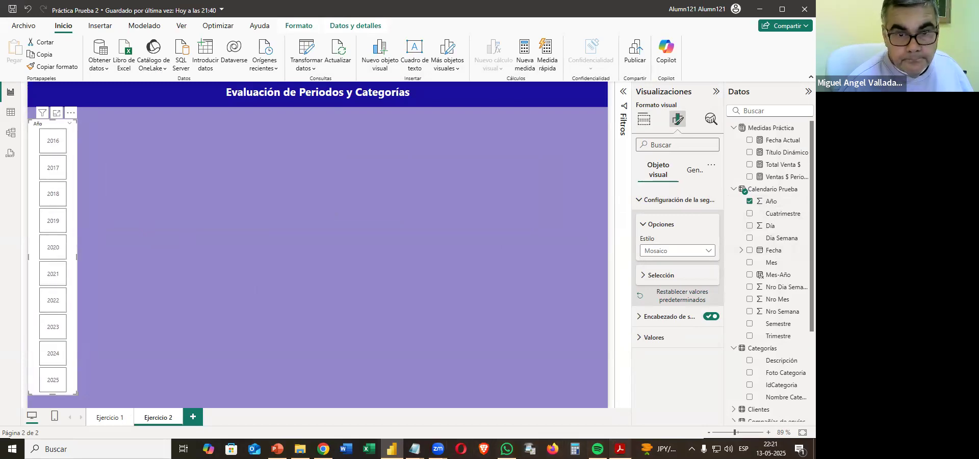
# Give the Año slicer a grey #9D9D9D background, checking against the sample in the PDF.
pyautogui.hotkey('alt', 'Tab')
pyautogui.hotkey('alt', 'Tab')
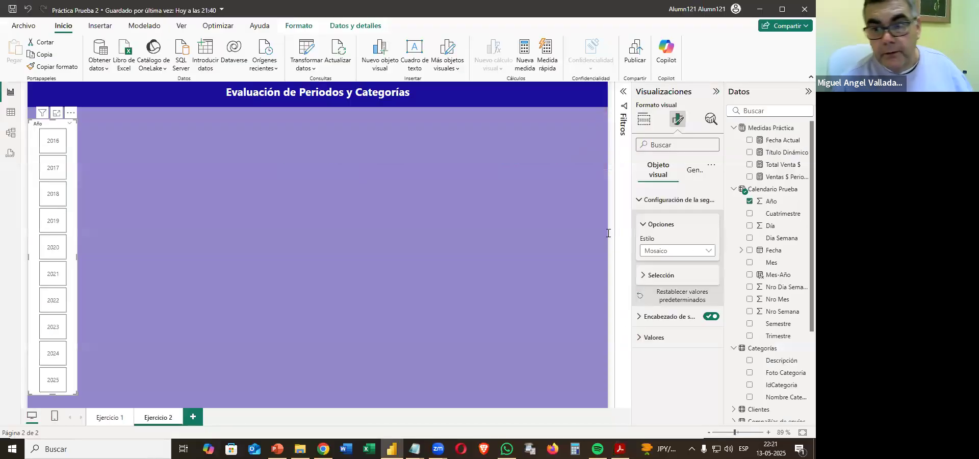
pyautogui.click(696, 171)
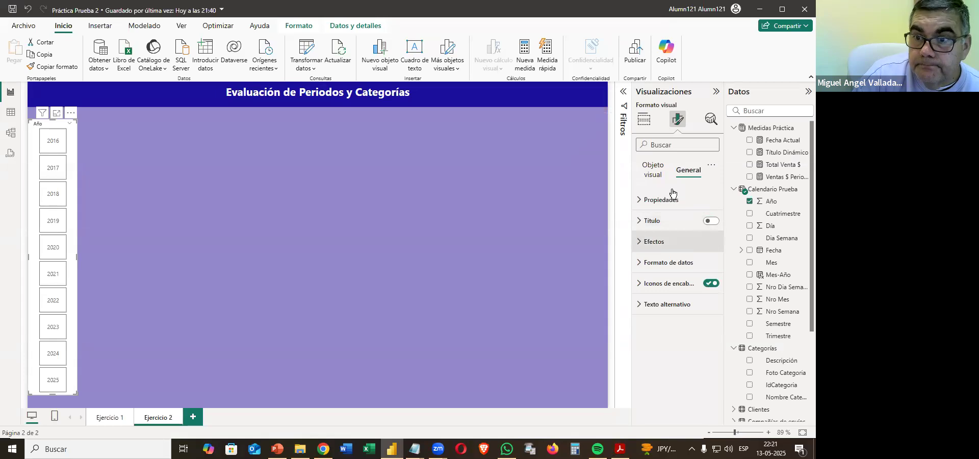
pyautogui.click(656, 241)
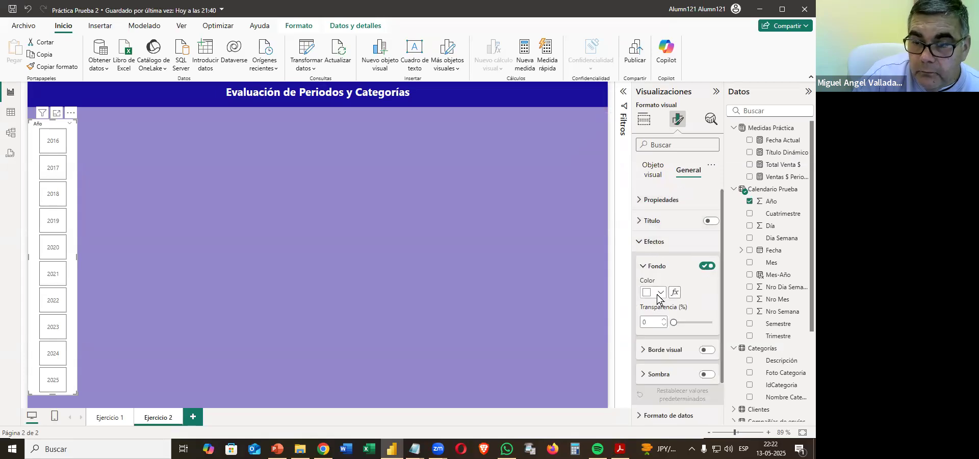
pyautogui.click(660, 293)
pyautogui.click(672, 272)
pyautogui.click(647, 154)
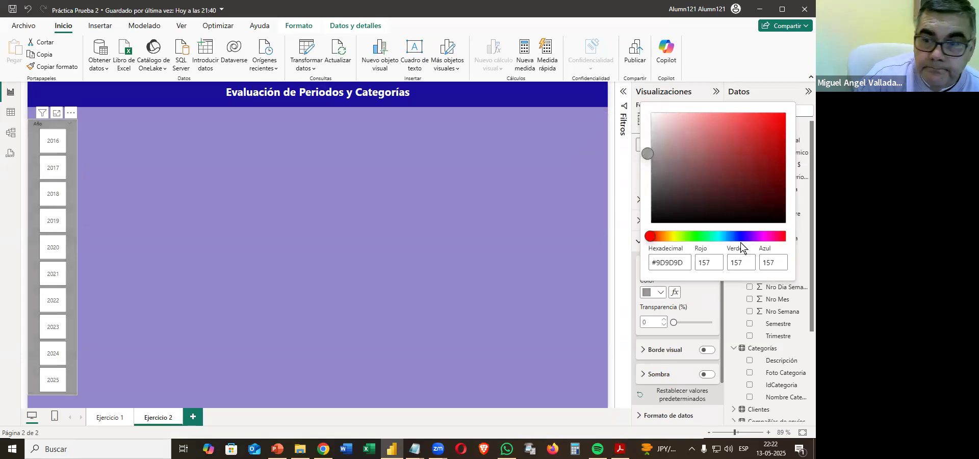
# Add a blue visual border, 3 px wide with 7 px rounded corners, and a shadow to the Año slicer.
pyautogui.click(710, 362)
pyautogui.click(709, 353)
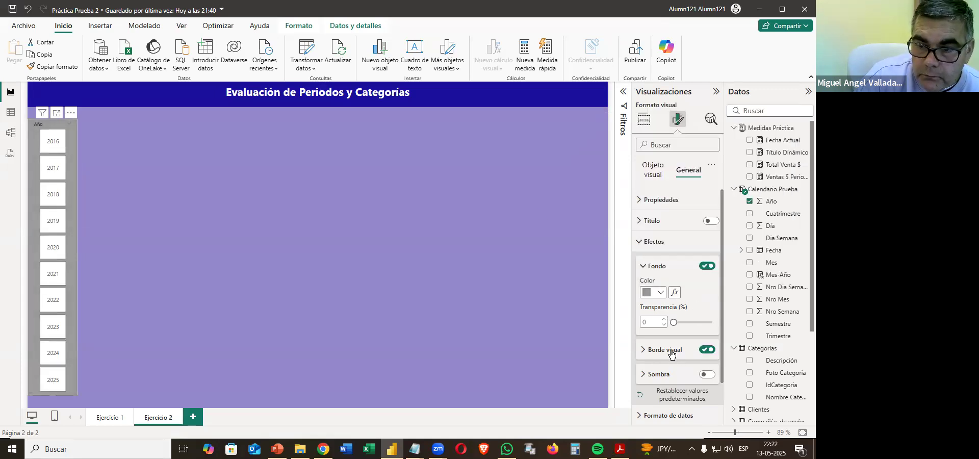
pyautogui.click(660, 377)
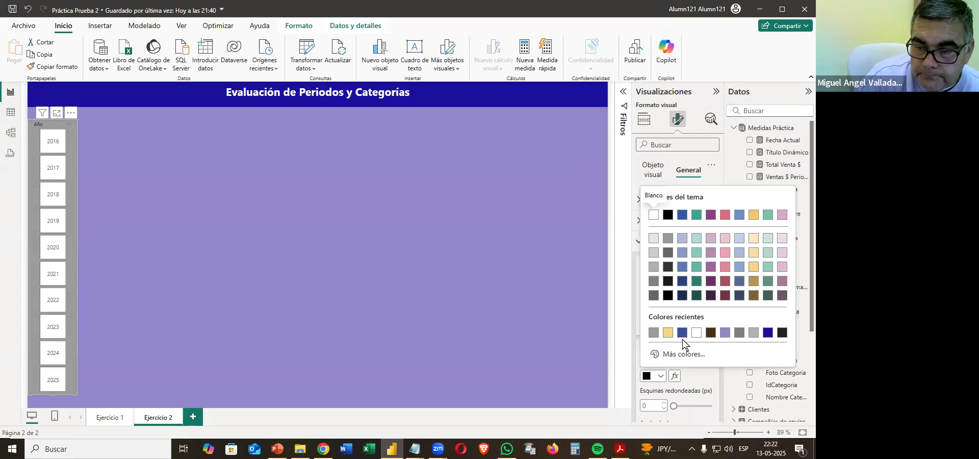
pyautogui.click(683, 334)
pyautogui.scroll(-3, 676, 306)
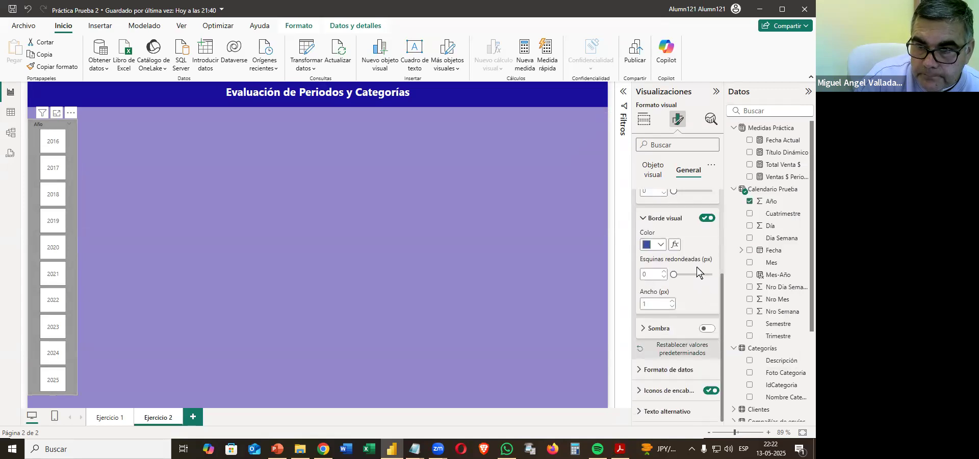
pyautogui.click(672, 301)
pyautogui.click(672, 300)
pyautogui.click(708, 328)
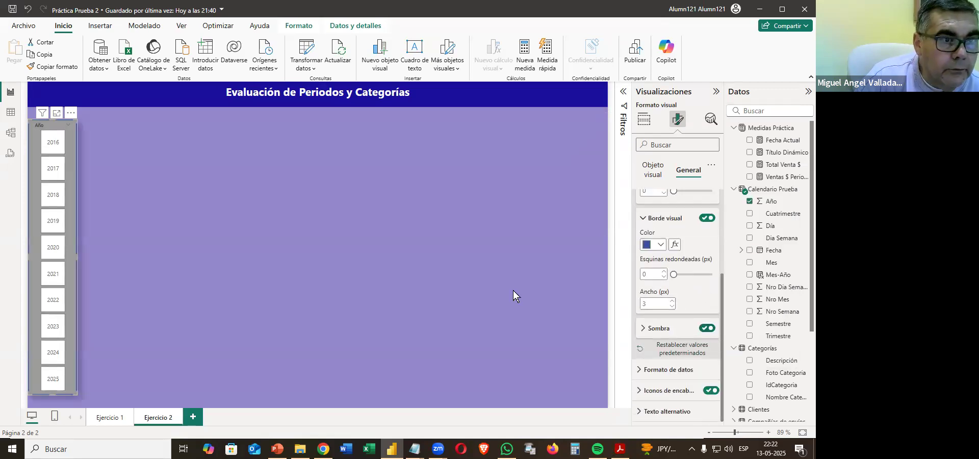
pyautogui.moveTo(674, 274); pyautogui.dragTo(682, 274)
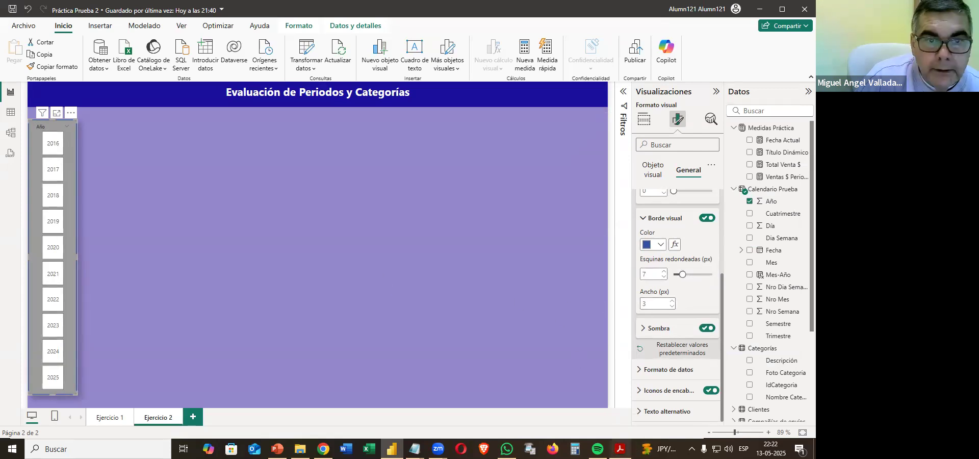
# Compare the Año slicer with the PDF sample and turn off its slicer header.
pyautogui.click(621, 449)
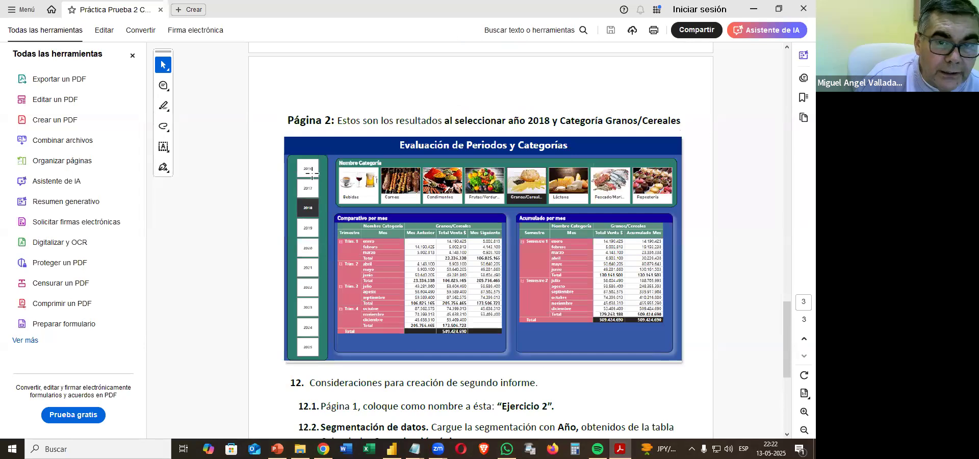
pyautogui.click(620, 449)
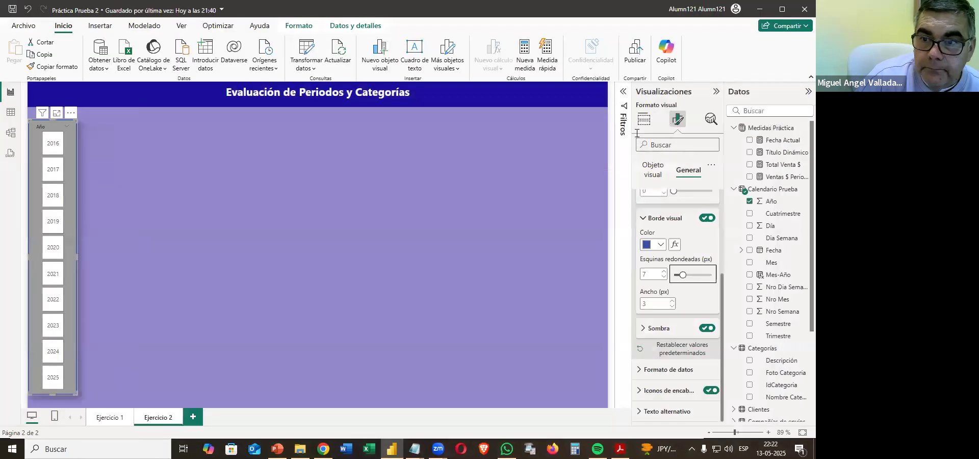
pyautogui.scroll(5, 663, 225)
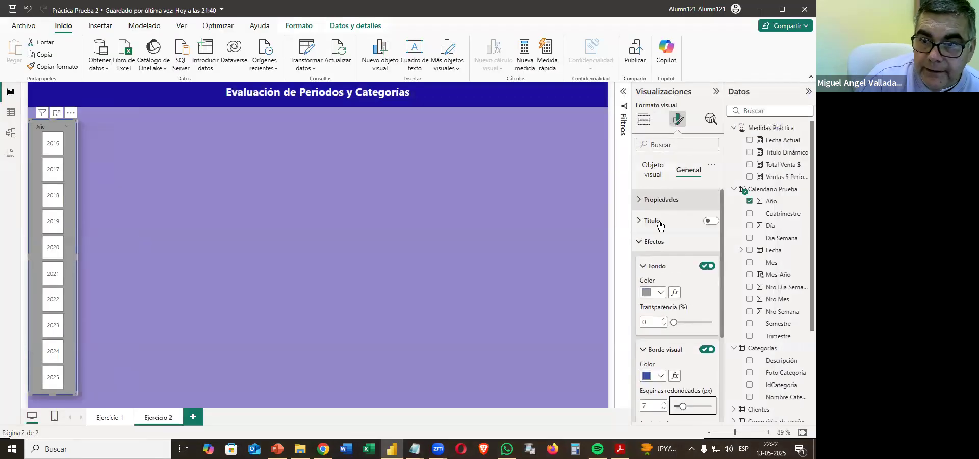
pyautogui.click(660, 169)
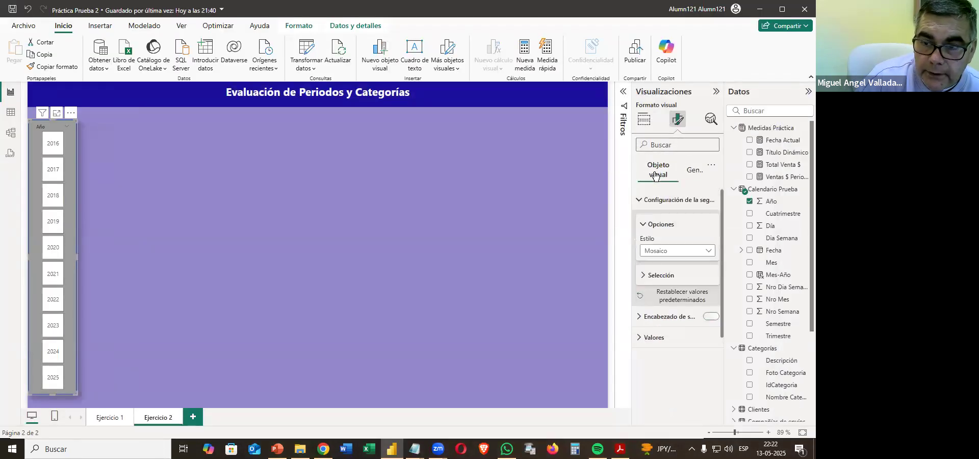
pyautogui.click(655, 320)
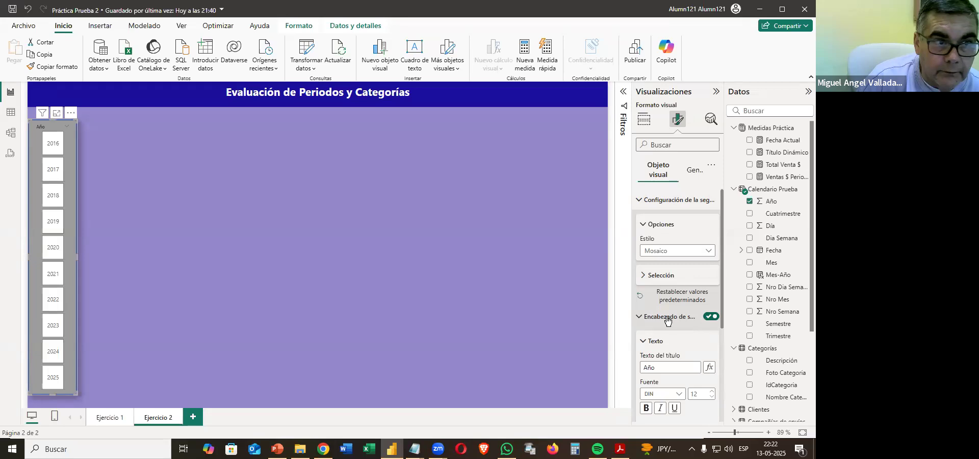
pyautogui.click(711, 317)
pyautogui.click(411, 295)
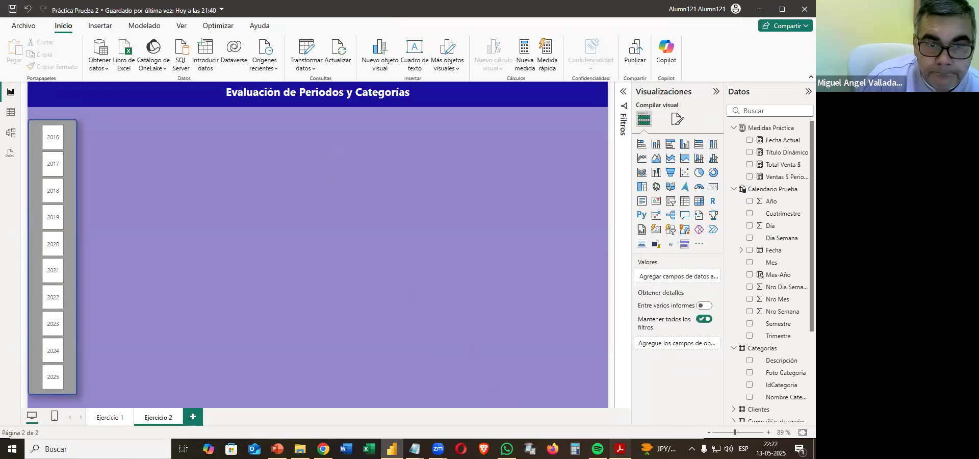
# Following the PDF, add a button slicer with Nombre Categoría from Categorías and shrink it to a strip below the page title.
pyautogui.click(620, 449)
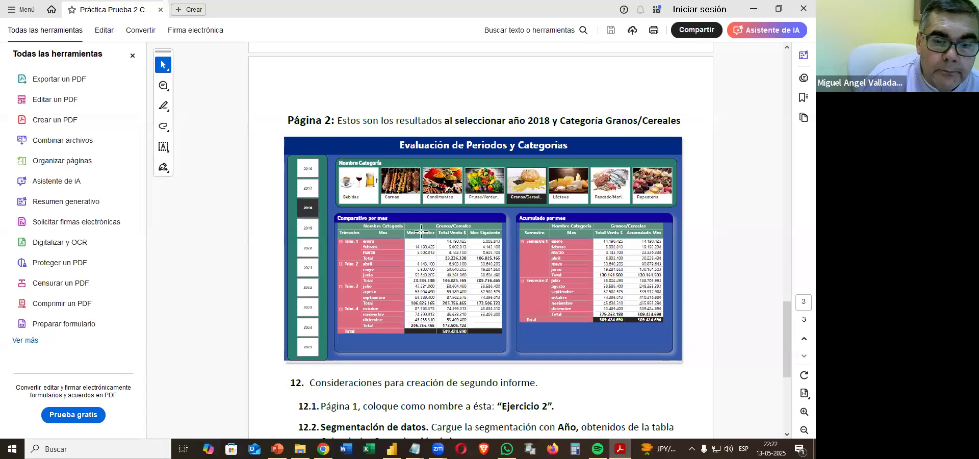
pyautogui.scroll(-5, 421, 232)
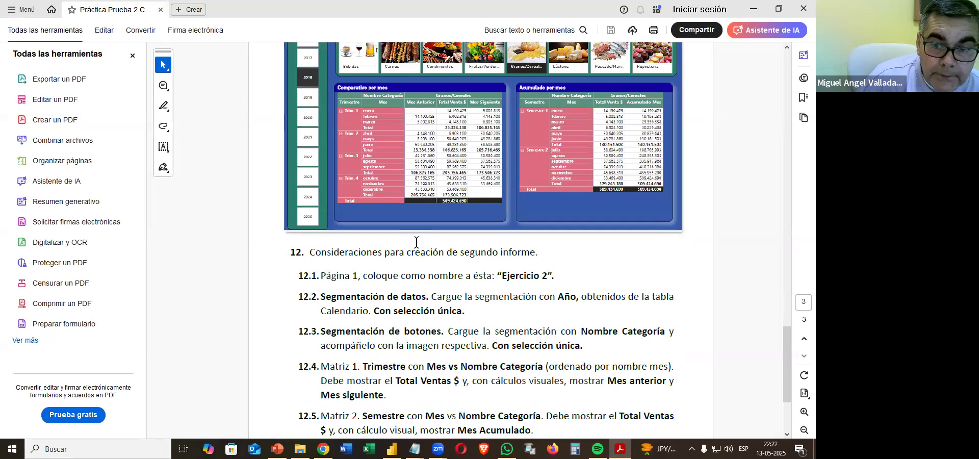
pyautogui.scroll(7, 416, 243)
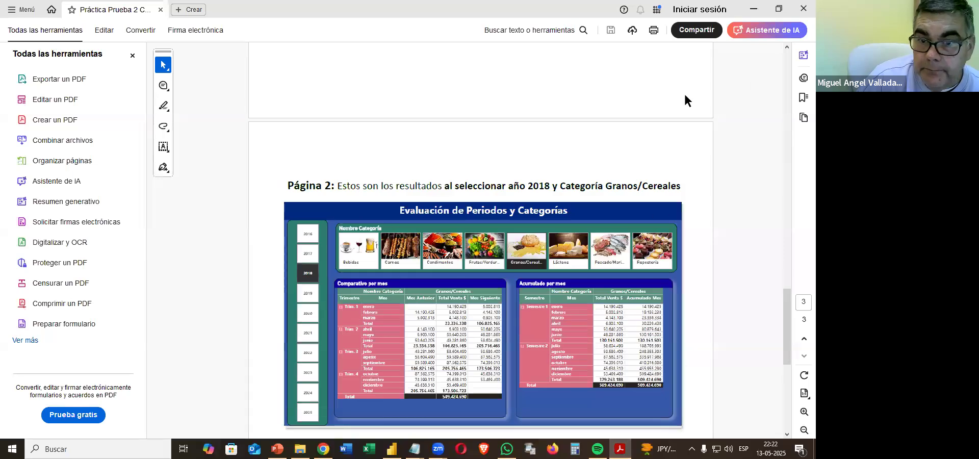
pyautogui.click(754, 9)
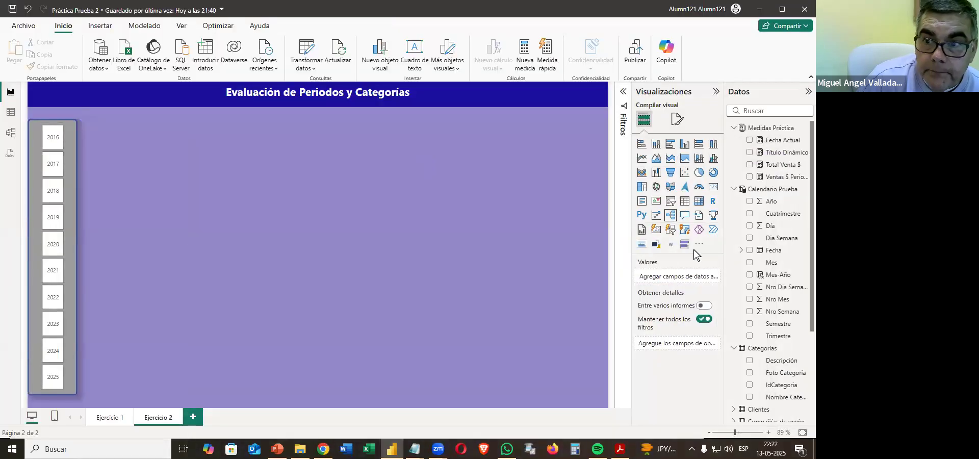
pyautogui.click(671, 231)
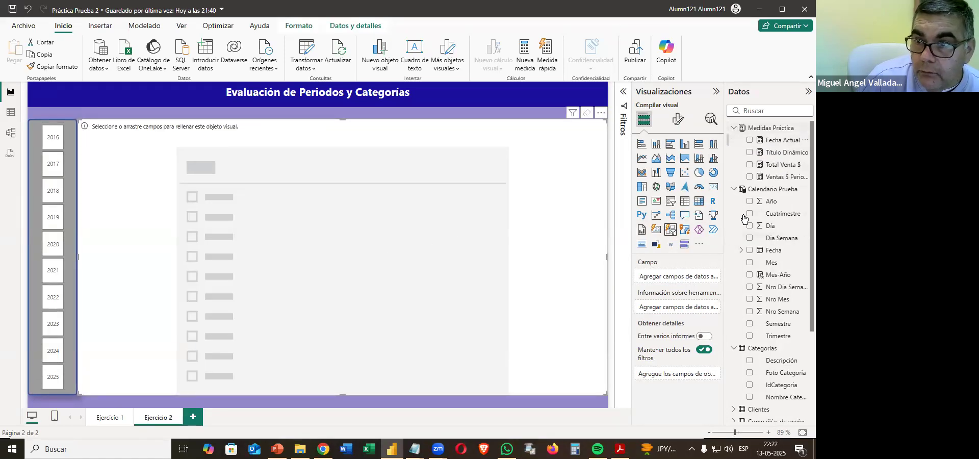
pyautogui.click(734, 128)
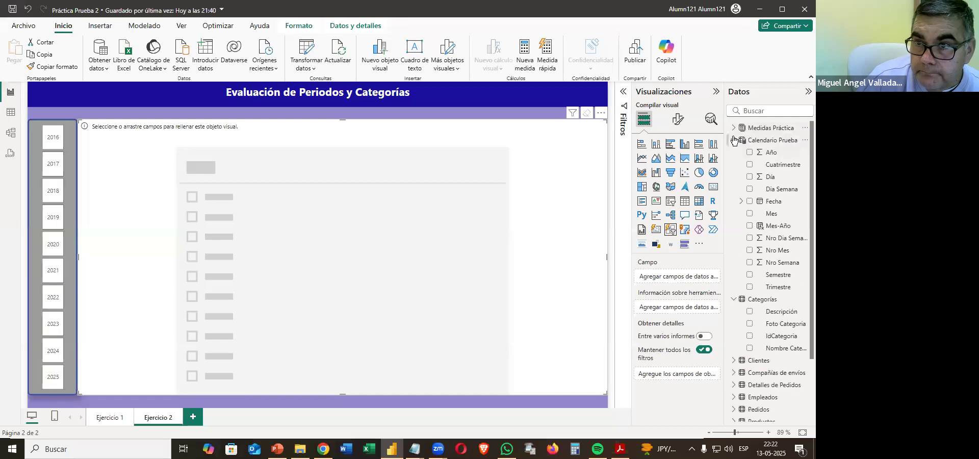
pyautogui.click(734, 140)
pyautogui.moveTo(773, 202); pyautogui.dragTo(690, 279)
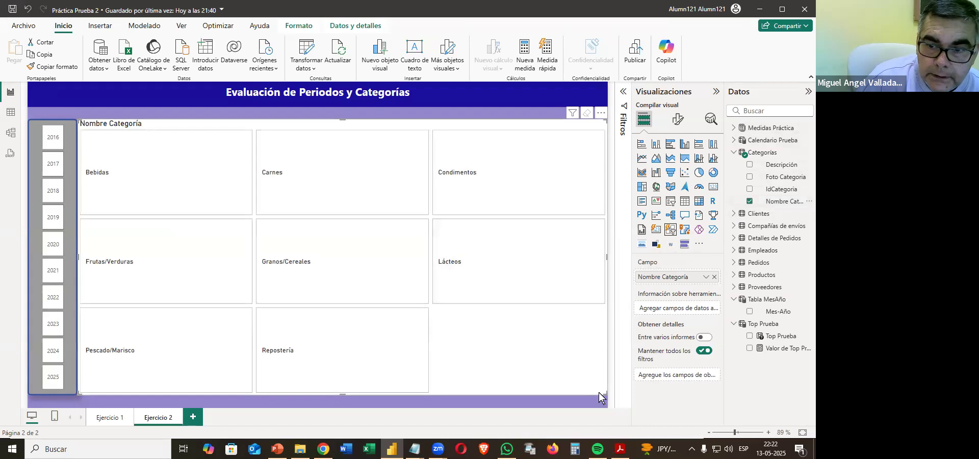
pyautogui.moveTo(602, 396); pyautogui.dragTo(566, 177)
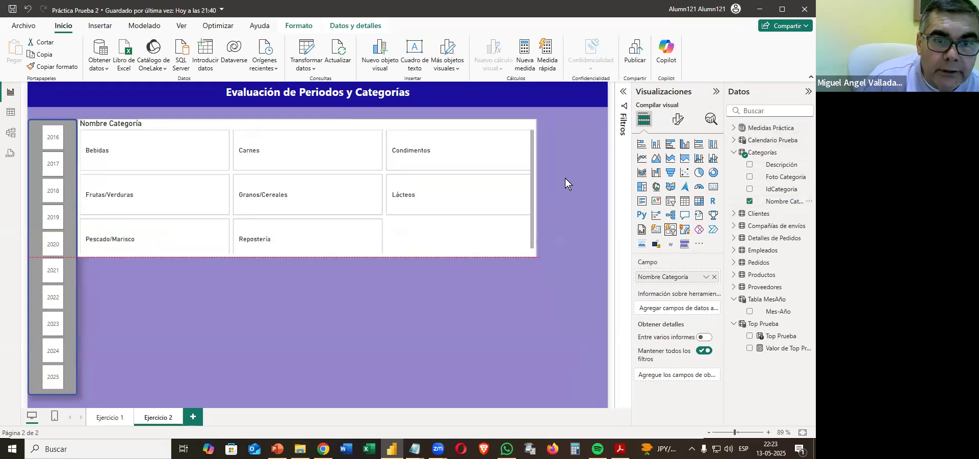
# Lay out the category button slicer in 1 row and 8 columns with 6 px between buttons, keeping the Rectángulo shape.
pyautogui.click(678, 119)
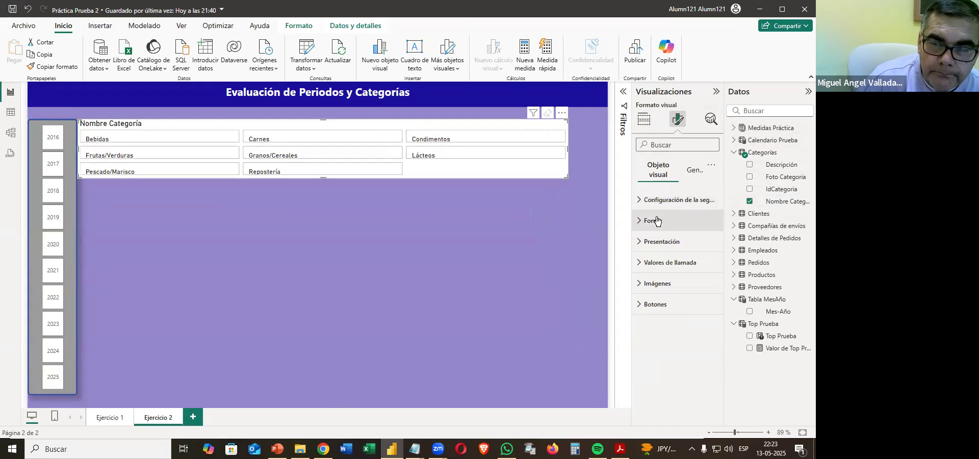
pyautogui.click(657, 220)
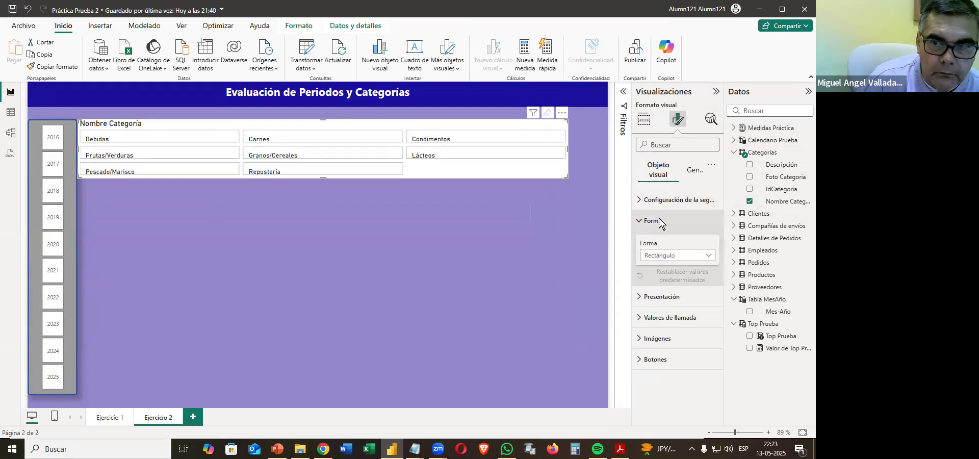
pyautogui.click(676, 256)
pyautogui.click(676, 257)
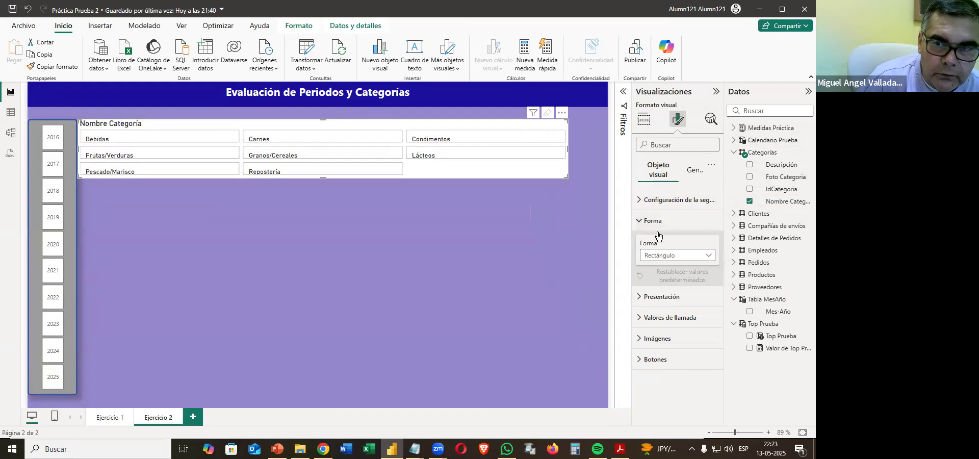
pyautogui.click(658, 296)
pyautogui.scroll(-3, 688, 337)
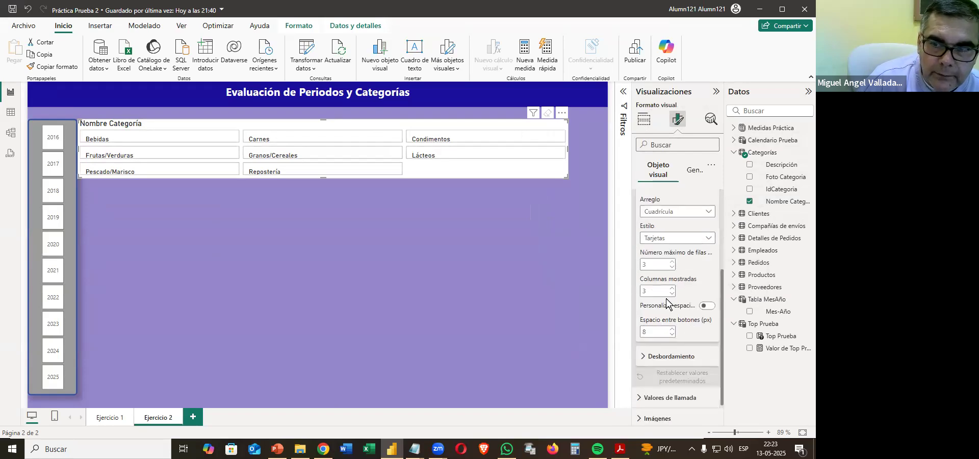
pyautogui.click(673, 269)
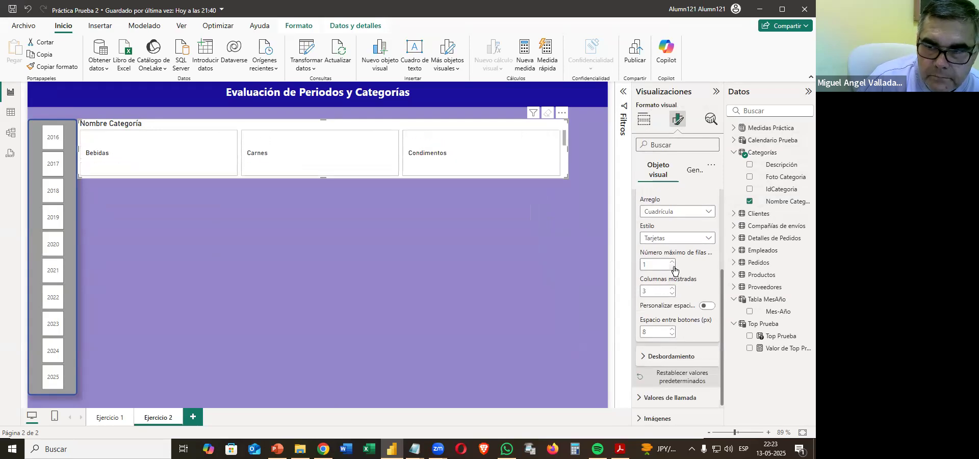
pyautogui.click(673, 293)
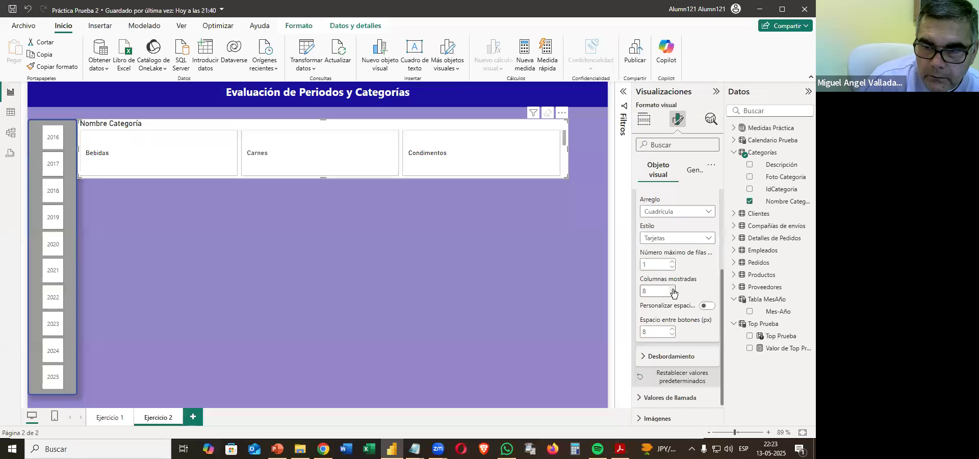
pyautogui.click(673, 334)
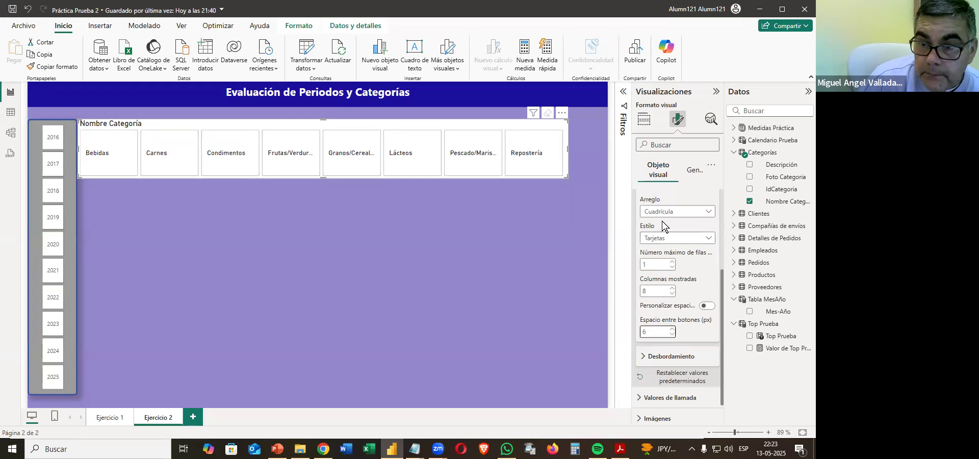
pyautogui.scroll(3, 647, 211)
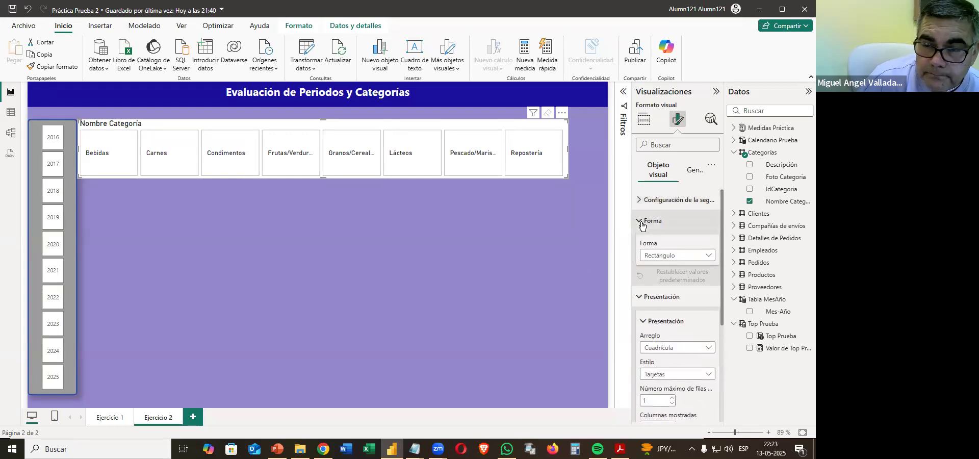
pyautogui.click(642, 223)
pyautogui.click(641, 243)
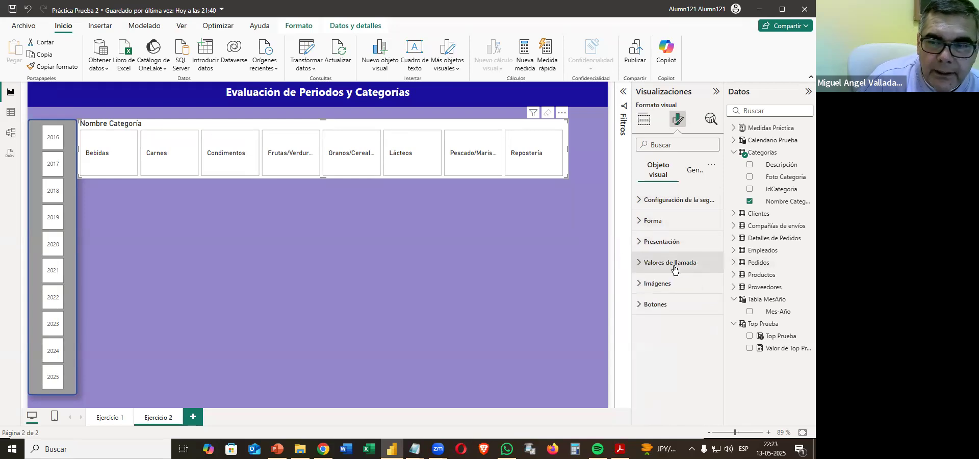
# Format the category slicer's button labels as bold, dark blue and centred, with text wrapping turned on.
pyautogui.click(675, 263)
pyautogui.scroll(-4, 660, 276)
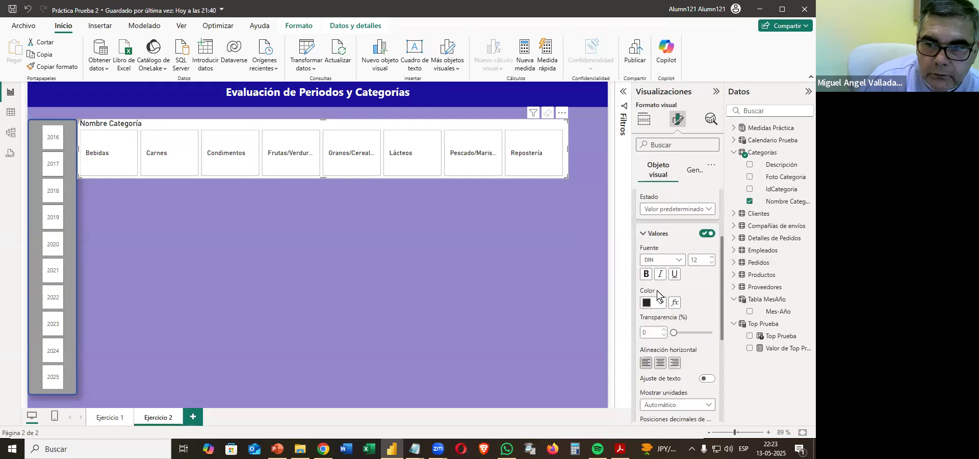
pyautogui.click(647, 243)
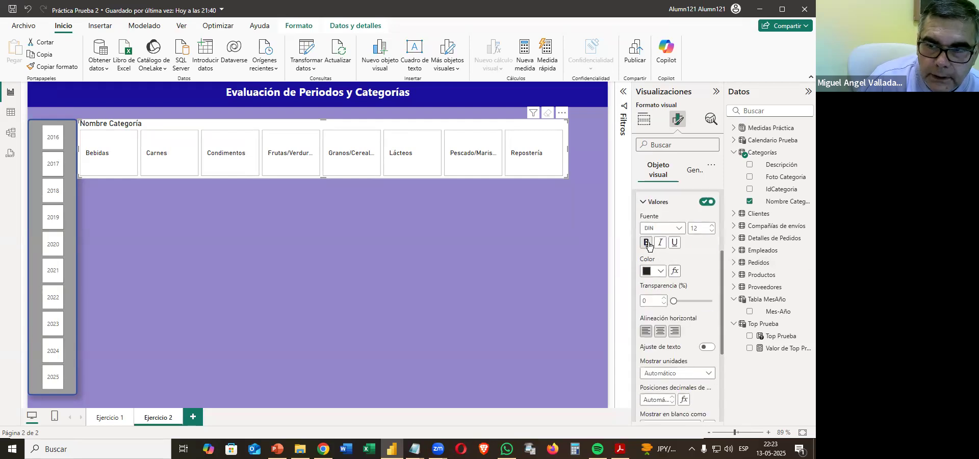
pyautogui.click(654, 271)
pyautogui.click(653, 228)
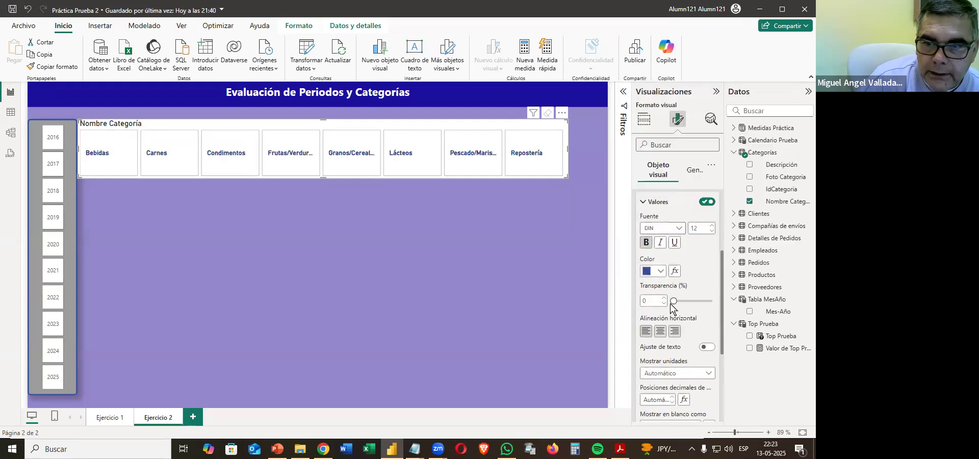
pyautogui.click(662, 333)
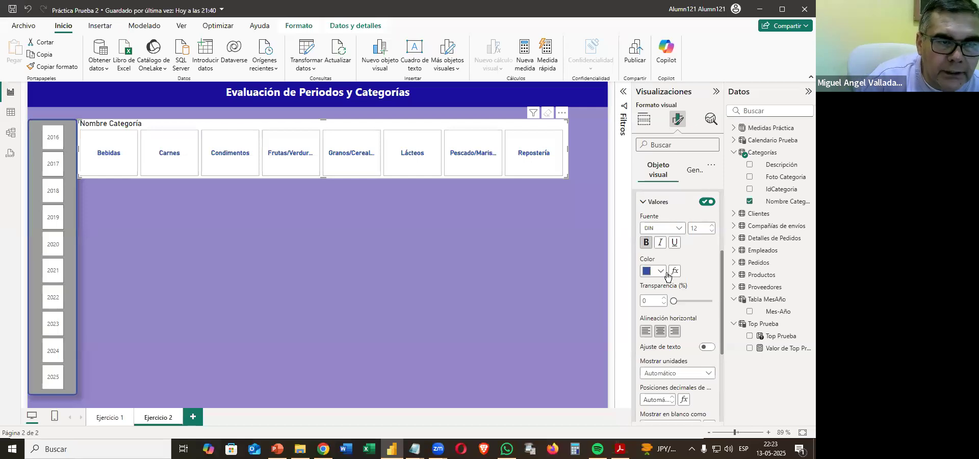
pyautogui.click(708, 348)
pyautogui.scroll(1, 685, 315)
pyautogui.scroll(2, 685, 315)
pyautogui.click(639, 263)
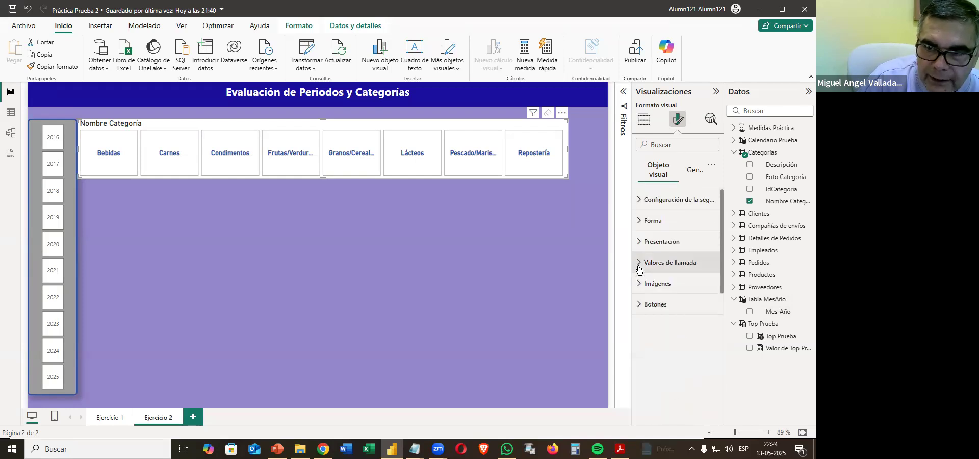
# Add the Foto Categoría field as the image shown on each category slicer button.
pyautogui.click(650, 289)
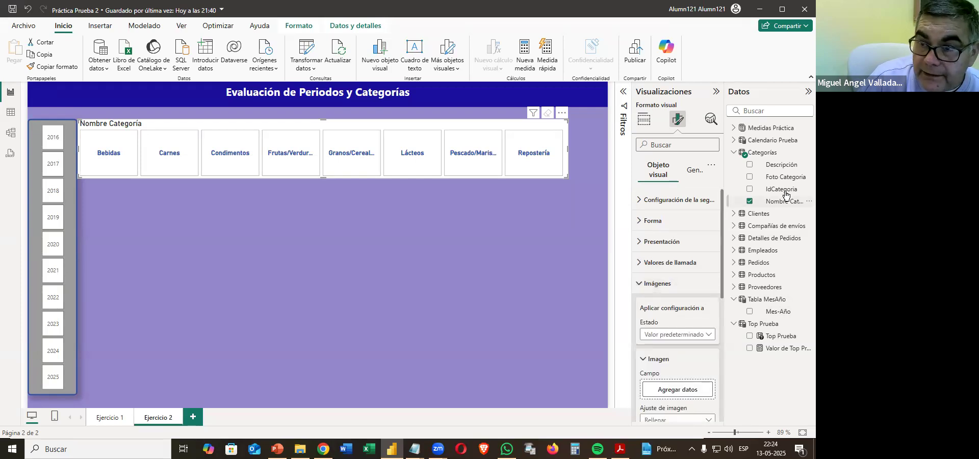
pyautogui.scroll(-3, 695, 296)
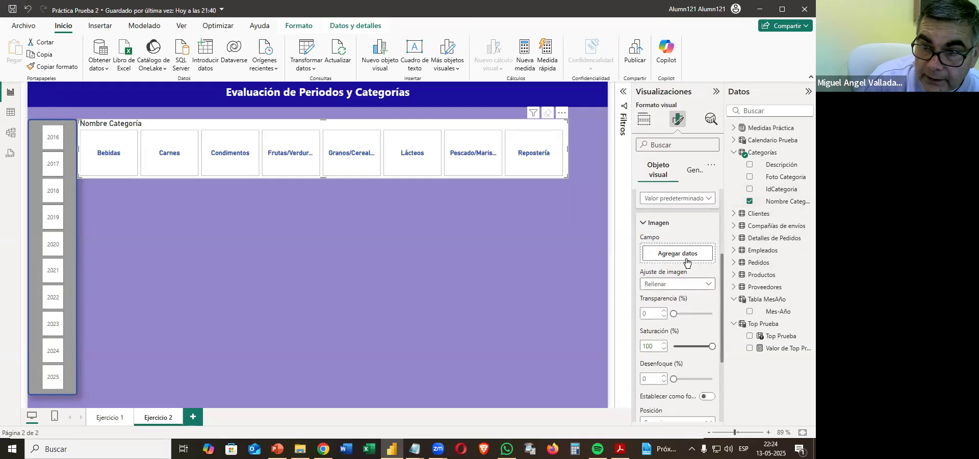
pyautogui.moveTo(784, 177); pyautogui.dragTo(684, 258)
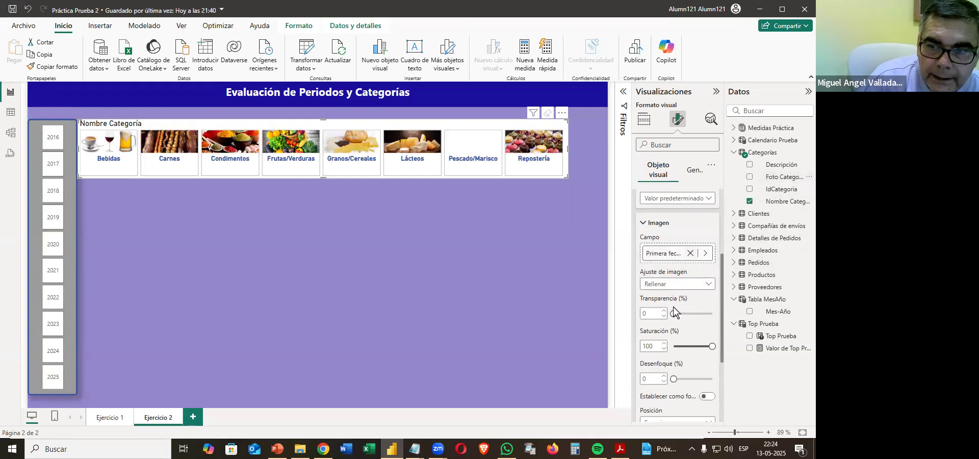
# Set the category buttons' image area size to 73, and make the slicer slightly taller and shift it away from the Año slicer.
pyautogui.scroll(-3, 678, 347)
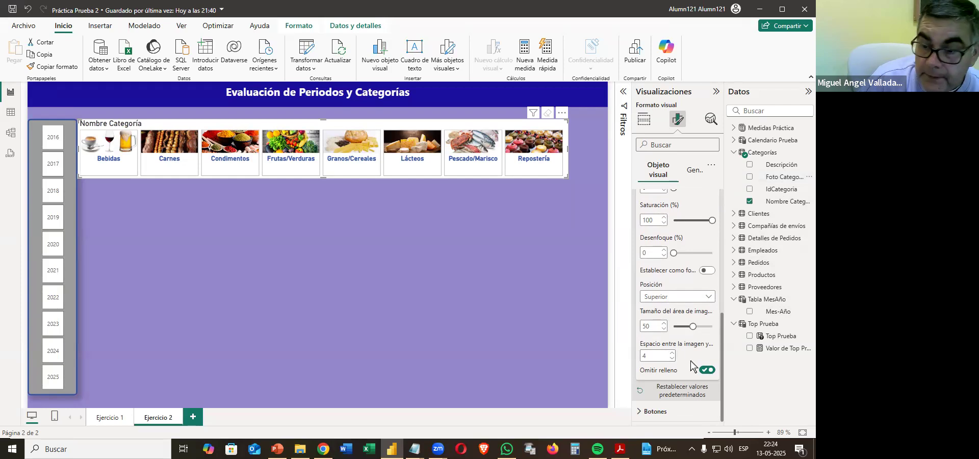
pyautogui.click(619, 449)
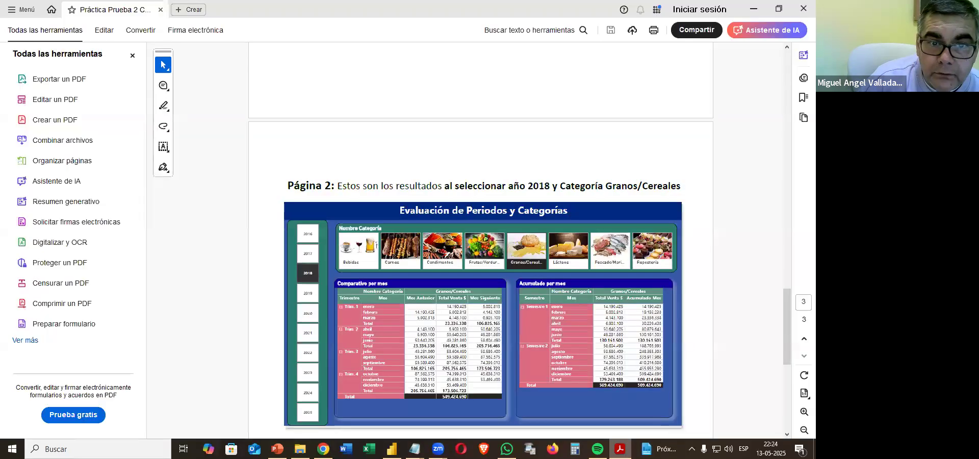
pyautogui.click(754, 9)
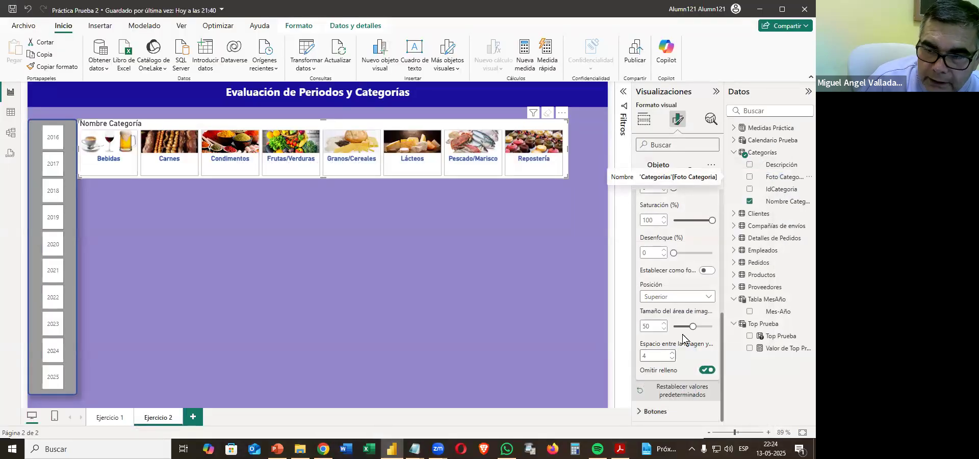
pyautogui.moveTo(689, 327); pyautogui.dragTo(701, 328)
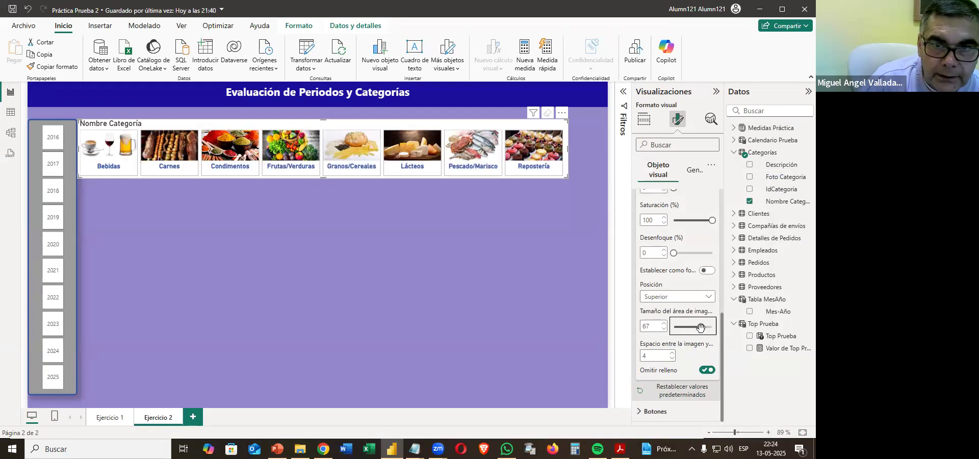
pyautogui.moveTo(701, 329); pyautogui.dragTo(703, 329)
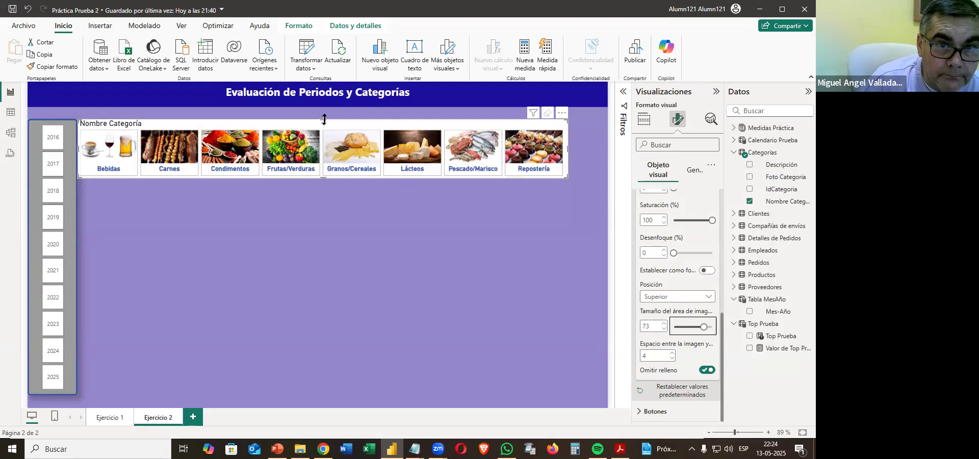
pyautogui.moveTo(323, 109); pyautogui.dragTo(324, 115)
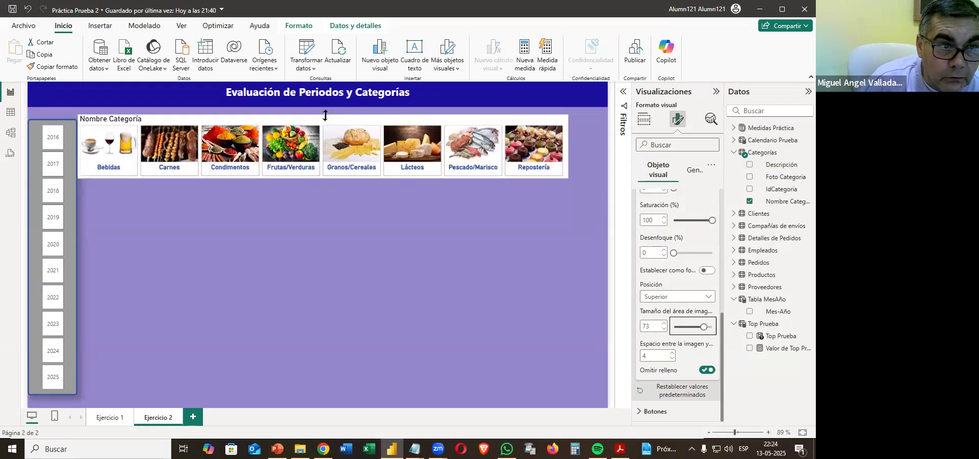
pyautogui.moveTo(344, 174); pyautogui.dragTo(365, 171)
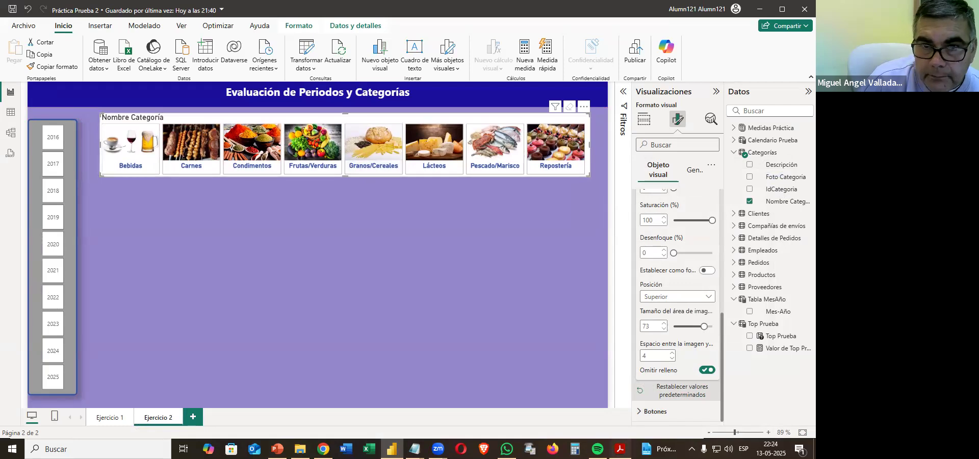
# Try to copy the Año slicer's formatting onto the category slicer with the format painter, after checking the design in the practice PDF.
pyautogui.click(620, 449)
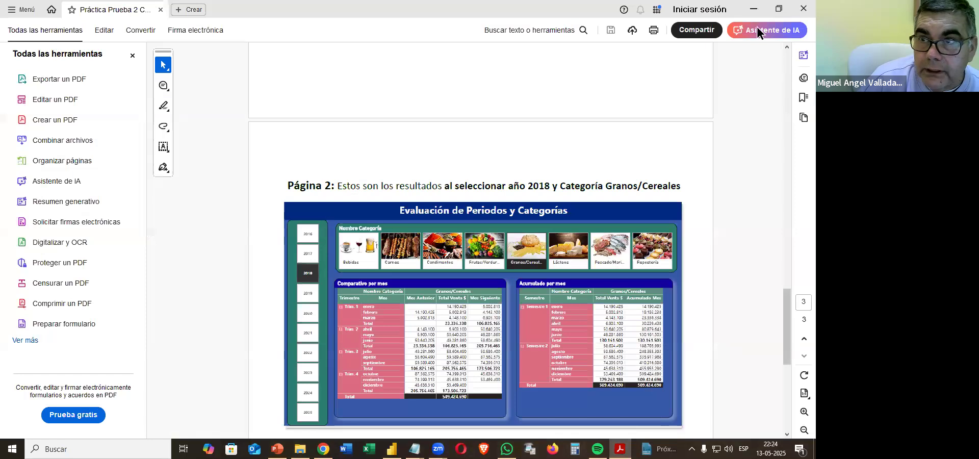
pyautogui.click(754, 9)
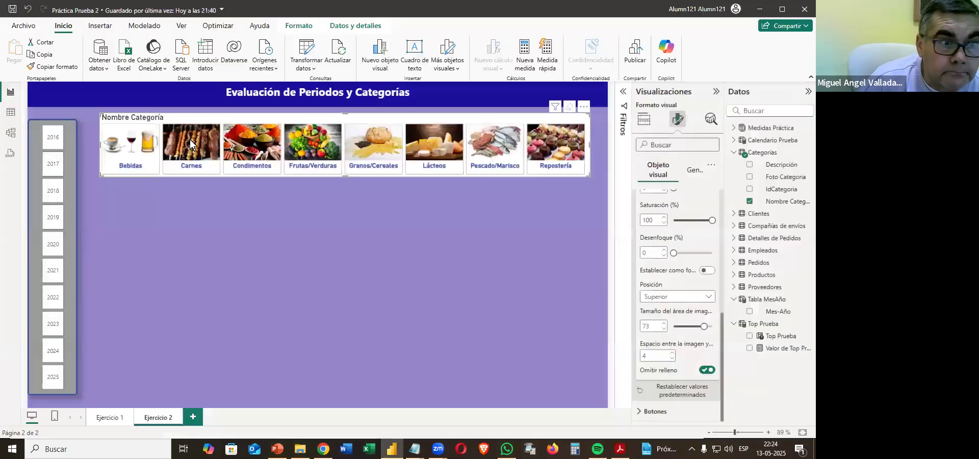
pyautogui.click(72, 220)
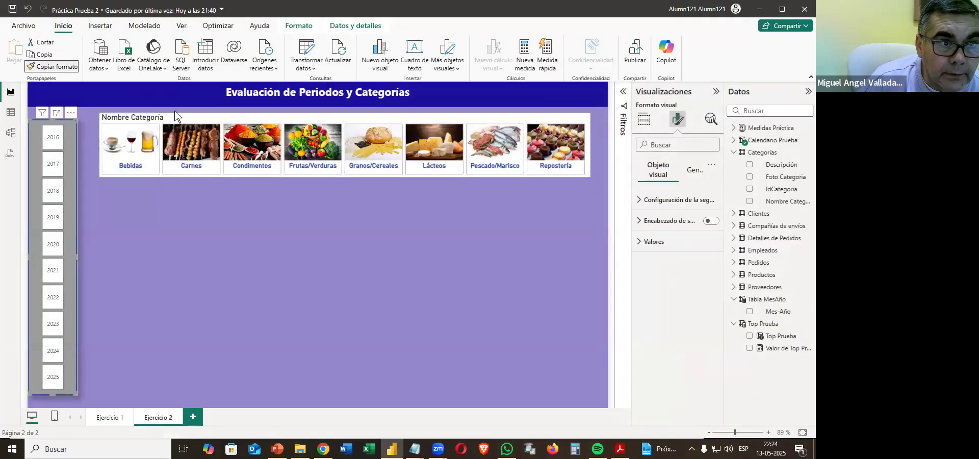
pyautogui.click(196, 118)
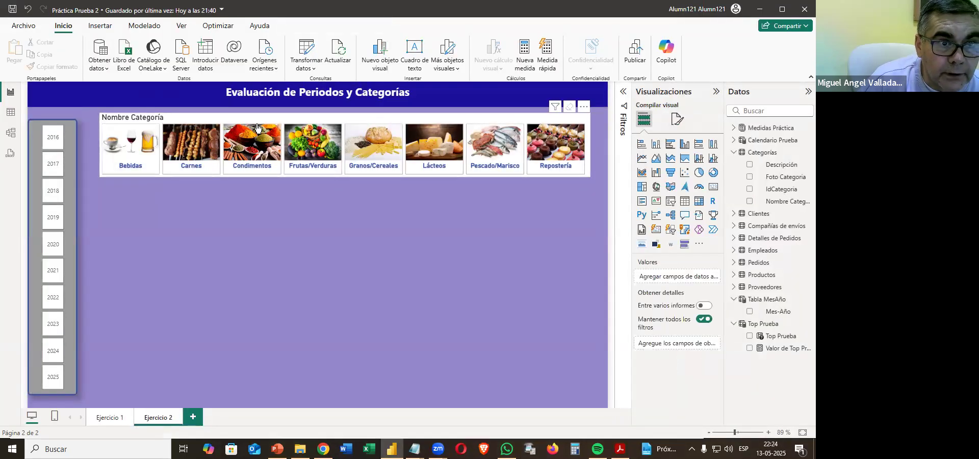
pyautogui.click(72, 196)
pyautogui.click(56, 67)
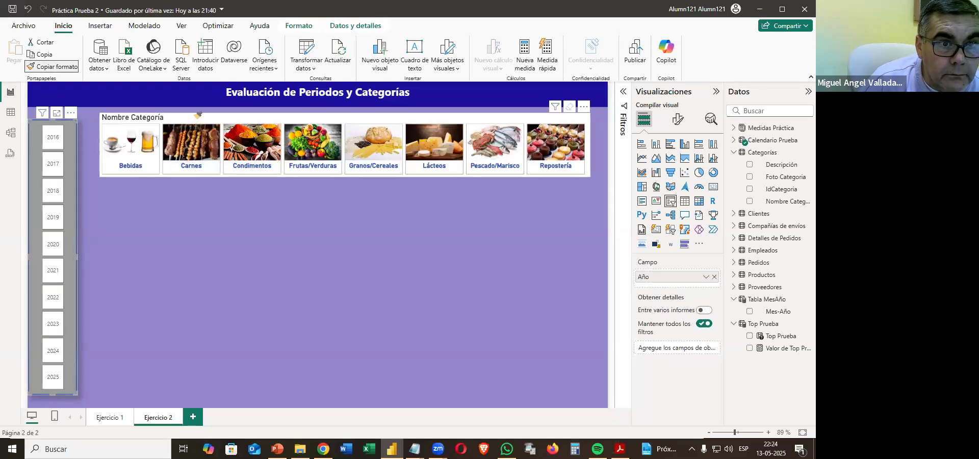
pyautogui.click(199, 116)
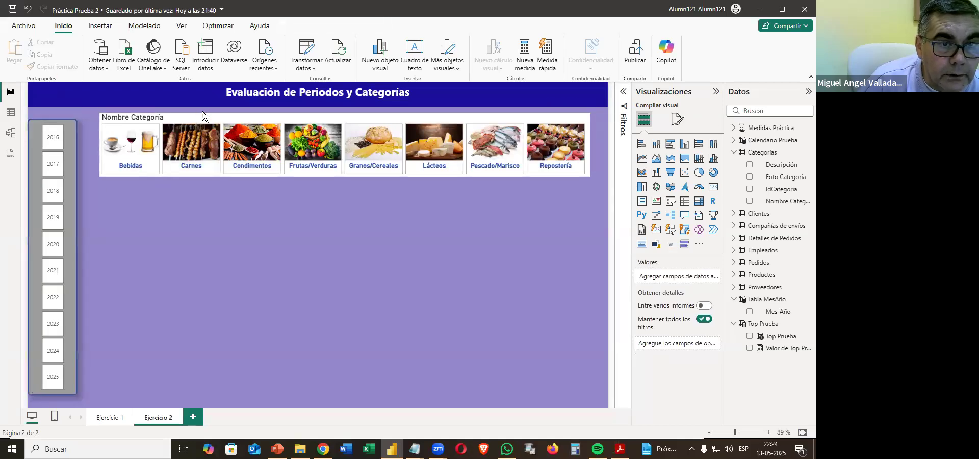
# Set the category slicer's background to the same grey as the Año slicer.
pyautogui.click(684, 121)
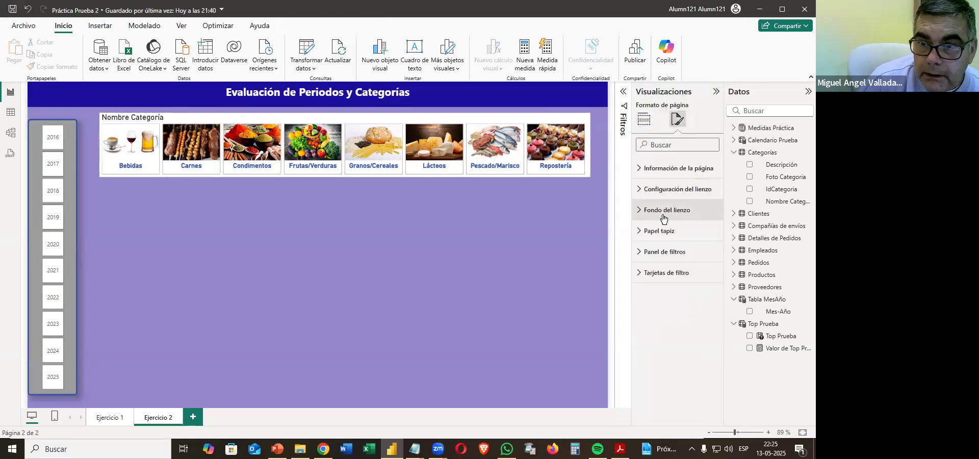
pyautogui.click(589, 172)
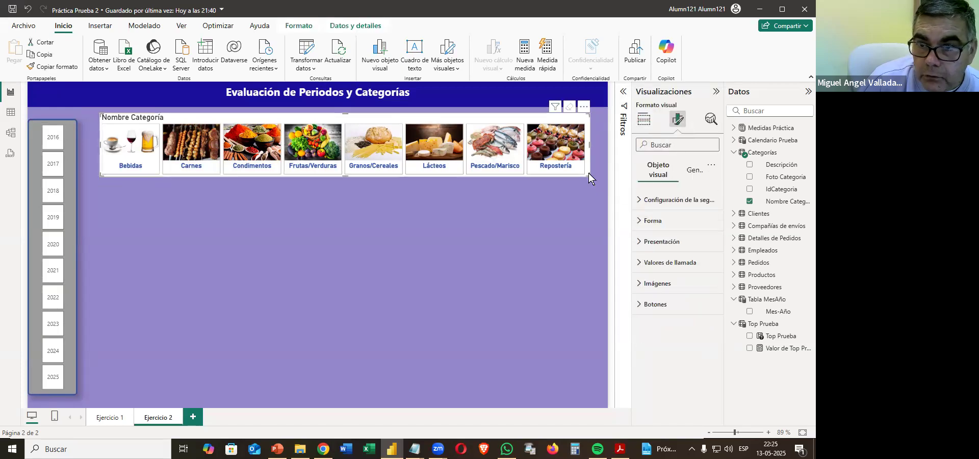
pyautogui.click(654, 220)
pyautogui.click(694, 171)
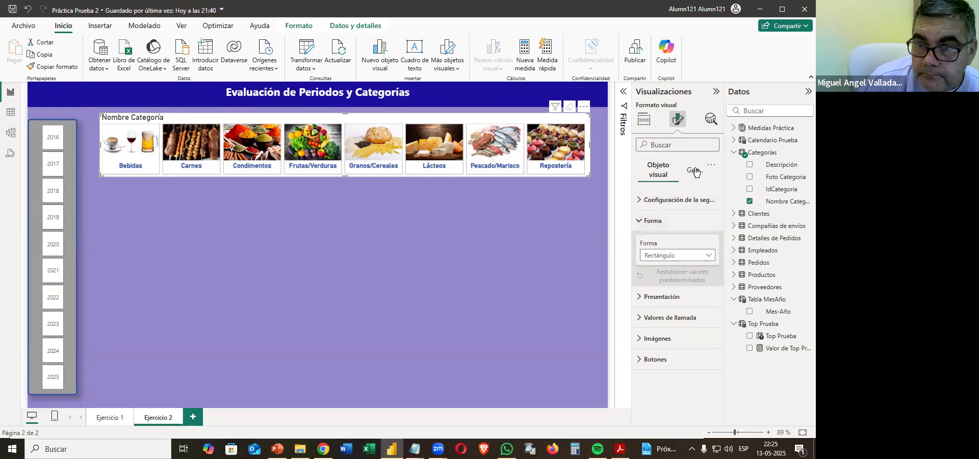
pyautogui.click(663, 244)
pyautogui.click(664, 263)
pyautogui.click(659, 292)
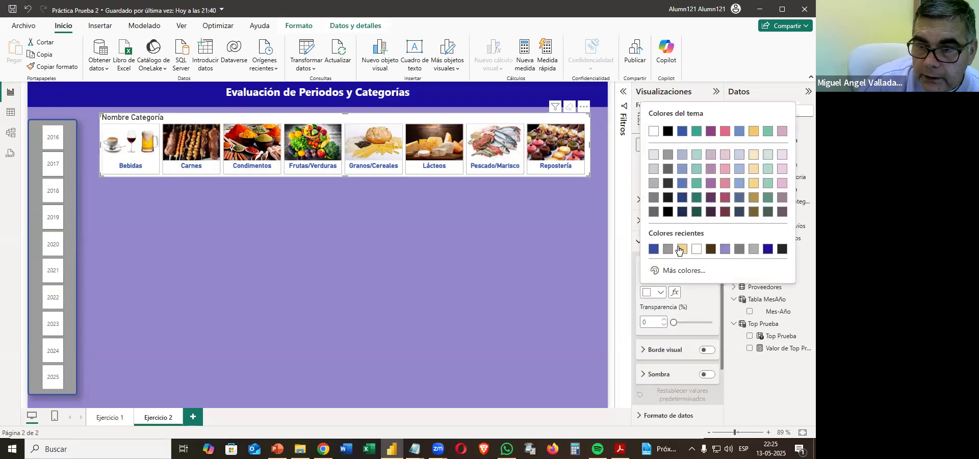
pyautogui.click(667, 250)
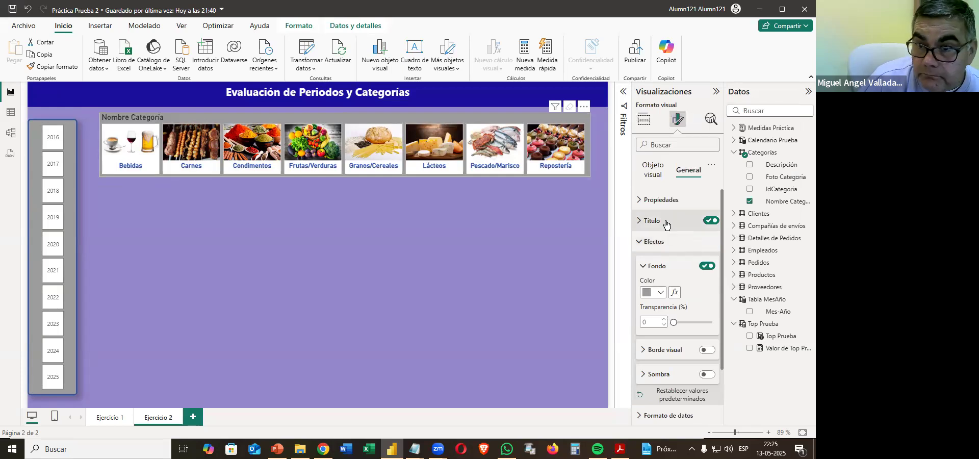
# Change the text colour of the category slicer's title to white.
pyautogui.click(654, 171)
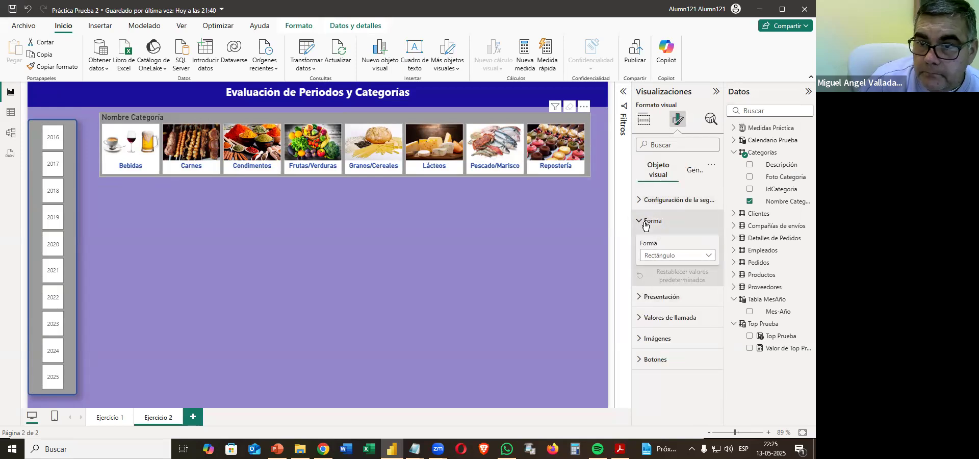
pyautogui.click(664, 220)
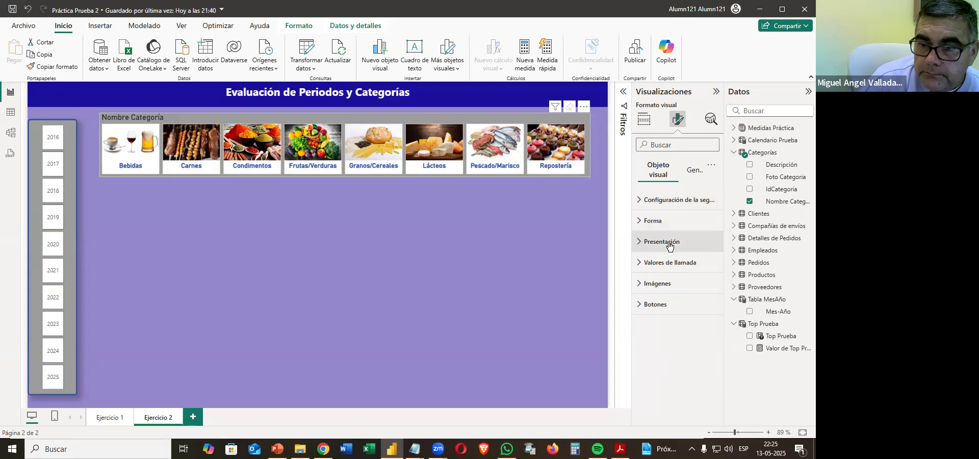
pyautogui.click(694, 170)
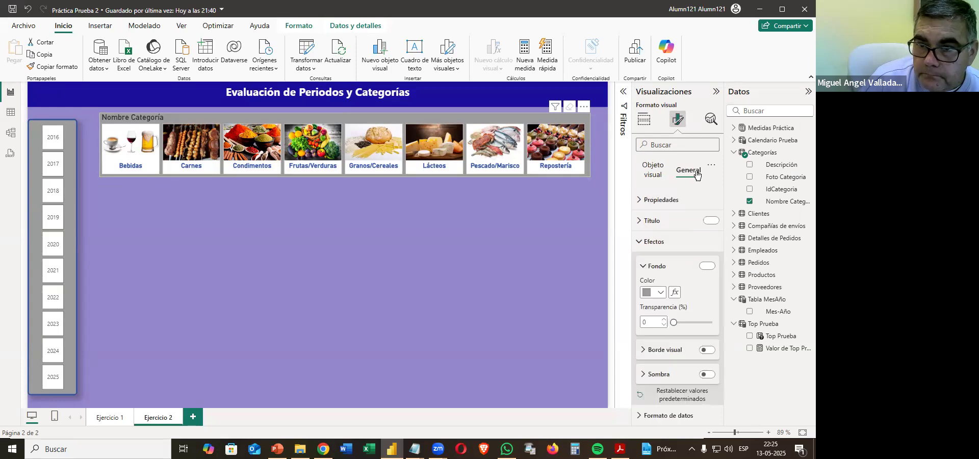
pyautogui.click(650, 221)
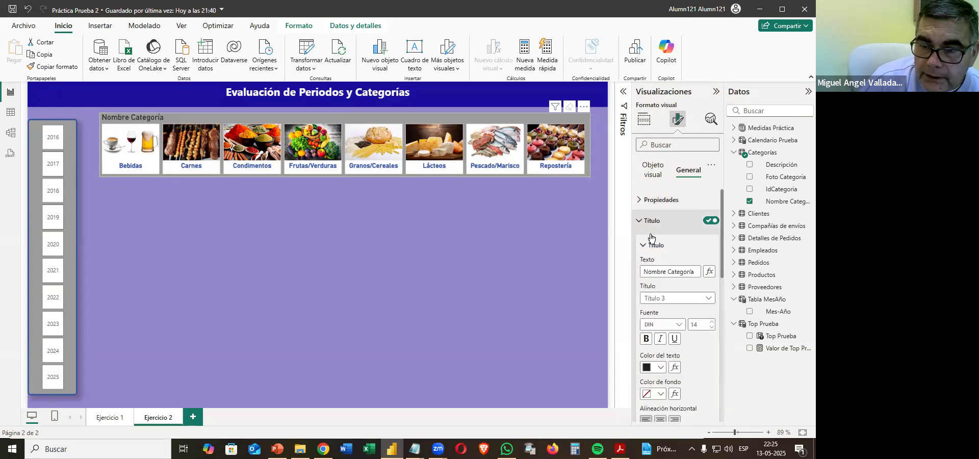
pyautogui.click(652, 370)
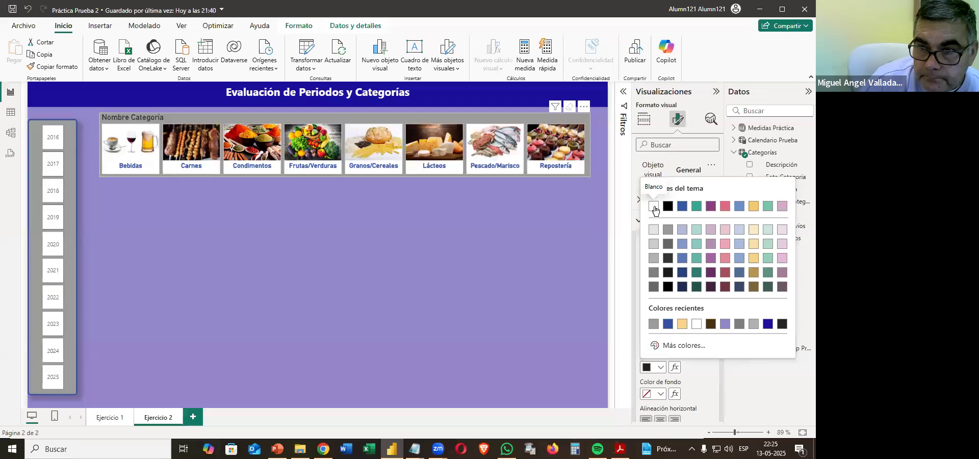
pyautogui.click(655, 209)
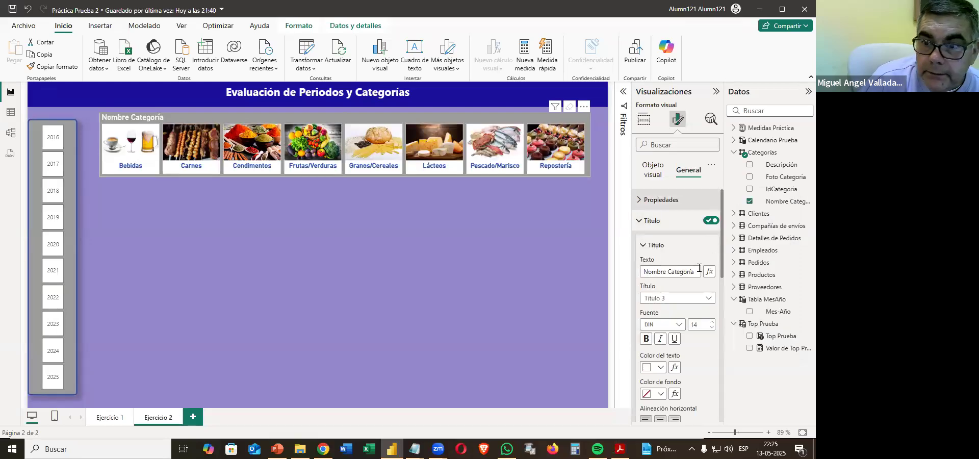
# Give the category slicer a blue visual border 2 px wide and turn on its shadow.
pyautogui.click(653, 221)
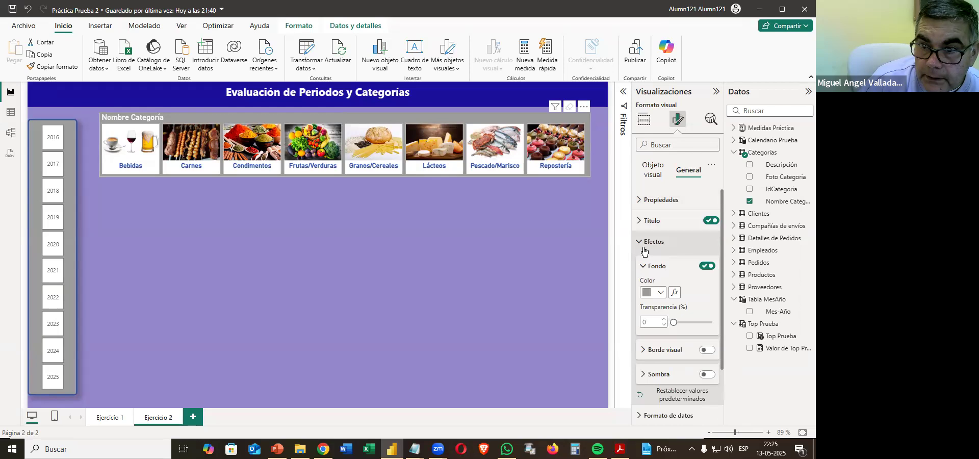
pyautogui.click(707, 350)
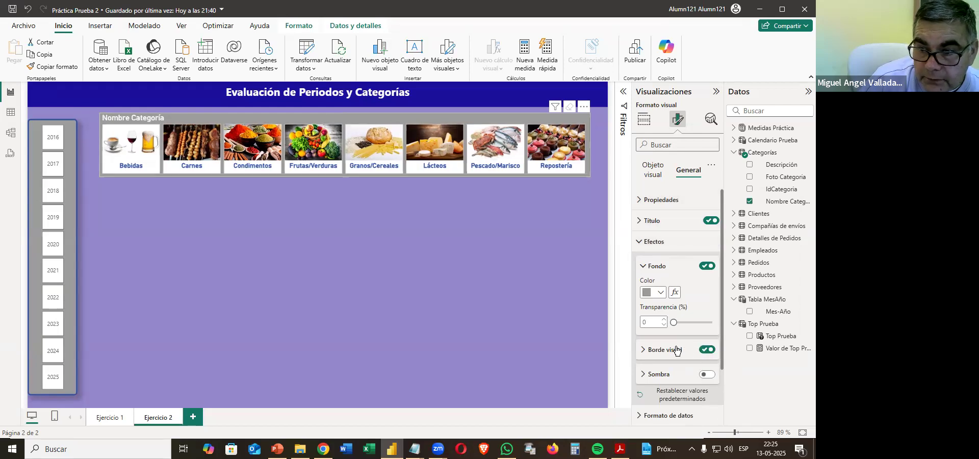
pyautogui.click(677, 351)
pyautogui.click(662, 378)
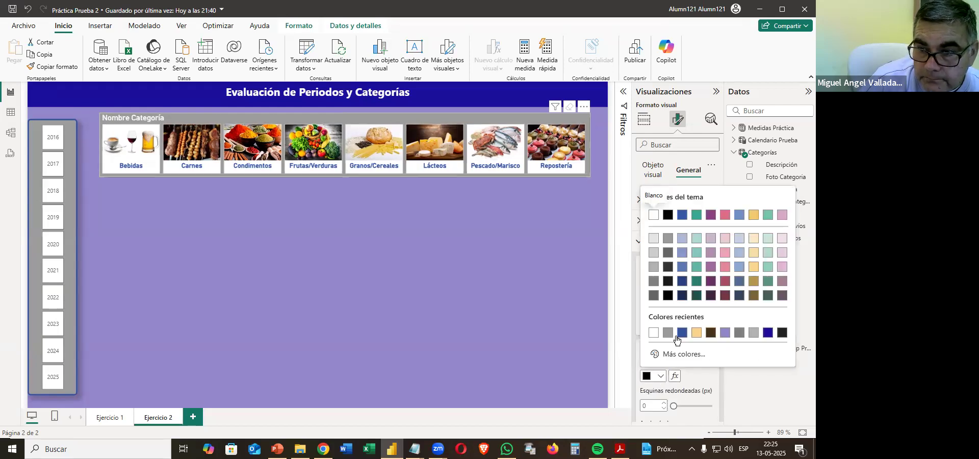
pyautogui.click(675, 337)
pyautogui.scroll(-3, 666, 352)
pyautogui.click(672, 297)
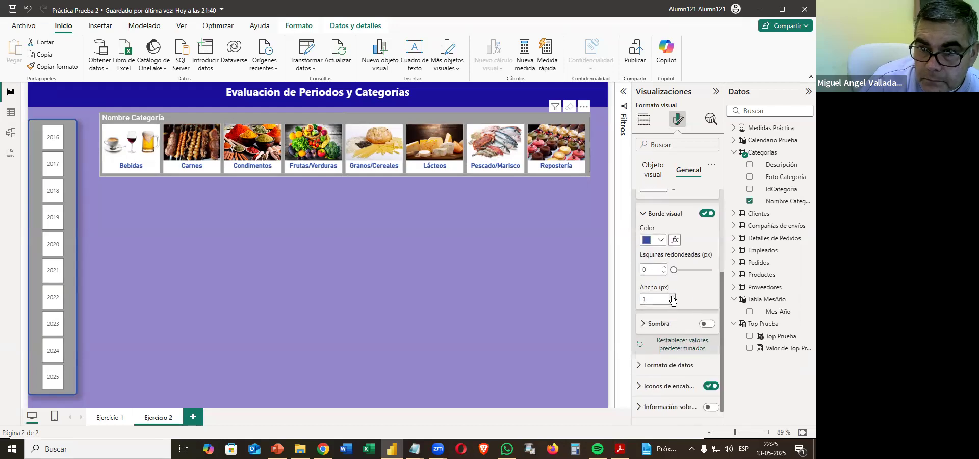
pyautogui.click(706, 323)
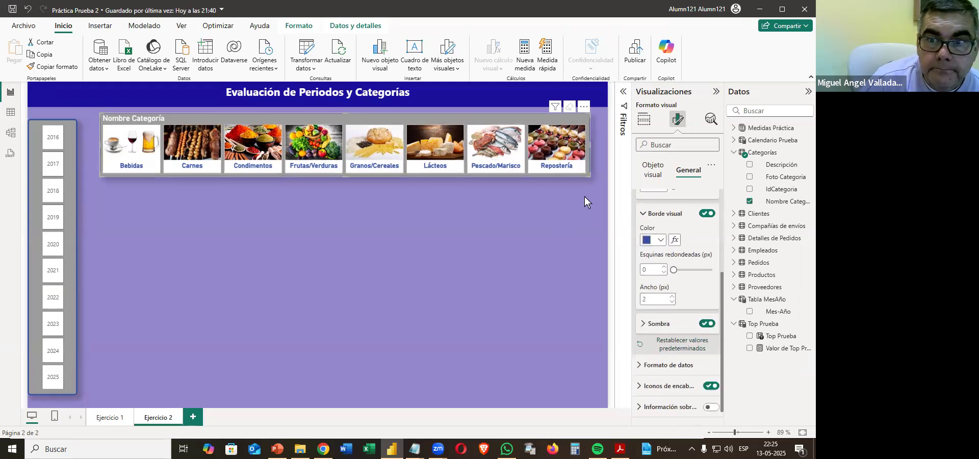
# Move the category slicer slightly up so it sits directly beneath the page title banner.
pyautogui.click(318, 236)
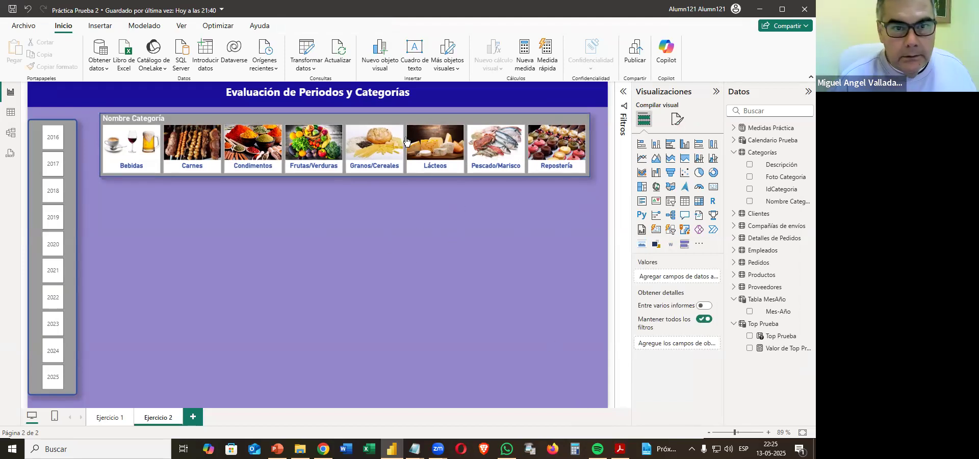
pyautogui.click(382, 114)
pyautogui.moveTo(381, 114); pyautogui.dragTo(380, 111)
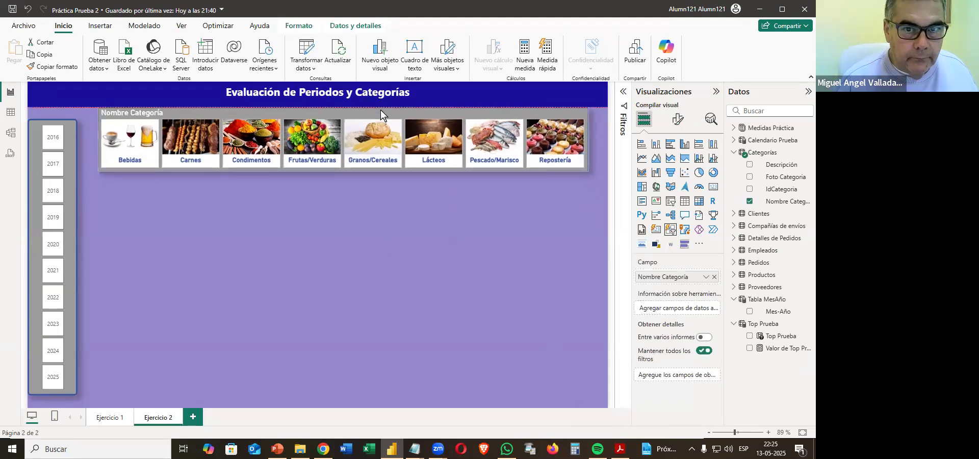
pyautogui.click(492, 279)
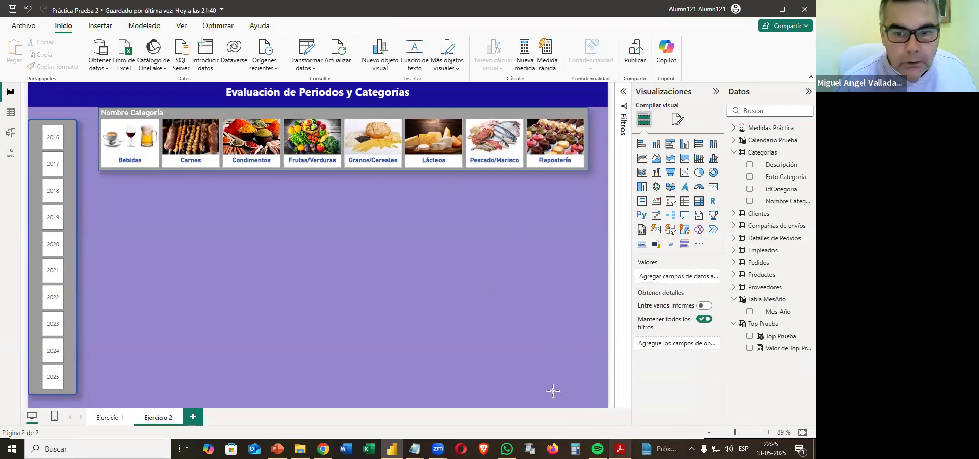
# Check the Matriz 1 requirements in the practice PDF and add an empty matrix filling the space below the category slicer in Power BI.
pyautogui.hotkey('alt', 'Tab')
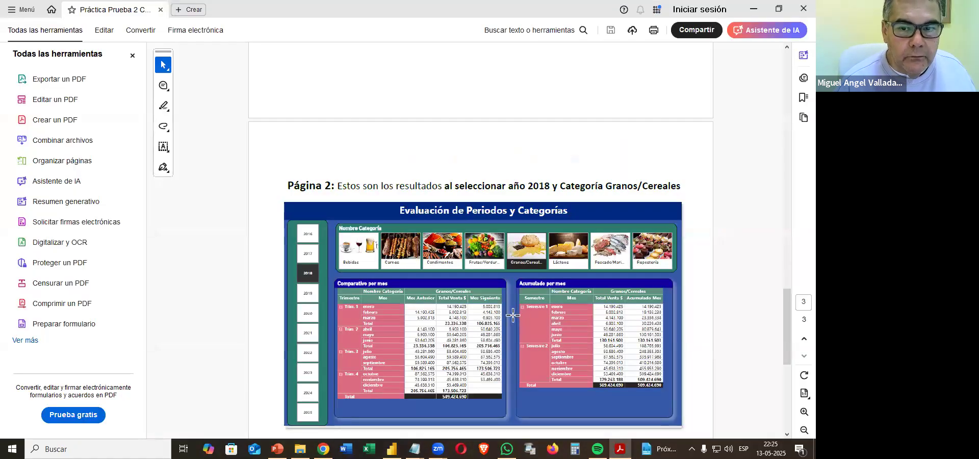
pyautogui.scroll(-4, 513, 317)
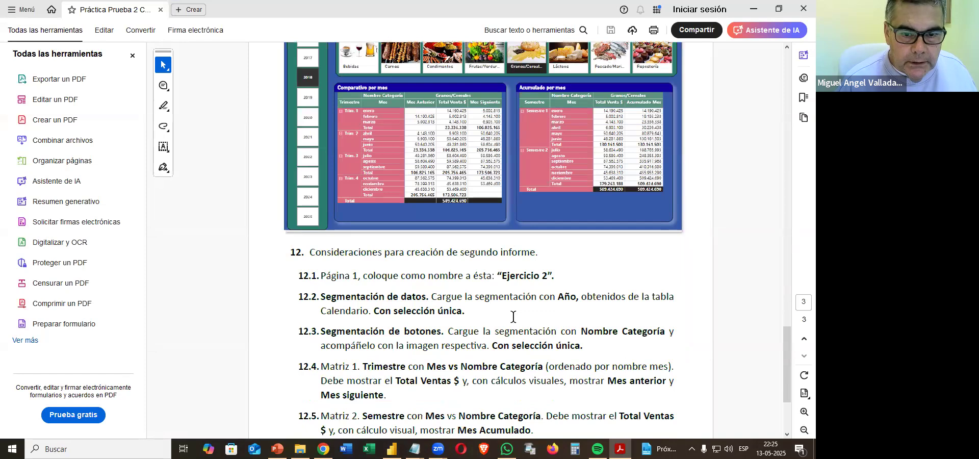
pyautogui.scroll(-1, 513, 316)
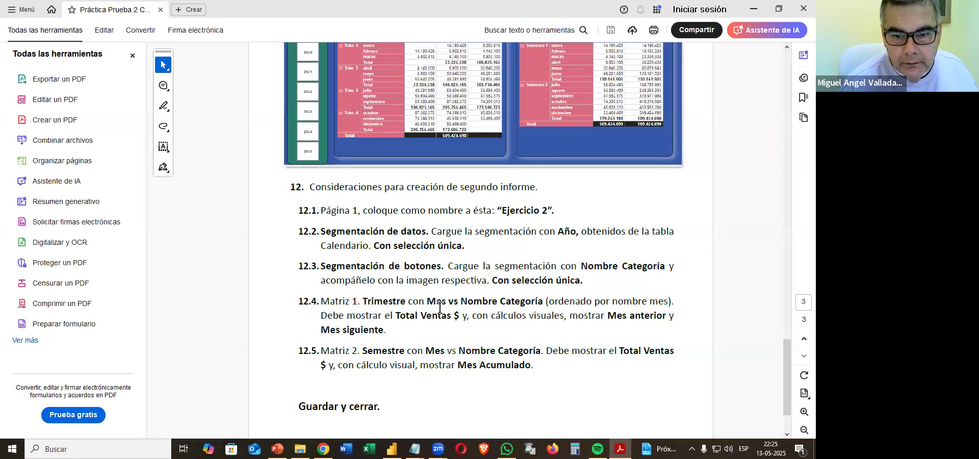
pyautogui.scroll(1, 440, 308)
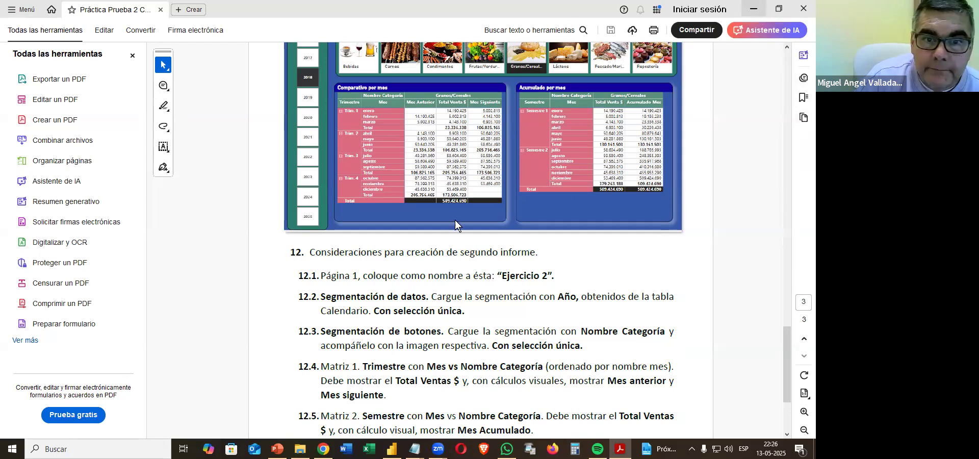
pyautogui.click(754, 9)
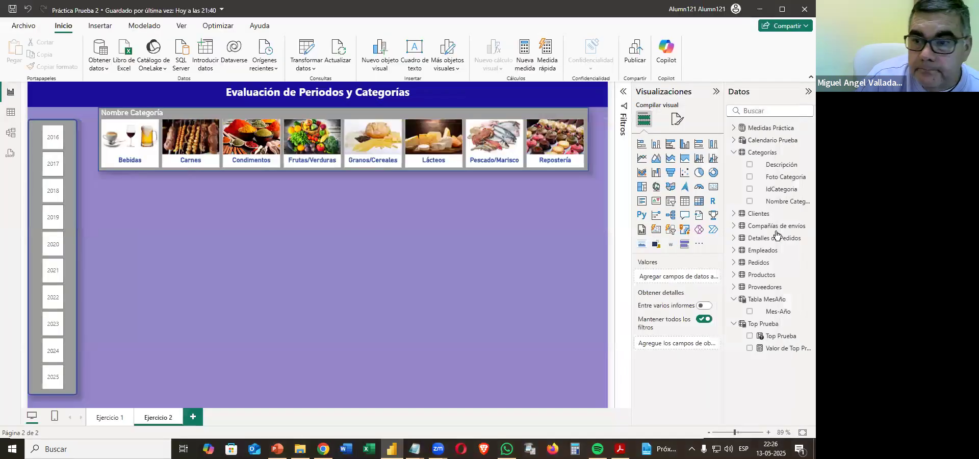
pyautogui.click(518, 239)
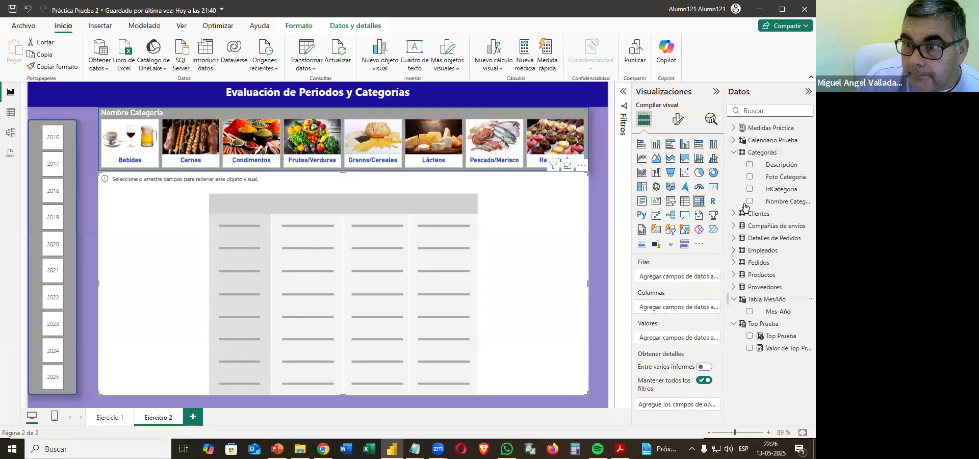
# Add Trimestre and Mes from Calendario Prueba as the matrix rows and Nombre Categoría as its columns.
pyautogui.click(735, 143)
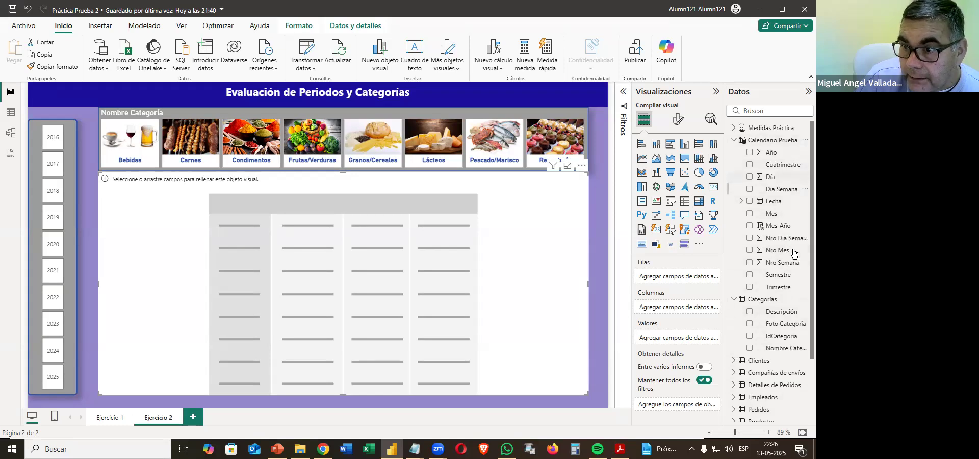
pyautogui.moveTo(775, 287); pyautogui.dragTo(707, 283)
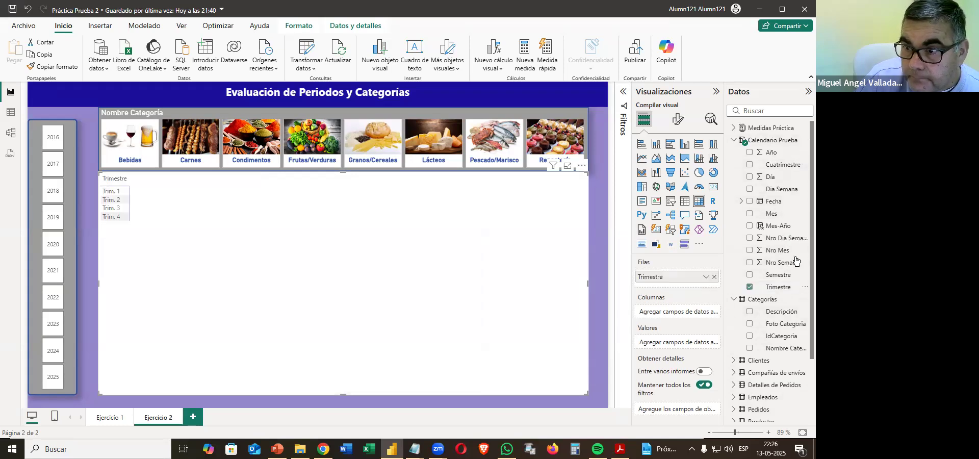
pyautogui.moveTo(772, 214); pyautogui.dragTo(672, 288)
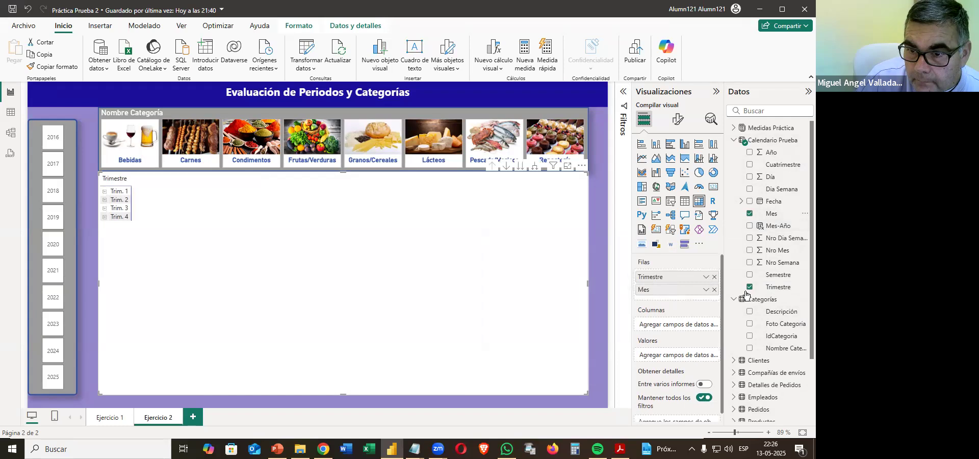
pyautogui.click(734, 140)
pyautogui.moveTo(785, 201); pyautogui.dragTo(663, 327)
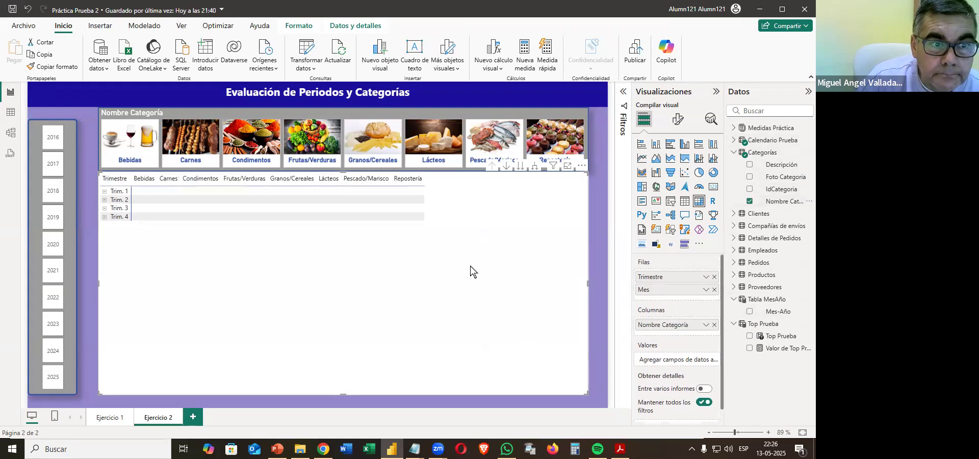
# Filter the page to year 2019 and the Granos/Cereales category with the two slicers.
pyautogui.click(53, 217)
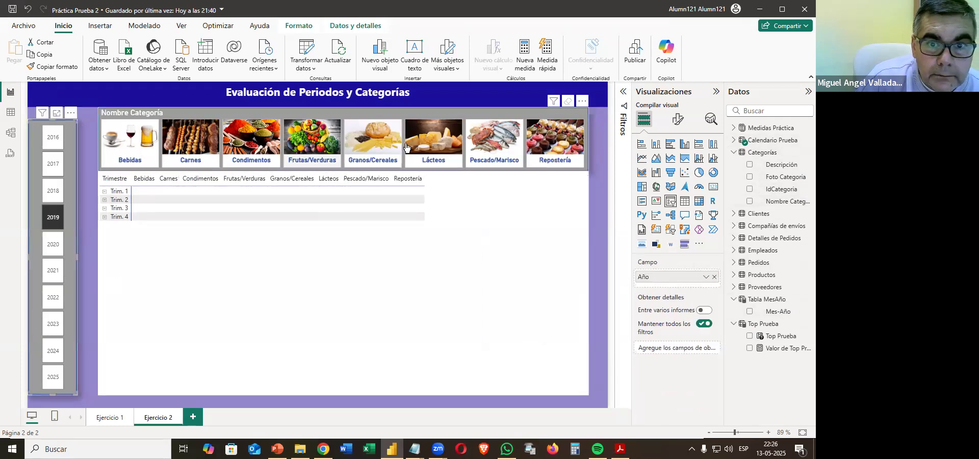
pyautogui.click(381, 147)
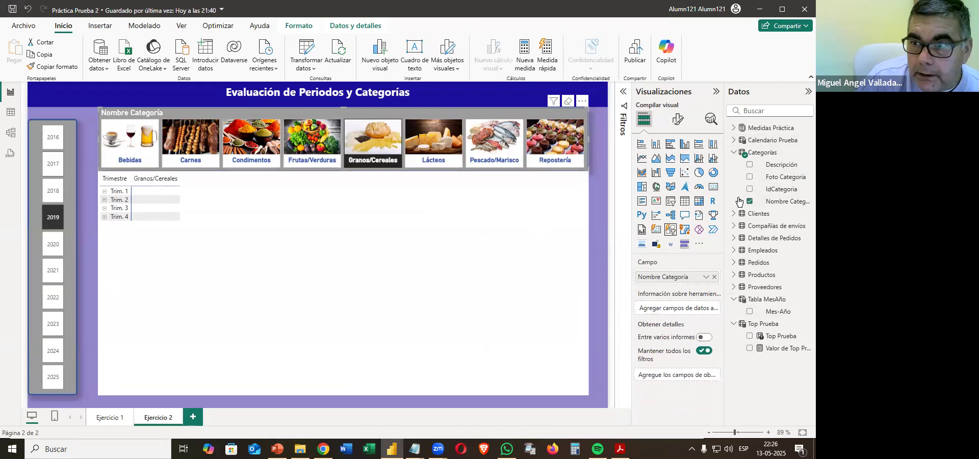
# Add Total Venta $ from Medidas Práctica as the matrix values and expand all quarters down to their months.
pyautogui.click(735, 128)
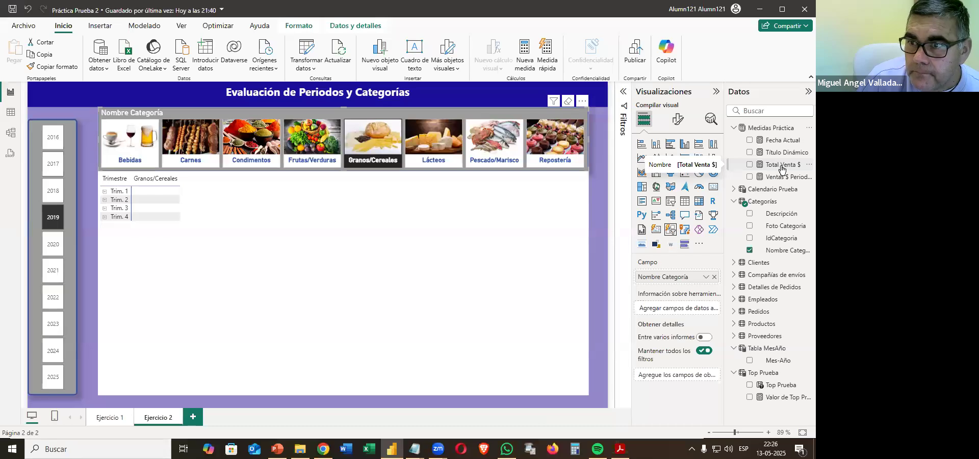
pyautogui.moveTo(781, 168); pyautogui.dragTo(408, 284)
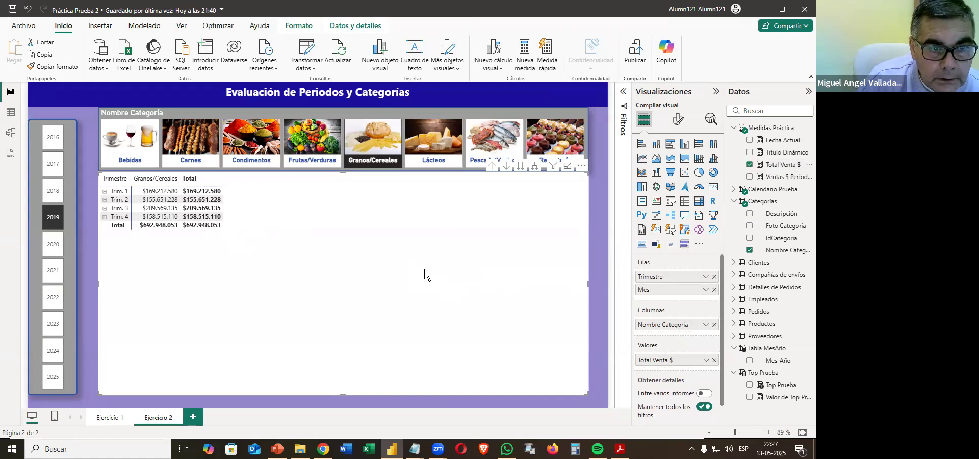
pyautogui.click(532, 167)
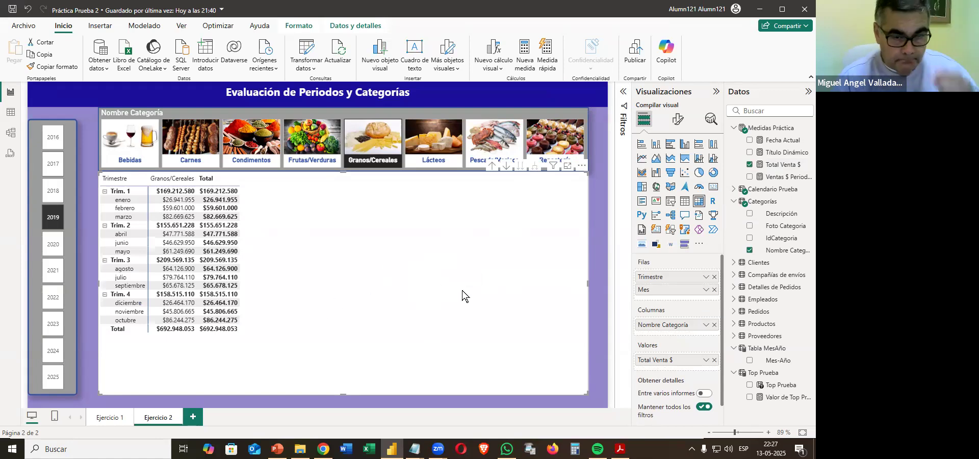
# Give the matrix the Comprimido style preset and the Tabular layout.
pyautogui.click(678, 119)
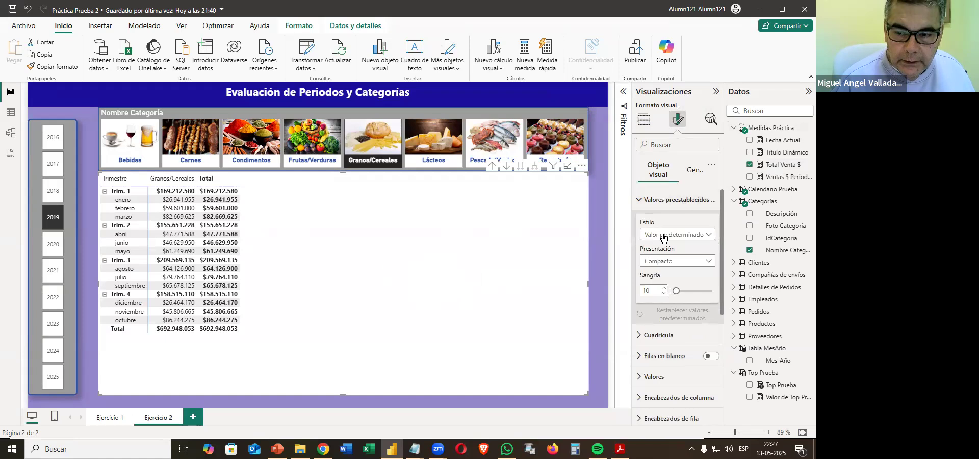
pyautogui.click(663, 237)
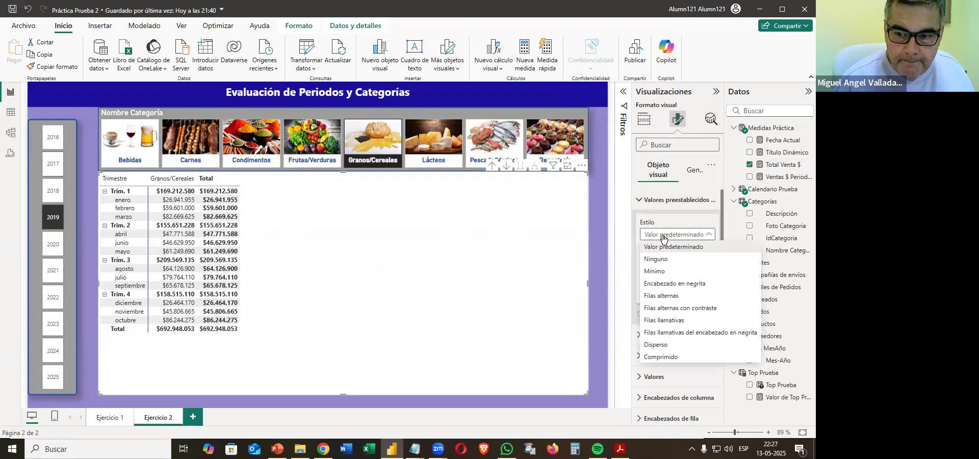
pyautogui.click(659, 357)
pyautogui.click(670, 261)
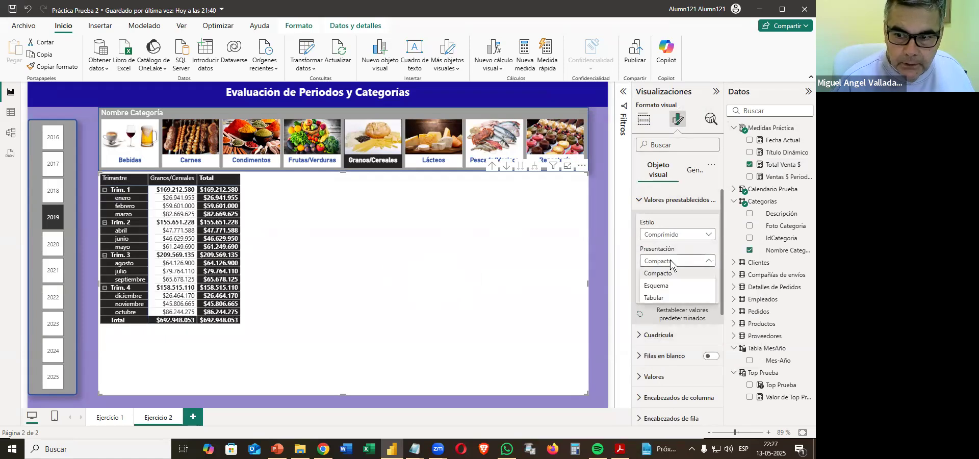
pyautogui.click(660, 304)
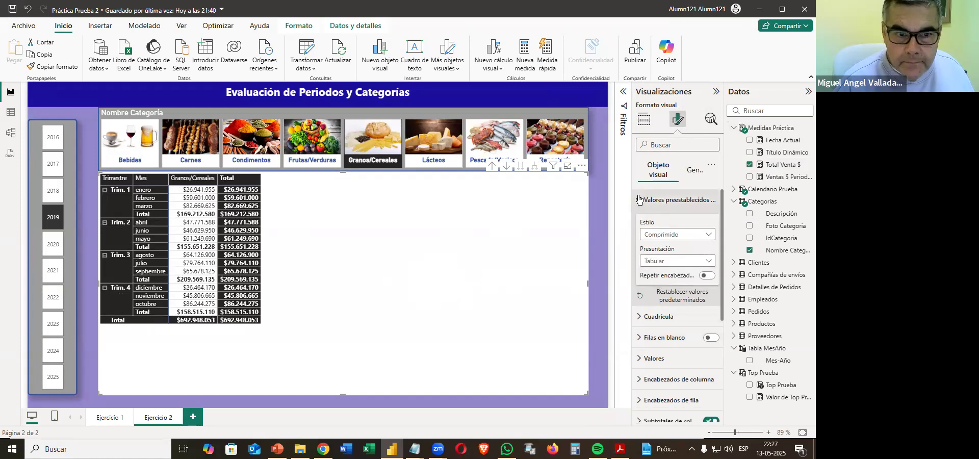
pyautogui.click(647, 202)
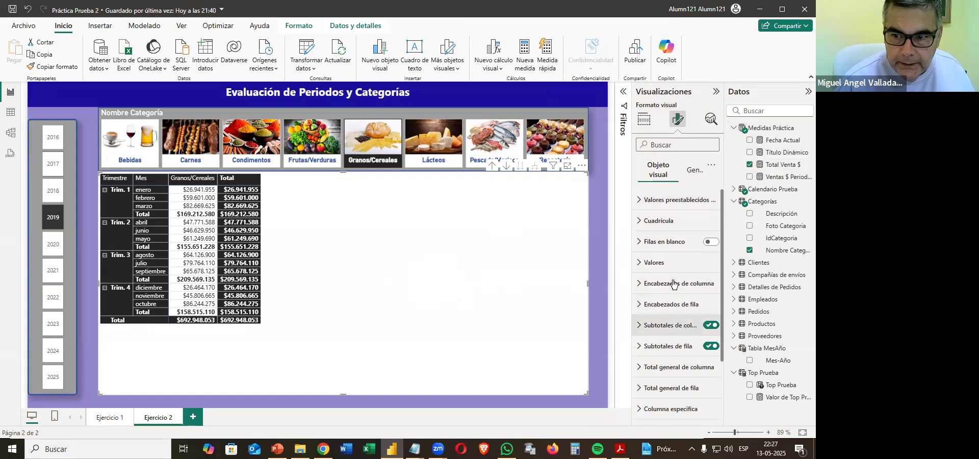
# Reduce the matrix's global font size by one step in its grid options.
pyautogui.click(656, 220)
pyautogui.click(657, 374)
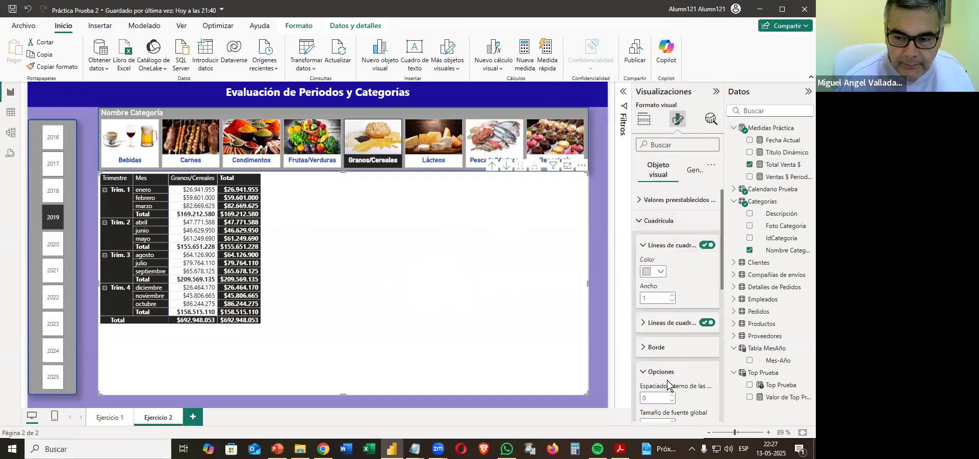
pyautogui.scroll(-3, 689, 325)
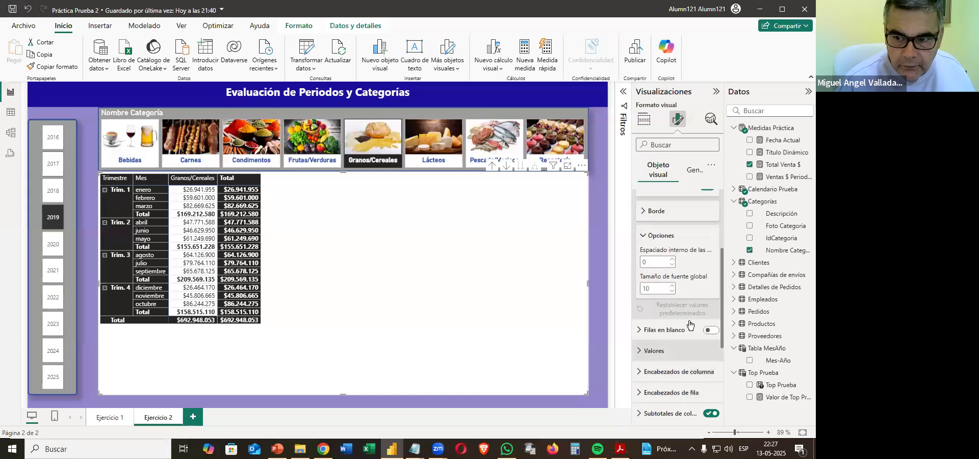
pyautogui.click(672, 292)
# Move the category slicer slightly up toward the title banner and reduce its height from the lower edge.
pyautogui.click(325, 100)
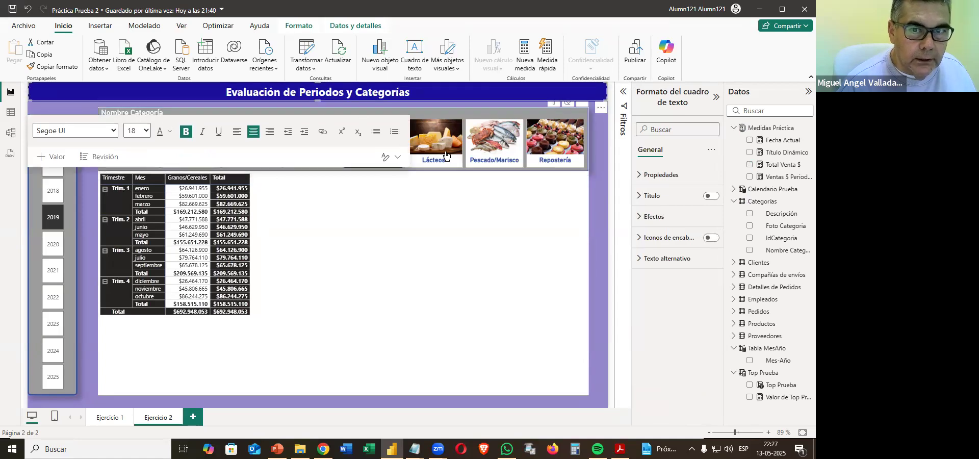
pyautogui.click(443, 231)
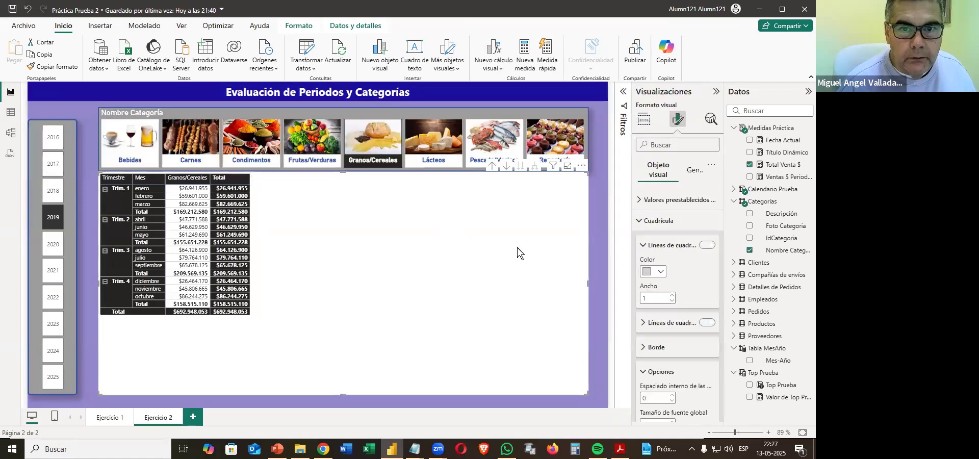
pyautogui.click(406, 105)
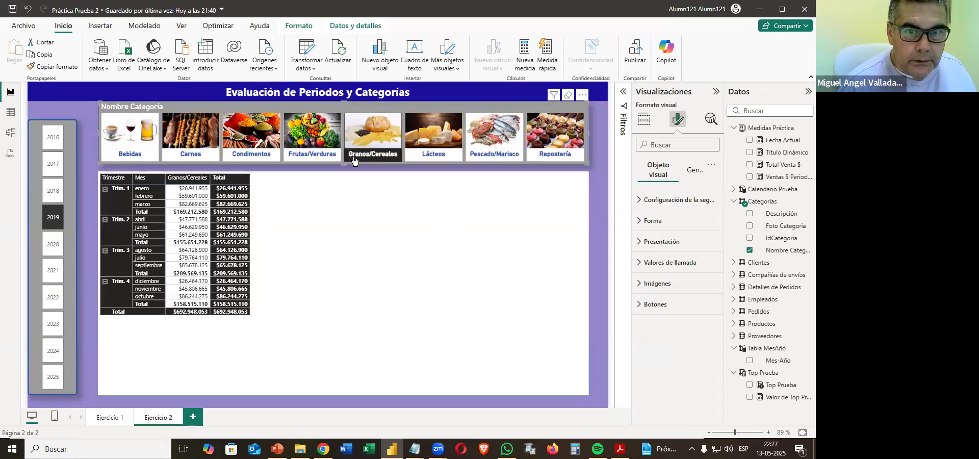
pyautogui.moveTo(347, 164); pyautogui.dragTo(343, 157)
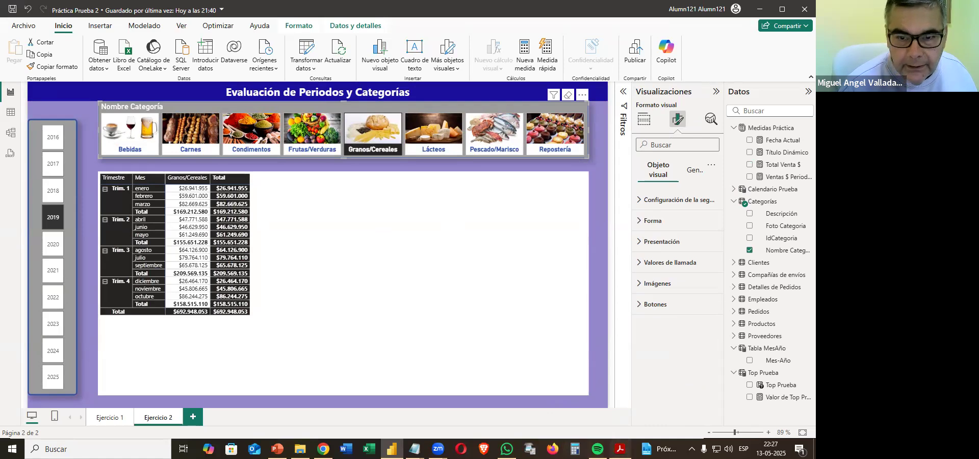
# Check the sample report's selected year in the practice PDF and select 2018 in the year slicer in Power BI.
pyautogui.hotkey('alt', 'Tab')
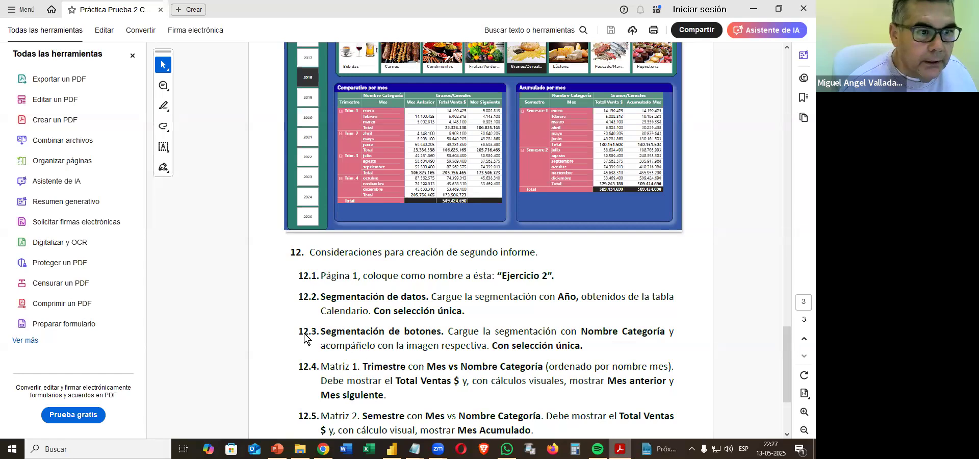
pyautogui.hotkey('alt', 'Tab')
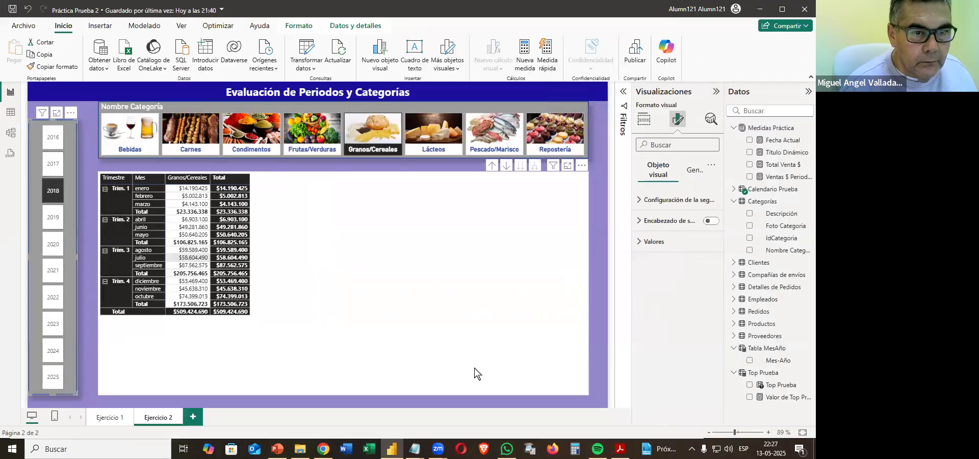
# Review the Matriz 1 requirements and the sample Comparativo por mes matrix in the practice PDF, returning to the matrix in Power BI.
pyautogui.hotkey('alt', 'Tab')
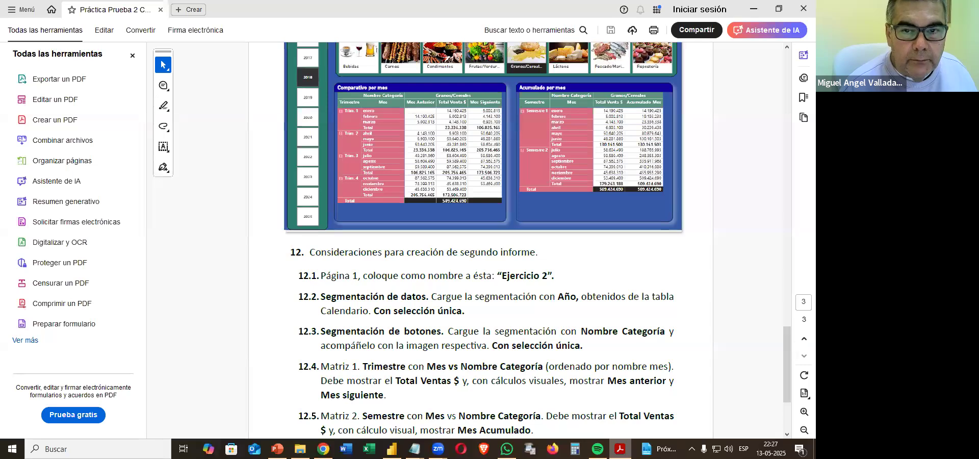
pyautogui.scroll(-3, 531, 346)
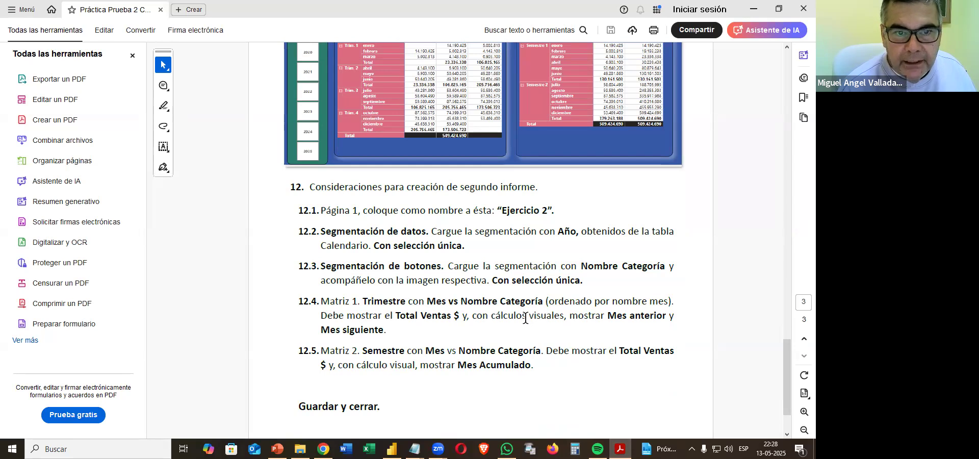
pyautogui.click(755, 9)
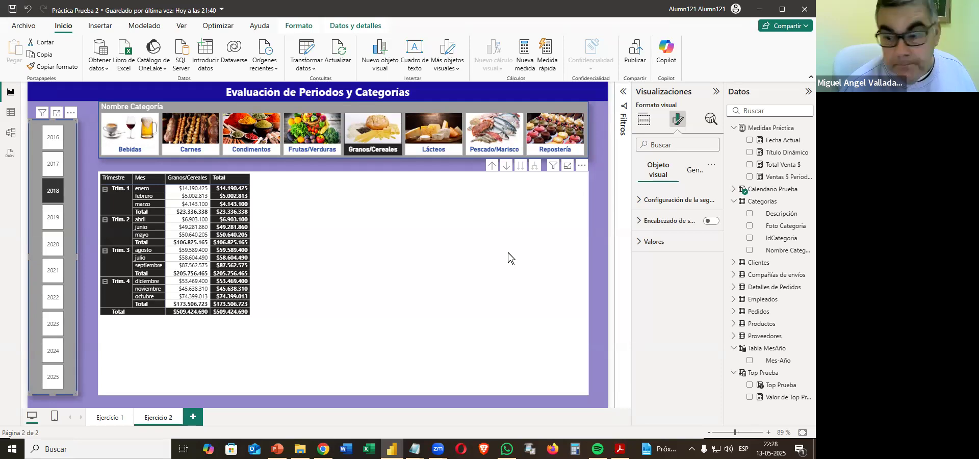
pyautogui.click(457, 275)
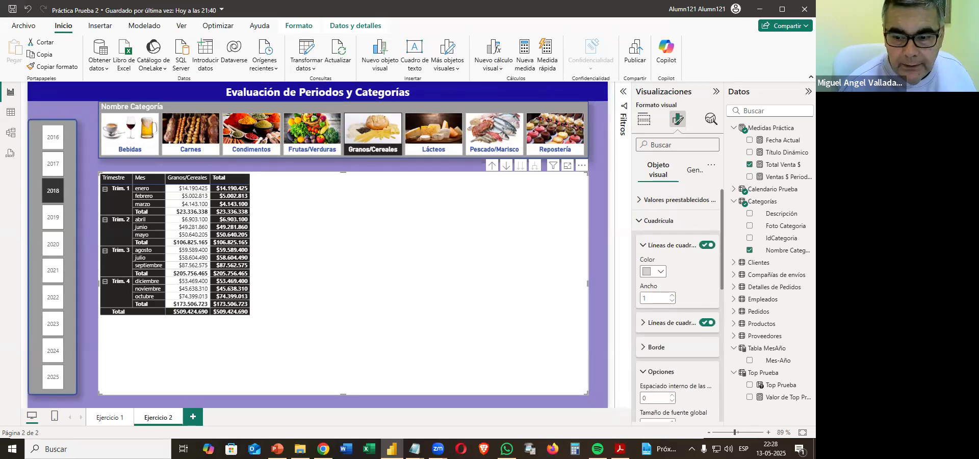
pyautogui.click(620, 449)
pyautogui.scroll(3, 489, 314)
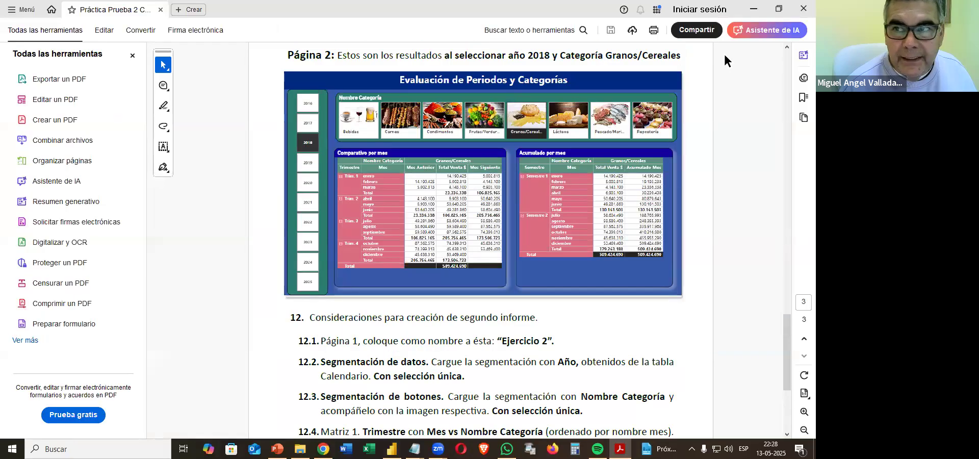
pyautogui.click(757, 8)
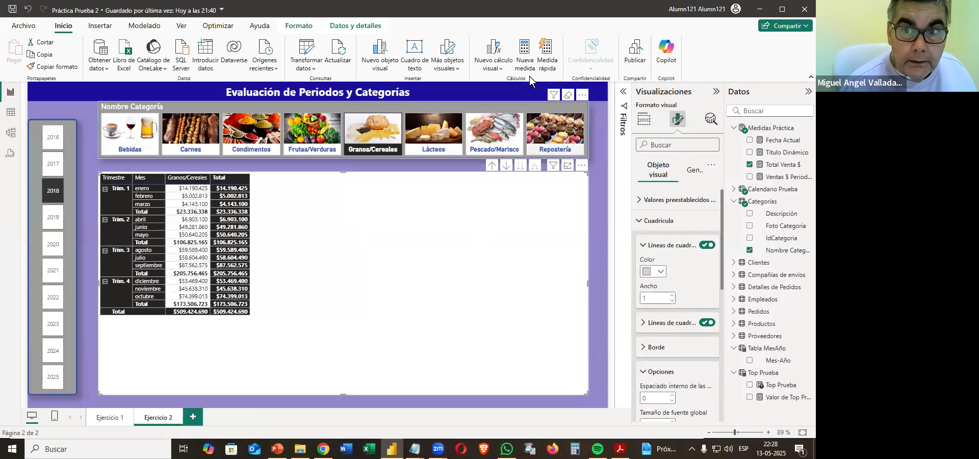
# Add a visual calculation to the quarter matrix: Mes Anterior = FORMAT(PREVIOUS([Total Venta $];ROWS);"#,##0").
pyautogui.click(491, 53)
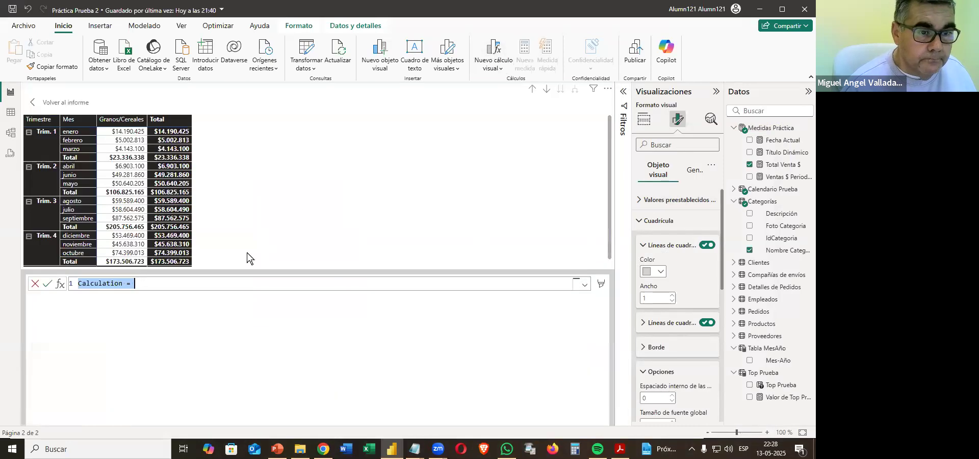
pyautogui.write('Mes')
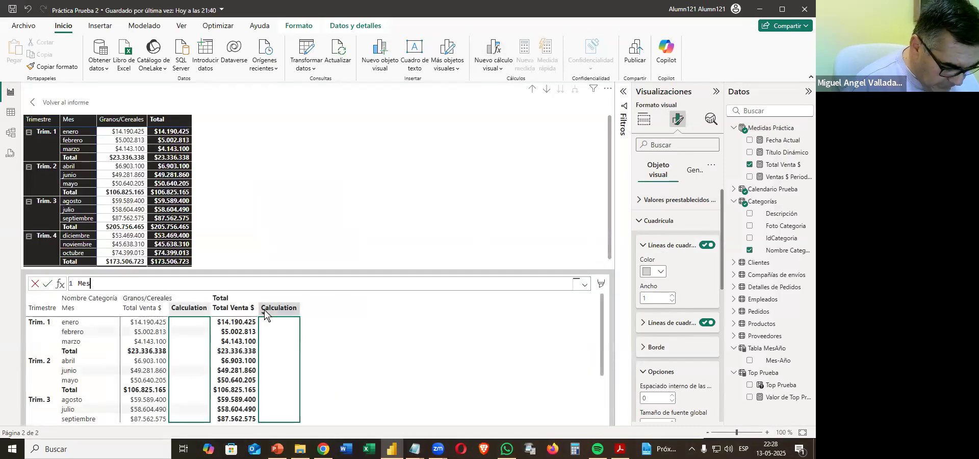
pyautogui.write(' Anterio')
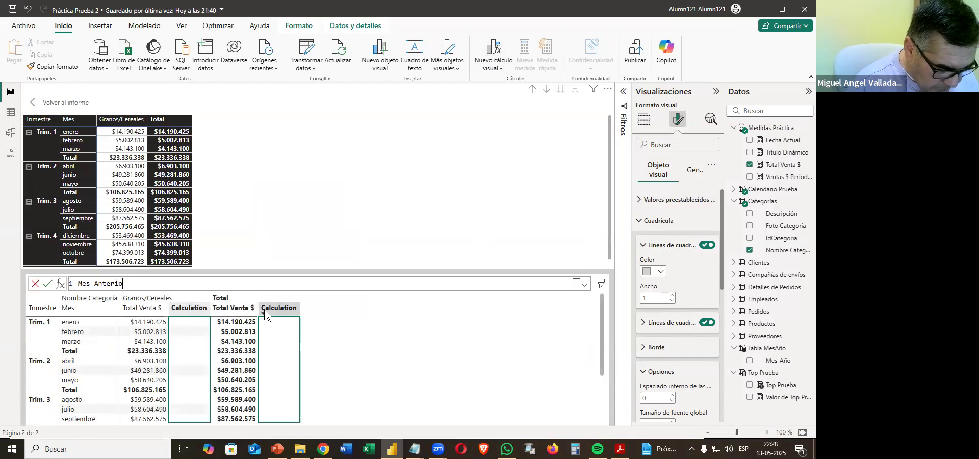
pyautogui.write('r = Form')
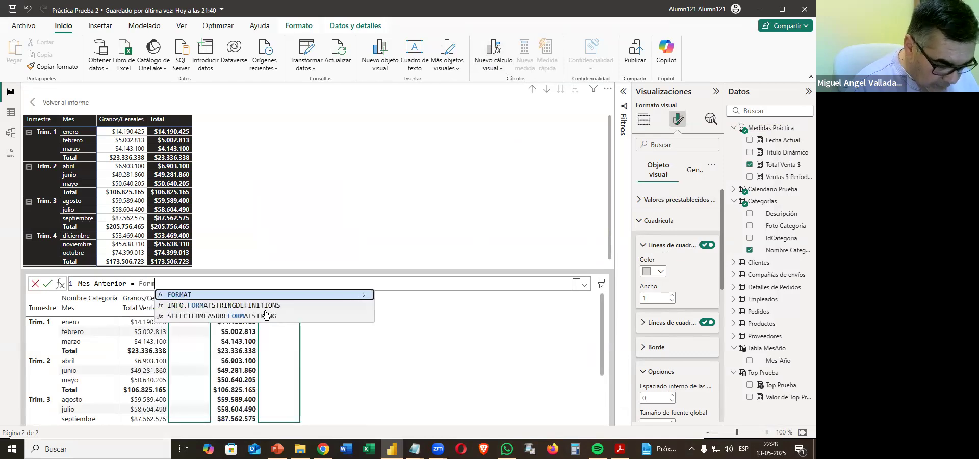
pyautogui.press('Tab')
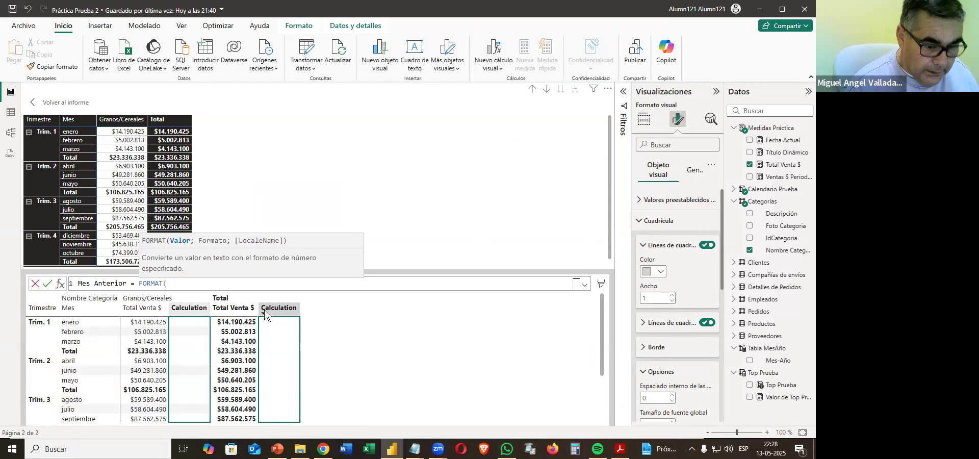
pyautogui.write('pre')
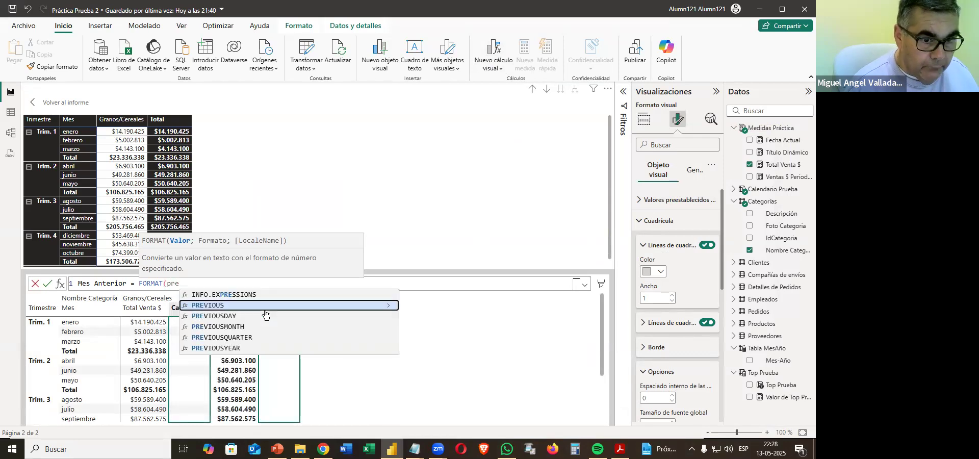
pyautogui.press('Tab')
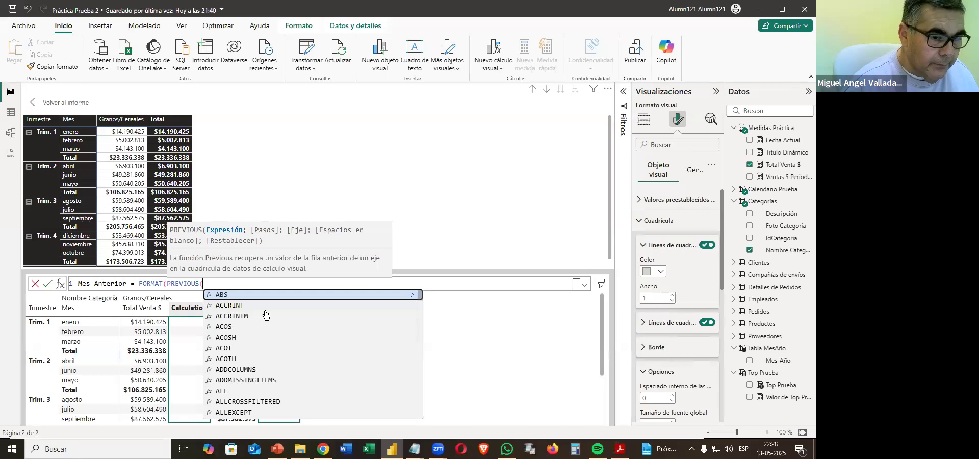
pyautogui.write('Tota')
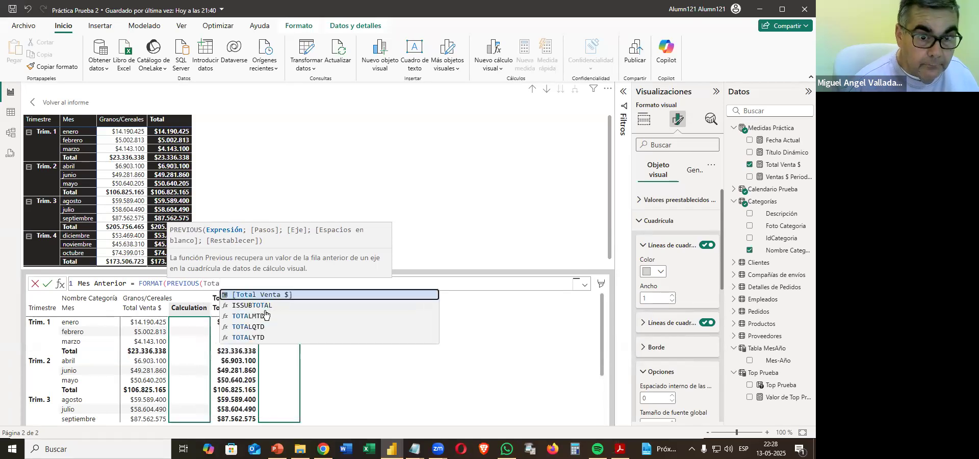
pyautogui.press('Tab')
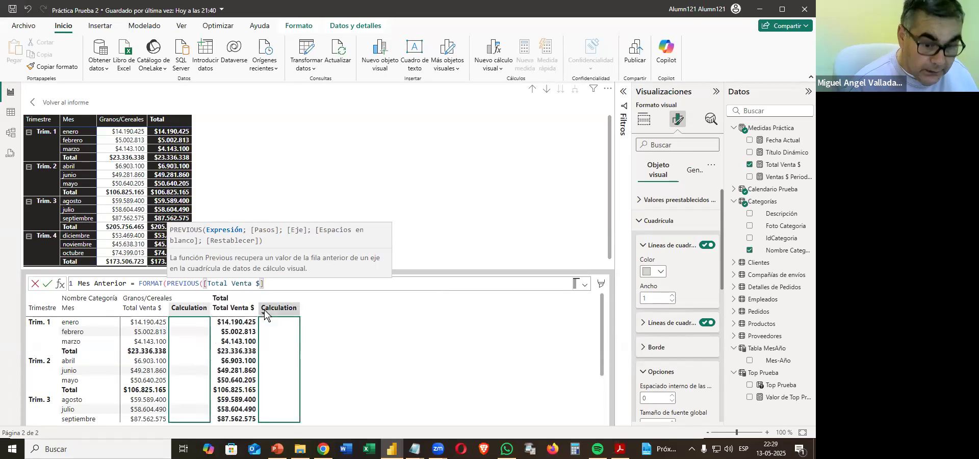
pyautogui.write(';')
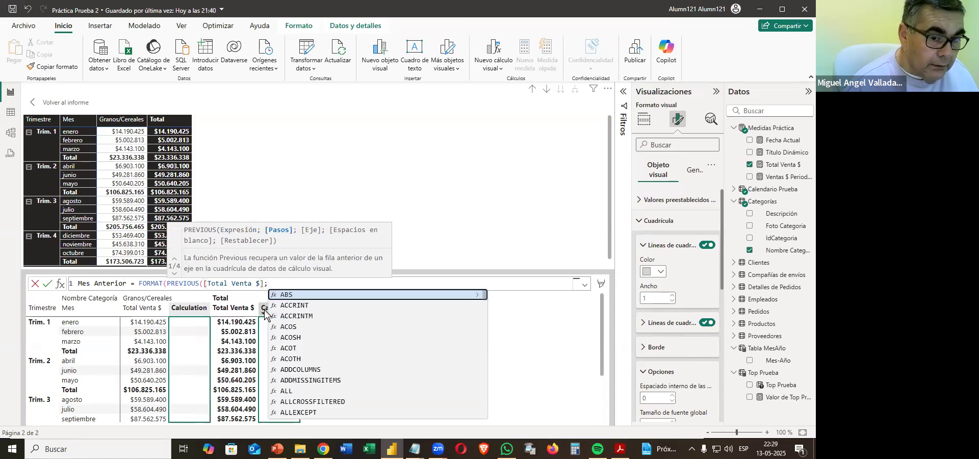
pyautogui.write('Rows')
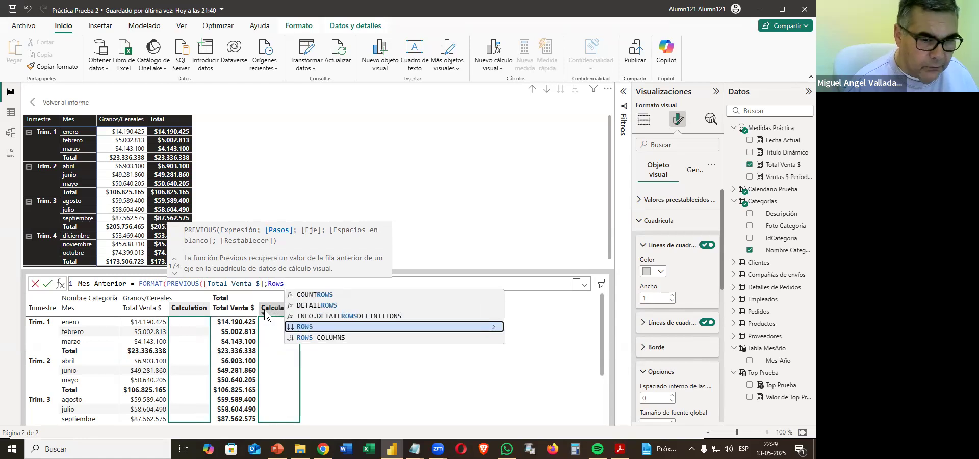
pyautogui.press('Tab')
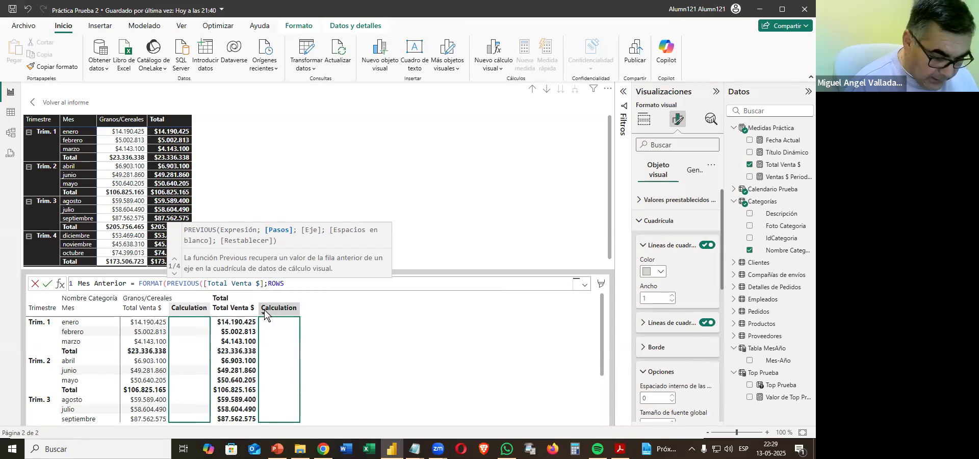
pyautogui.write(')')
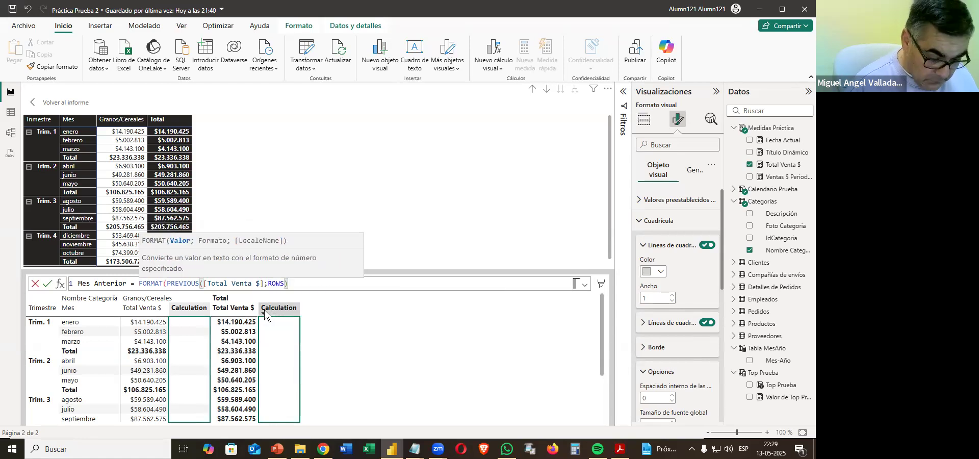
pyautogui.write(';')
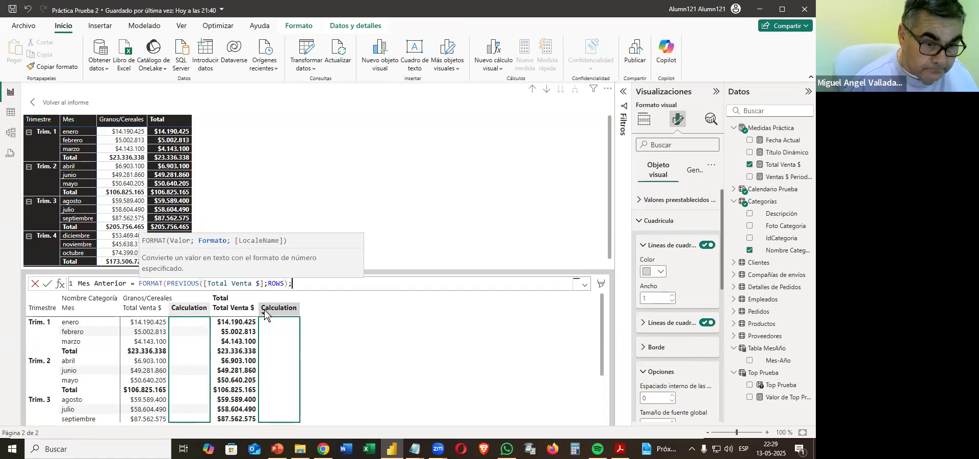
pyautogui.write('"#,')
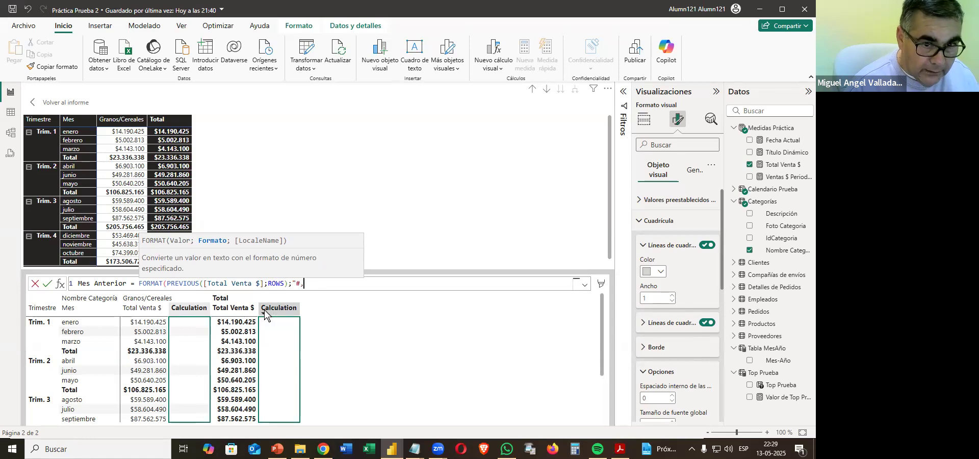
pyautogui.write('##')
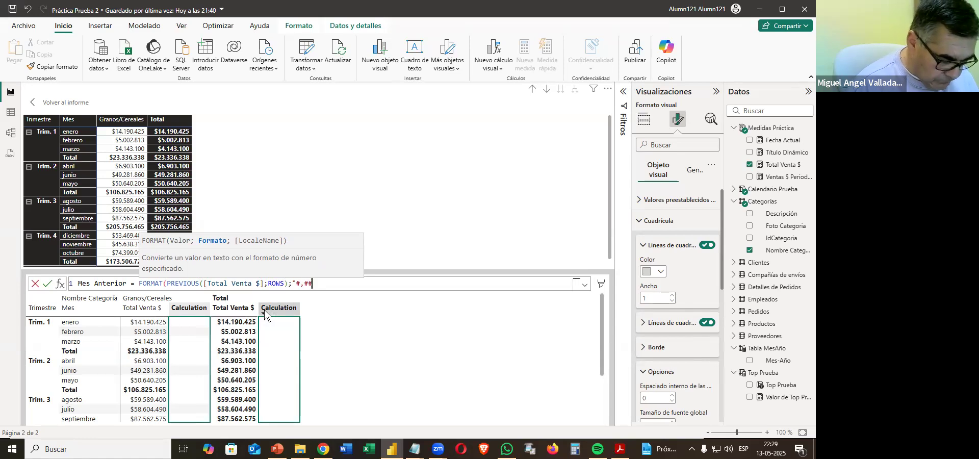
pyautogui.write('0")')
pyautogui.press('Return')
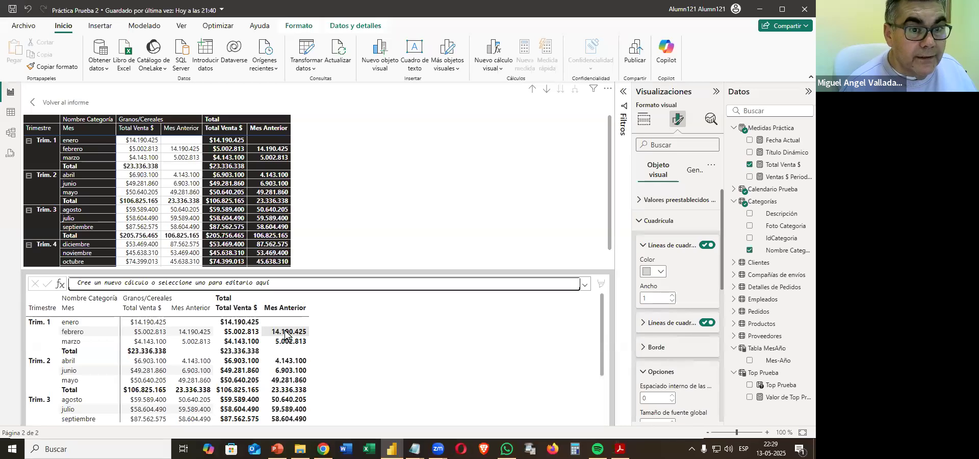
# Add a second visual calculation, Mes Siguiente = FORMAT(NEXT([Total Venta $];ROWS);"#,##0"), and return to the report page.
pyautogui.click(187, 285)
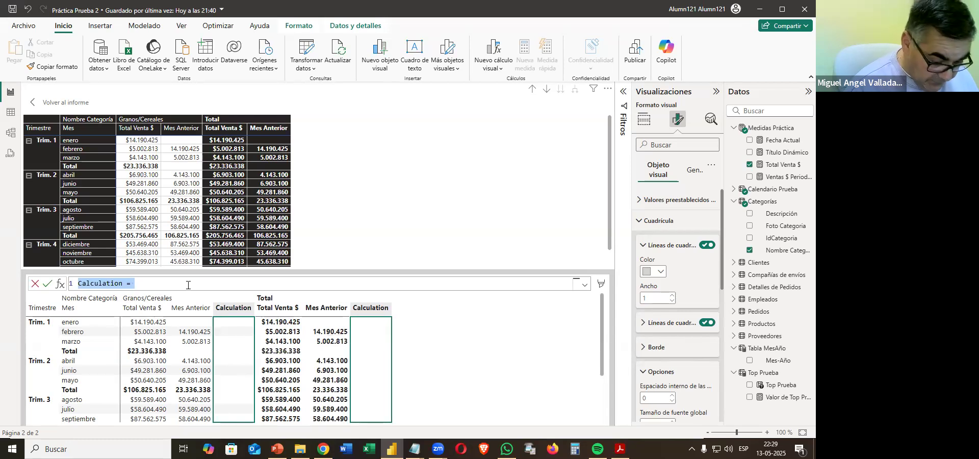
pyautogui.write('Mes Siguiente')
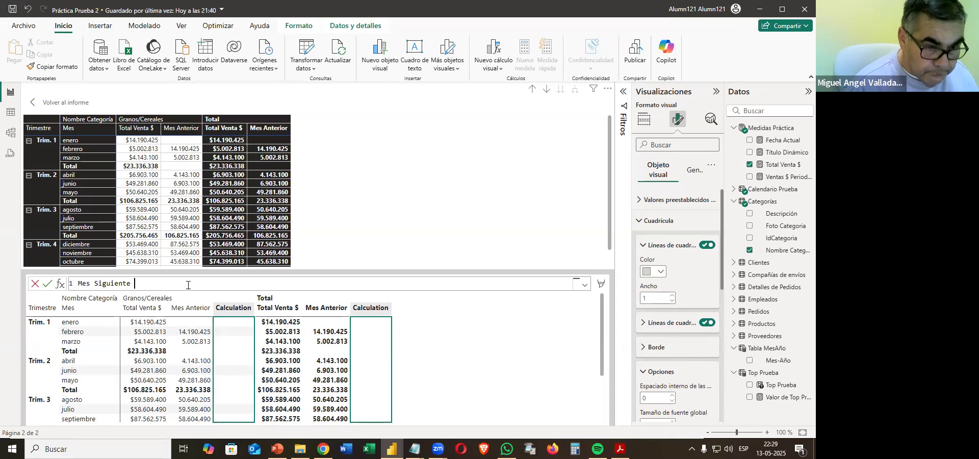
pyautogui.write(' = ')
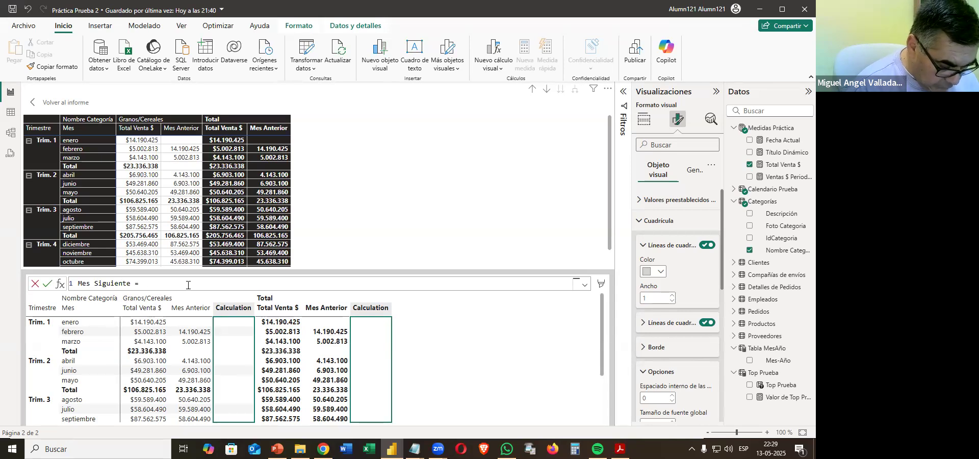
pyautogui.write('forma')
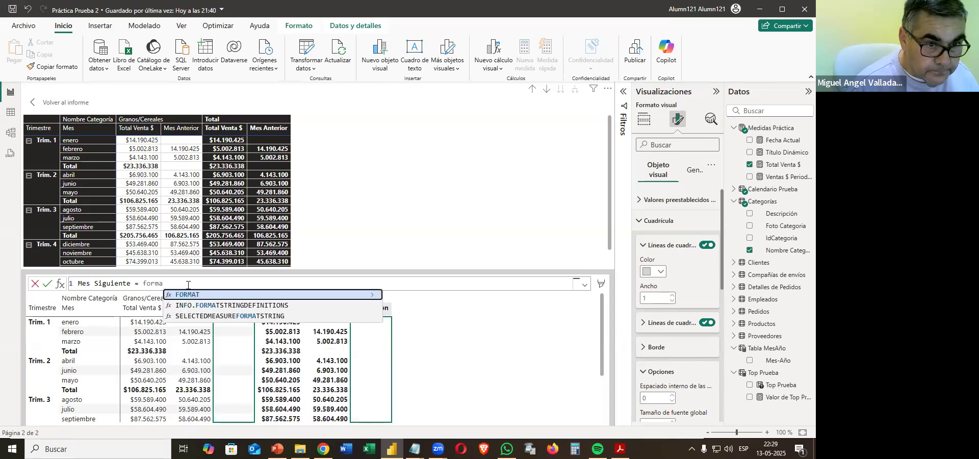
pyautogui.press('Tab')
pyautogui.write('next')
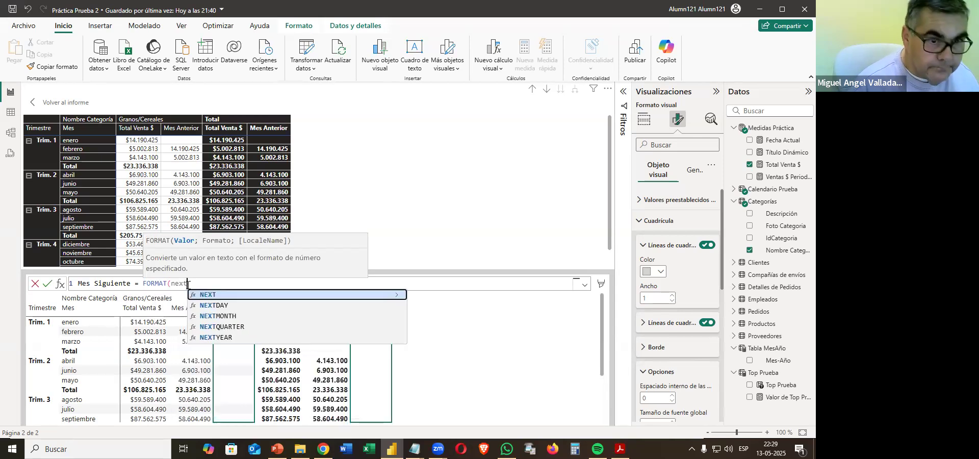
pyautogui.press('Tab')
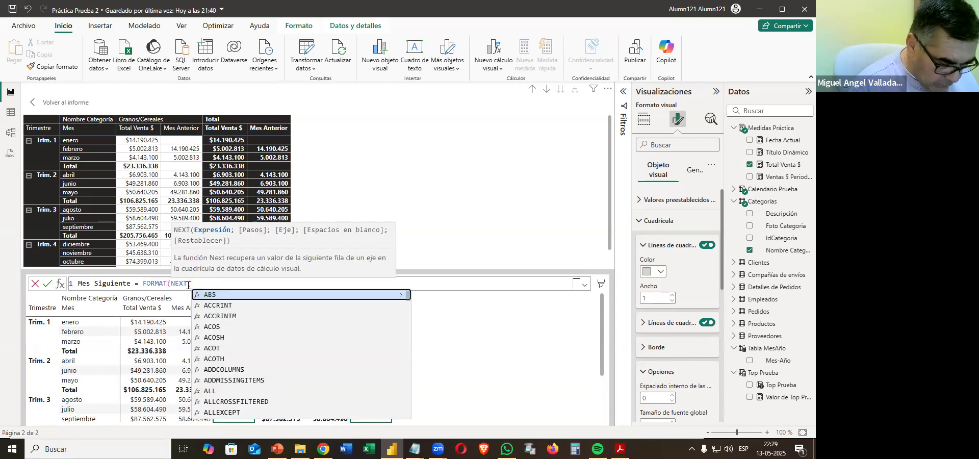
pyautogui.write('Total')
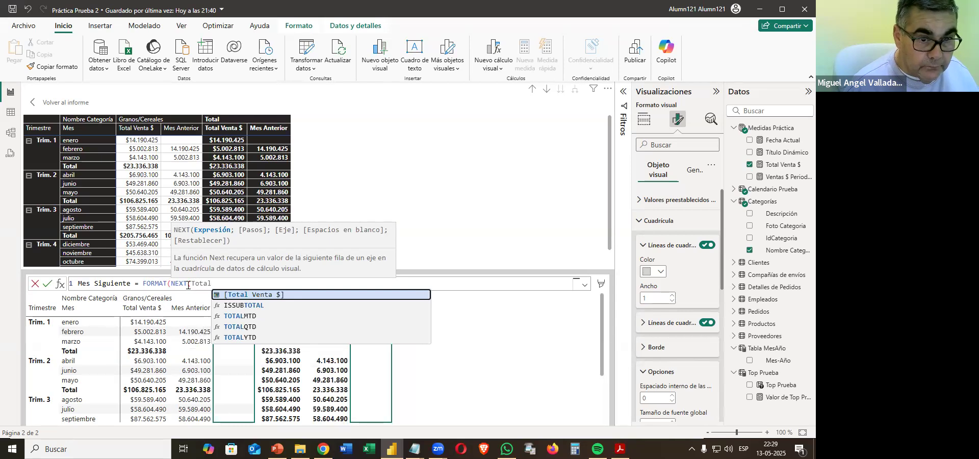
pyautogui.press('Tab')
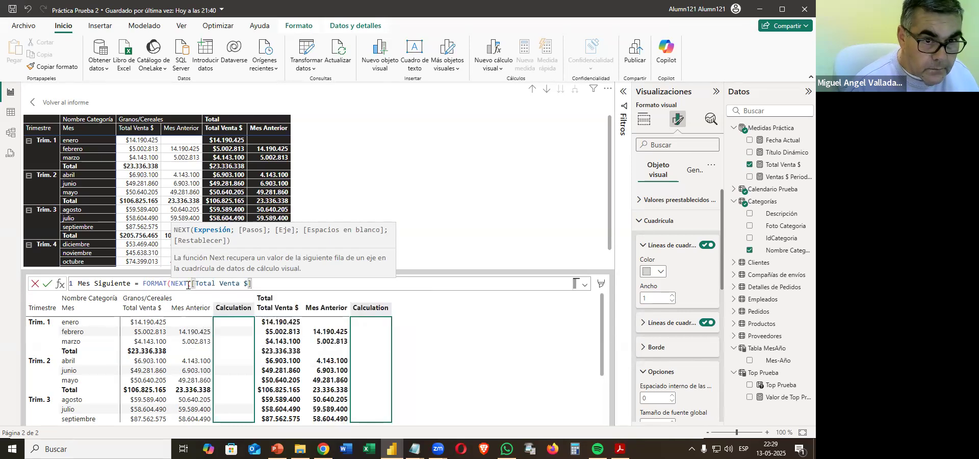
pyautogui.write(';')
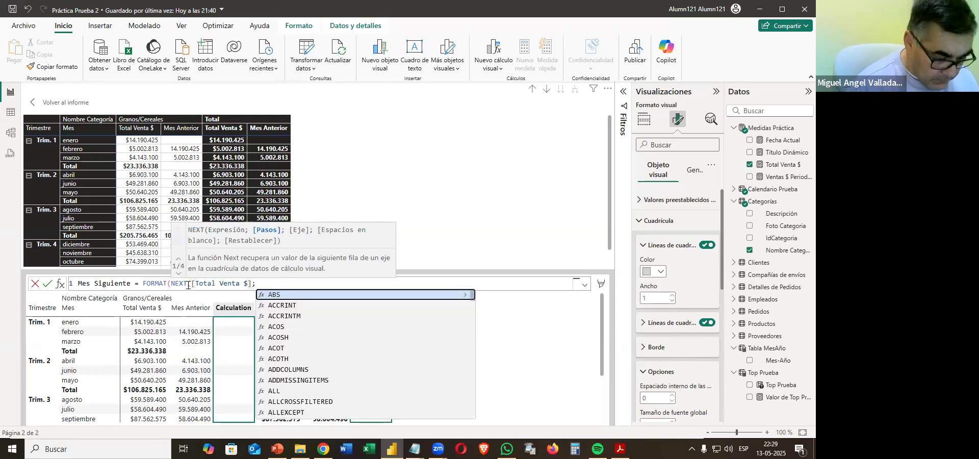
pyautogui.write('Rows')
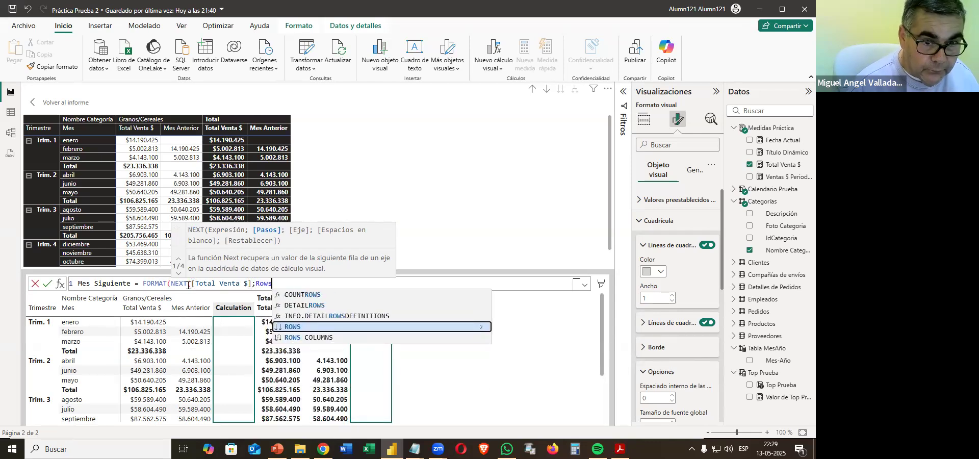
pyautogui.press('Tab')
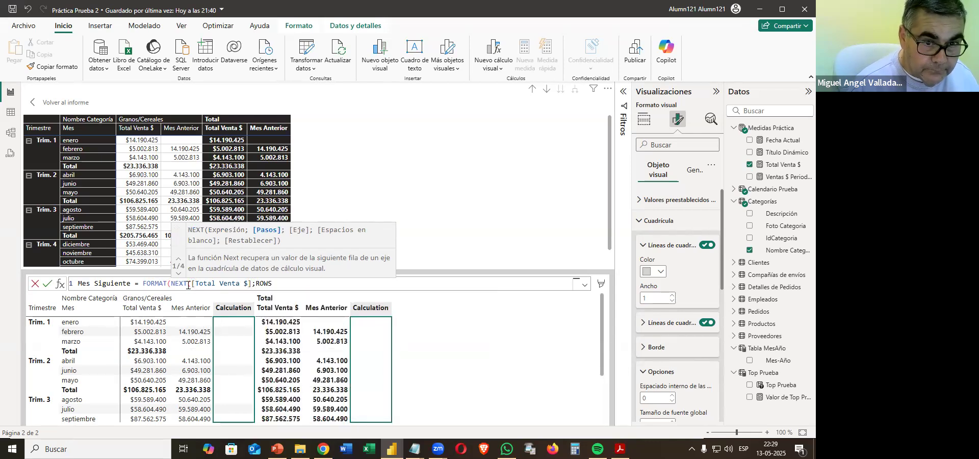
pyautogui.write(')')
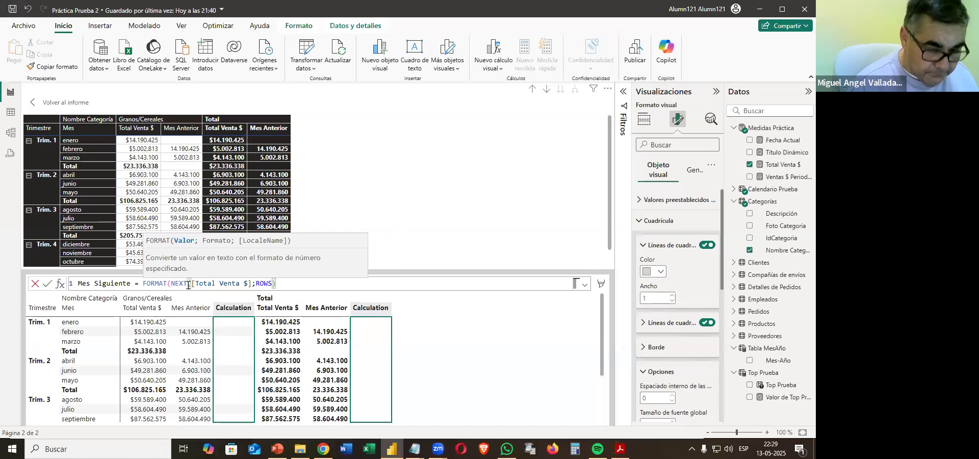
pyautogui.write(';')
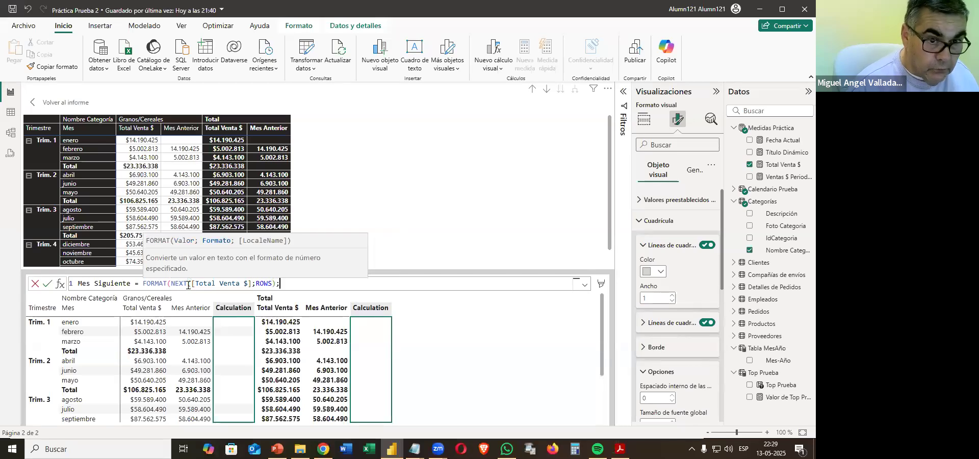
pyautogui.write('"')
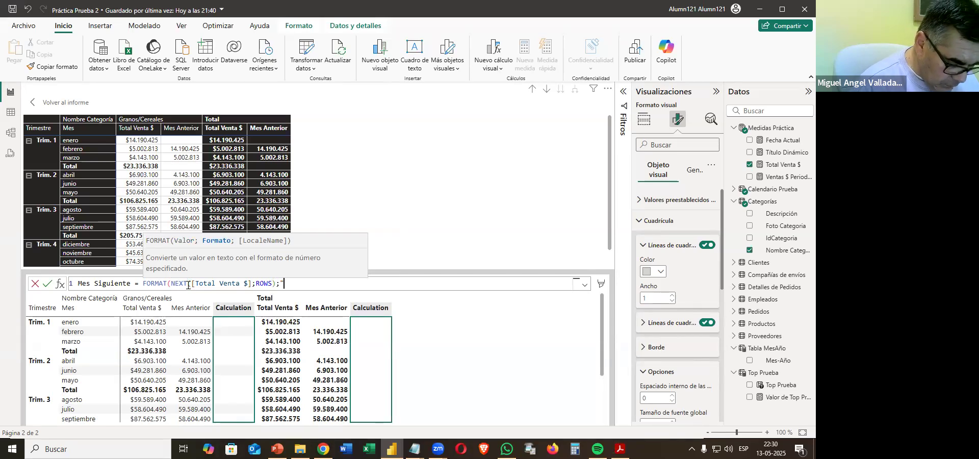
pyautogui.write('#')
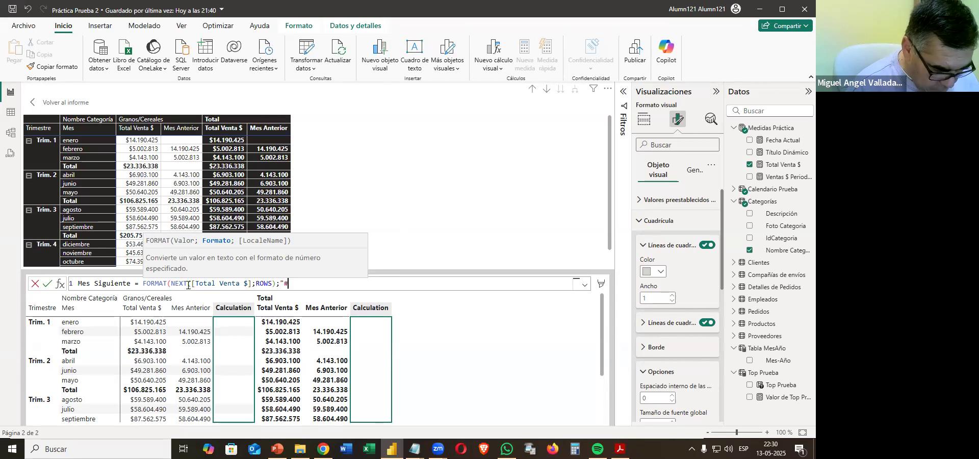
pyautogui.write(',##0")')
pyautogui.press('Return')
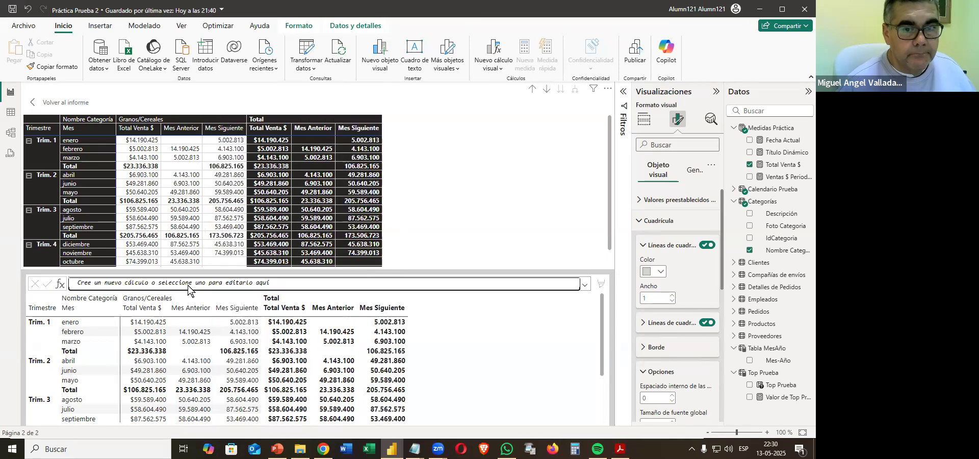
pyautogui.click(66, 104)
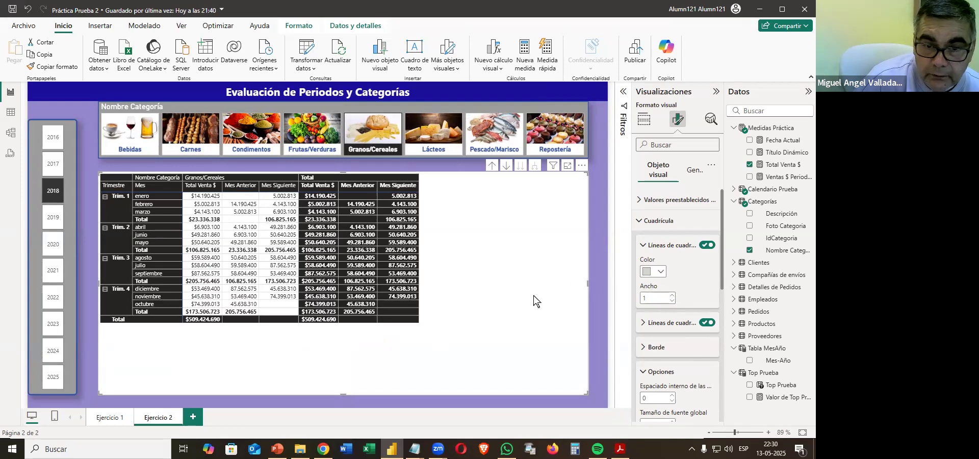
# Check the Comparativo por mes column order in the practice PDF and place Mes Anterior before Total Venta $ in the Power BI matrix values.
pyautogui.click(620, 449)
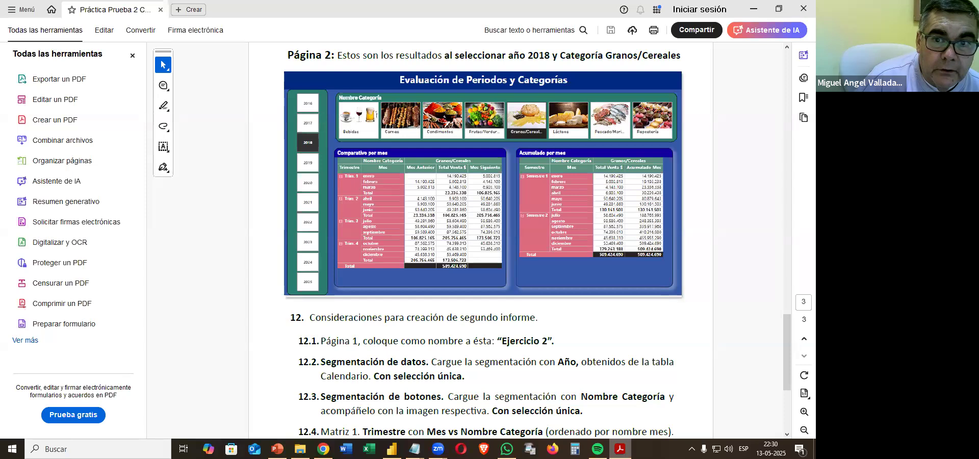
pyautogui.hotkey('alt', 'Tab')
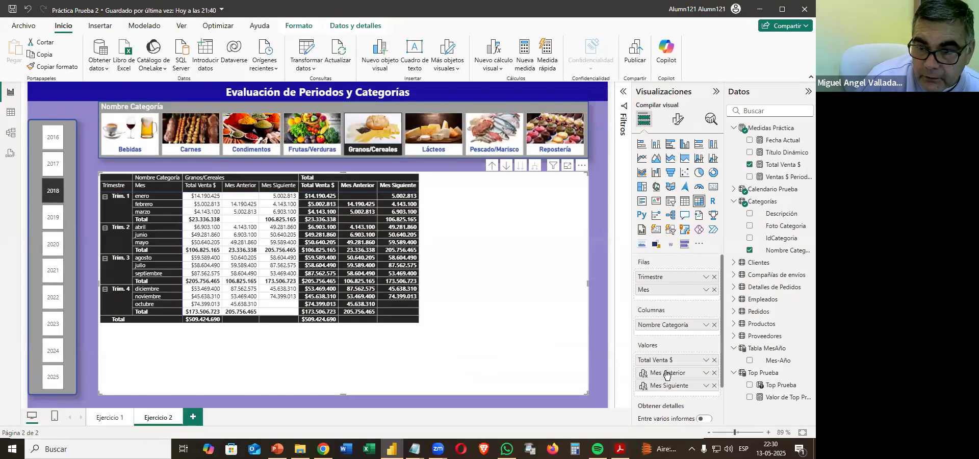
pyautogui.moveTo(668, 375)
pyautogui.mouseDown()
pyautogui.moveTo(655, 363)
pyautogui.moveTo(663, 362)
pyautogui.mouseUp()
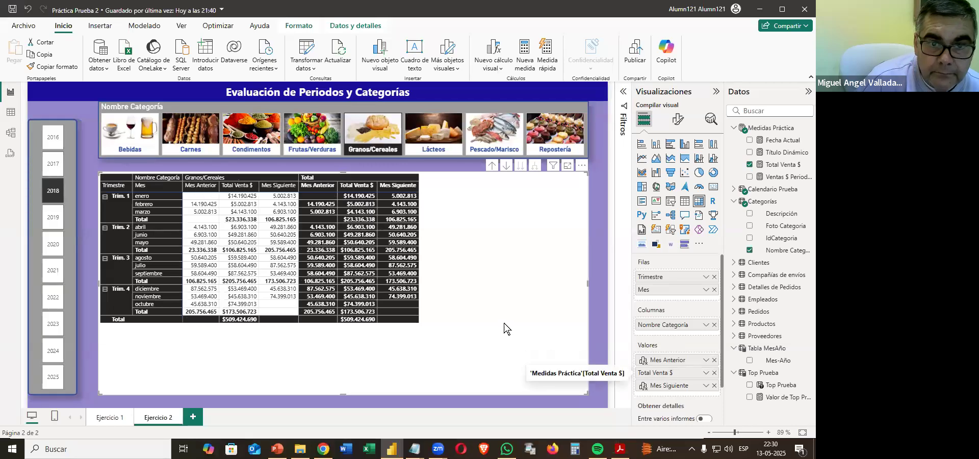
# Turn off the quarter matrix's column subtotals while keeping its row subtotals on.
pyautogui.click(678, 119)
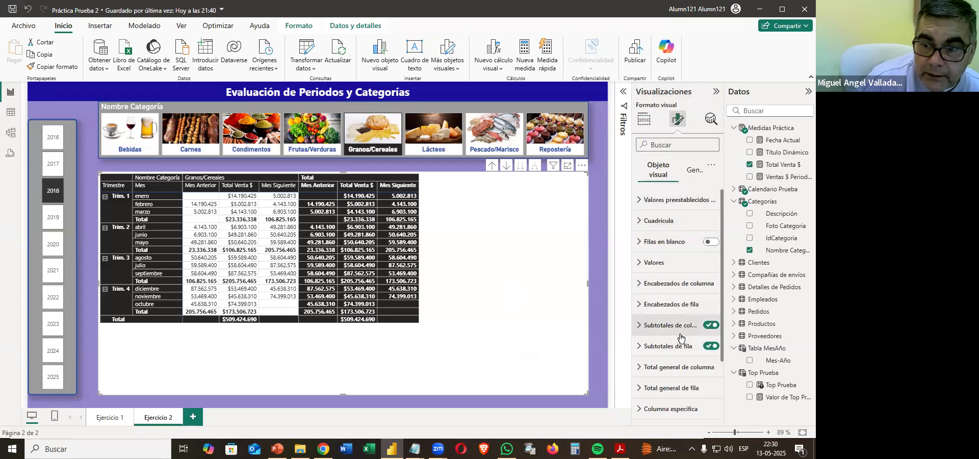
pyautogui.click(714, 326)
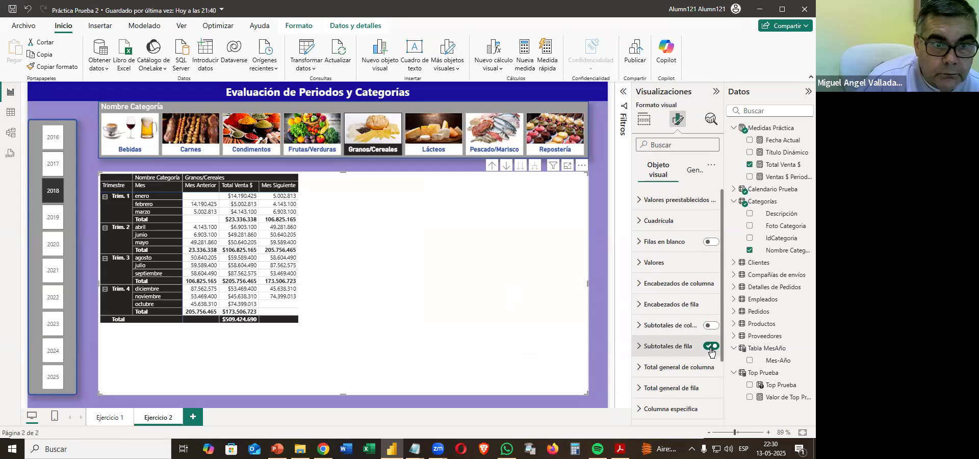
pyautogui.click(711, 347)
pyautogui.click(712, 348)
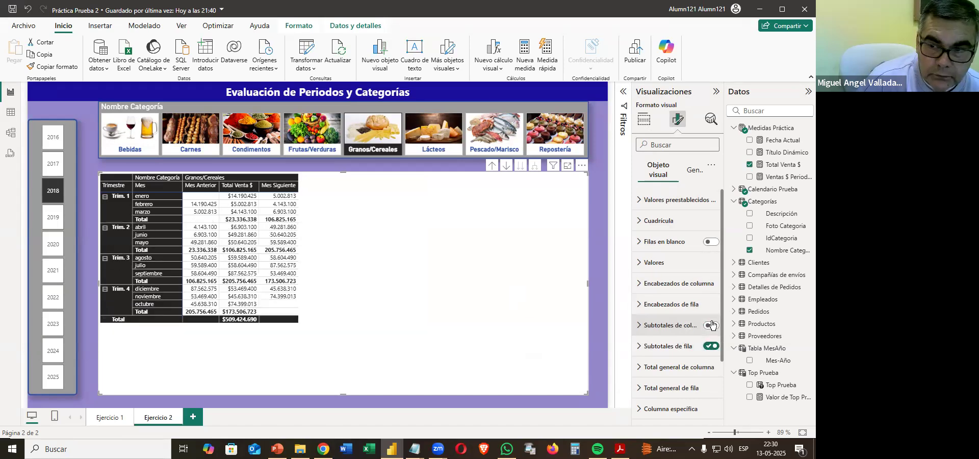
# Add left and right borders (Izquierda, Derecha) to all sections of the quarter matrix in a dark gray from the white theme shades.
pyautogui.click(694, 171)
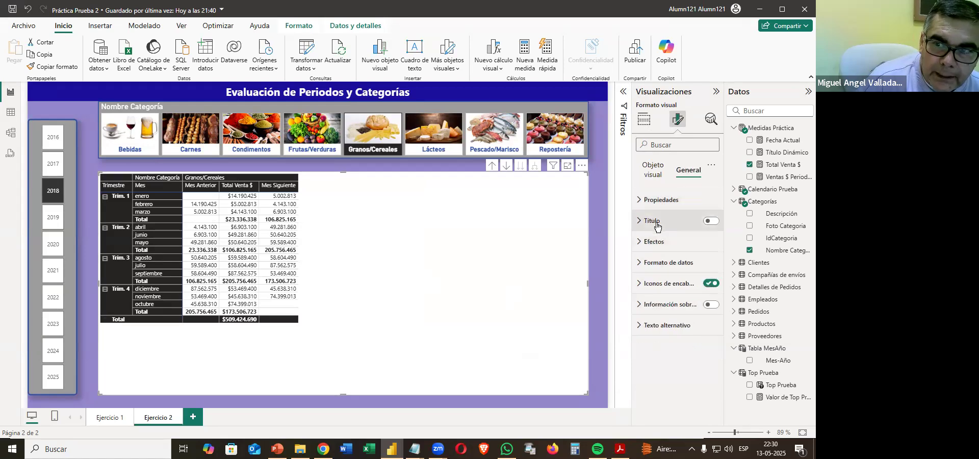
pyautogui.click(655, 173)
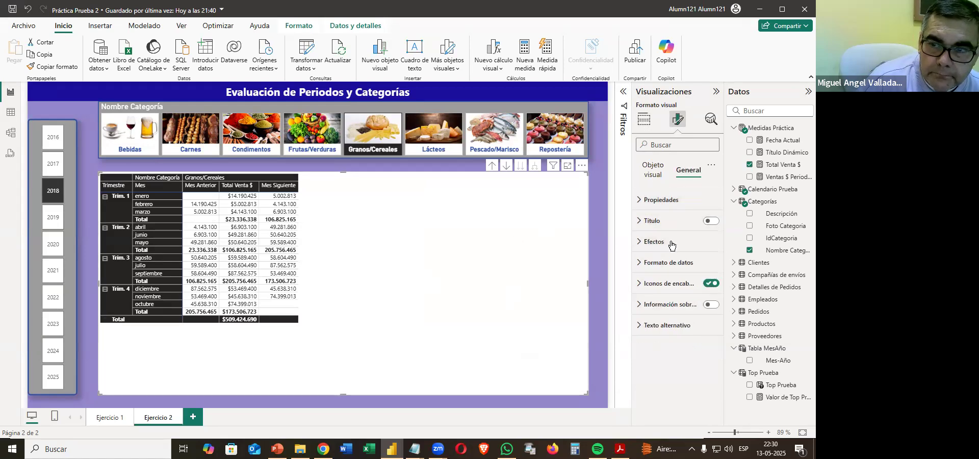
pyautogui.click(656, 222)
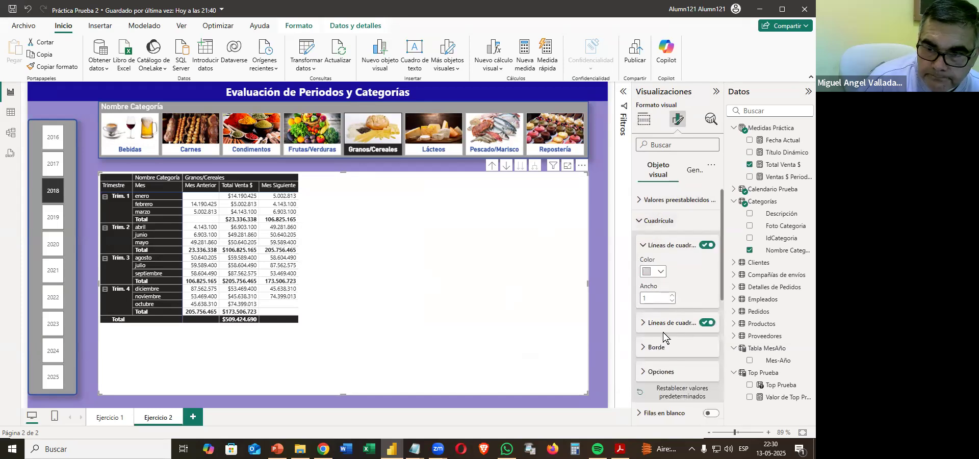
pyautogui.click(661, 349)
pyautogui.scroll(-3, 672, 369)
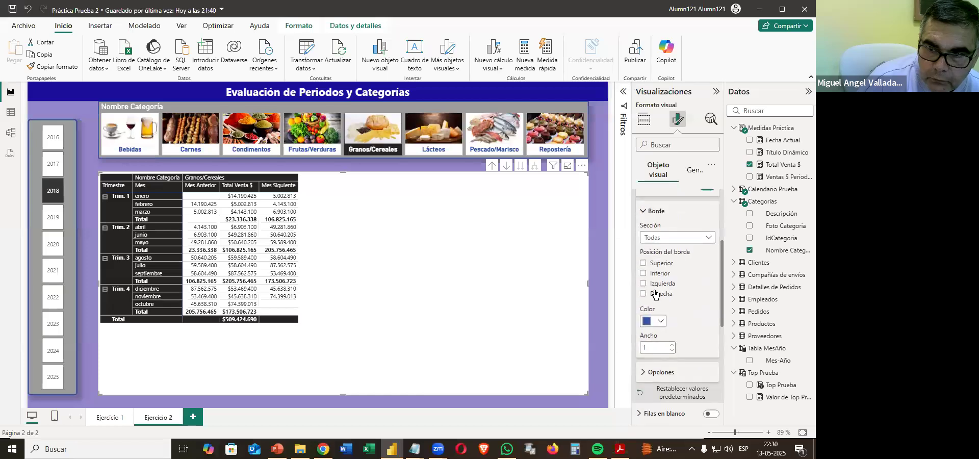
pyautogui.click(656, 285)
pyautogui.click(656, 293)
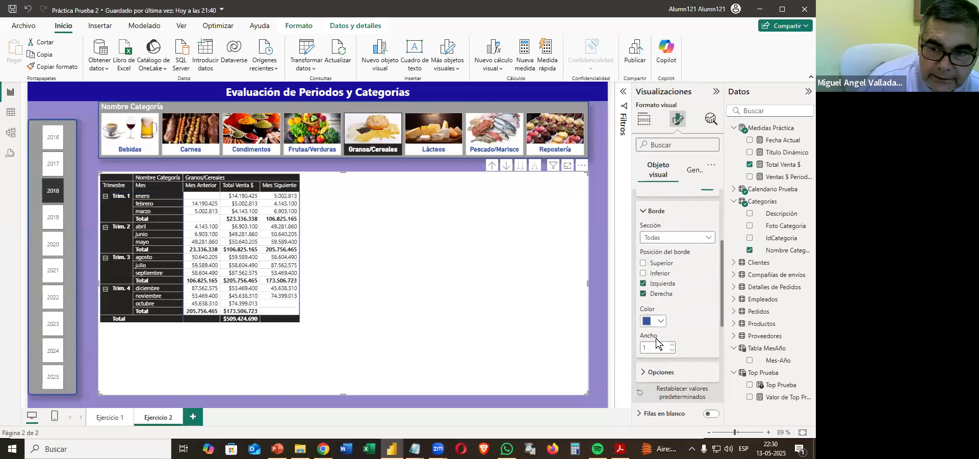
pyautogui.click(651, 321)
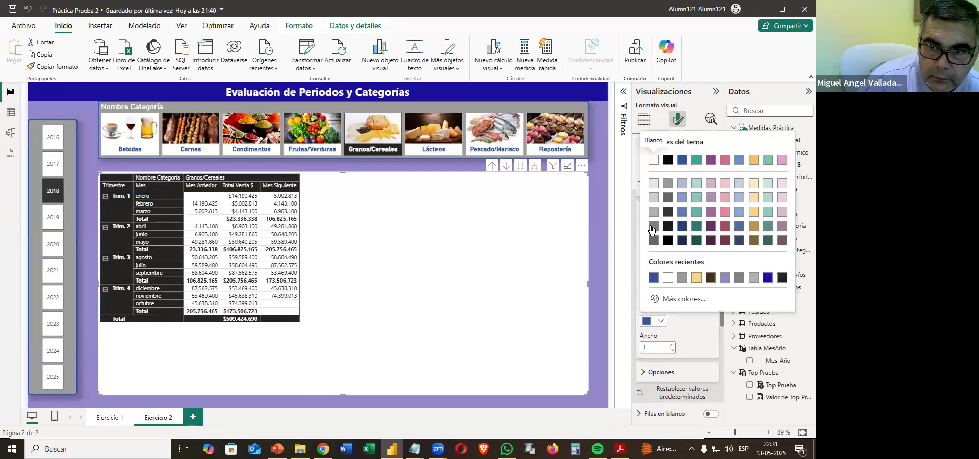
pyautogui.click(653, 226)
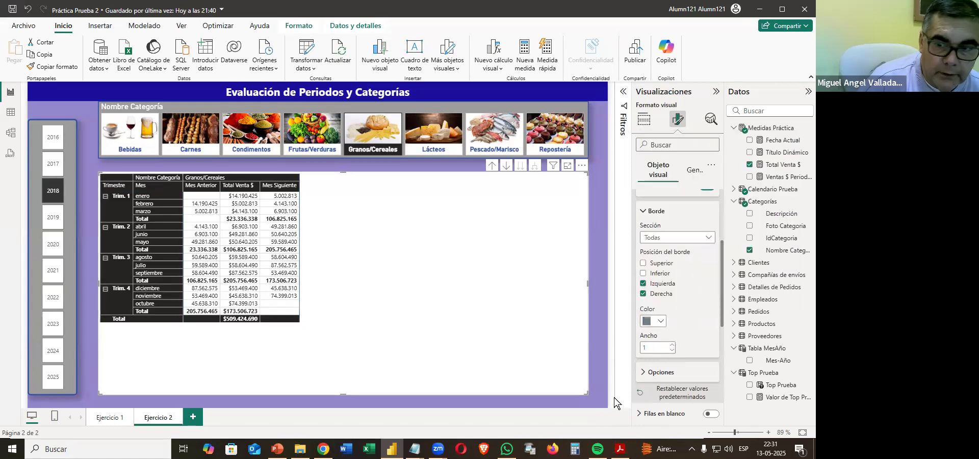
# Shrink the quarter matrix's frame to fit its table and turn off its background.
pyautogui.moveTo(587, 388); pyautogui.dragTo(303, 323)
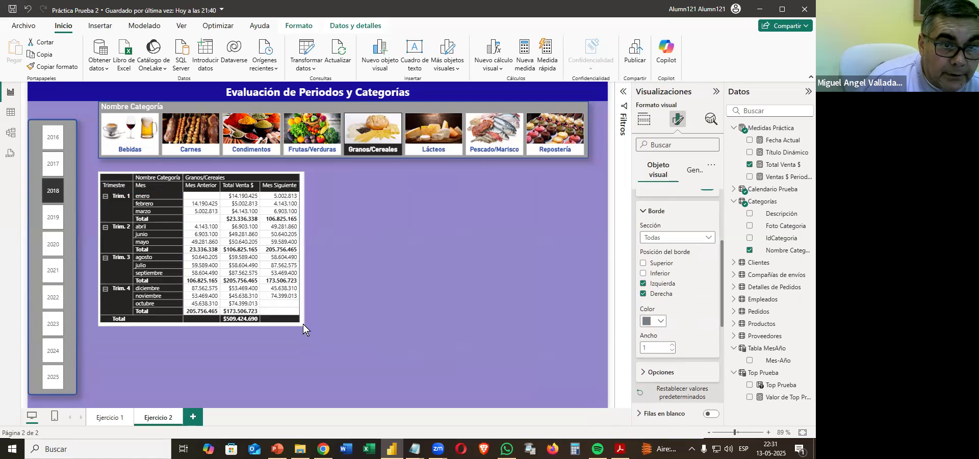
pyautogui.click(693, 172)
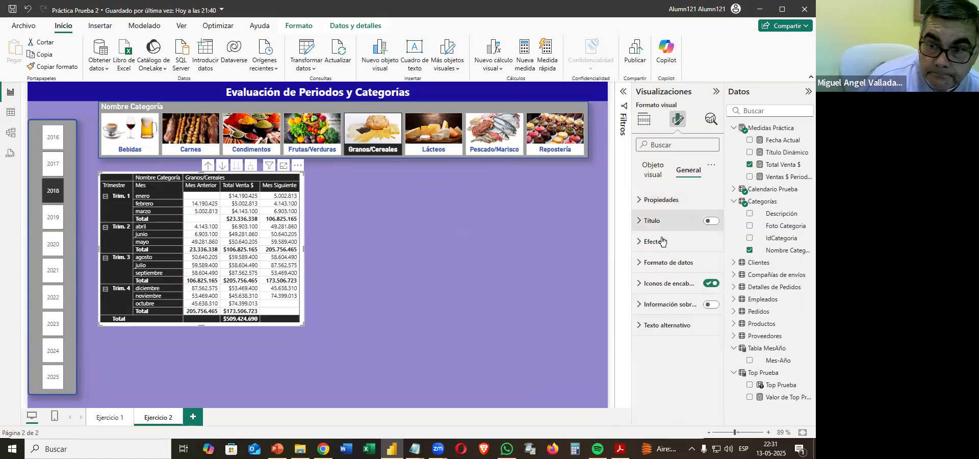
pyautogui.click(687, 245)
pyautogui.click(706, 266)
pyautogui.click(425, 289)
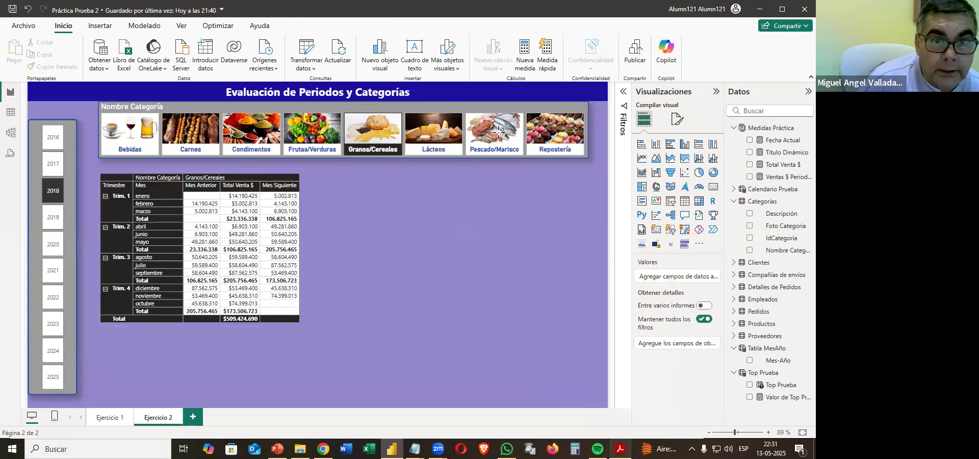
# Switch to the practice PDF to compare the finished matrix with the sample report page.
pyautogui.hotkey('alt', 'Tab')
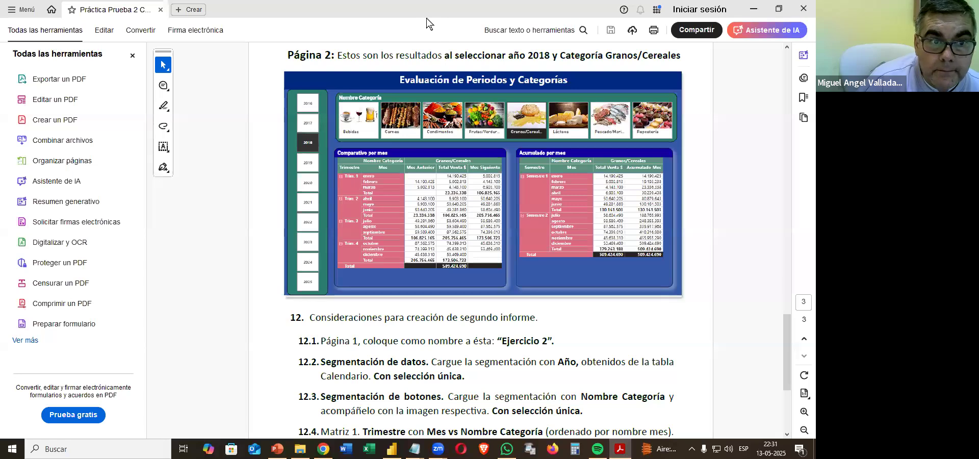
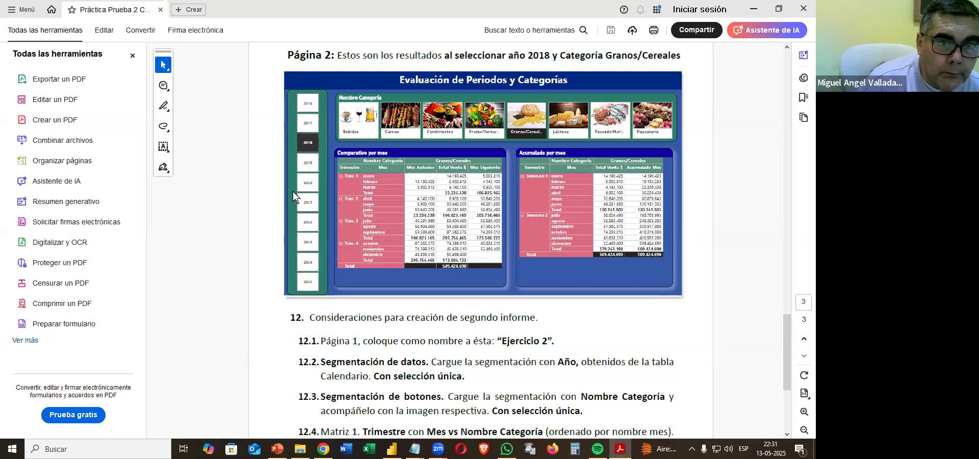
# Return to Power BI and turn on the quarter matrix's title with the text "Comparativo Por Mes".
pyautogui.hotkey('alt', 'Tab')
pyautogui.click(299, 206)
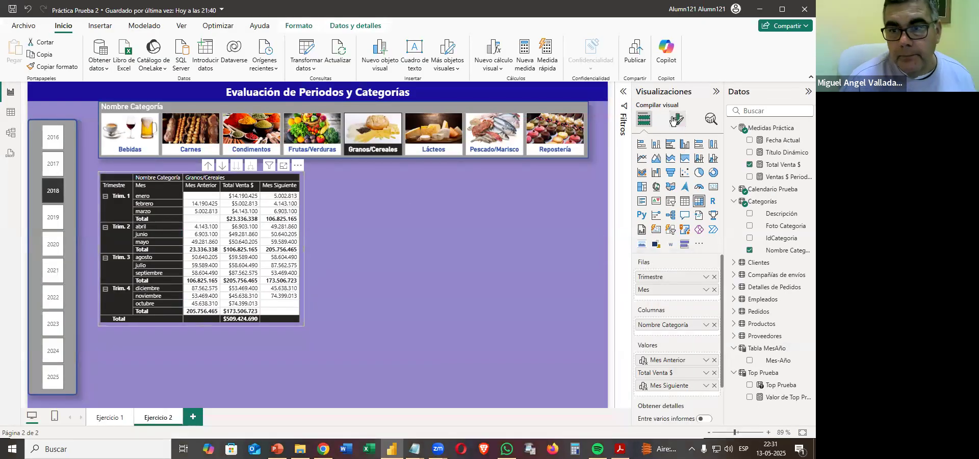
pyautogui.click(678, 119)
pyautogui.click(690, 174)
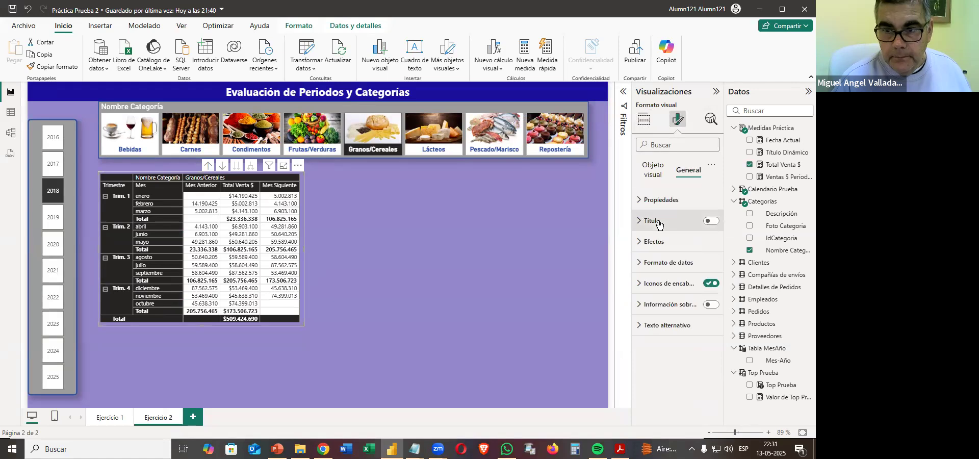
pyautogui.click(713, 223)
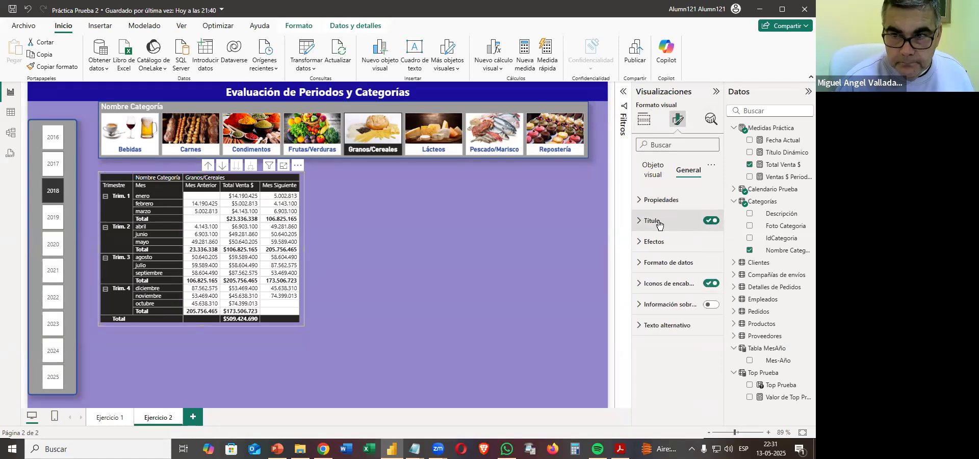
pyautogui.click(659, 224)
pyautogui.click(665, 273)
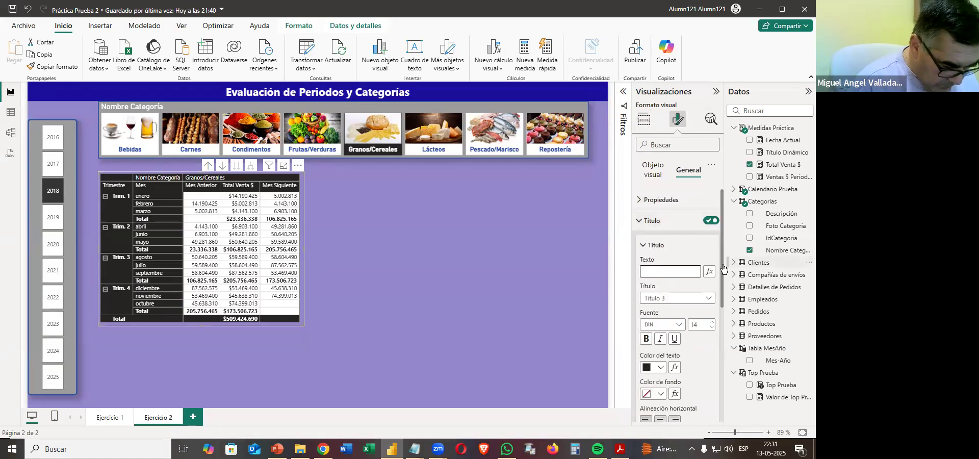
pyautogui.write('C')
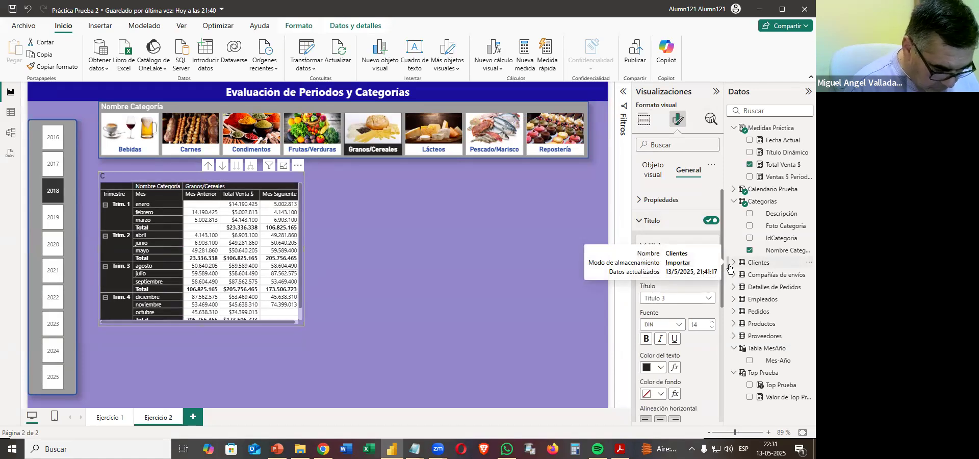
pyautogui.write('omparativo Por Mes')
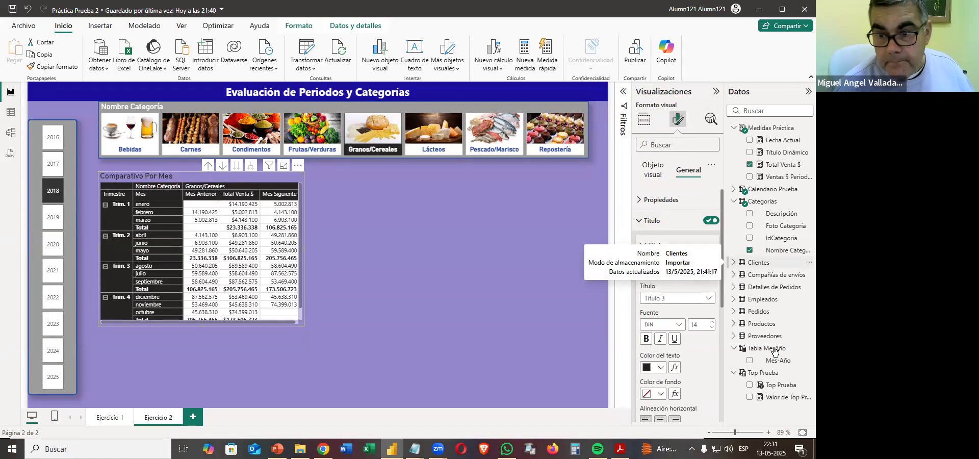
# Format the quarter matrix's title with white text, a blue background and centered alignment.
pyautogui.click(659, 367)
pyautogui.click(683, 324)
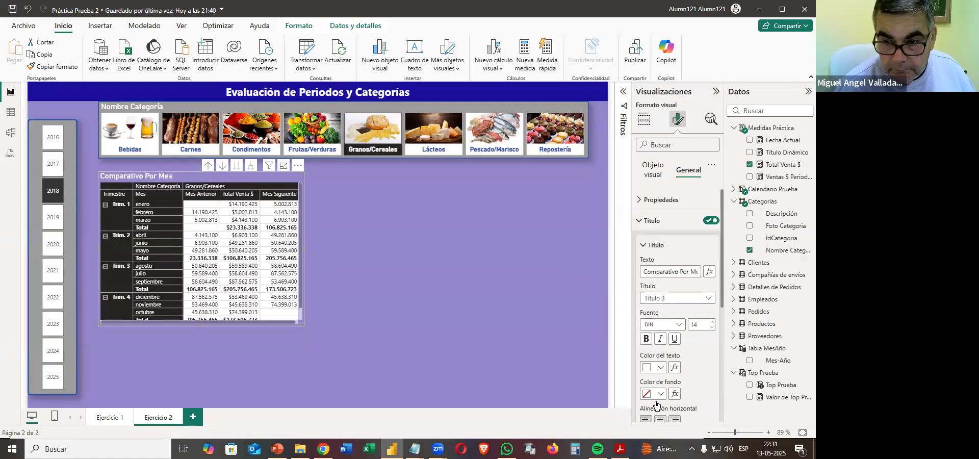
pyautogui.click(654, 394)
pyautogui.click(683, 328)
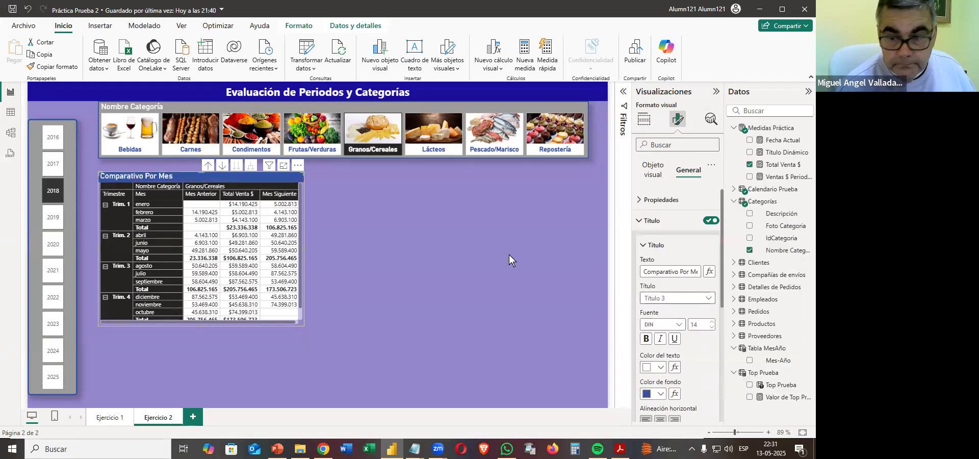
pyautogui.click(659, 419)
# Enlarge the quarter matrix's frame to show all its rows, and paste a copy of the matrix beside it.
pyautogui.moveTo(303, 323); pyautogui.dragTo(305, 333)
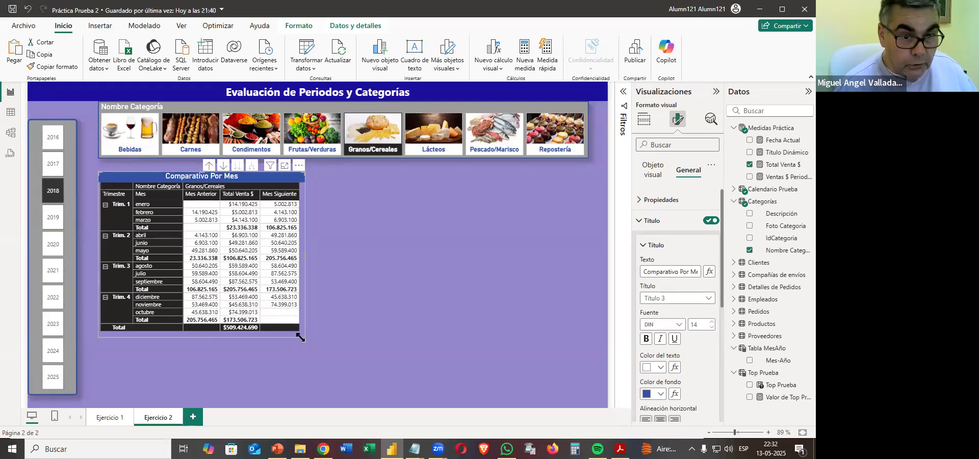
pyautogui.hotkey('ctrl', 'v')
pyautogui.moveTo(301, 330); pyautogui.dragTo(517, 323)
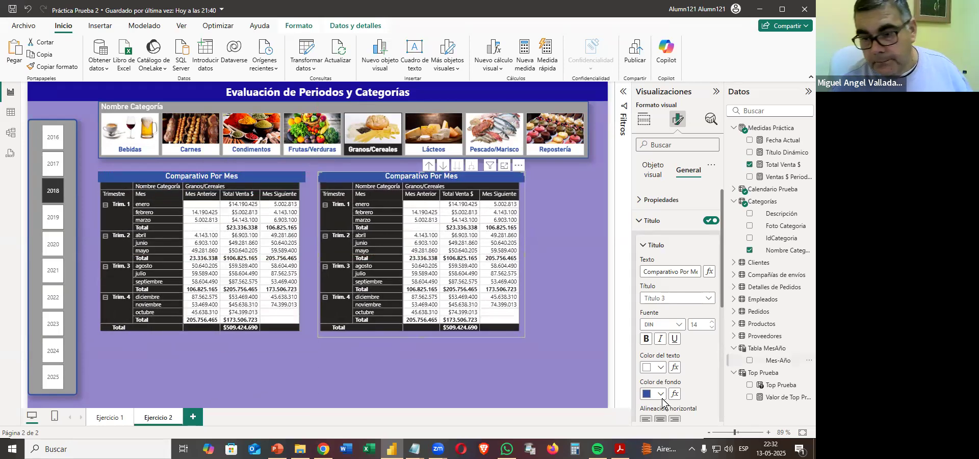
# Switch to the practice PDF and read the requirements for Matriz 2 in item 12.5.
pyautogui.click(620, 449)
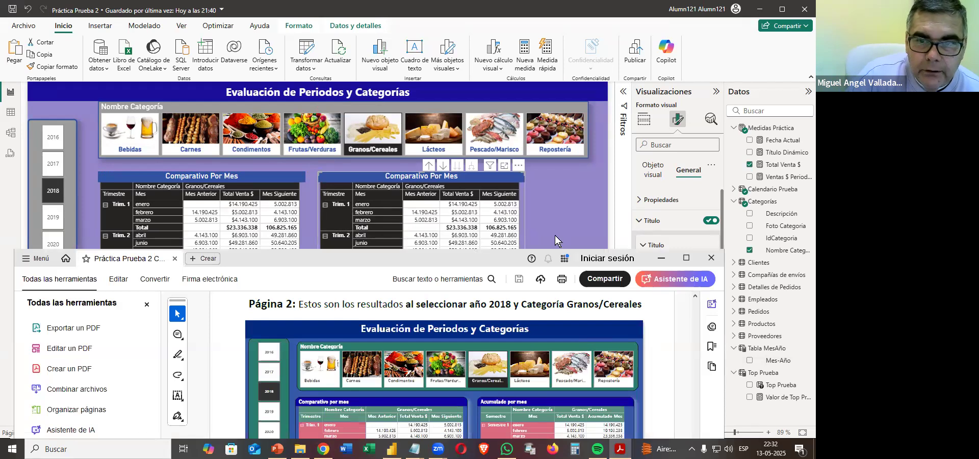
pyautogui.doubleClick(556, 260)
pyautogui.scroll(-5, 568, 280)
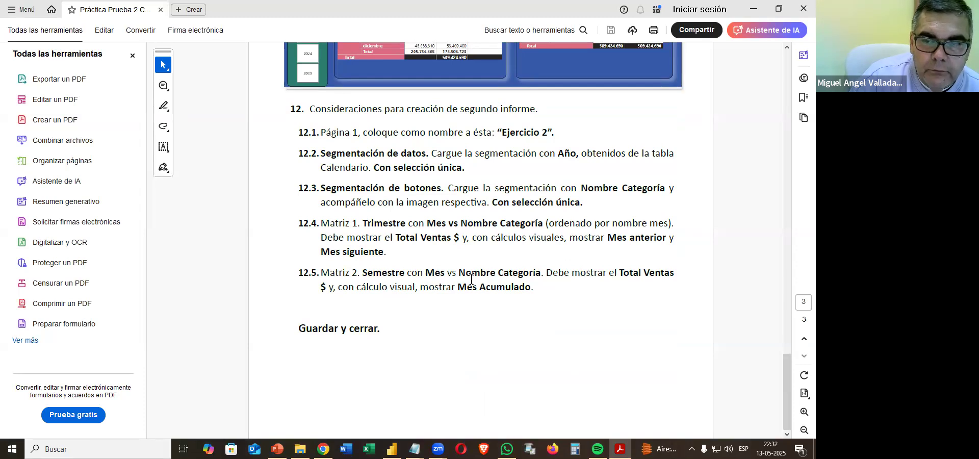
pyautogui.scroll(3, 472, 280)
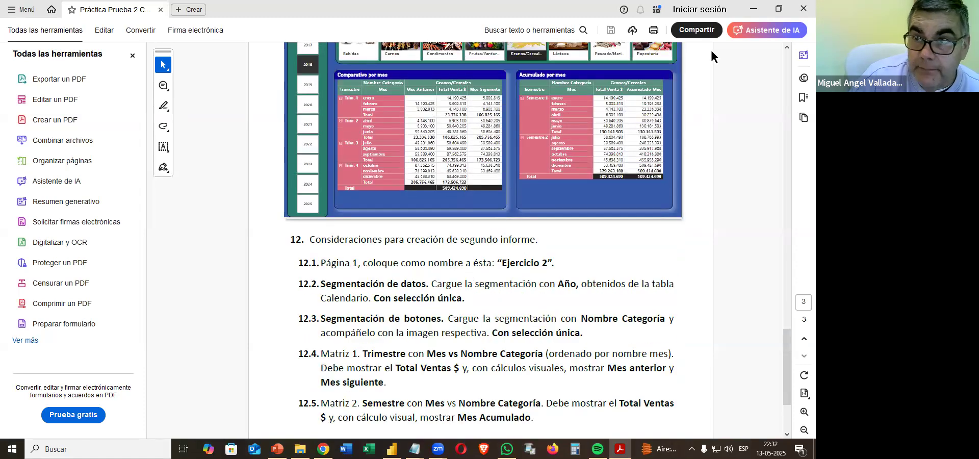
# Return to Power BI and replace Trimestre with Semestre from Calendario Prueba above Mes in the copied matrix's rows.
pyautogui.hotkey('alt', 'Tab')
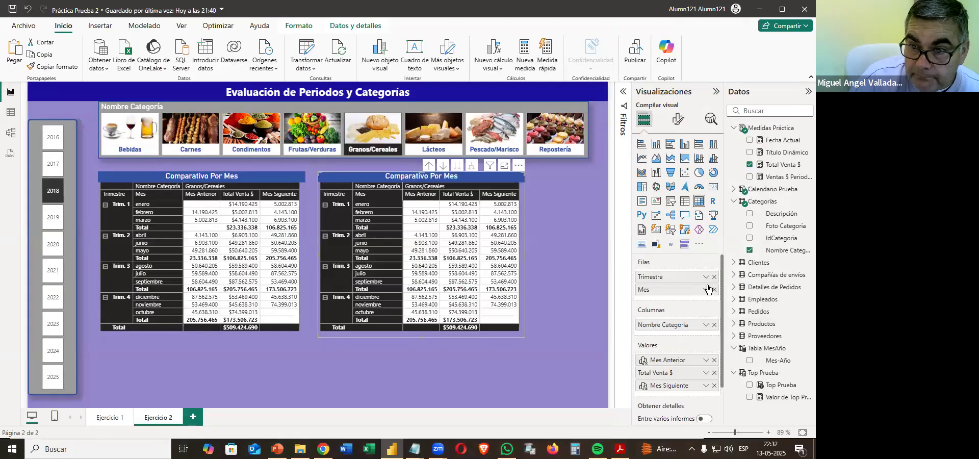
pyautogui.moveTo(710, 279); pyautogui.dragTo(780, 293)
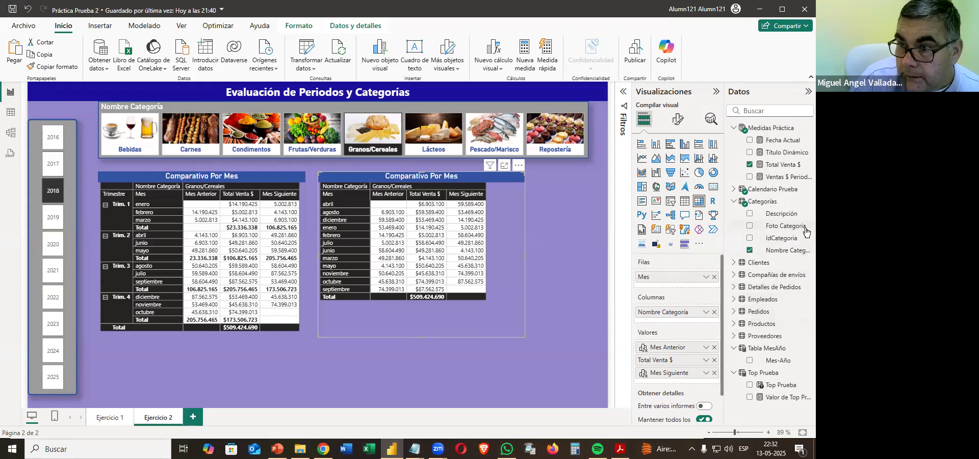
pyautogui.click(735, 190)
pyautogui.moveTo(773, 326); pyautogui.dragTo(663, 276)
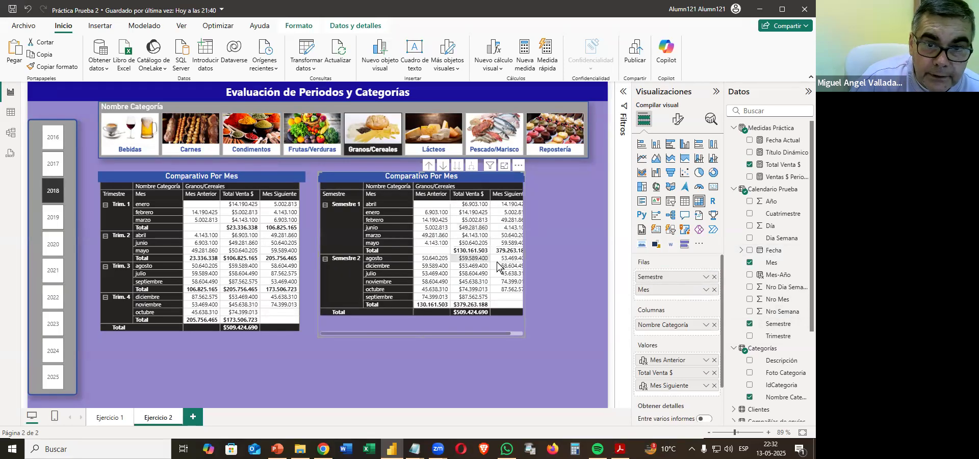
# Remove the Mes Anterior and Mes Siguiente calculations from the semester matrix's values, leaving Total Venta $.
pyautogui.click(471, 165)
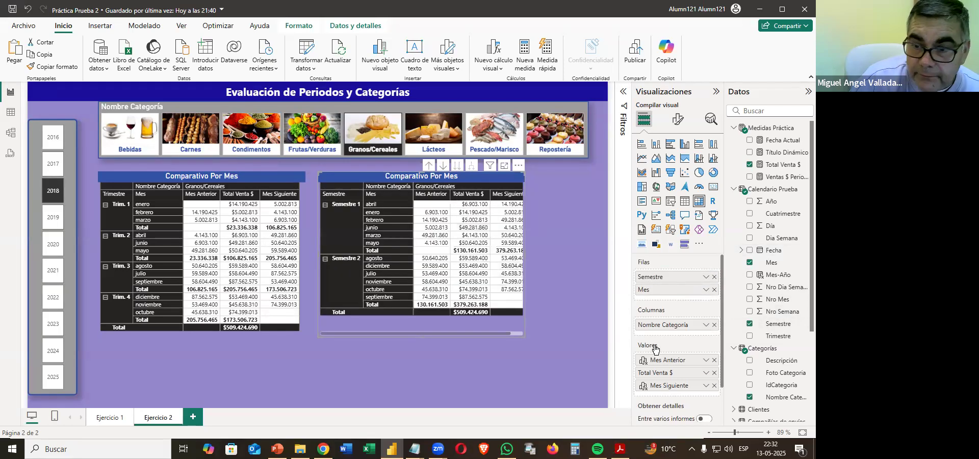
pyautogui.click(714, 360)
pyautogui.click(715, 372)
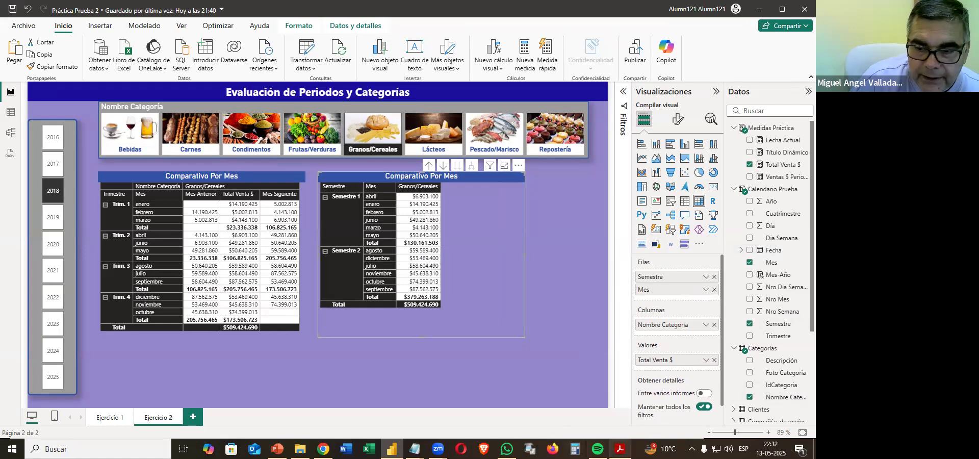
# Switch to the practice PDF to check the accumulated-month calculation required in the semester matrix.
pyautogui.hotkey('alt', 'Tab')
pyautogui.scroll(-2, 486, 376)
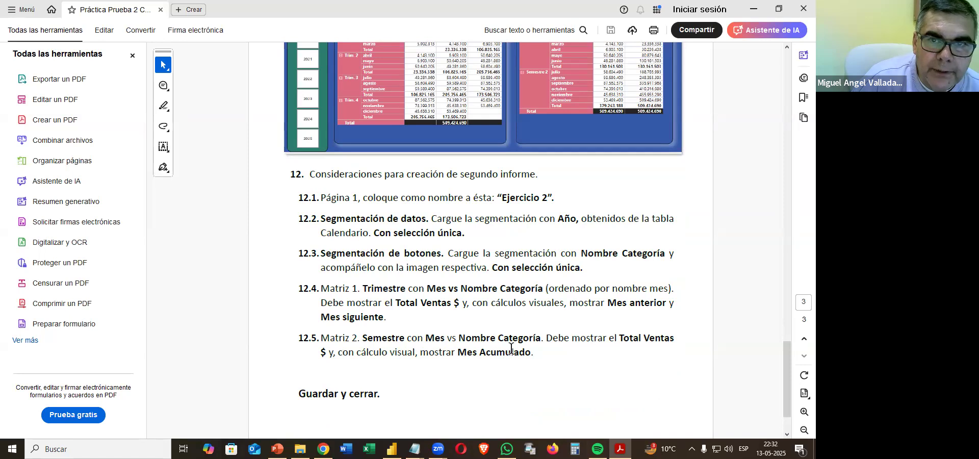
pyautogui.scroll(2, 526, 345)
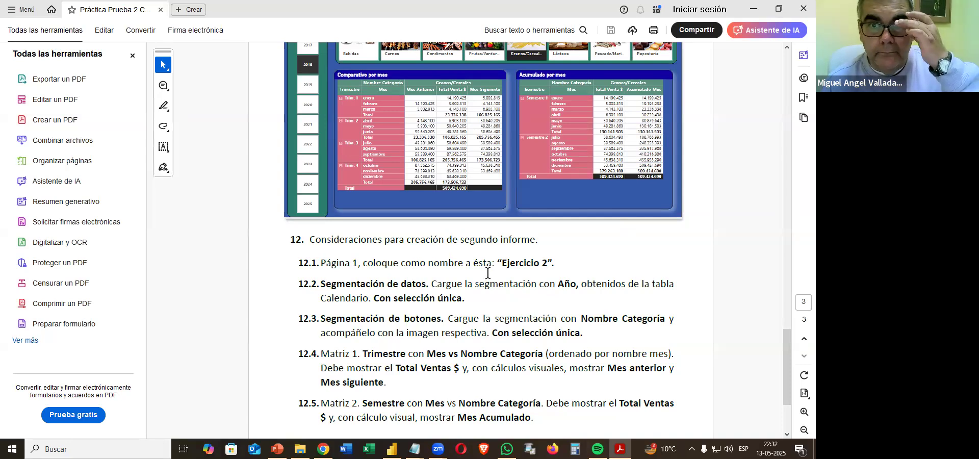
# Back in Power BI, start a visual calculation on the semester matrix: Acumulado Mes = FORMAT(RUNNINGSUM([Total Venta $].
pyautogui.click(754, 9)
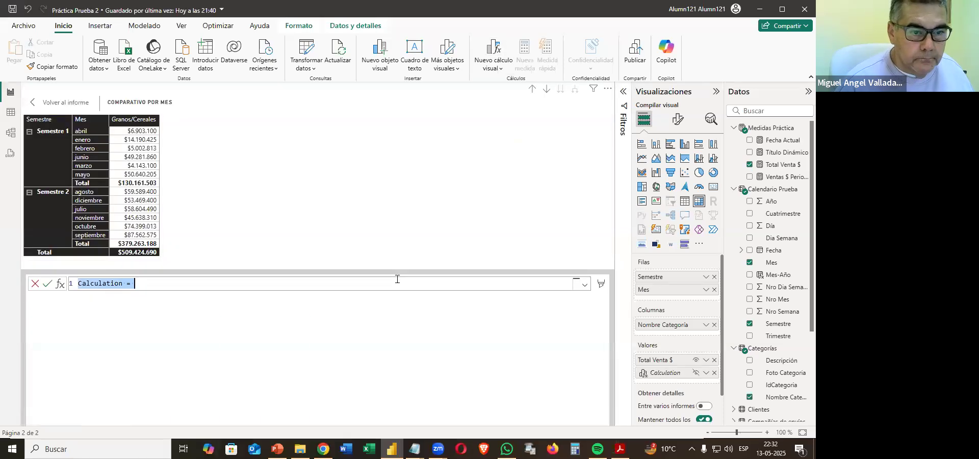
pyautogui.write('Acumulado')
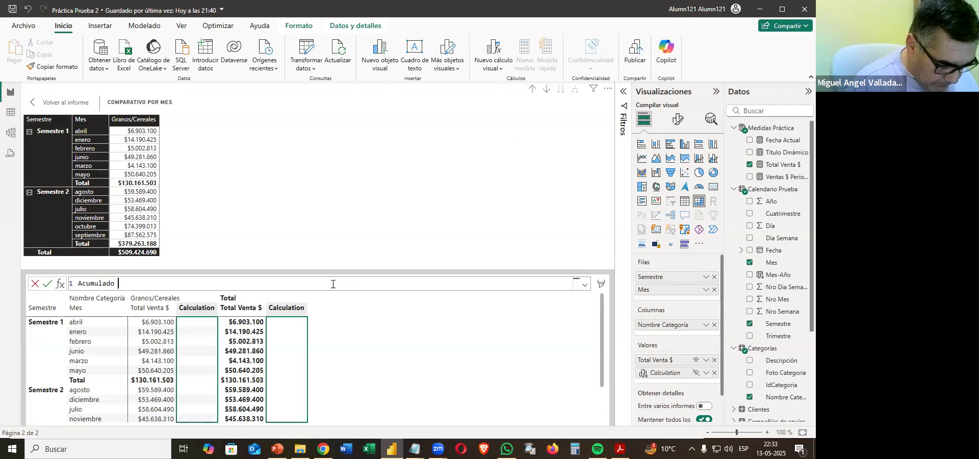
pyautogui.write(' Mes =')
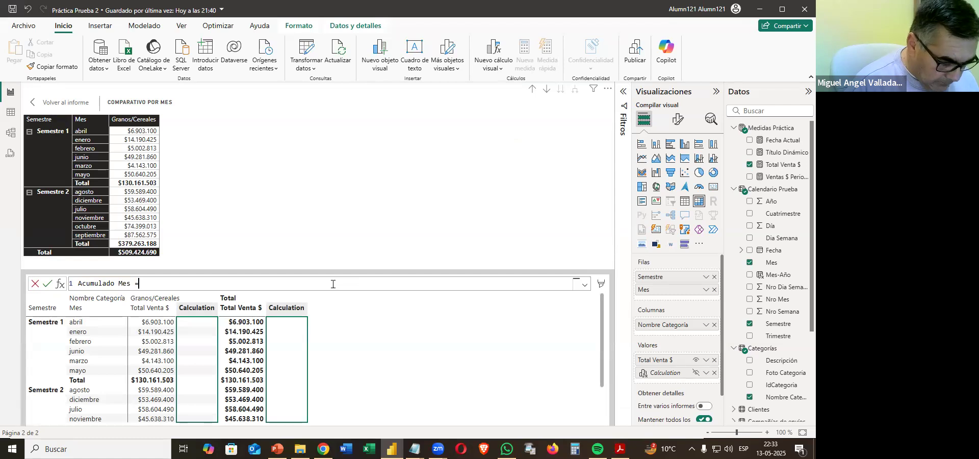
pyautogui.write(' FORMAT(')
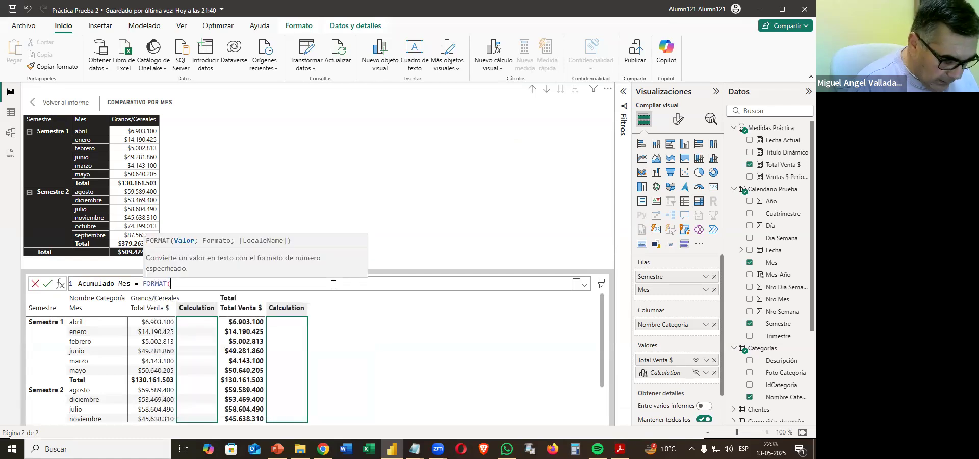
pyautogui.write('Ru')
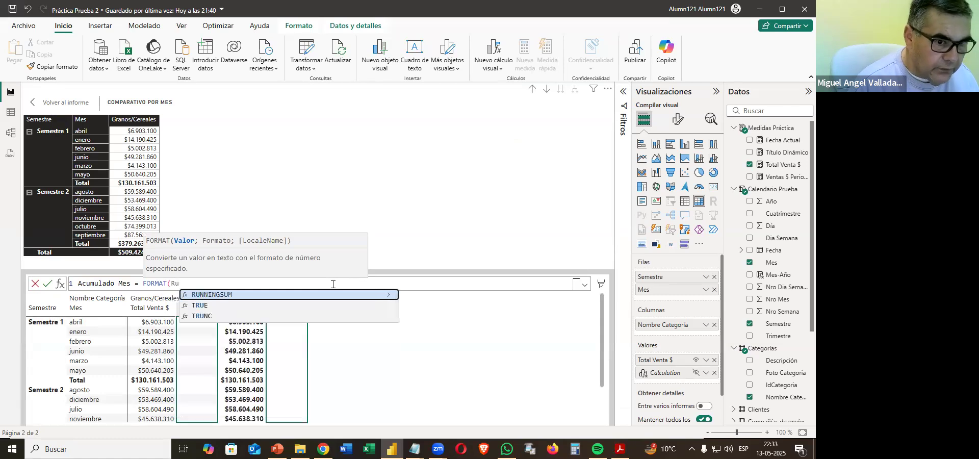
pyautogui.press('Tab')
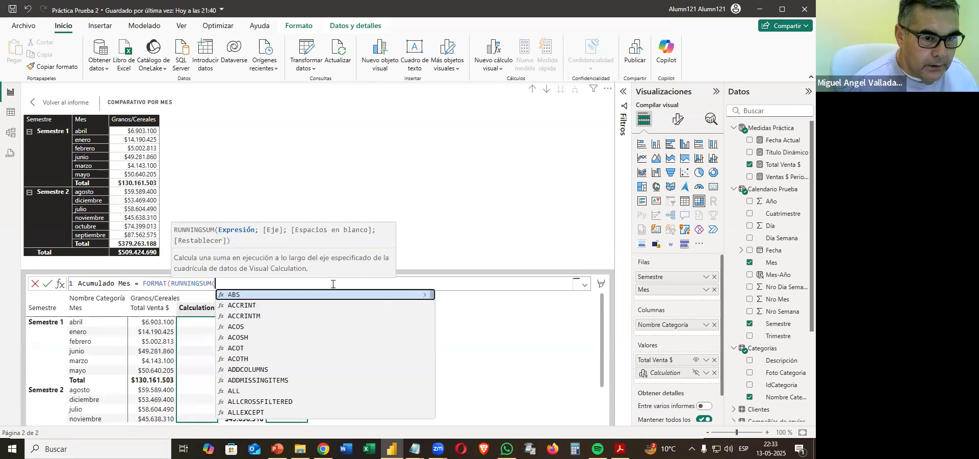
pyautogui.write('Tota')
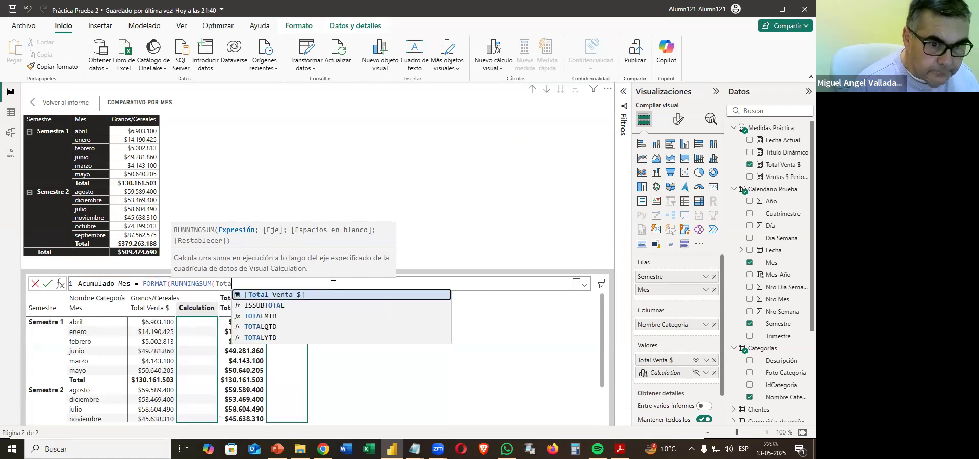
pyautogui.press('Tab')
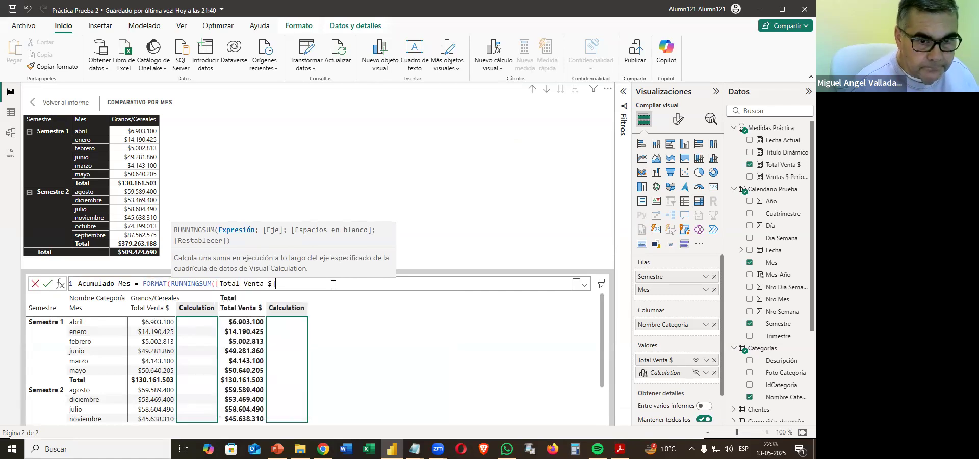
# Complete the Acumulado Mes formula with the ROWS axis and the format string "#,##0", and commit the calculation.
pyautogui.write(';')
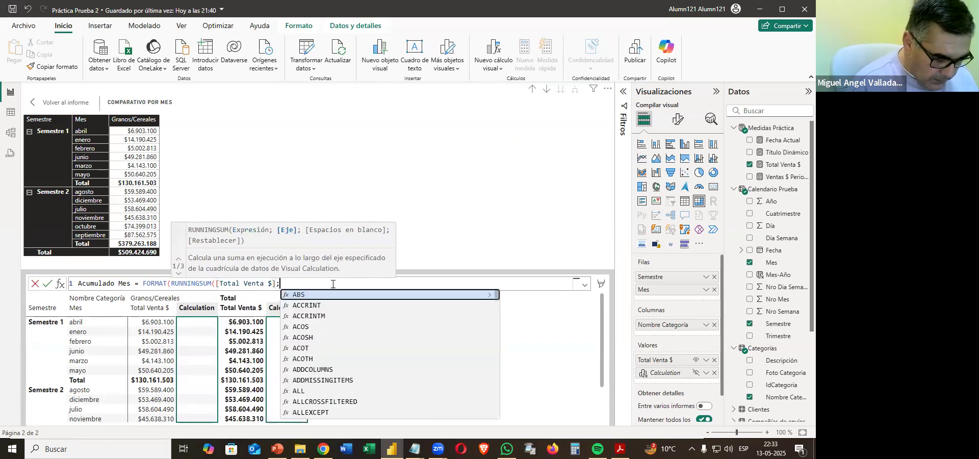
pyautogui.write('Ro')
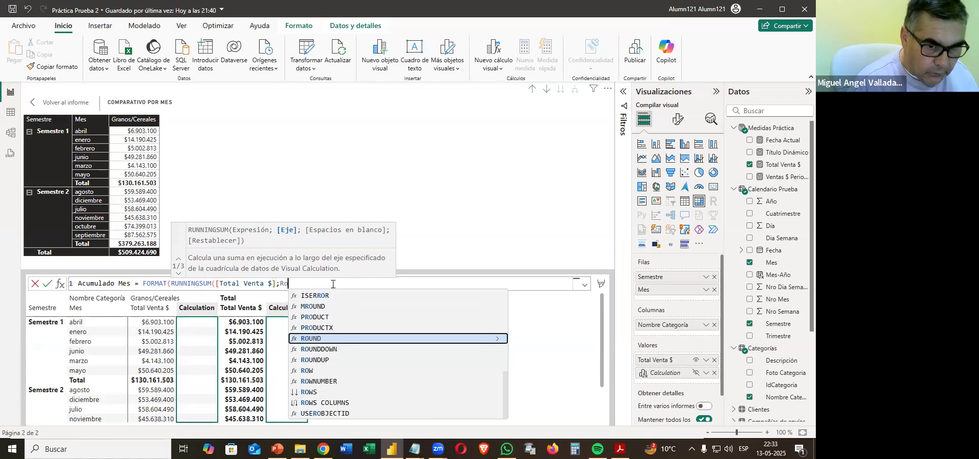
pyautogui.press('Down')
pyautogui.press('Down')
pyautogui.press('Down')
pyautogui.press('Down')
pyautogui.press('Down')
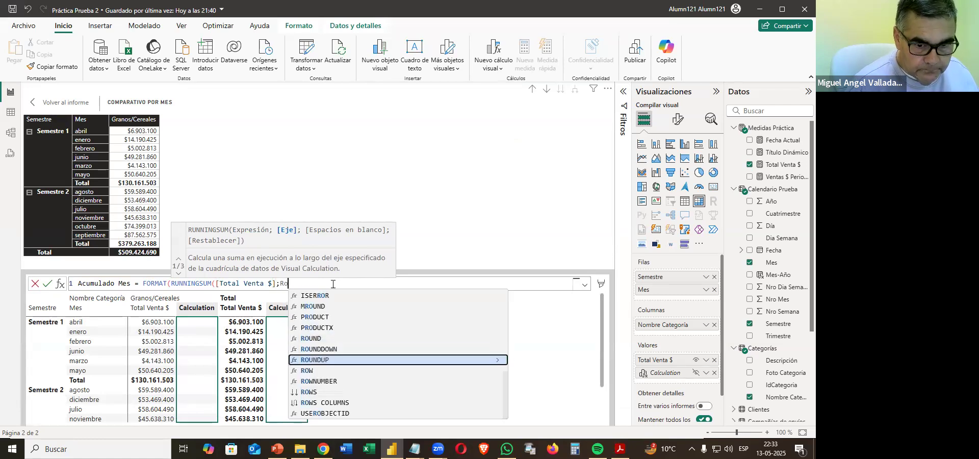
pyautogui.press('Tab')
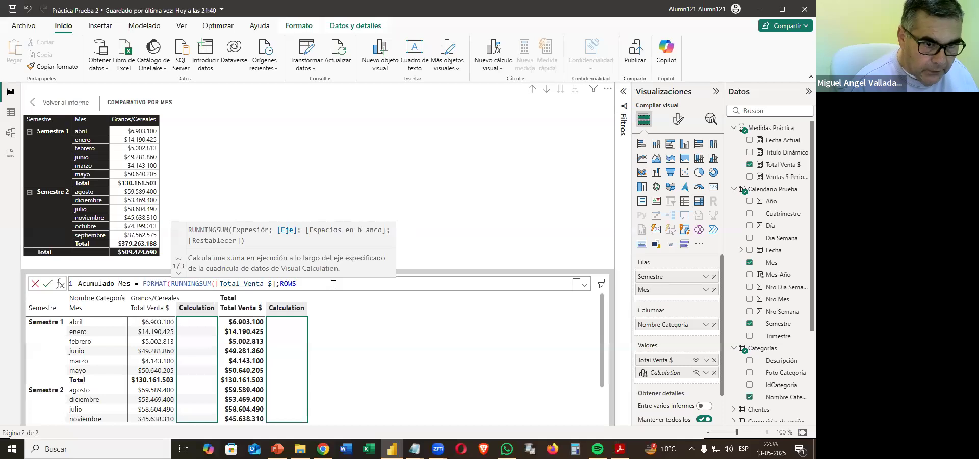
pyautogui.write(')')
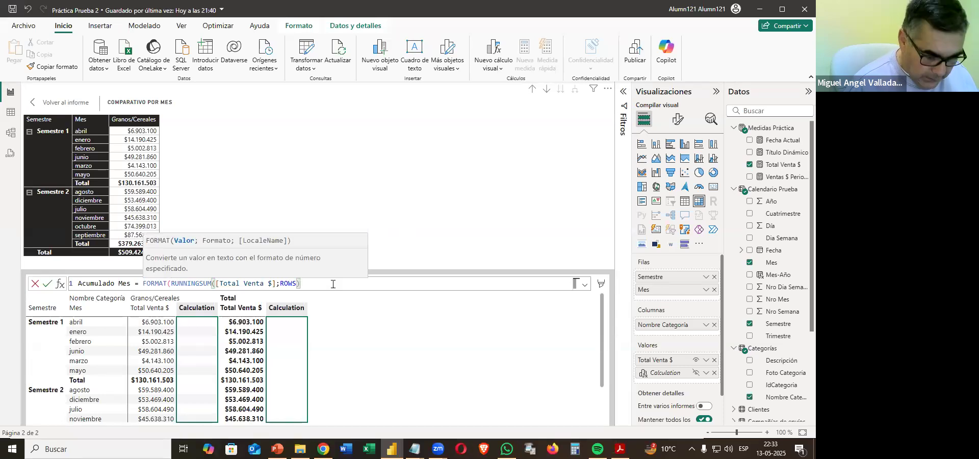
pyautogui.write(';"#')
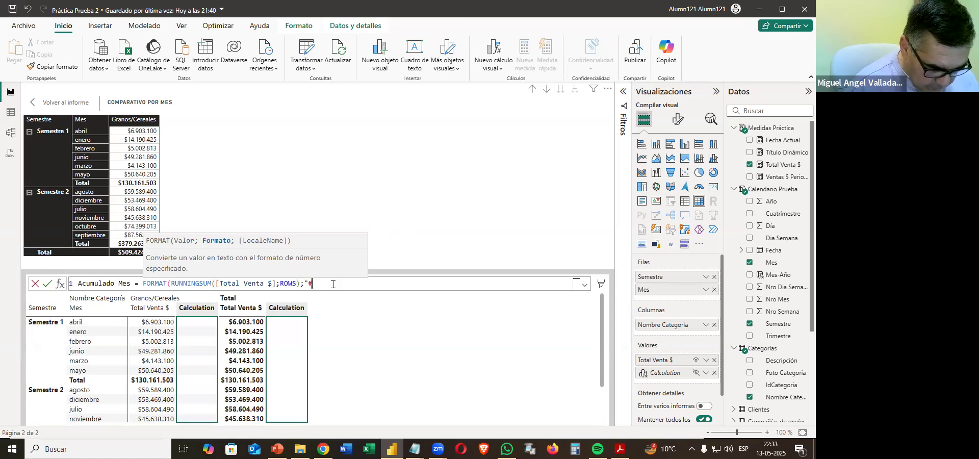
pyautogui.write(',##0")')
pyautogui.press('Return')
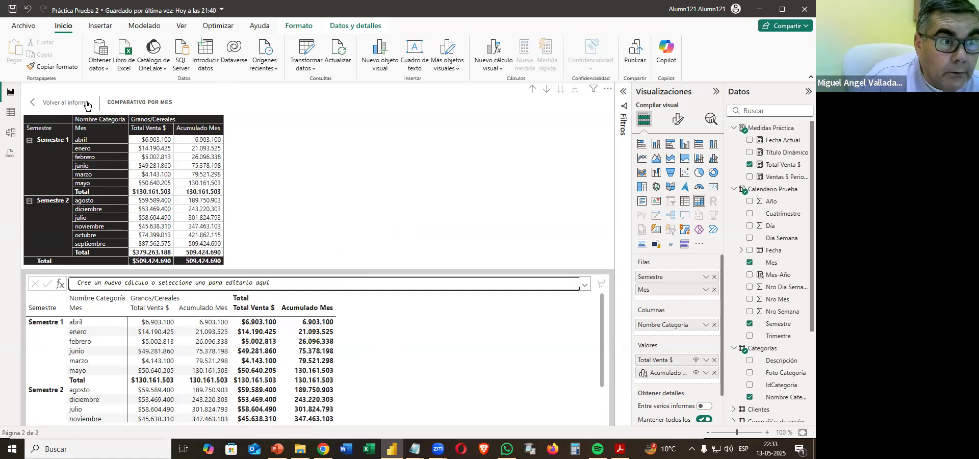
# Return to the report page and open the practice PDF in a smaller window beside it to compare the semester matrix.
pyautogui.click(57, 104)
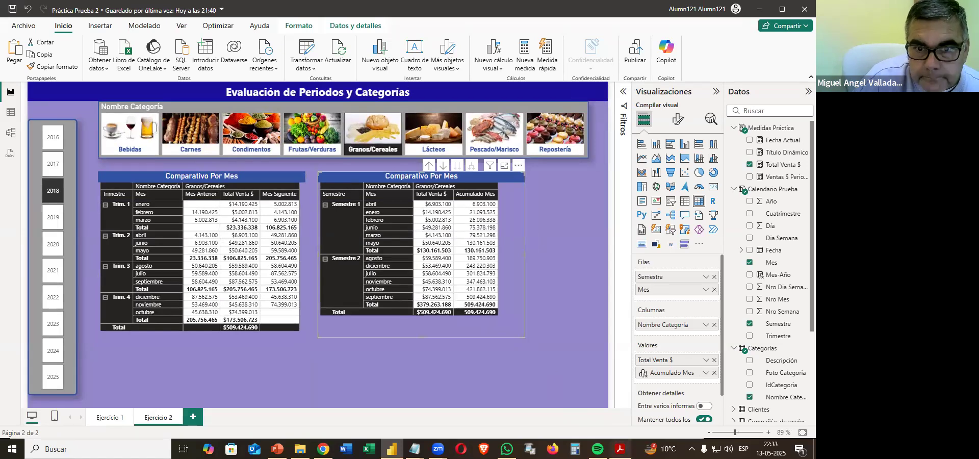
pyautogui.click(620, 449)
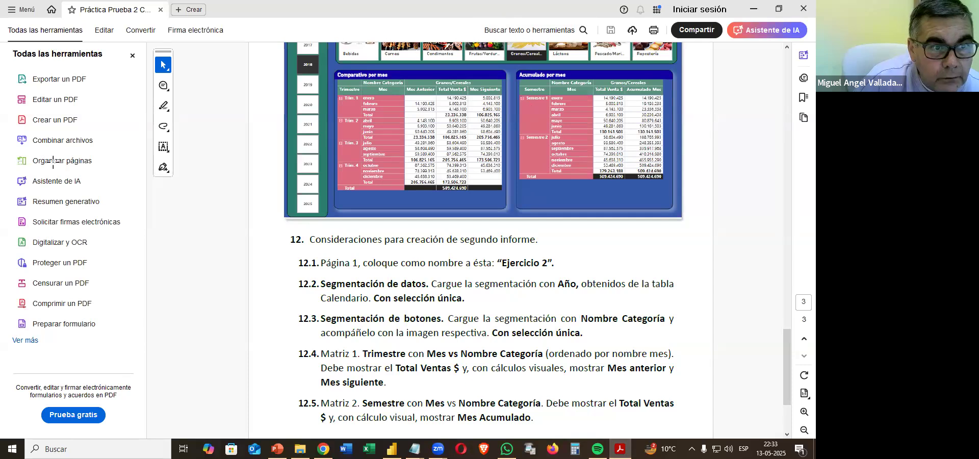
pyautogui.doubleClick(491, 15)
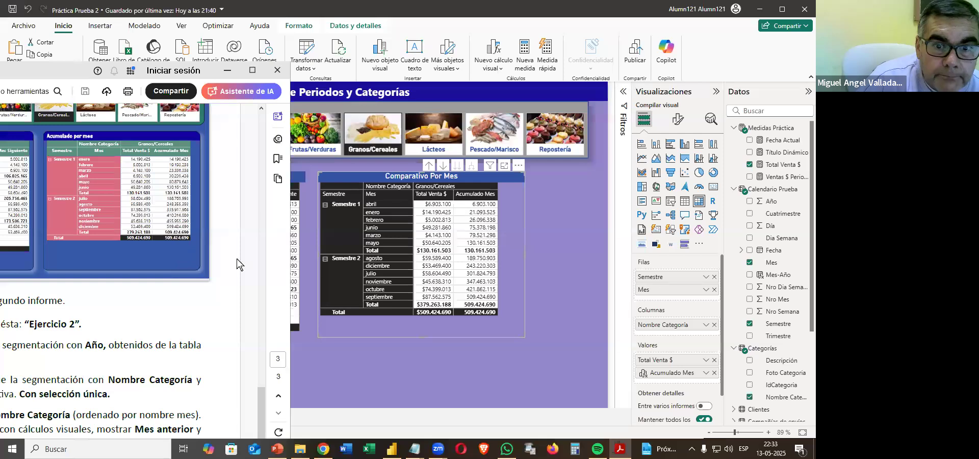
# Sort the Mes column of the Calendario Prueba table by Nro Mes.
pyautogui.click(773, 264)
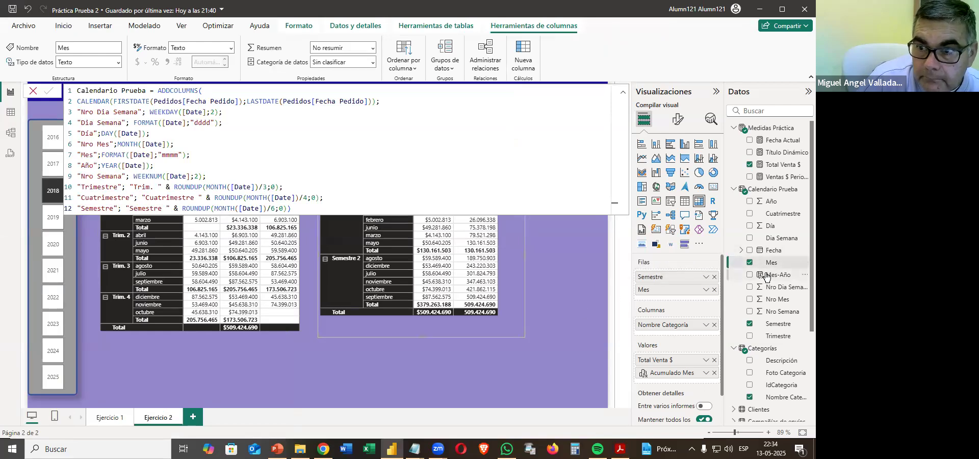
pyautogui.click(404, 64)
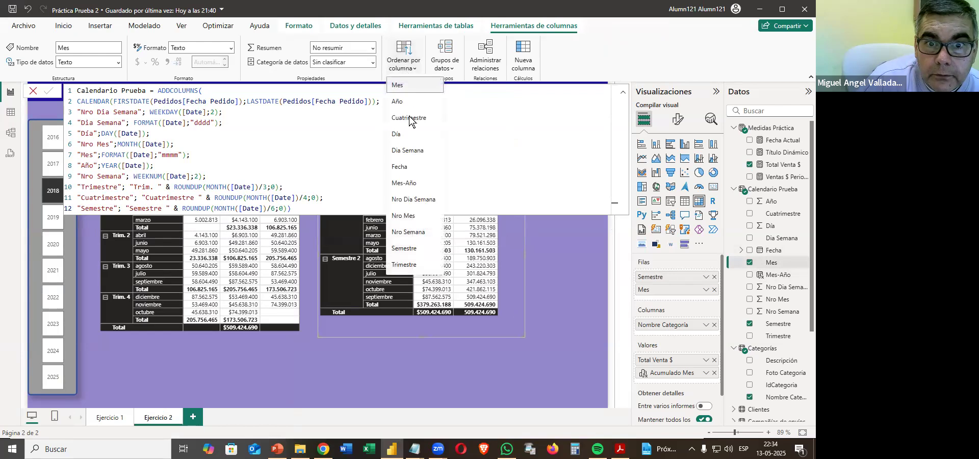
pyautogui.click(406, 216)
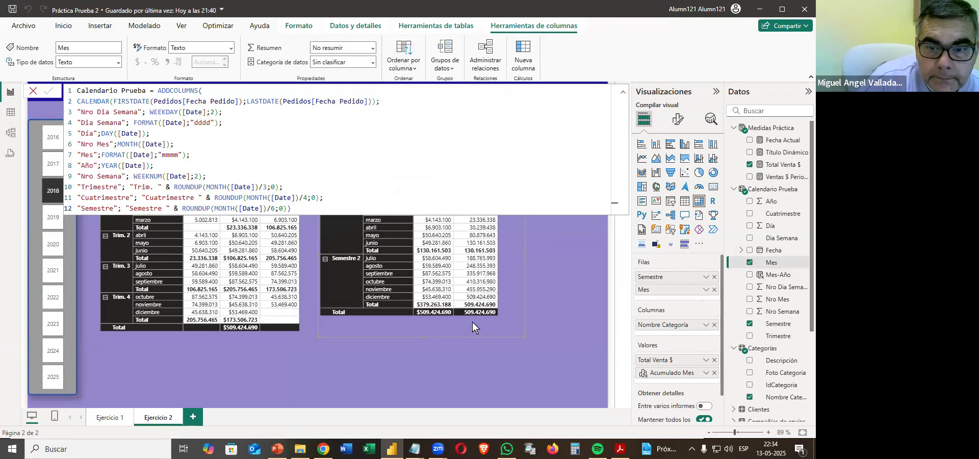
# Compare the semester matrix's month order and accumulated values with the sample in the practice PDF, then return to the report.
pyautogui.click(621, 449)
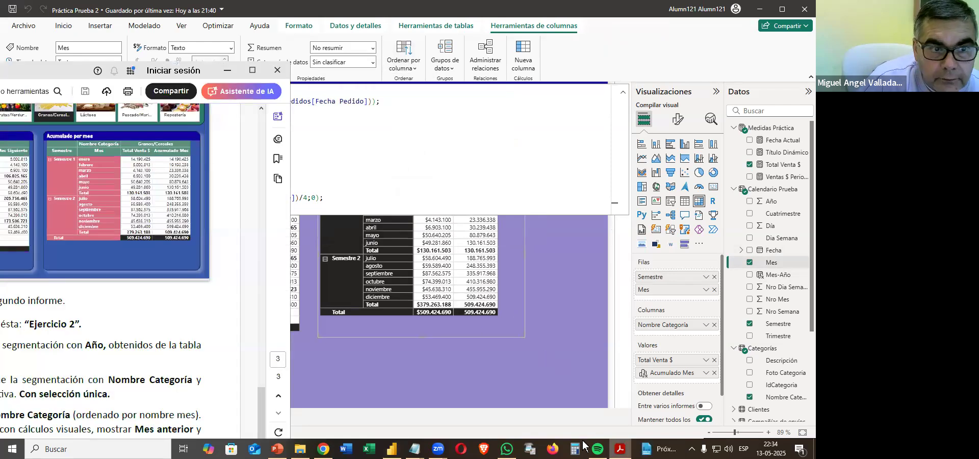
pyautogui.click(549, 295)
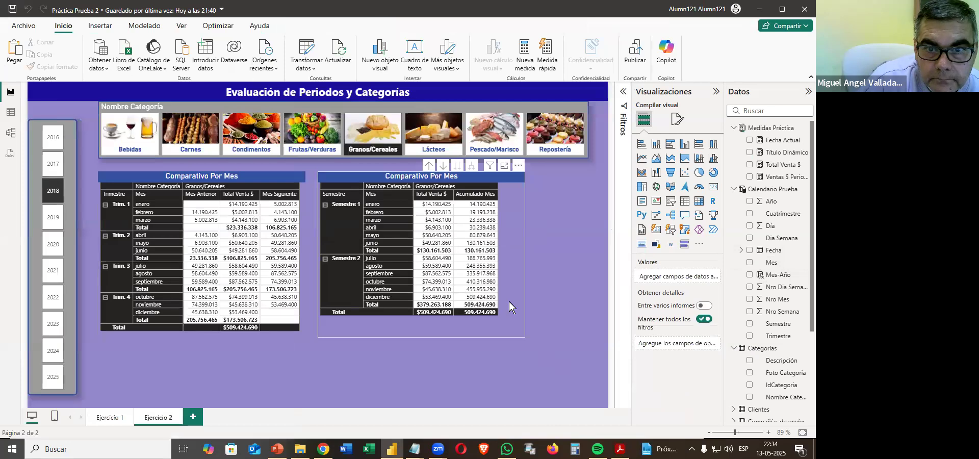
pyautogui.click(509, 305)
pyautogui.click(620, 449)
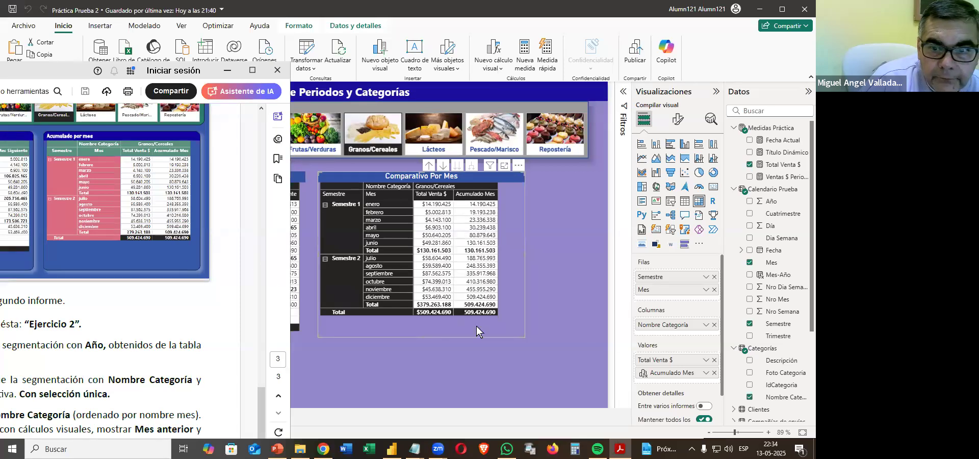
pyautogui.click(494, 331)
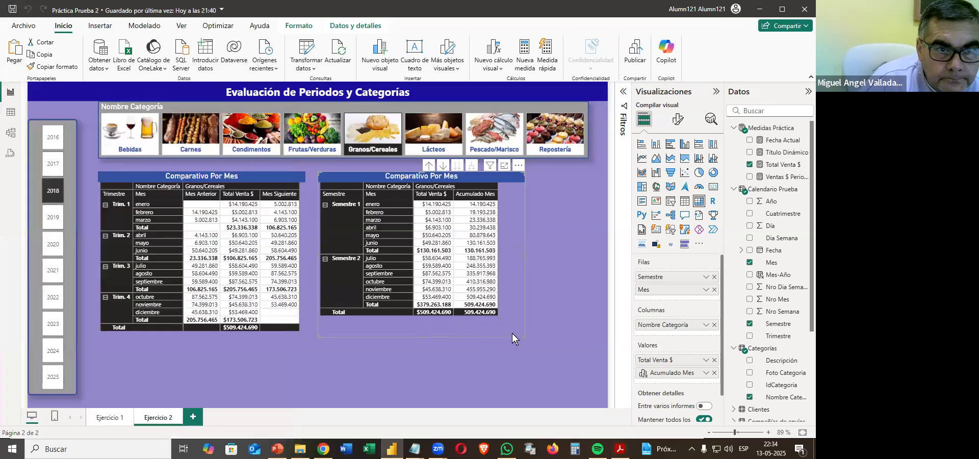
# Give the quarter matrix a light blue background from the theme colours.
pyautogui.click(292, 335)
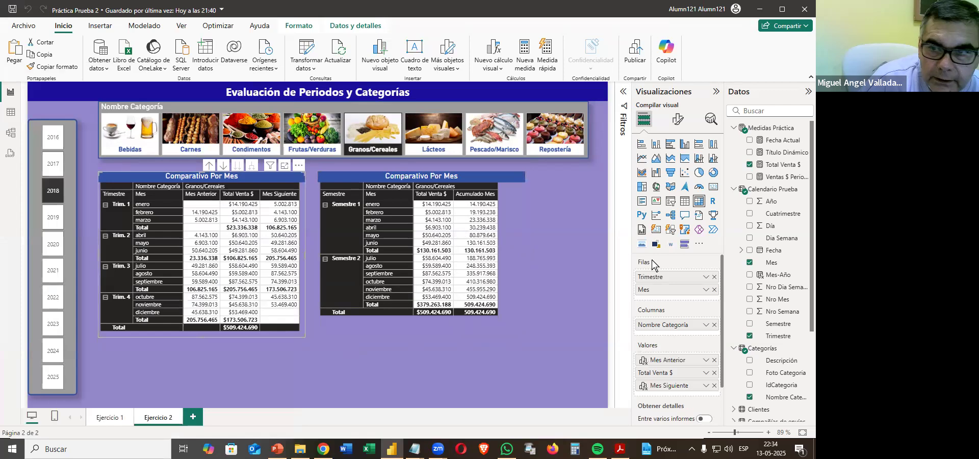
pyautogui.click(678, 119)
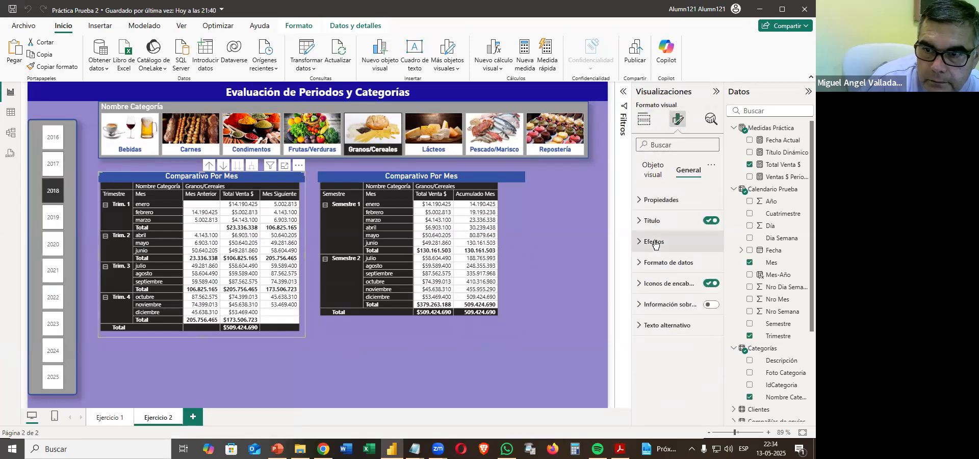
pyautogui.click(656, 244)
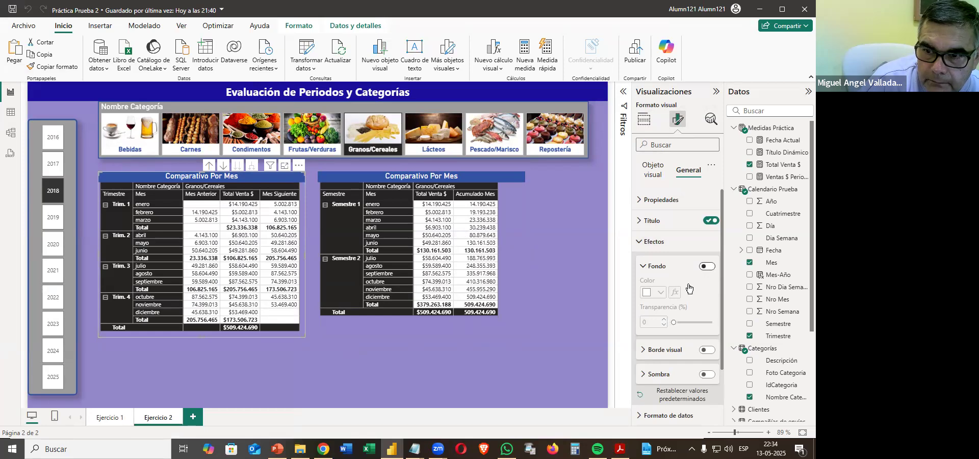
pyautogui.click(654, 293)
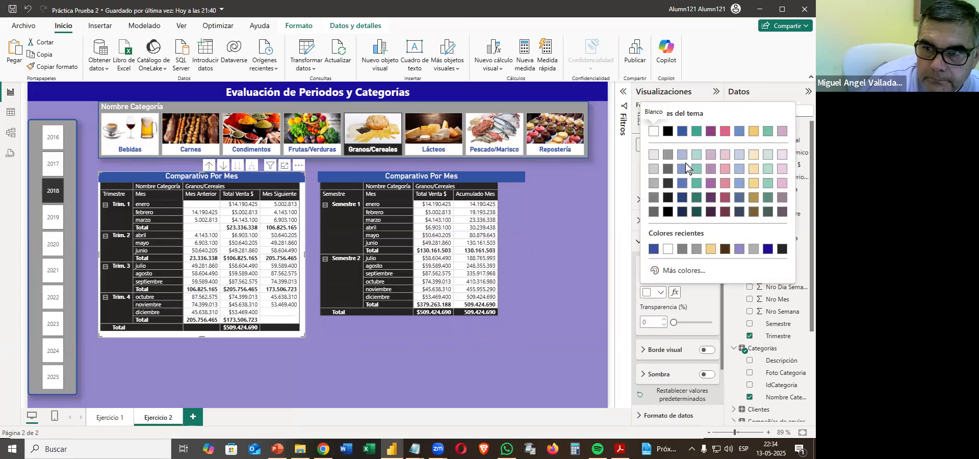
pyautogui.click(684, 158)
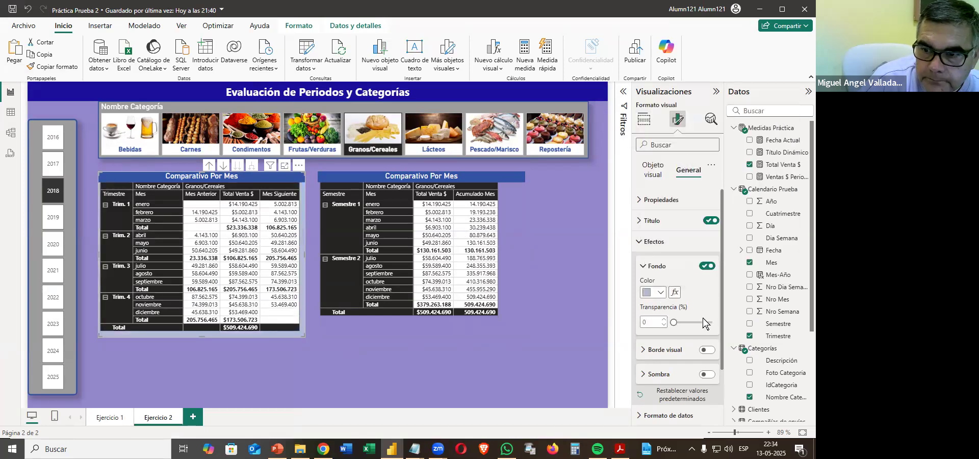
# Add a dark blue visual border to the quarter matrix with corners rounded to 17 px.
pyautogui.click(707, 350)
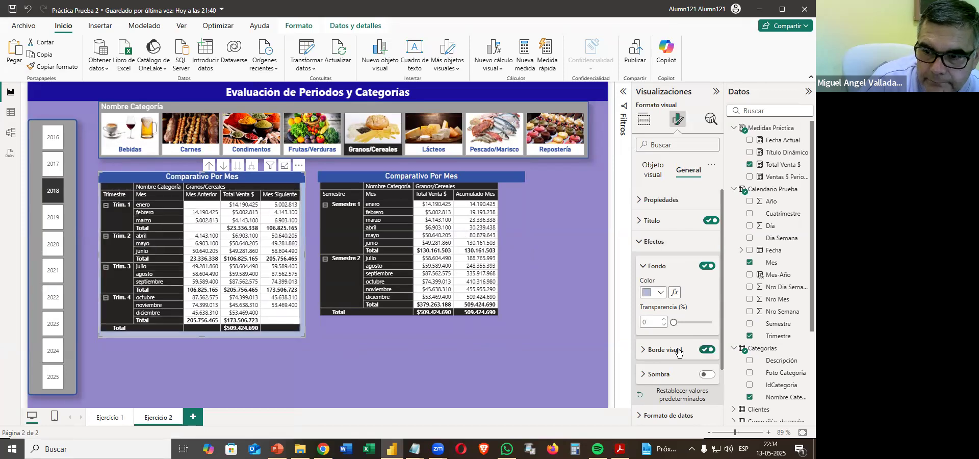
pyautogui.click(661, 378)
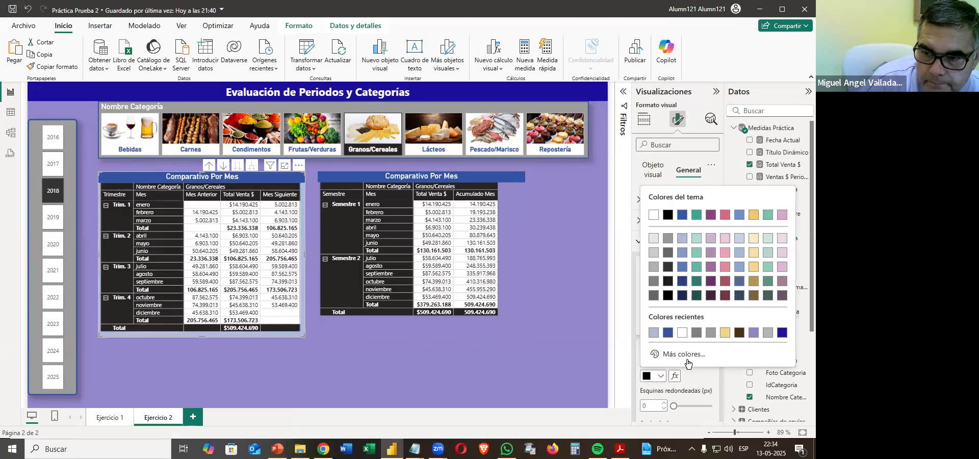
pyautogui.click(685, 285)
pyautogui.click(695, 406)
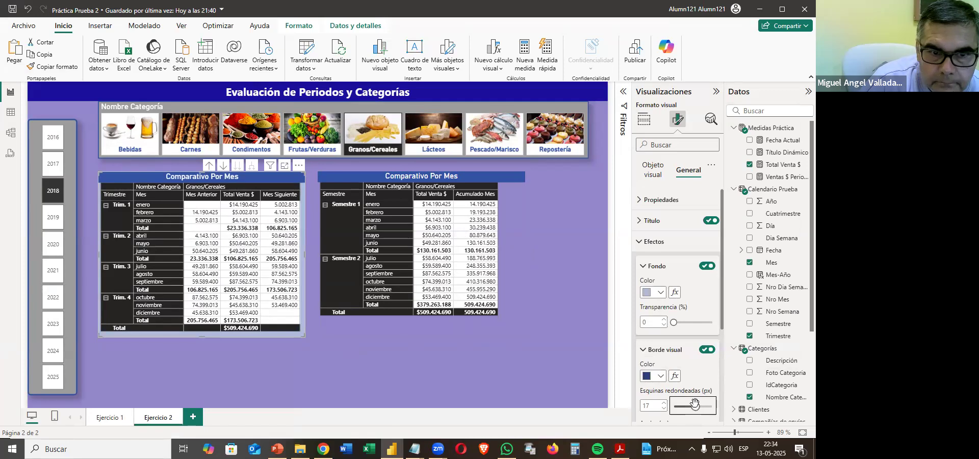
pyautogui.scroll(-3, 699, 346)
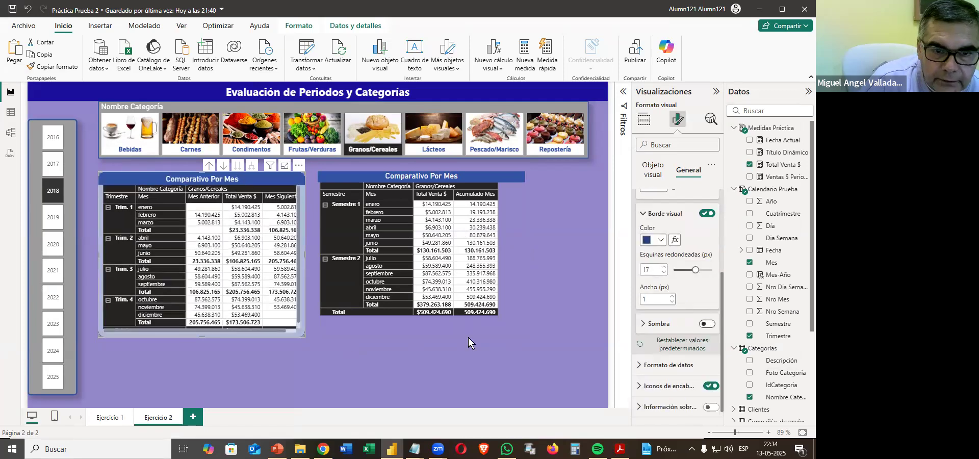
# Enlarge the quarter matrix slightly so all its columns and rows fit, and give it a shadow with Interna offset.
pyautogui.moveTo(303, 335); pyautogui.dragTo(312, 348)
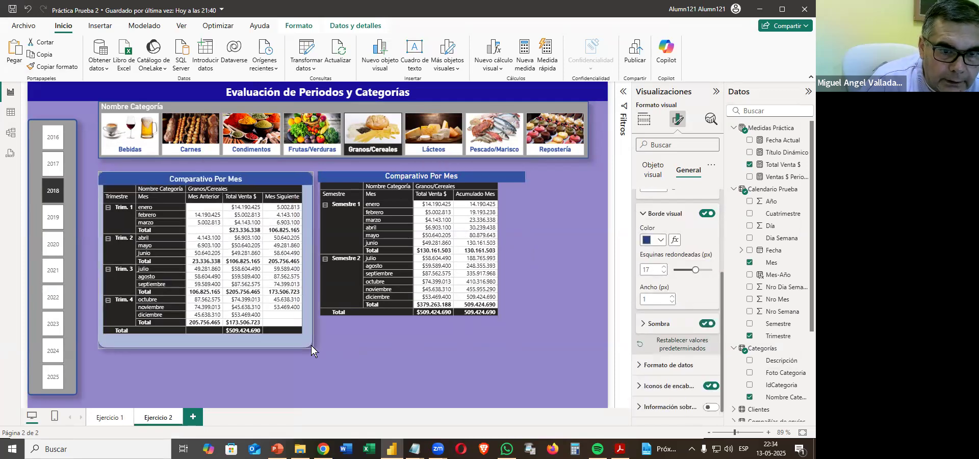
pyautogui.click(659, 330)
pyautogui.click(663, 377)
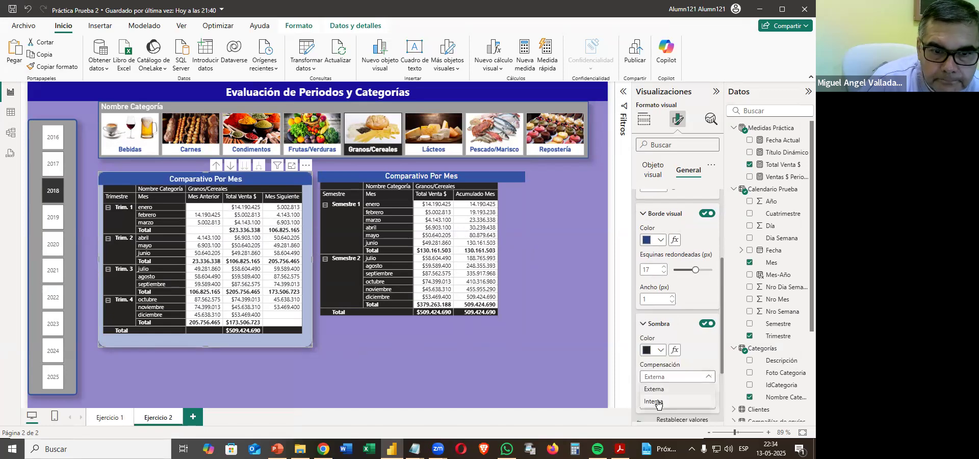
pyautogui.click(659, 401)
# Shift the semester matrix away from the quarter matrix, copy the quarter matrix's format onto it, and enlarge it slightly.
pyautogui.moveTo(506, 322); pyautogui.dragTo(518, 327)
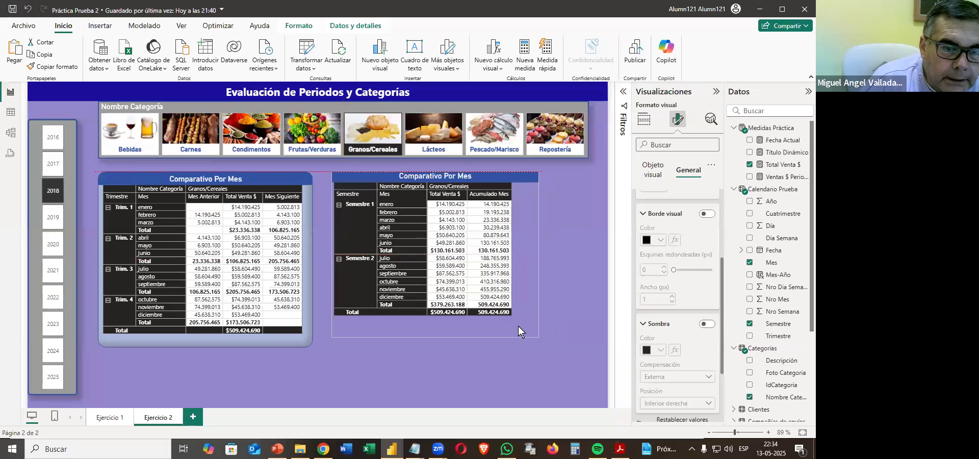
pyautogui.click(215, 313)
pyautogui.click(54, 67)
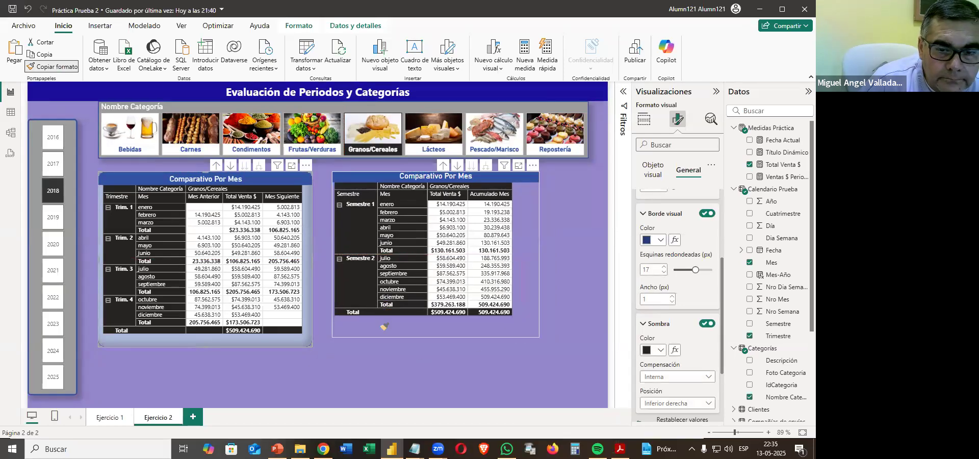
pyautogui.click(384, 327)
pyautogui.moveTo(542, 337); pyautogui.dragTo(552, 345)
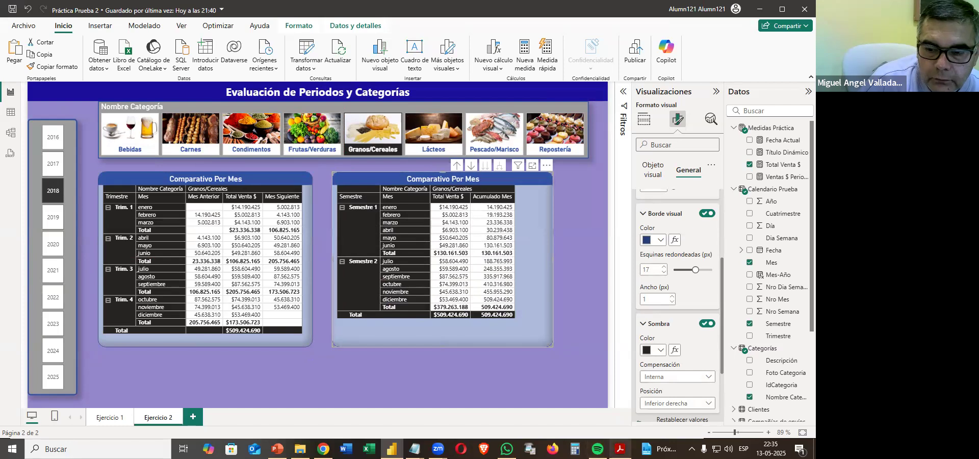
# Review the sample report and the remaining requirements of section 12 in the practice PDF, then minimise it.
pyautogui.click(621, 449)
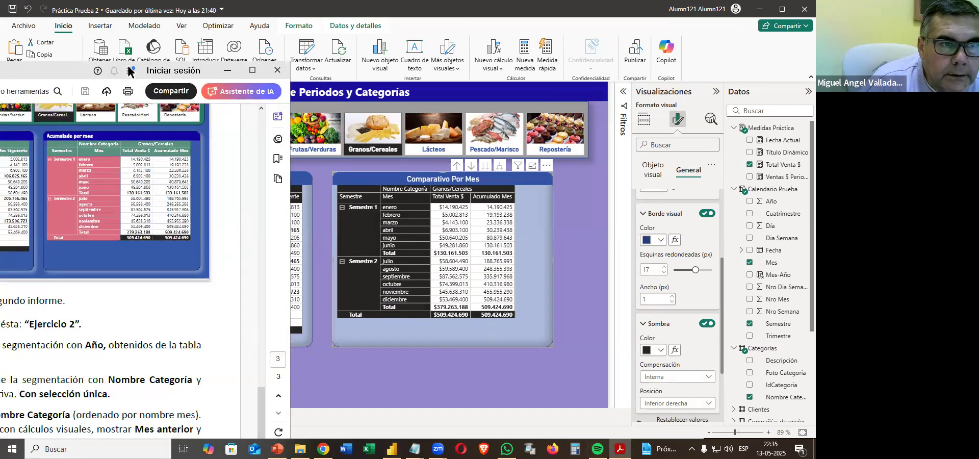
pyautogui.moveTo(94, 69); pyautogui.dragTo(423, 90)
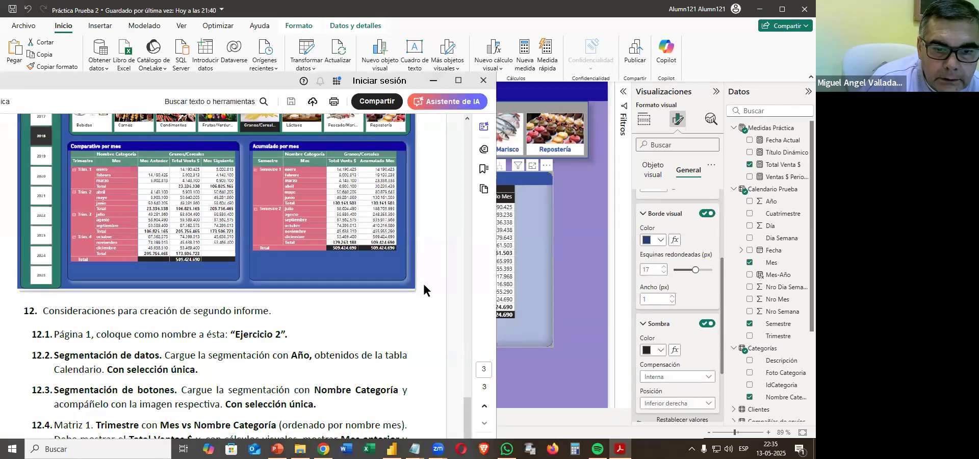
pyautogui.scroll(-3, 420, 295)
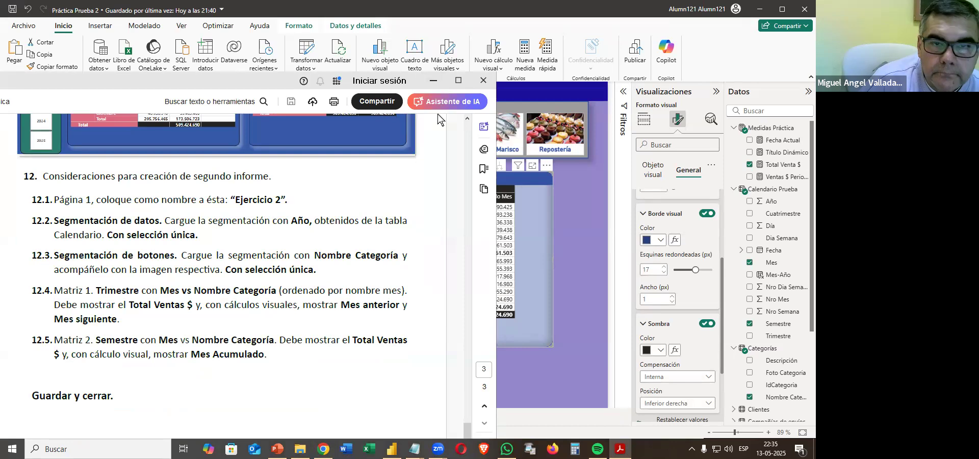
pyautogui.click(433, 82)
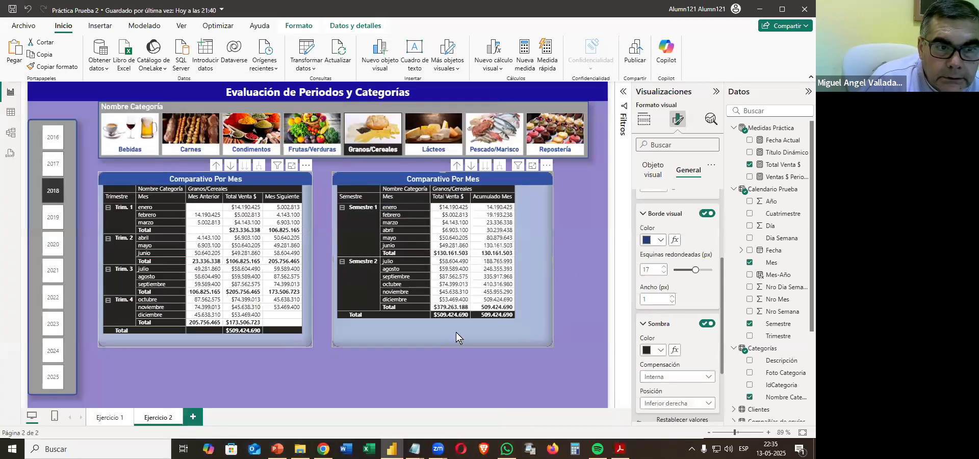
# Set the background colour of the quarter matrix's row headers to grey.
pyautogui.scroll(3, 675, 240)
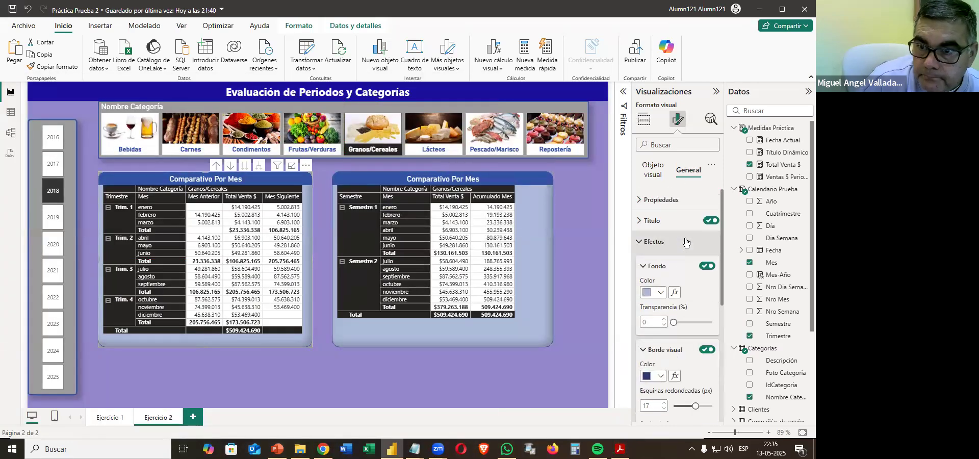
pyautogui.click(642, 243)
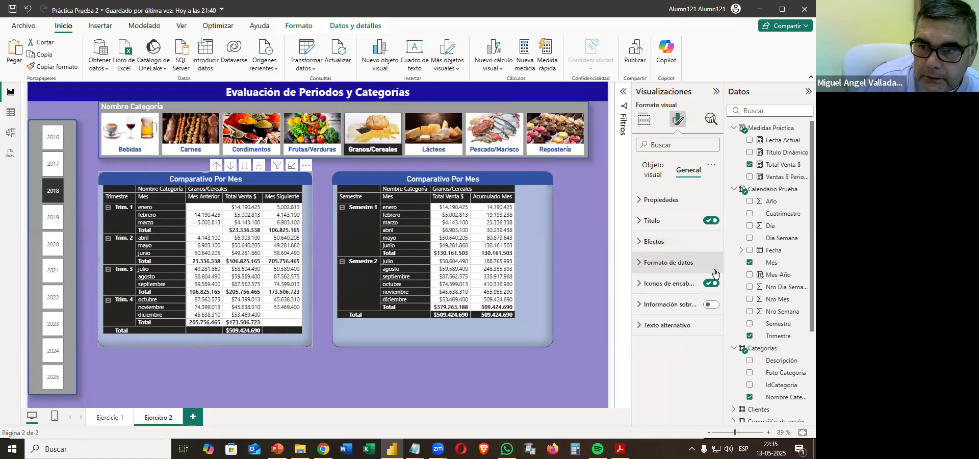
pyautogui.click(651, 174)
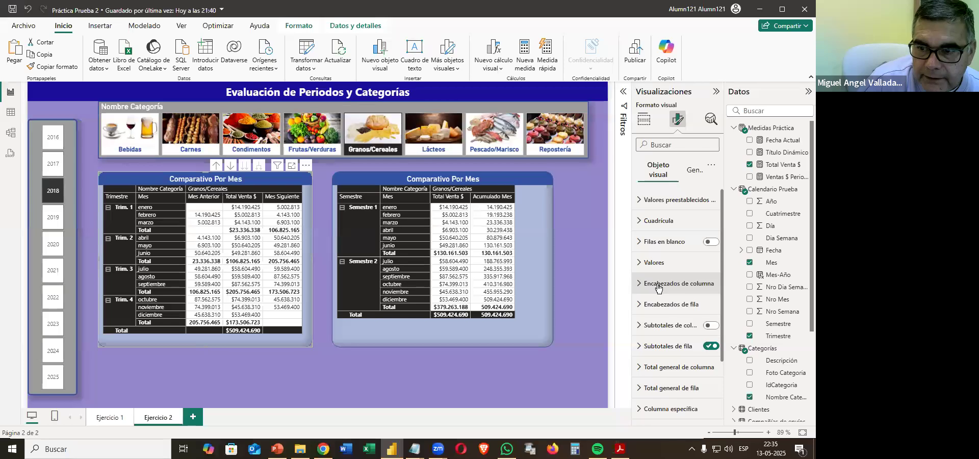
pyautogui.click(655, 305)
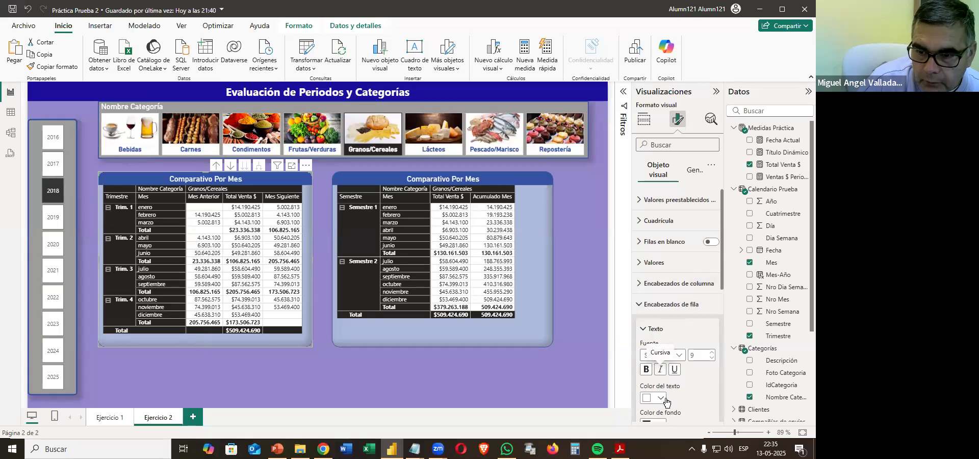
pyautogui.scroll(-3, 653, 301)
pyautogui.click(652, 292)
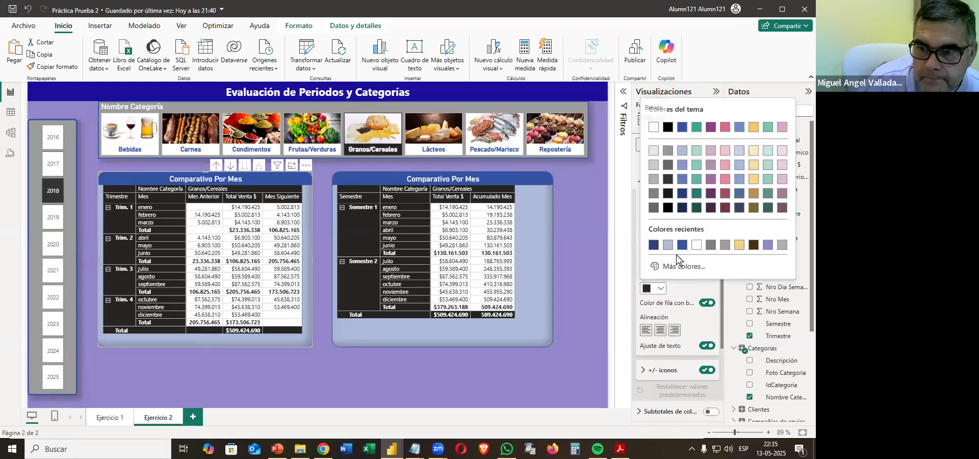
pyautogui.click(653, 182)
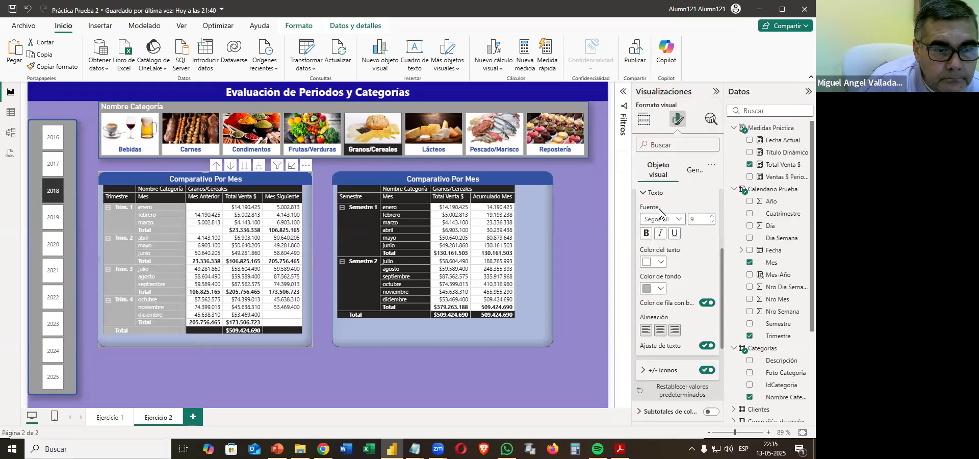
# Check the sample report in the practice PDF, then set the background of the quarter matrix's row headers to a darker grey.
pyautogui.click(621, 449)
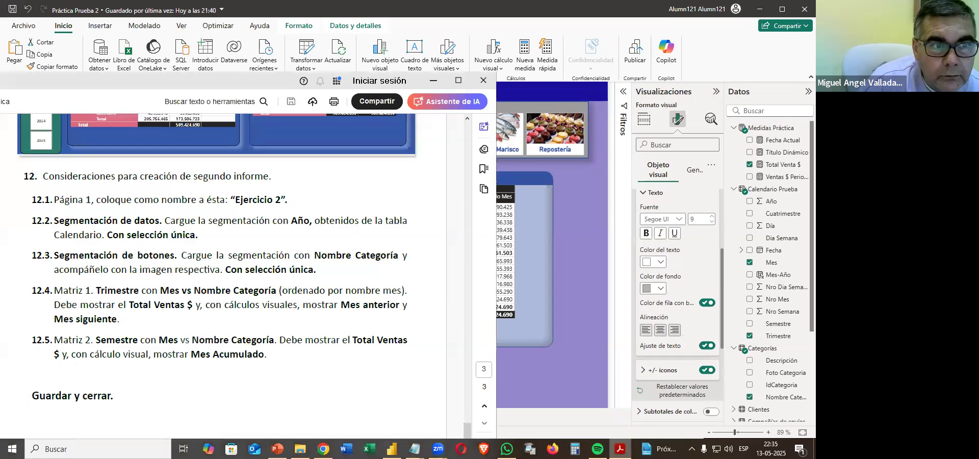
pyautogui.scroll(3, 304, 339)
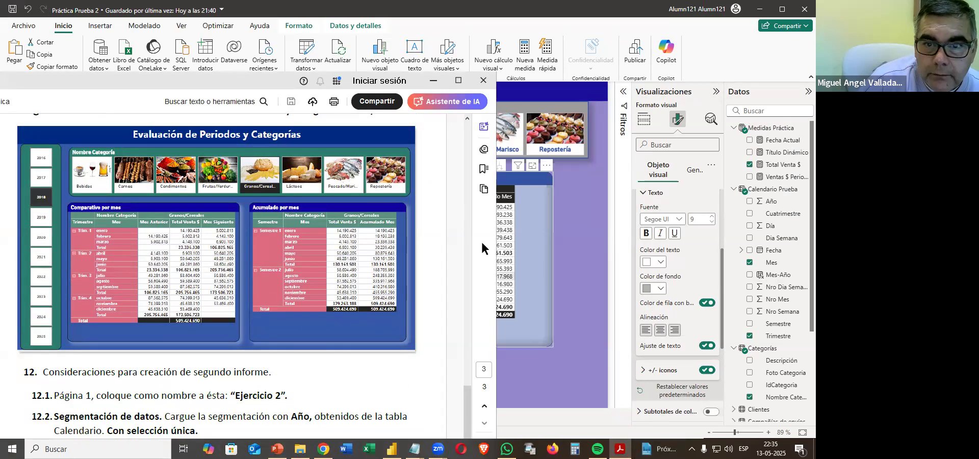
pyautogui.click(541, 296)
pyautogui.click(301, 338)
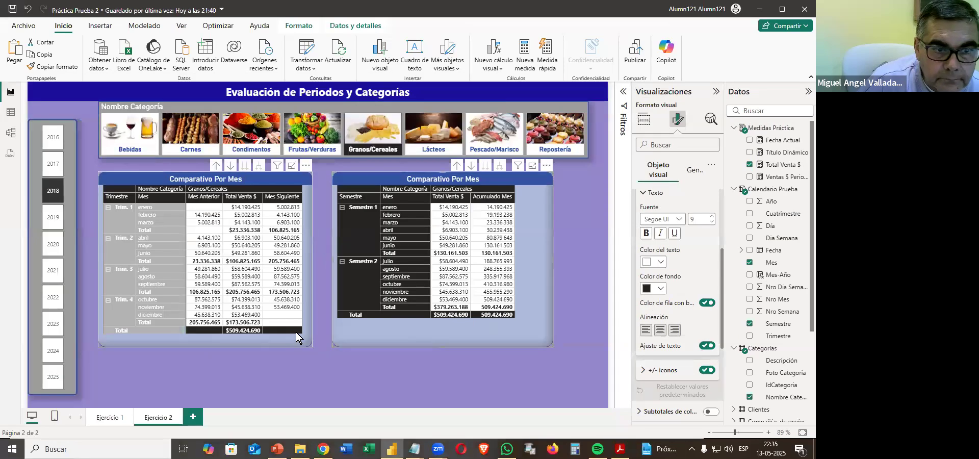
pyautogui.click(653, 290)
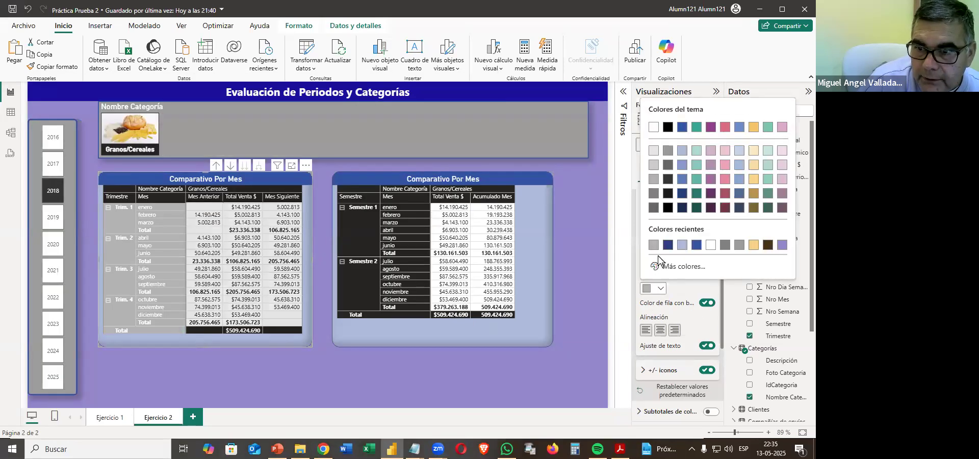
pyautogui.click(653, 180)
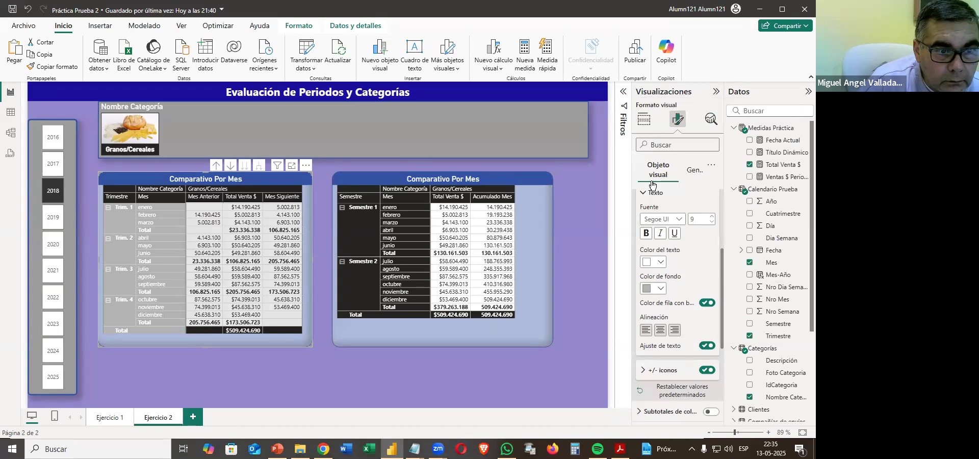
pyautogui.click(648, 295)
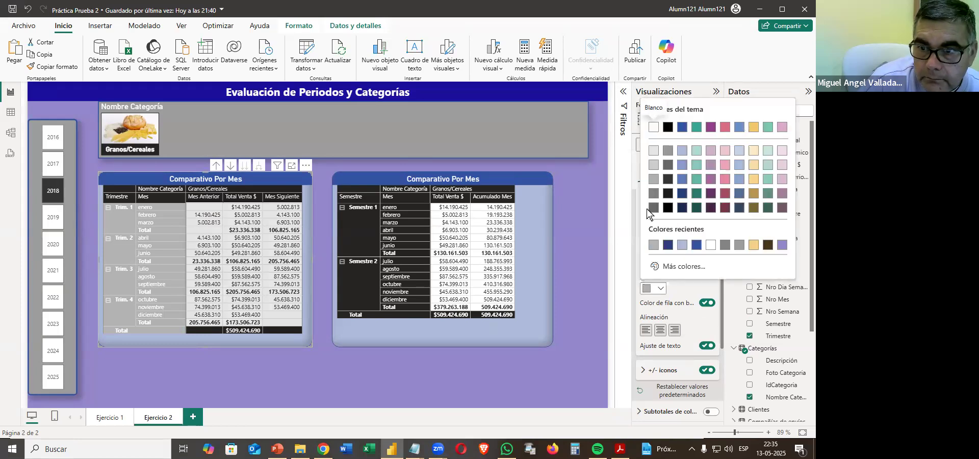
pyautogui.click(653, 198)
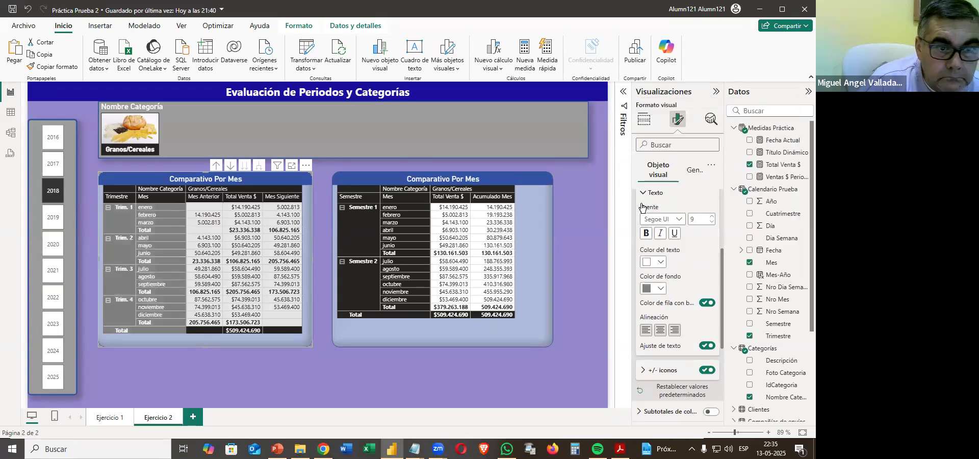
# Set the background of the quarter matrix's column headers to the same dark grey and copy its format onto the semester matrix.
pyautogui.scroll(-5, 679, 296)
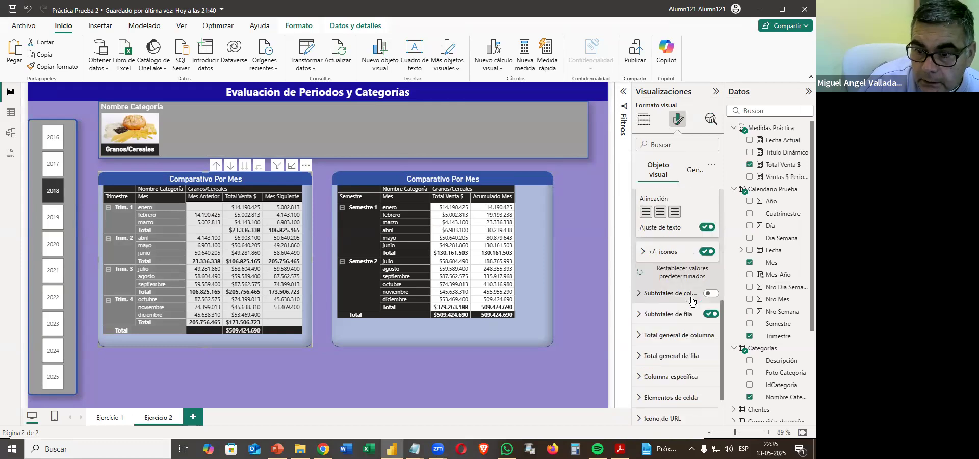
pyautogui.scroll(10, 669, 308)
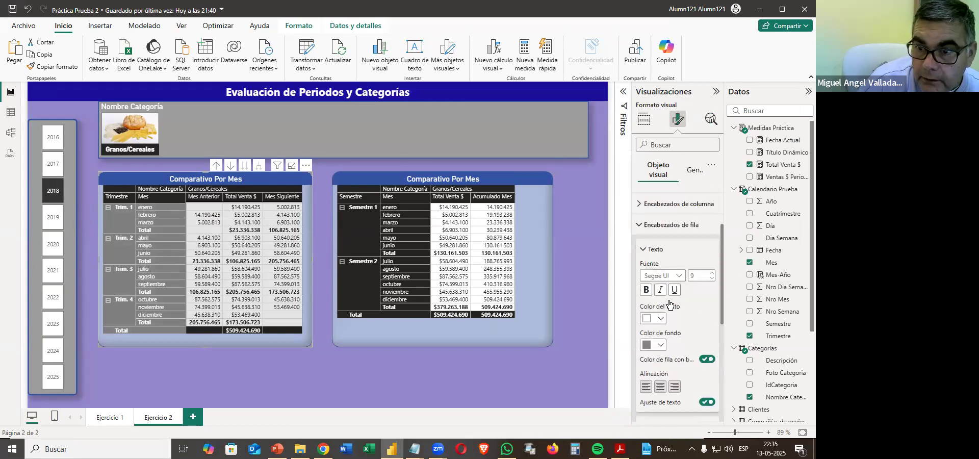
pyautogui.click(644, 287)
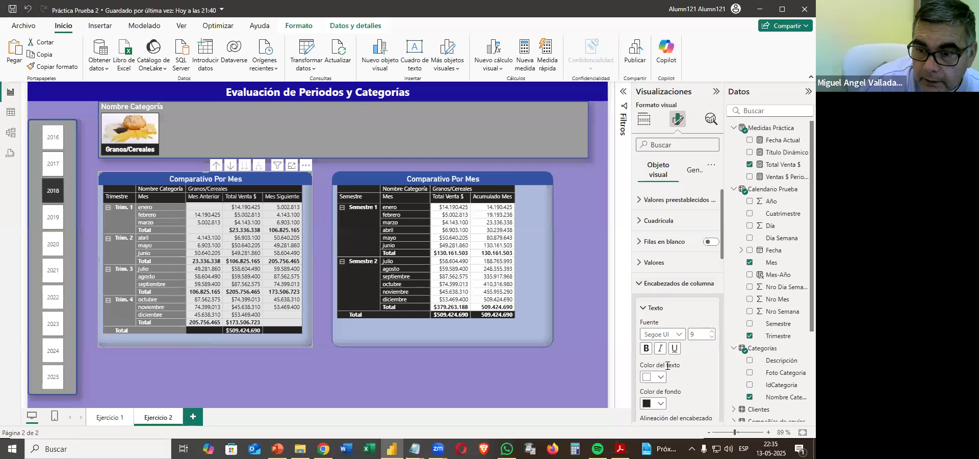
pyautogui.click(658, 406)
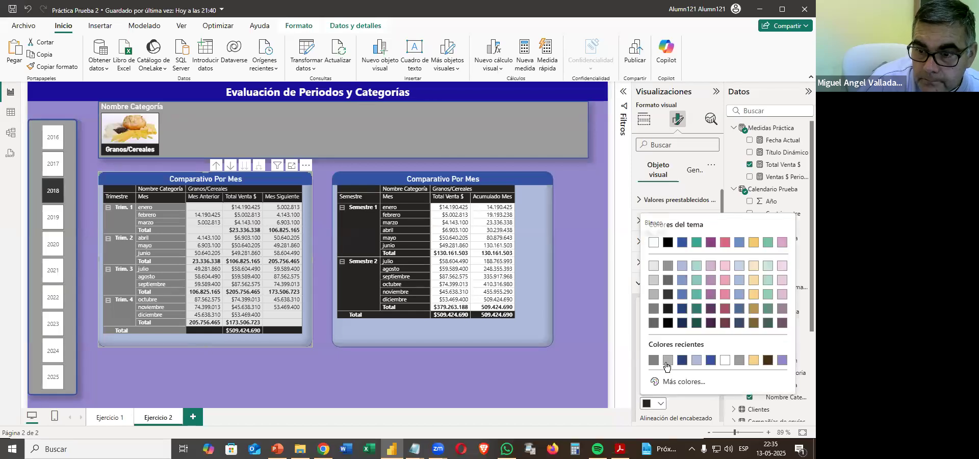
pyautogui.click(655, 354)
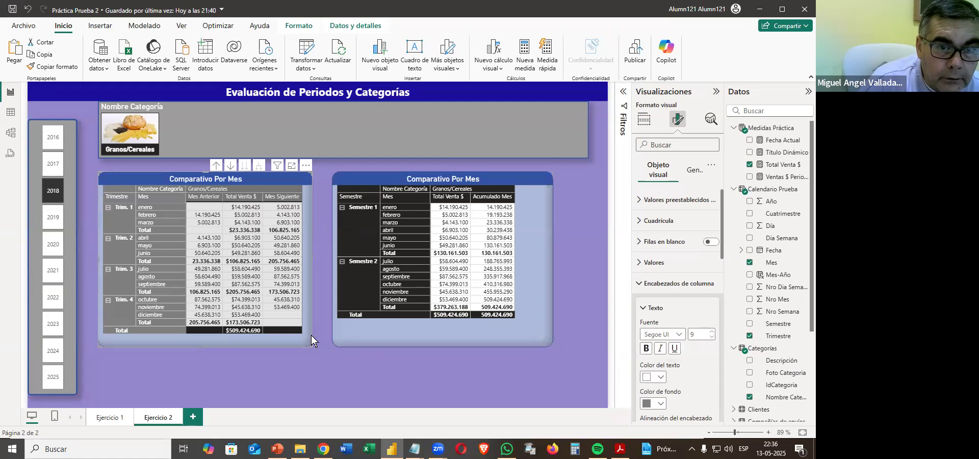
pyautogui.click(52, 66)
pyautogui.click(376, 335)
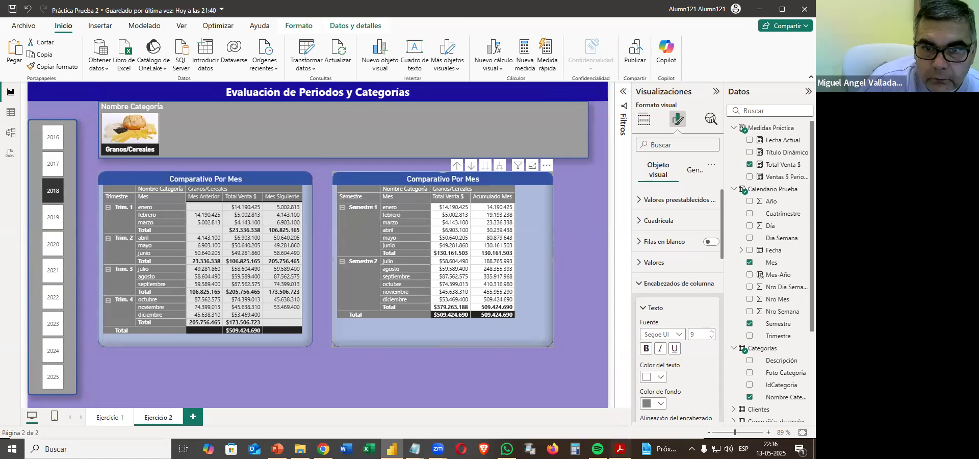
# Check the sample in the practice PDF and set the semester matrix's title to "Acumulado por Mes".
pyautogui.hotkey('alt', 'Tab')
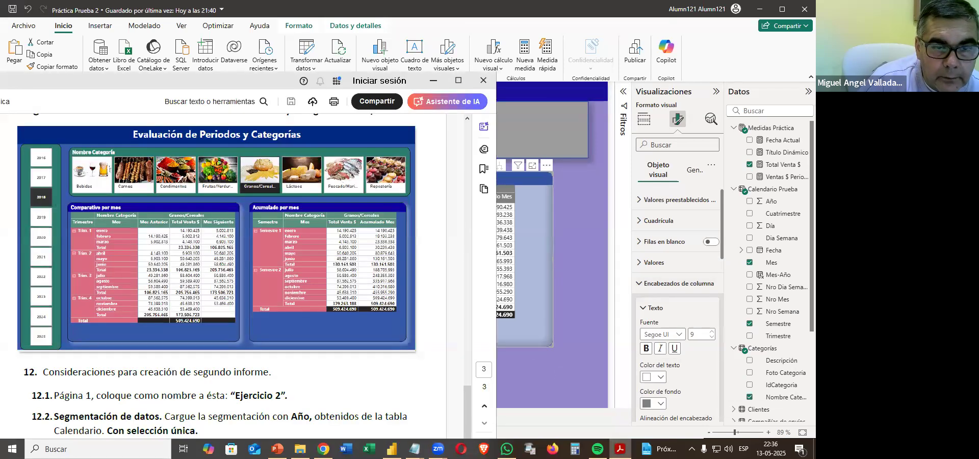
pyautogui.hotkey('alt', 'Tab')
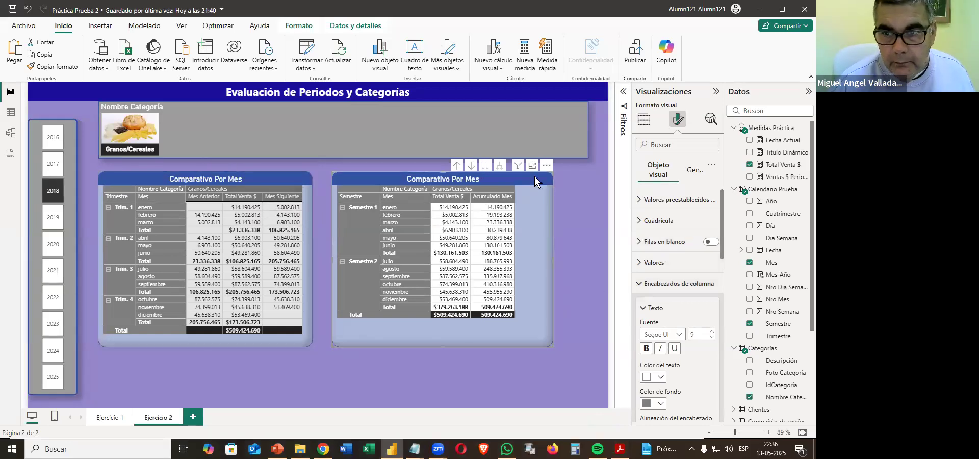
pyautogui.click(696, 171)
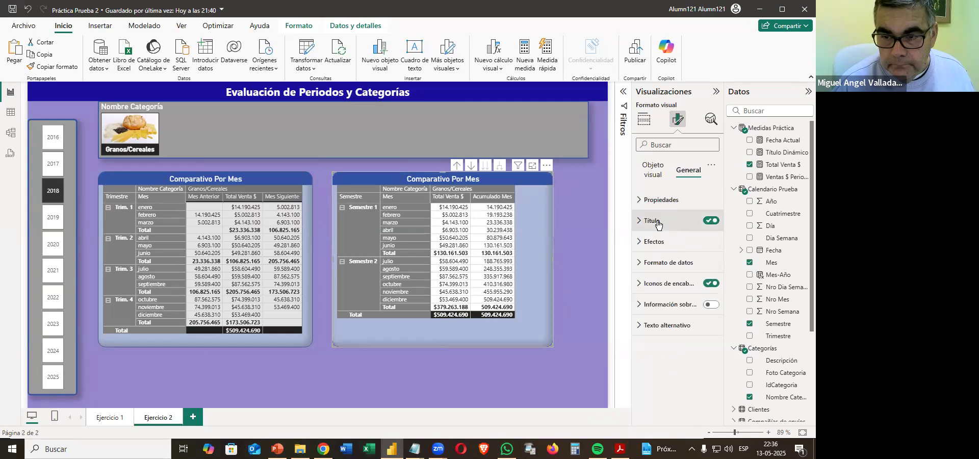
pyautogui.click(678, 220)
pyautogui.click(658, 274)
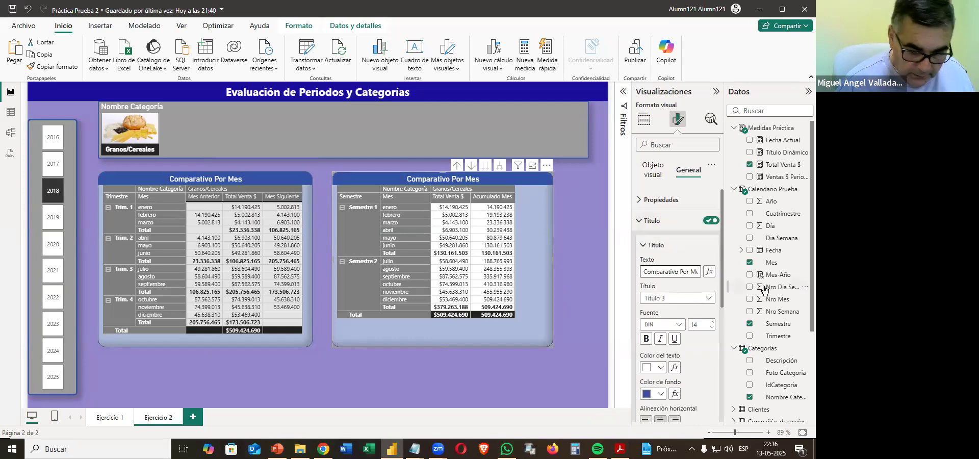
pyautogui.hotkey('ctrl', 'a')
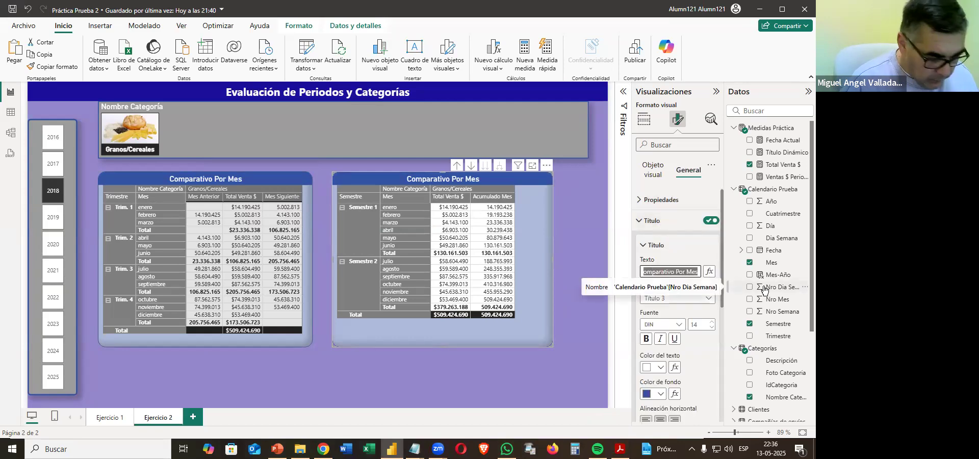
pyautogui.write('Acumu')
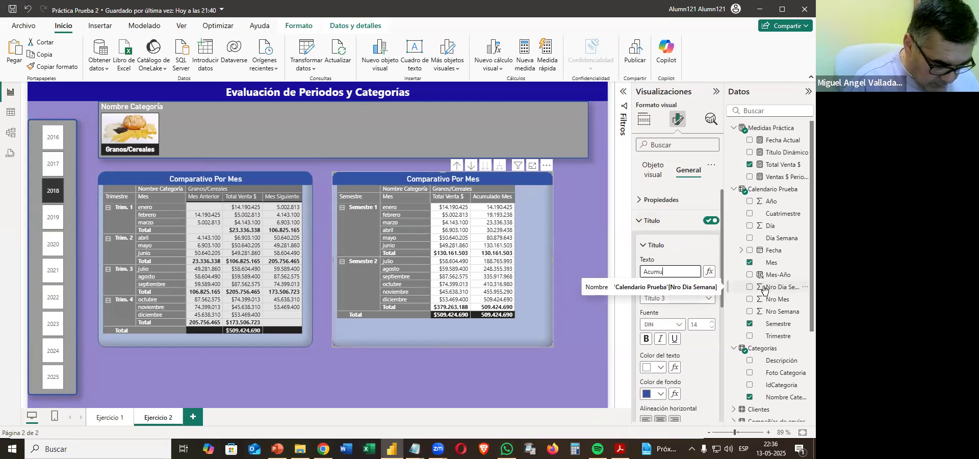
pyautogui.write('lado por Mes')
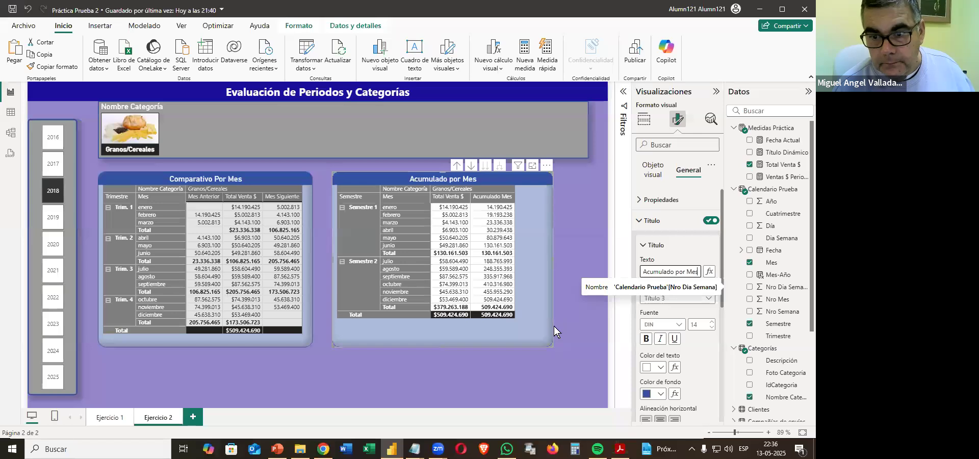
# Left-align the titles of the semester matrix and the quarter matrix, then deselect the visuals.
pyautogui.click(646, 419)
pyautogui.click(280, 338)
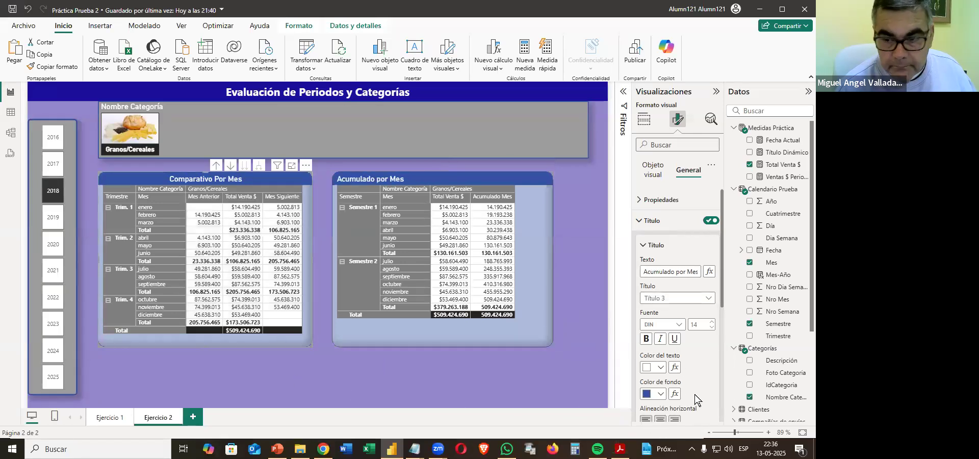
pyautogui.click(647, 419)
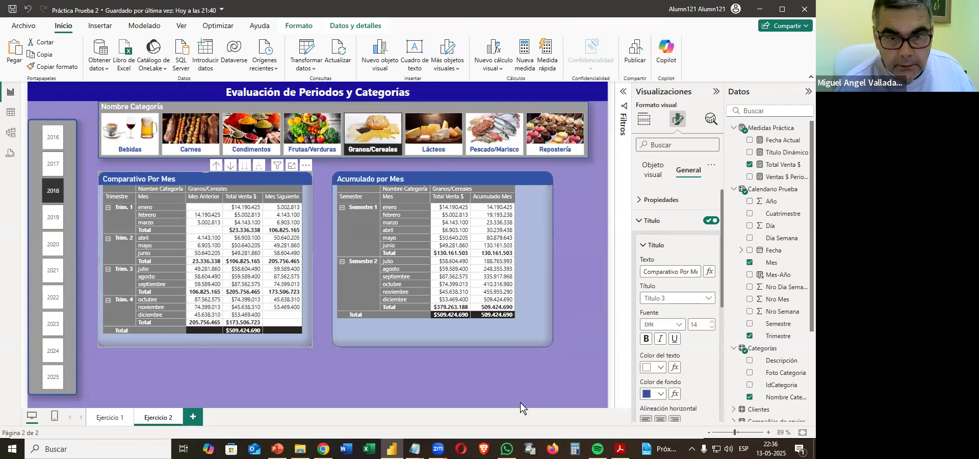
pyautogui.click(443, 389)
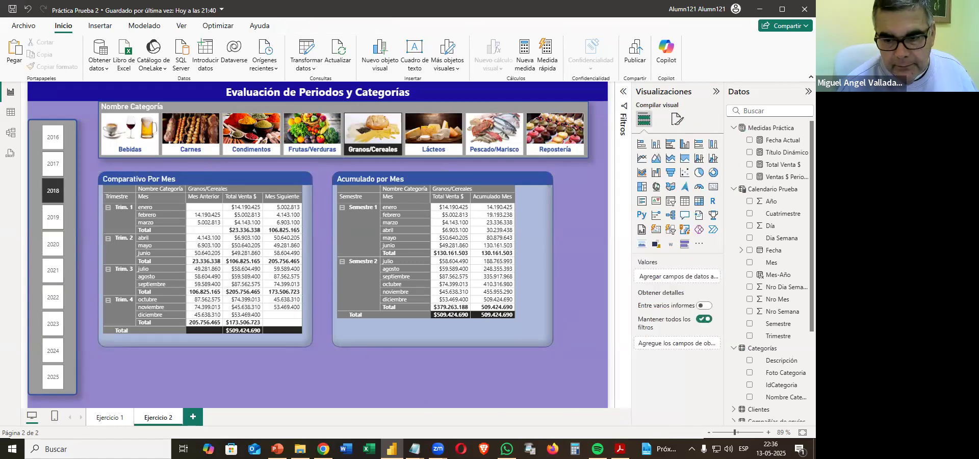
# Check the remaining requirements of section 12 in the practice PDF, then save the report and close Power BI.
pyautogui.click(620, 449)
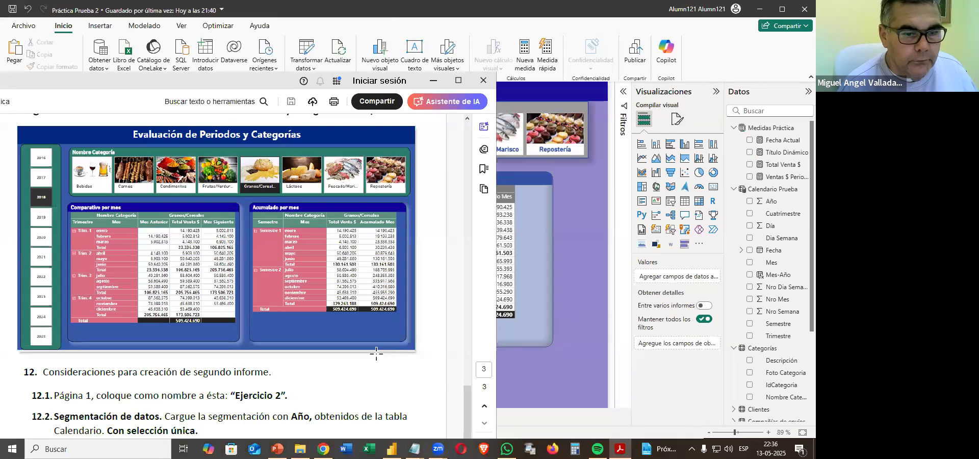
pyautogui.scroll(-5, 377, 354)
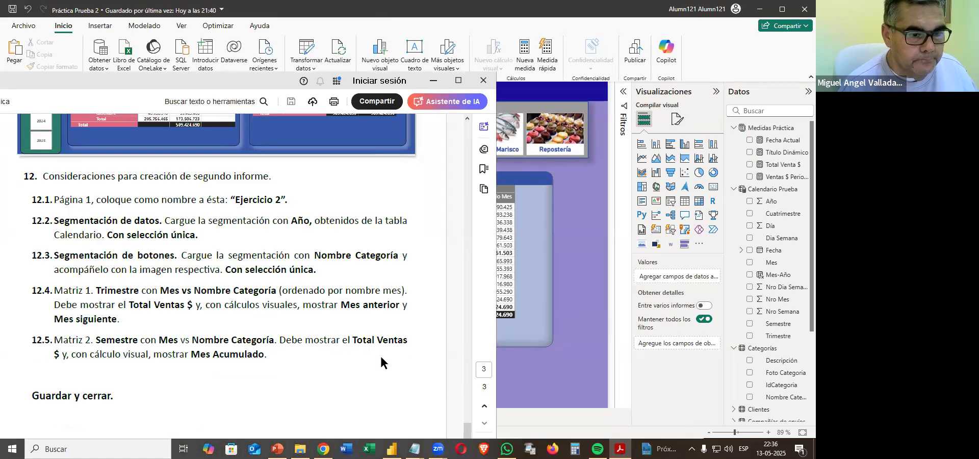
pyautogui.click(541, 316)
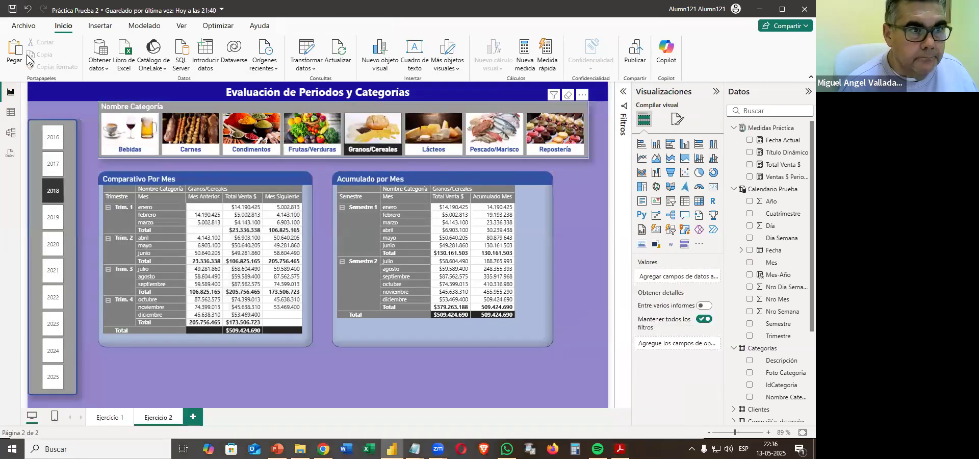
pyautogui.click(12, 9)
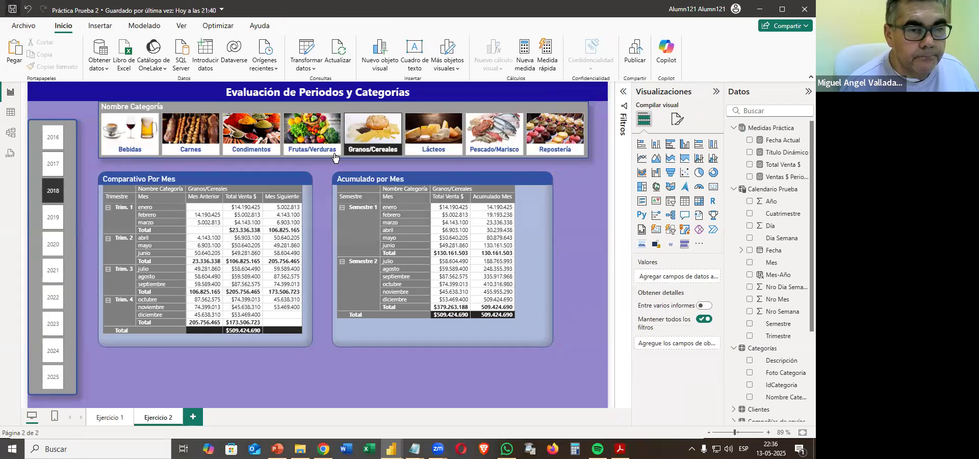
pyautogui.click(806, 10)
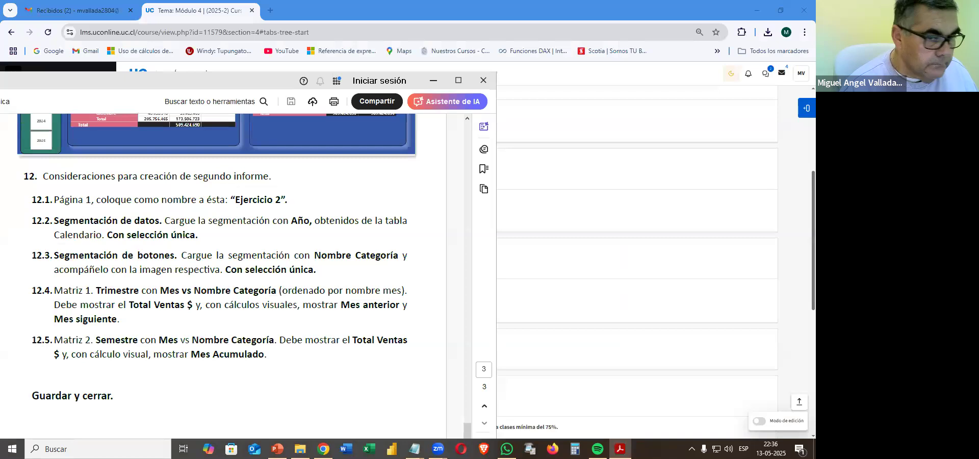